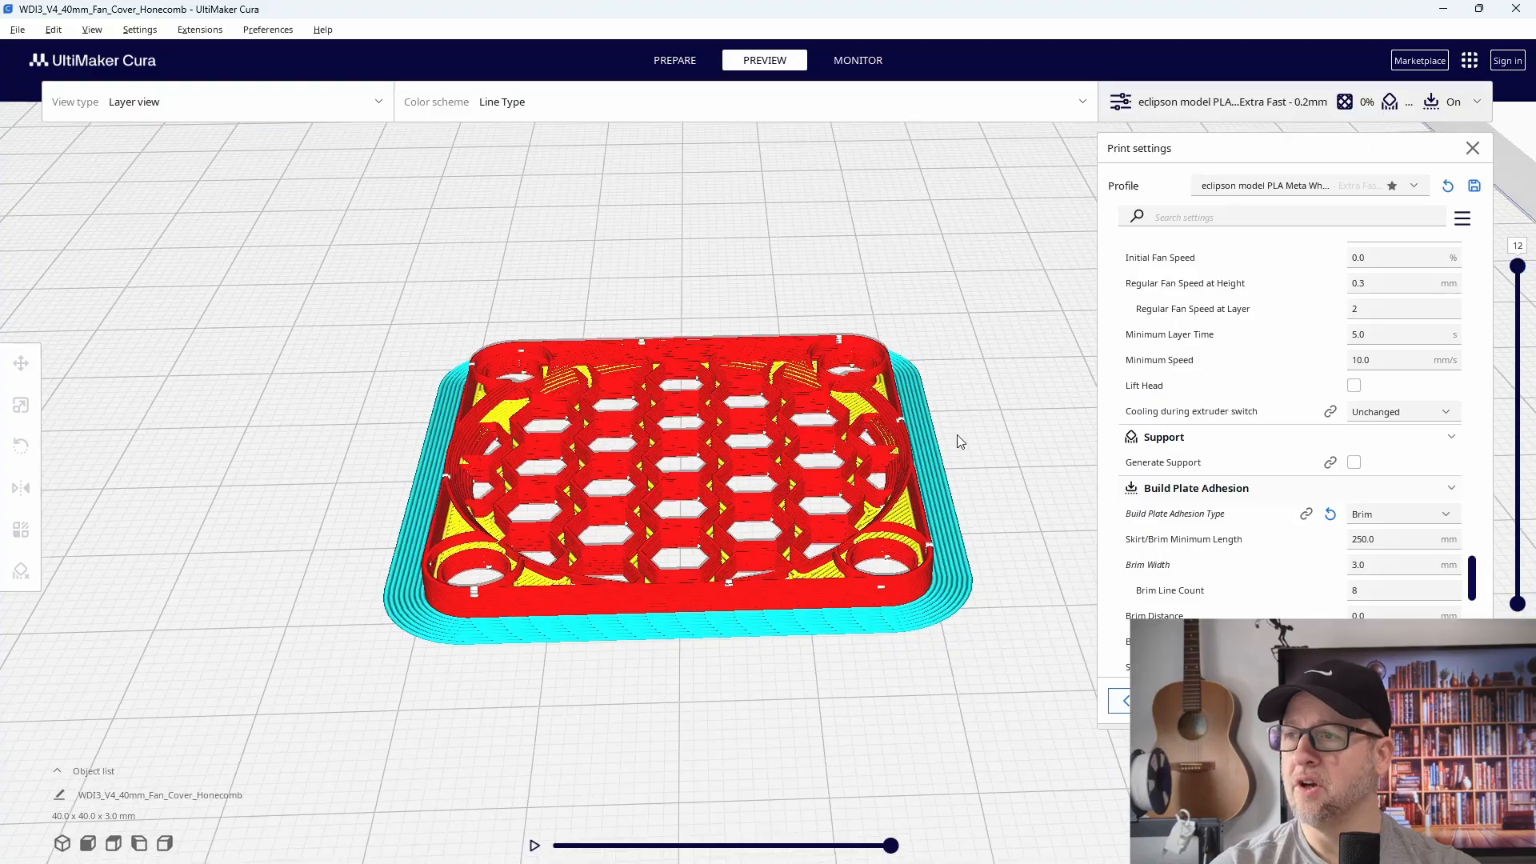
{"action": "right_click_drag", "start_coordinate": [960, 438], "coordinate": [640, 376]}
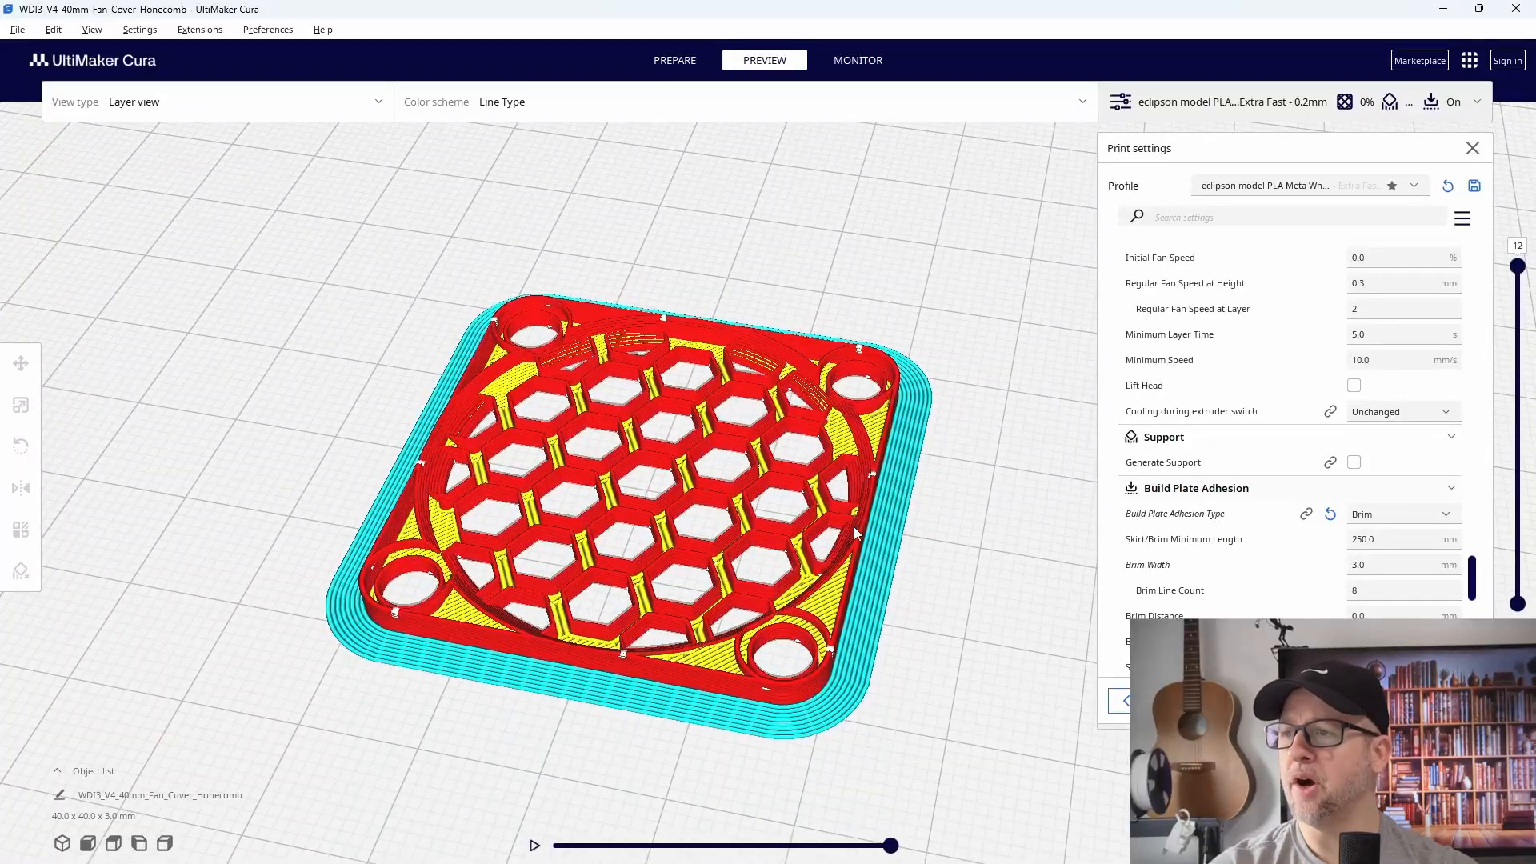
{"action": "mouse_move", "coordinate": [853, 526]}
{"action": "right_mouse_down"}
{"action": "mouse_move", "coordinate": [862, 375]}
{"action": "mouse_move", "coordinate": [856, 501]}
{"action": "mouse_move", "coordinate": [877, 545]}
{"action": "mouse_move", "coordinate": [850, 499]}
{"action": "right_mouse_up"}
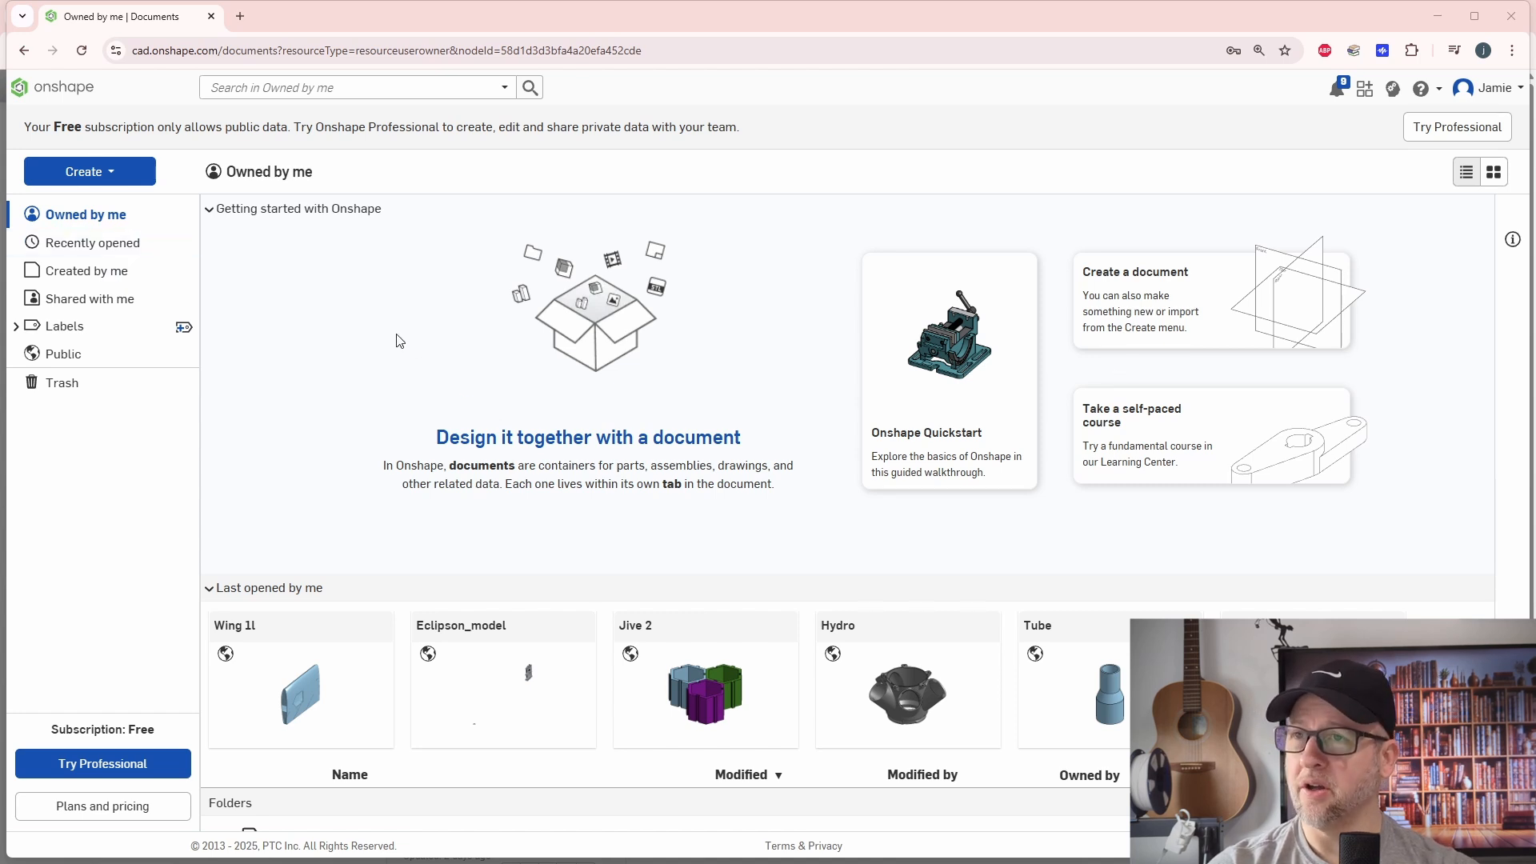
{"action": "left_click_drag", "start_coordinate": [24, 127], "coordinate": [227, 128]}
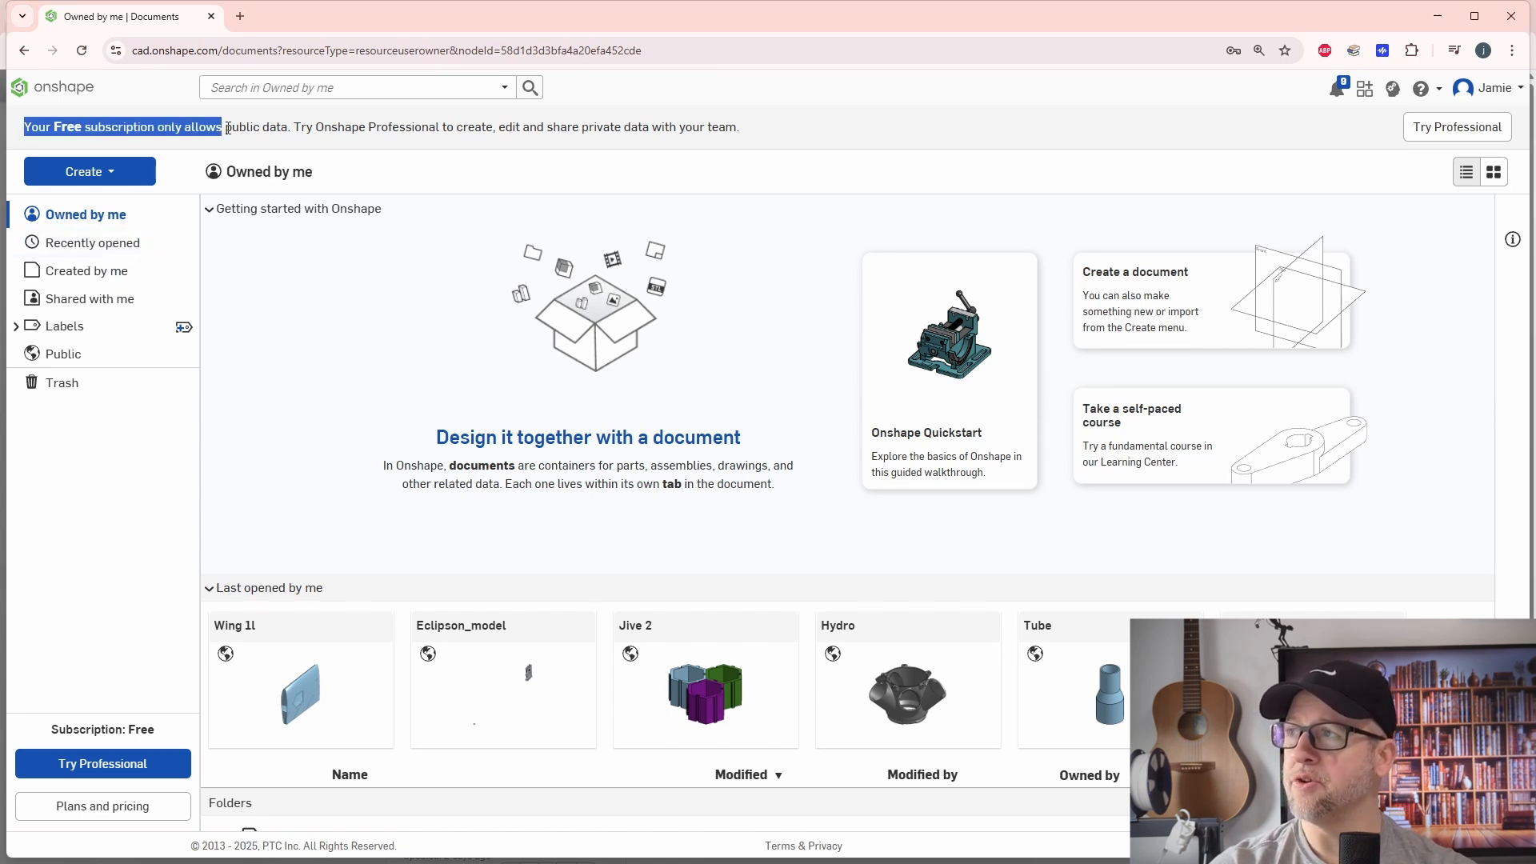
{"action": "left_click", "coordinate": [387, 321]}
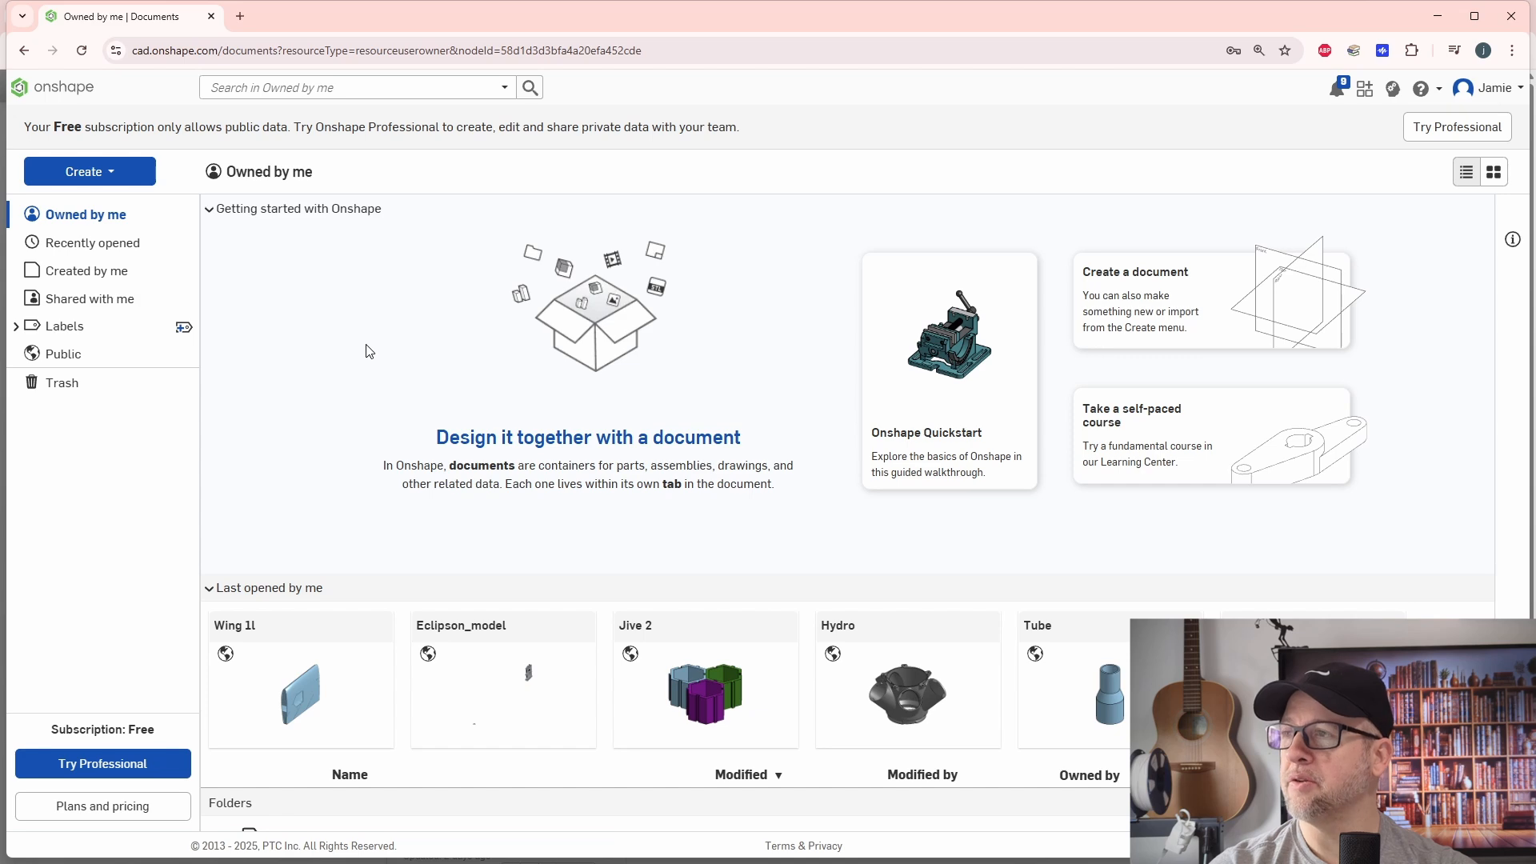
Step: Create a new public Onshape document named "Fan Protector"
{"action": "left_click", "coordinate": [94, 175]}
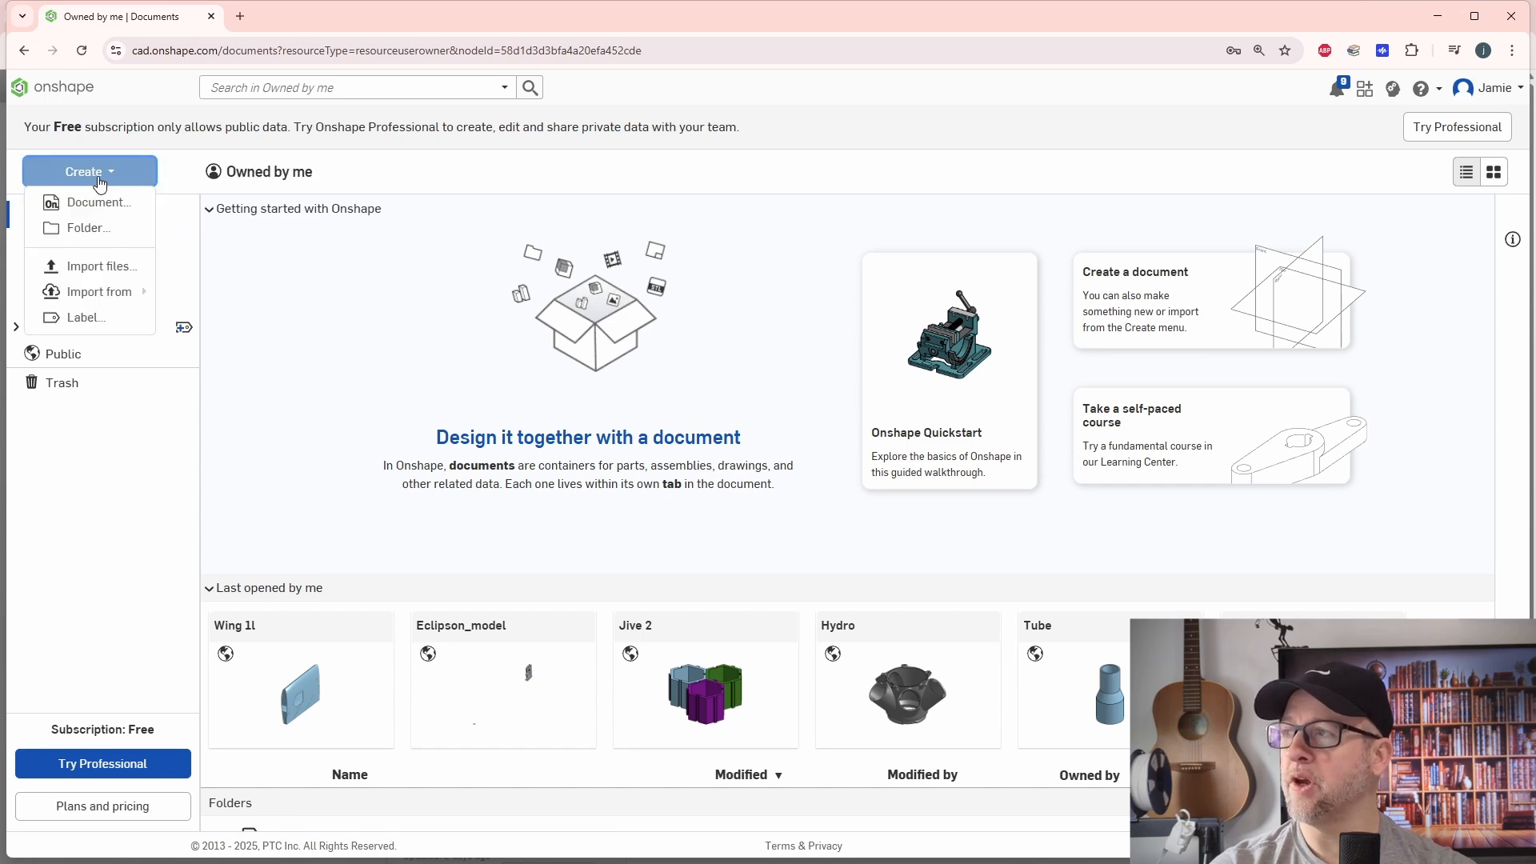
{"action": "left_click", "coordinate": [94, 204]}
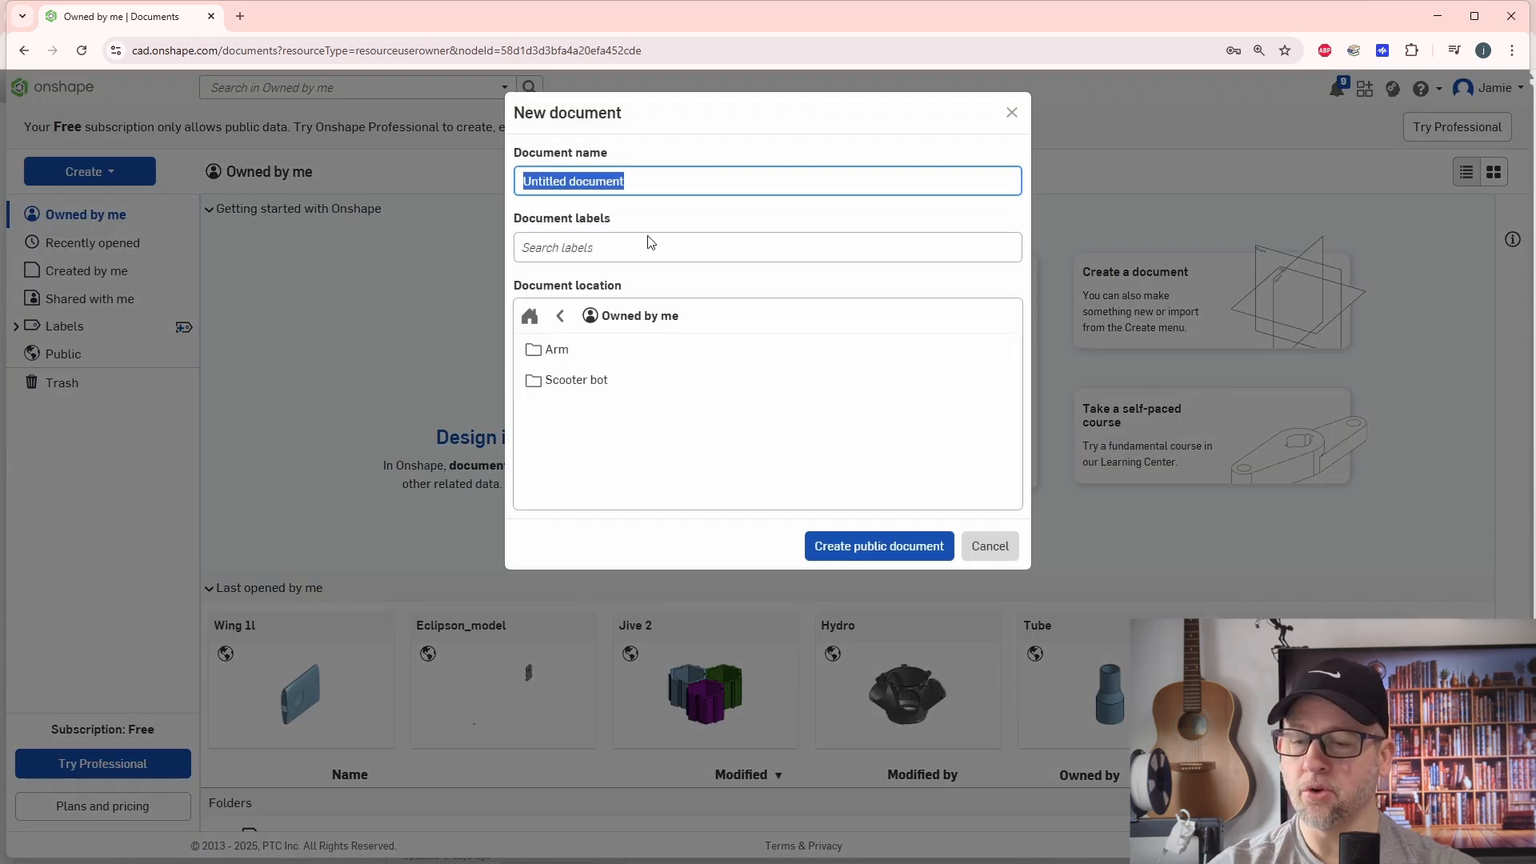
{"action": "type", "text": "Fan Protector"}
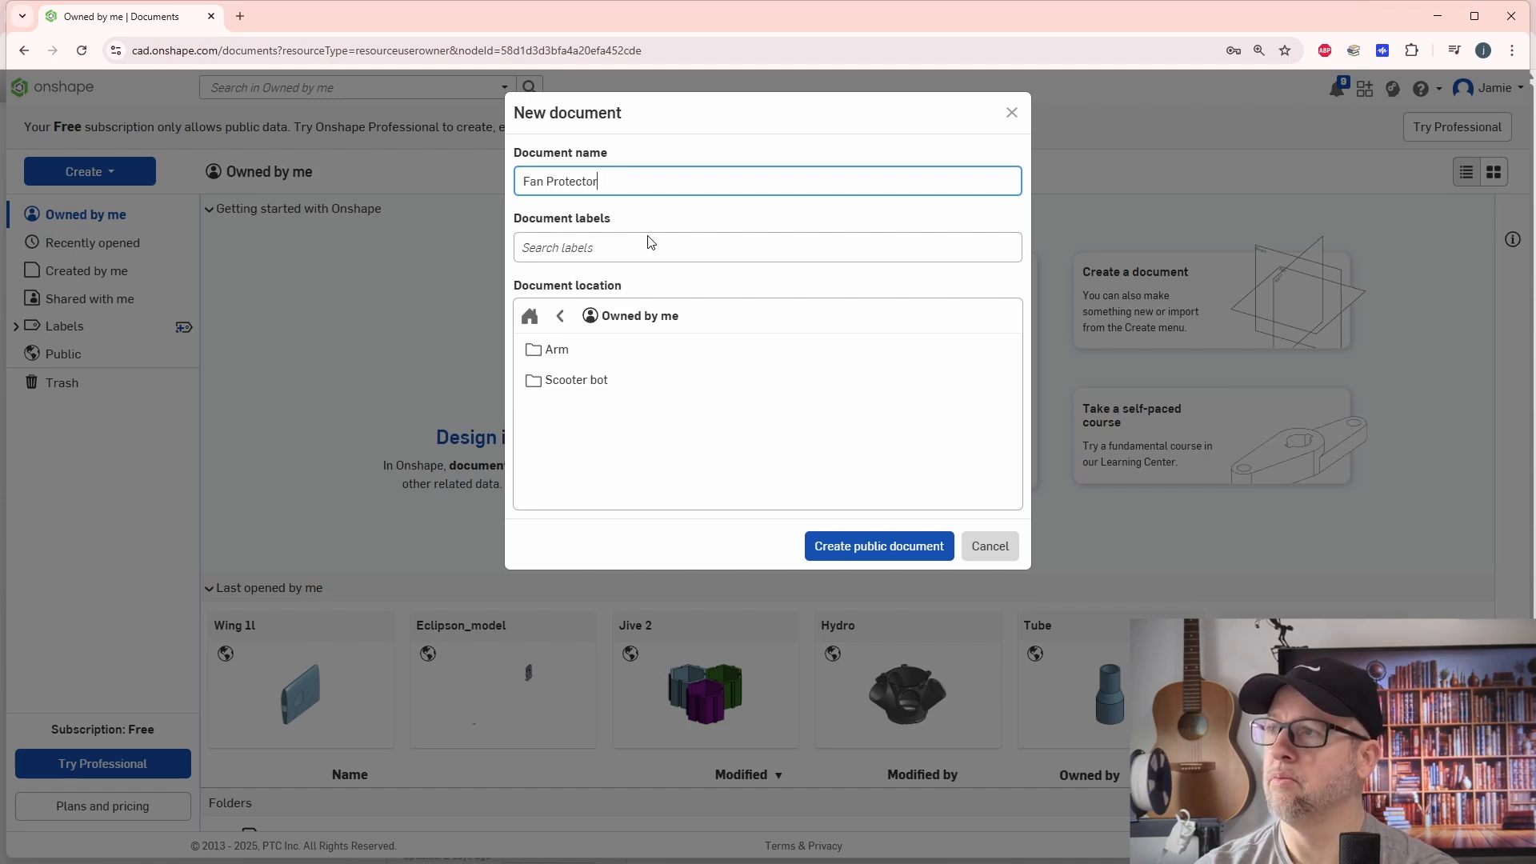
{"action": "key", "text": "Return"}
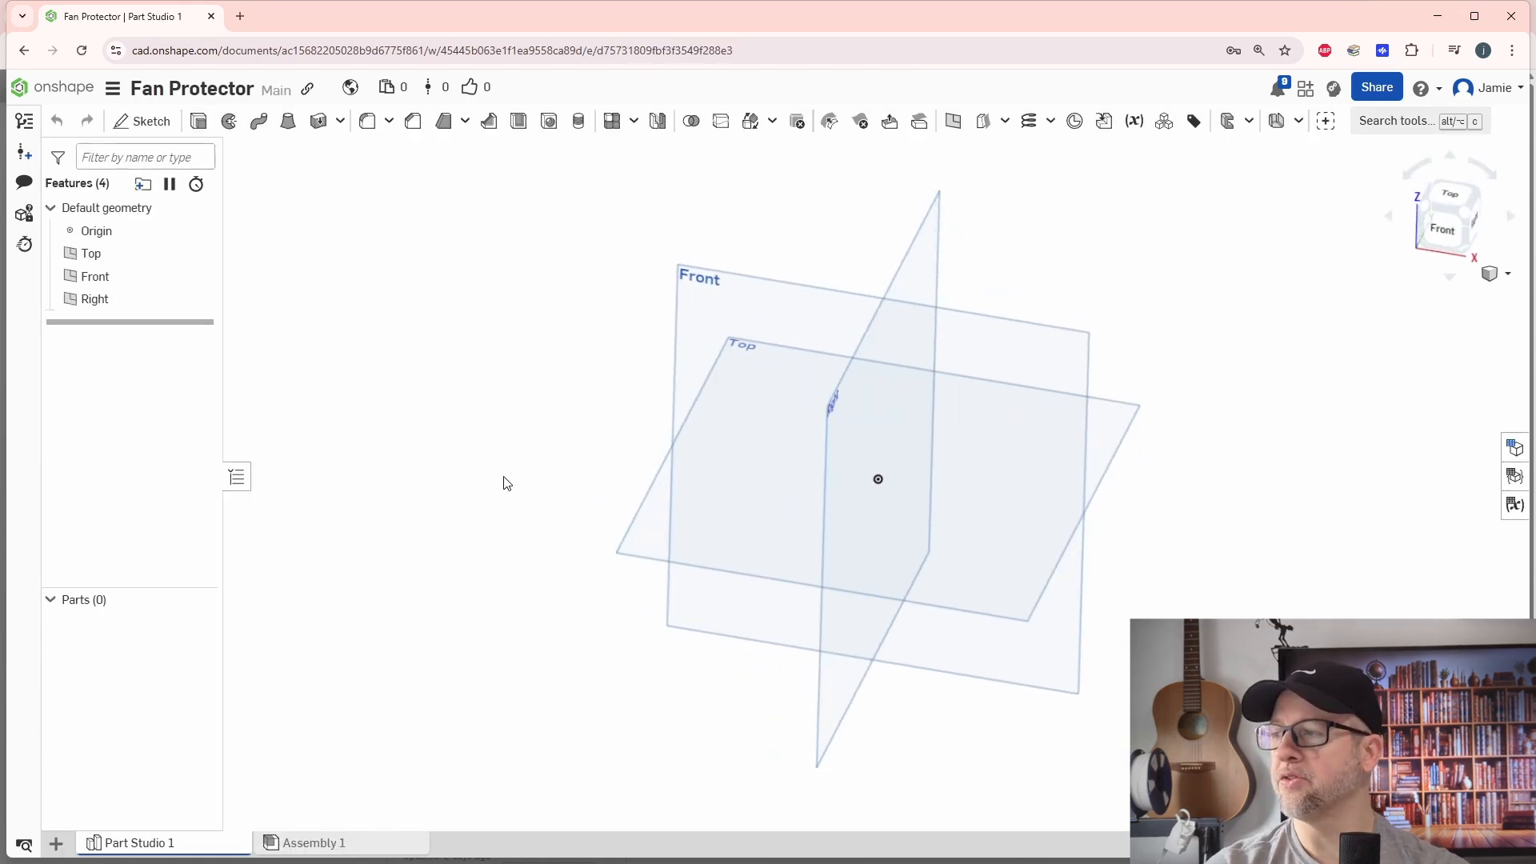
Step: Import the V4_40mm_Fan_Cover_Honecomb STL file in millimeters and open the resulting part studio
{"action": "left_click", "coordinate": [55, 844]}
{"action": "left_click", "coordinate": [92, 814]}
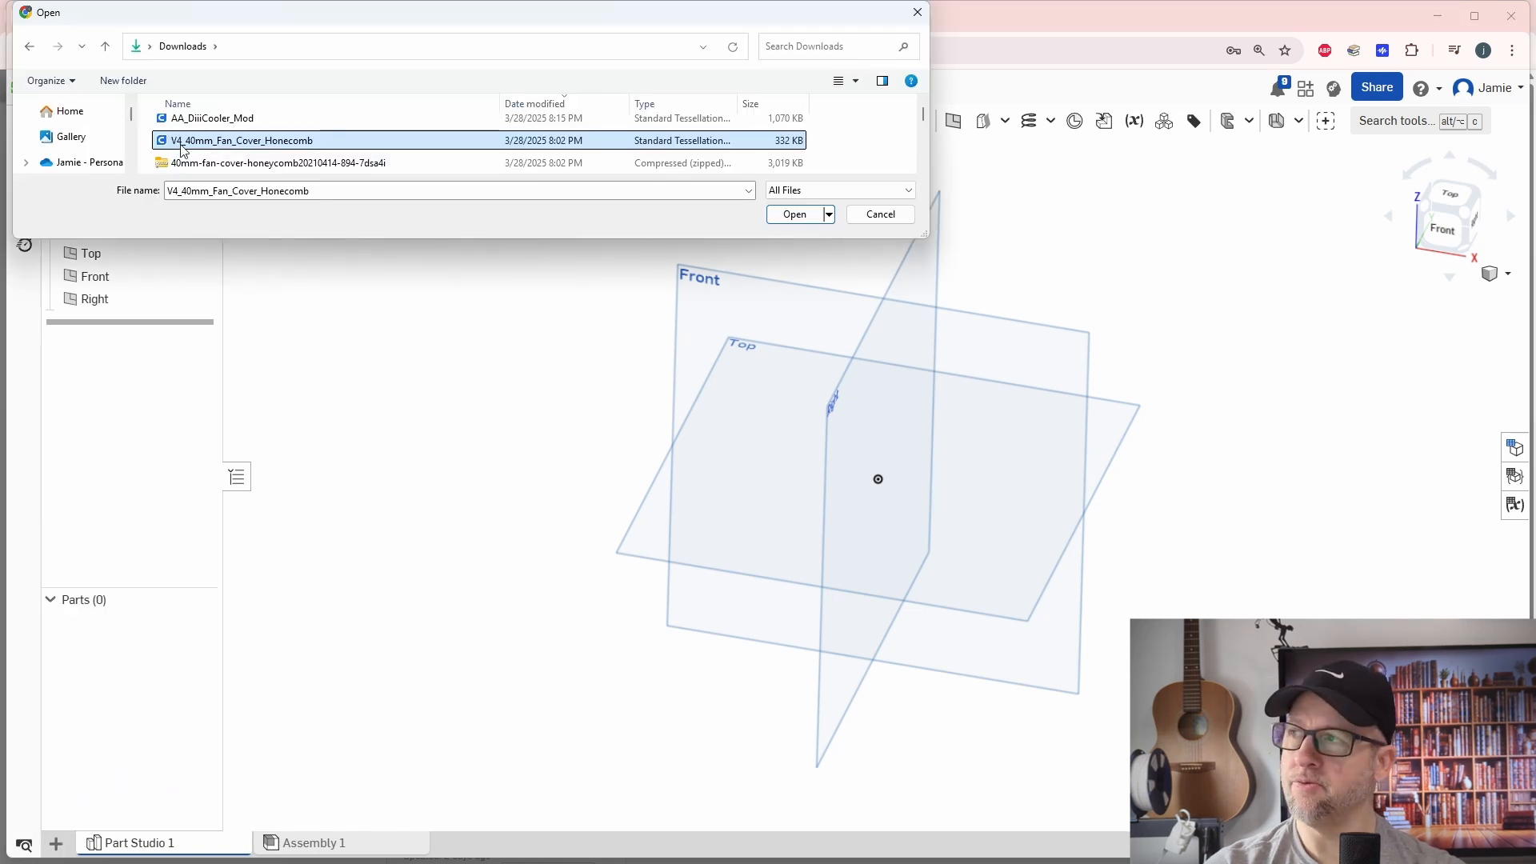
{"action": "left_click", "coordinate": [784, 216]}
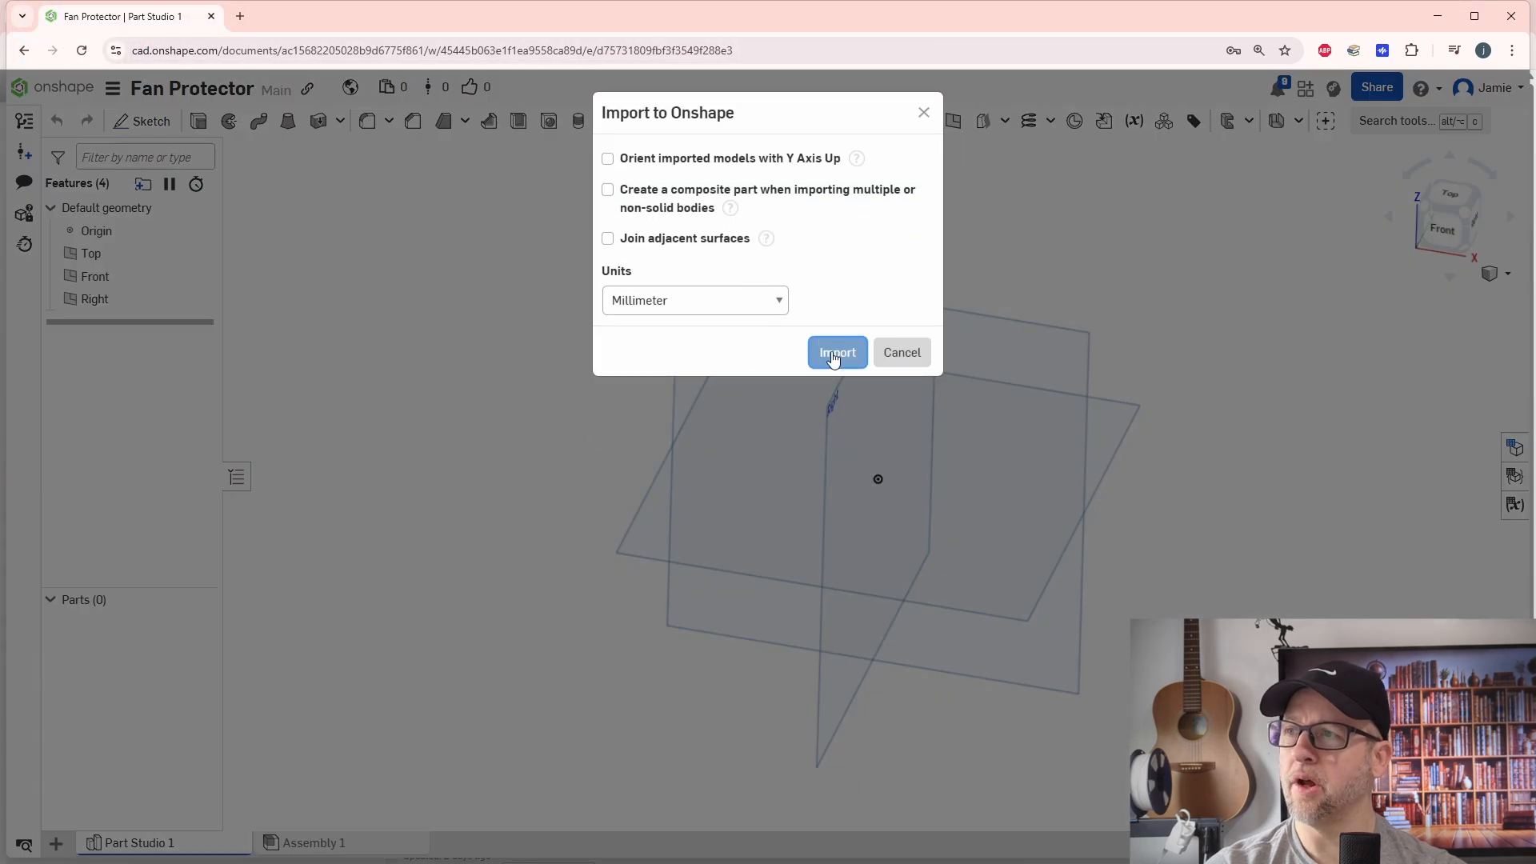
{"action": "left_click", "coordinate": [835, 355]}
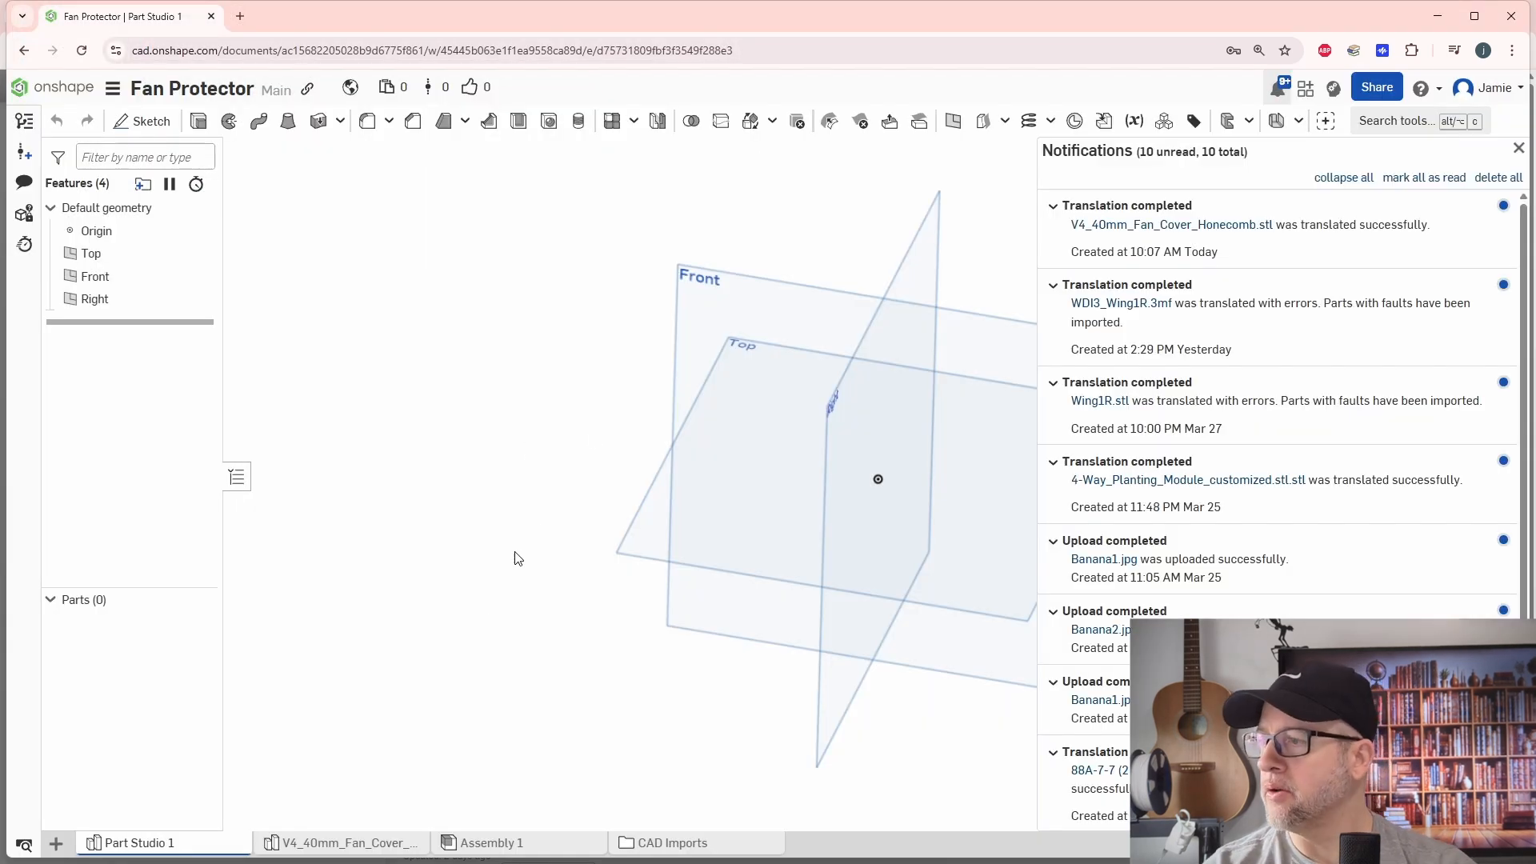
{"action": "left_click", "coordinate": [376, 842]}
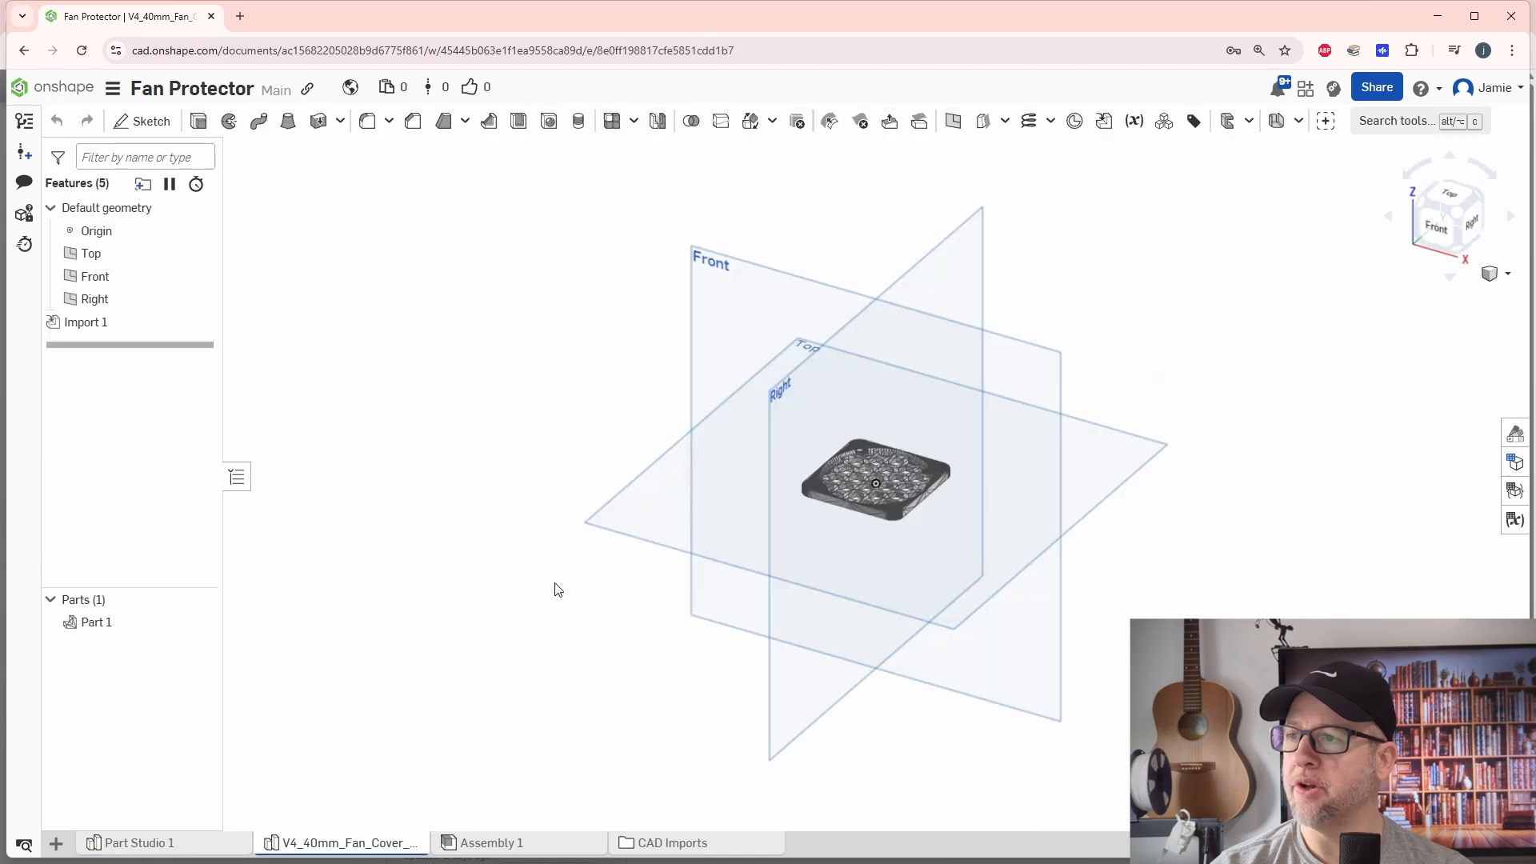
Step: Hide the Front and Right planes, leaving the Top plane shown around the imported fan cover
{"action": "left_click", "coordinate": [1439, 232]}
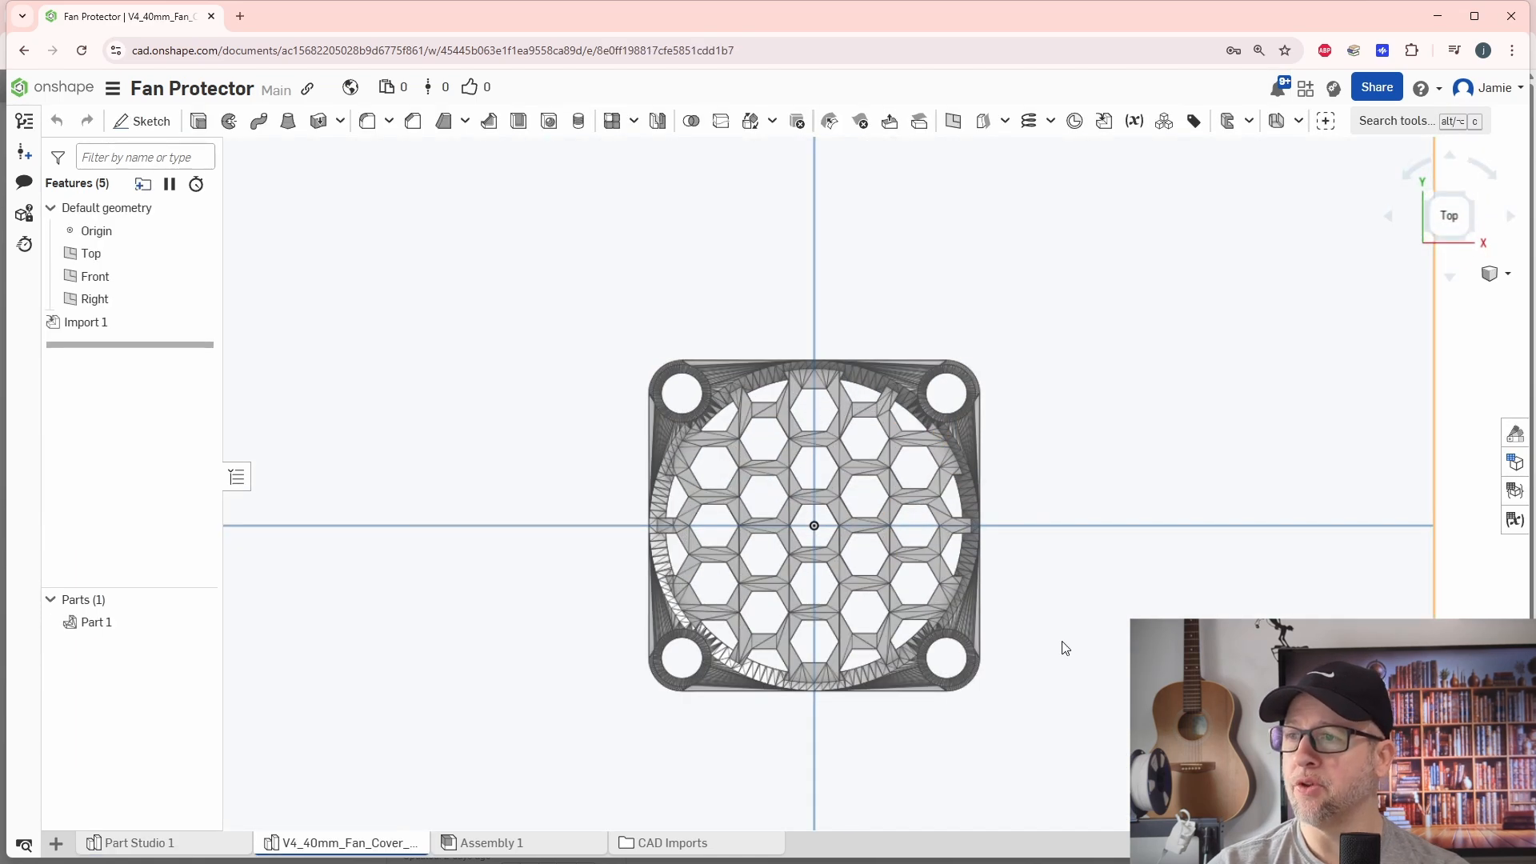
{"action": "key", "text": "shift+7"}
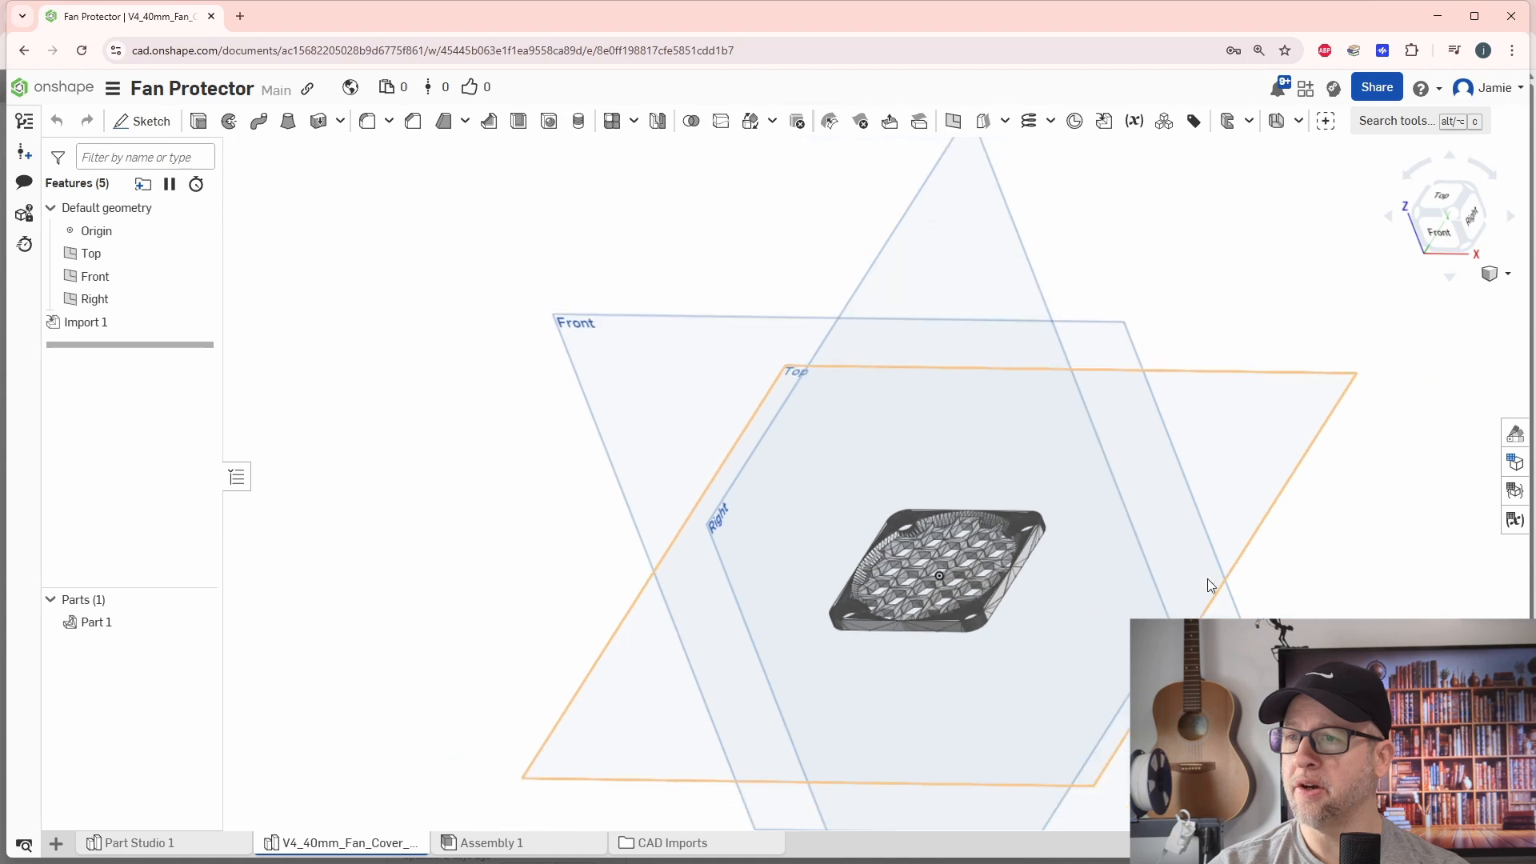
{"action": "left_click", "coordinate": [200, 255]}
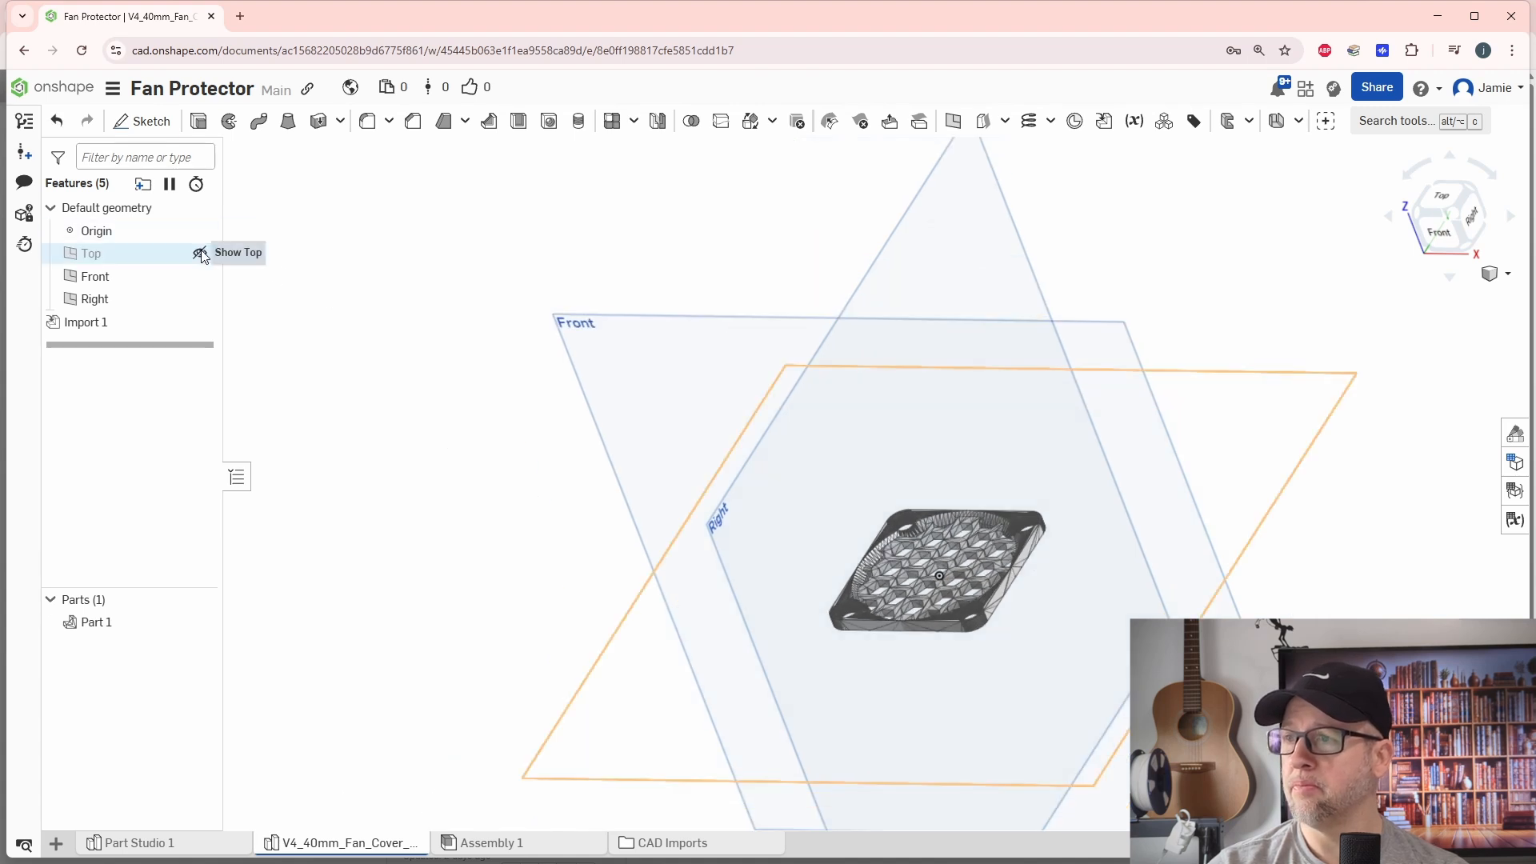
{"action": "left_click", "coordinate": [200, 254]}
{"action": "left_click", "coordinate": [200, 276]}
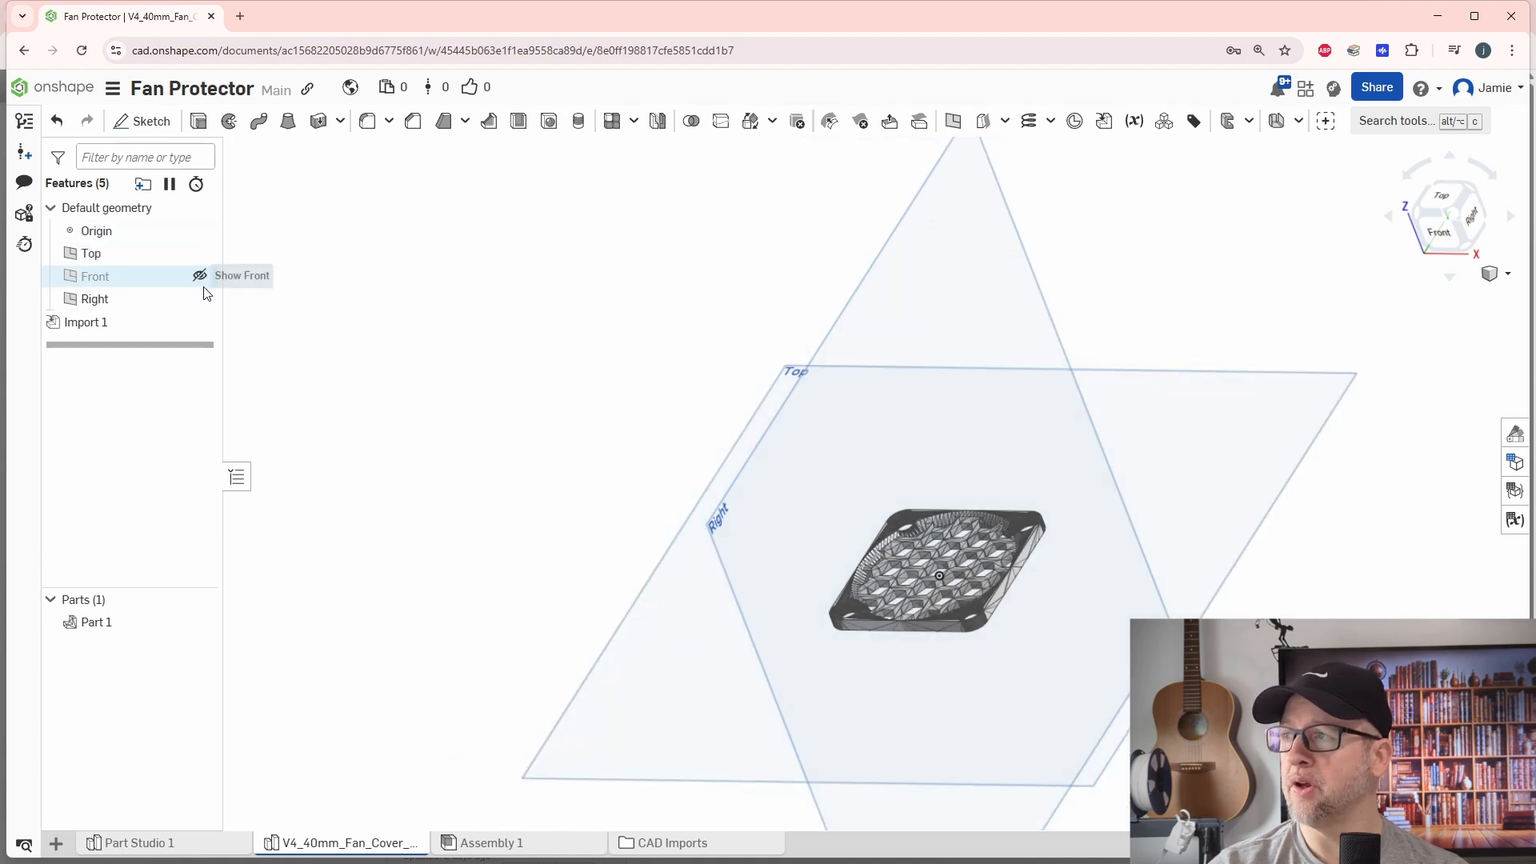
{"action": "left_click", "coordinate": [200, 299]}
Step: Measure the fan cover's overall width between the outer edge vertices beside its two upper mounting holes
{"action": "key", "text": "shift+5"}
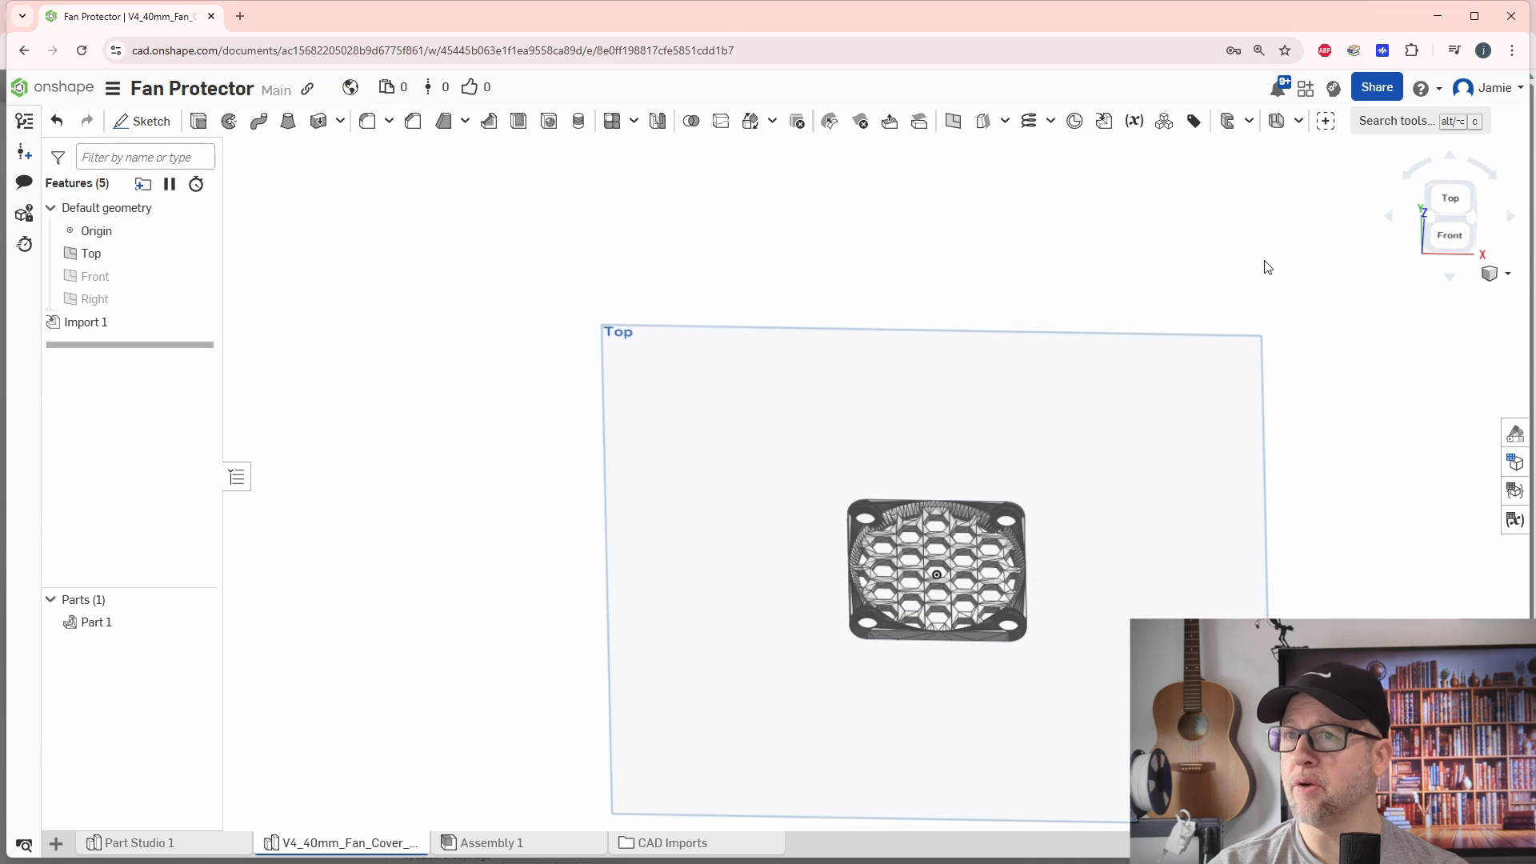
{"action": "left_click", "coordinate": [1454, 206]}
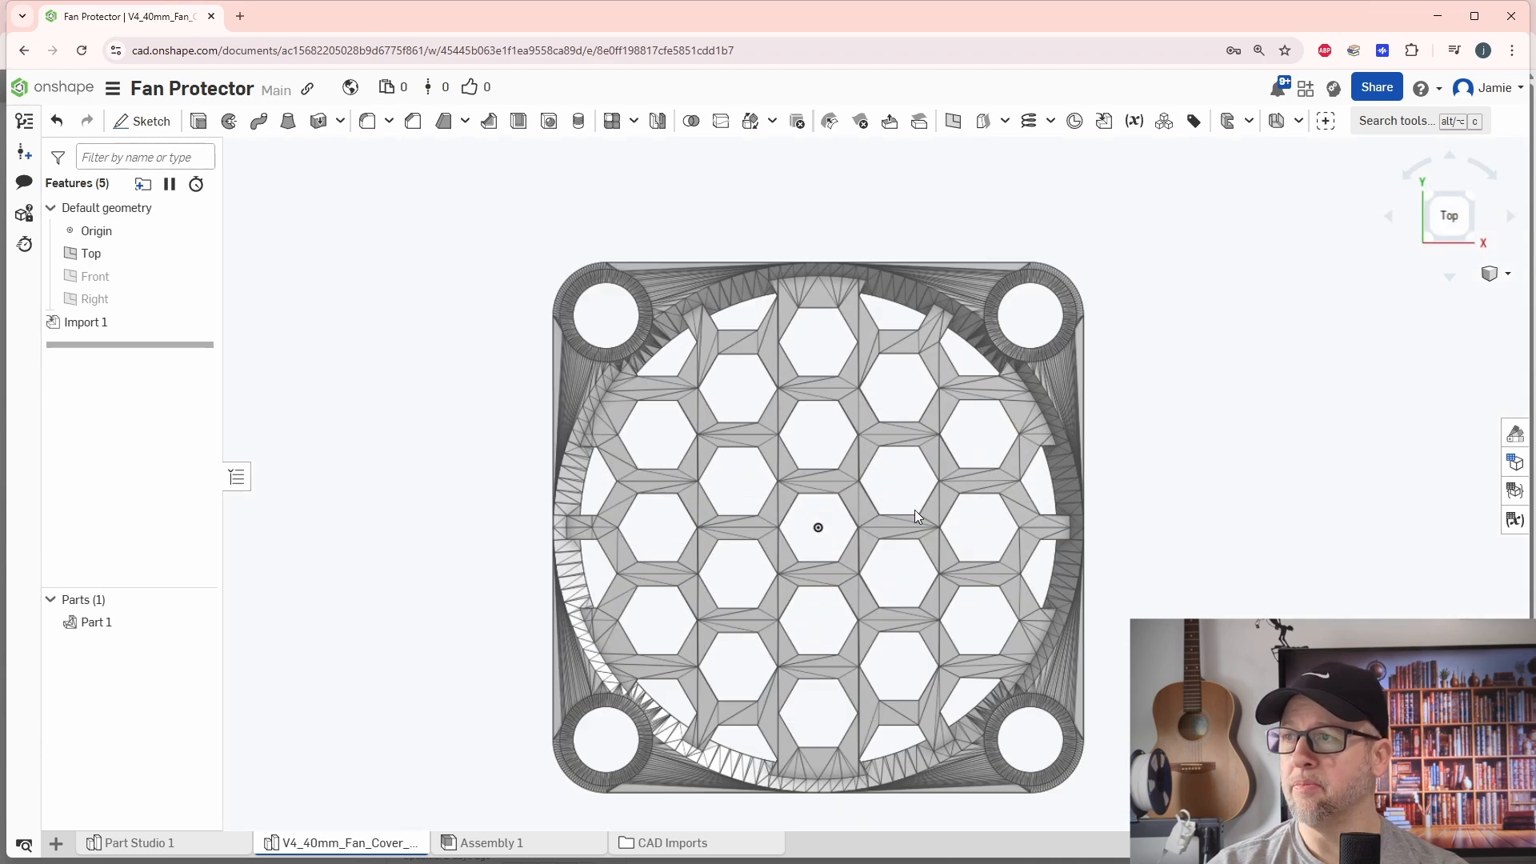
{"action": "middle_click_drag", "start_coordinate": [771, 366], "coordinate": [738, 407]}
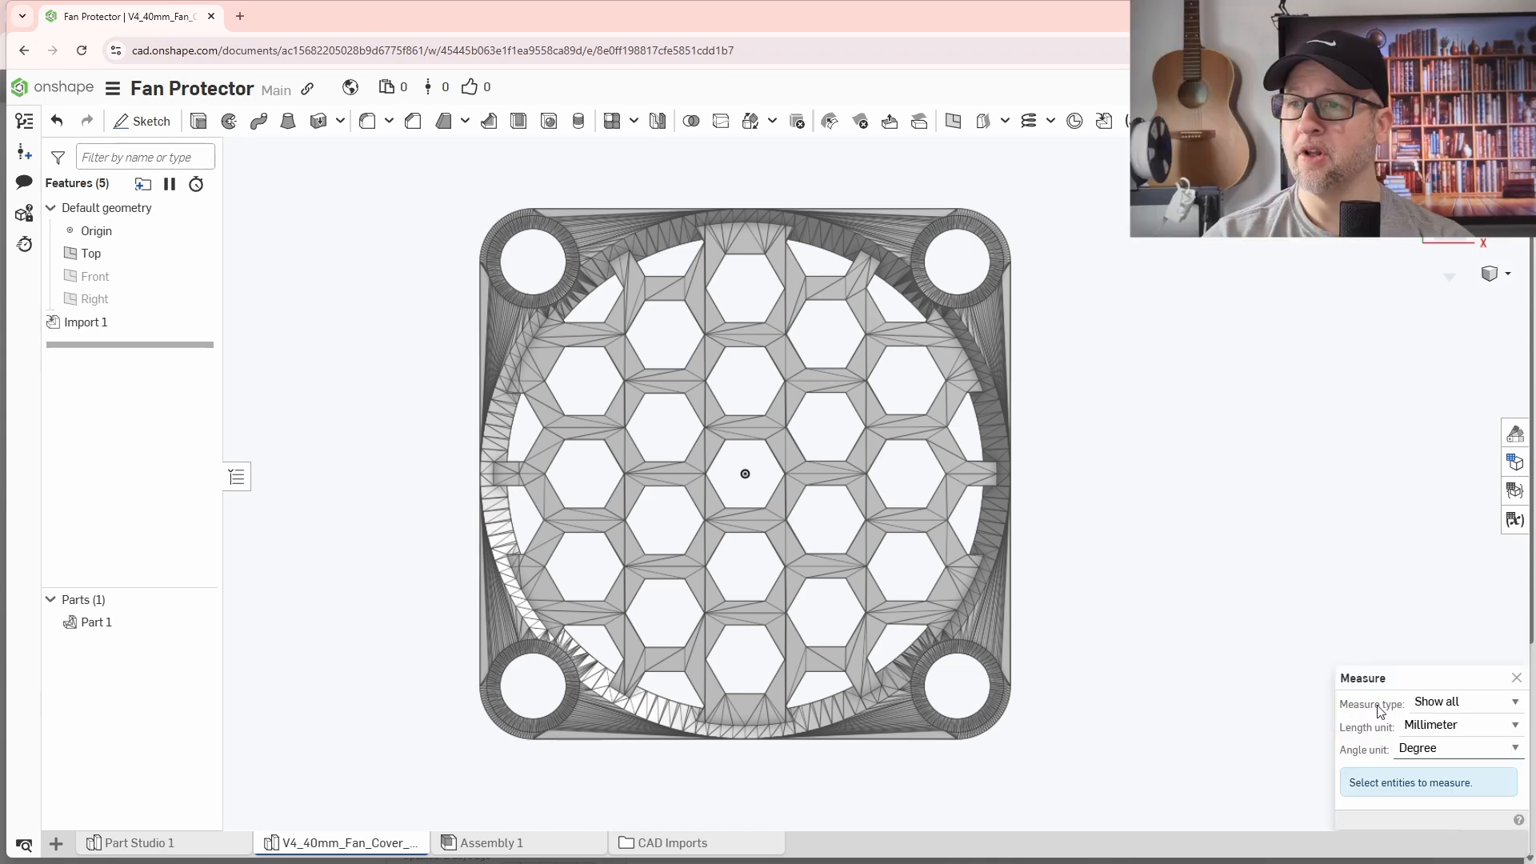
{"action": "scroll", "coordinate": [1006, 277], "scroll_direction": "up", "scroll_amount": 5}
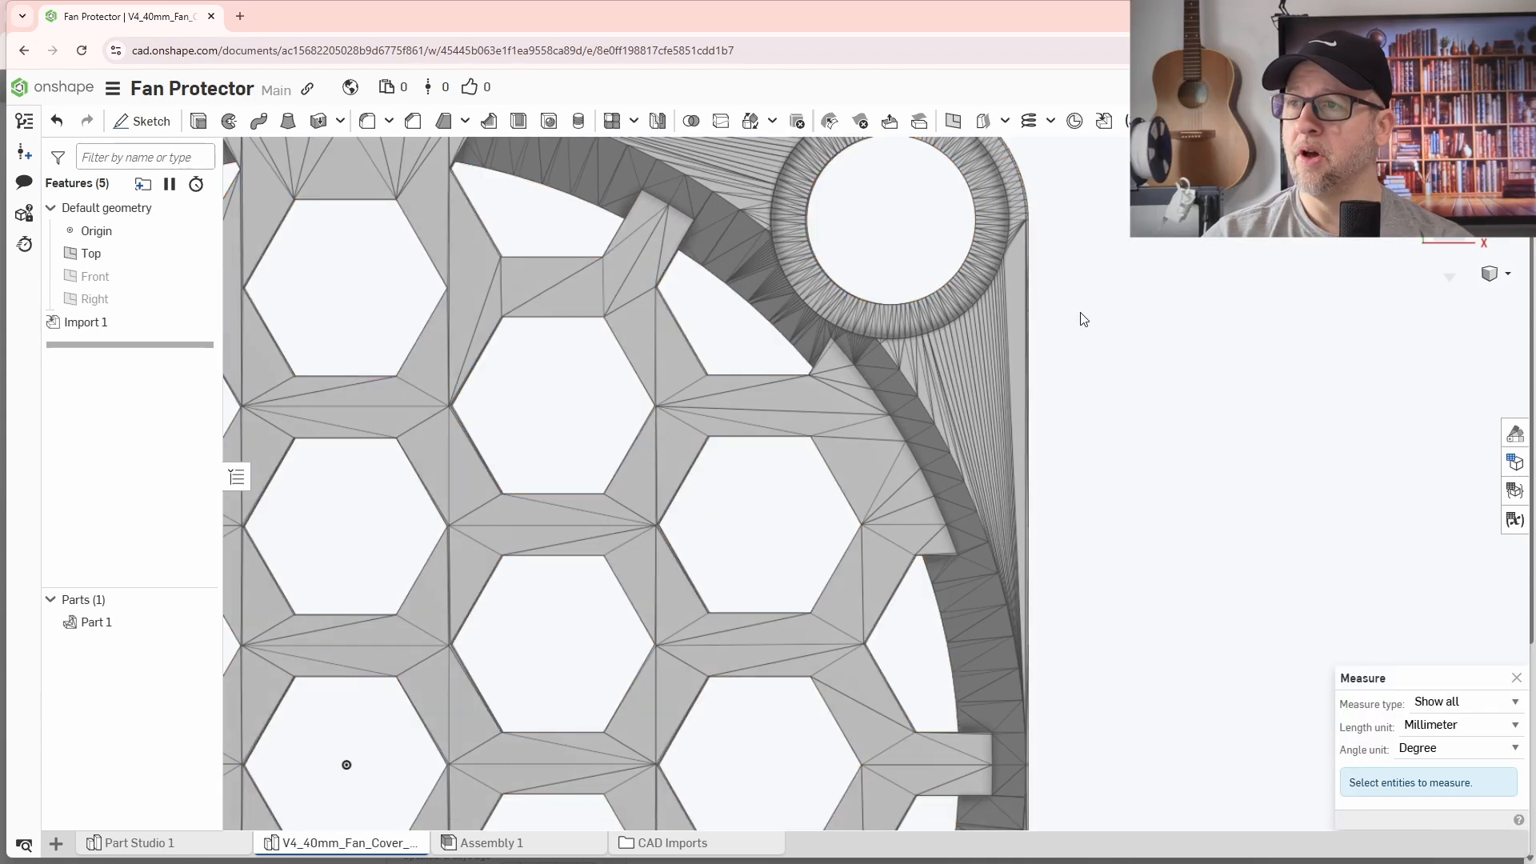
{"action": "scroll", "coordinate": [991, 206], "scroll_direction": "up", "scroll_amount": 5}
{"action": "left_click", "coordinate": [1002, 213]}
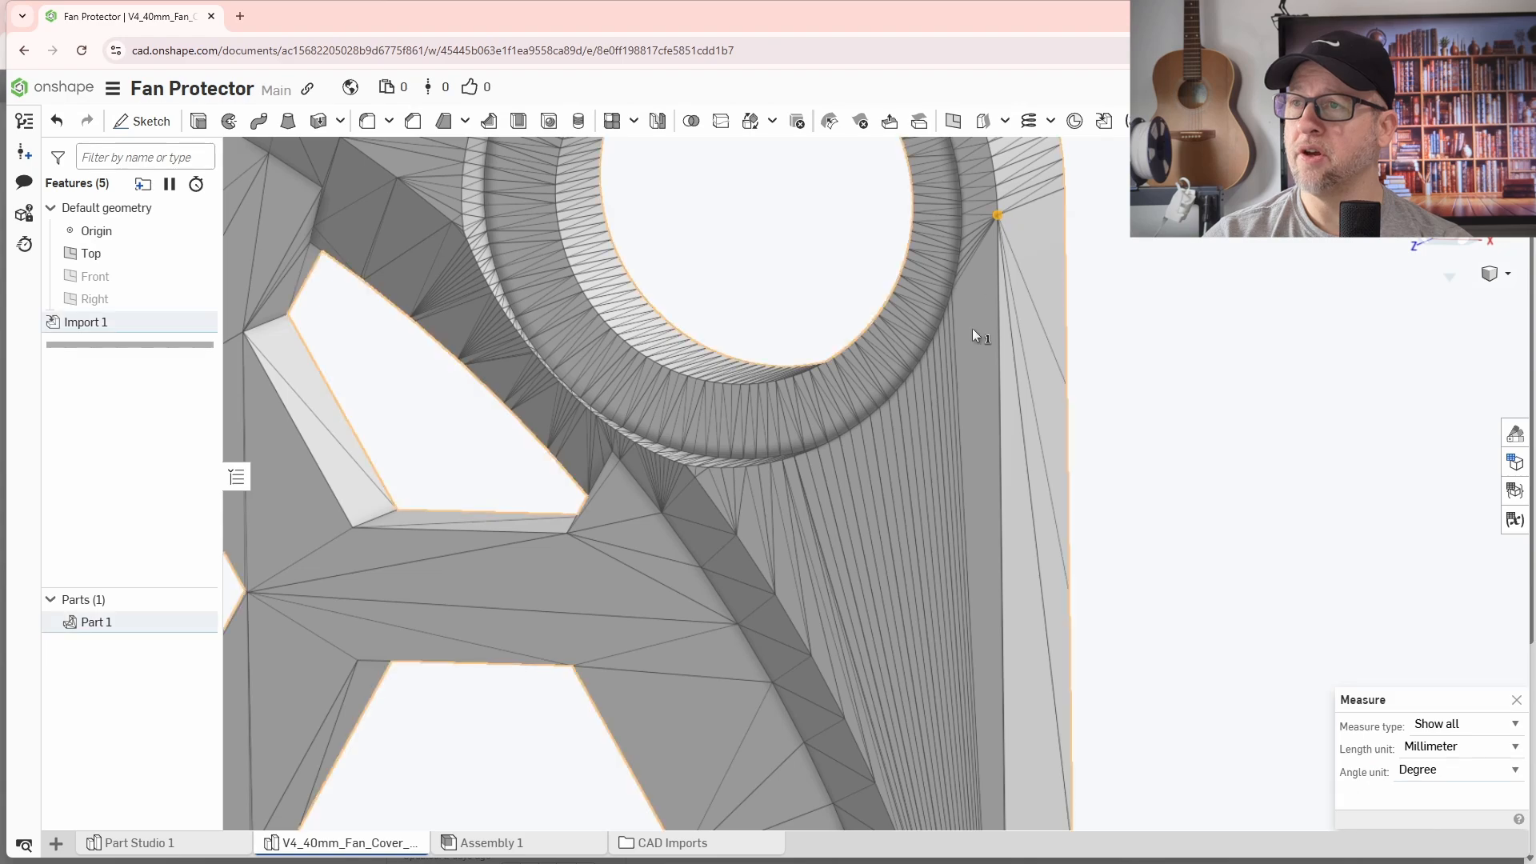
{"action": "scroll", "coordinate": [972, 330], "scroll_direction": "down", "scroll_amount": 5}
{"action": "middle_click_drag", "start_coordinate": [662, 421], "coordinate": [1077, 452]}
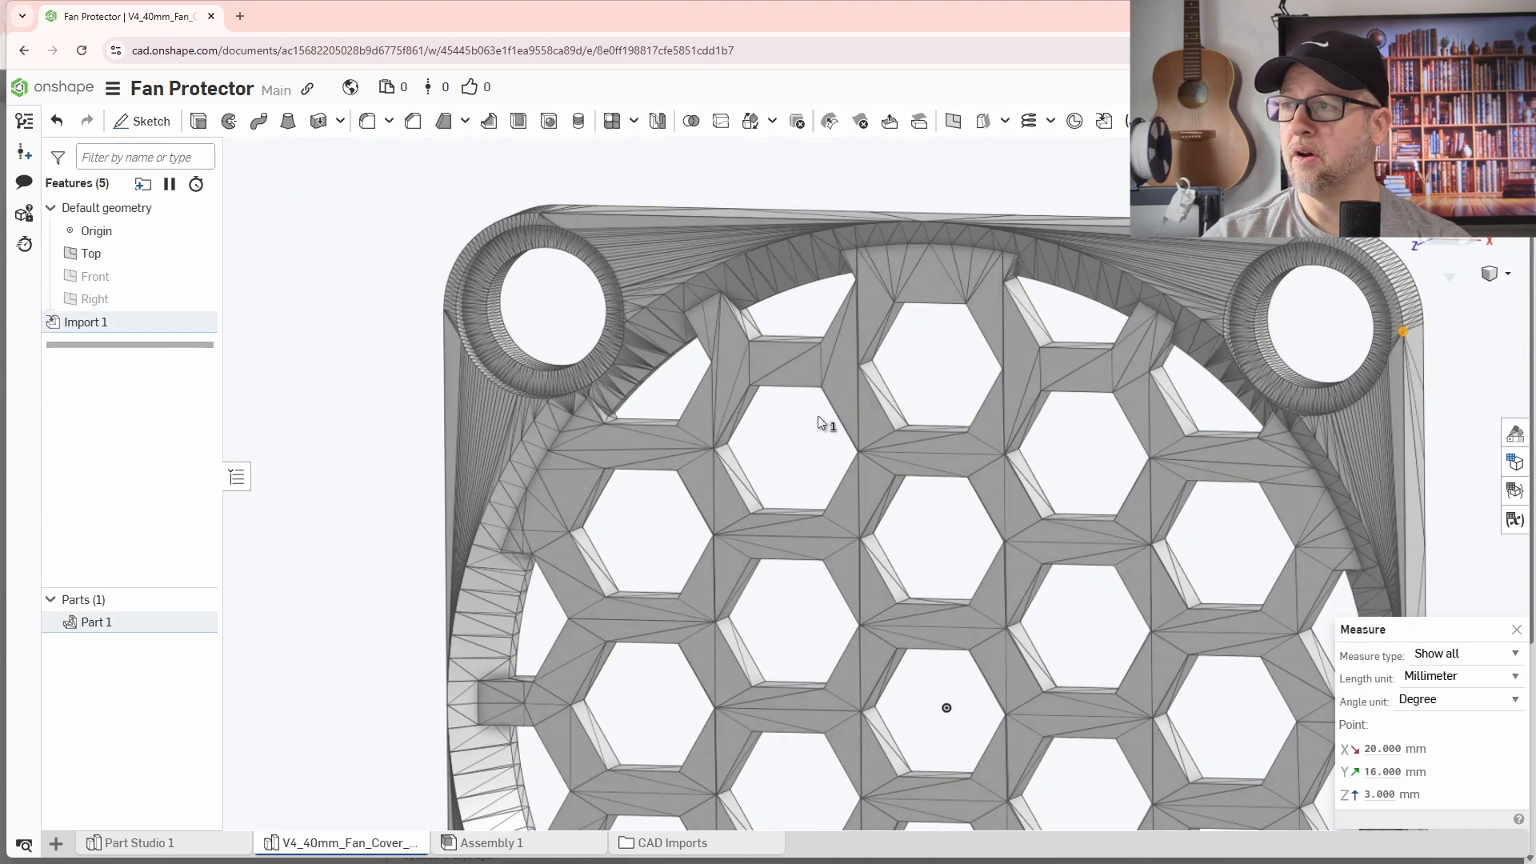
{"action": "right_click_drag", "start_coordinate": [817, 415], "coordinate": [860, 415]}
{"action": "scroll", "coordinate": [568, 343], "scroll_direction": "up", "scroll_amount": 6}
{"action": "right_click_drag", "start_coordinate": [574, 343], "coordinate": [619, 338]}
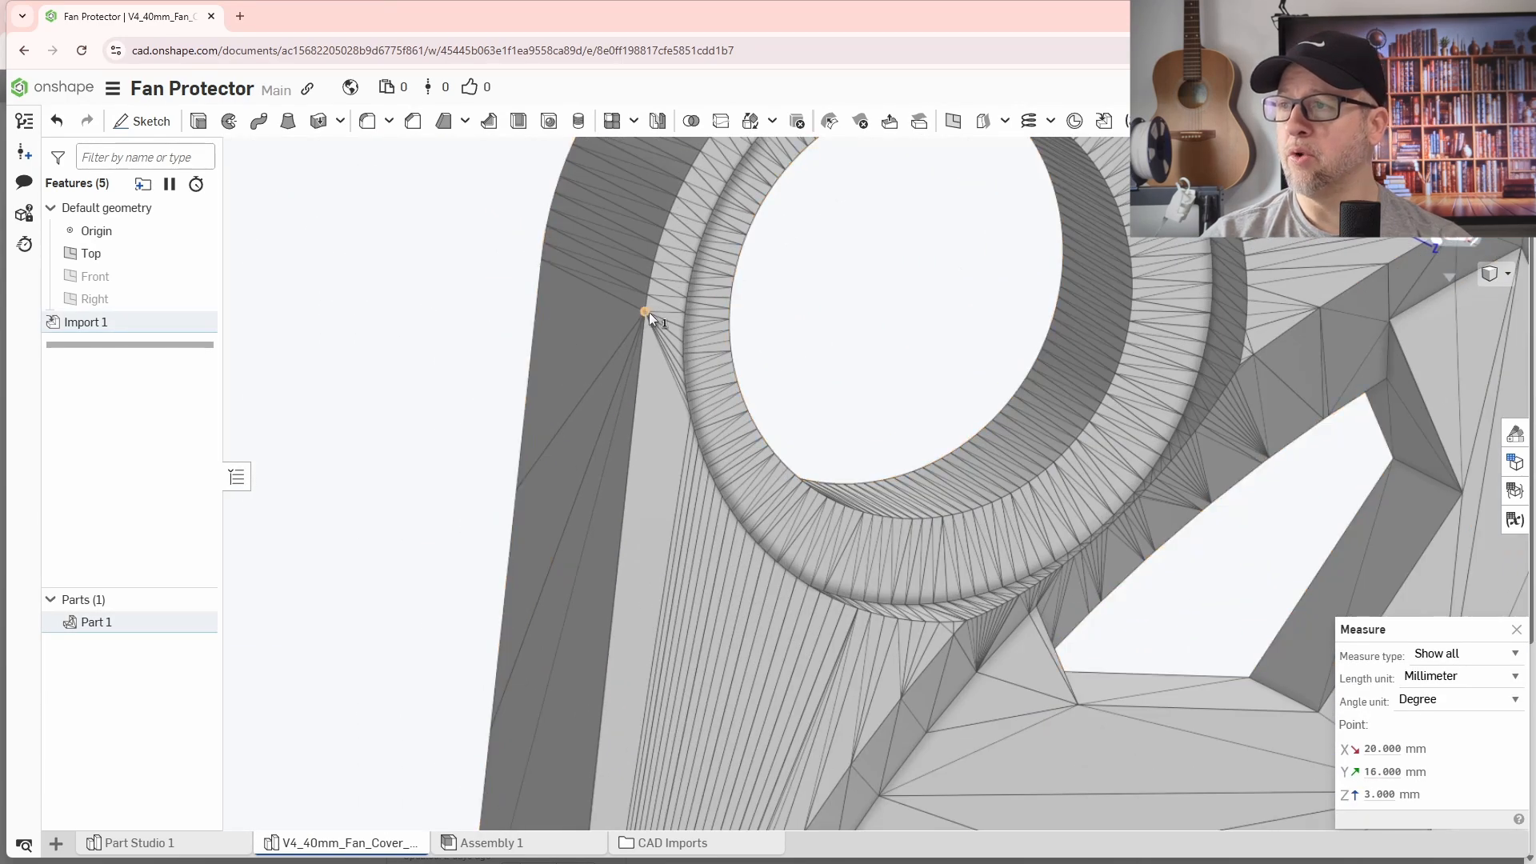
{"action": "left_click", "coordinate": [645, 312]}
{"action": "mouse_move", "coordinate": [1407, 750]}
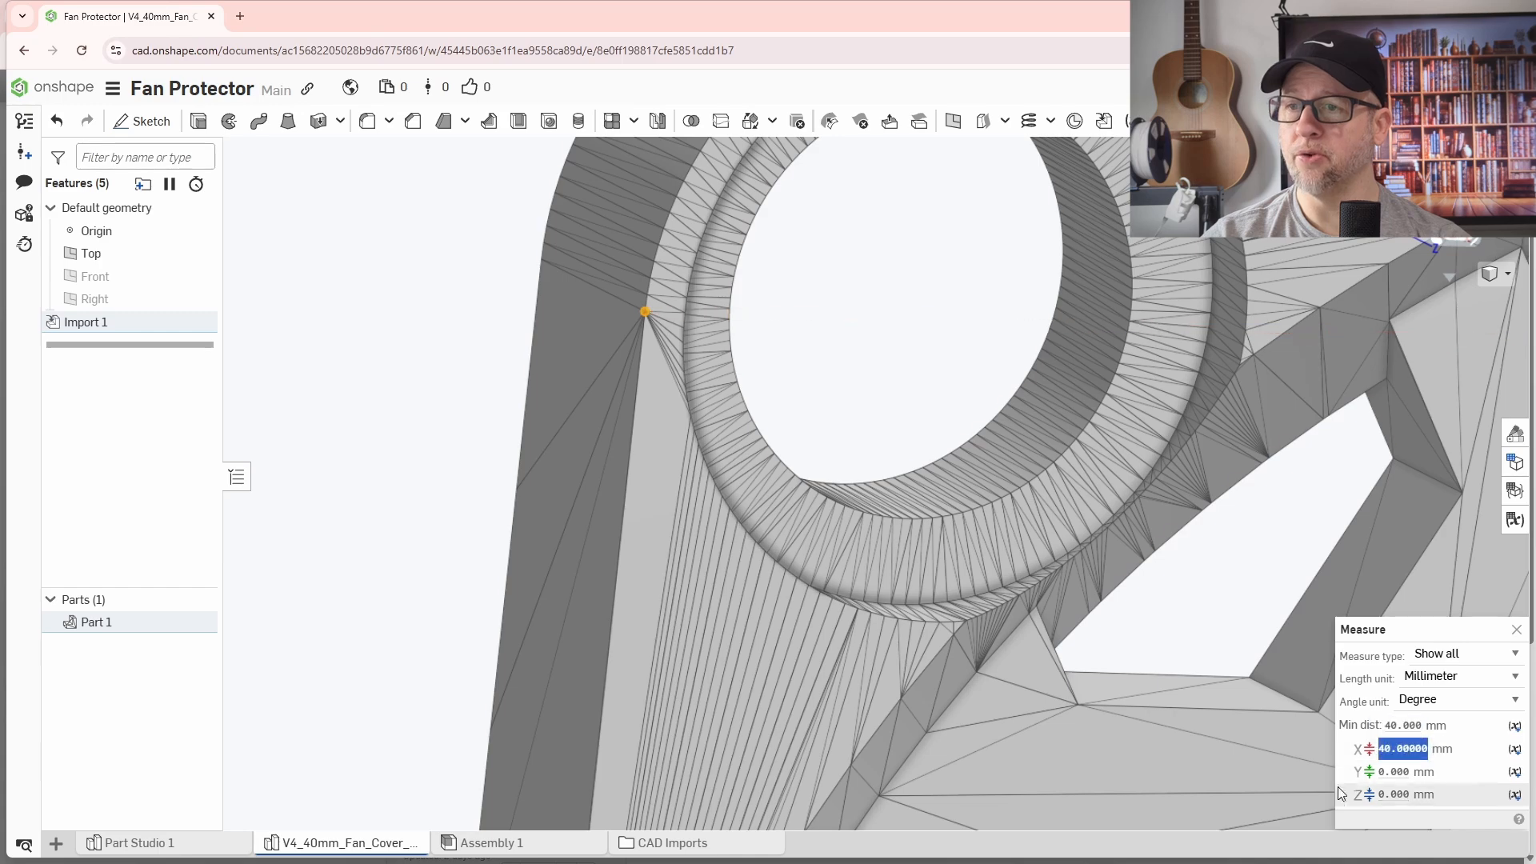
Step: Examine the fan cover's mesh, corner mounting holes and honeycomb grid from several angles
{"action": "scroll", "coordinate": [1307, 770], "scroll_direction": "down", "scroll_amount": 2}
{"action": "scroll", "coordinate": [1307, 752], "scroll_direction": "down", "scroll_amount": 3}
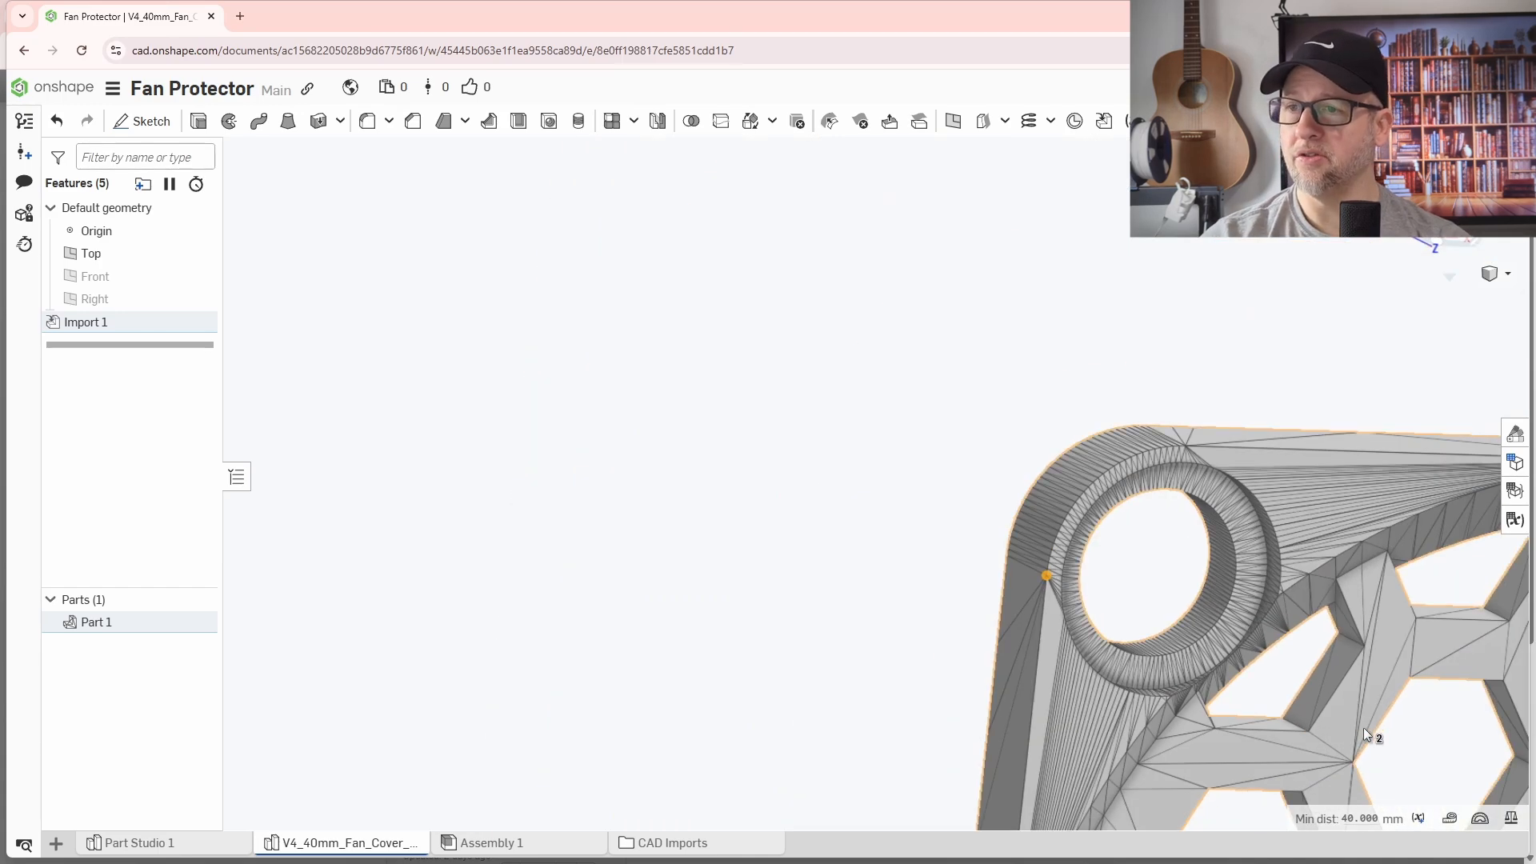
{"action": "scroll", "coordinate": [883, 505], "scroll_direction": "down", "scroll_amount": 3}
{"action": "scroll", "coordinate": [1048, 616], "scroll_direction": "down", "scroll_amount": 2}
{"action": "right_click_drag", "start_coordinate": [1106, 631], "coordinate": [1093, 554]}
{"action": "scroll", "coordinate": [699, 436], "scroll_direction": "up", "scroll_amount": 5}
{"action": "scroll", "coordinate": [847, 491], "scroll_direction": "up", "scroll_amount": 2}
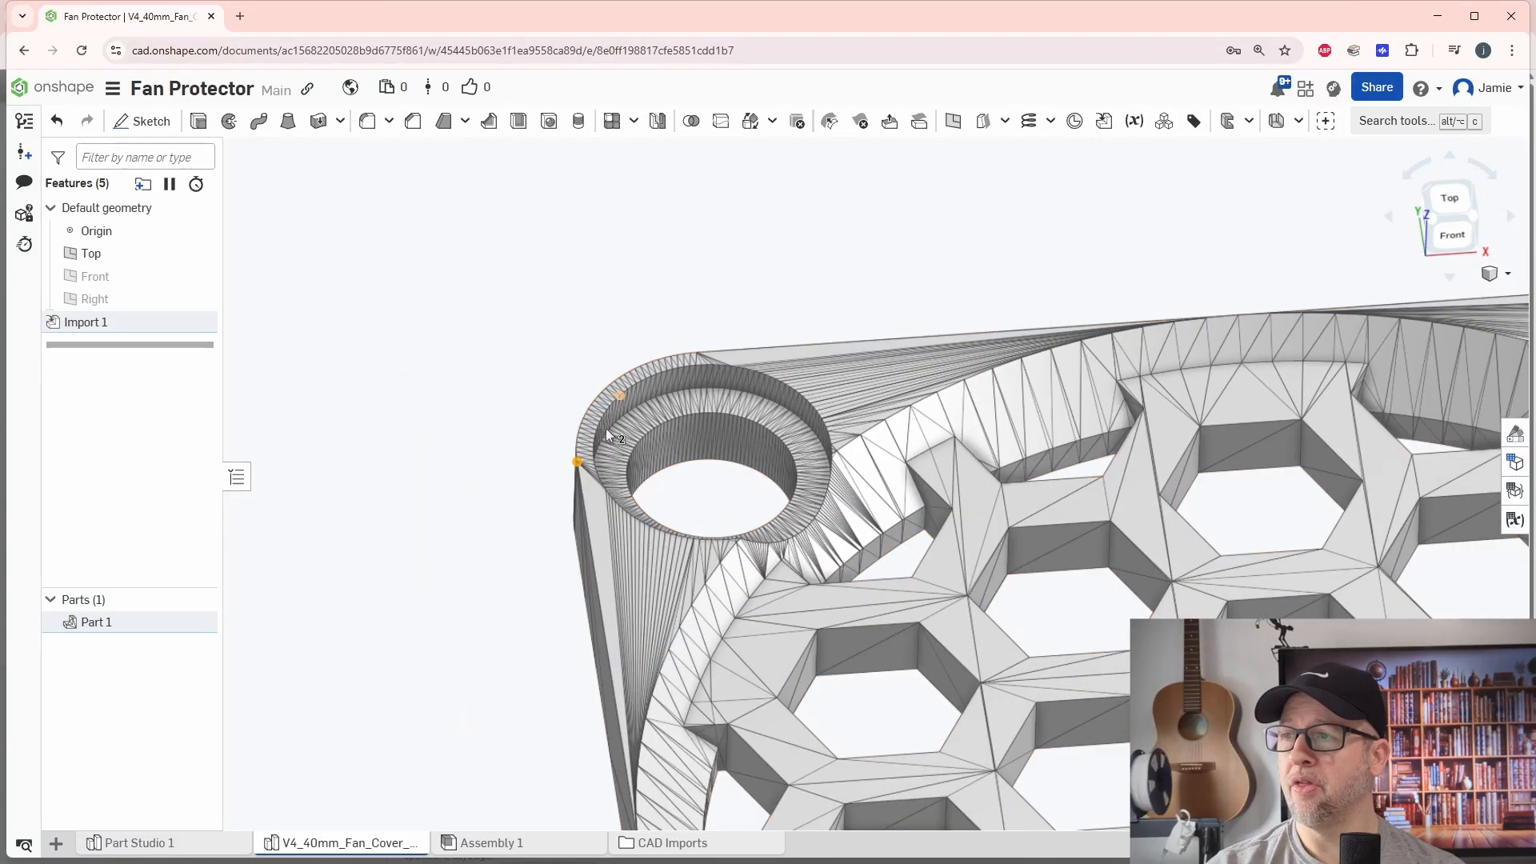
{"action": "right_click_drag", "start_coordinate": [1042, 510], "coordinate": [1091, 548]}
{"action": "scroll", "coordinate": [1090, 549], "scroll_direction": "down", "scroll_amount": 5}
{"action": "scroll", "coordinate": [856, 501], "scroll_direction": "up", "scroll_amount": 3}
{"action": "right_click_drag", "start_coordinate": [856, 501], "coordinate": [904, 454]}
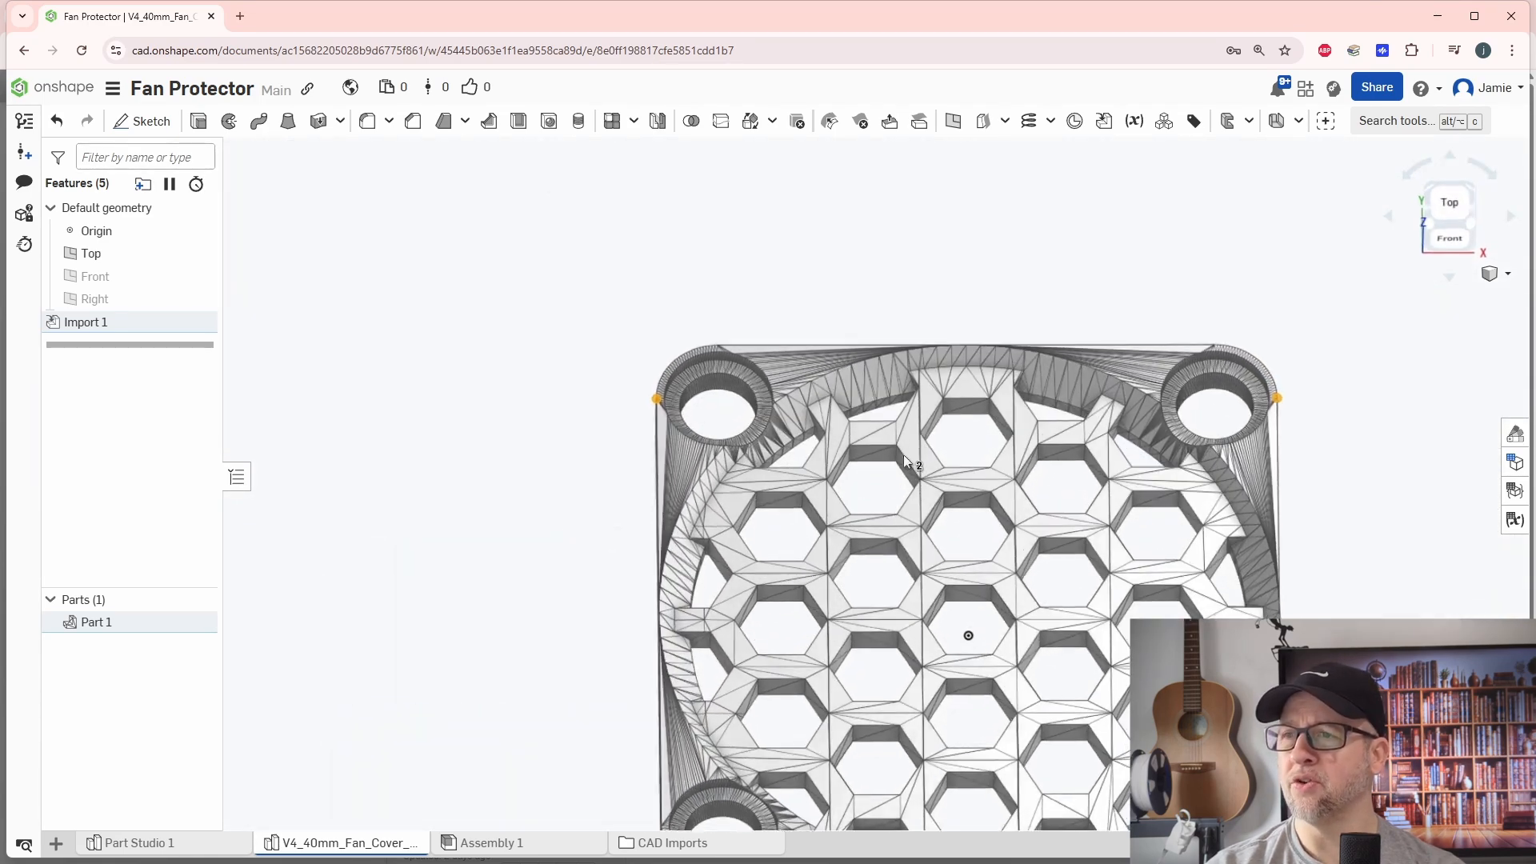
{"action": "scroll", "coordinate": [910, 459], "scroll_direction": "down", "scroll_amount": 3}
{"action": "middle_click_drag", "start_coordinate": [992, 523], "coordinate": [943, 453]}
{"action": "right_click_drag", "start_coordinate": [942, 453], "coordinate": [938, 481]}
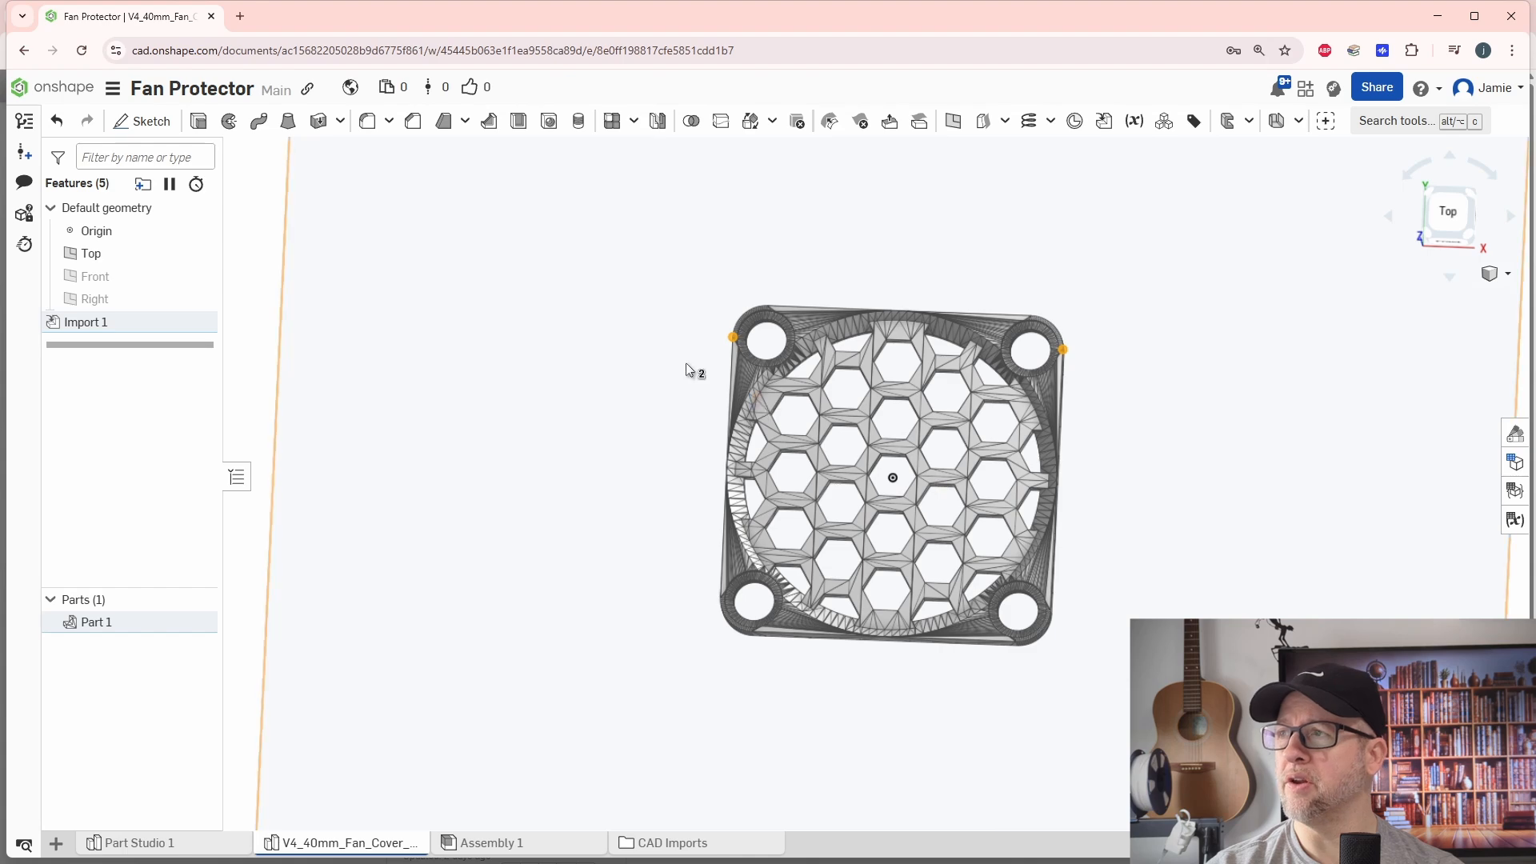
{"action": "right_click_drag", "start_coordinate": [692, 367], "coordinate": [696, 425]}
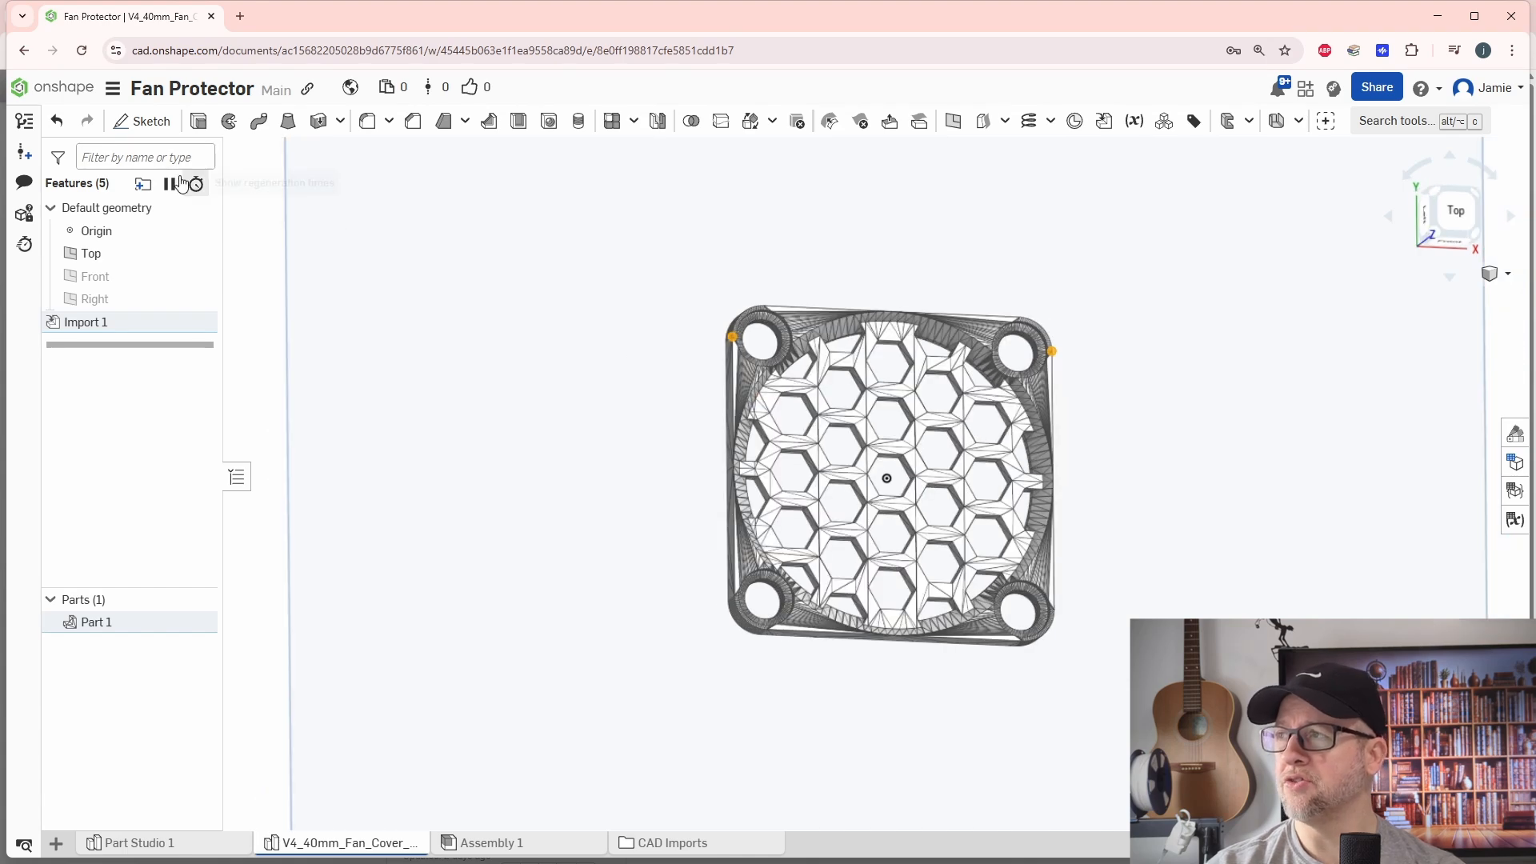
Step: Sketch a corner rectangle about 46 by 44 mm on the Top plane, enclosing the whole fan cover
{"action": "left_click", "coordinate": [147, 131]}
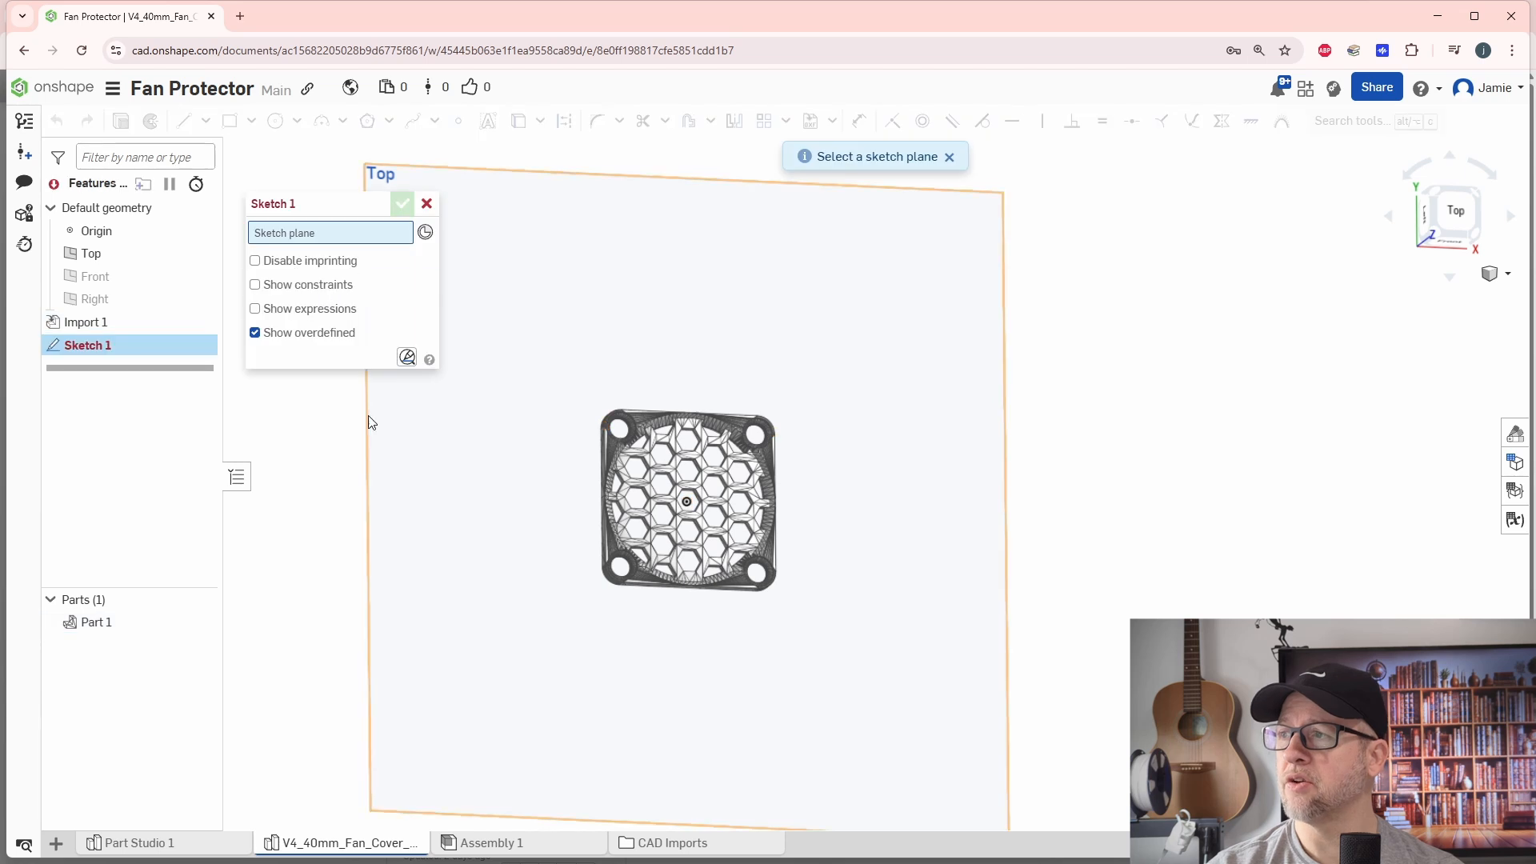
{"action": "left_click", "coordinate": [368, 420]}
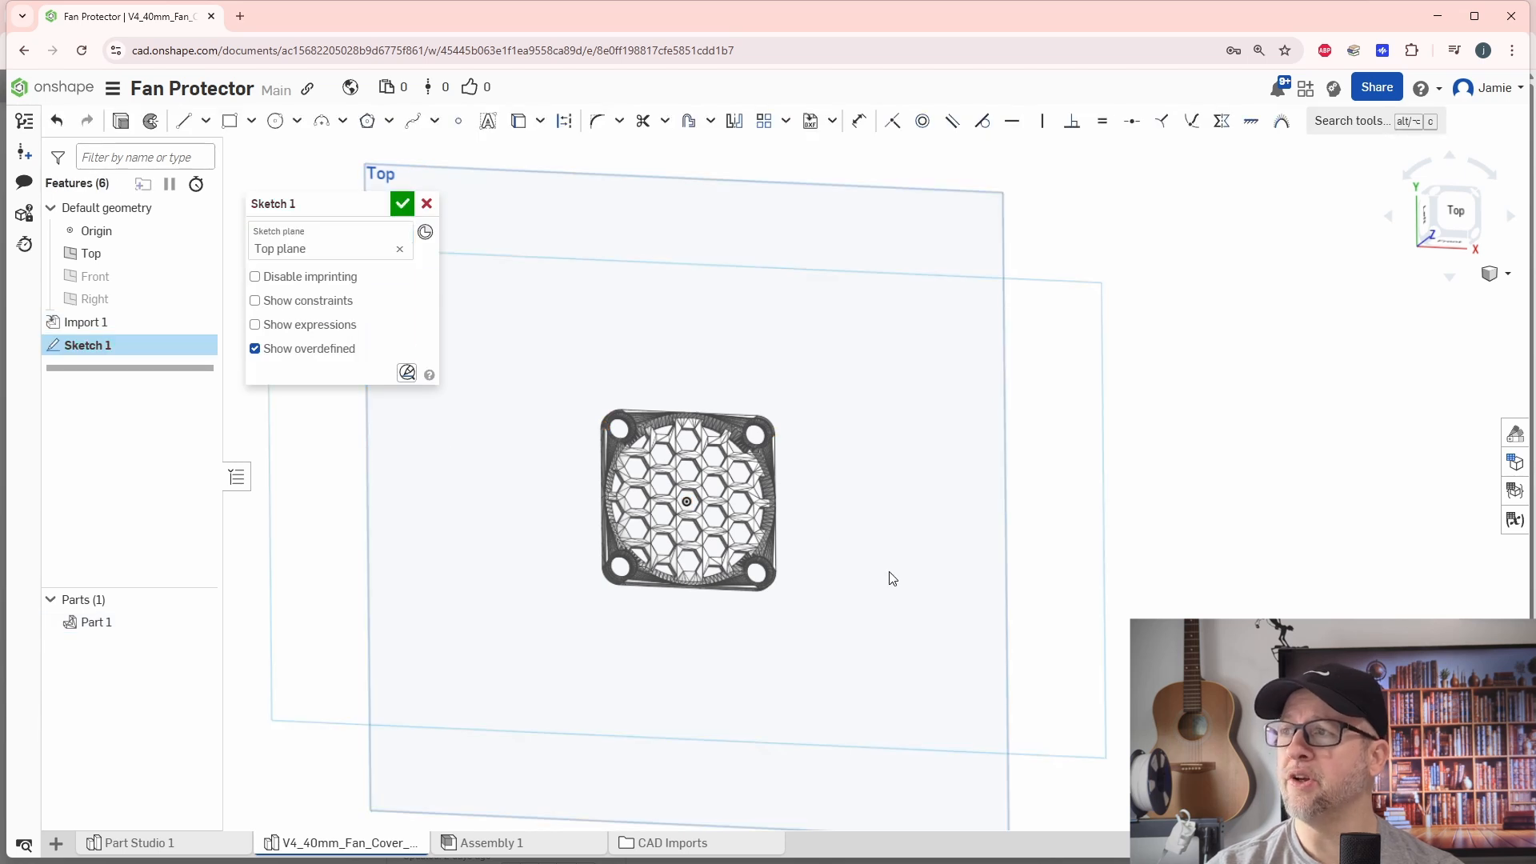
{"action": "left_click", "coordinate": [230, 121]}
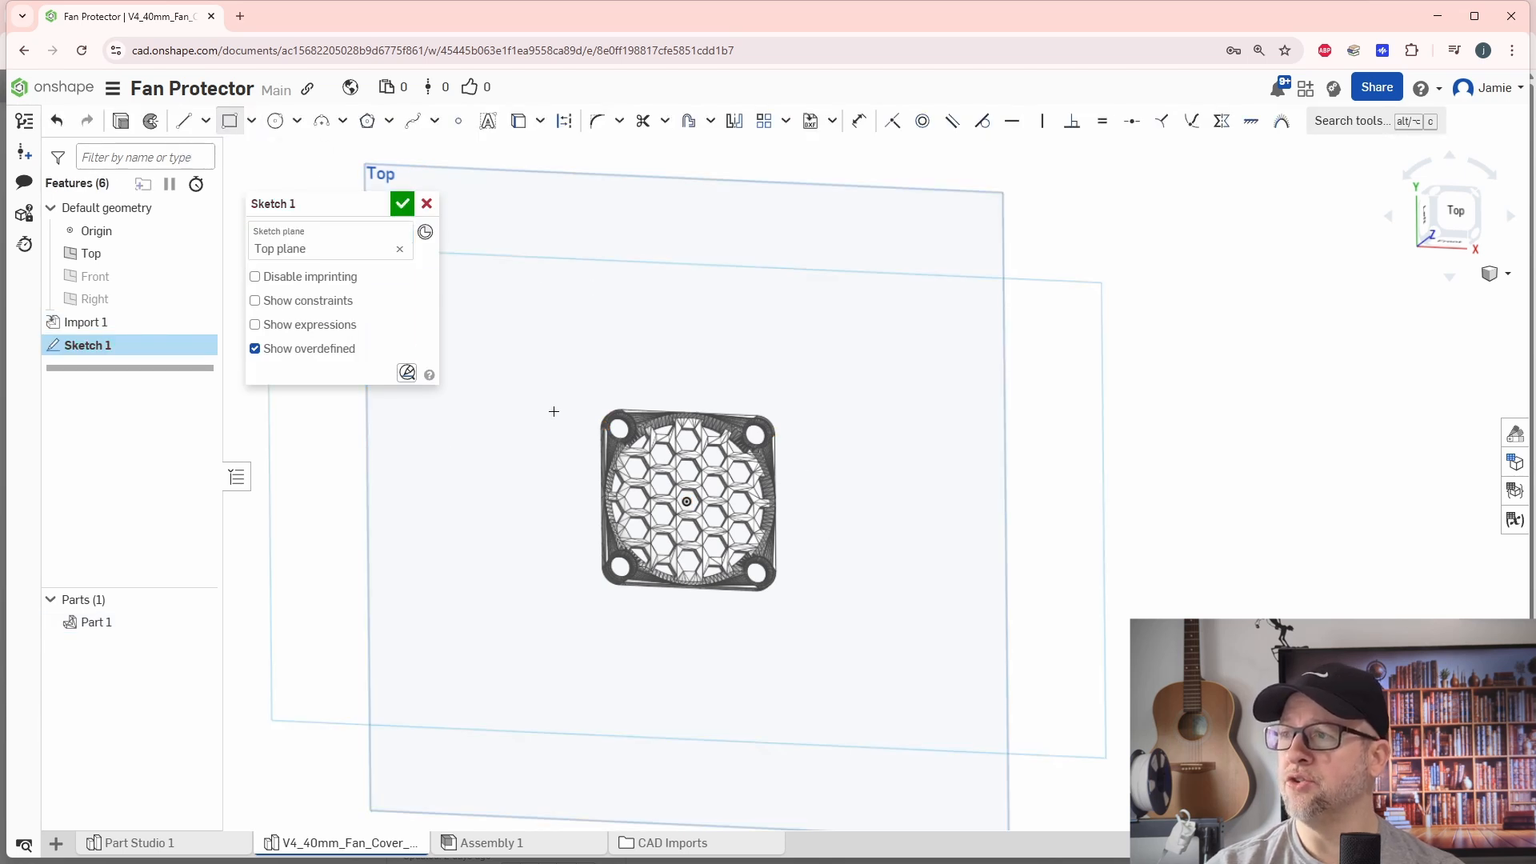
{"action": "scroll", "coordinate": [552, 411], "scroll_direction": "up", "scroll_amount": 3}
{"action": "left_click", "coordinate": [639, 386]}
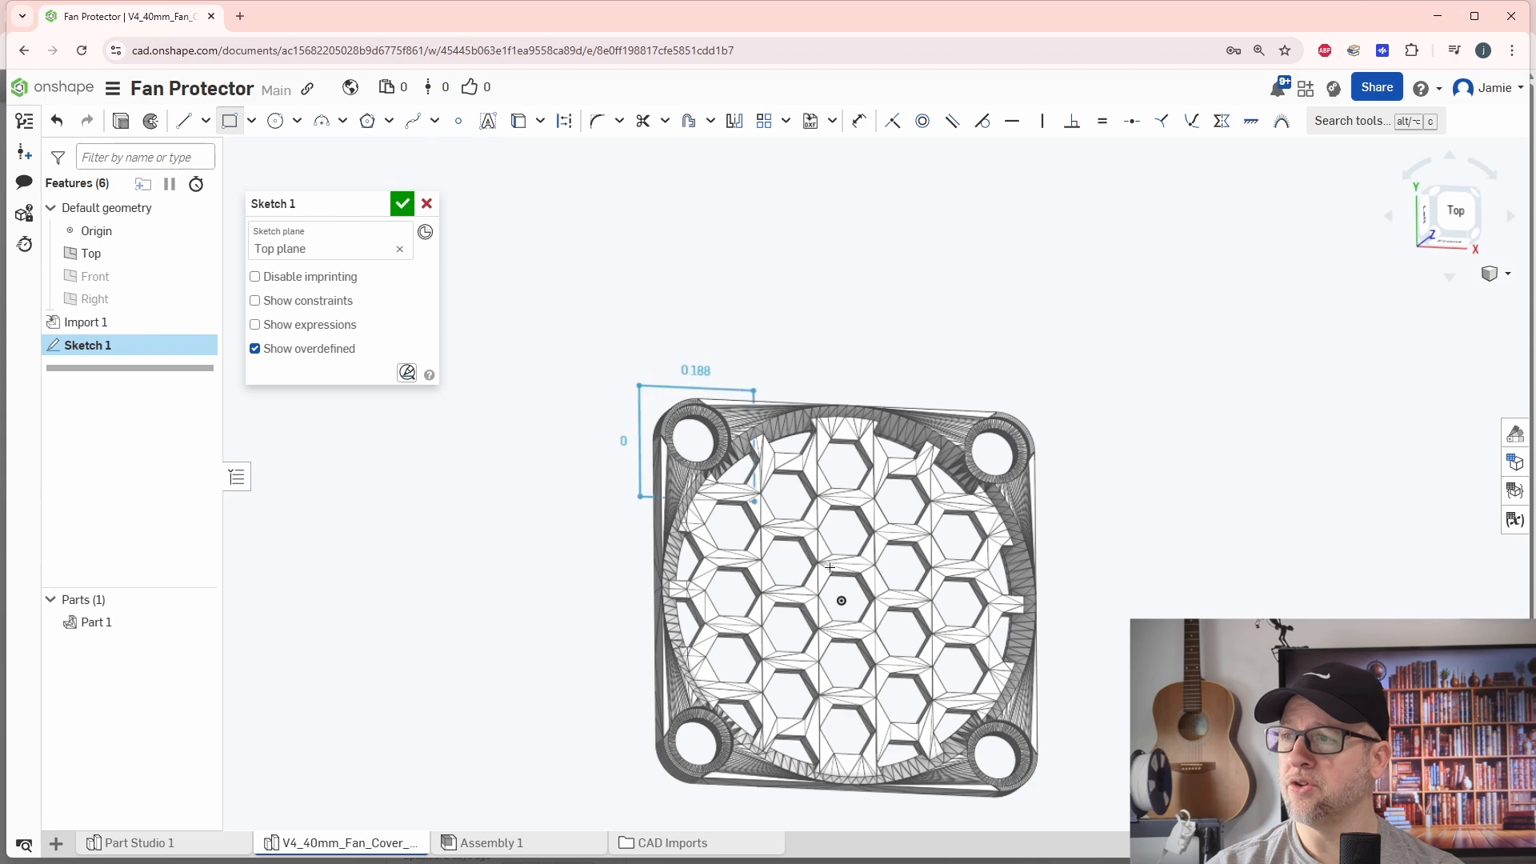
{"action": "left_click", "coordinate": [1073, 819]}
{"action": "middle_click_drag", "start_coordinate": [1231, 684], "coordinate": [1226, 598]}
{"action": "mouse_move", "coordinate": [1226, 598]}
{"action": "right_mouse_down"}
{"action": "mouse_move", "coordinate": [1169, 480]}
{"action": "mouse_move", "coordinate": [1056, 511]}
{"action": "right_mouse_up"}
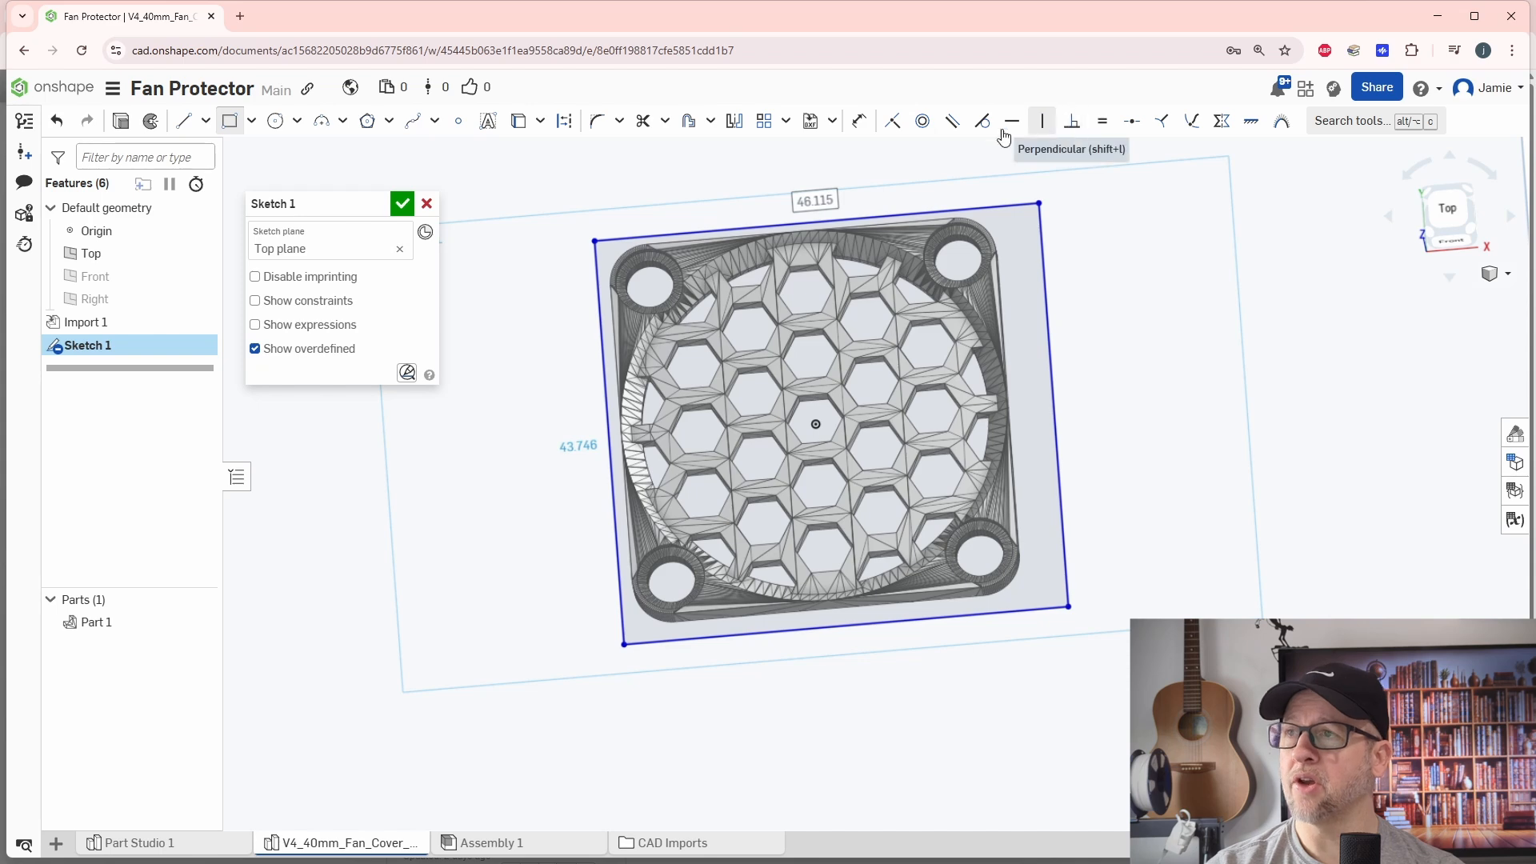
Step: Dimension the rectangle's right edge at 0 mm from the fan cover's outer mesh vertex beside the lower-right mounting hole
{"action": "scroll", "coordinate": [1032, 520], "scroll_direction": "up", "scroll_amount": 3}
{"action": "scroll", "coordinate": [1026, 589], "scroll_direction": "up", "scroll_amount": 5}
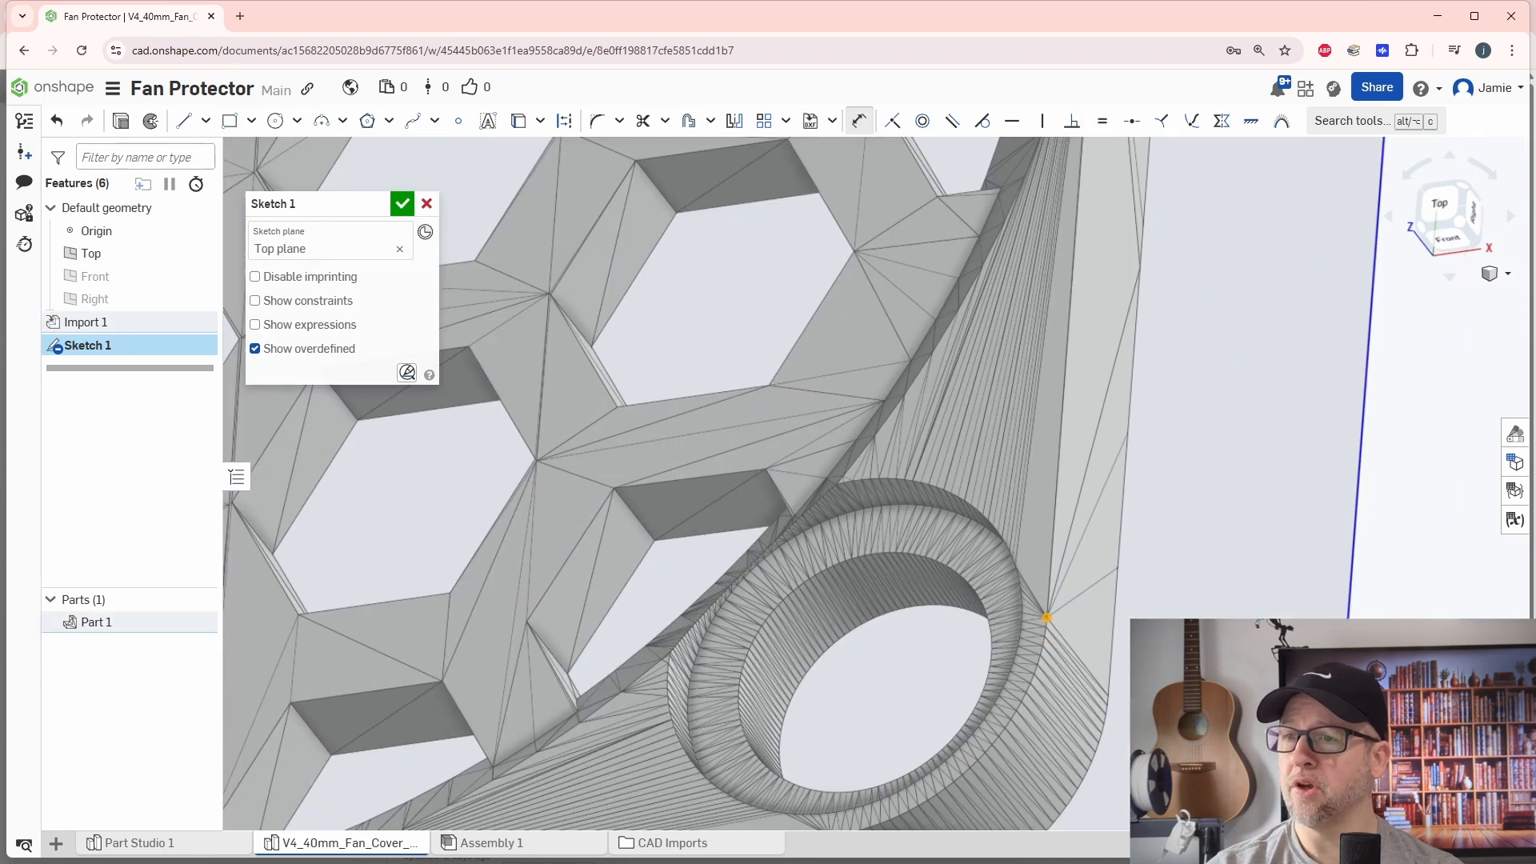
{"action": "left_click", "coordinate": [1046, 617]}
{"action": "left_click", "coordinate": [1351, 569]}
{"action": "left_click", "coordinate": [1248, 570]}
{"action": "type", "text": "0"}
{"action": "key", "text": "Return"}
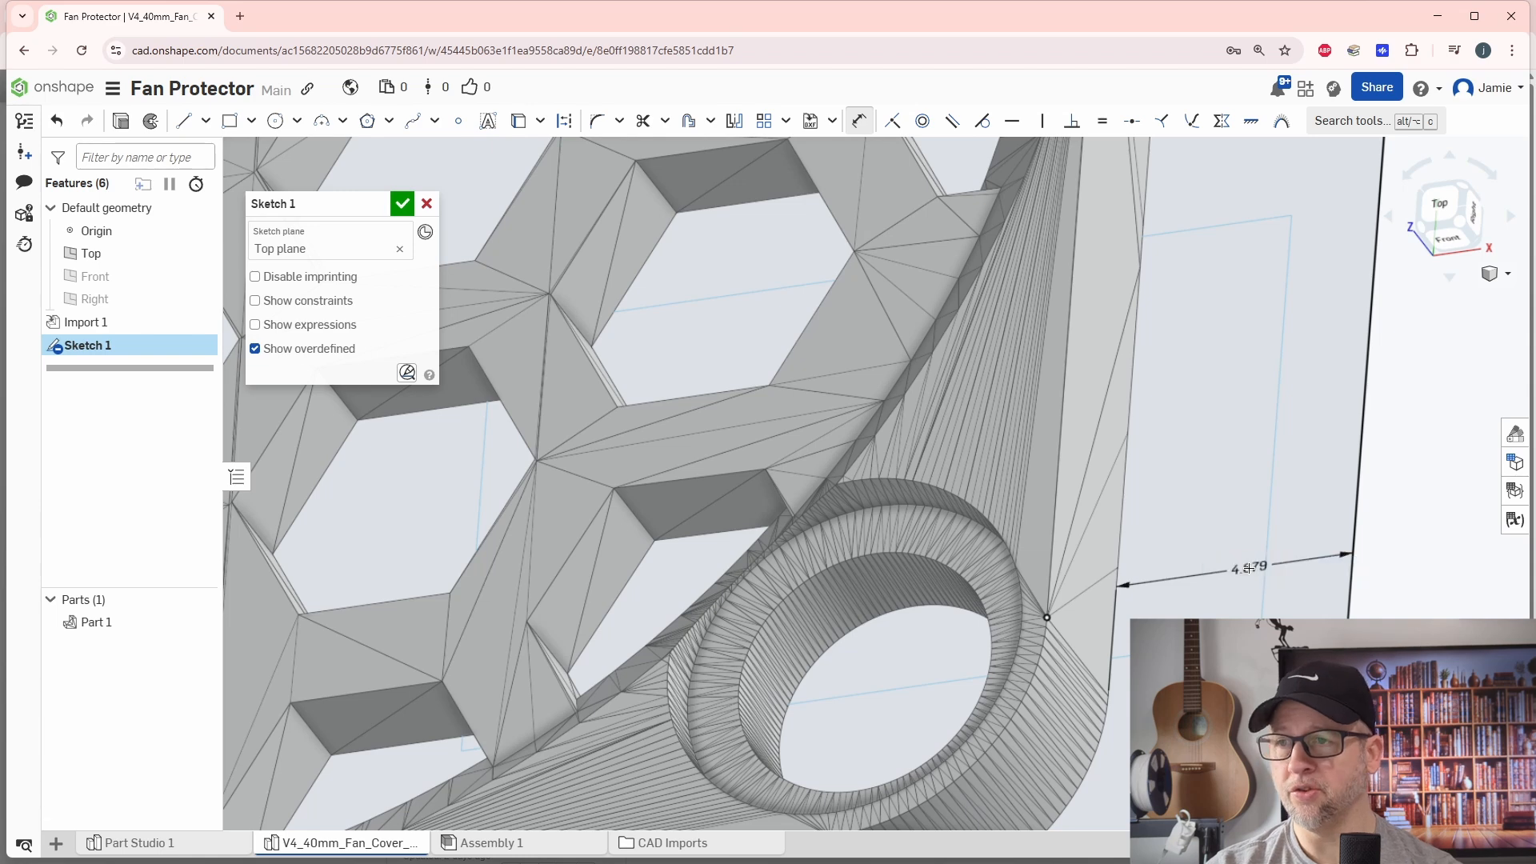
Step: Dimension the rectangle's front edge at 0 mm from the outermost mesh vertex on the fan cover's front side
{"action": "scroll", "coordinate": [1280, 608], "scroll_direction": "down", "scroll_amount": 5}
{"action": "right_click_drag", "start_coordinate": [800, 760], "coordinate": [847, 639]}
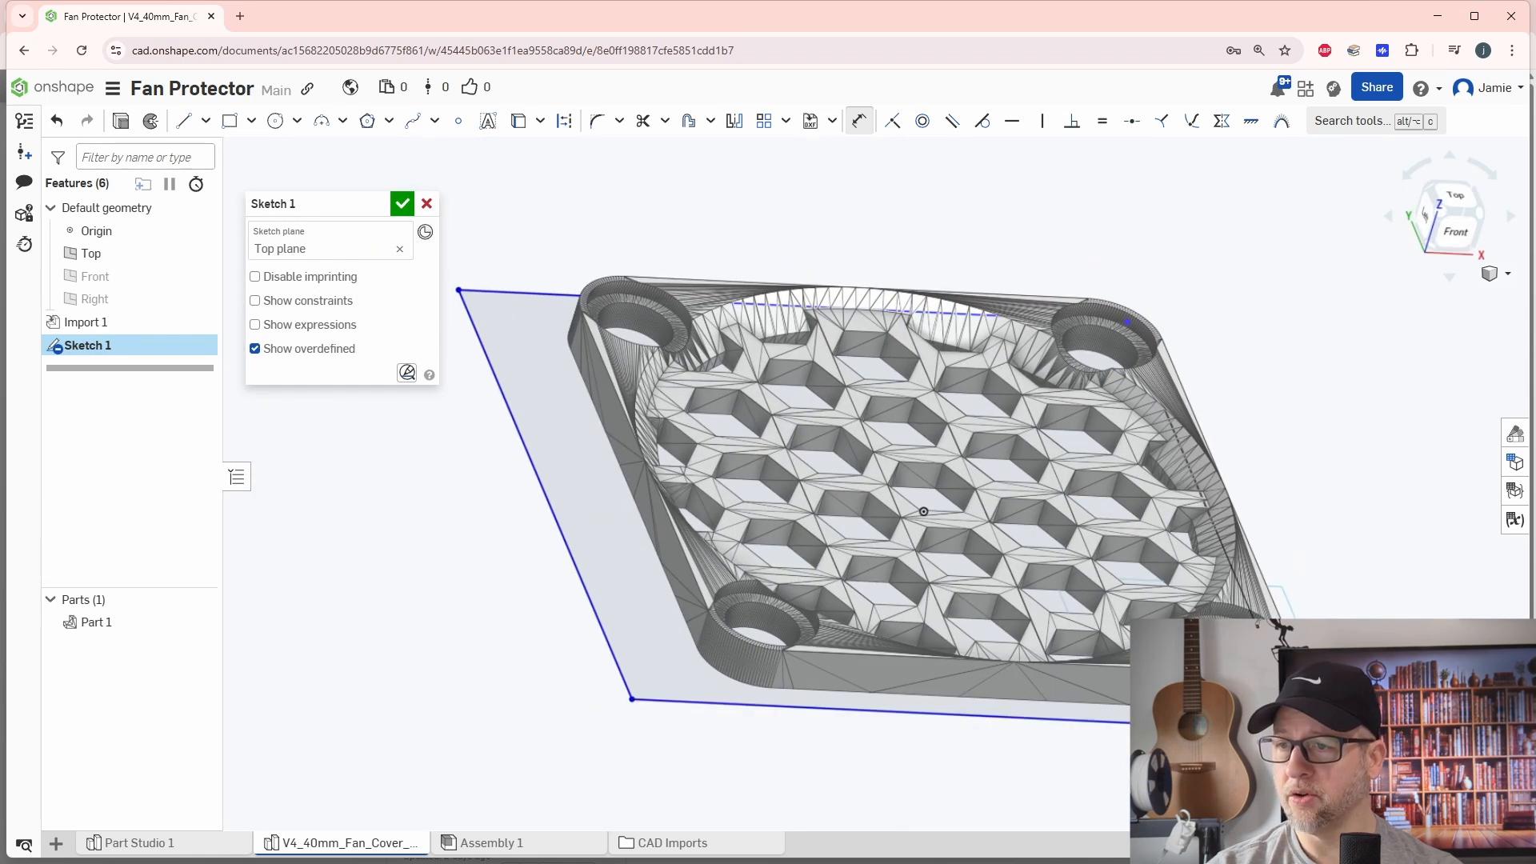
{"action": "left_click", "coordinate": [1146, 723]}
{"action": "left_click", "coordinate": [1128, 705]}
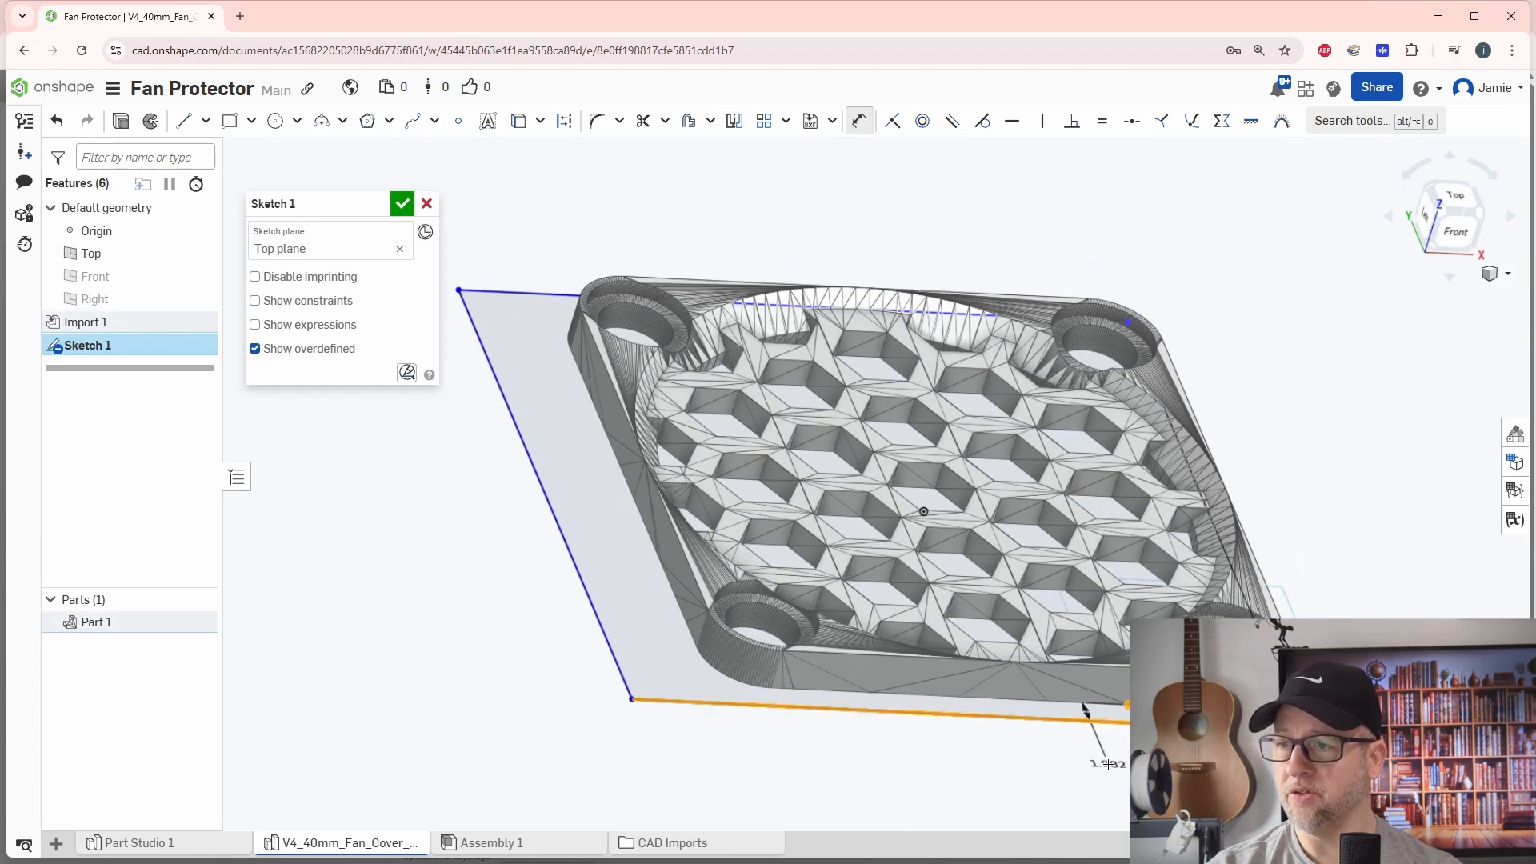
{"action": "left_click", "coordinate": [1107, 764]}
{"action": "type", "text": "0"}
{"action": "key", "text": "Return"}
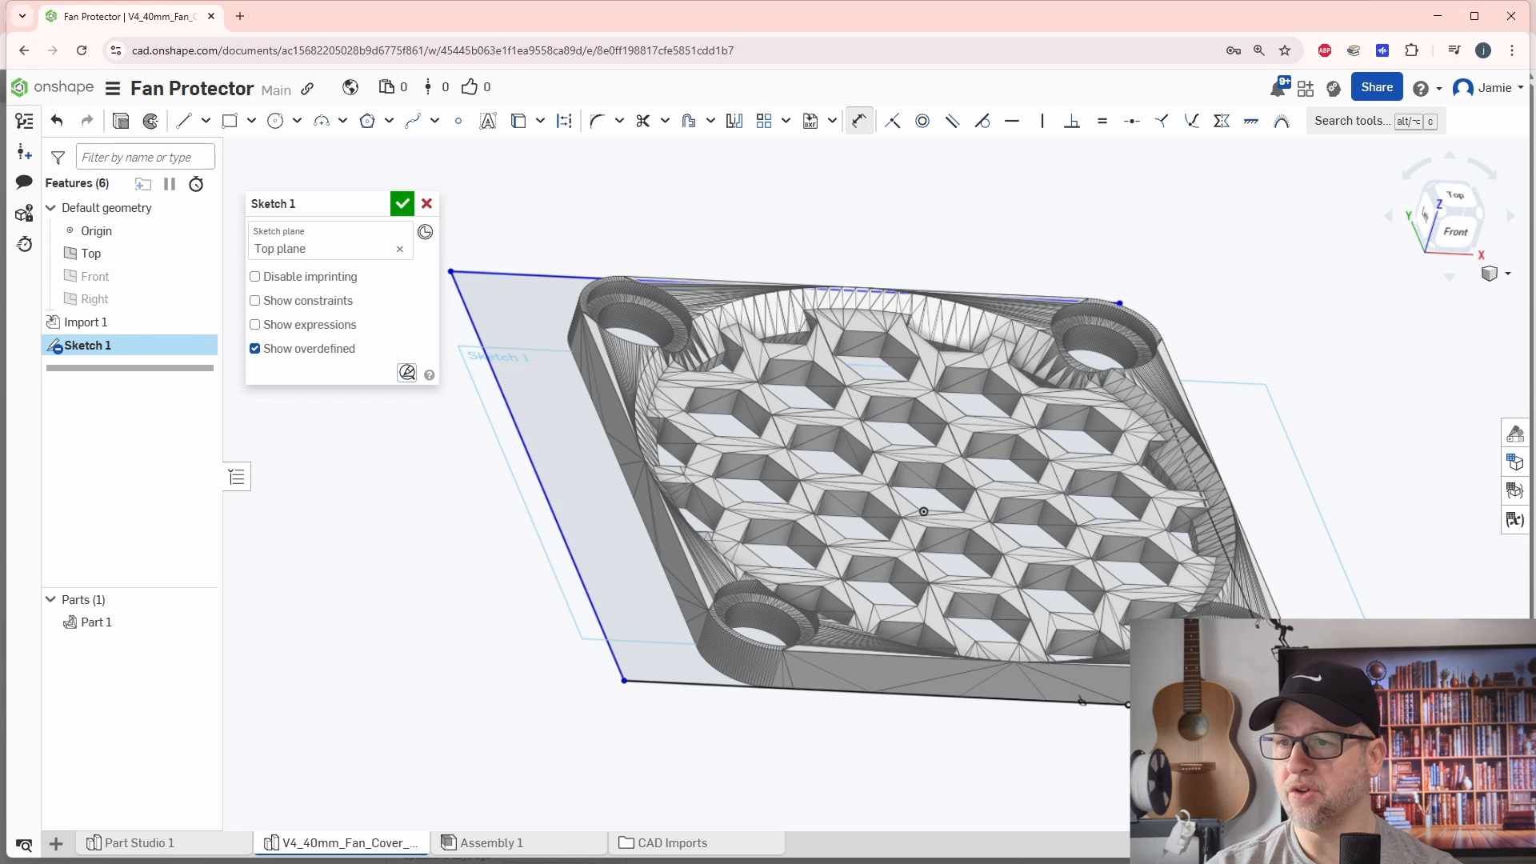
Step: Dimension the distance between the rectangle's left and right edges as 40 mm
{"action": "left_click", "coordinate": [1265, 643]}
{"action": "left_click", "coordinate": [615, 663]}
{"action": "left_click", "coordinate": [876, 761]}
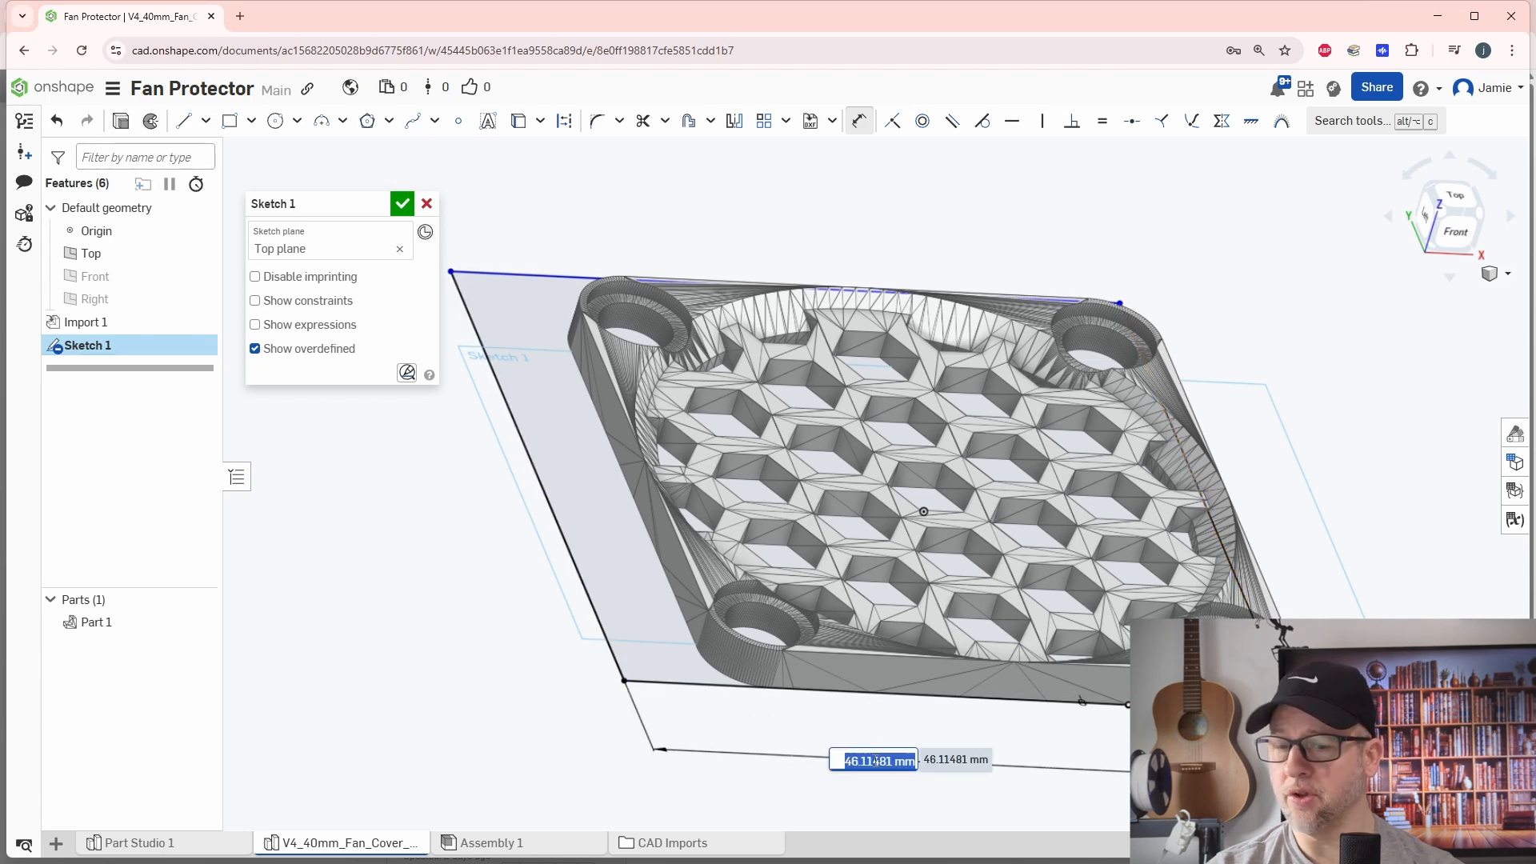
{"action": "type", "text": "40"}
{"action": "key", "text": "Return"}
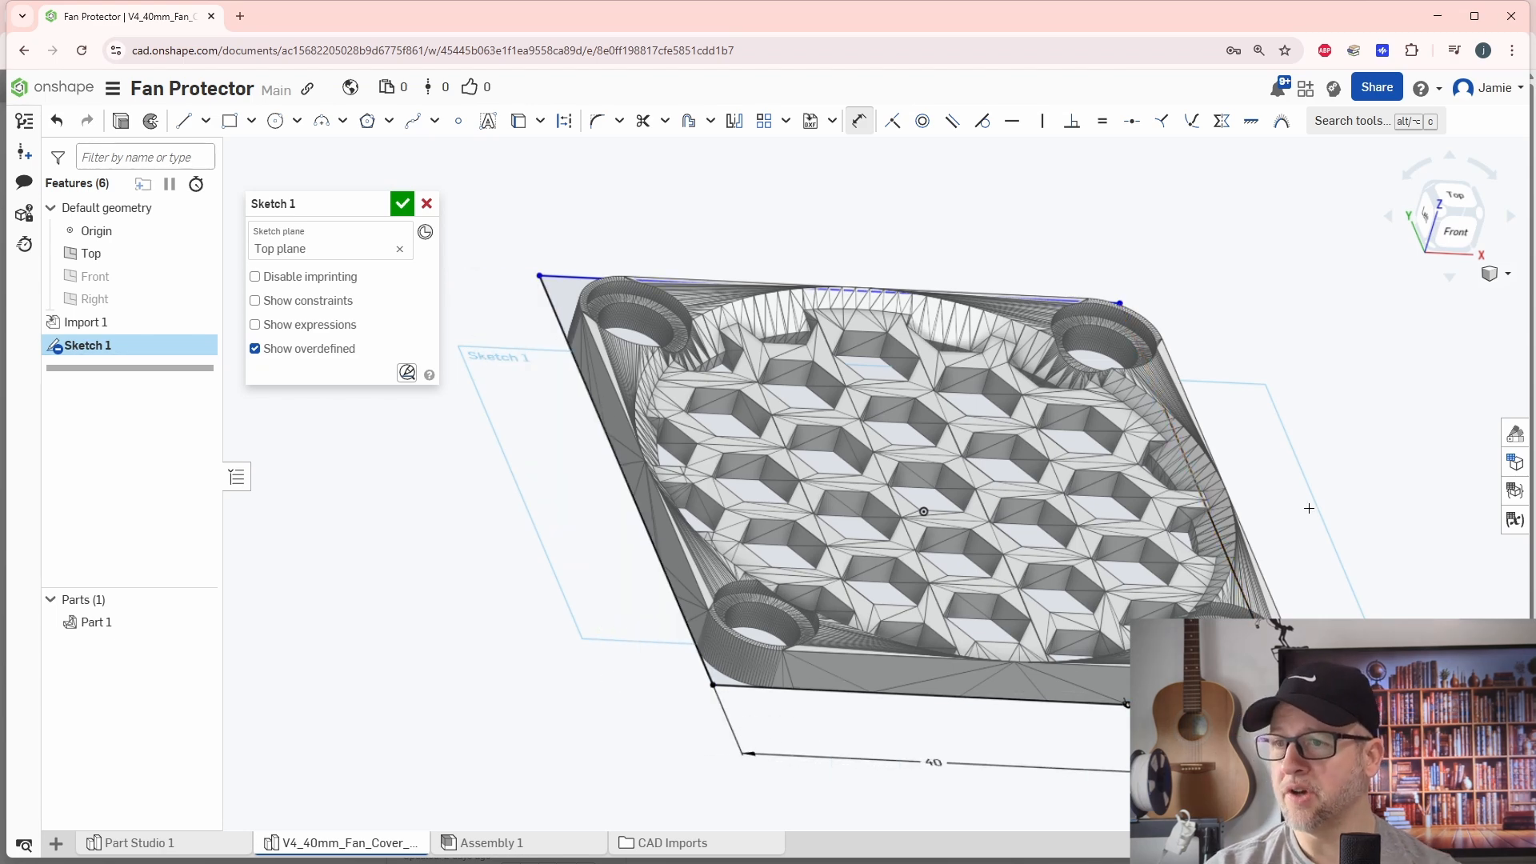
Step: Dimension the distance between the rectangle's front and back edges as 40 mm
{"action": "right_click_drag", "start_coordinate": [1308, 507], "coordinate": [1240, 546]}
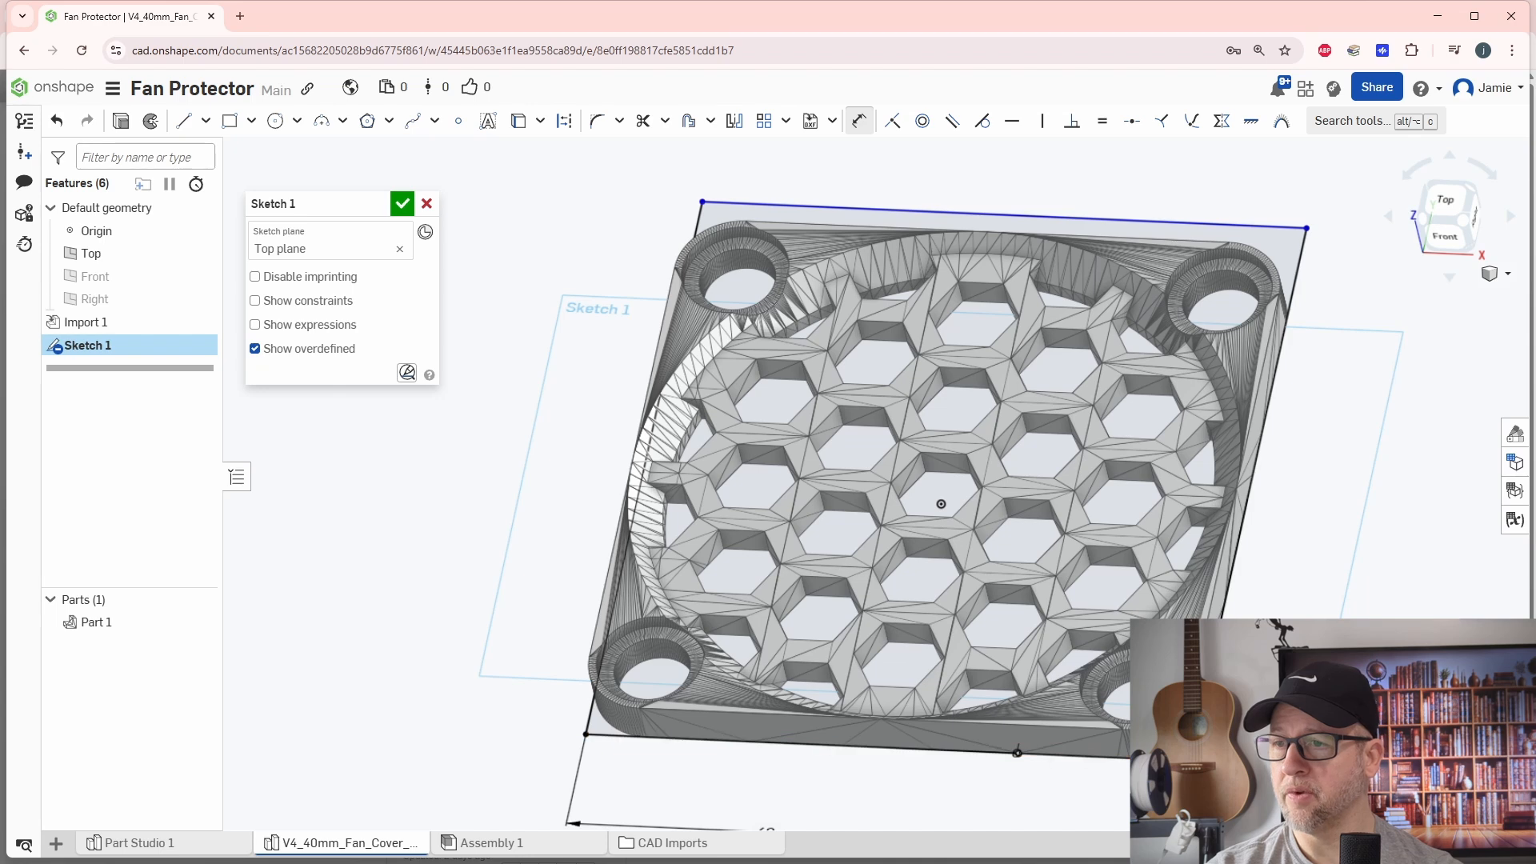
{"action": "left_click", "coordinate": [880, 745]}
{"action": "left_click", "coordinate": [1000, 214]}
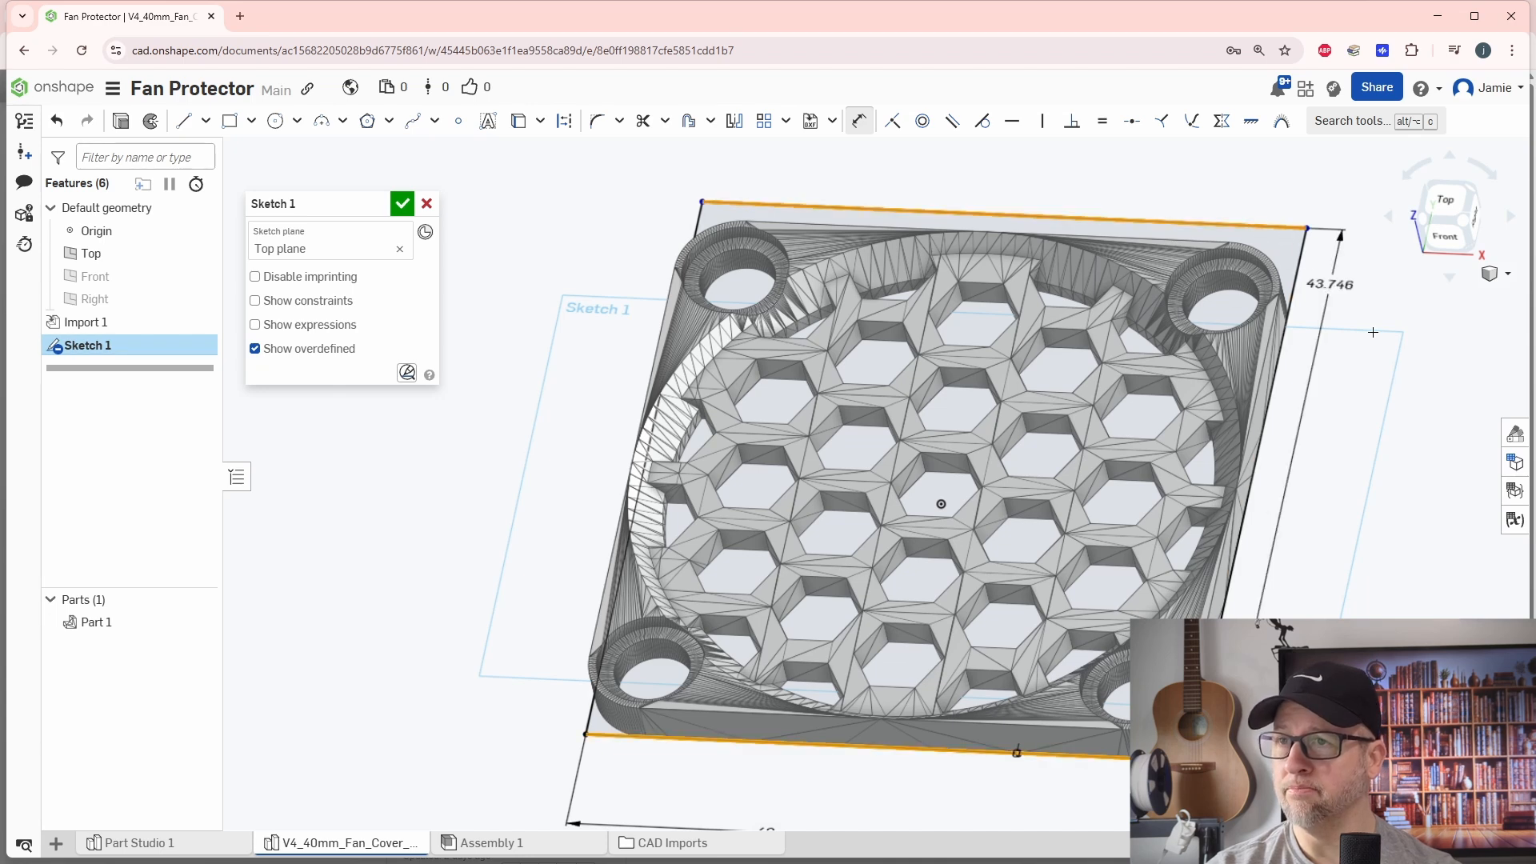
{"action": "left_click", "coordinate": [1404, 448]}
{"action": "type", "text": "40"}
{"action": "key", "text": "Return"}
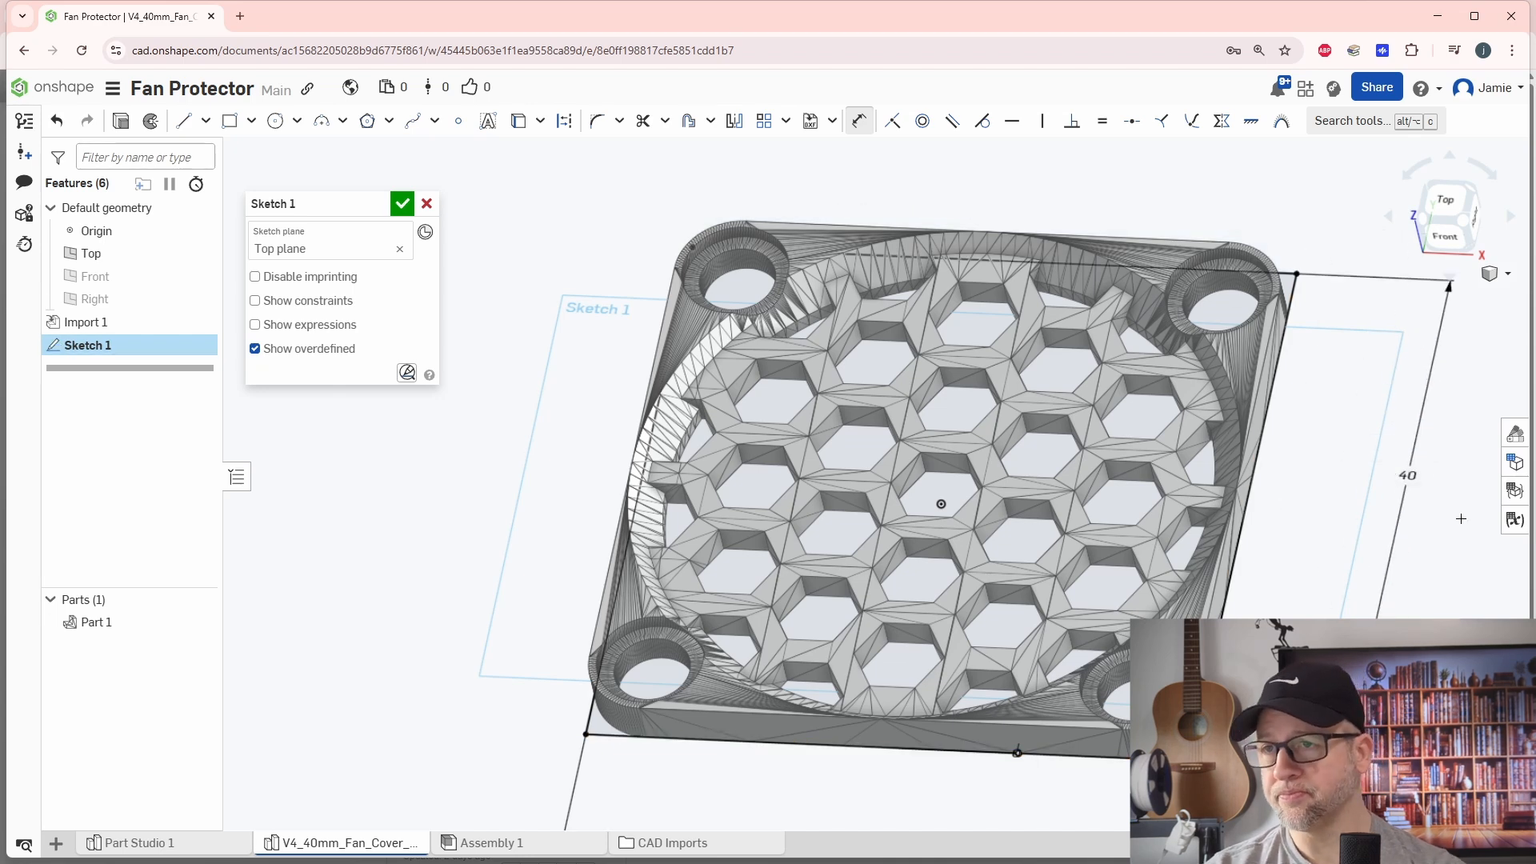
Step: View the sketch plane straight on and place a sketch point near the center of each of the four corner mounting holes
{"action": "key", "text": "n"}
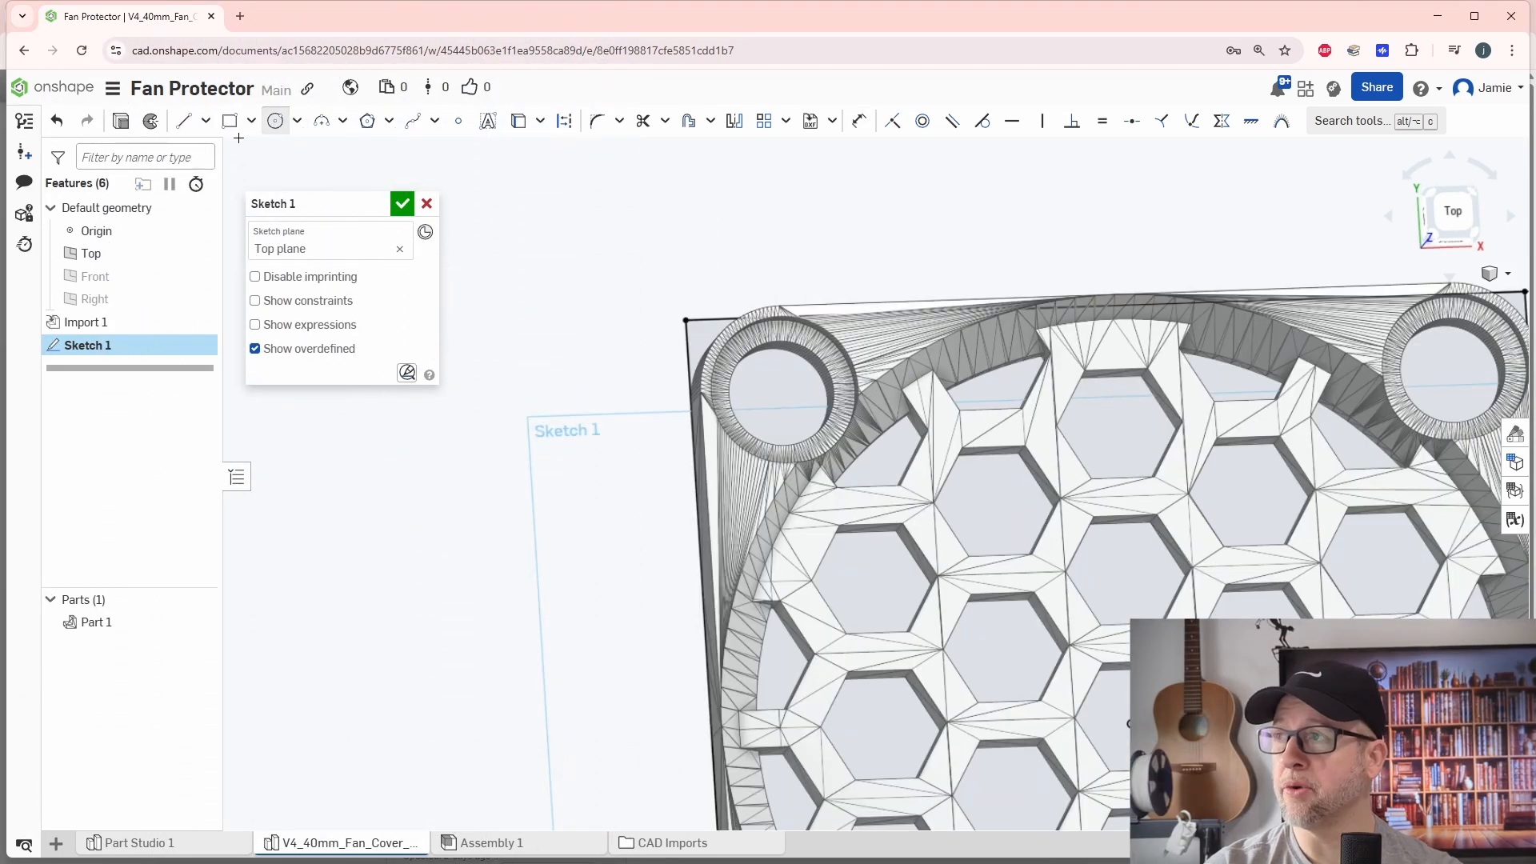
{"action": "left_click", "coordinate": [459, 121]}
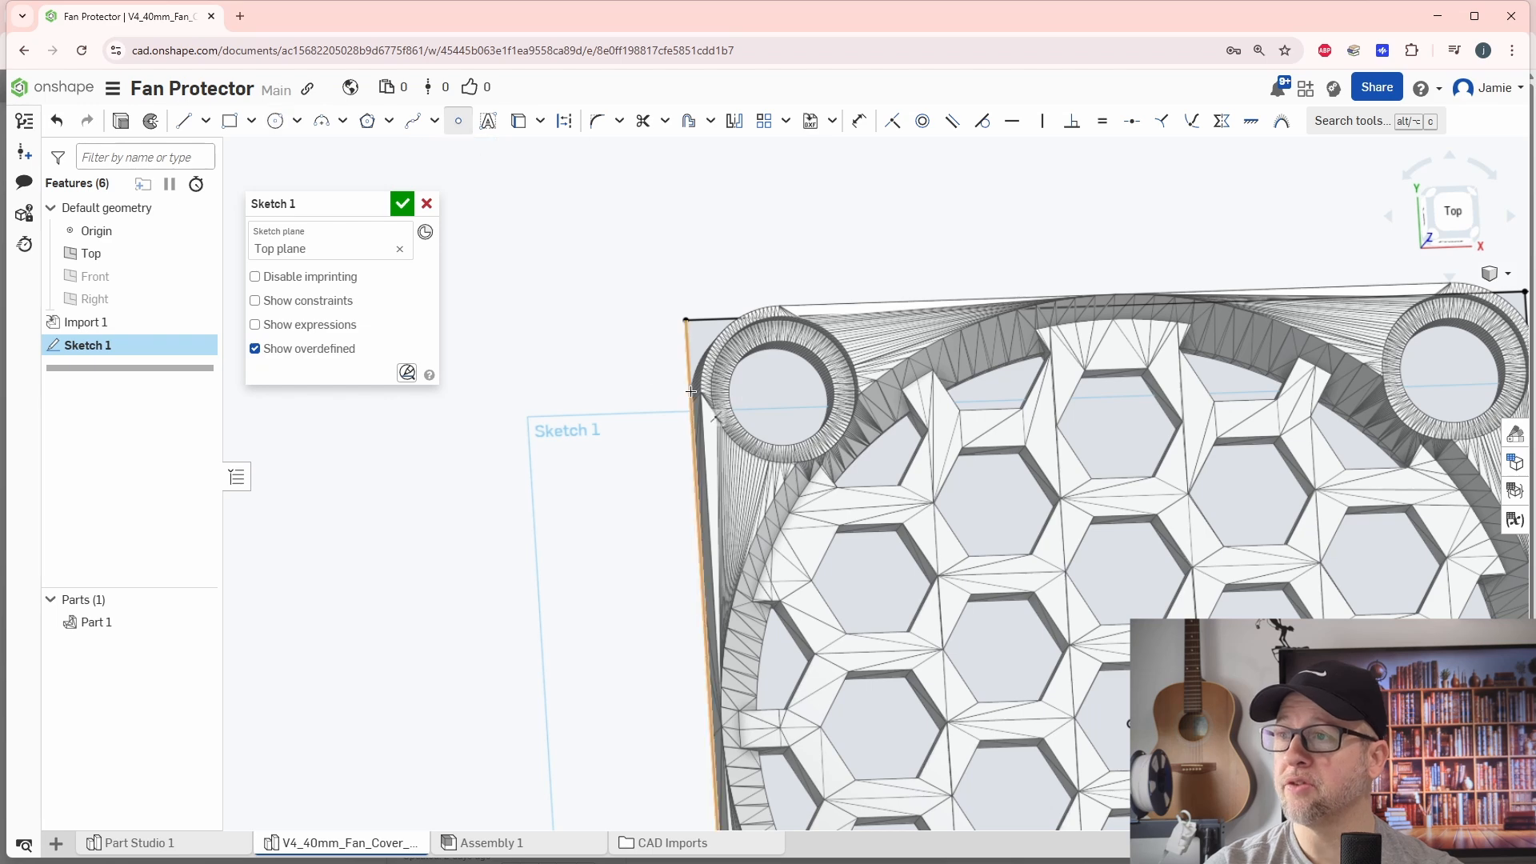
{"action": "key", "text": "n"}
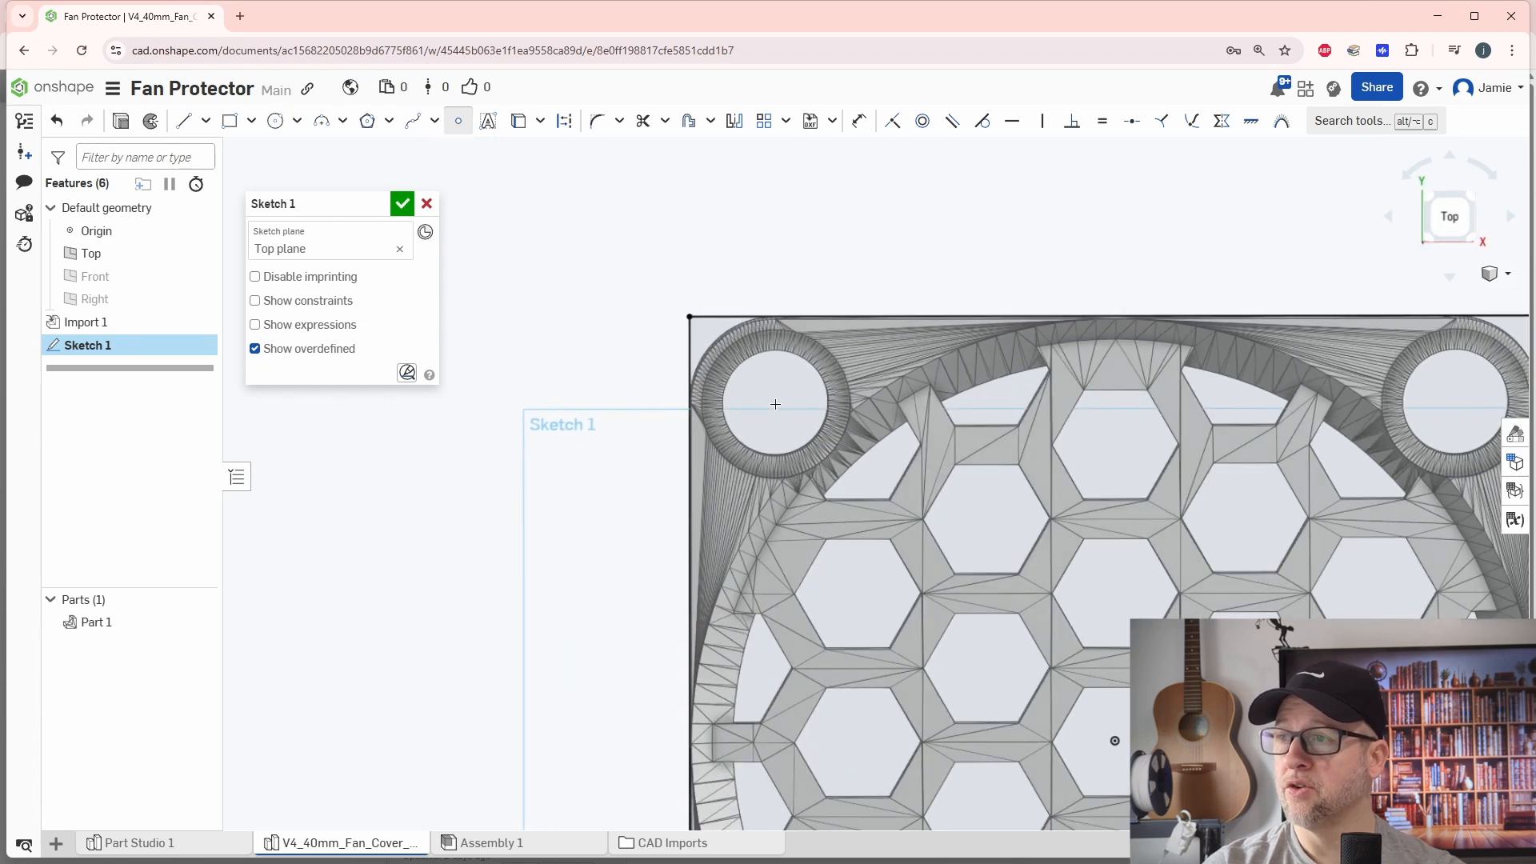
{"action": "left_click", "coordinate": [777, 401]}
{"action": "middle_click_drag", "start_coordinate": [1232, 500], "coordinate": [675, 475]}
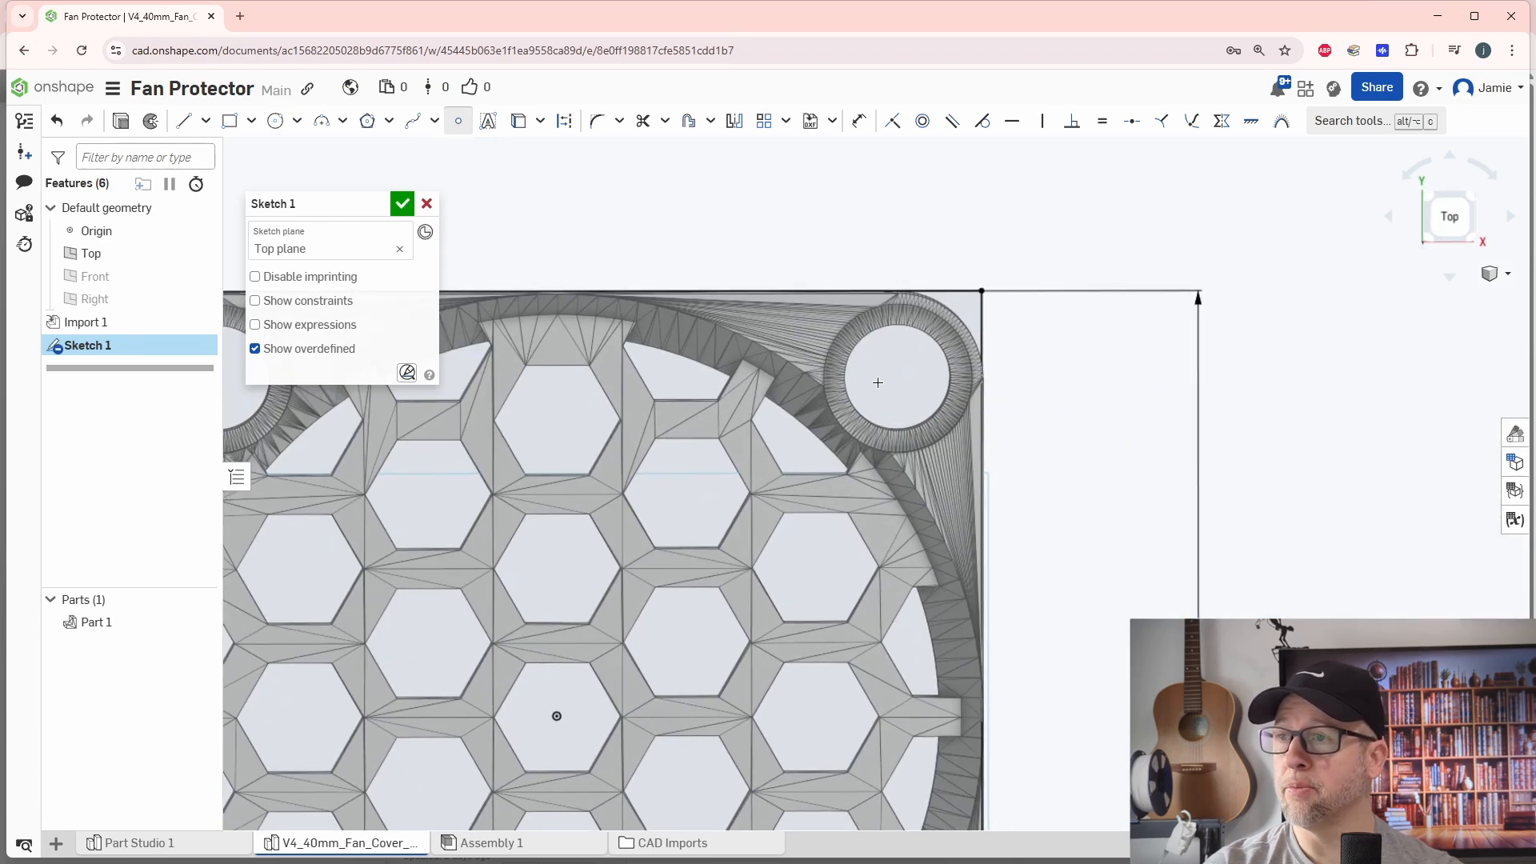
{"action": "scroll", "coordinate": [900, 634], "scroll_direction": "down", "scroll_amount": 3}
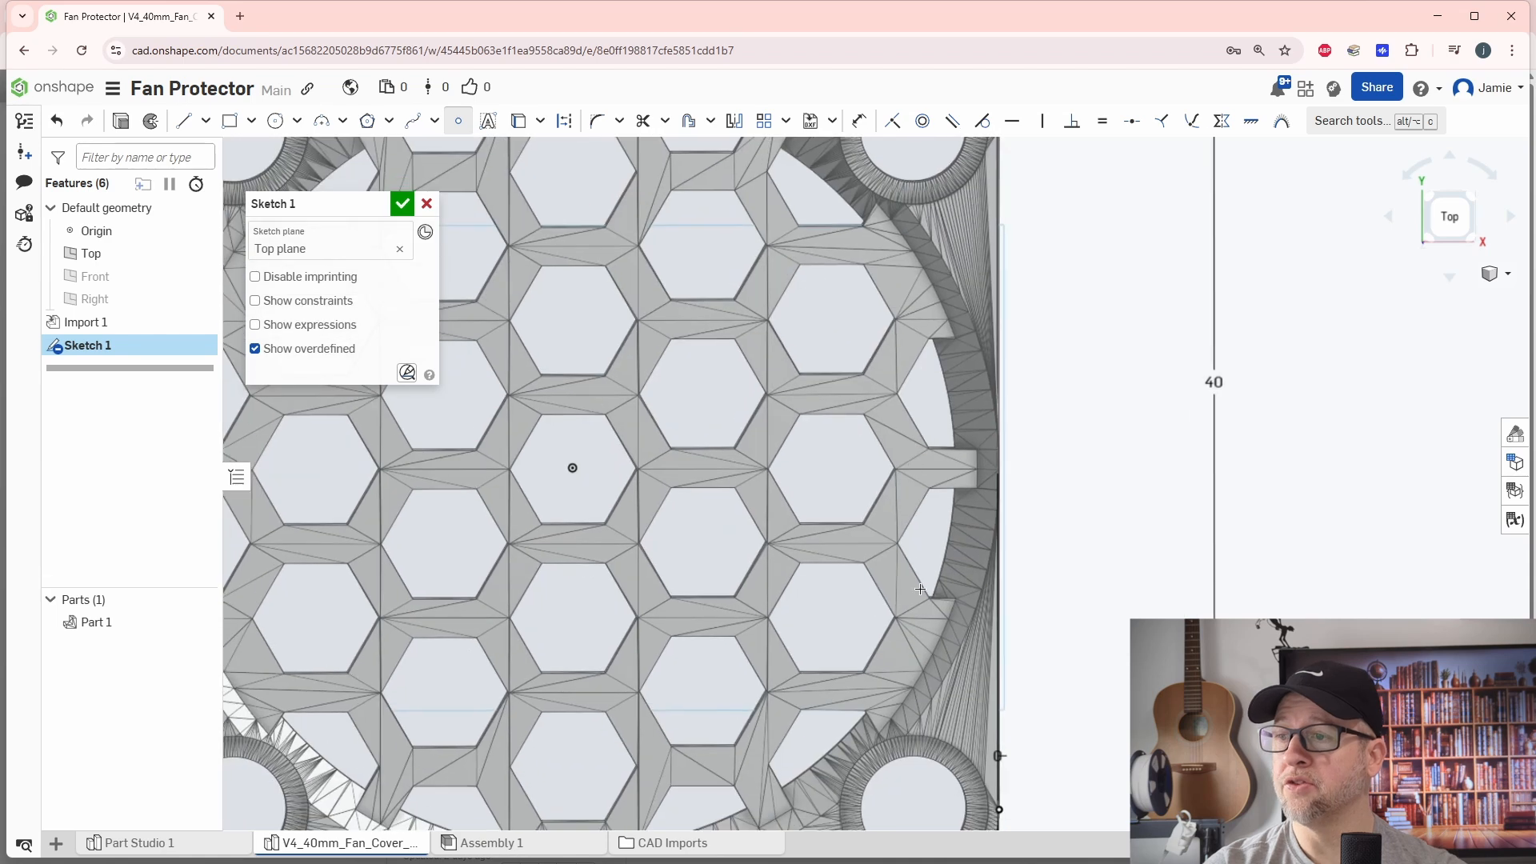
{"action": "scroll", "coordinate": [938, 447], "scroll_direction": "up", "scroll_amount": 3}
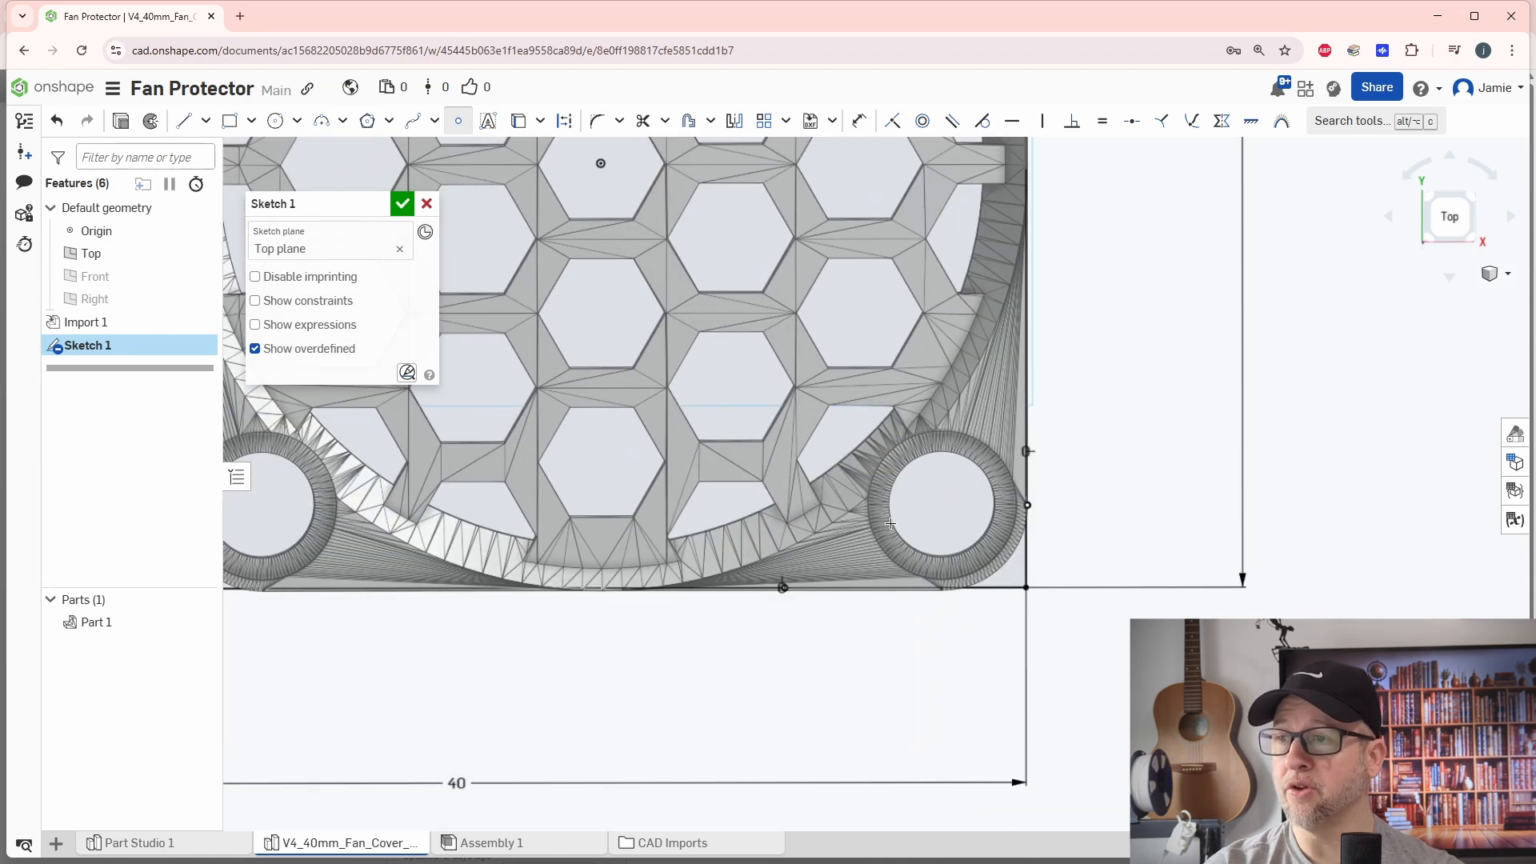
{"action": "middle_click_drag", "start_coordinate": [249, 497], "coordinate": [682, 519]}
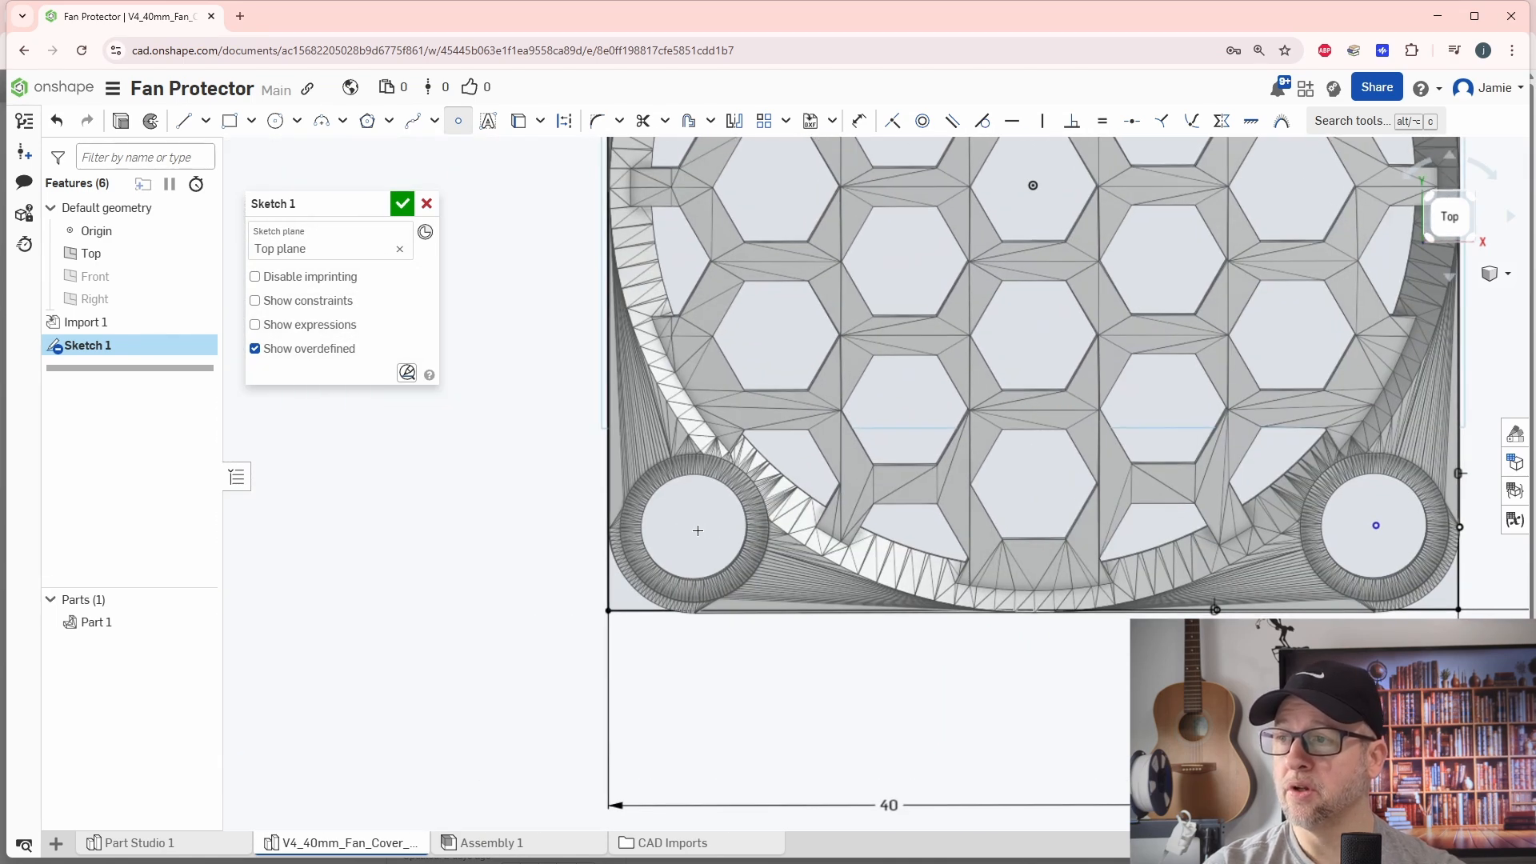
{"action": "scroll", "coordinate": [836, 541], "scroll_direction": "down", "scroll_amount": 2}
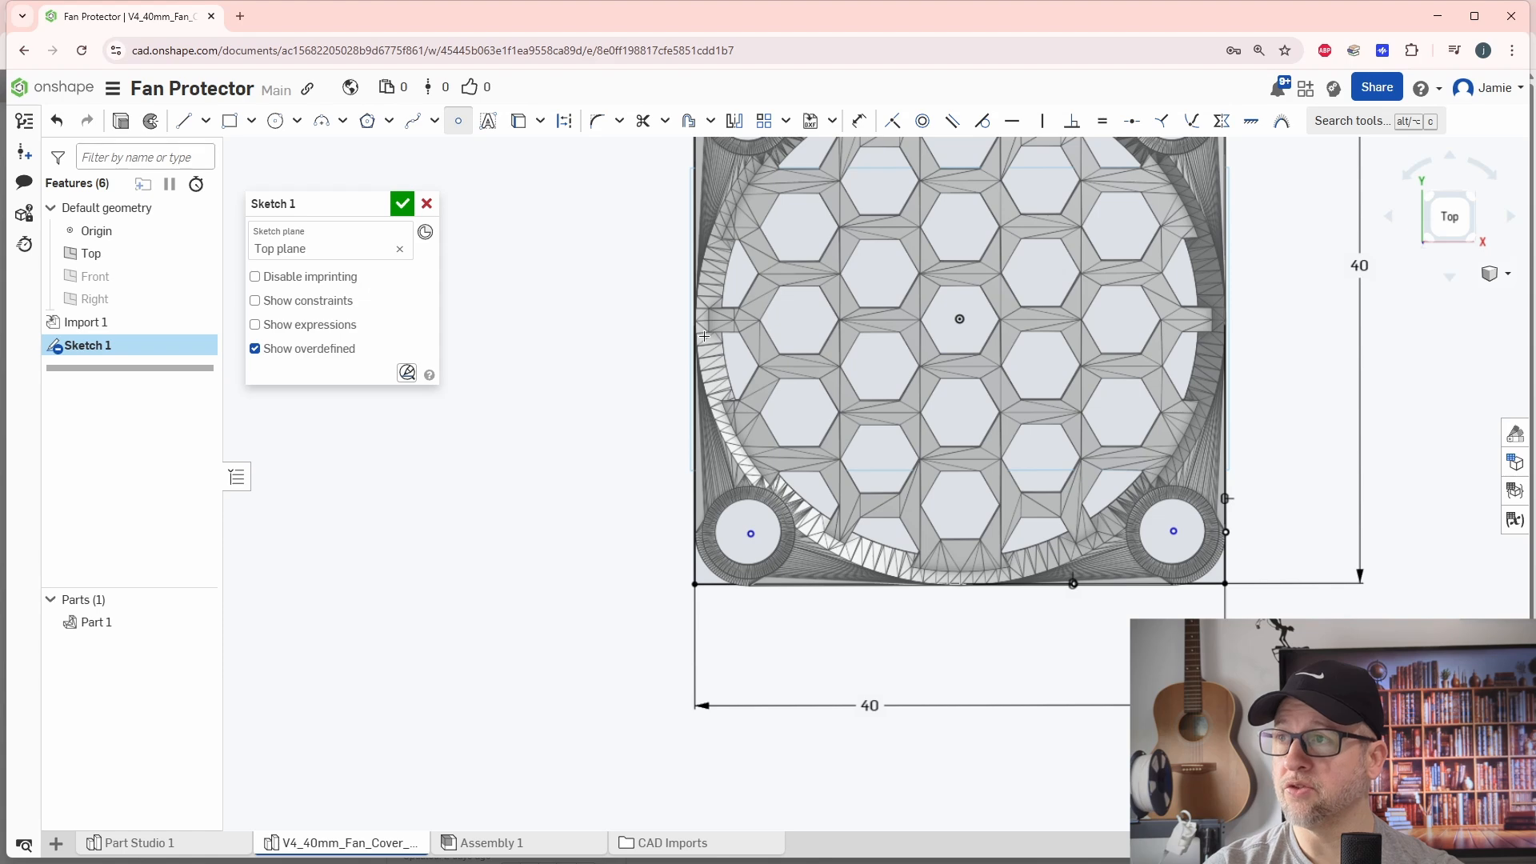
Step: Dimension the lower-left hole's center point 4 mm from the rectangle's left edge
{"action": "left_click", "coordinate": [858, 120]}
{"action": "scroll", "coordinate": [757, 636], "scroll_direction": "up", "scroll_amount": 2}
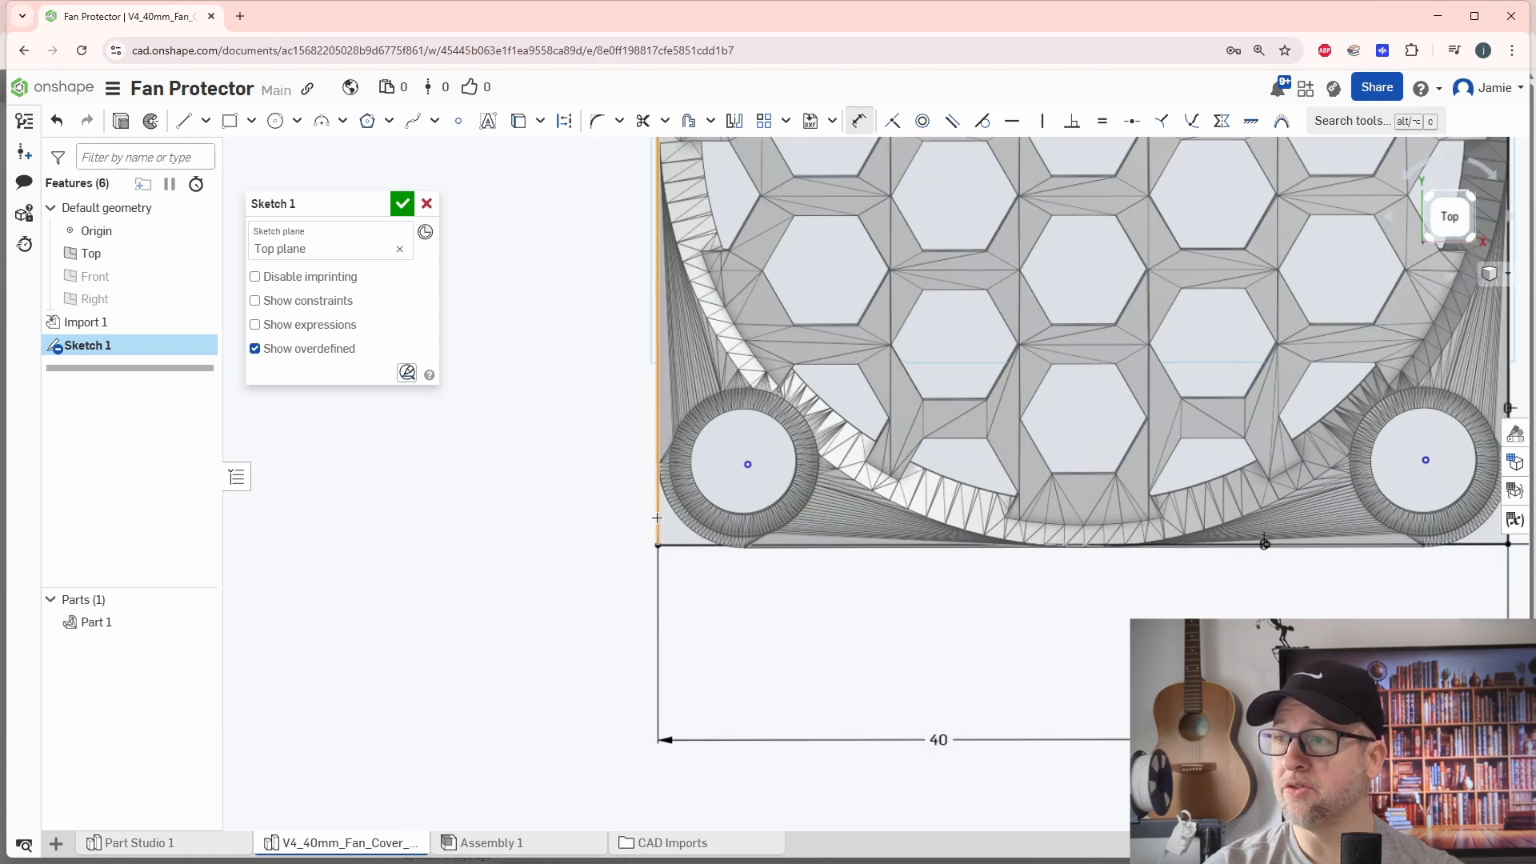
{"action": "left_click", "coordinate": [657, 514]}
{"action": "left_click", "coordinate": [748, 464]}
{"action": "left_click", "coordinate": [708, 605]}
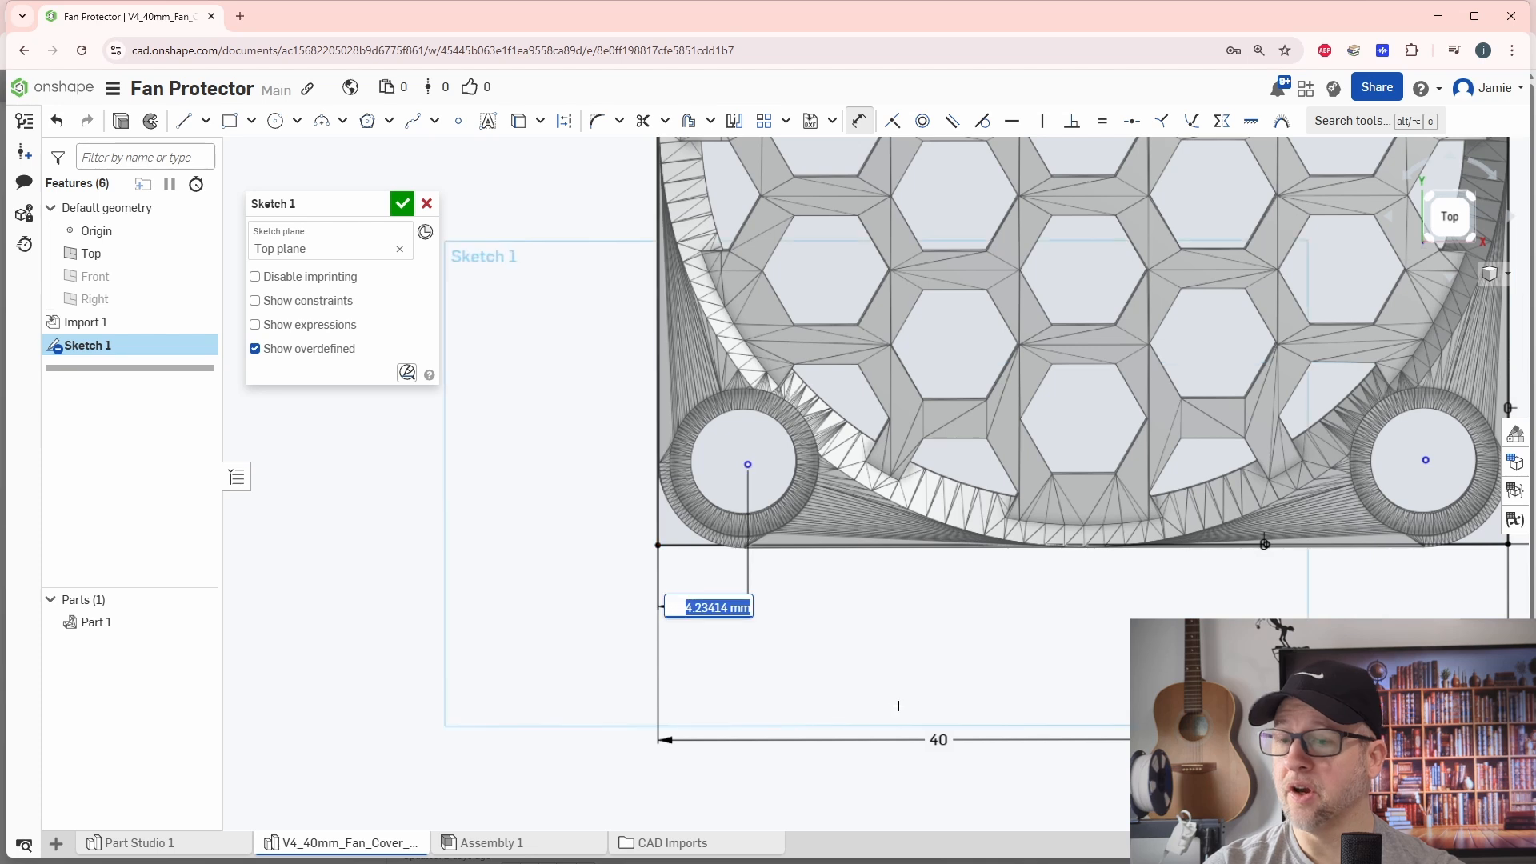
{"action": "key", "text": "Return"}
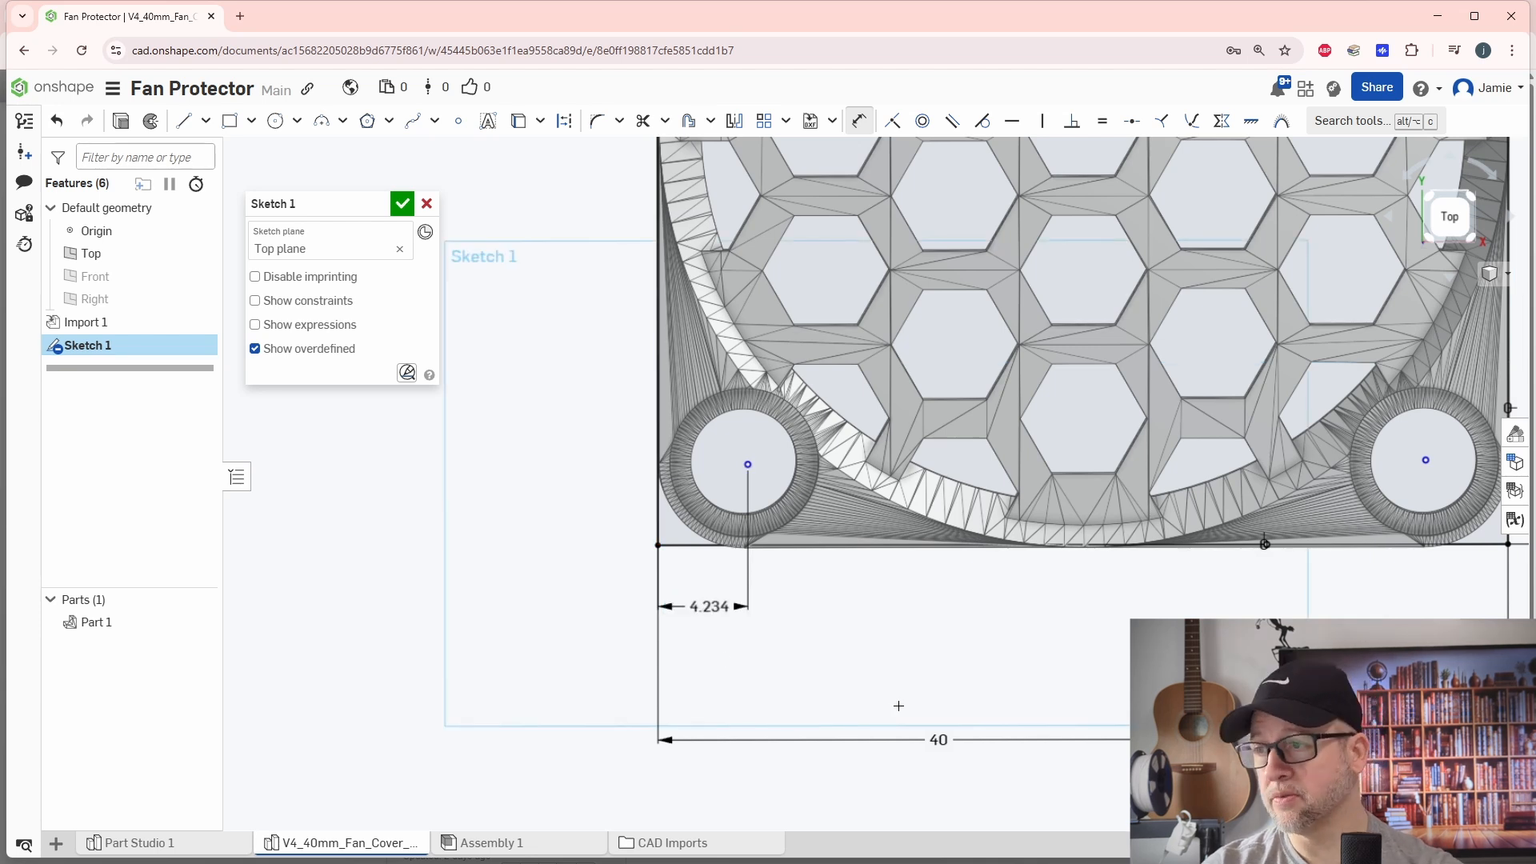
{"action": "double_click", "coordinate": [707, 607]}
{"action": "type", "text": "4.23414"}
{"action": "key", "text": "Return"}
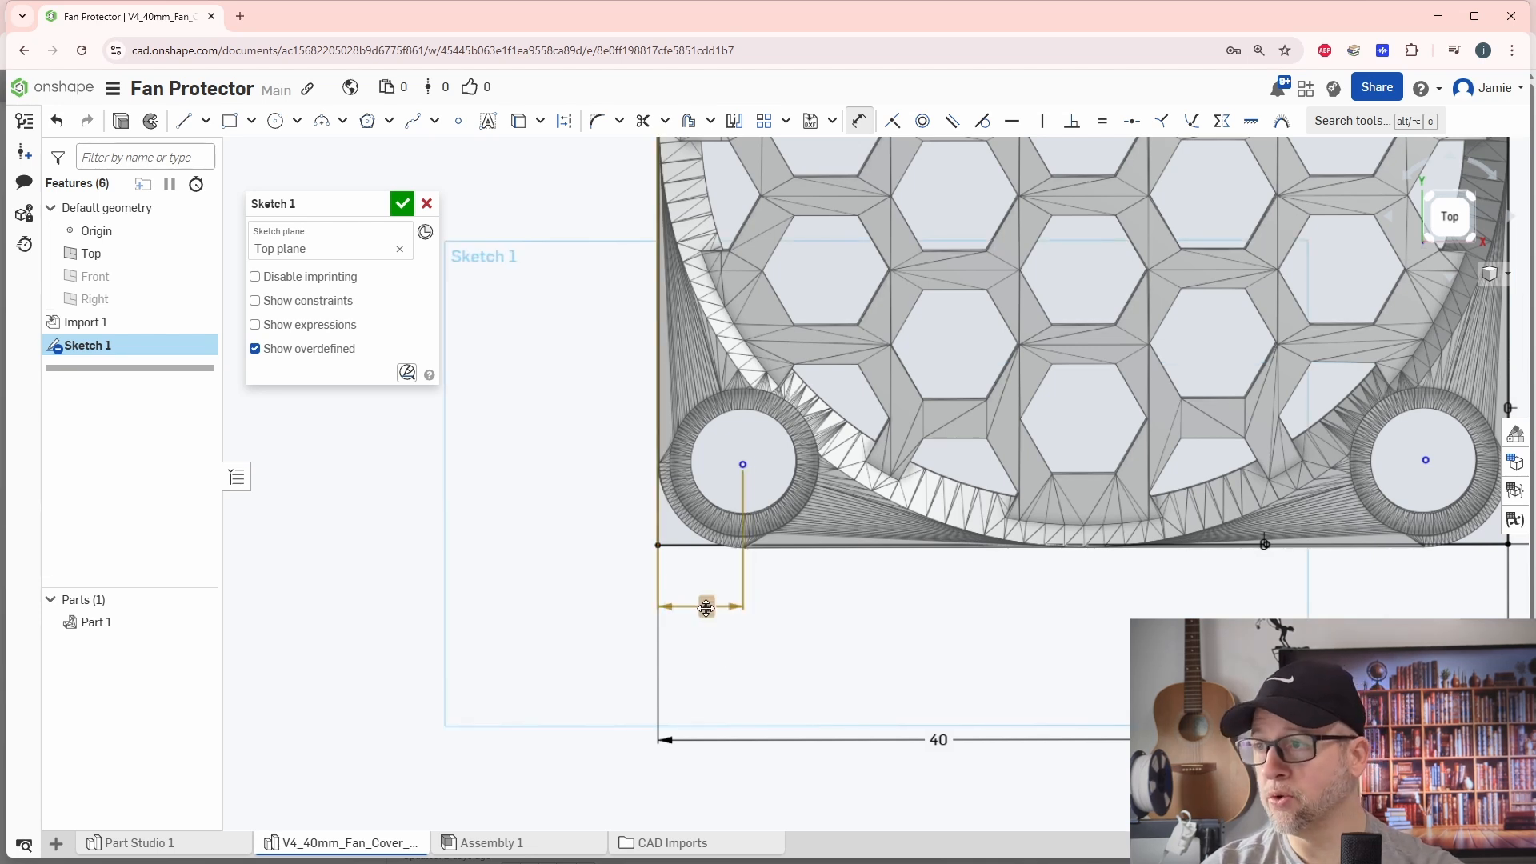
Step: Dimension the lower-left hole's center point 4 mm from the rectangle's bottom edge
{"action": "left_click", "coordinate": [729, 545]}
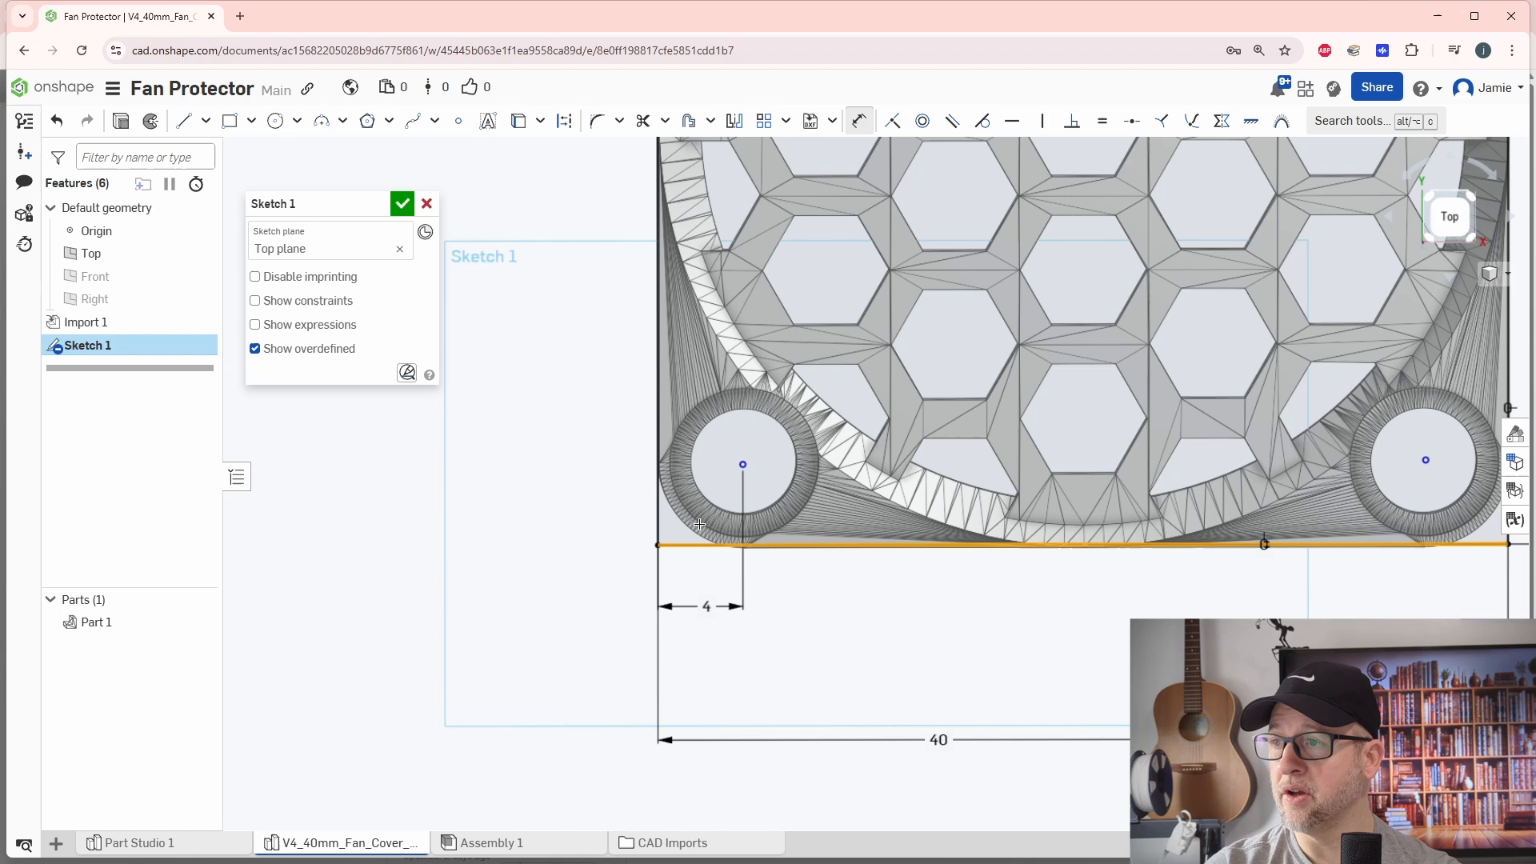
{"action": "left_click", "coordinate": [739, 464]}
{"action": "left_click", "coordinate": [598, 507]}
{"action": "type", "text": "4"}
{"action": "key", "text": "Return"}
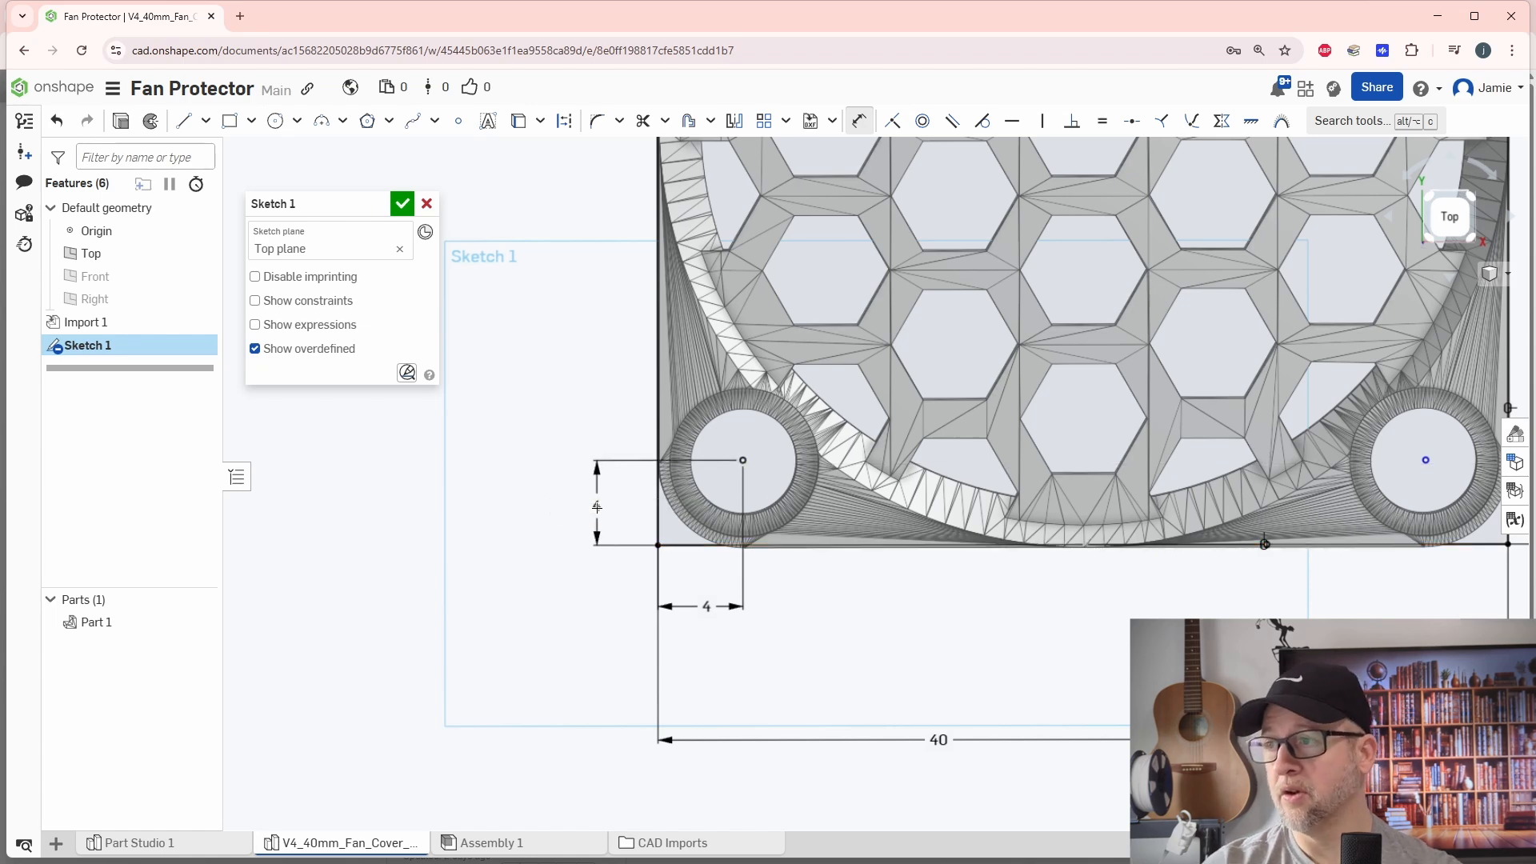
Step: Dimension the lower-right hole's center point 4 mm from the rectangle's right edge
{"action": "middle_click_drag", "start_coordinate": [1107, 605], "coordinate": [652, 627]}
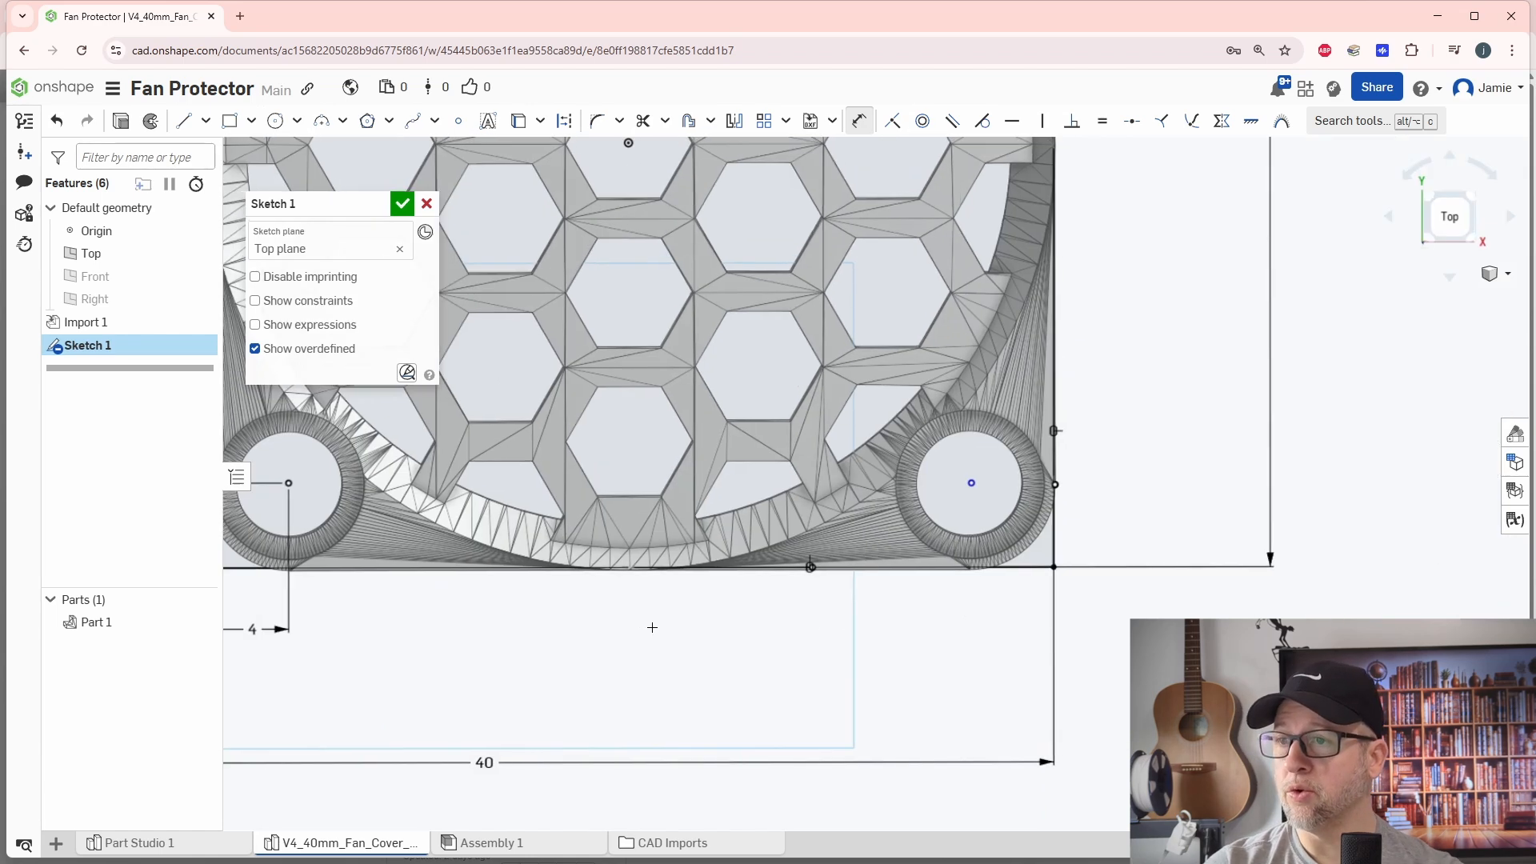
{"action": "left_click", "coordinate": [1053, 518]}
{"action": "left_click", "coordinate": [971, 483]}
{"action": "left_click", "coordinate": [1108, 473]}
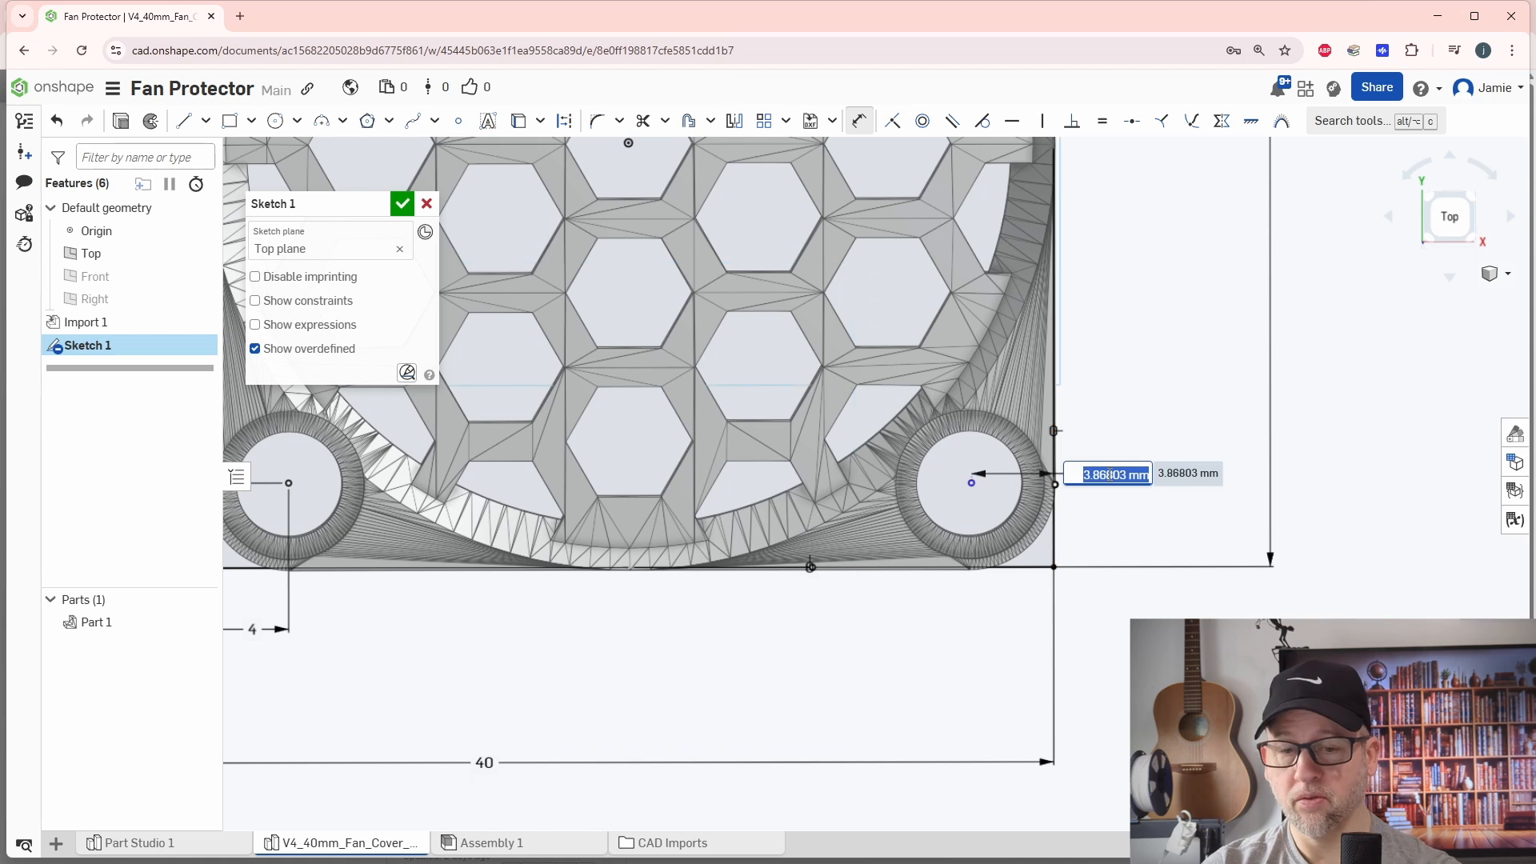
{"action": "type", "text": "4"}
{"action": "key", "text": "Return"}
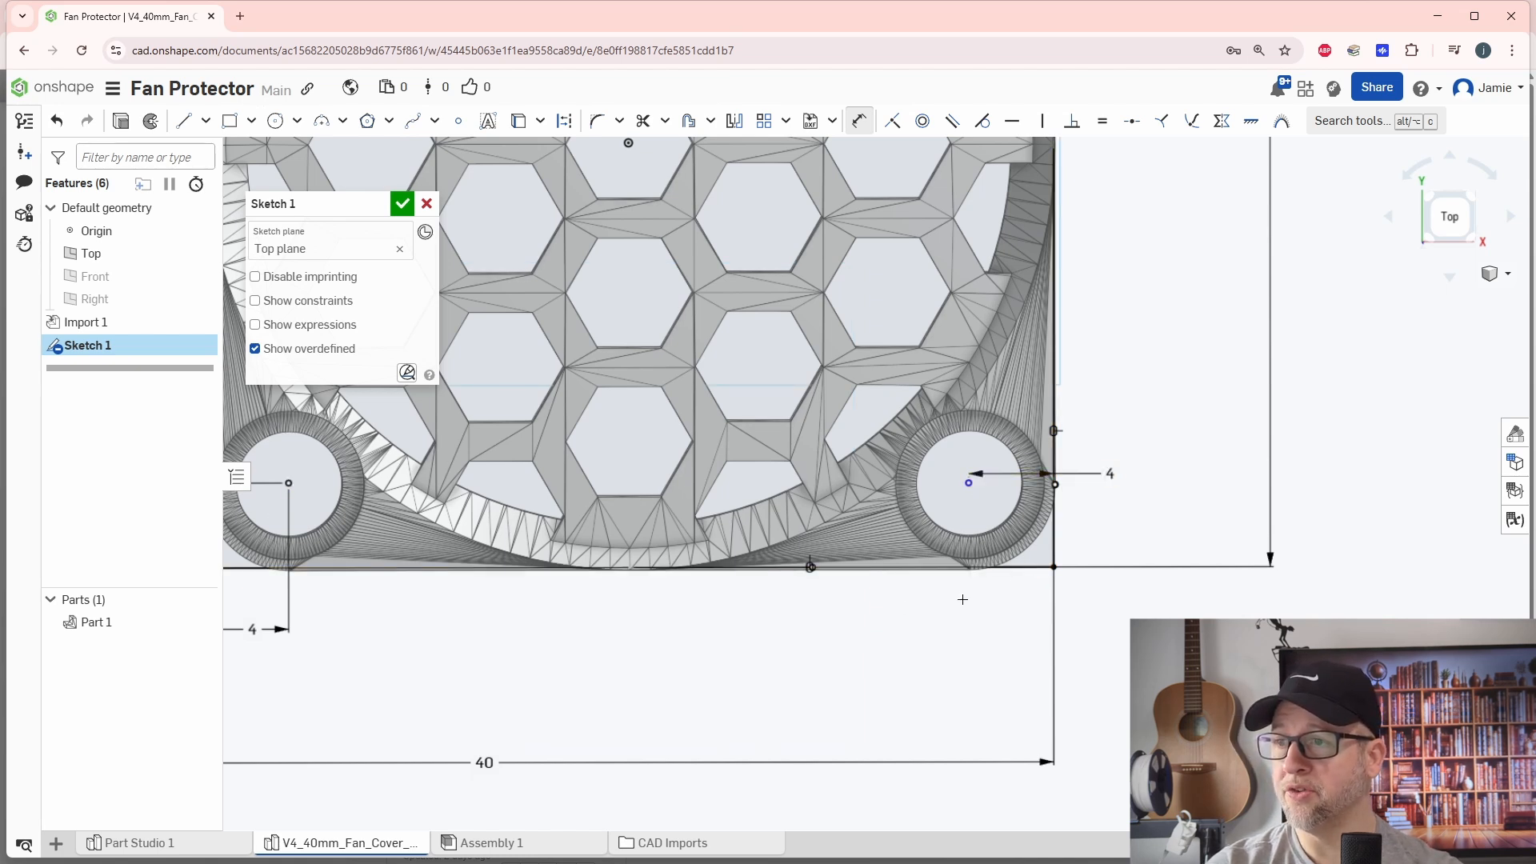
Step: Dimension the lower-right hole's center point 4 mm from the rectangle's bottom edge
{"action": "left_click", "coordinate": [1023, 568]}
{"action": "left_click", "coordinate": [969, 482]}
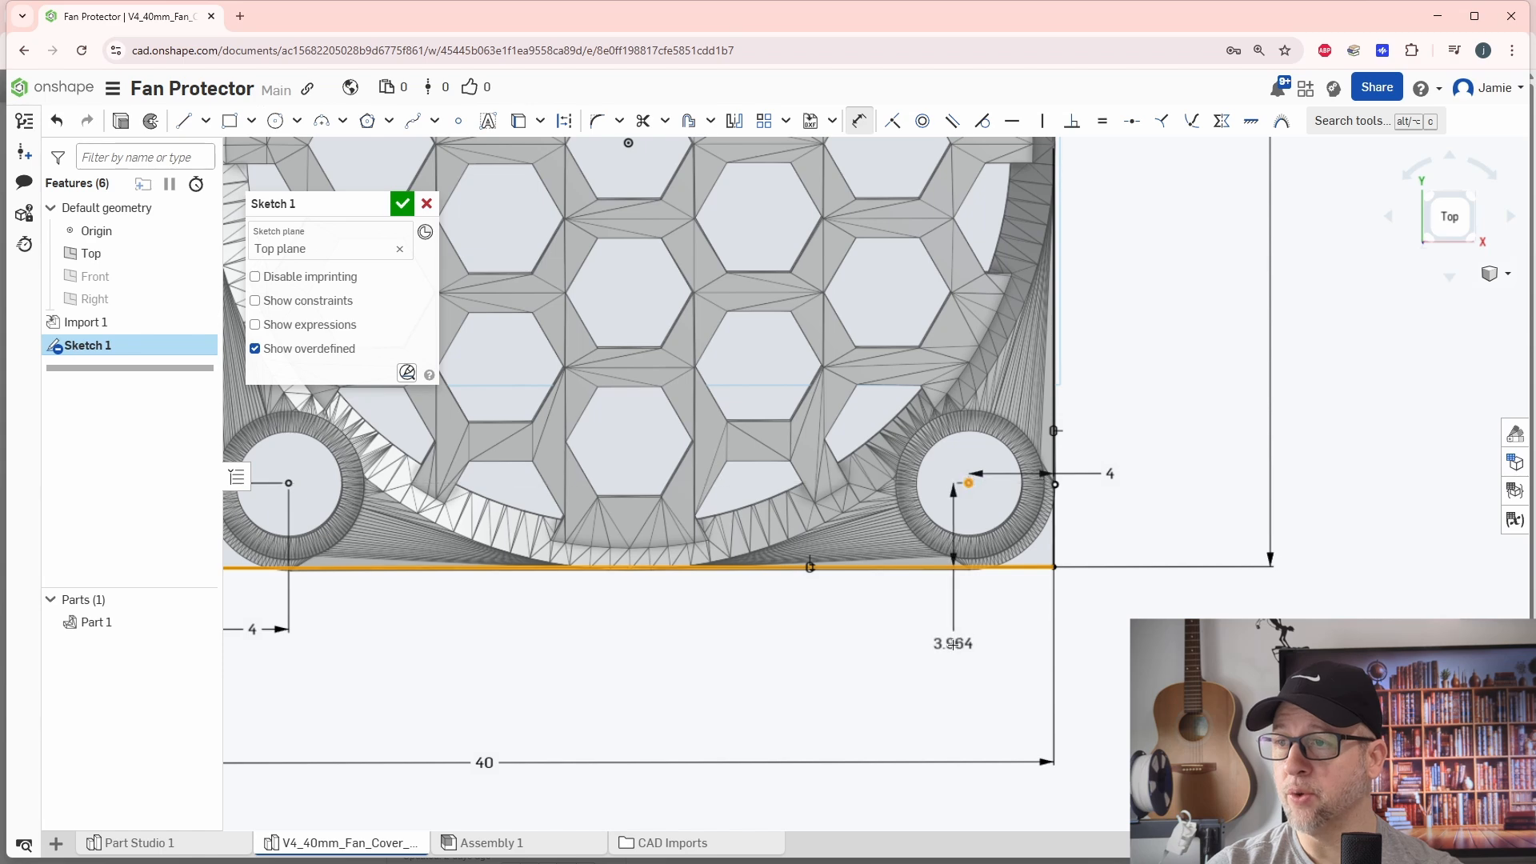
{"action": "left_click", "coordinate": [953, 644]}
{"action": "type", "text": "4"}
{"action": "key", "text": "Return"}
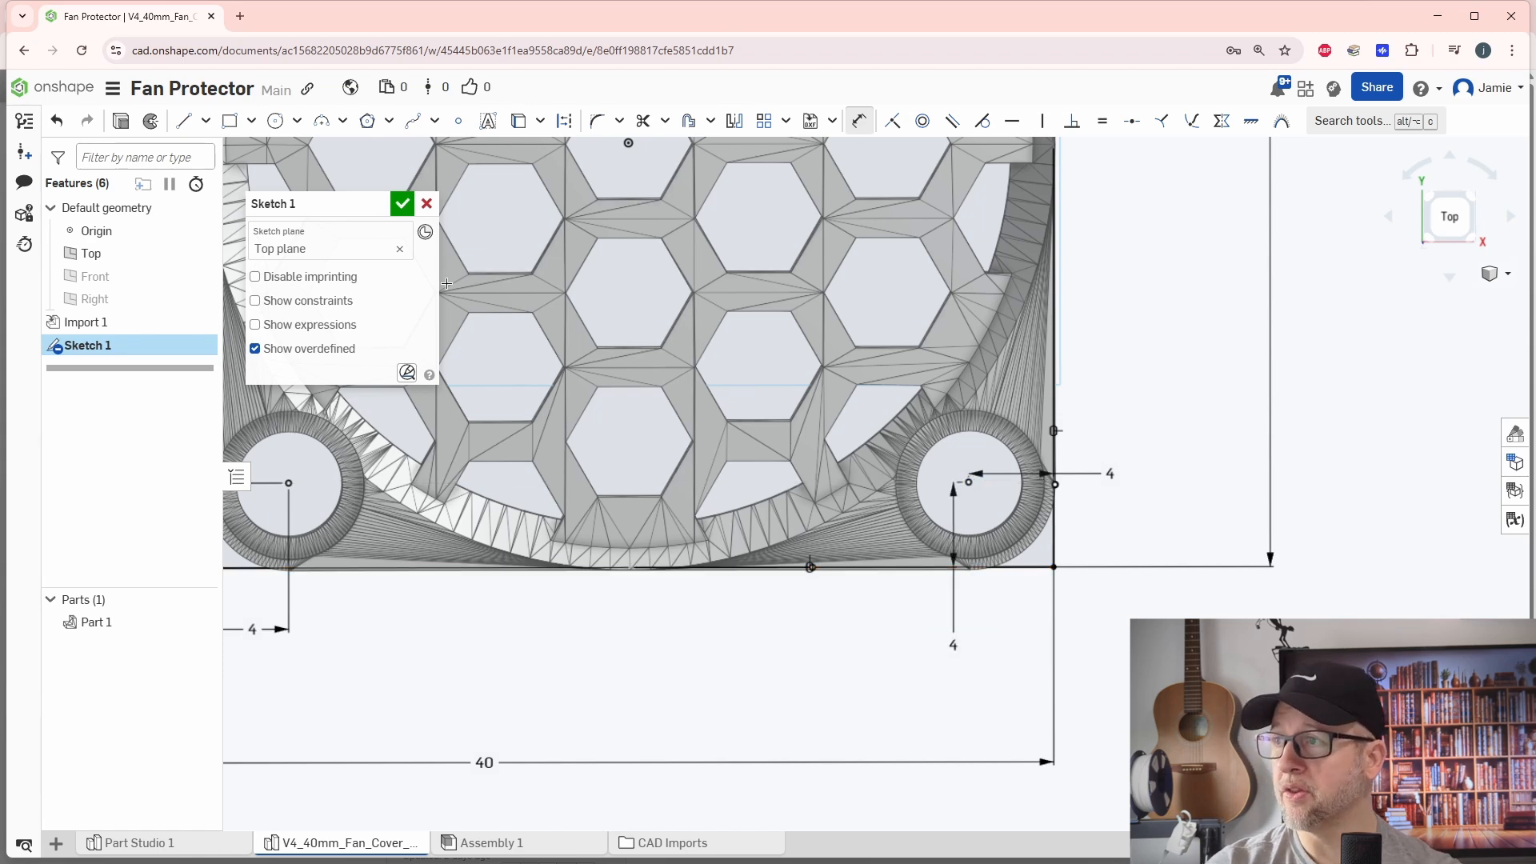
Step: Dimension the upper-right hole's center point 4 mm from the rectangle's right edge
{"action": "scroll", "coordinate": [823, 566], "scroll_direction": "down", "scroll_amount": 1}
{"action": "scroll", "coordinate": [823, 566], "scroll_direction": "down", "scroll_amount": 2}
{"action": "middle_click_drag", "start_coordinate": [823, 565], "coordinate": [858, 710]}
{"action": "scroll", "coordinate": [971, 249], "scroll_direction": "up", "scroll_amount": 2}
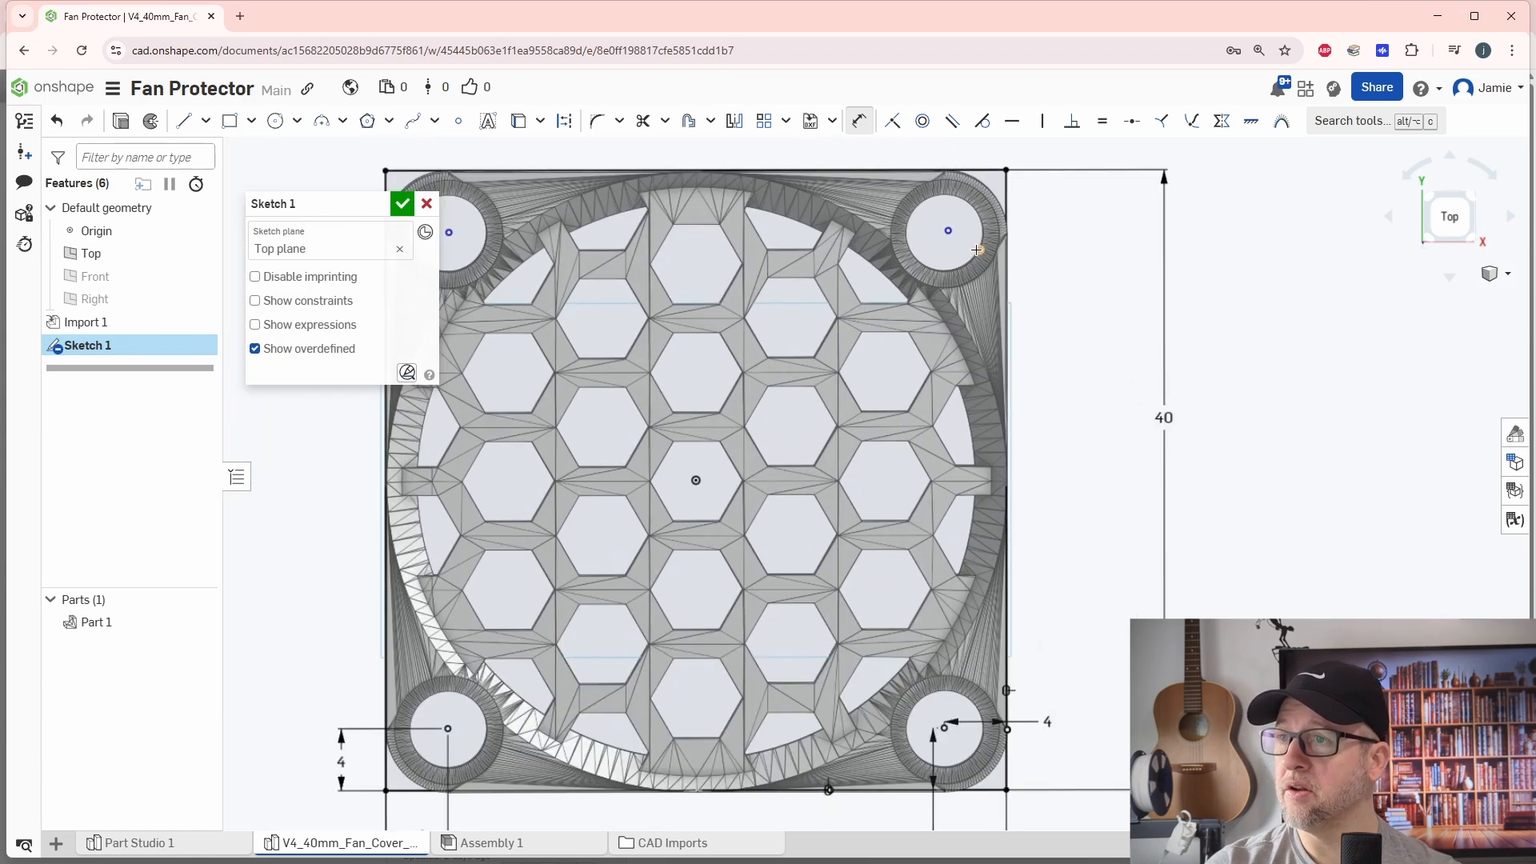
{"action": "middle_click_drag", "start_coordinate": [990, 236], "coordinate": [977, 384]}
{"action": "left_click", "coordinate": [993, 373]}
{"action": "left_click", "coordinate": [927, 376]}
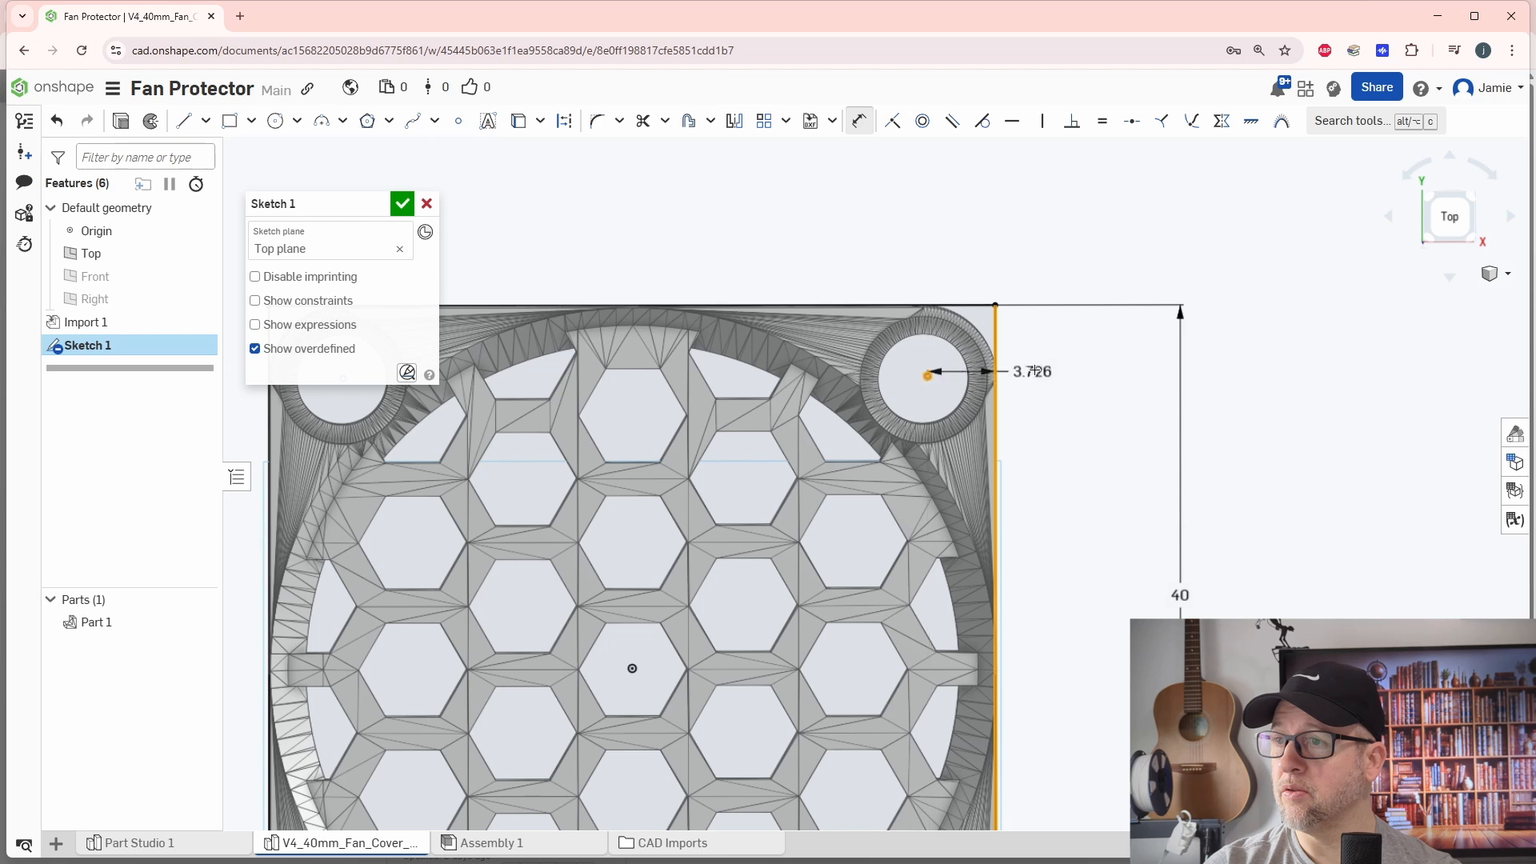
{"action": "left_click", "coordinate": [1050, 362]}
{"action": "type", "text": "4"}
{"action": "key", "text": "Return"}
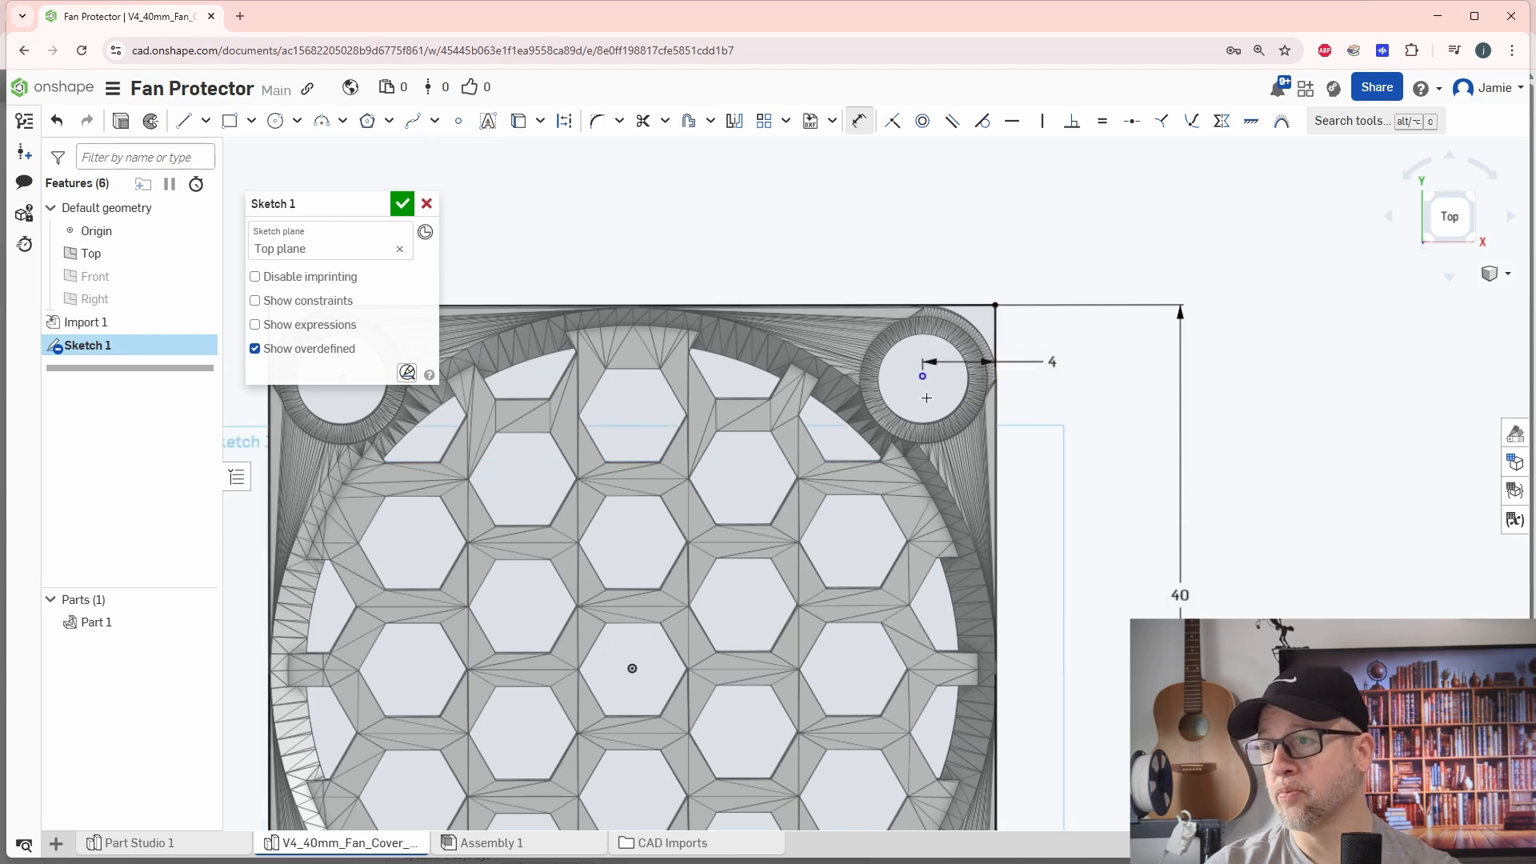
Step: Dimension the vertical distance between the upper-right hole's center point and the rectangle's top edge
{"action": "left_click", "coordinate": [971, 310]}
{"action": "left_click", "coordinate": [922, 376]}
{"action": "left_click", "coordinate": [1108, 367]}
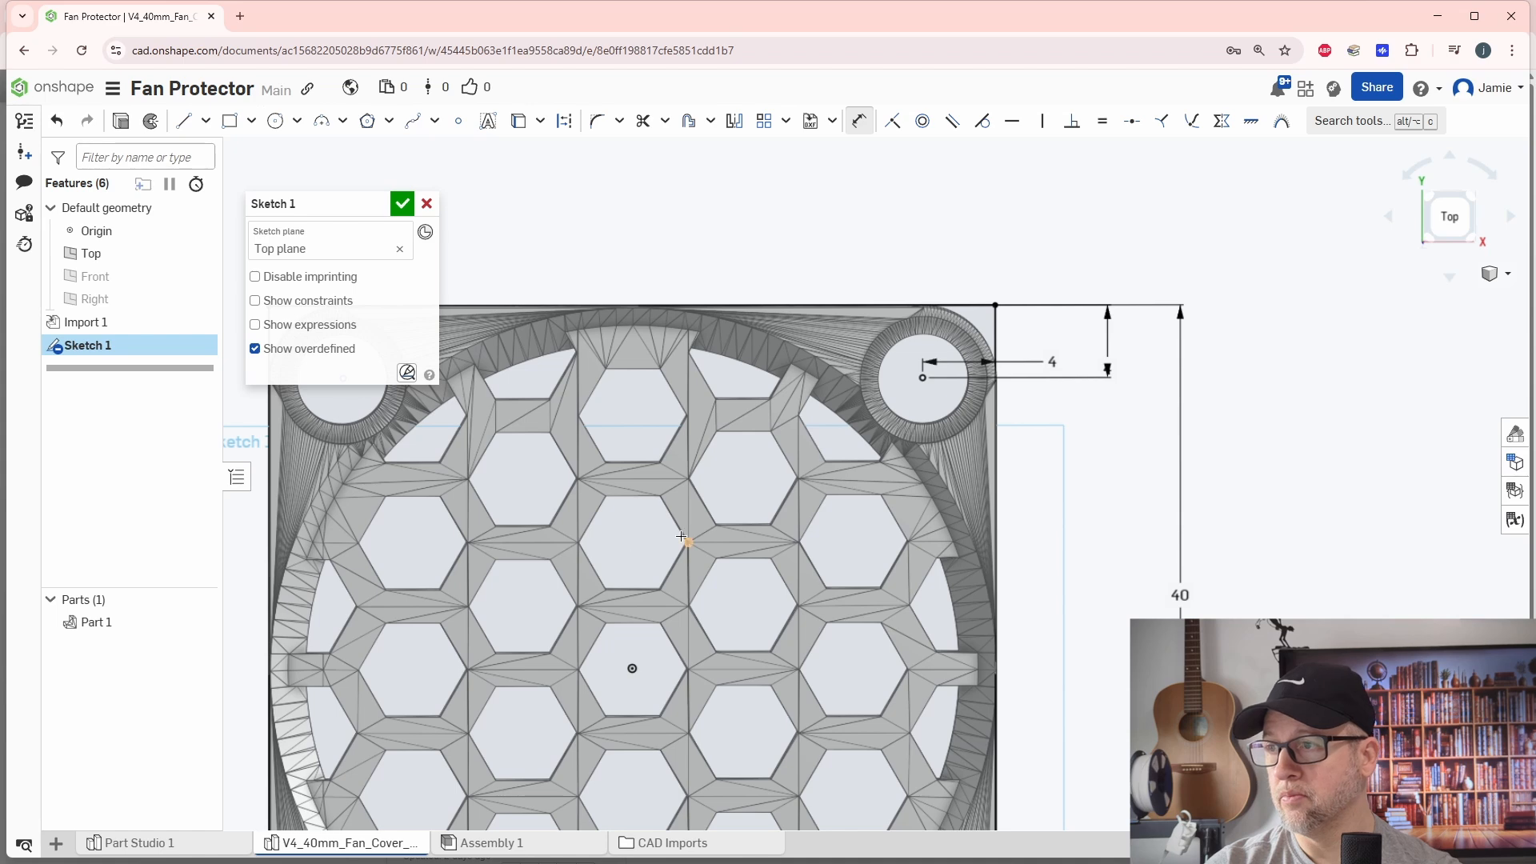
{"action": "middle_click_drag", "start_coordinate": [681, 537], "coordinate": [1137, 588]}
{"action": "scroll", "coordinate": [797, 443], "scroll_direction": "up", "scroll_amount": 4}
{"action": "left_click", "coordinate": [662, 336]}
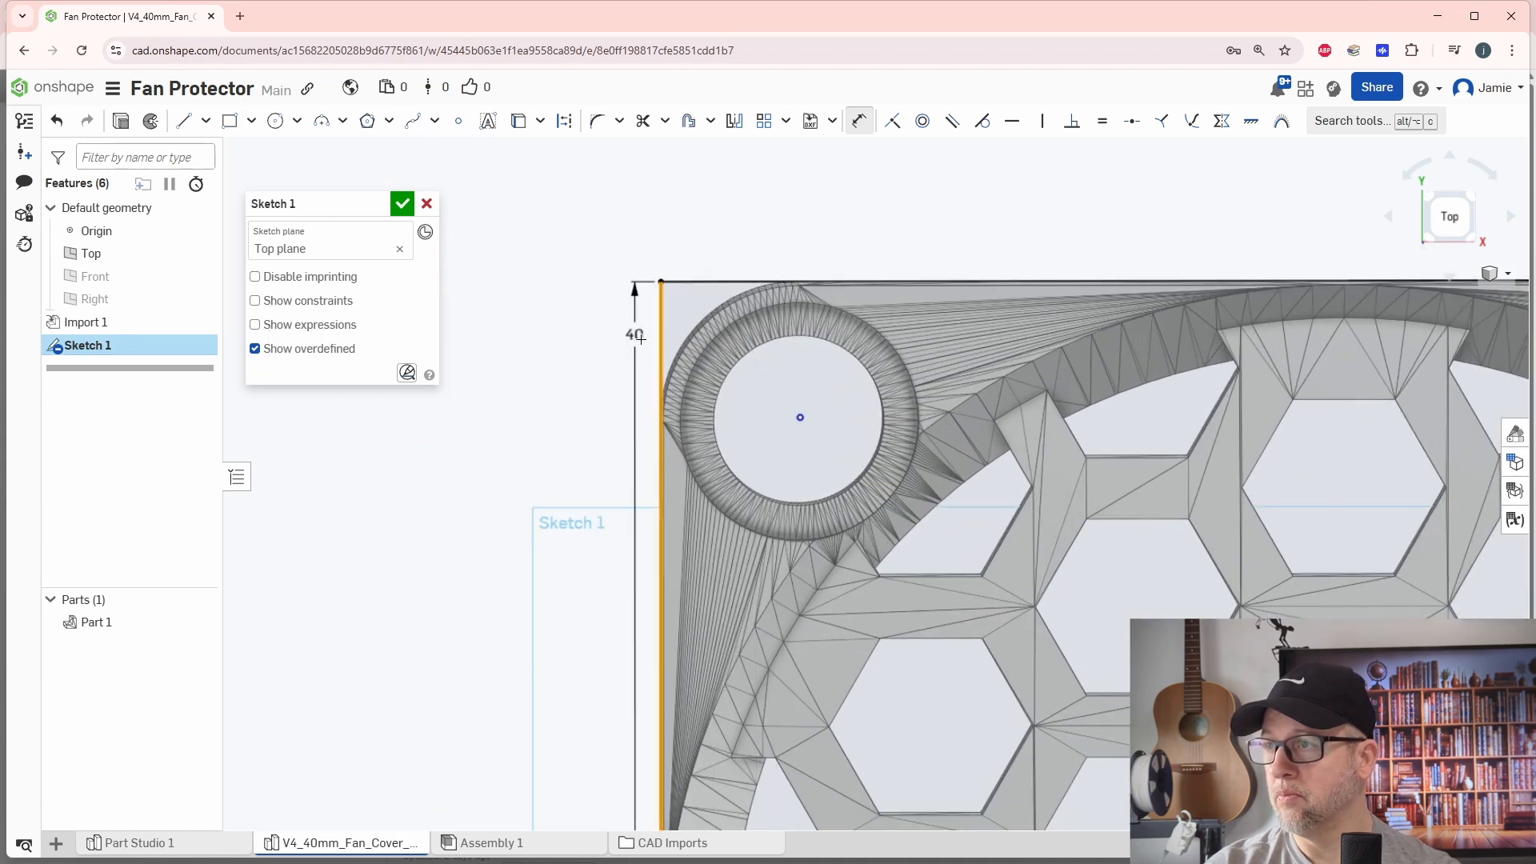
{"action": "key", "text": "Escape"}
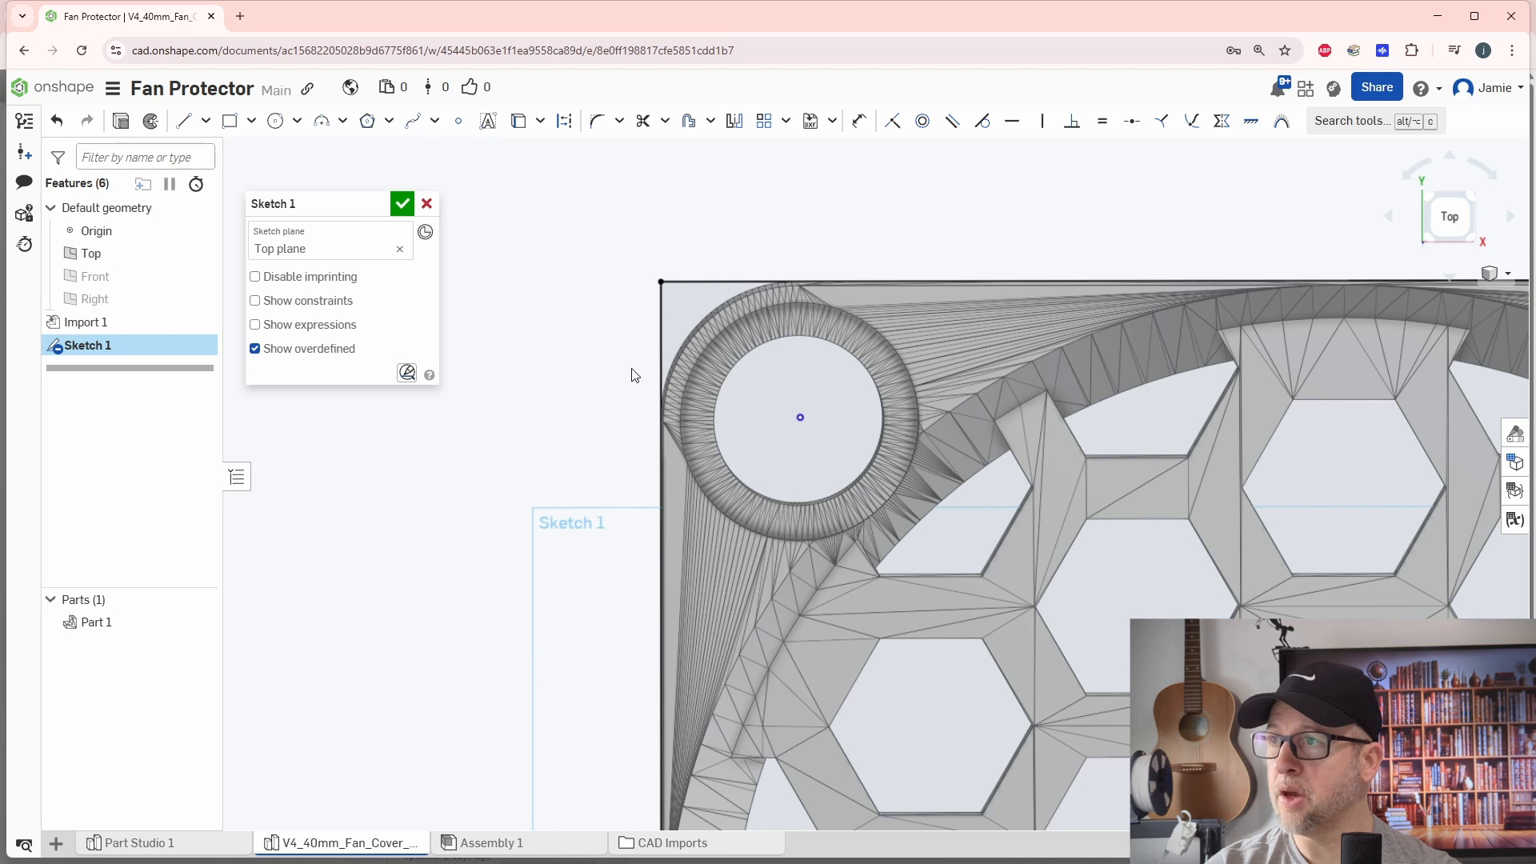
Step: Dimension the upper-left hole's center point 4 mm from the rectangle's left edge
{"action": "left_click", "coordinate": [858, 122]}
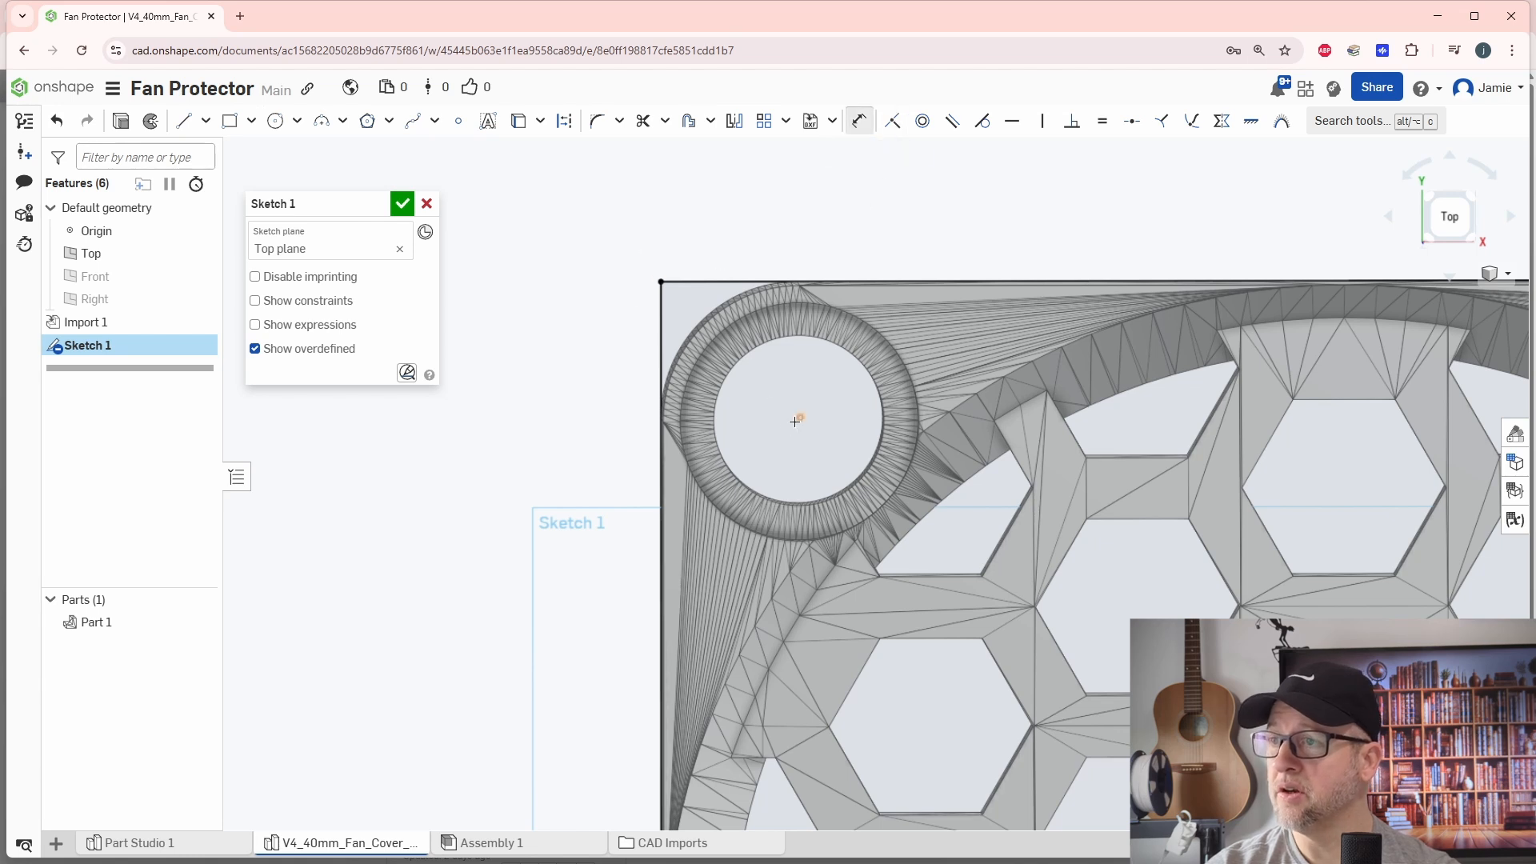
{"action": "left_click", "coordinate": [664, 344]}
{"action": "left_click", "coordinate": [700, 213]}
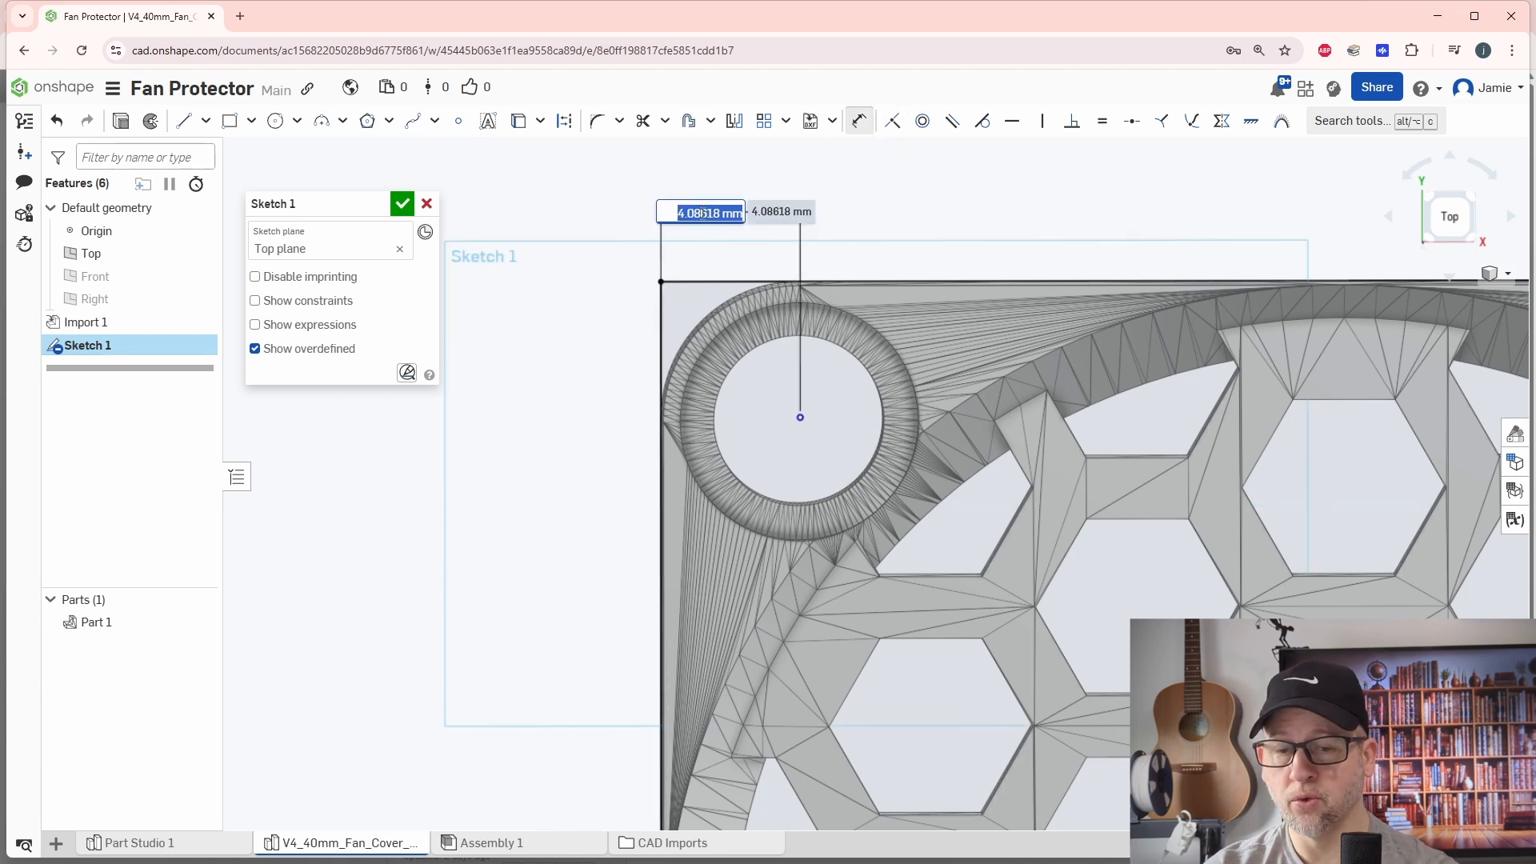
{"action": "type", "text": "4"}
{"action": "key", "text": "Return"}
Step: Dimension the upper-left hole's center point 4 mm from the rectangle's top edge
{"action": "left_click", "coordinate": [788, 282]}
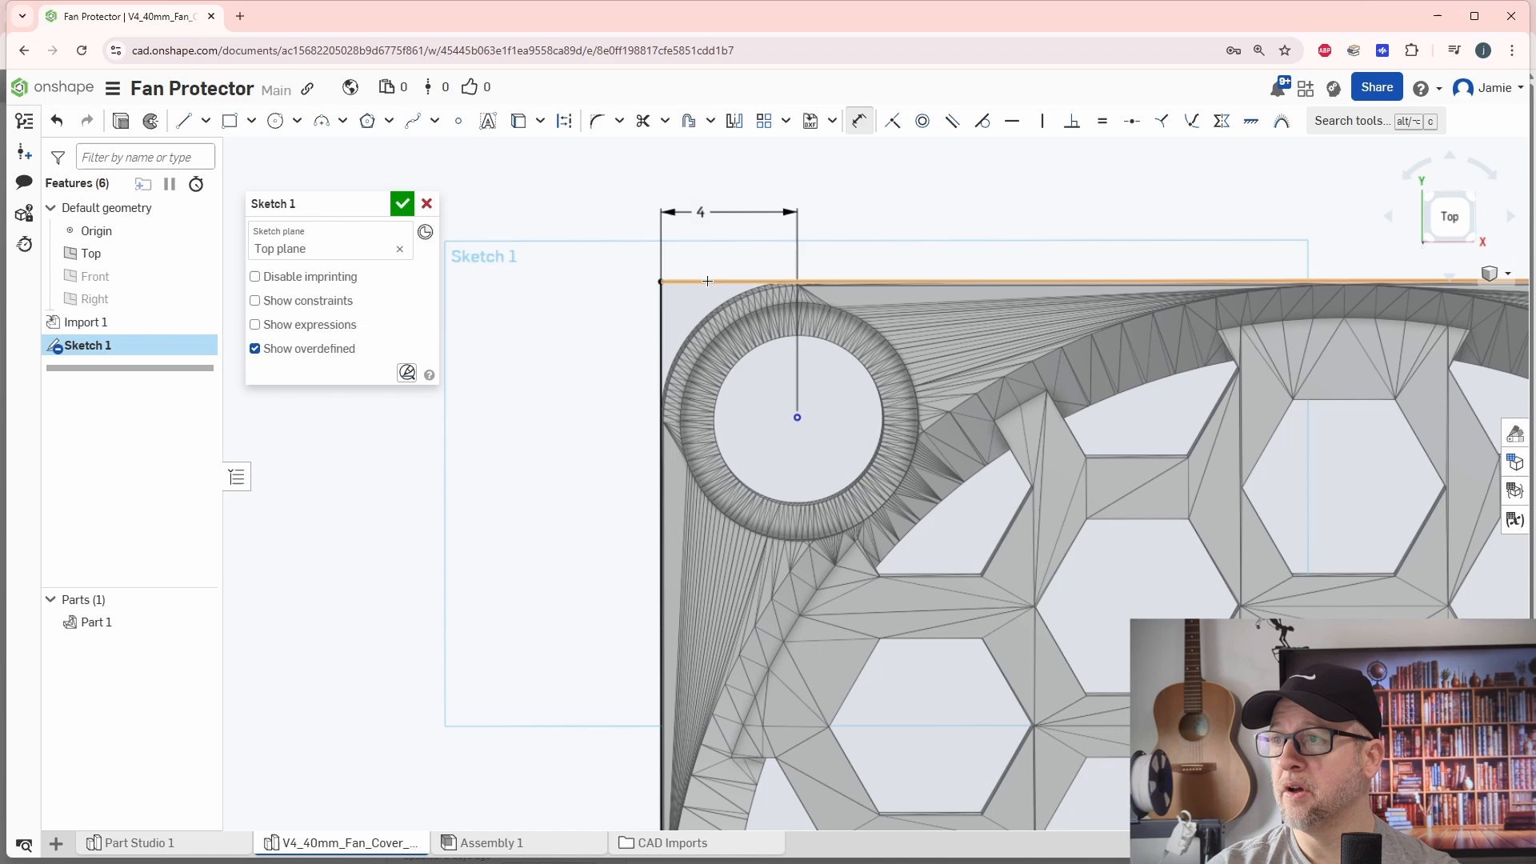
{"action": "left_click", "coordinate": [794, 417]}
{"action": "left_click", "coordinate": [567, 382]}
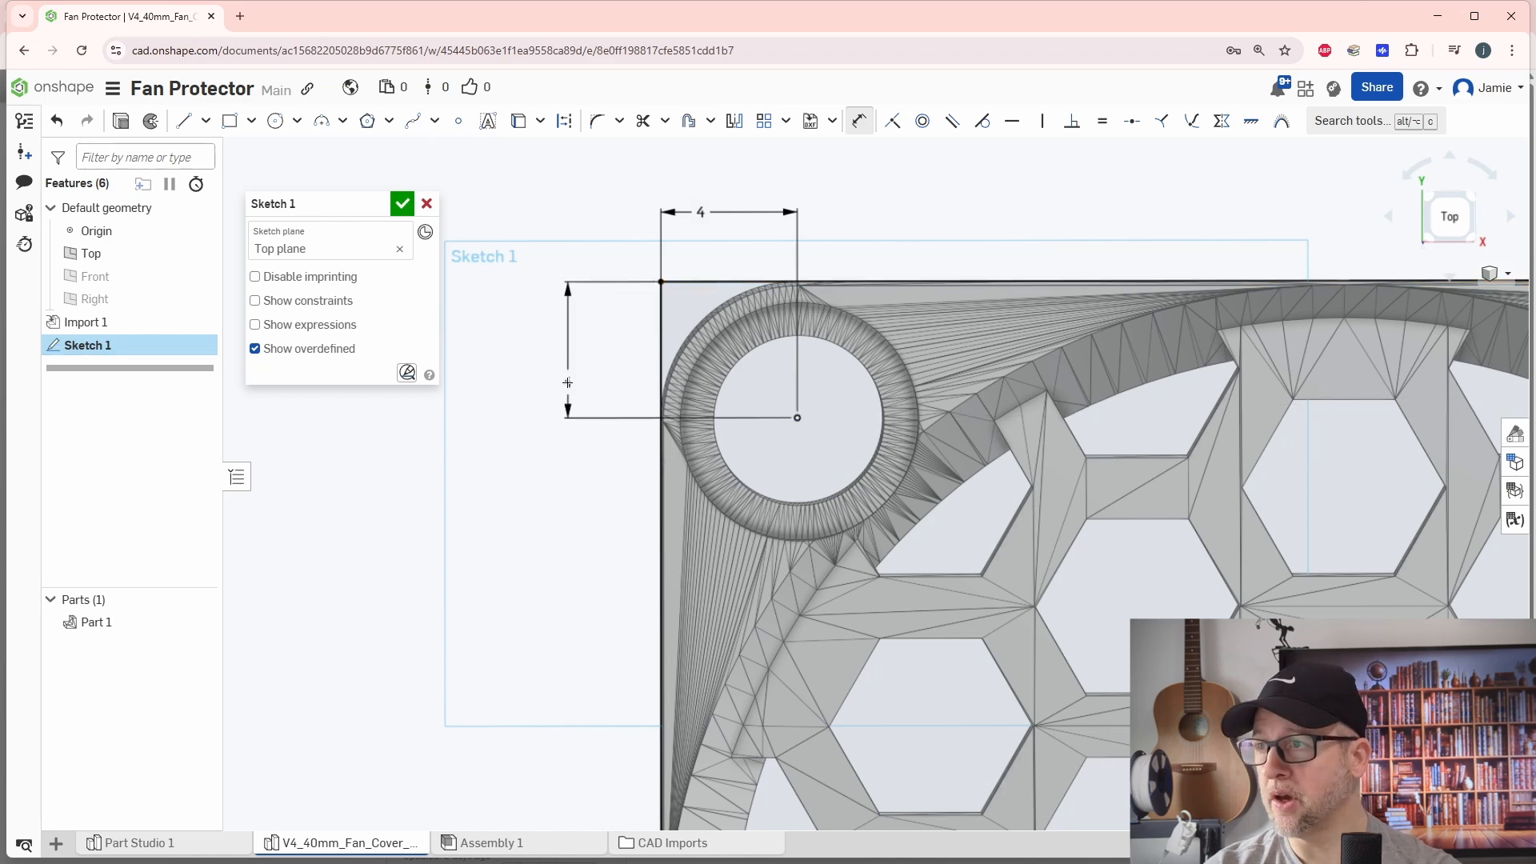
{"action": "scroll", "coordinate": [603, 320], "scroll_direction": "down", "scroll_amount": 5}
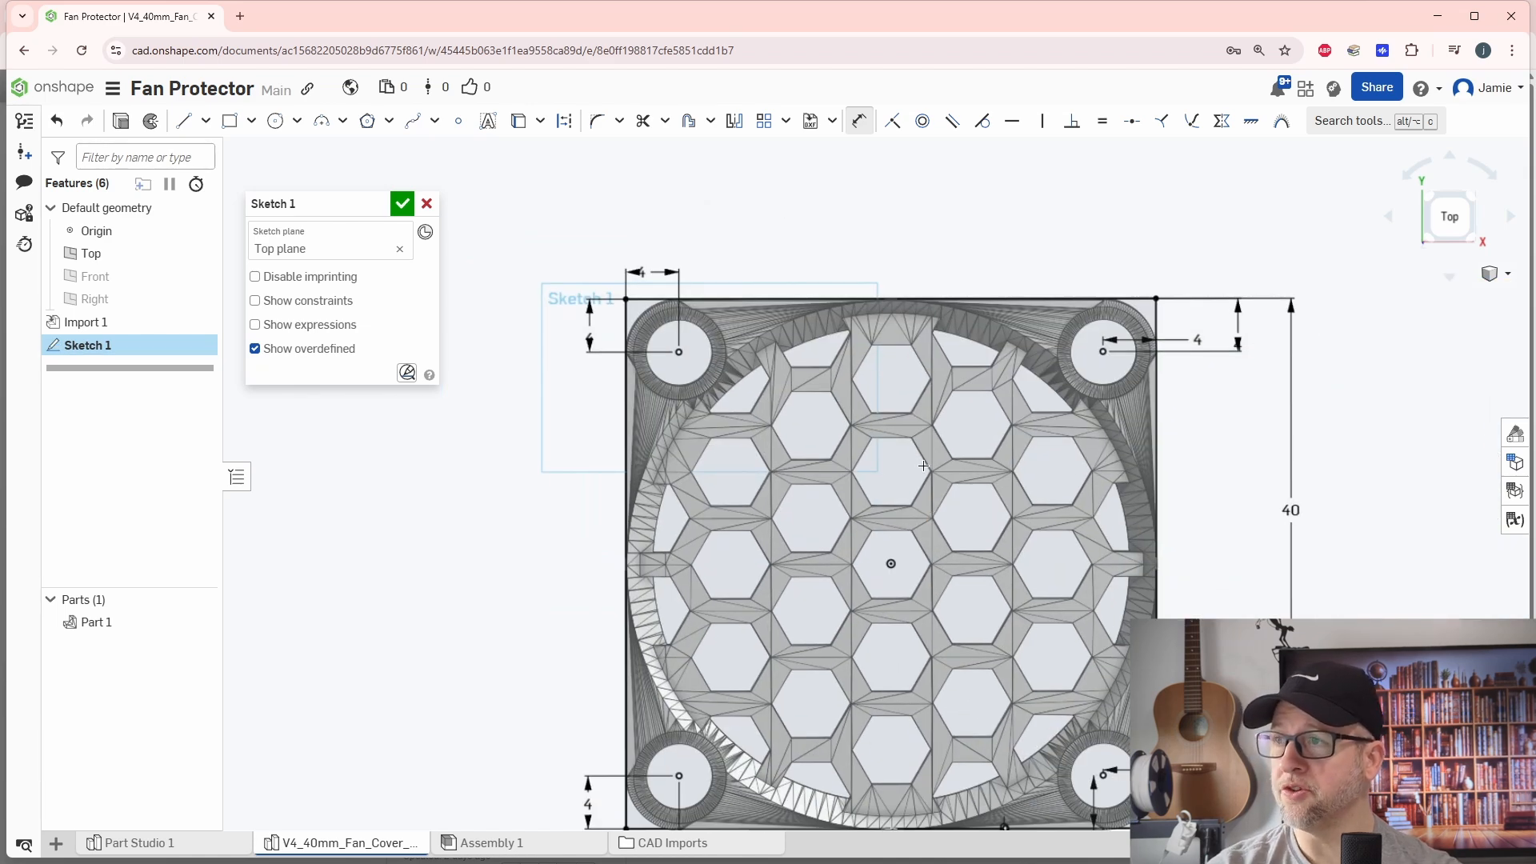
Step: Measure the distance between the two upper hole center points
{"action": "left_click", "coordinate": [859, 121]}
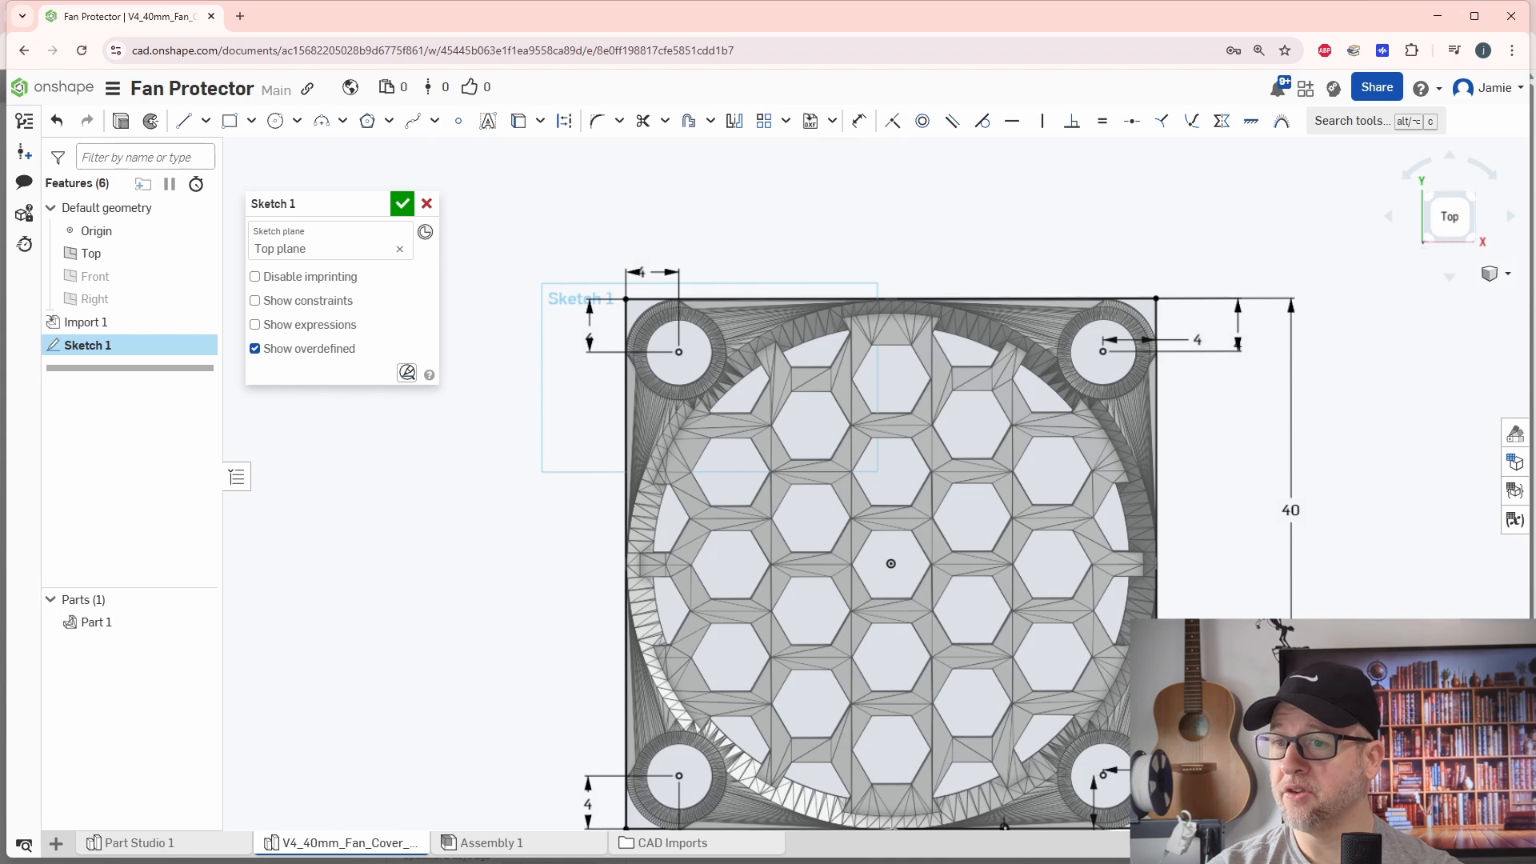
{"action": "left_click", "coordinate": [1104, 351]}
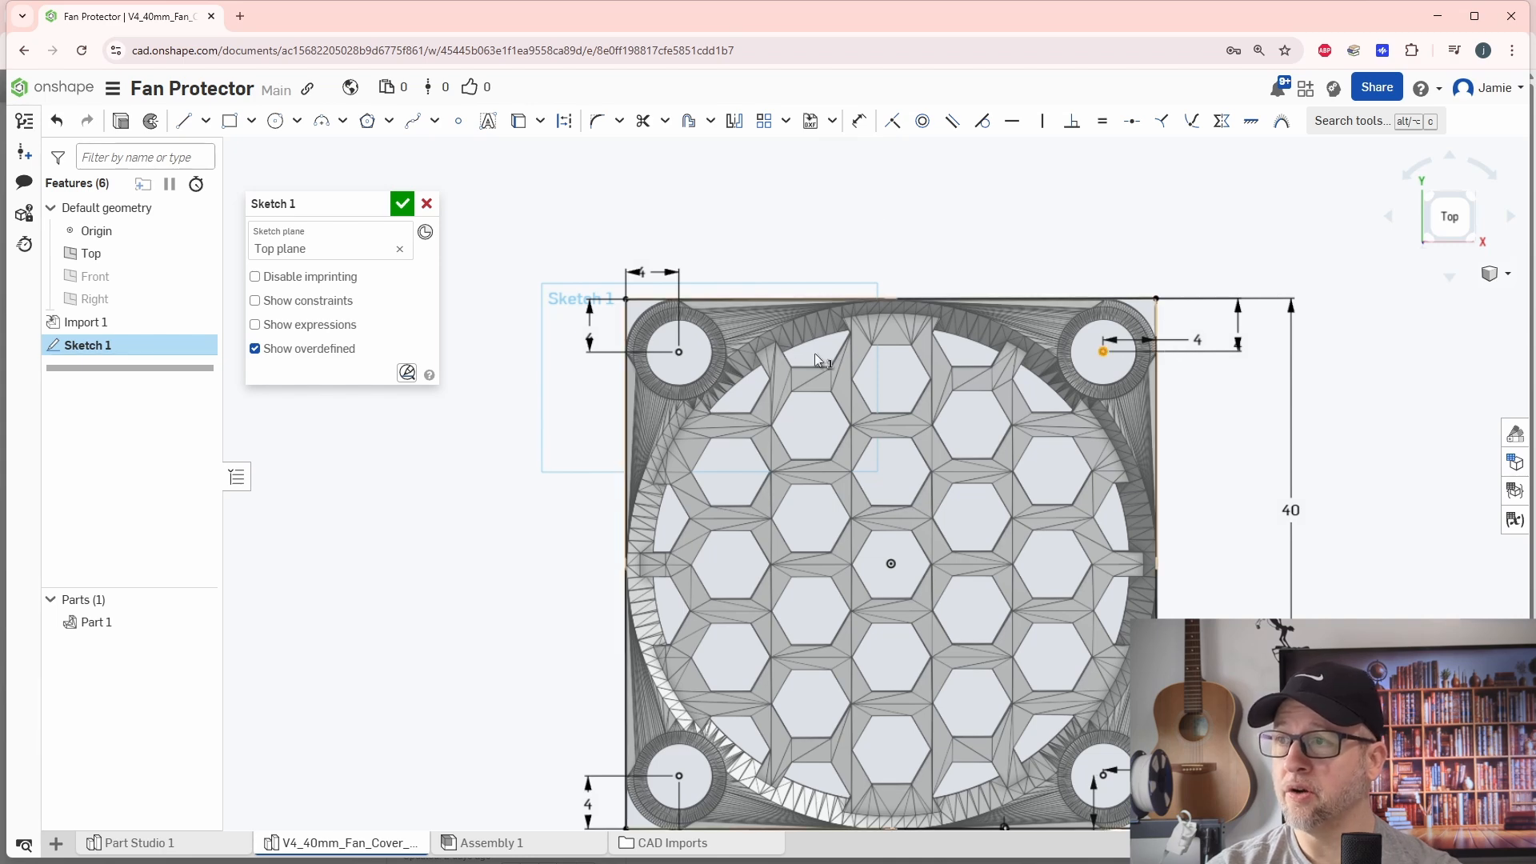
{"action": "left_click", "coordinate": [678, 352]}
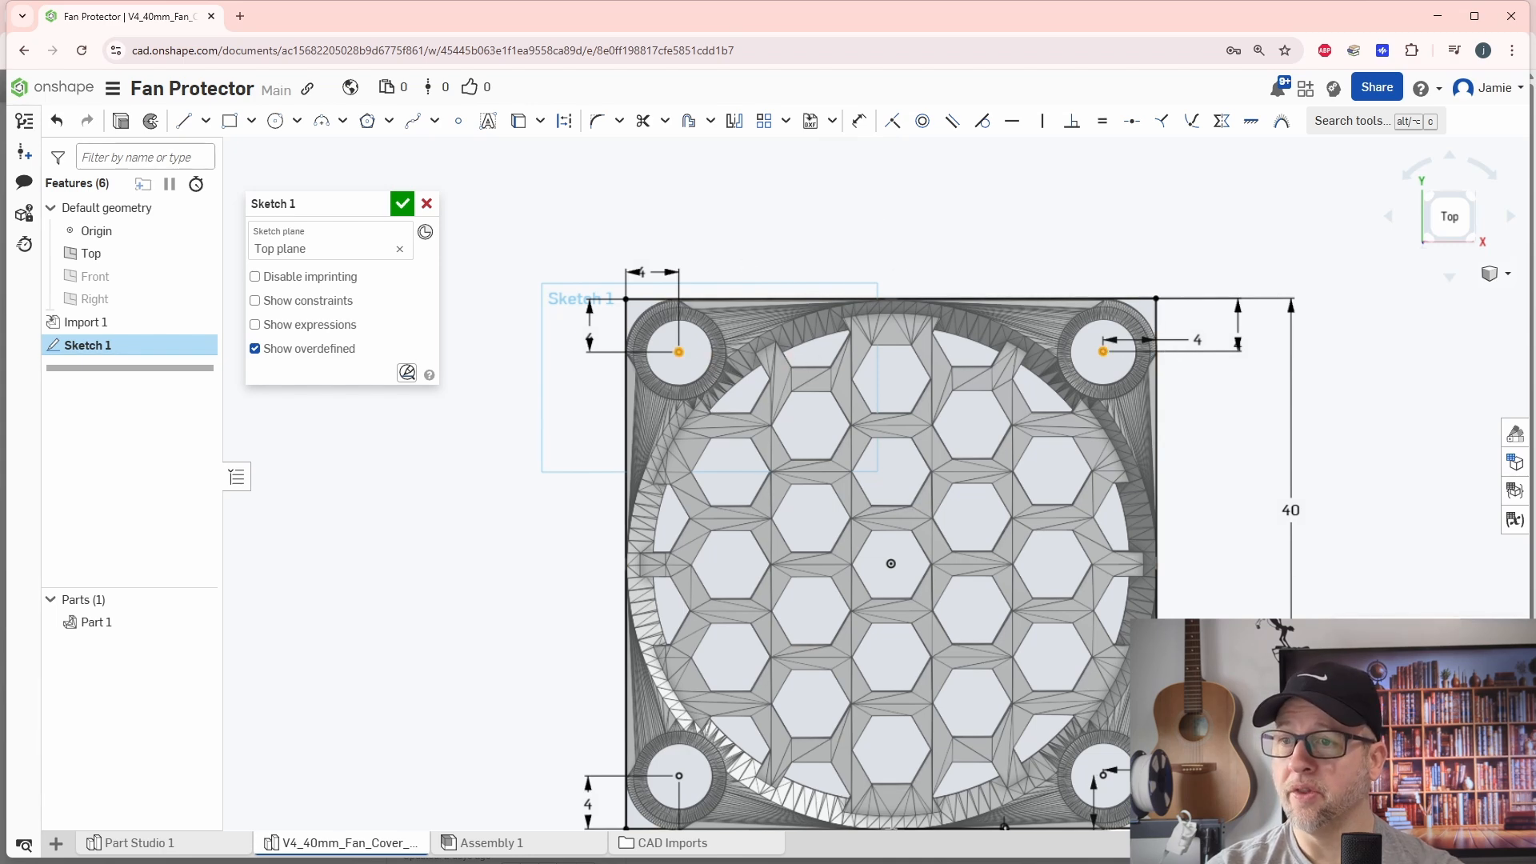
{"action": "middle_click_drag", "start_coordinate": [898, 466], "coordinate": [895, 540]}
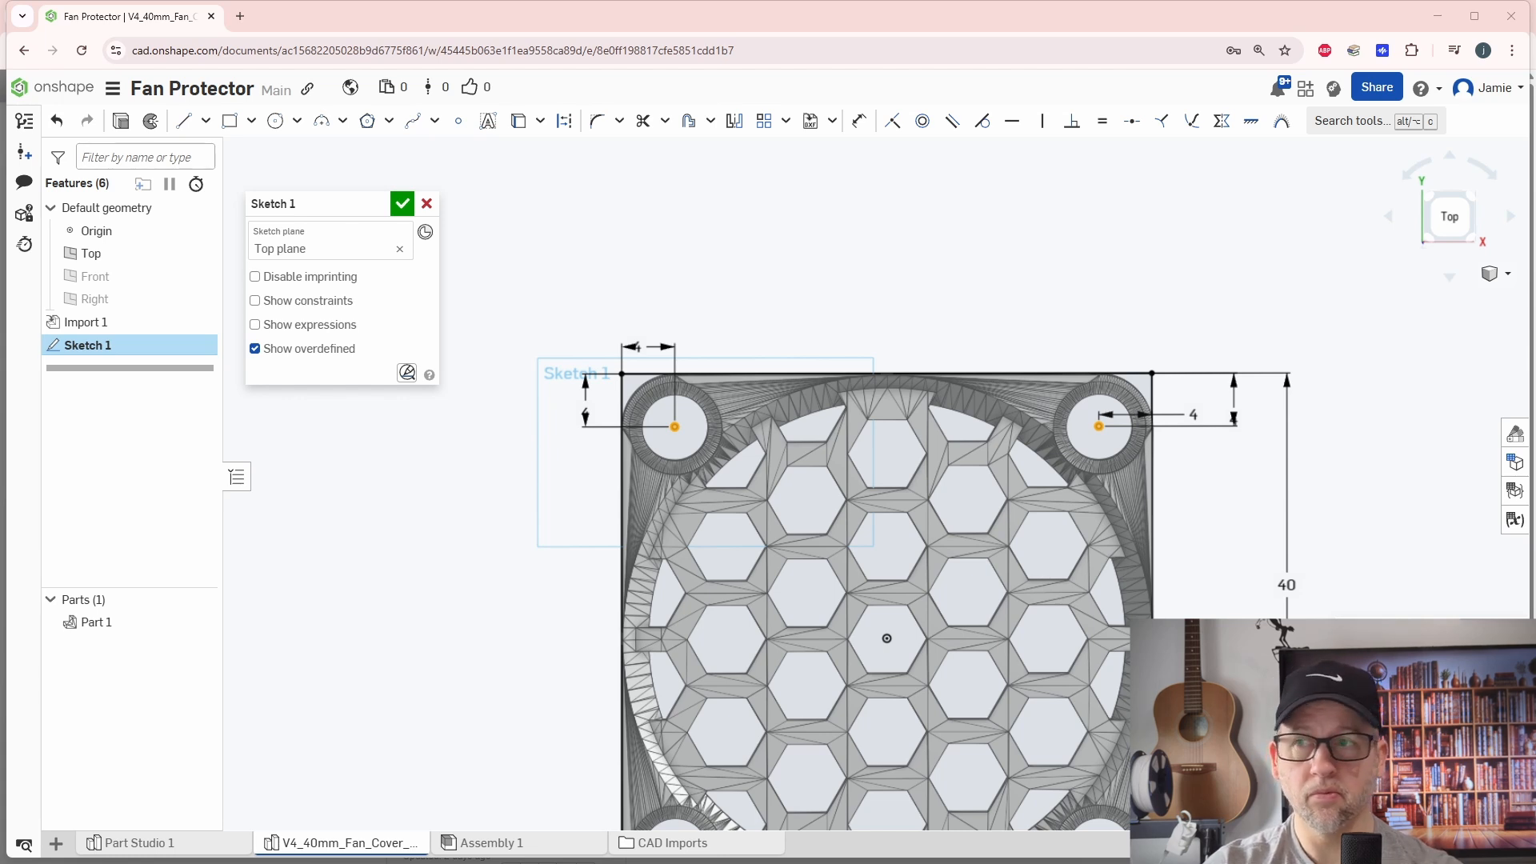
Step: Switch to the Calculator, add 3.5 to 28.5 for the hole spacing, and move the calculator out of the way
{"action": "left_click_drag", "start_coordinate": [1535, 264], "coordinate": [947, 250]}
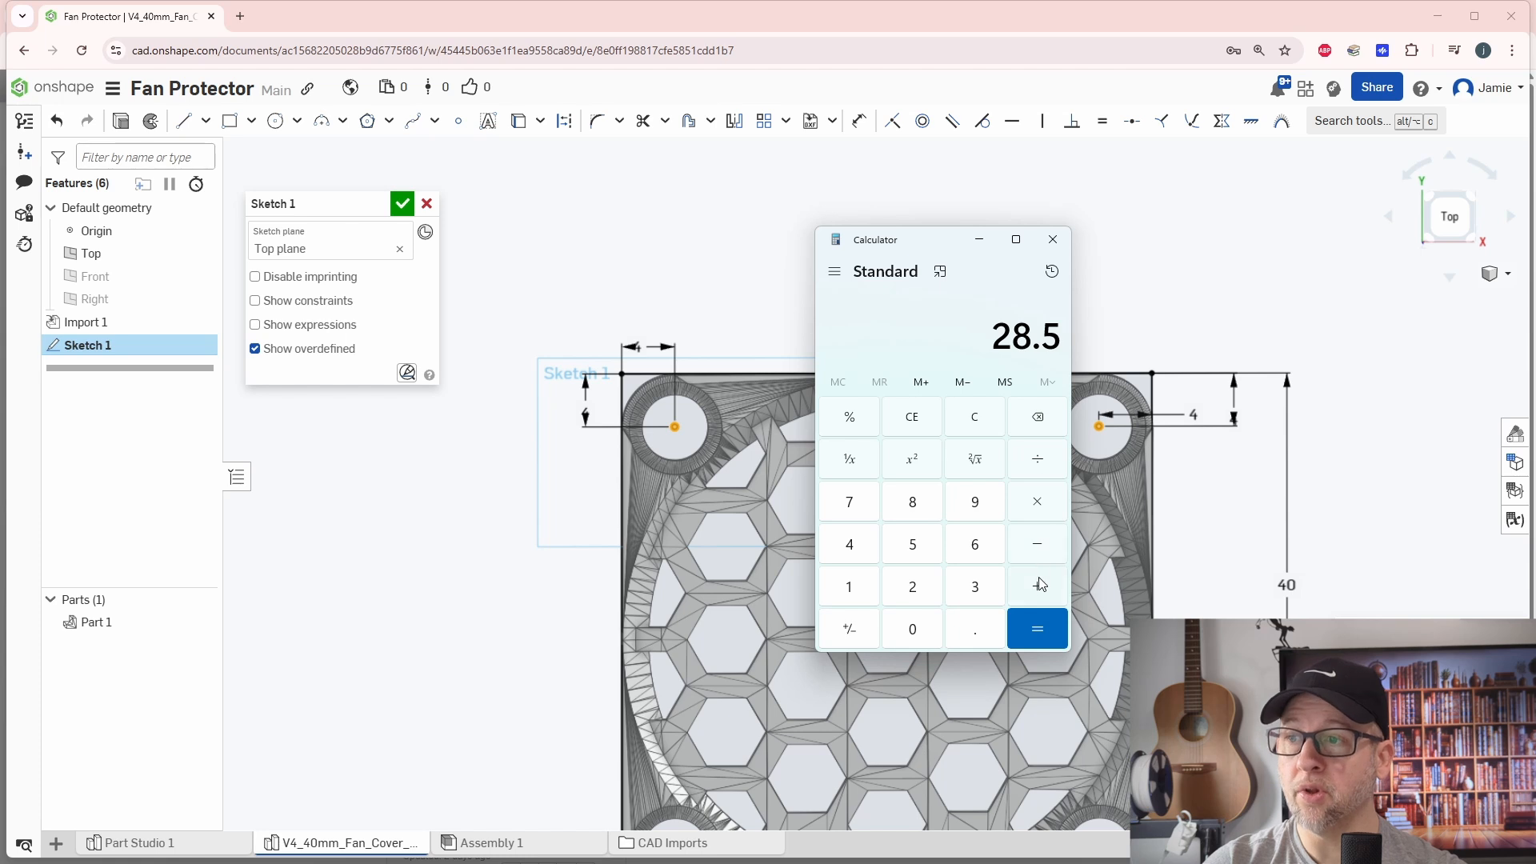
{"action": "type", "text": "3.5"}
{"action": "key", "text": "Return"}
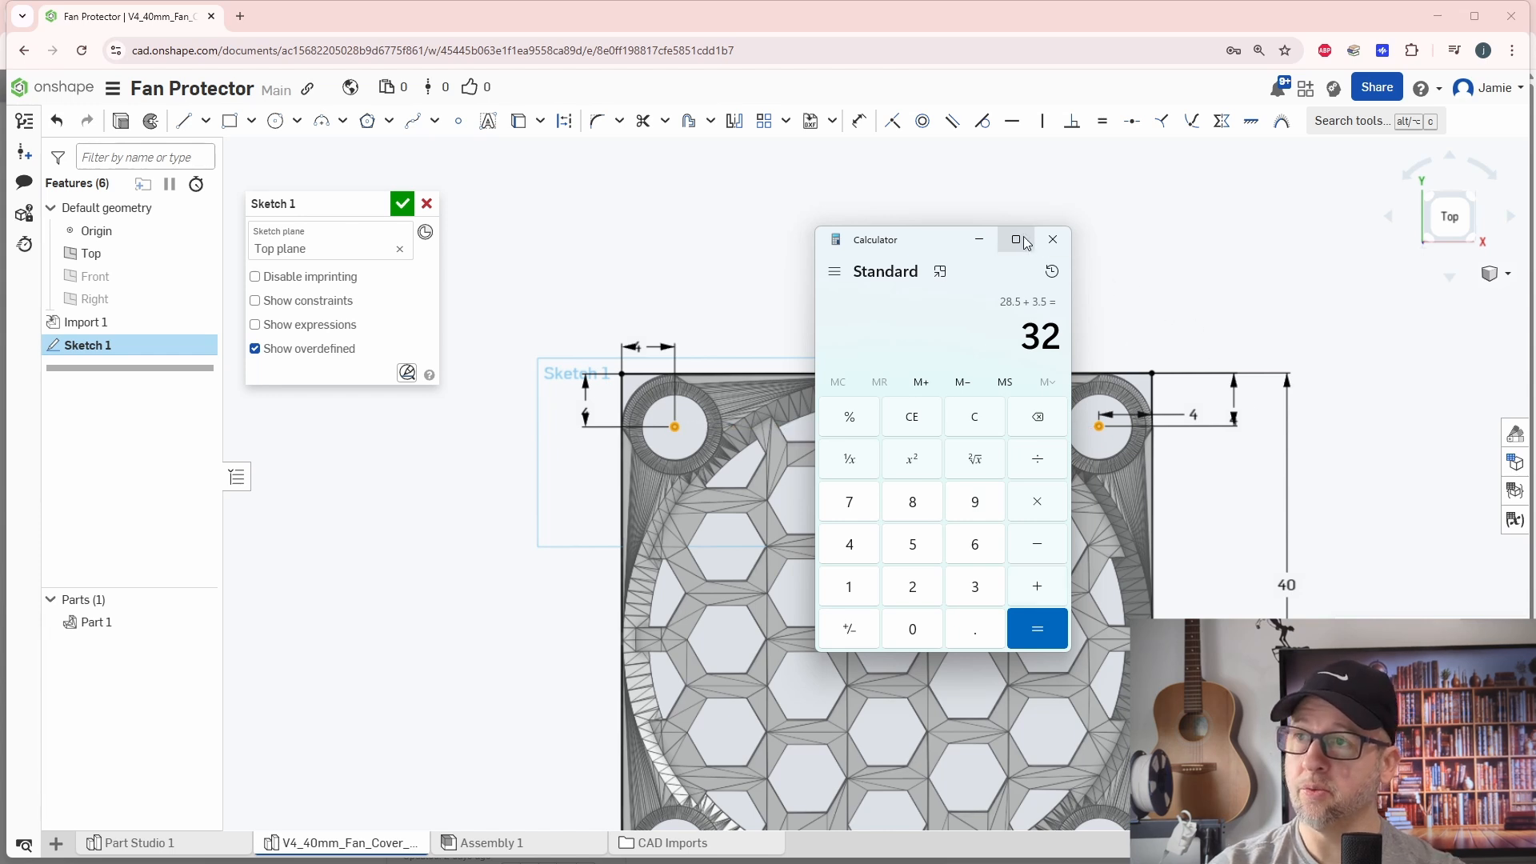
{"action": "left_click_drag", "start_coordinate": [921, 237], "coordinate": [1535, 200]}
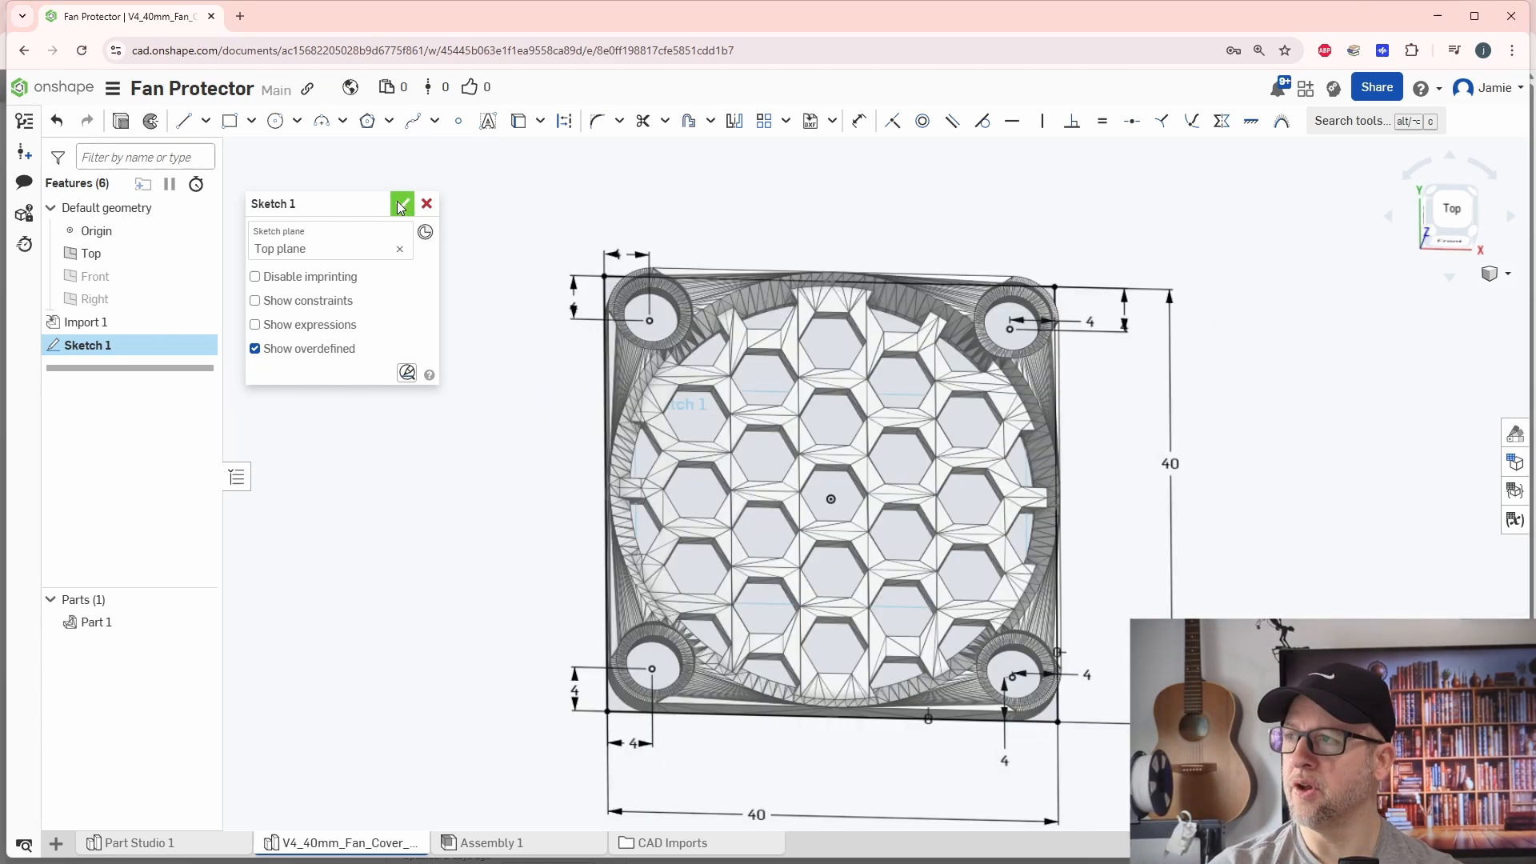
Step: Finish the sketch and extrude its square face 1 mm as a new part
{"action": "left_click", "coordinate": [403, 204]}
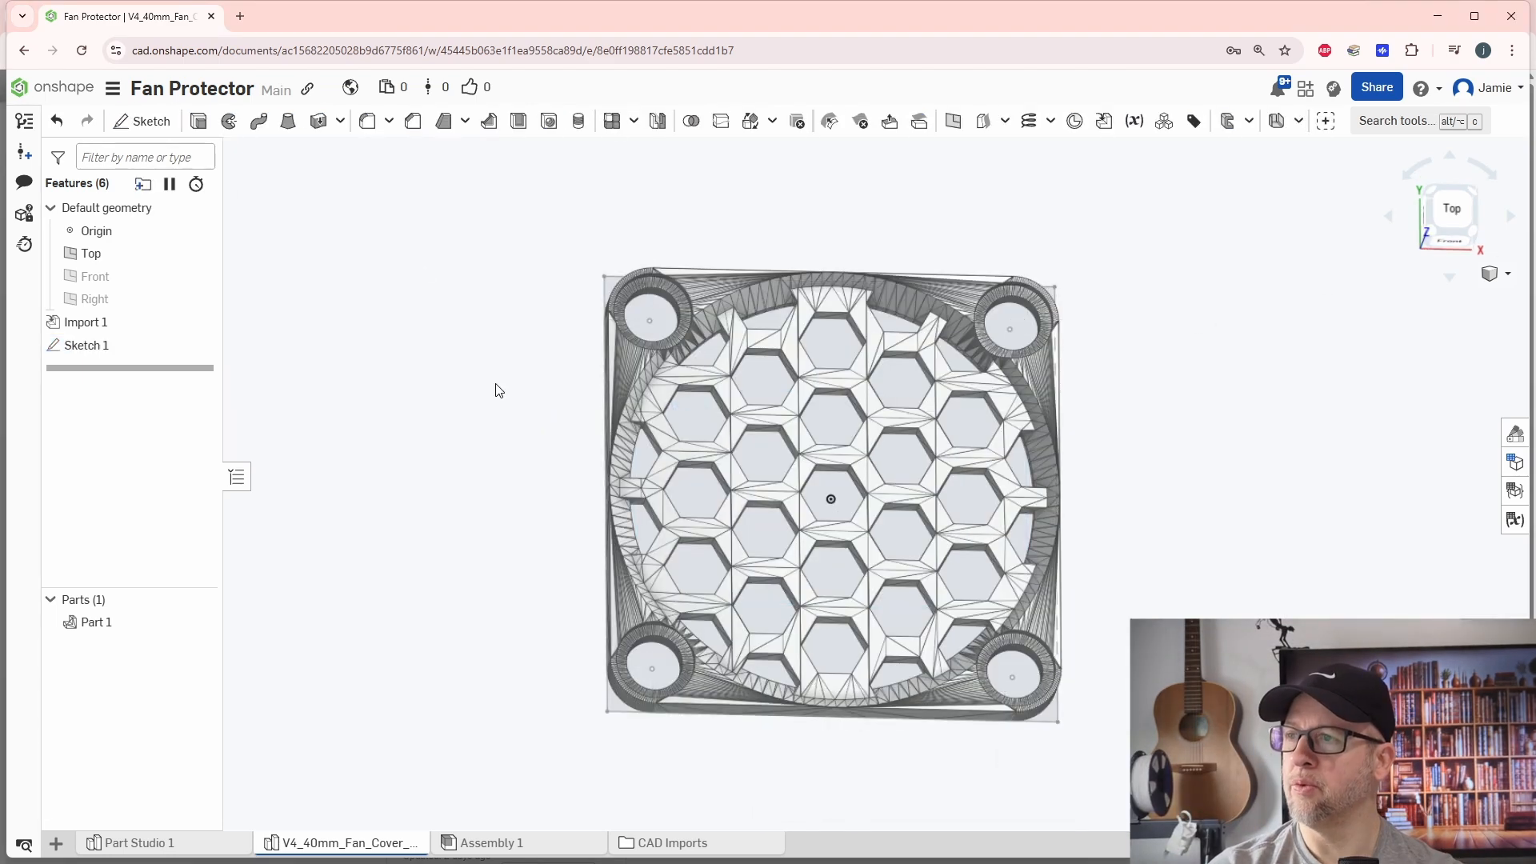
{"action": "right_click_drag", "start_coordinate": [470, 450], "coordinate": [507, 417]}
{"action": "left_click", "coordinate": [198, 121]}
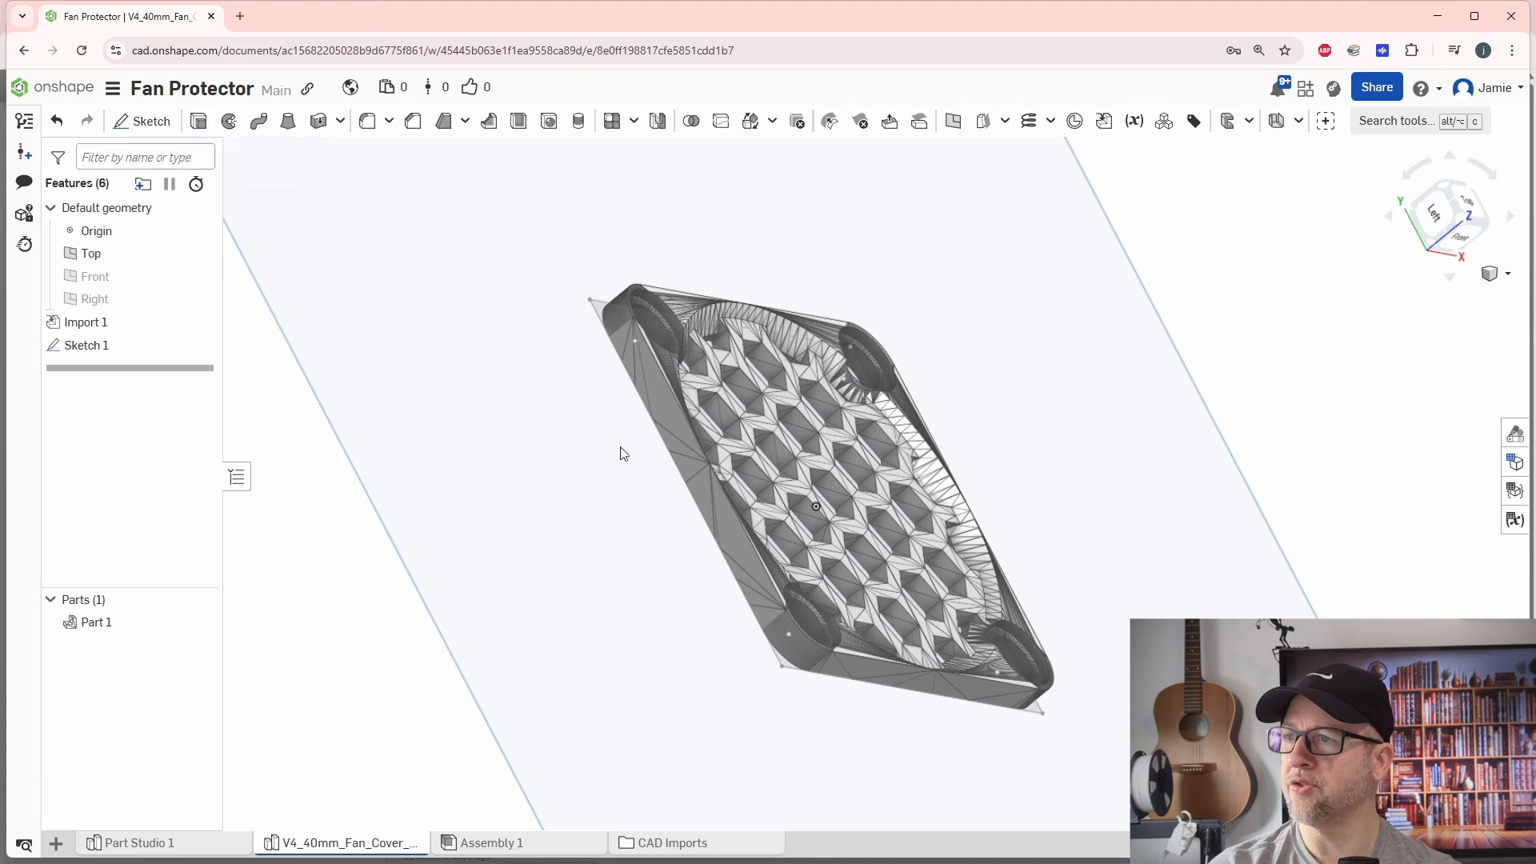
{"action": "left_click", "coordinate": [598, 311]}
{"action": "right_click_drag", "start_coordinate": [597, 486], "coordinate": [546, 485]}
{"action": "left_click", "coordinate": [374, 346]}
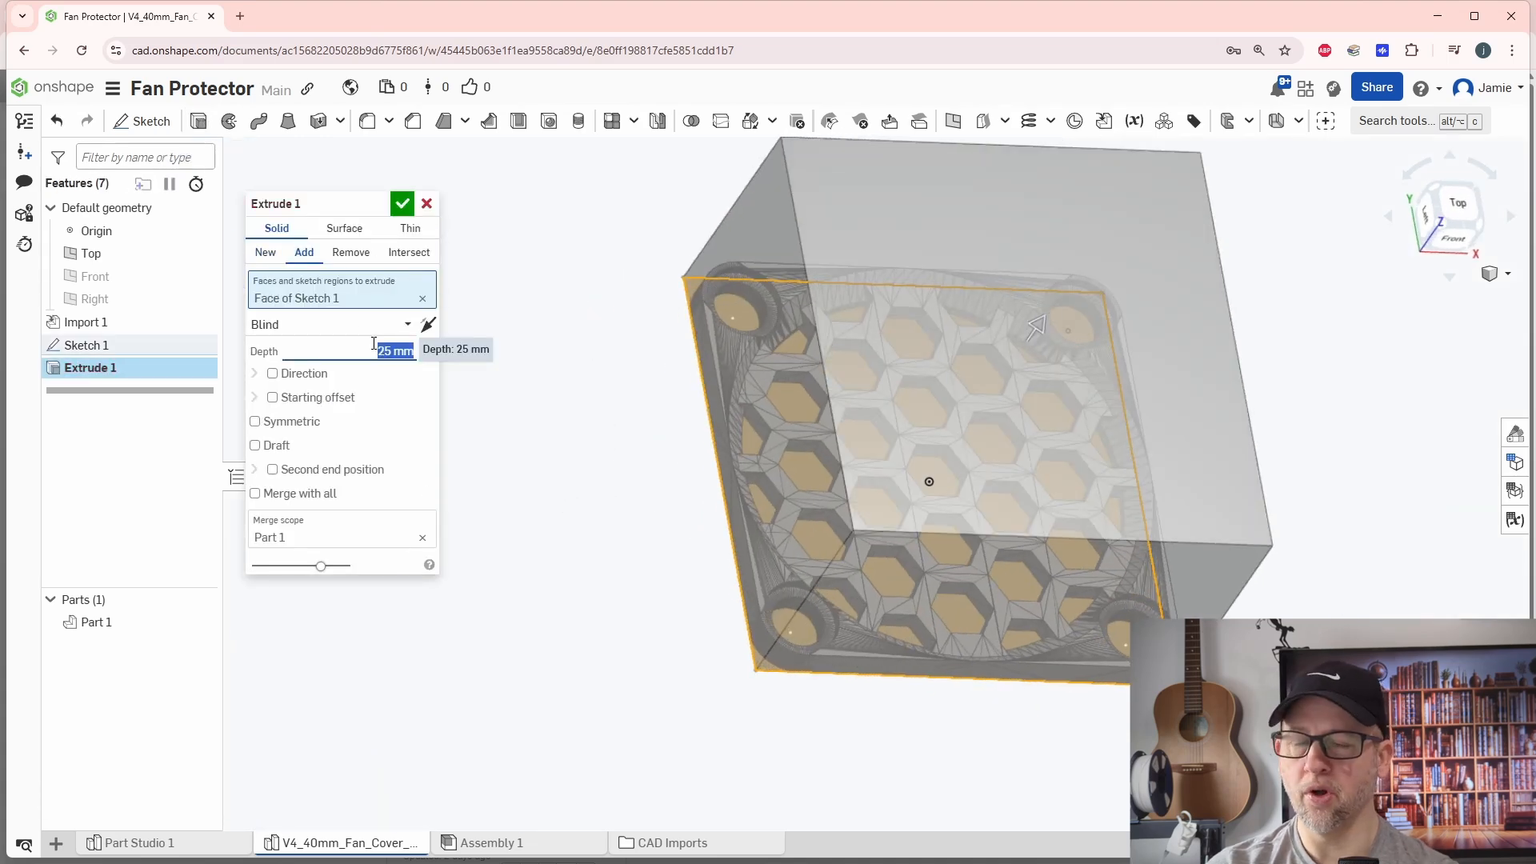
{"action": "type", "text": "1"}
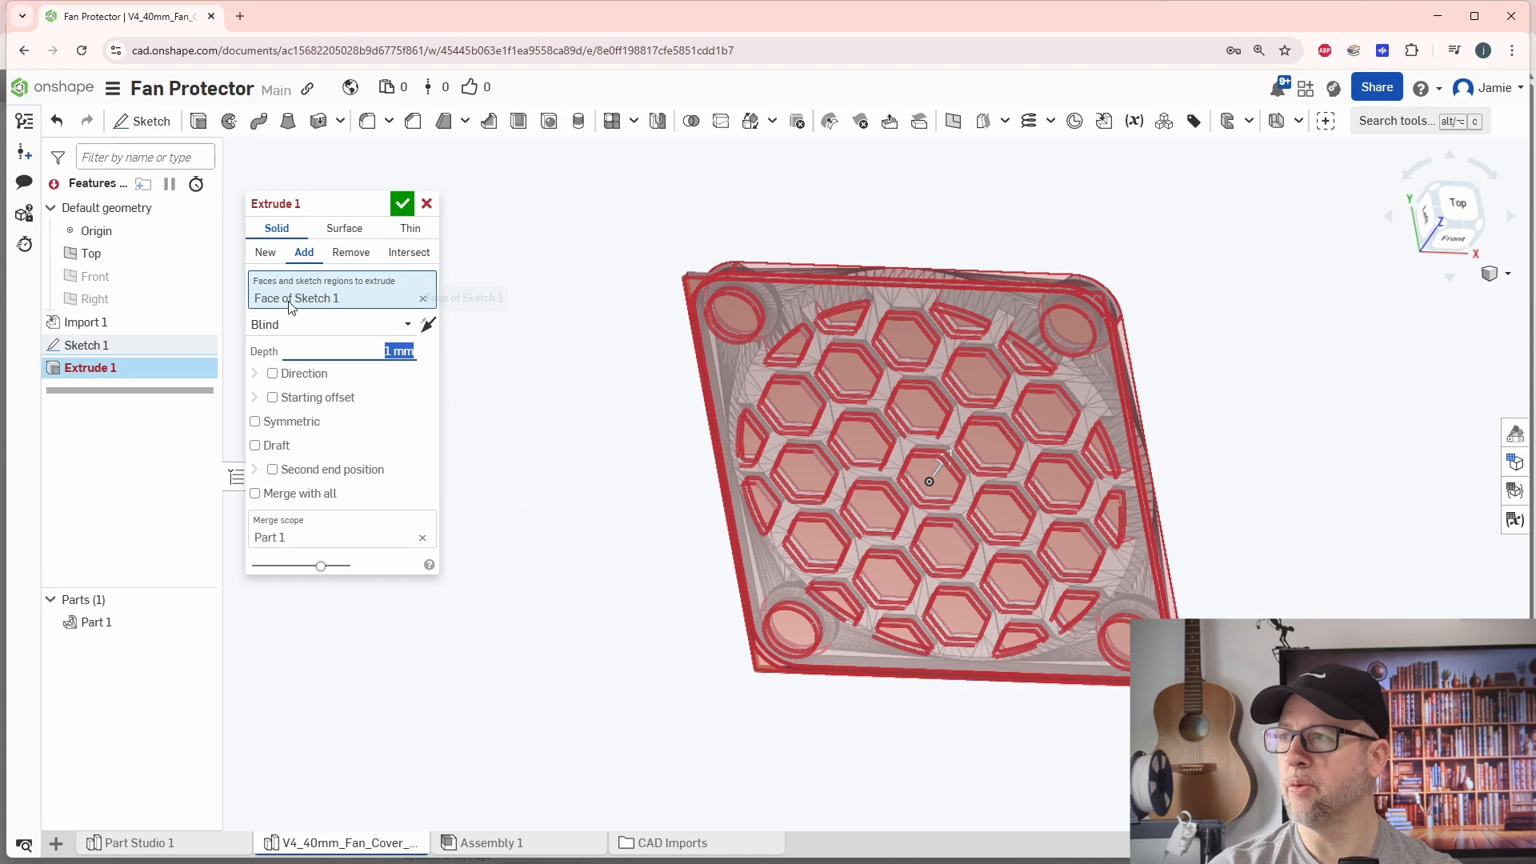
{"action": "left_click", "coordinate": [265, 252]}
{"action": "right_click_drag", "start_coordinate": [576, 608], "coordinate": [596, 540]}
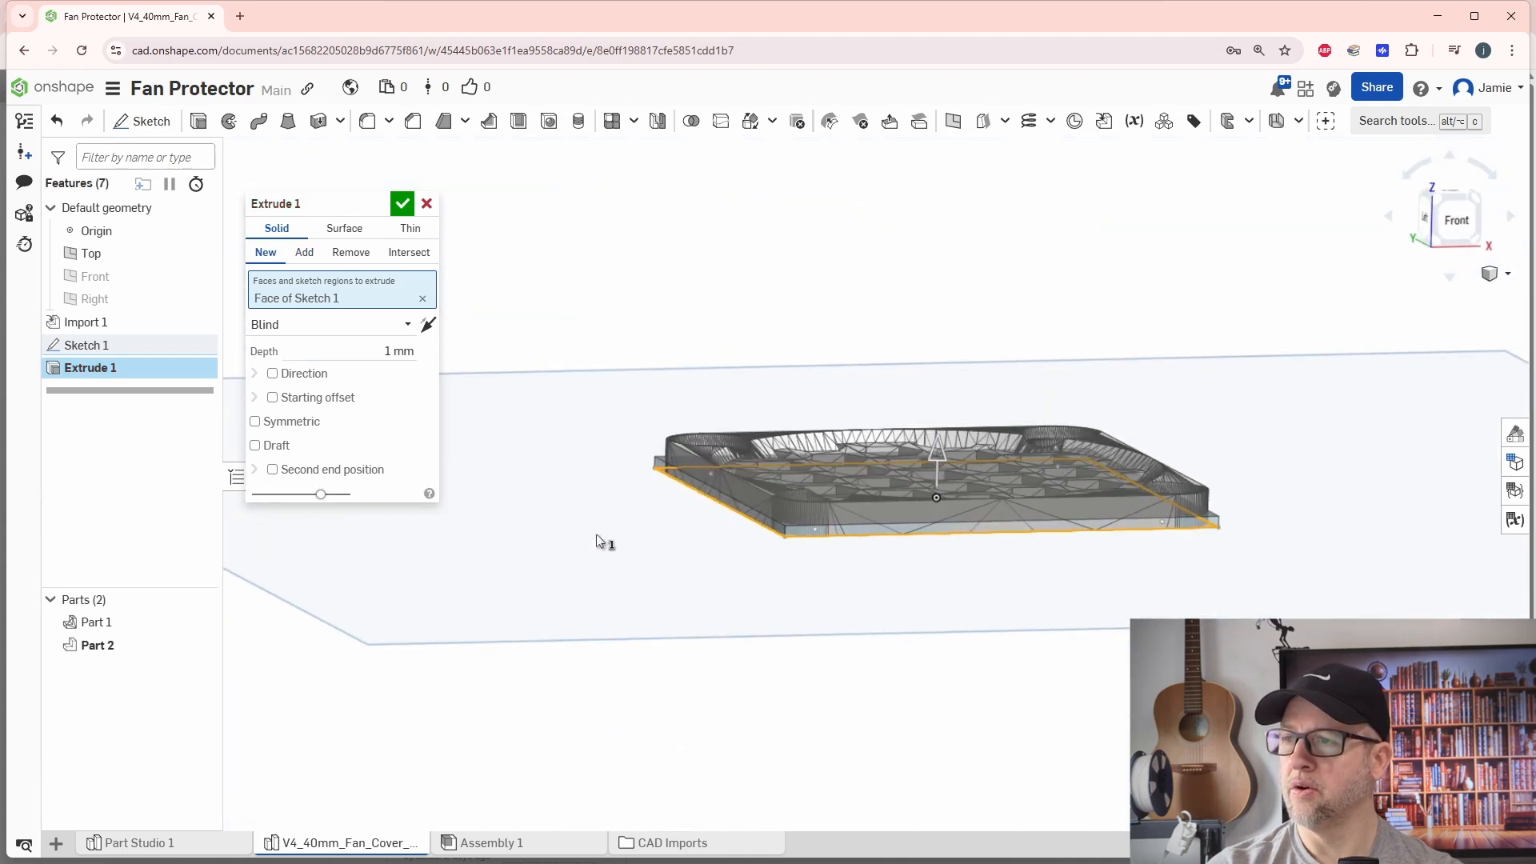
{"action": "scroll", "coordinate": [728, 559], "scroll_direction": "up", "scroll_amount": 5}
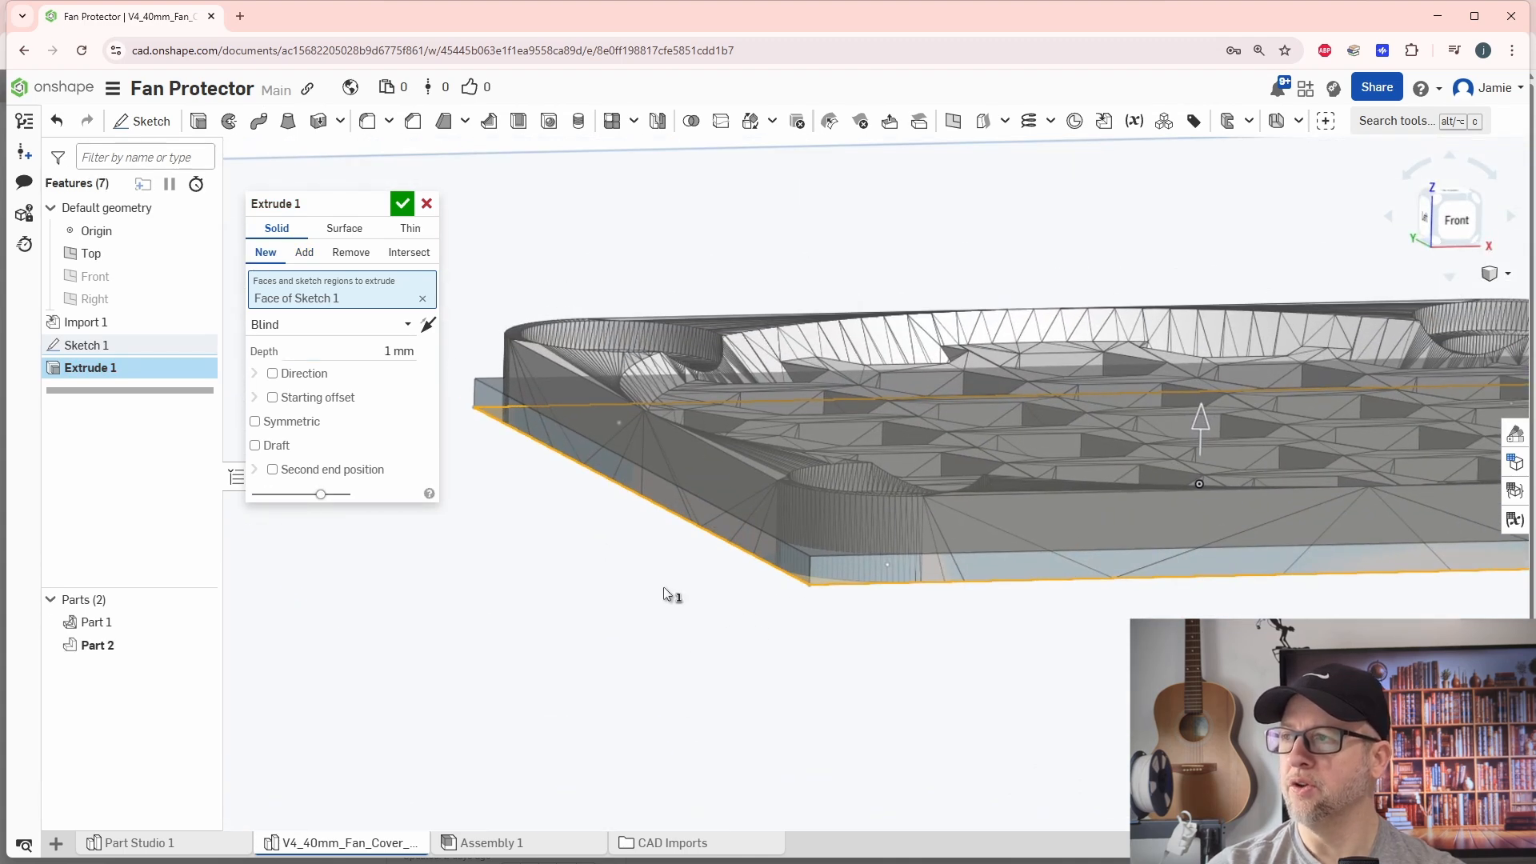
Step: Set the plate extrusion's depth to 1.5 mm and accept it
{"action": "left_click", "coordinate": [380, 352]}
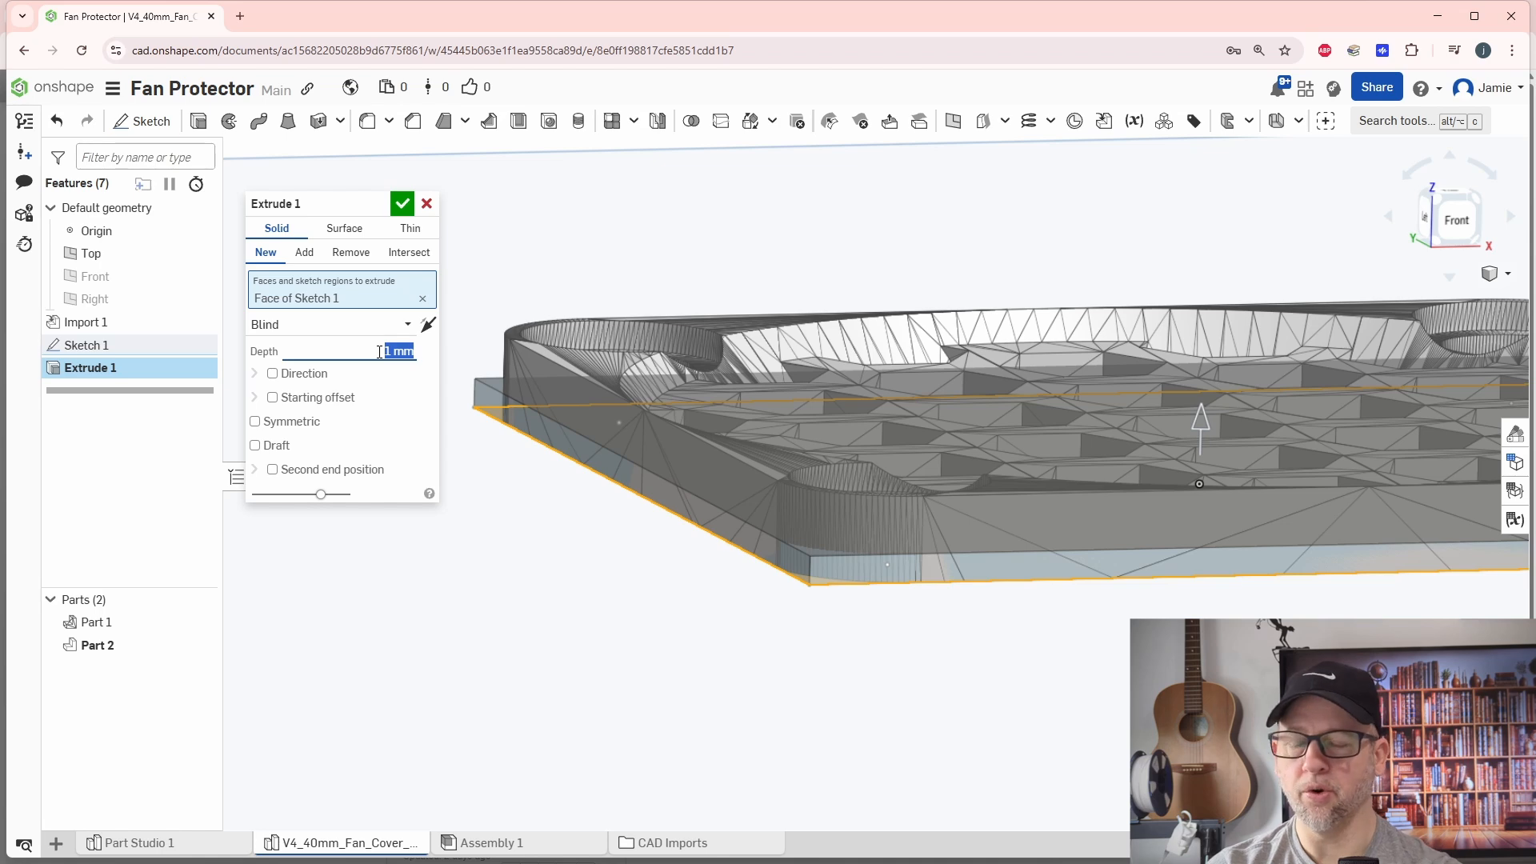
{"action": "type", "text": "1.5"}
{"action": "key", "text": "Return"}
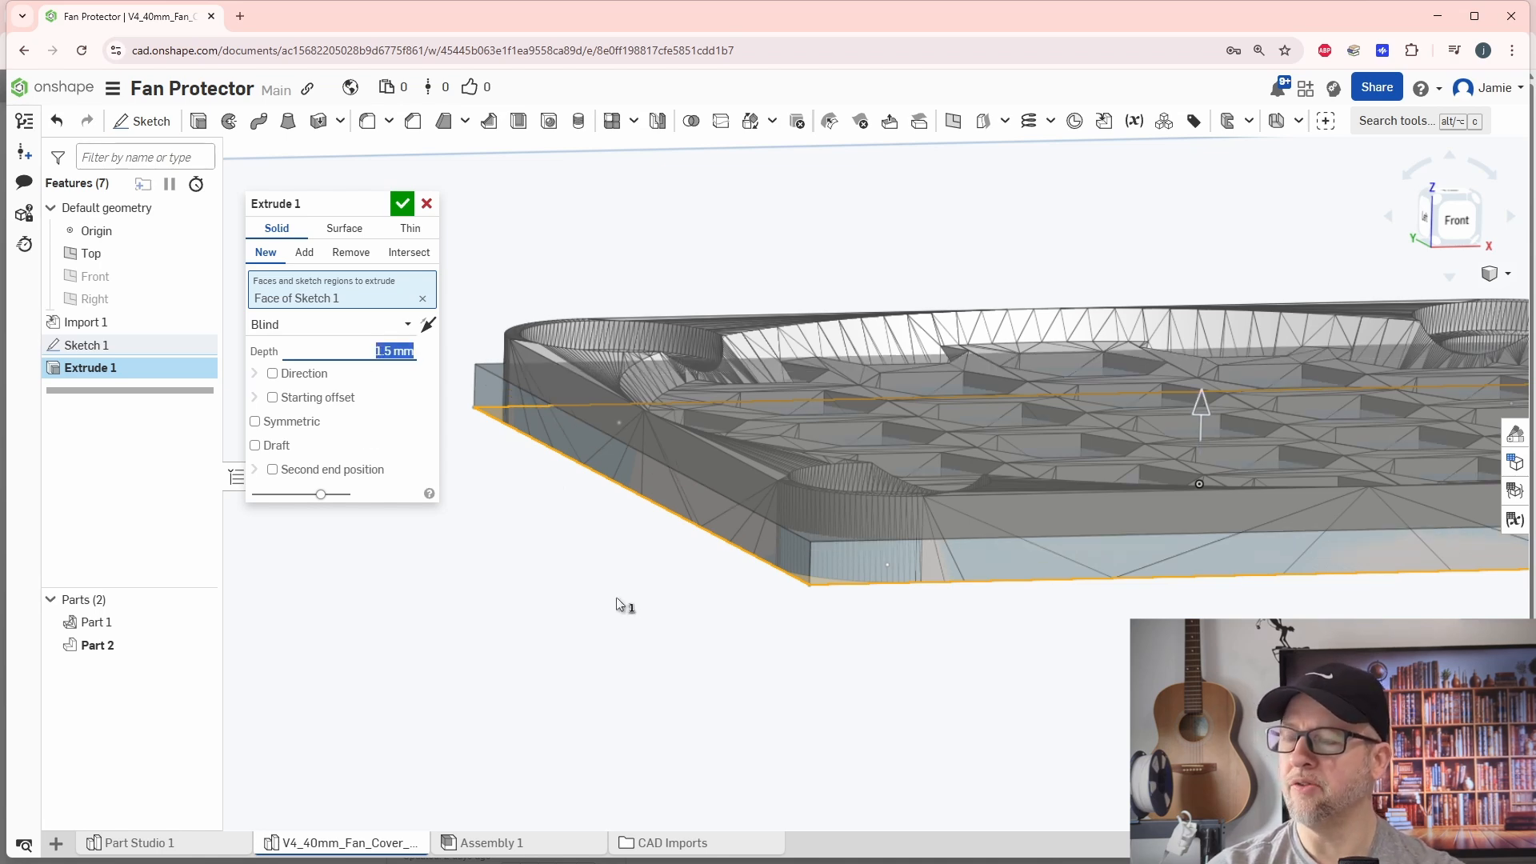
{"action": "right_click_drag", "start_coordinate": [564, 520], "coordinate": [545, 549]}
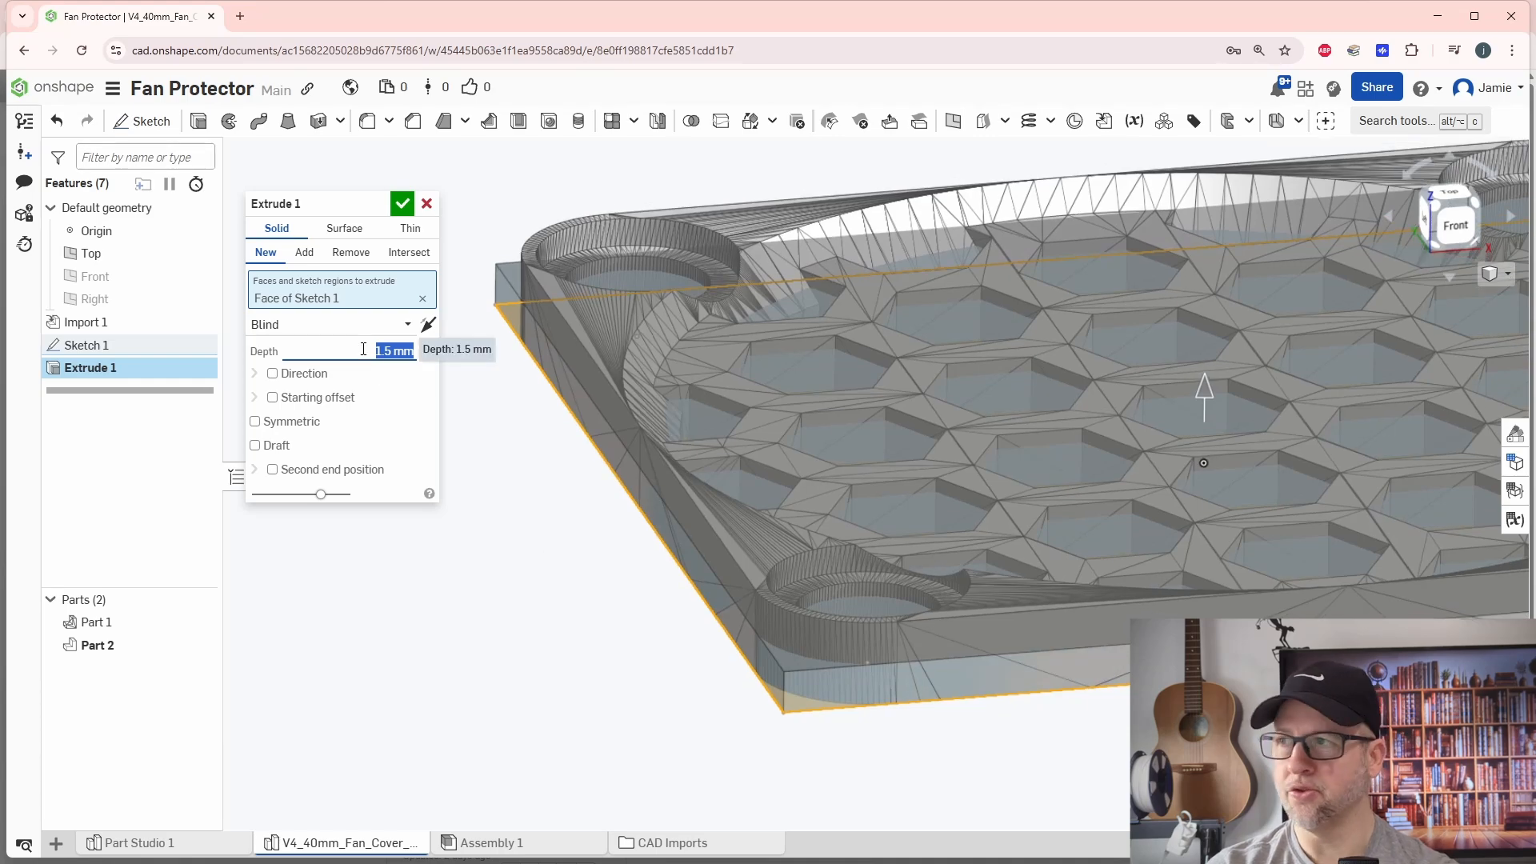
{"action": "left_click", "coordinate": [402, 203]}
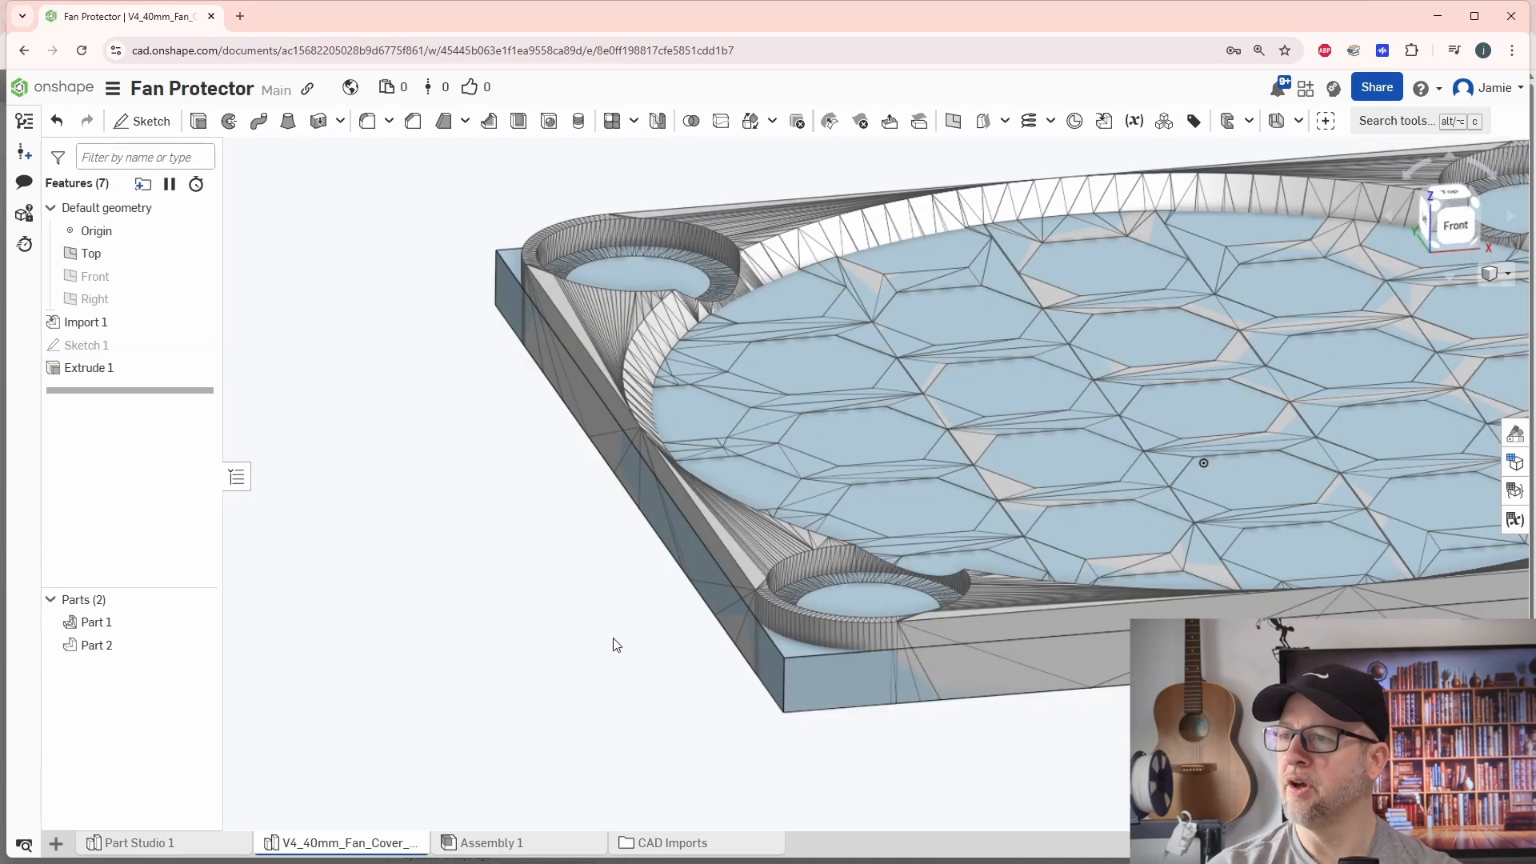
Step: Examine how the extruded plate sits against the imported honeycomb mesh, from angled and top views
{"action": "middle_click_drag", "start_coordinate": [627, 632], "coordinate": [545, 651]}
{"action": "mouse_move", "coordinate": [544, 651]}
{"action": "right_mouse_down"}
{"action": "mouse_move", "coordinate": [511, 633]}
{"action": "mouse_move", "coordinate": [562, 664]}
{"action": "mouse_move", "coordinate": [566, 651]}
{"action": "right_mouse_up"}
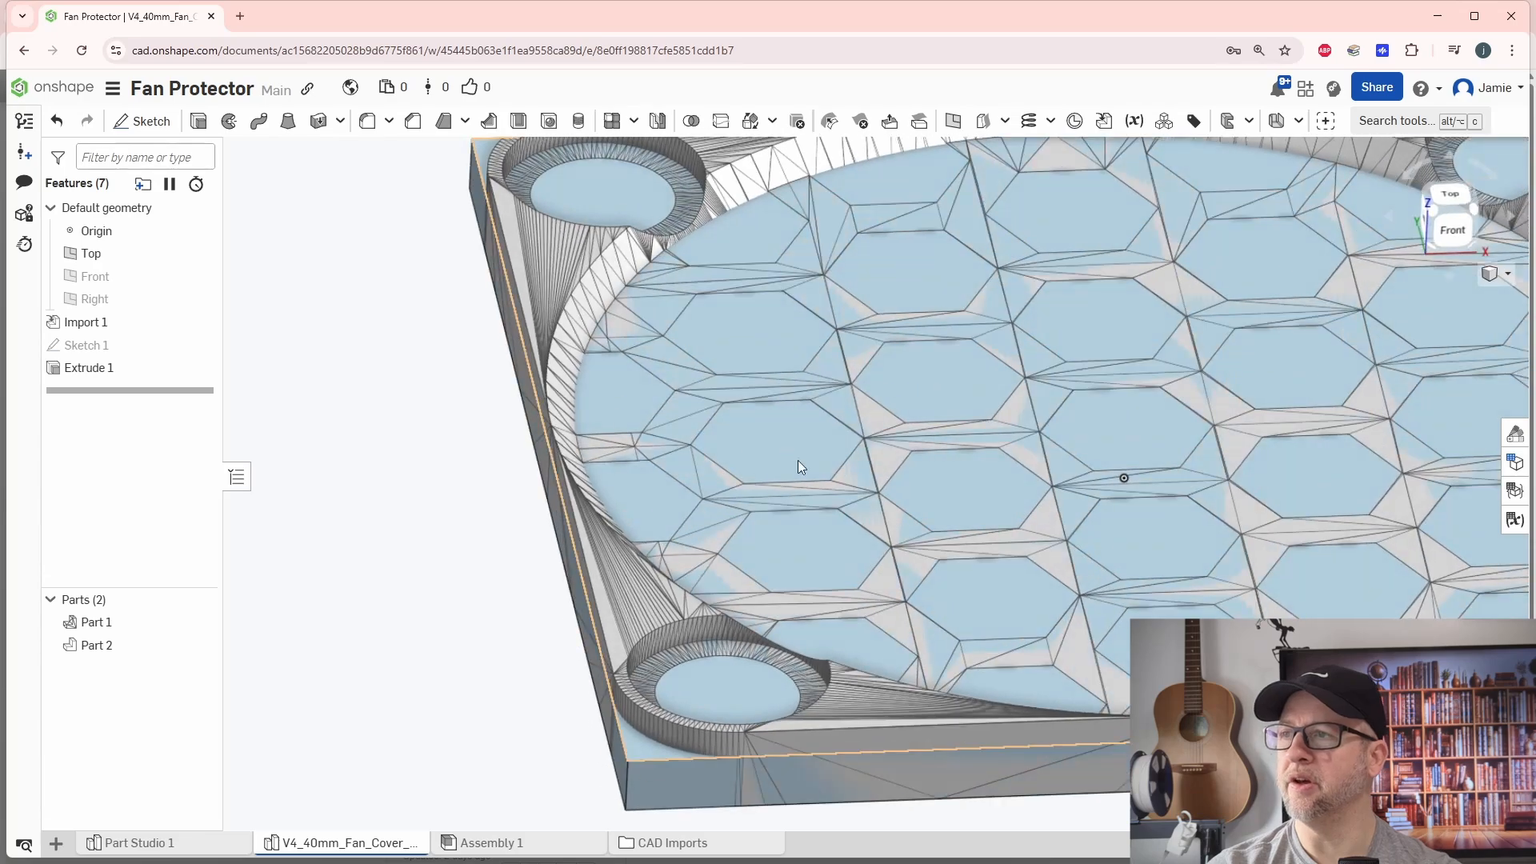
{"action": "middle_click_drag", "start_coordinate": [798, 459], "coordinate": [675, 558]}
{"action": "scroll", "coordinate": [675, 559], "scroll_direction": "down", "scroll_amount": 3}
{"action": "right_click_drag", "start_coordinate": [751, 473], "coordinate": [931, 539]}
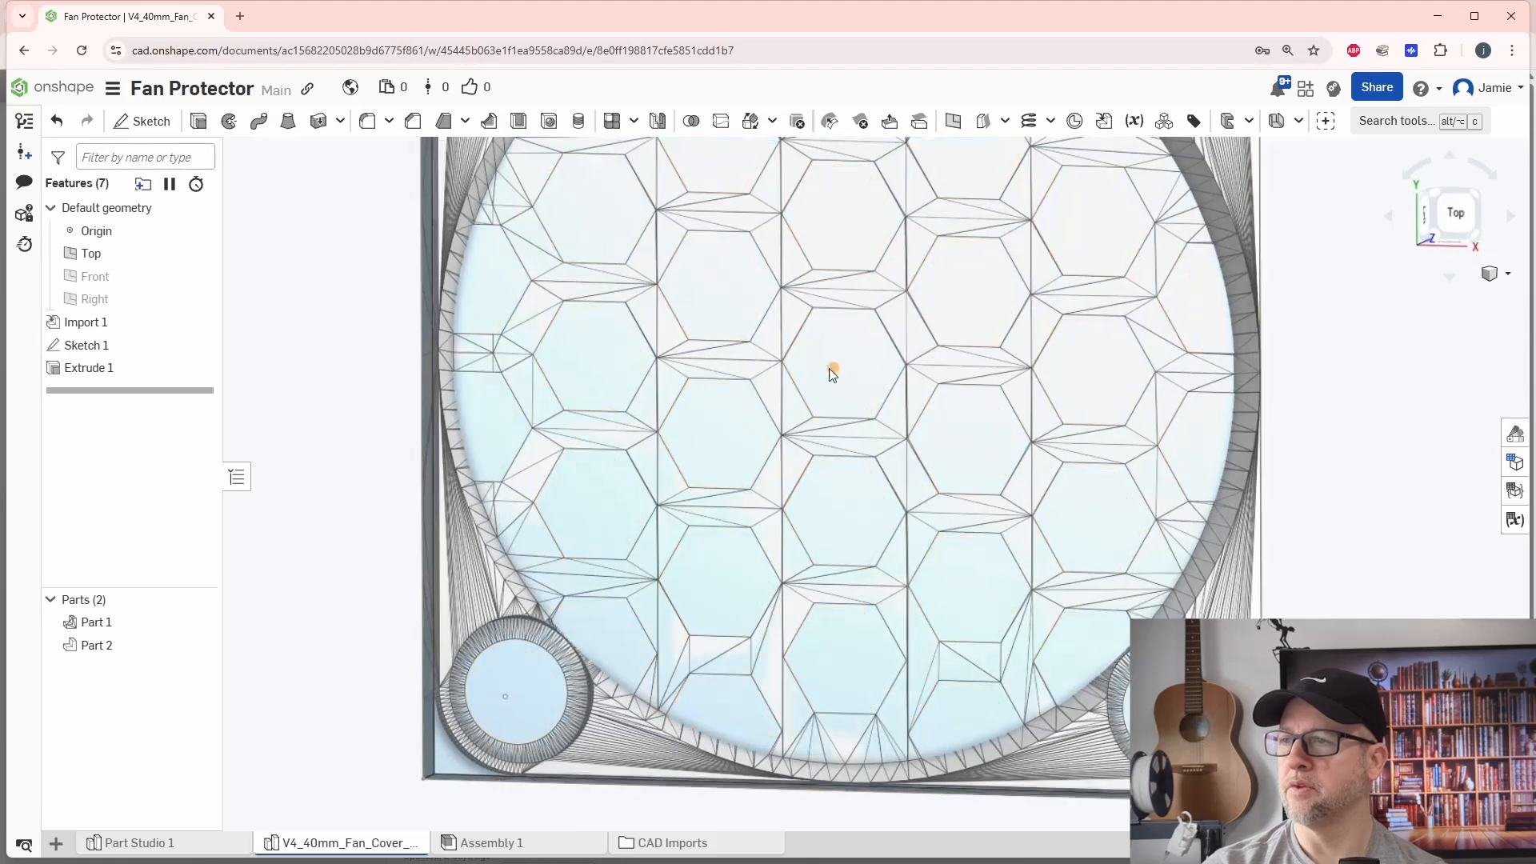
{"action": "left_click", "coordinate": [1455, 216]}
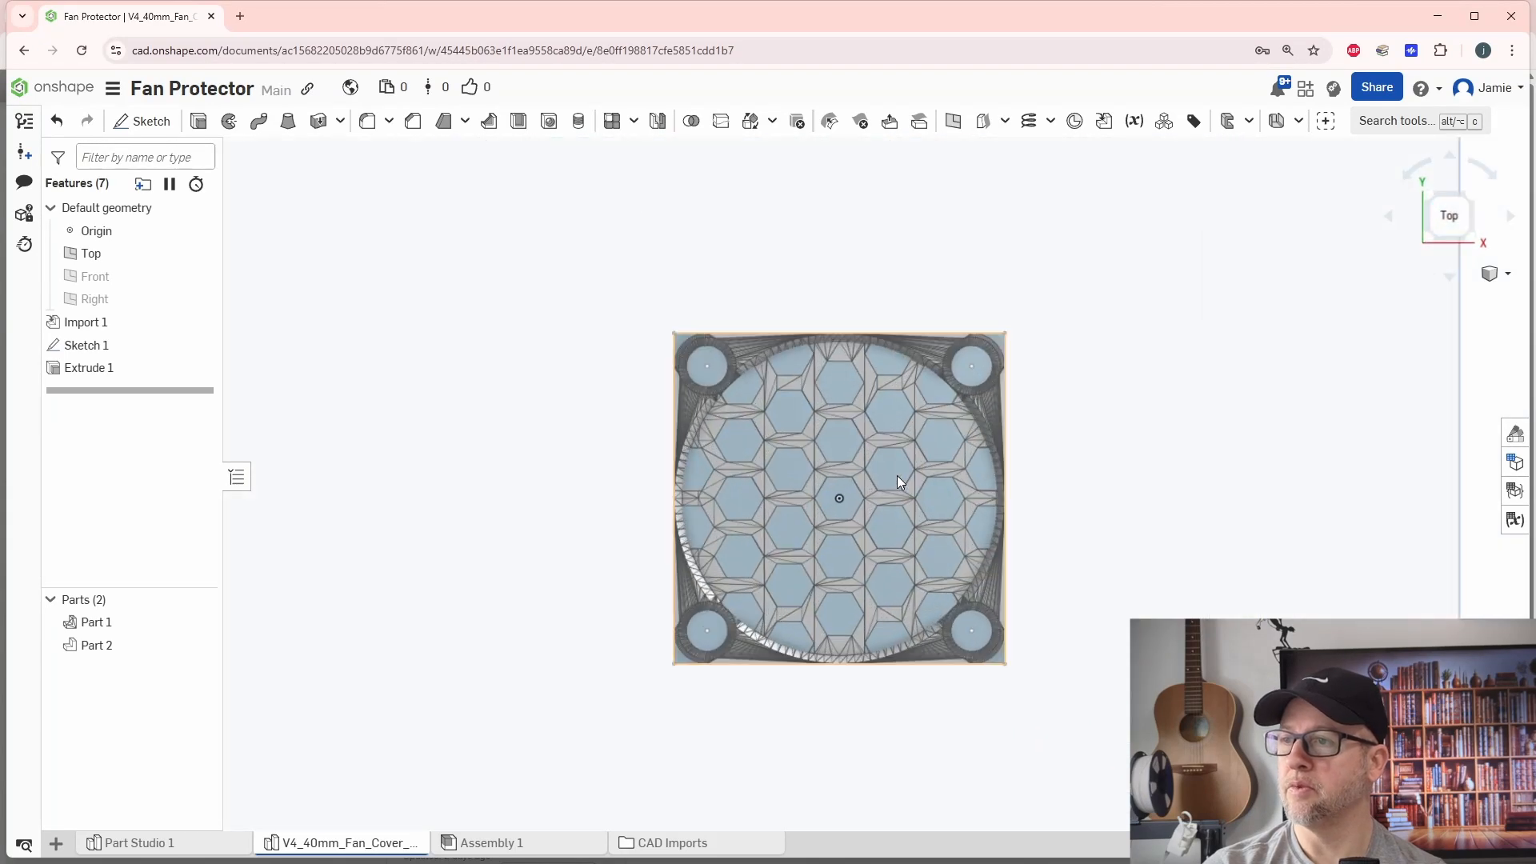
{"action": "scroll", "coordinate": [808, 545], "scroll_direction": "up", "scroll_amount": 5}
{"action": "middle_click_drag", "start_coordinate": [808, 544], "coordinate": [794, 486]}
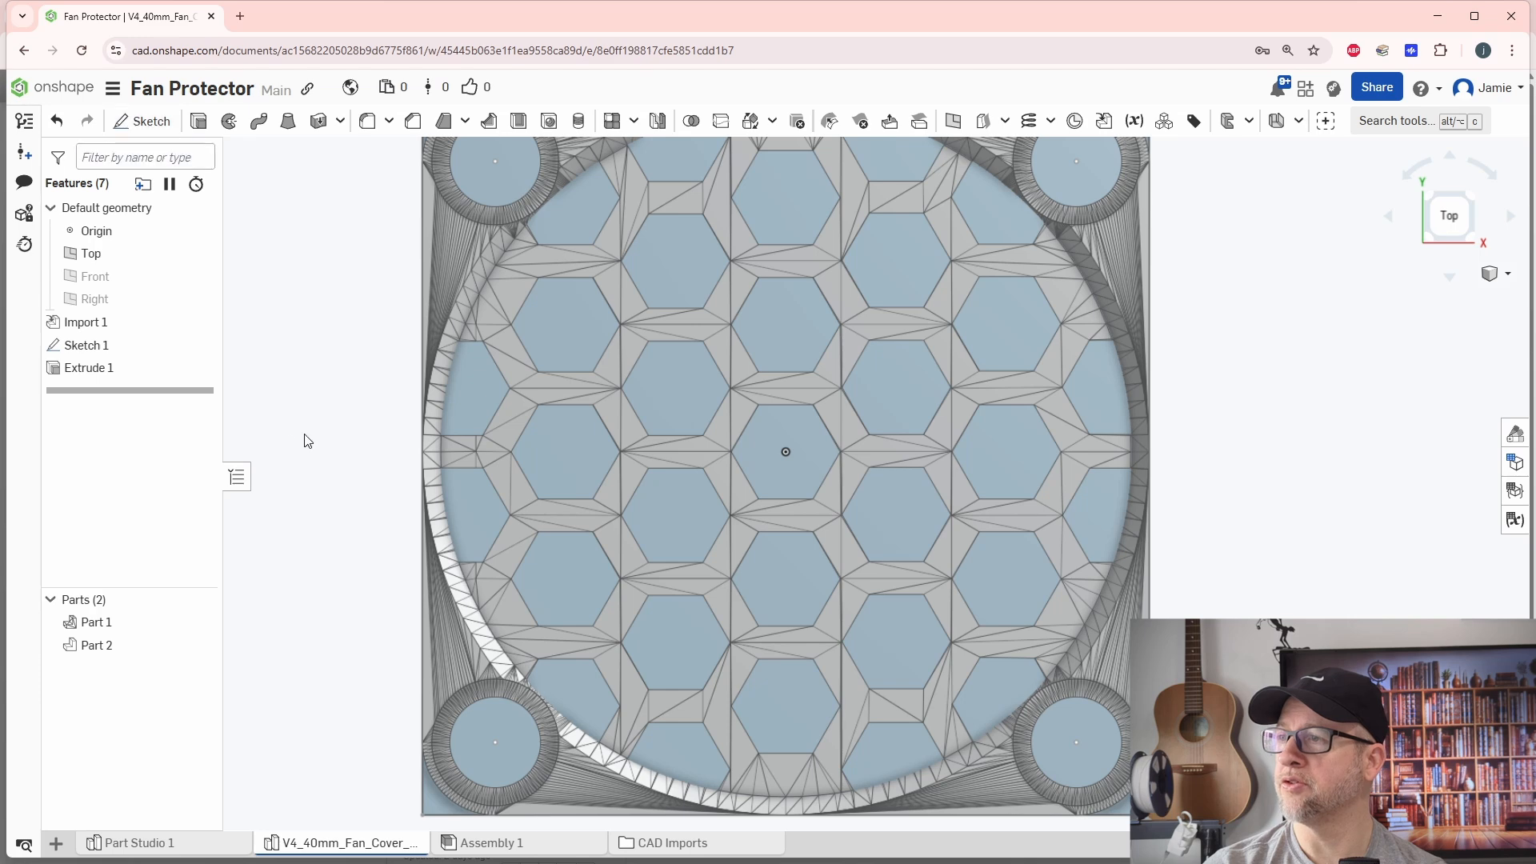
{"action": "scroll", "coordinate": [303, 440], "scroll_direction": "down", "scroll_amount": 5}
{"action": "right_click_drag", "start_coordinate": [303, 441], "coordinate": [344, 377]}
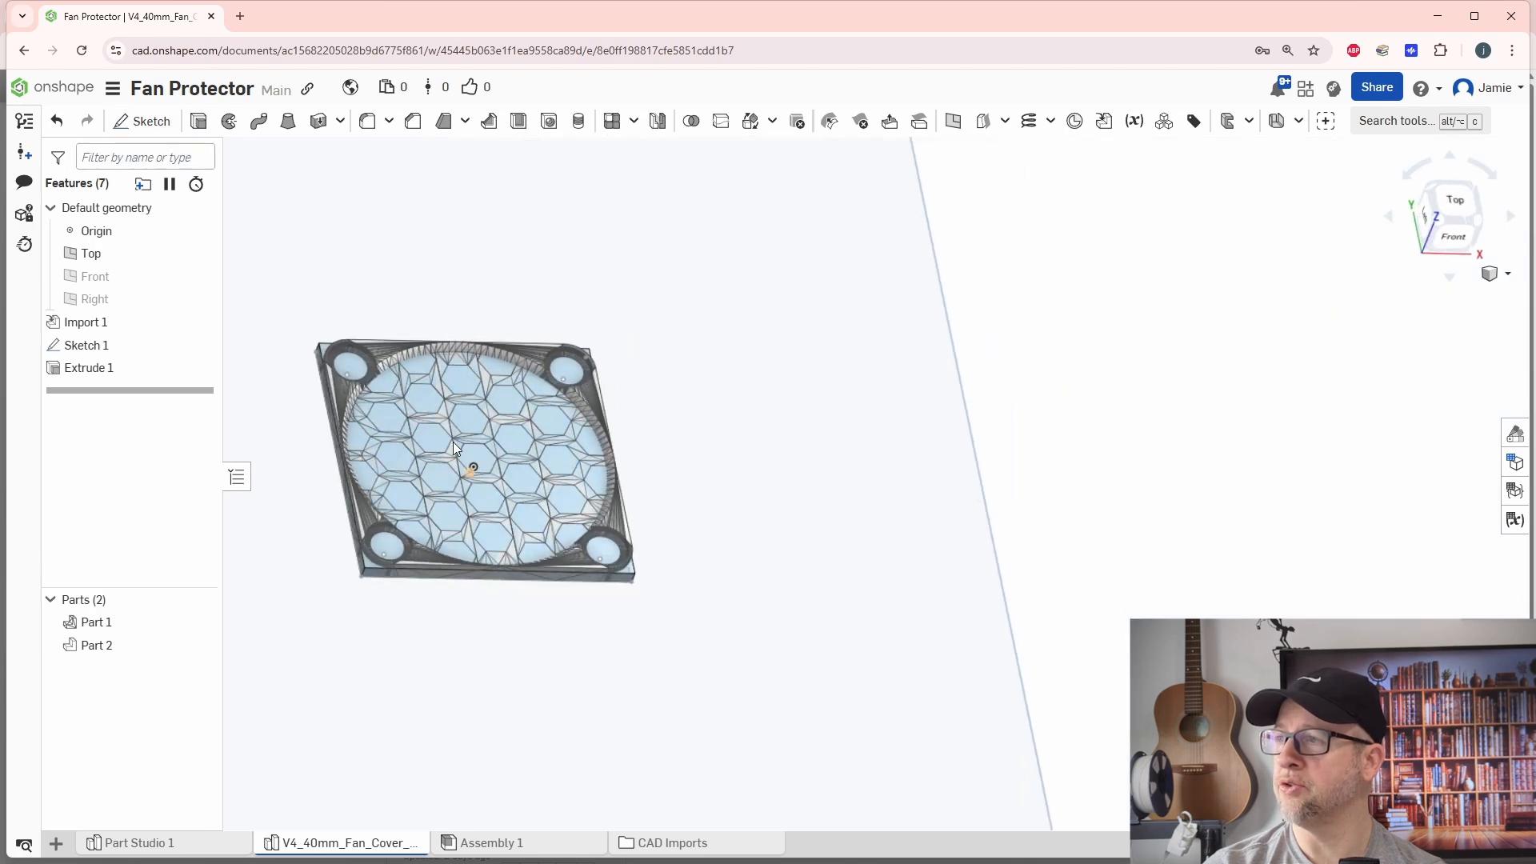
Step: Create a sketch on the extruded plate's top face and open it for editing
{"action": "left_click", "coordinate": [141, 121]}
{"action": "scroll", "coordinate": [380, 476], "scroll_direction": "up", "scroll_amount": 3}
{"action": "left_click", "coordinate": [470, 389]}
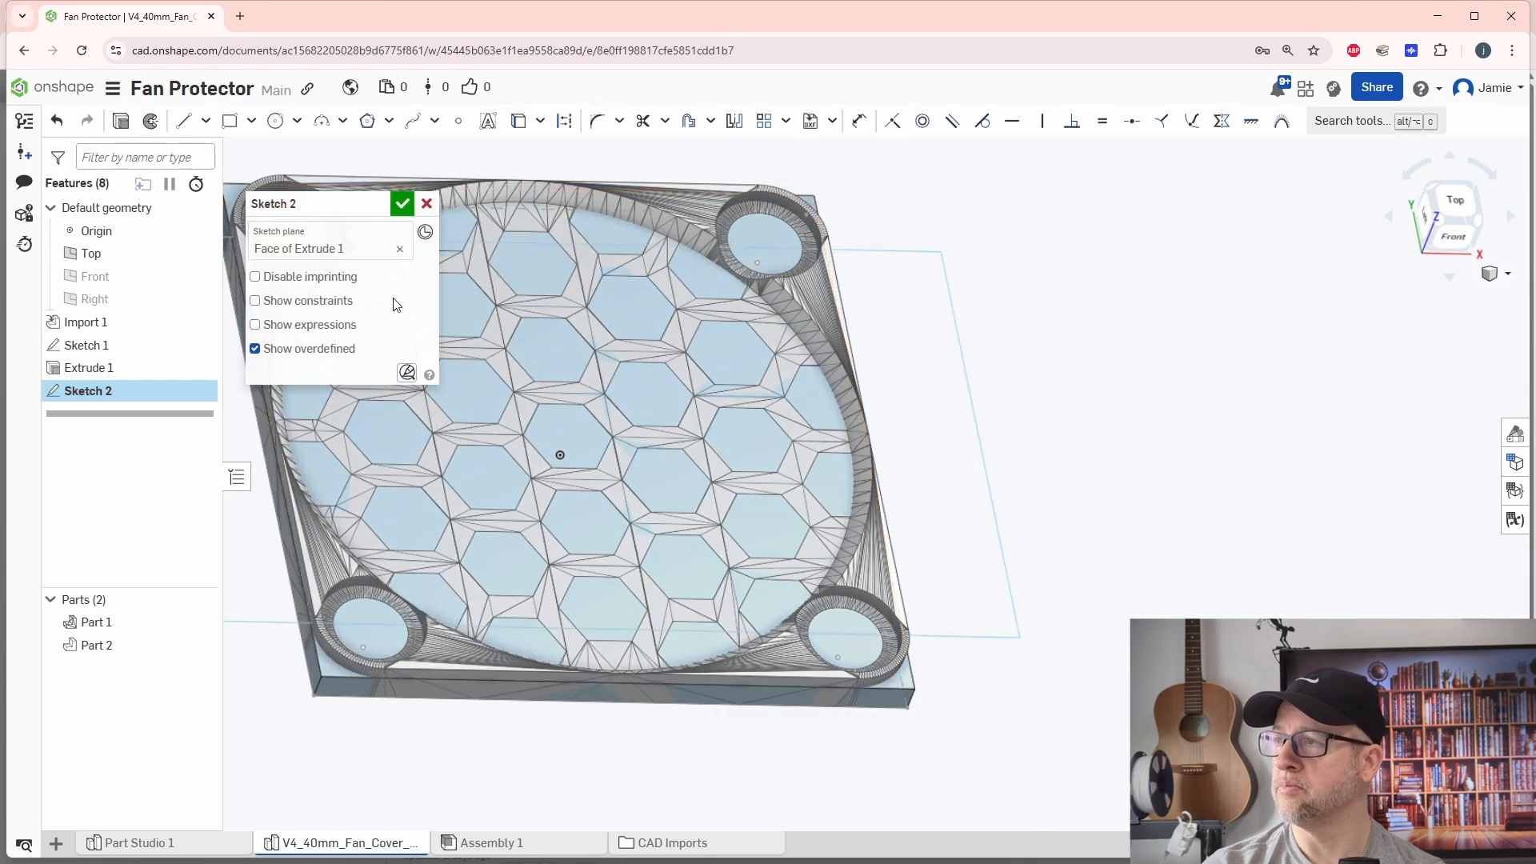
{"action": "left_click", "coordinate": [402, 205]}
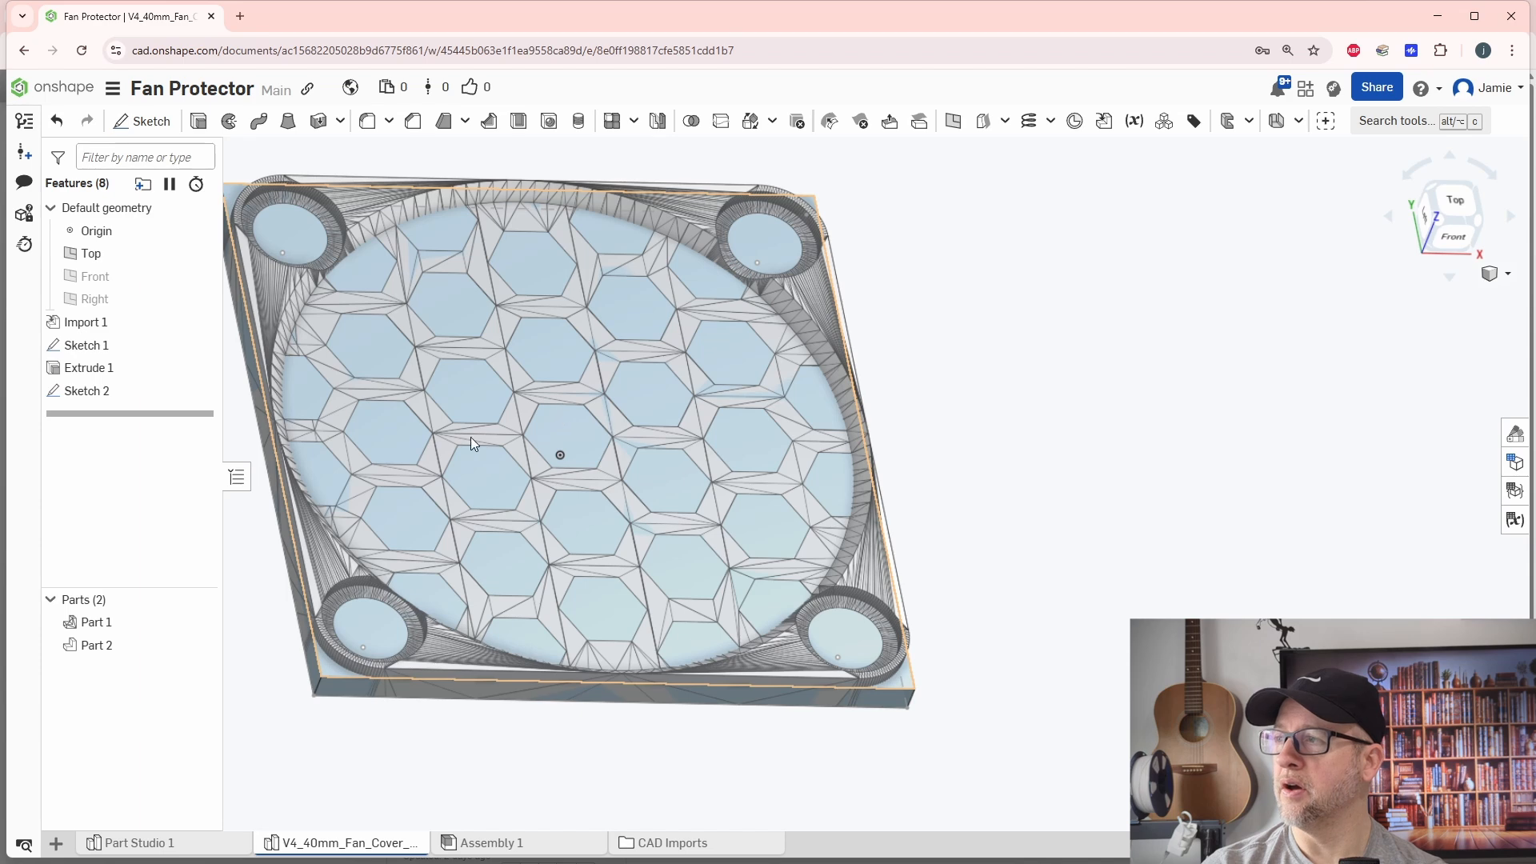
{"action": "double_click", "coordinate": [96, 390]}
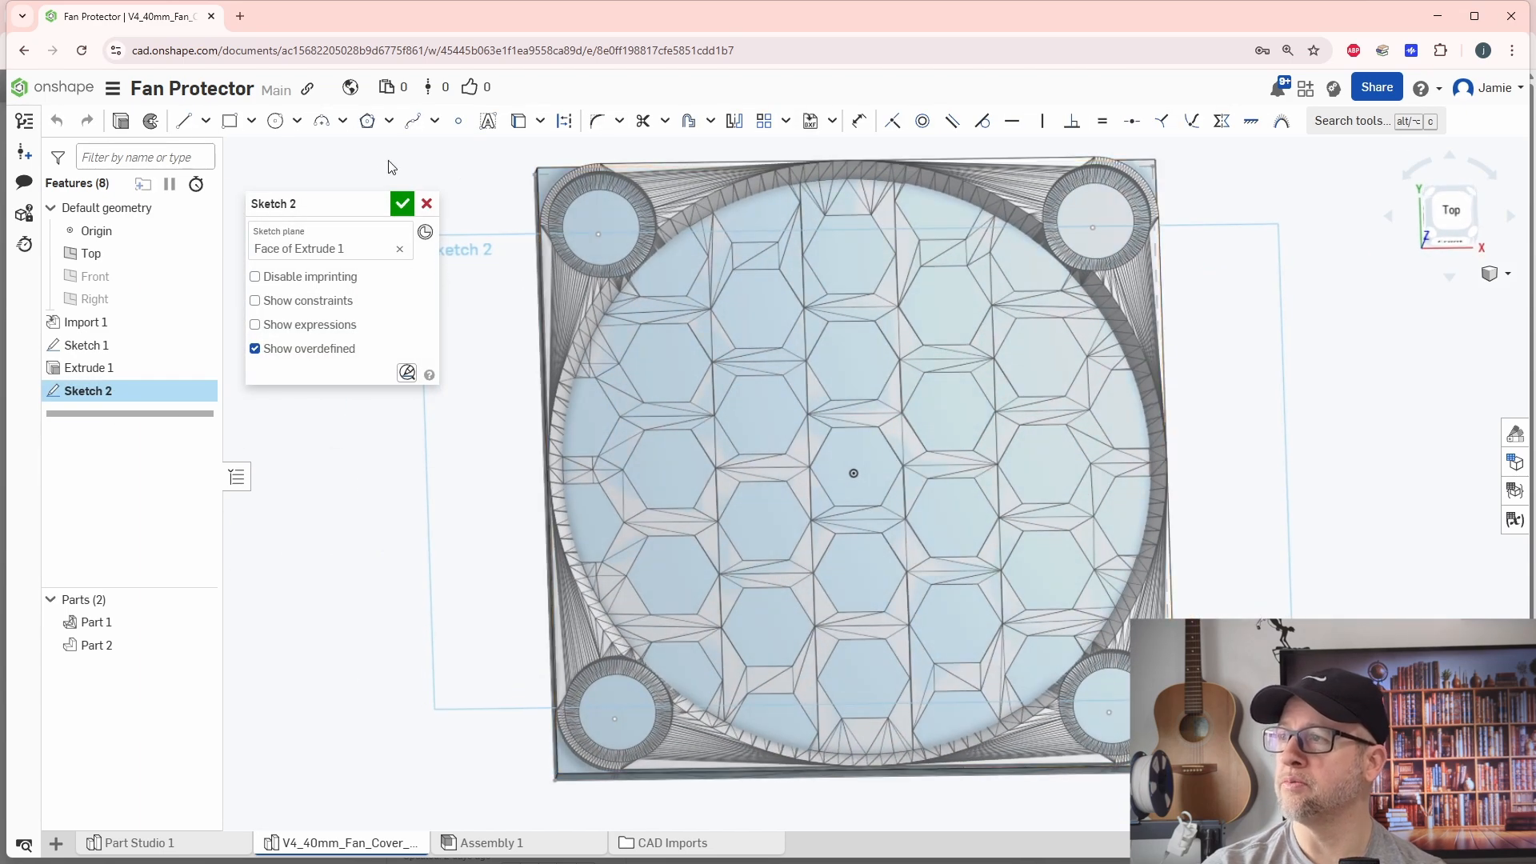
Step: Sketch a six-sided polygon centered on the origin over the central honeycomb cell, around a circle about 4.95 mm in diameter
{"action": "left_click", "coordinate": [1445, 224]}
{"action": "scroll", "coordinate": [903, 486], "scroll_direction": "up", "scroll_amount": 6}
{"action": "scroll", "coordinate": [952, 470], "scroll_direction": "up", "scroll_amount": 4}
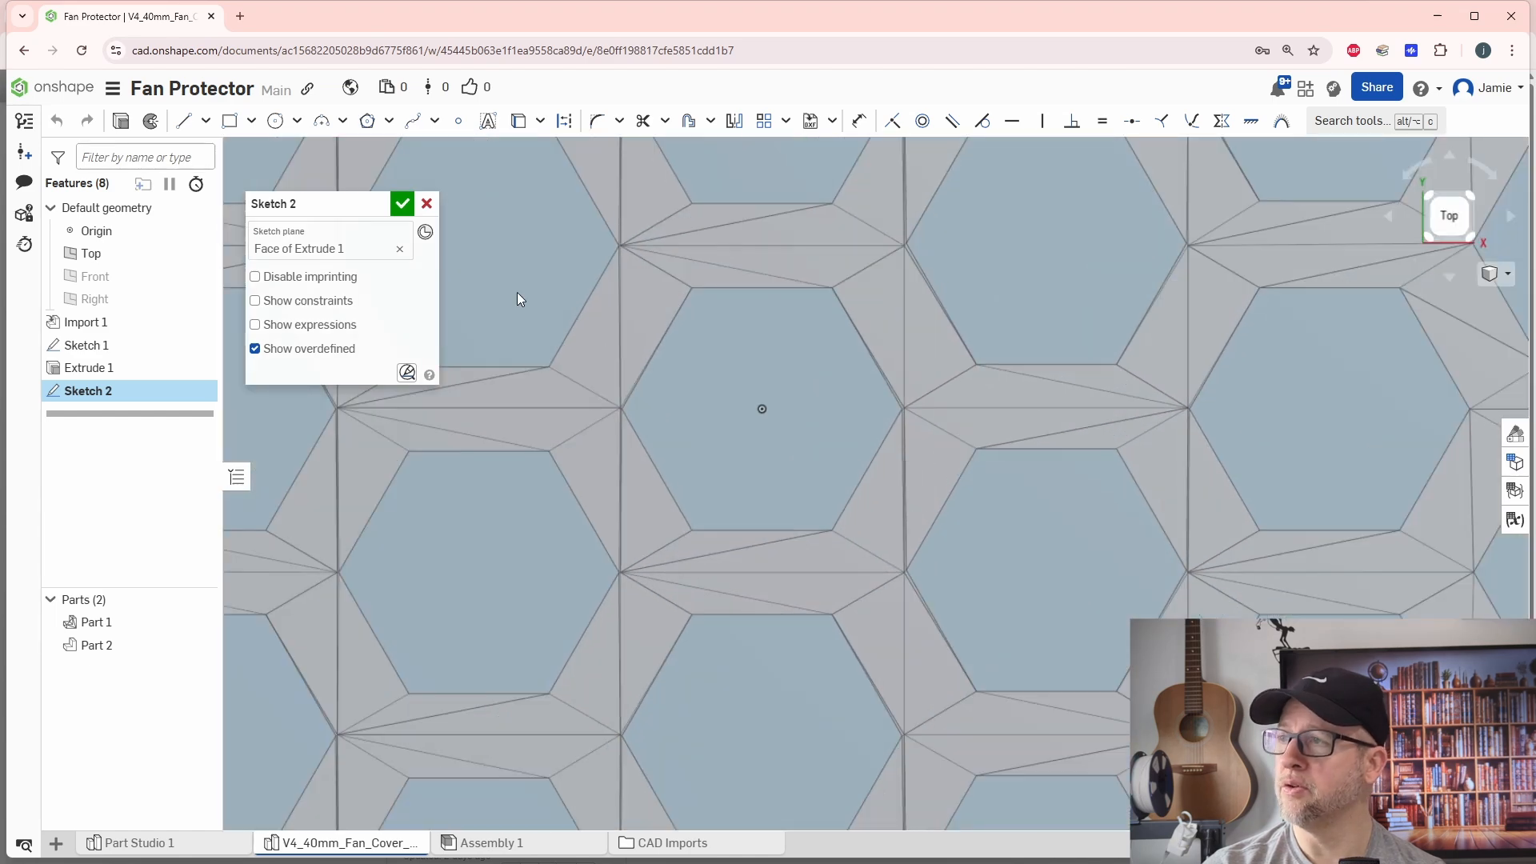
{"action": "left_click", "coordinate": [368, 121]}
{"action": "left_click", "coordinate": [762, 408]}
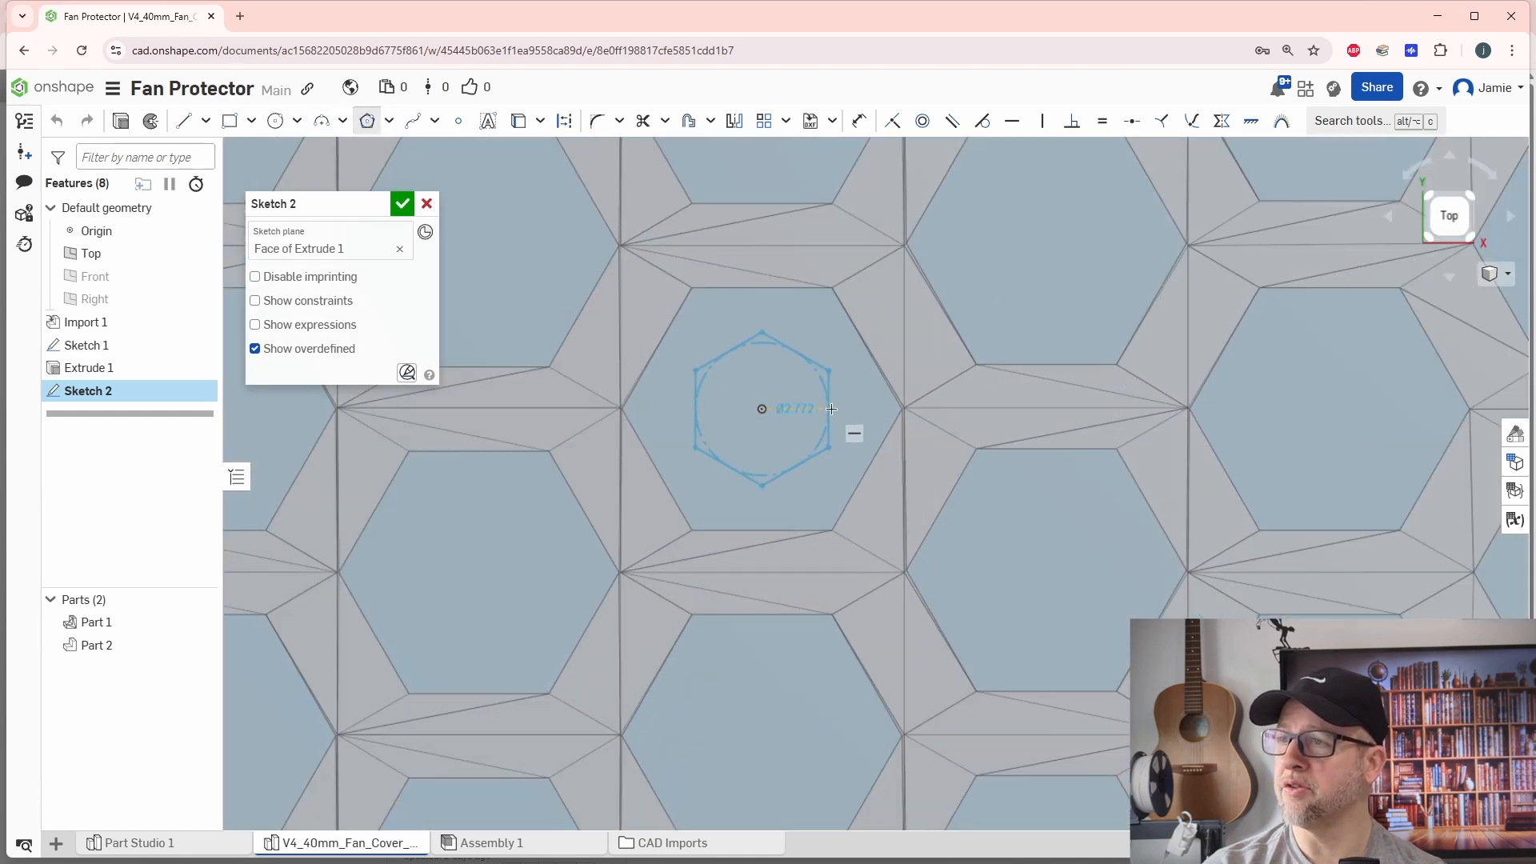
{"action": "left_click", "coordinate": [866, 462]}
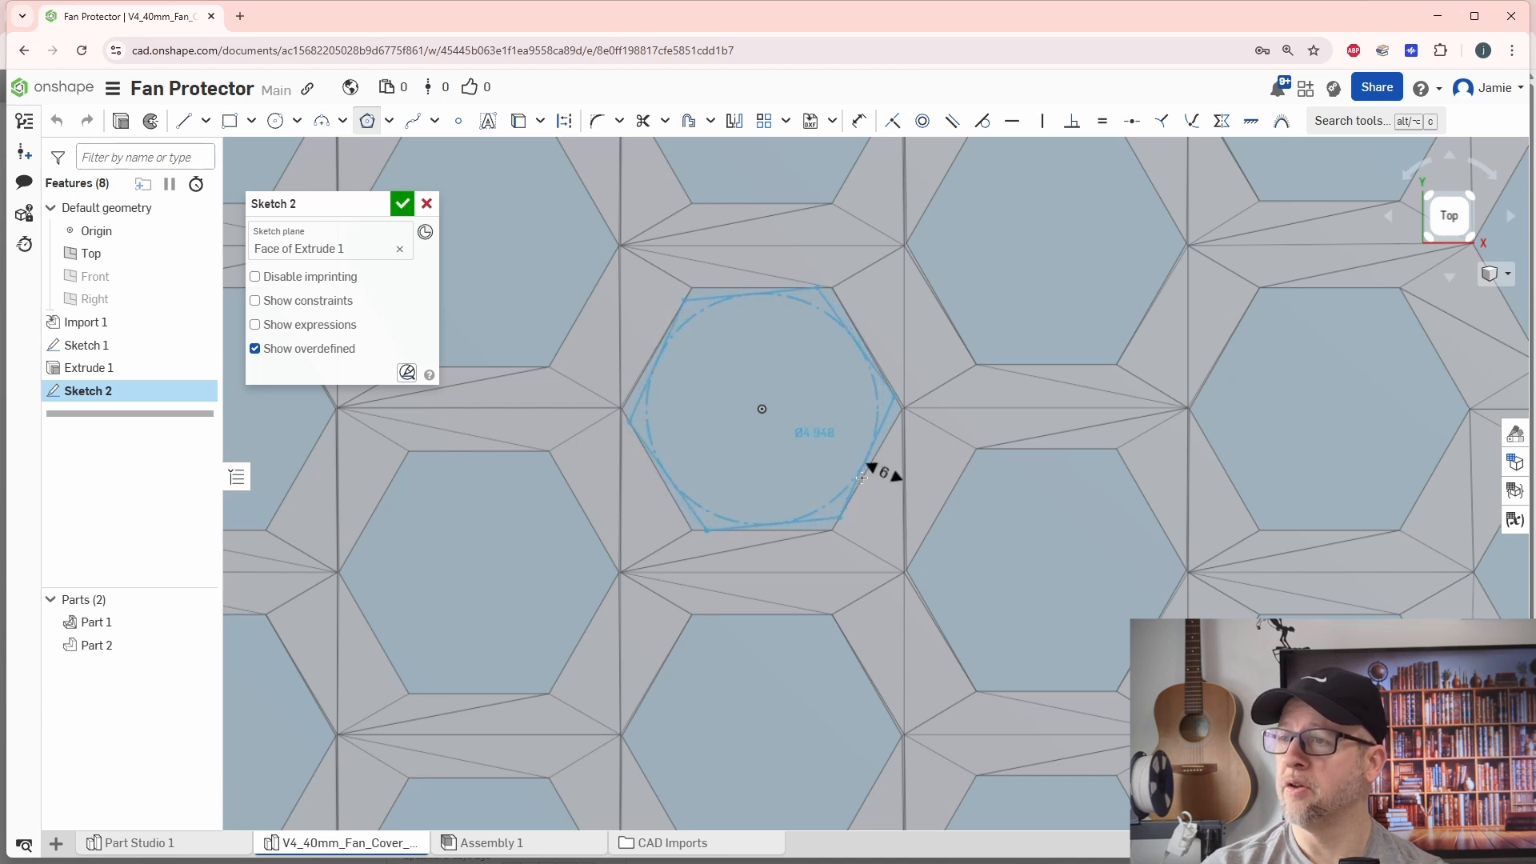
{"action": "left_click", "coordinate": [860, 477]}
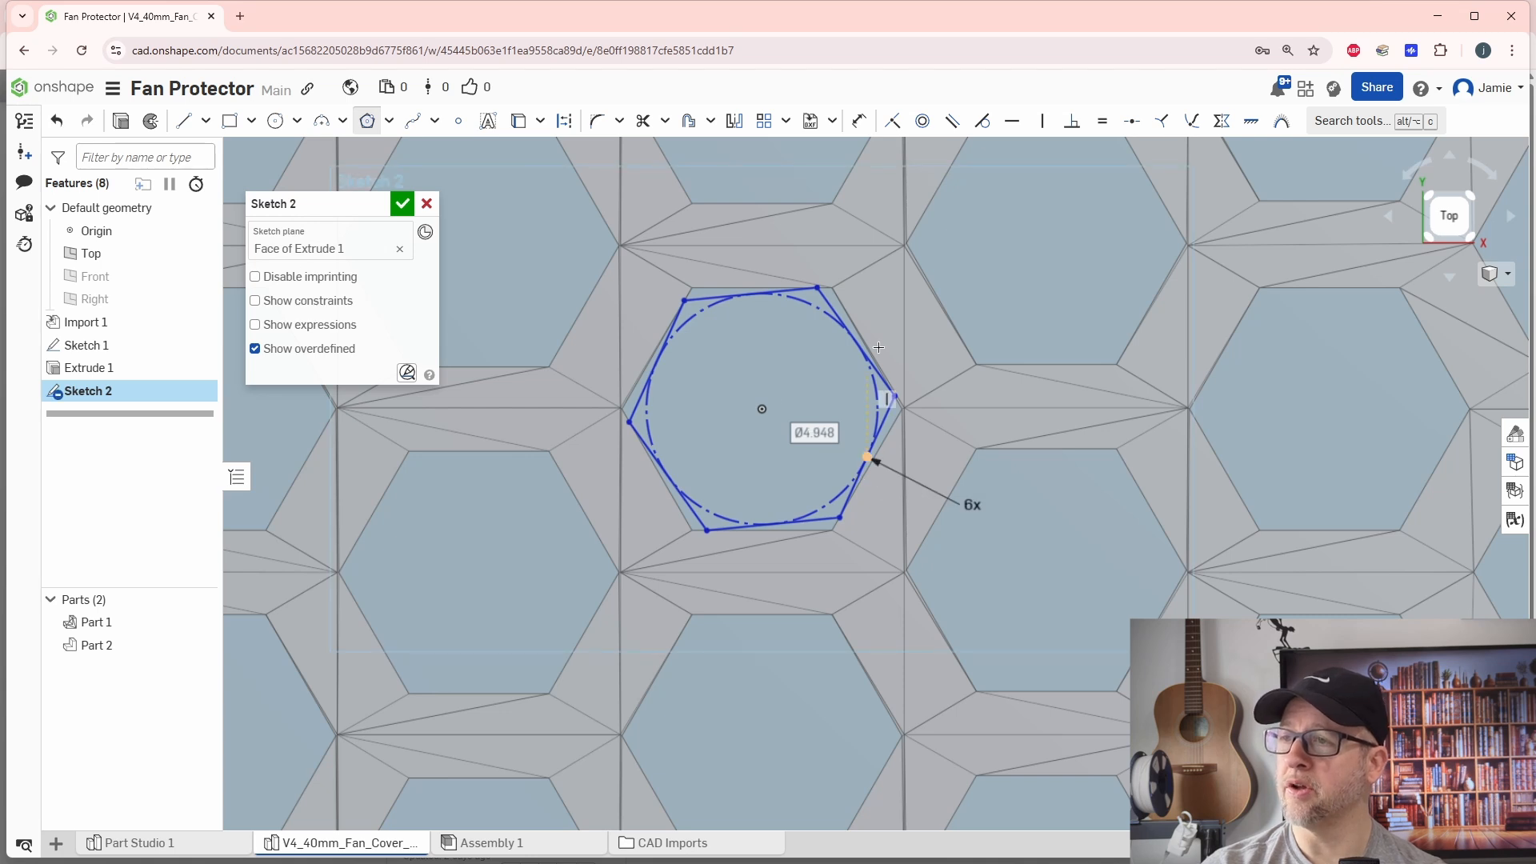
Step: Dimension the diameter of the polygon's construction circle, trying 6 mm and settling on 5 mm
{"action": "left_click", "coordinate": [858, 120]}
{"action": "left_click", "coordinate": [807, 305]}
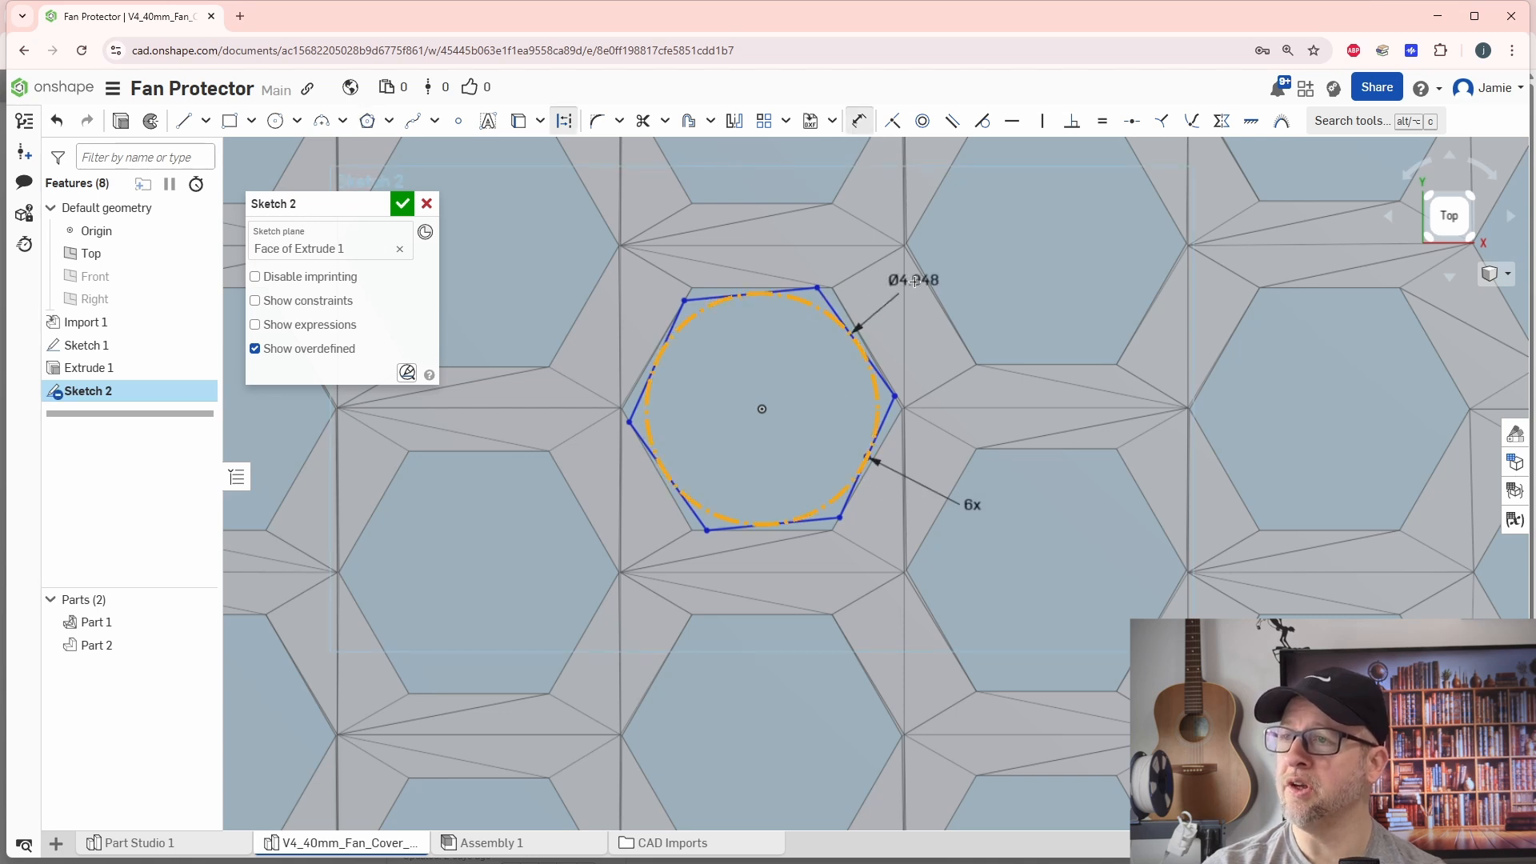
{"action": "left_click", "coordinate": [950, 266]}
{"action": "type", "text": "6"}
{"action": "key", "text": "Return"}
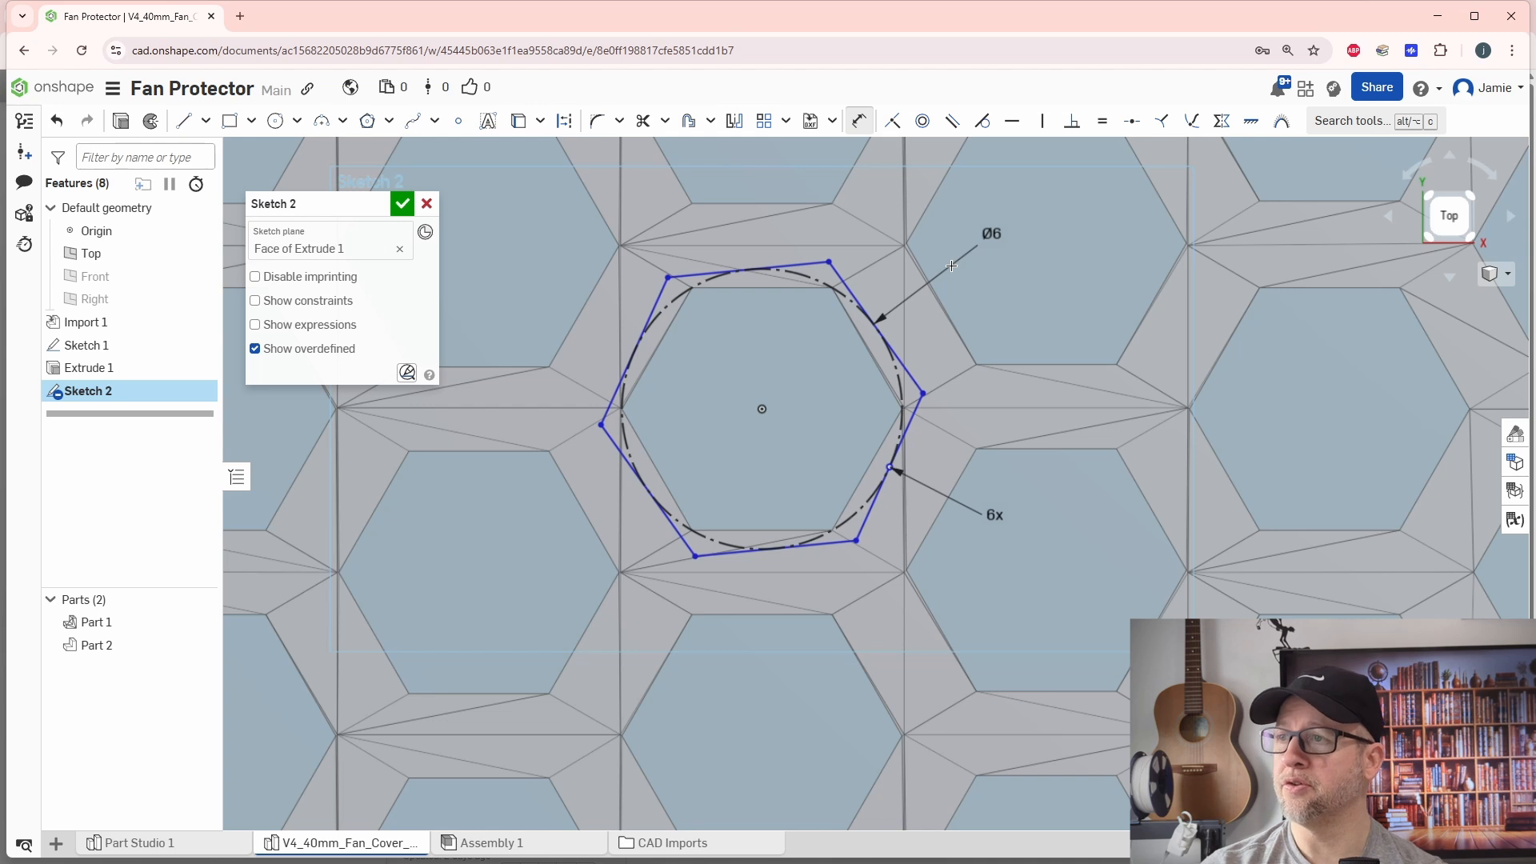
{"action": "double_click", "coordinate": [991, 233]}
{"action": "type", "text": "5"}
{"action": "key", "text": "Return"}
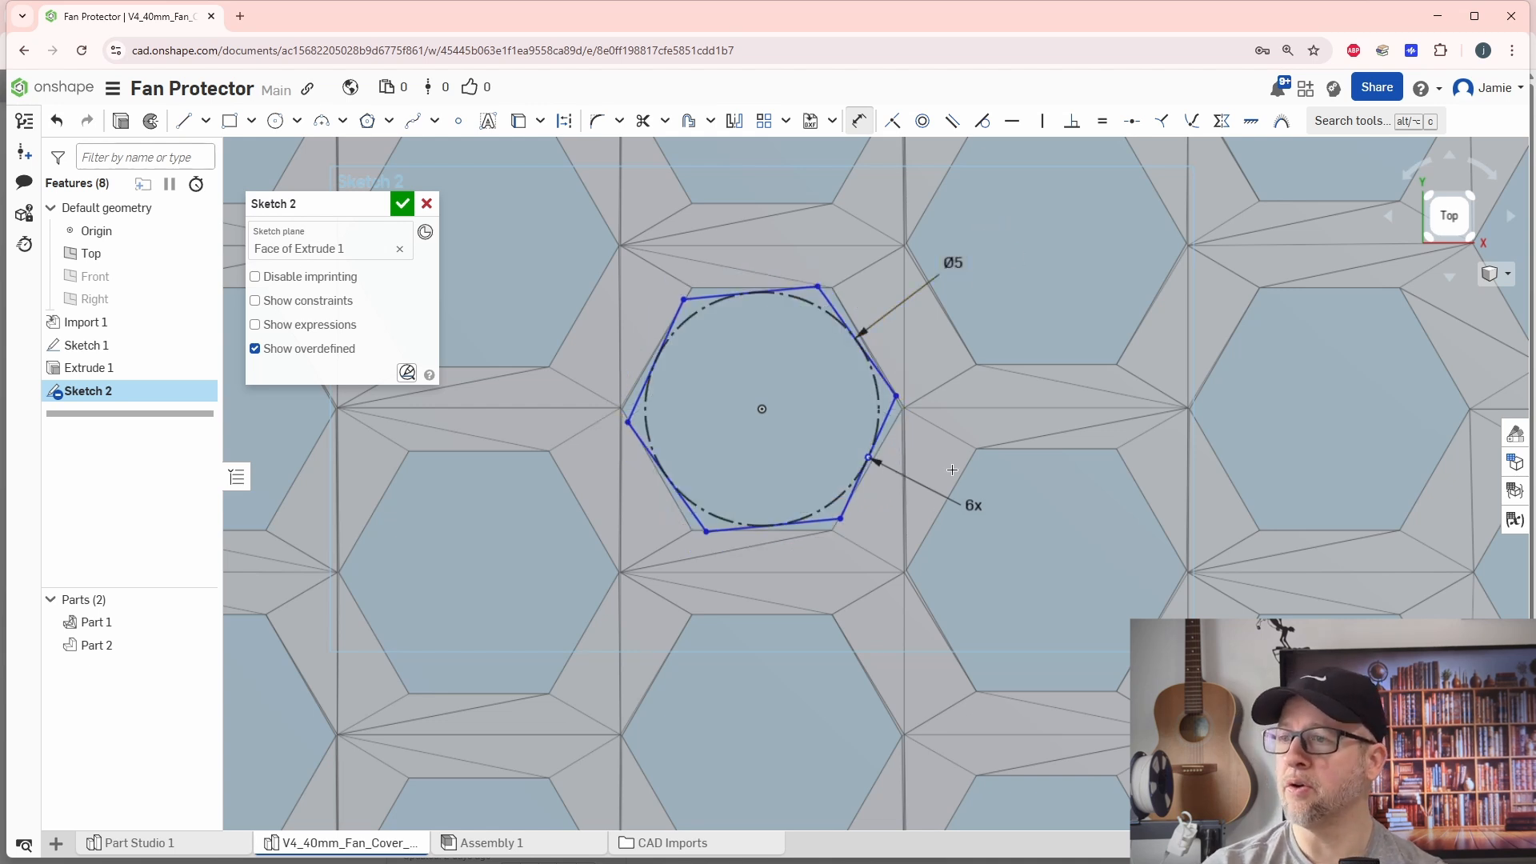
Step: Constrain the hexagon's lower edge to horizontal and accept the sketch
{"action": "left_click", "coordinate": [1012, 120]}
{"action": "left_click", "coordinate": [818, 530]}
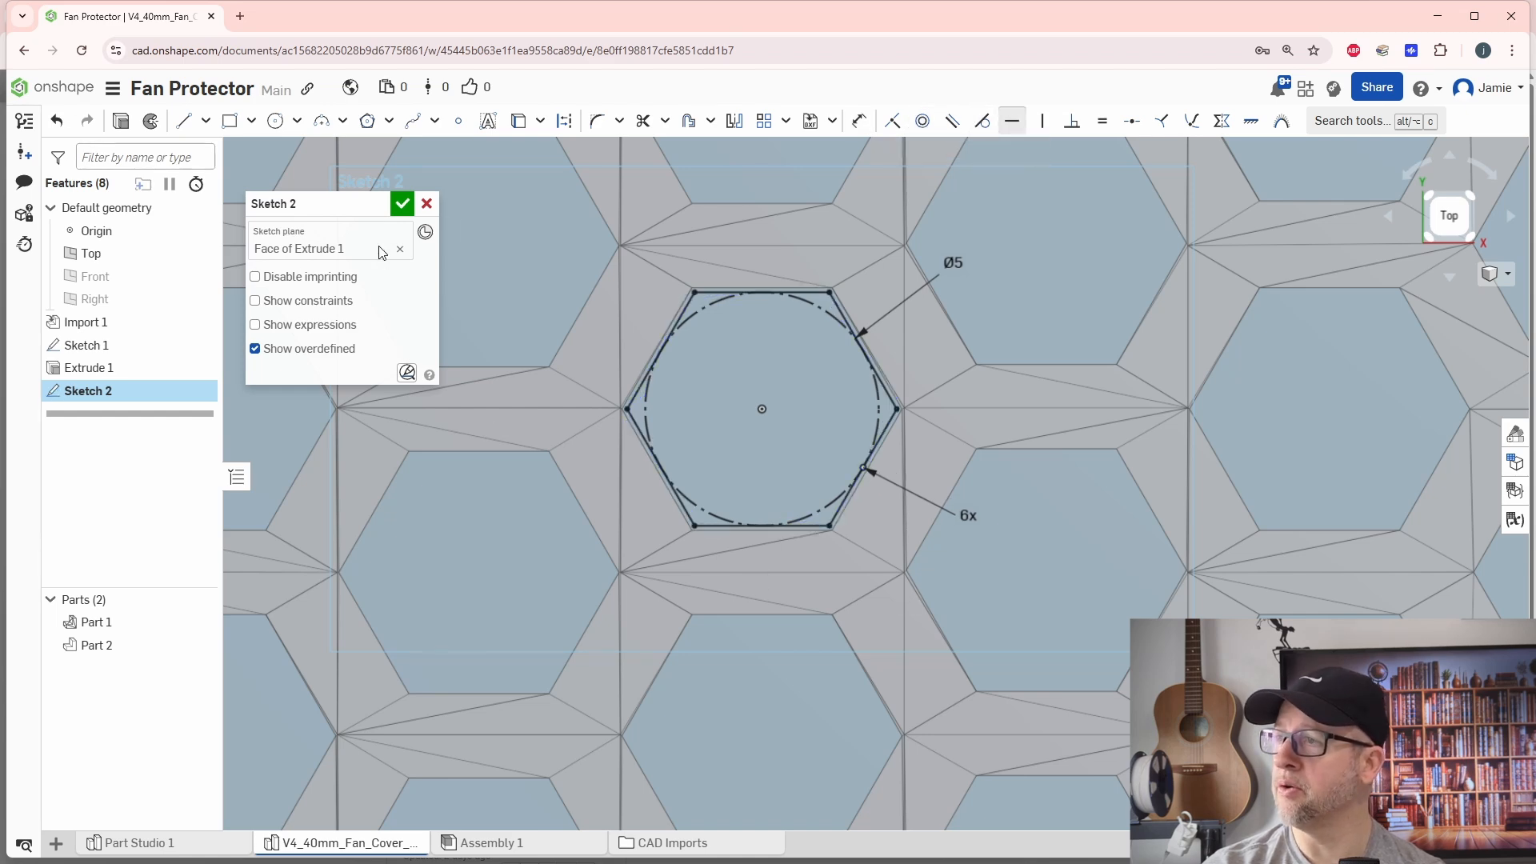
{"action": "scroll", "coordinate": [608, 539], "scroll_direction": "down", "scroll_amount": 3}
{"action": "left_click", "coordinate": [402, 203]}
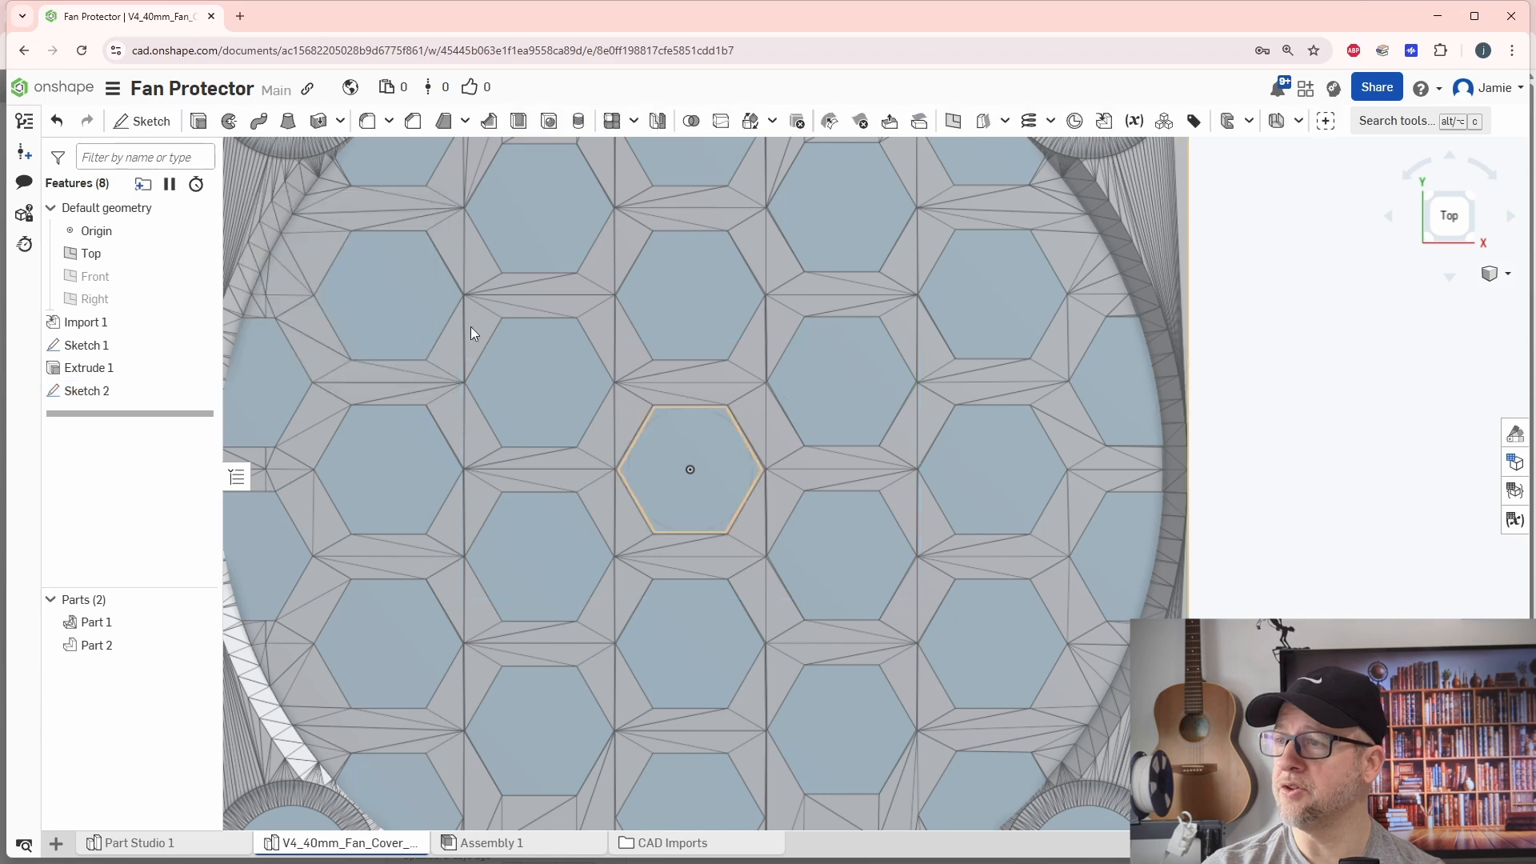
Step: Extrude the hexagon sketch region symmetrically to a depth of 10 mm as a new part
{"action": "scroll", "coordinate": [678, 526], "scroll_direction": "down", "scroll_amount": 5}
{"action": "mouse_move", "coordinate": [836, 472]}
{"action": "right_mouse_down"}
{"action": "mouse_move", "coordinate": [792, 519]}
{"action": "mouse_move", "coordinate": [808, 511]}
{"action": "right_mouse_up"}
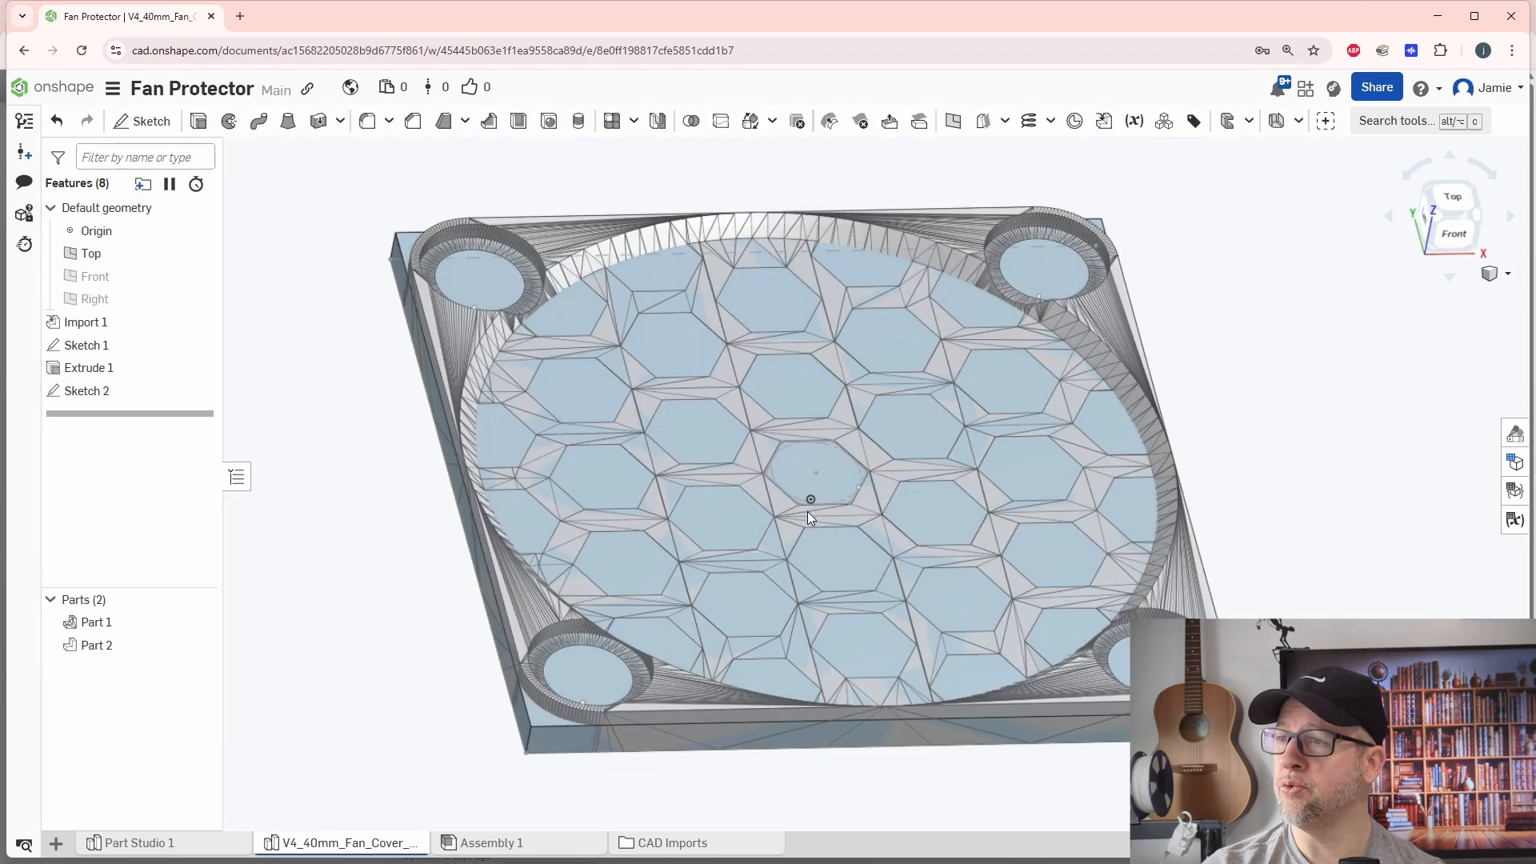
{"action": "left_click", "coordinate": [200, 122]}
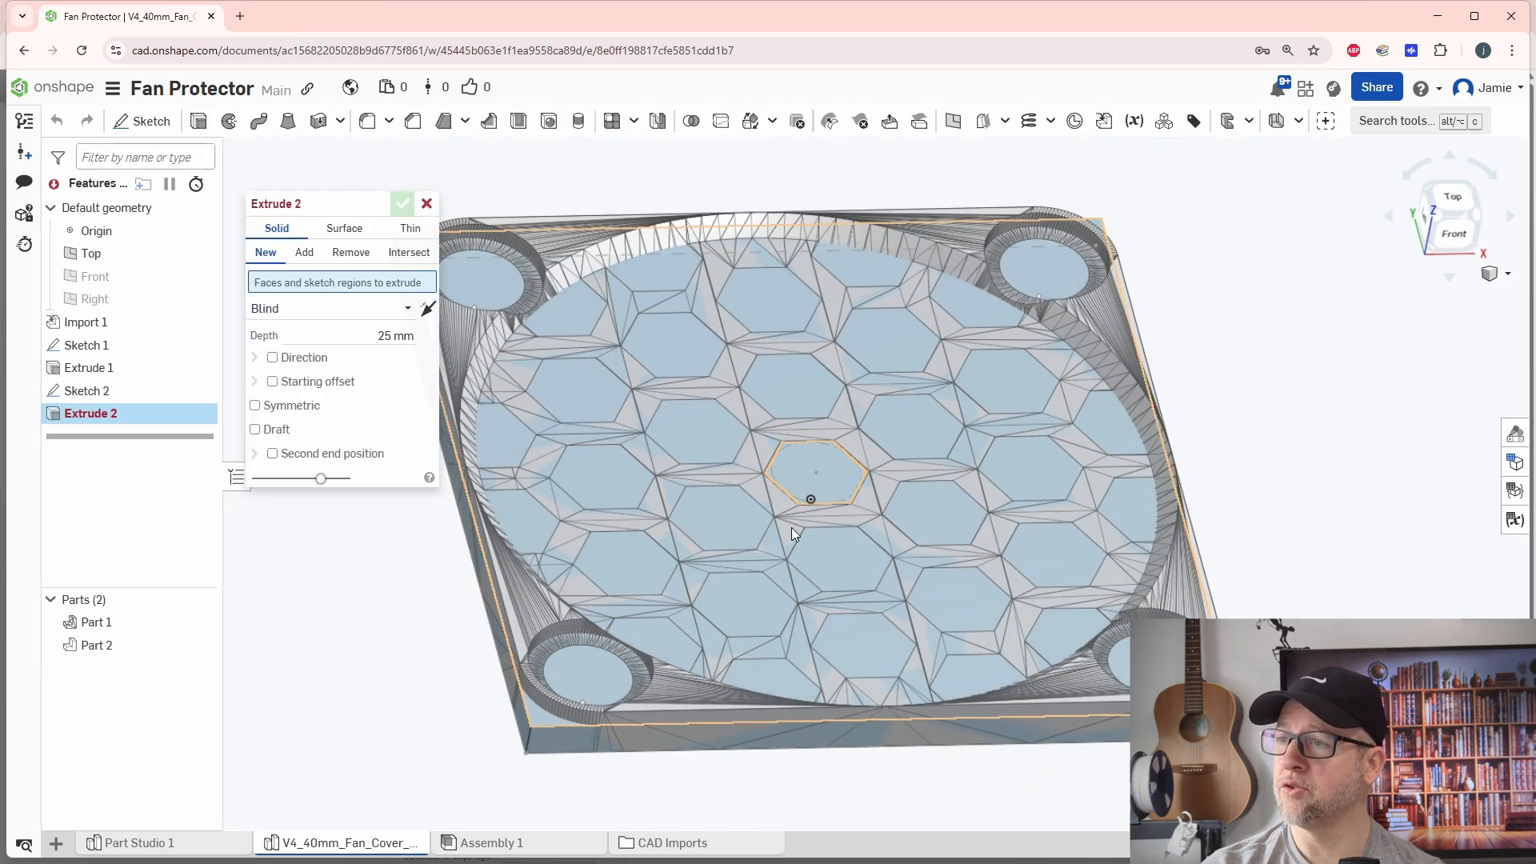
{"action": "left_click", "coordinate": [812, 473]}
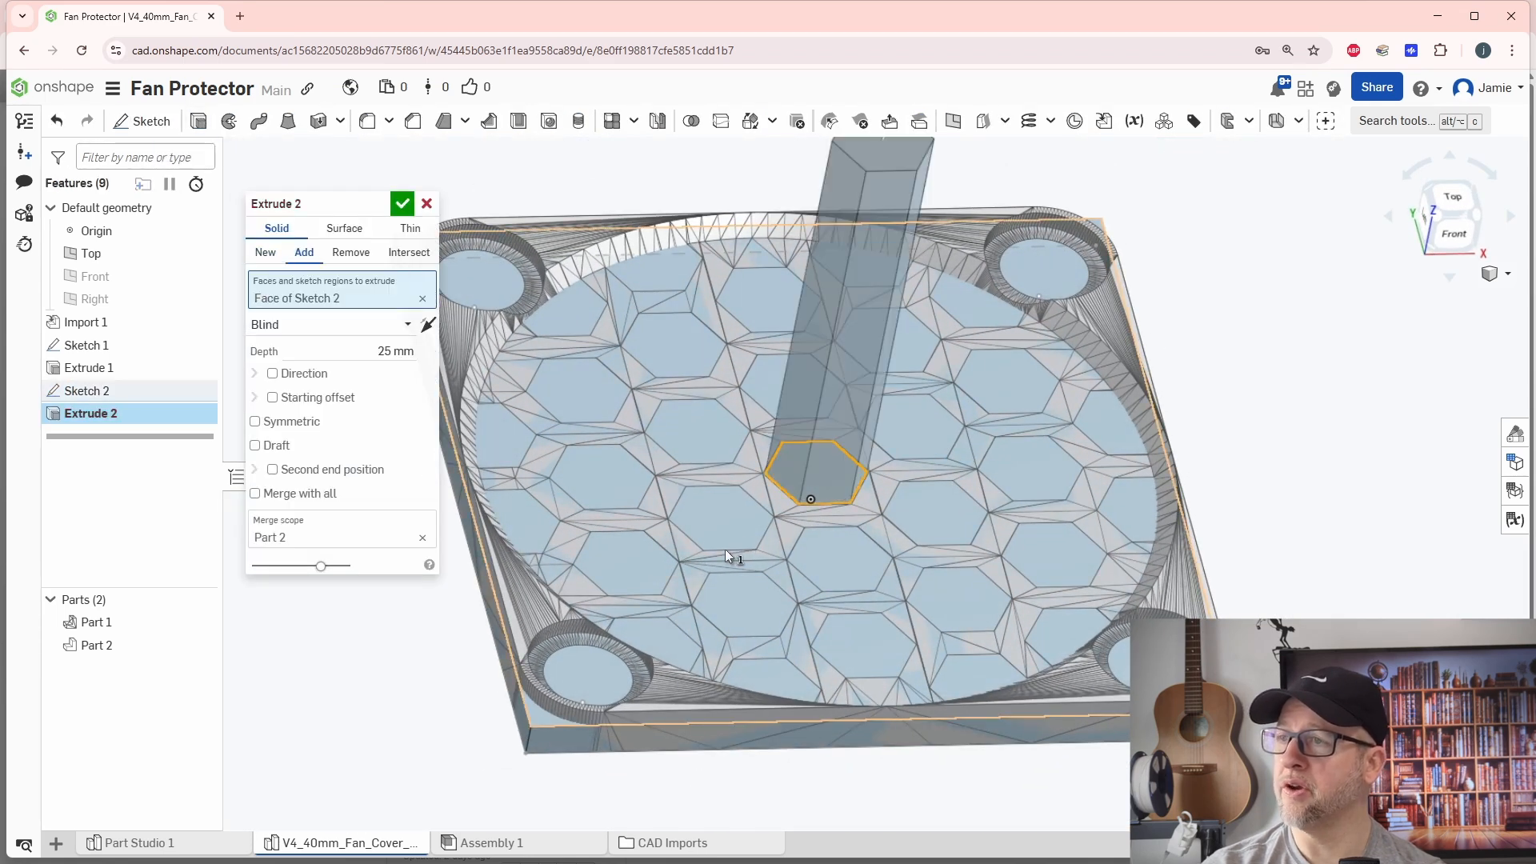
{"action": "left_click", "coordinate": [255, 422]}
{"action": "left_click", "coordinate": [358, 352]}
{"action": "type", "text": "10"}
{"action": "key", "text": "Return"}
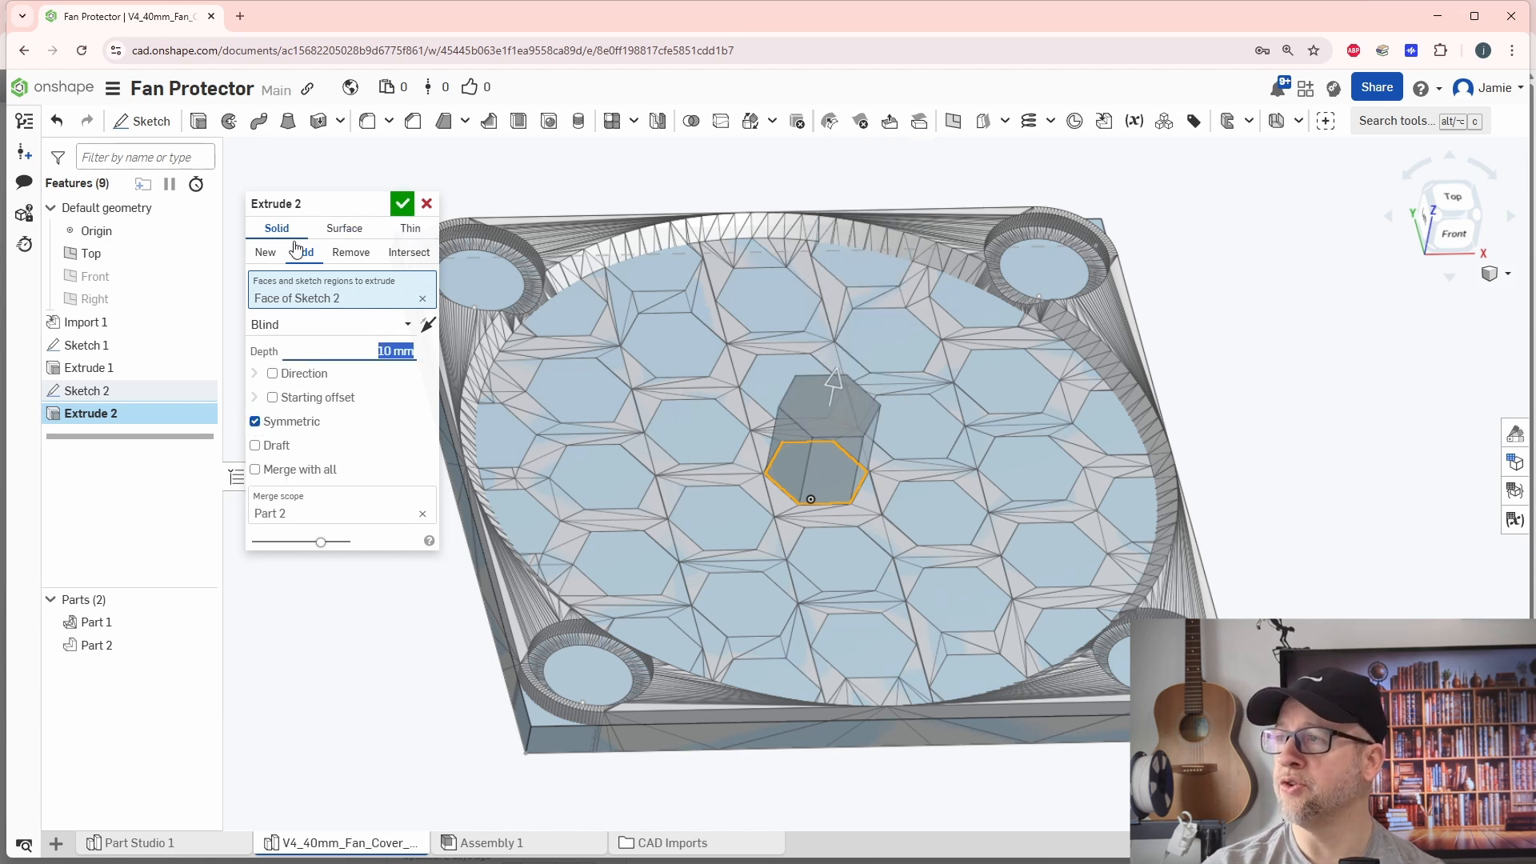
{"action": "left_click", "coordinate": [265, 252]}
{"action": "left_click", "coordinate": [403, 204]}
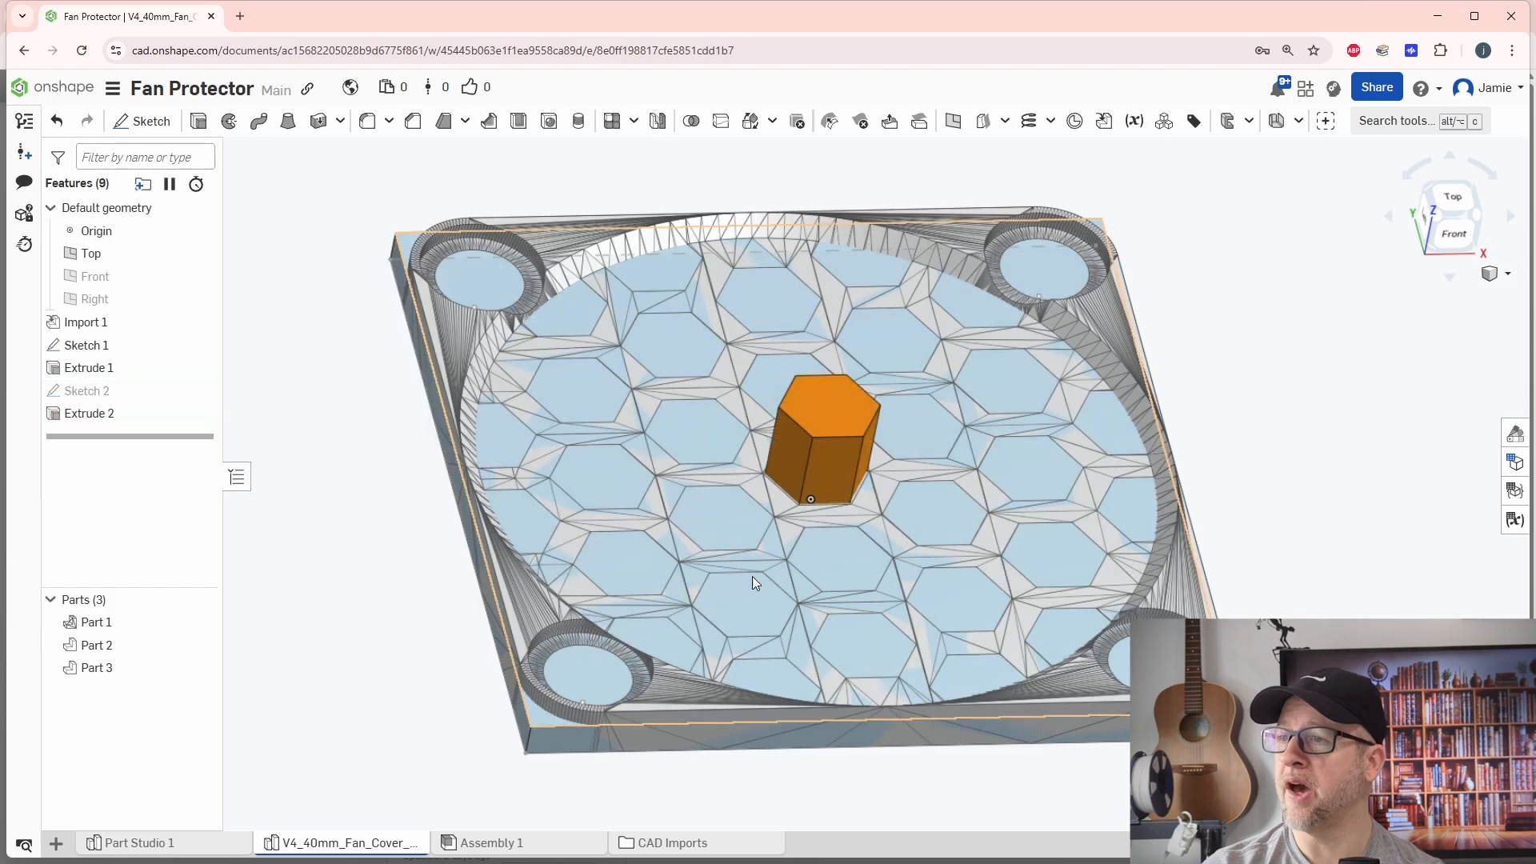
Step: Translate the hexagonal prism 7 mm along Y with a Translate by XYZ transform
{"action": "right_click_drag", "start_coordinate": [751, 576], "coordinate": [733, 702]}
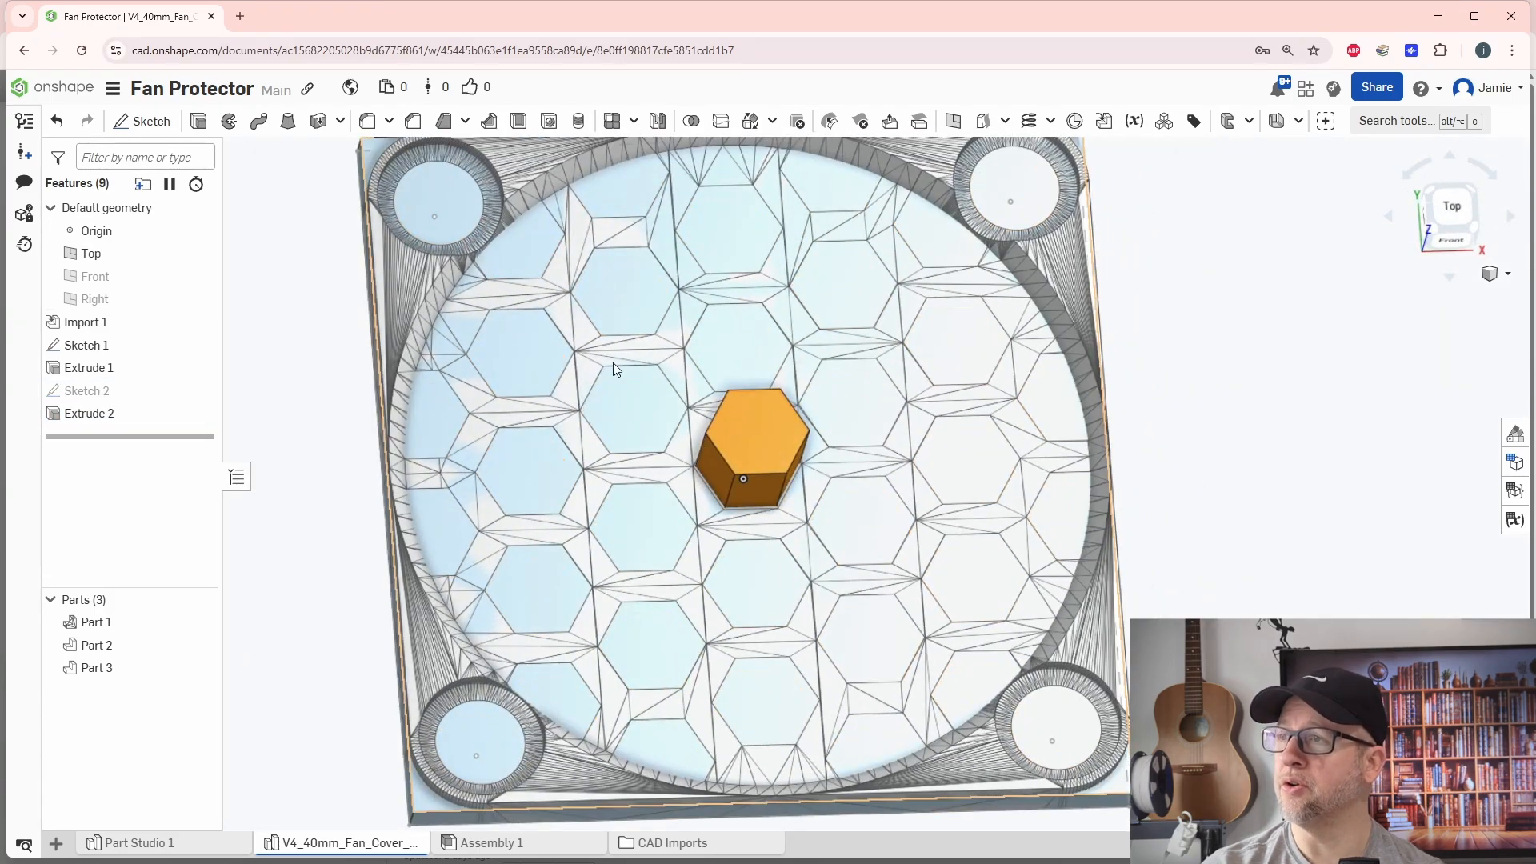
{"action": "scroll", "coordinate": [611, 336], "scroll_direction": "up", "scroll_amount": 2}
{"action": "left_click", "coordinate": [748, 124]}
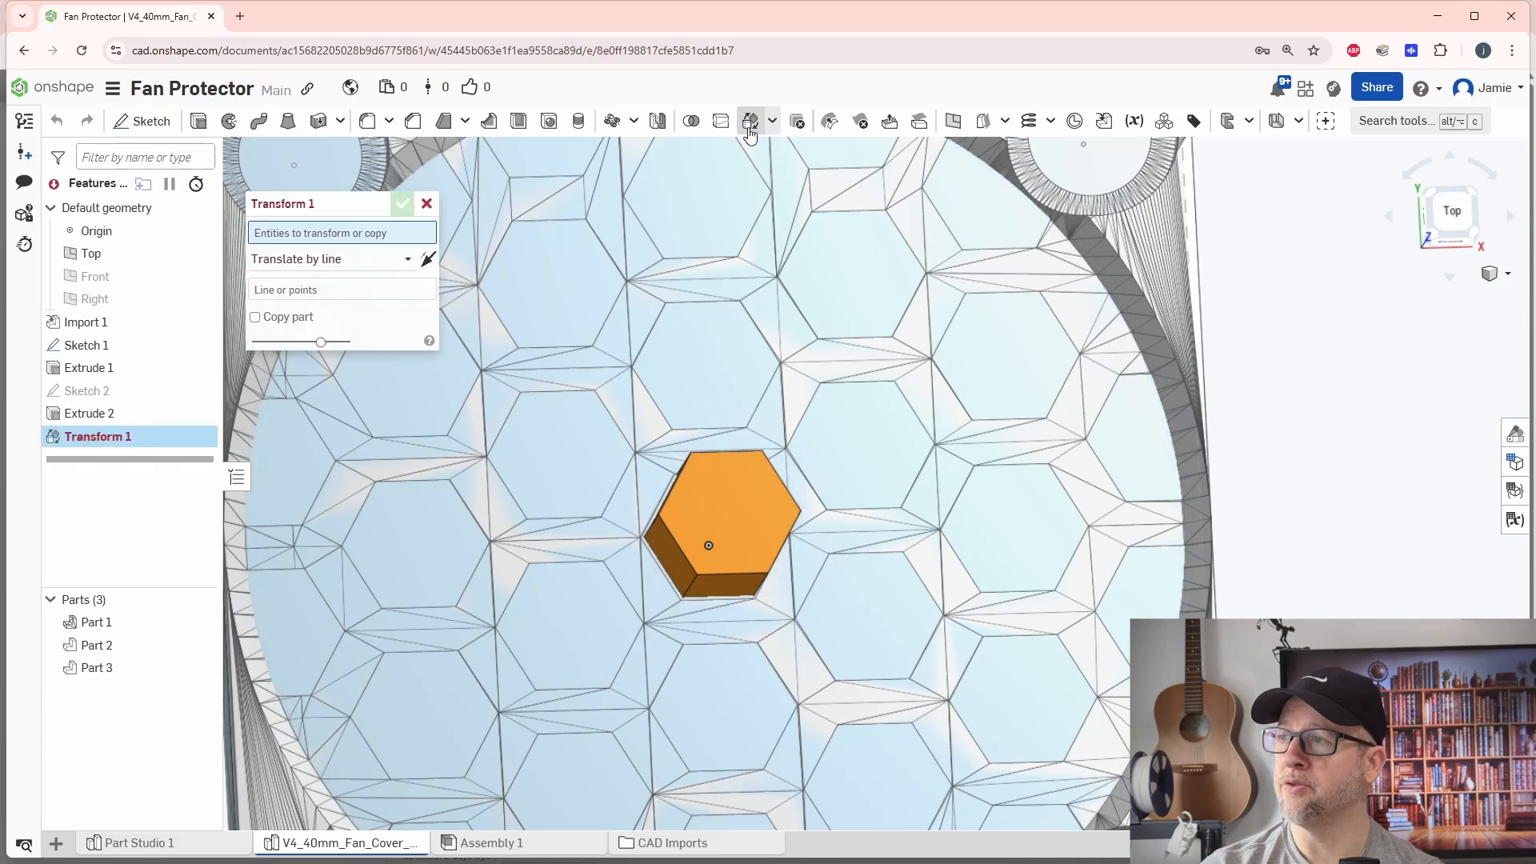
{"action": "left_click", "coordinate": [767, 512]}
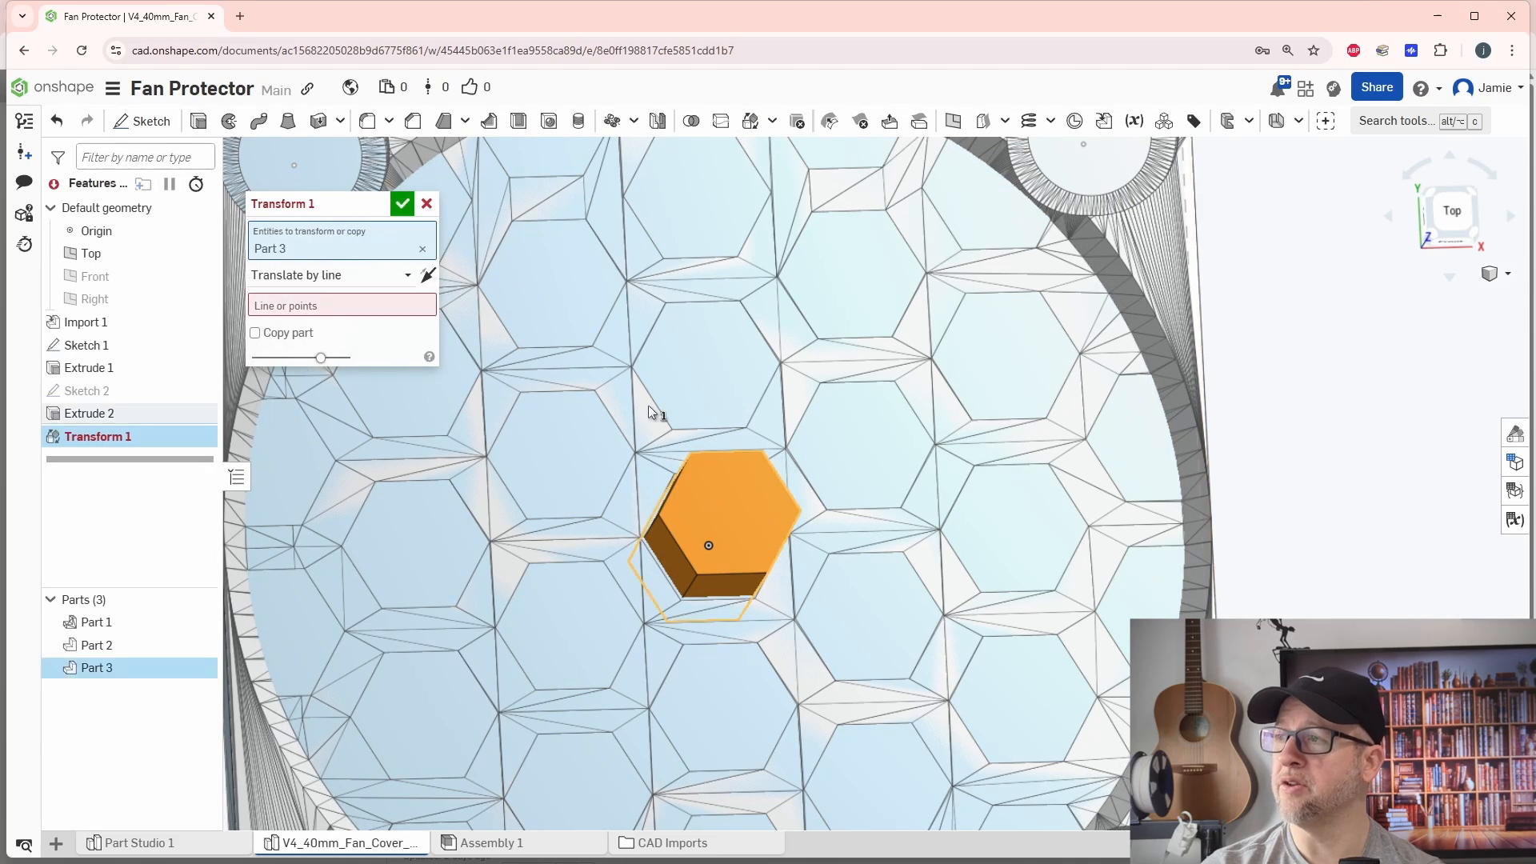
{"action": "left_click", "coordinate": [332, 275]}
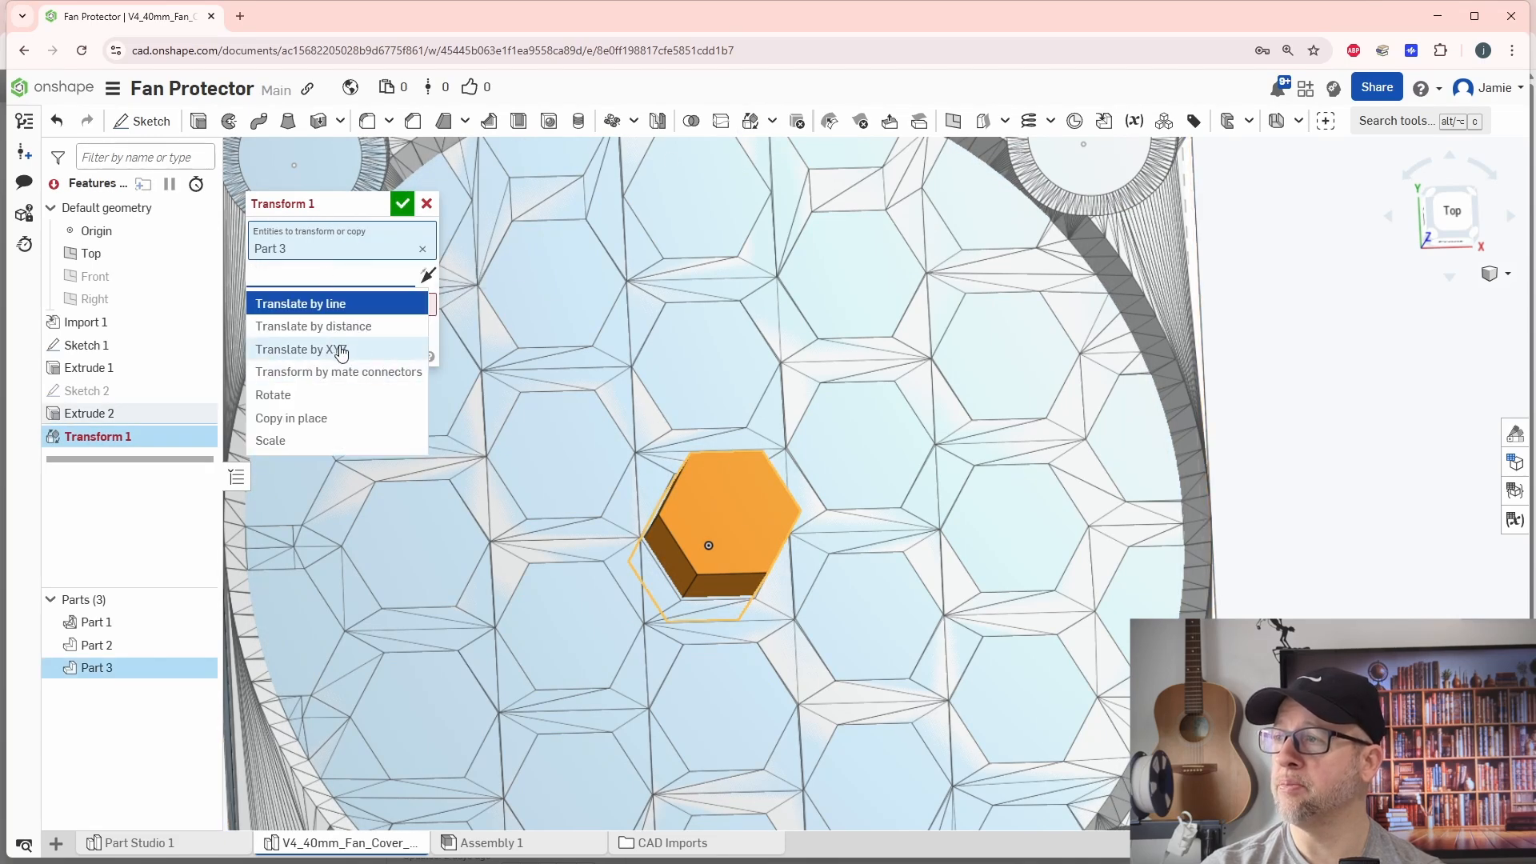
{"action": "left_click", "coordinate": [341, 349]}
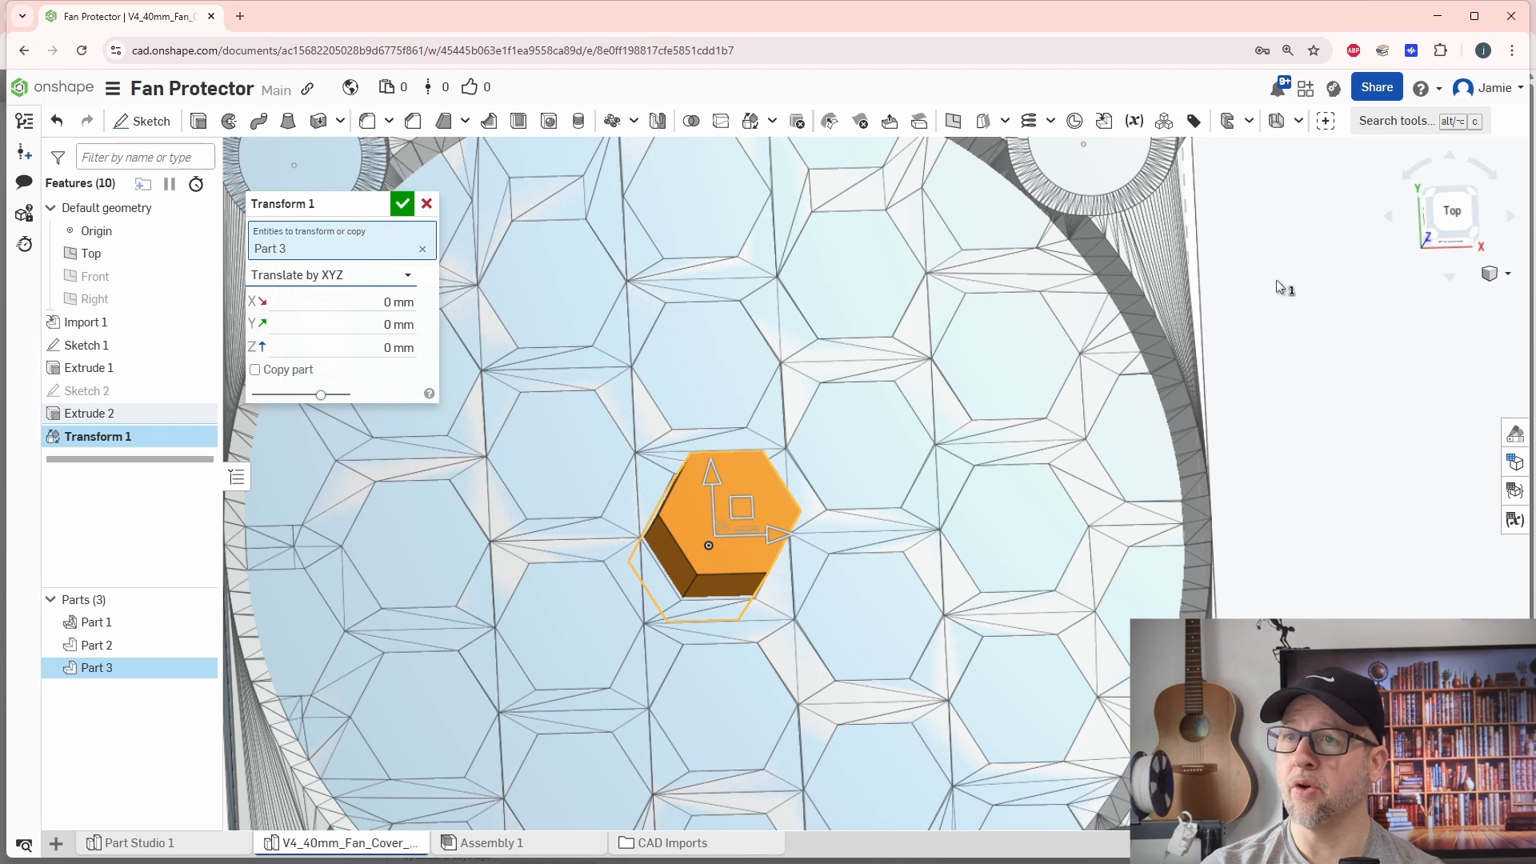
{"action": "left_click", "coordinate": [330, 325]}
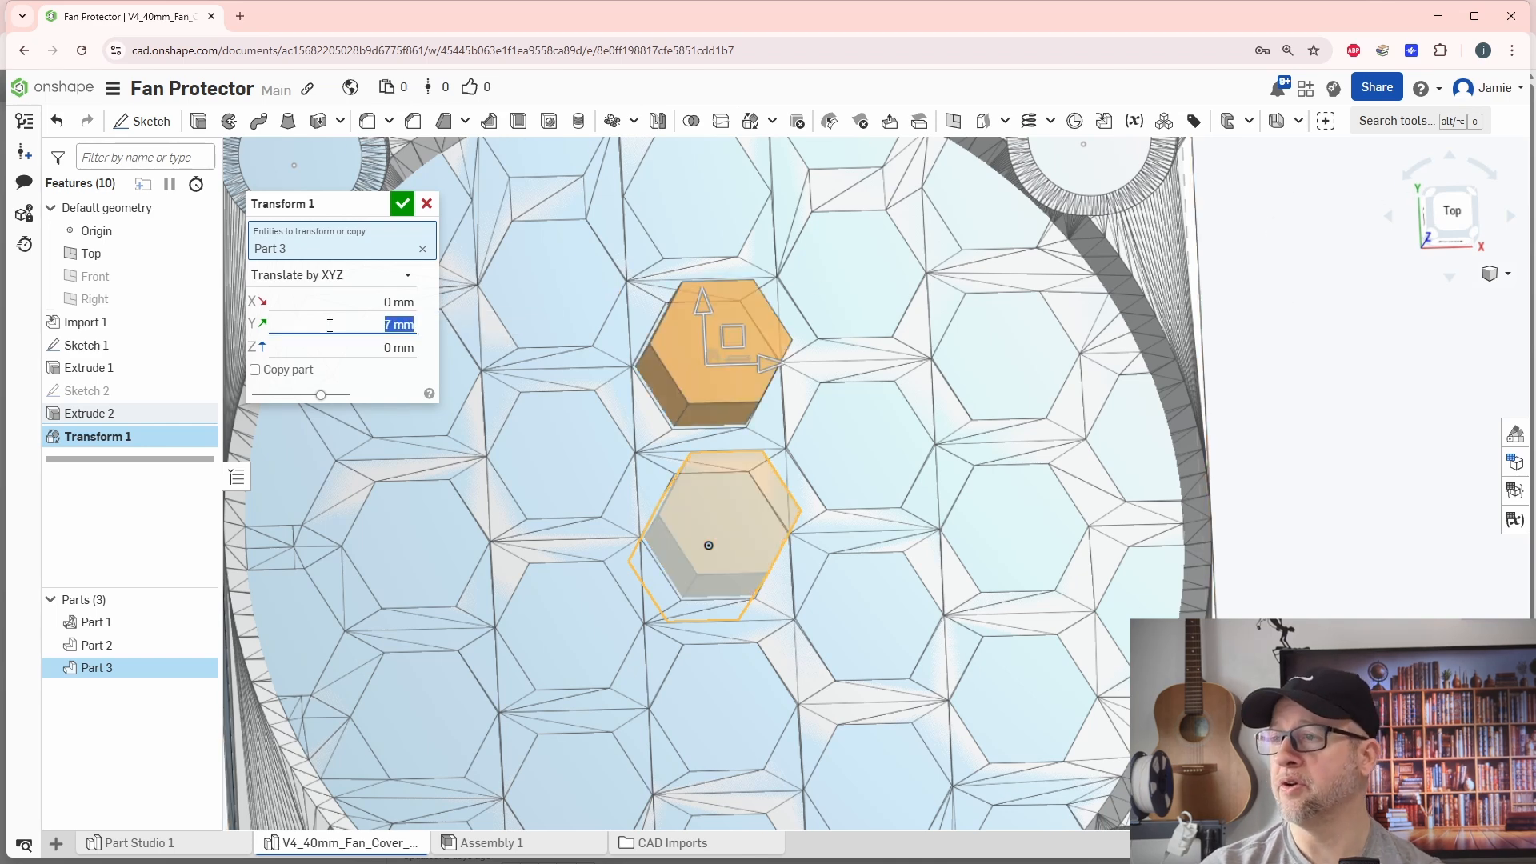
{"action": "left_click", "coordinate": [402, 204]}
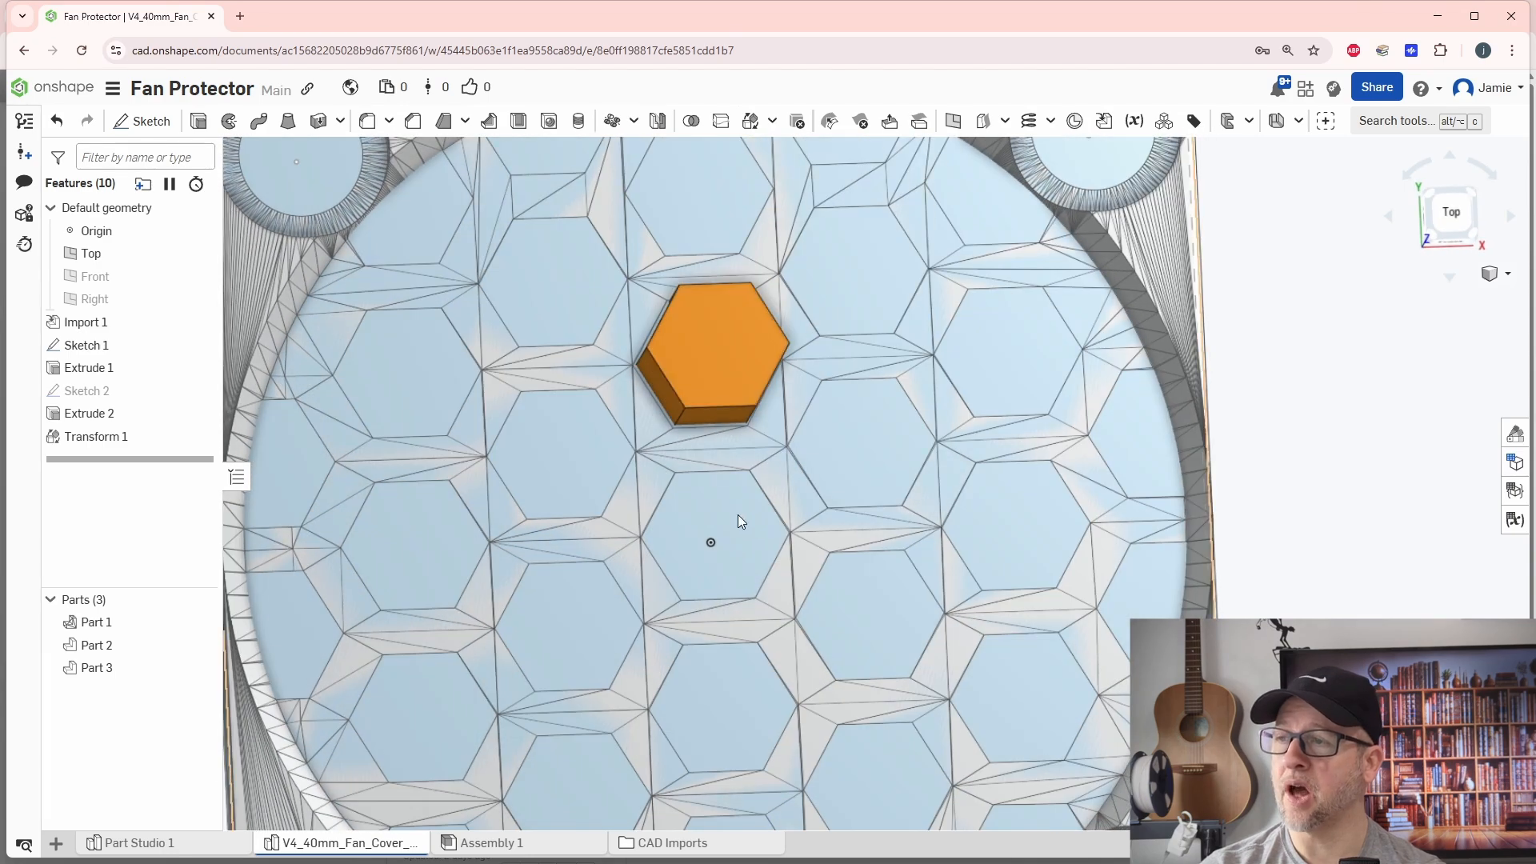
Step: Edit the transform so that it copies the hexagonal prism instead of moving it
{"action": "double_click", "coordinate": [136, 438]}
{"action": "left_click", "coordinate": [254, 370]}
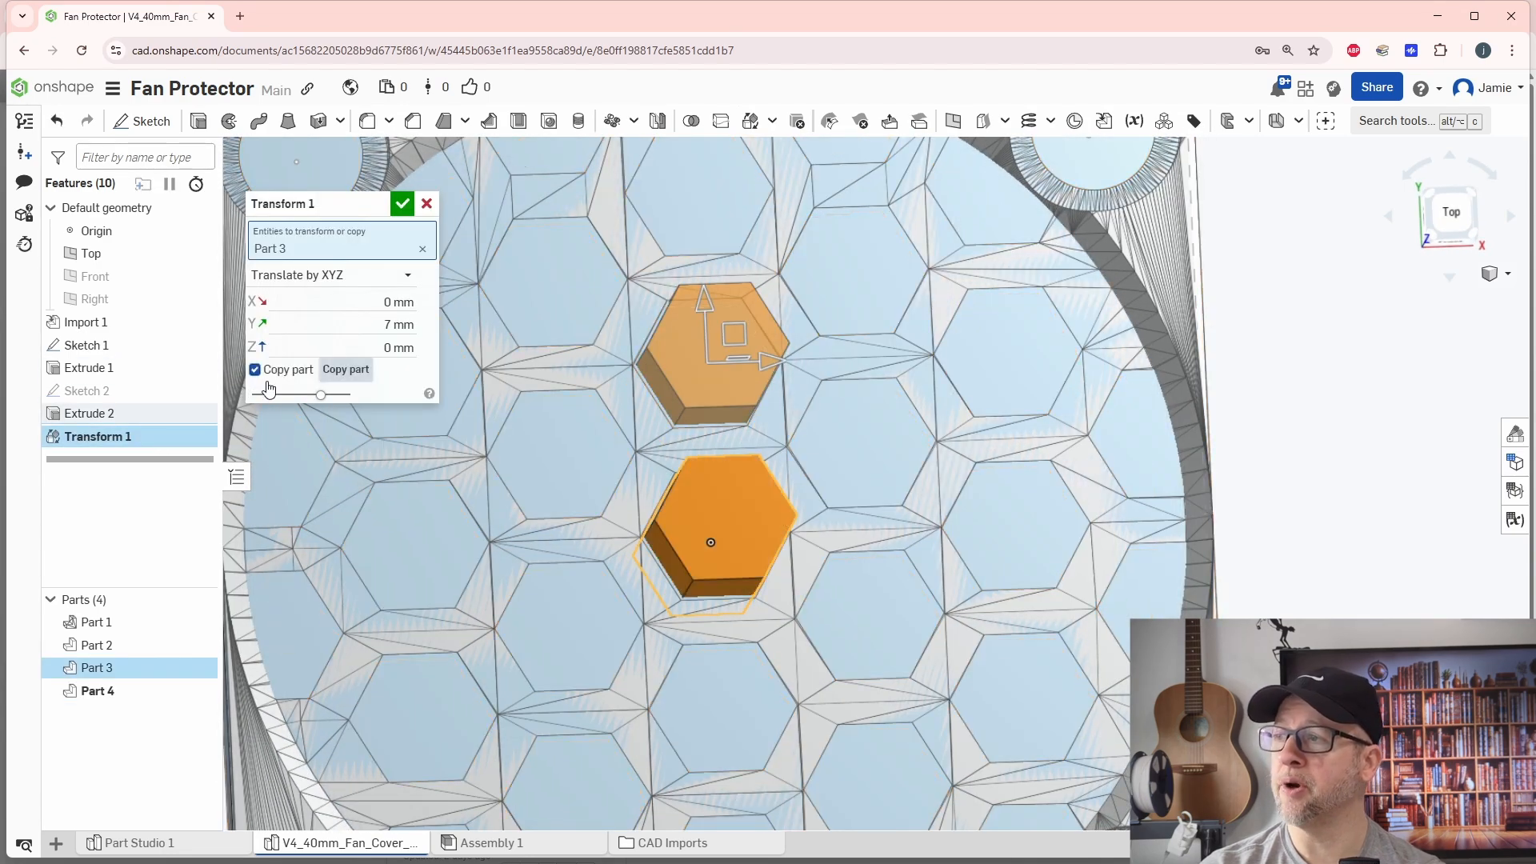
{"action": "left_click", "coordinate": [403, 203]}
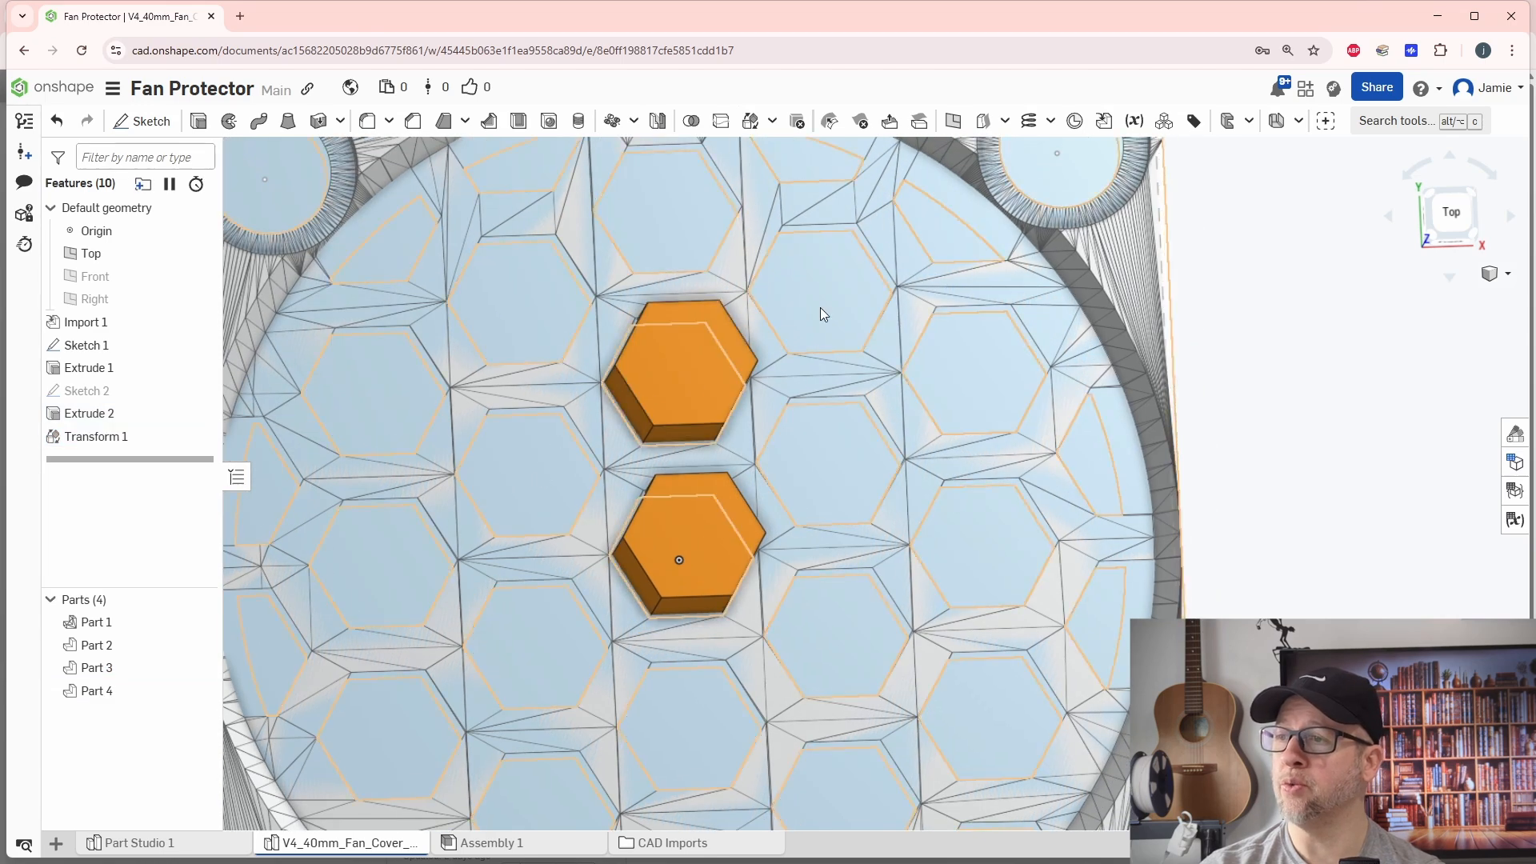
Step: Reopen the prism's transform, cancel the edit, and undo the transform
{"action": "middle_click_drag", "start_coordinate": [621, 439], "coordinate": [673, 531]}
{"action": "scroll", "coordinate": [673, 531], "scroll_direction": "down", "scroll_amount": 2}
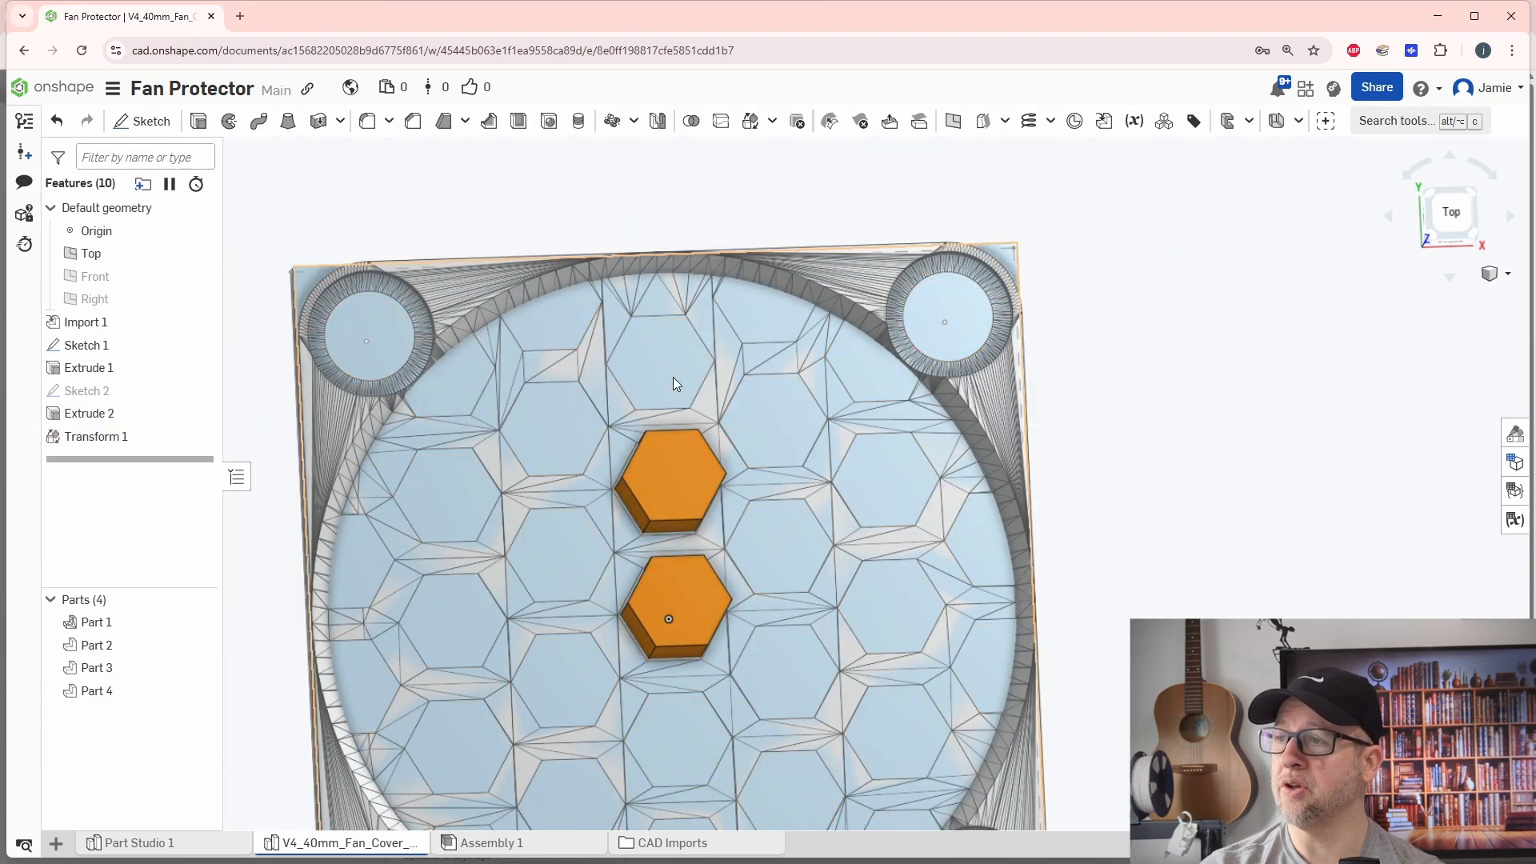
{"action": "double_click", "coordinate": [109, 438]}
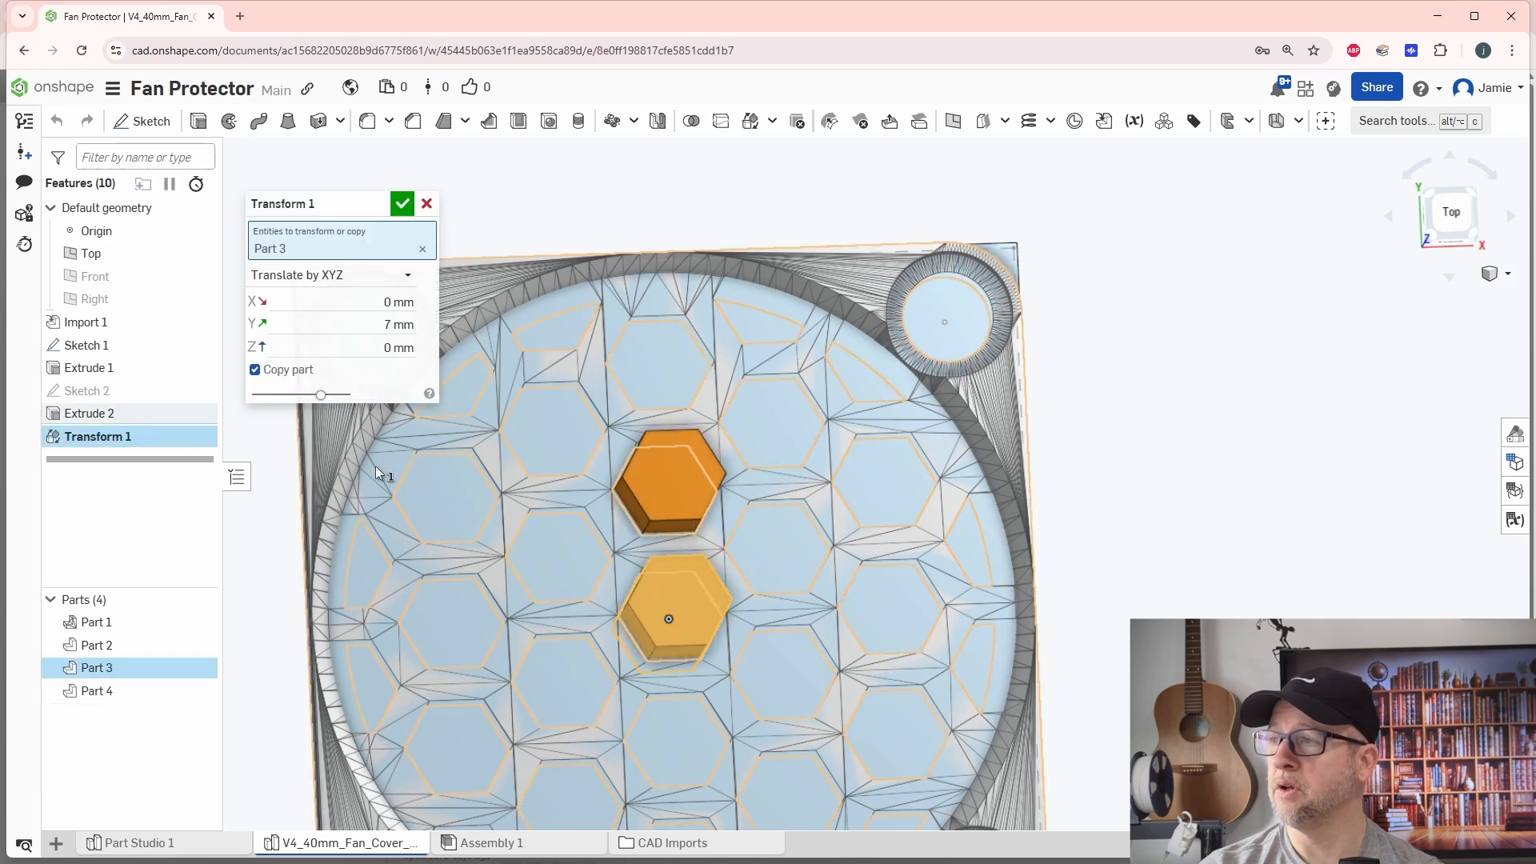
{"action": "left_click", "coordinate": [429, 201]}
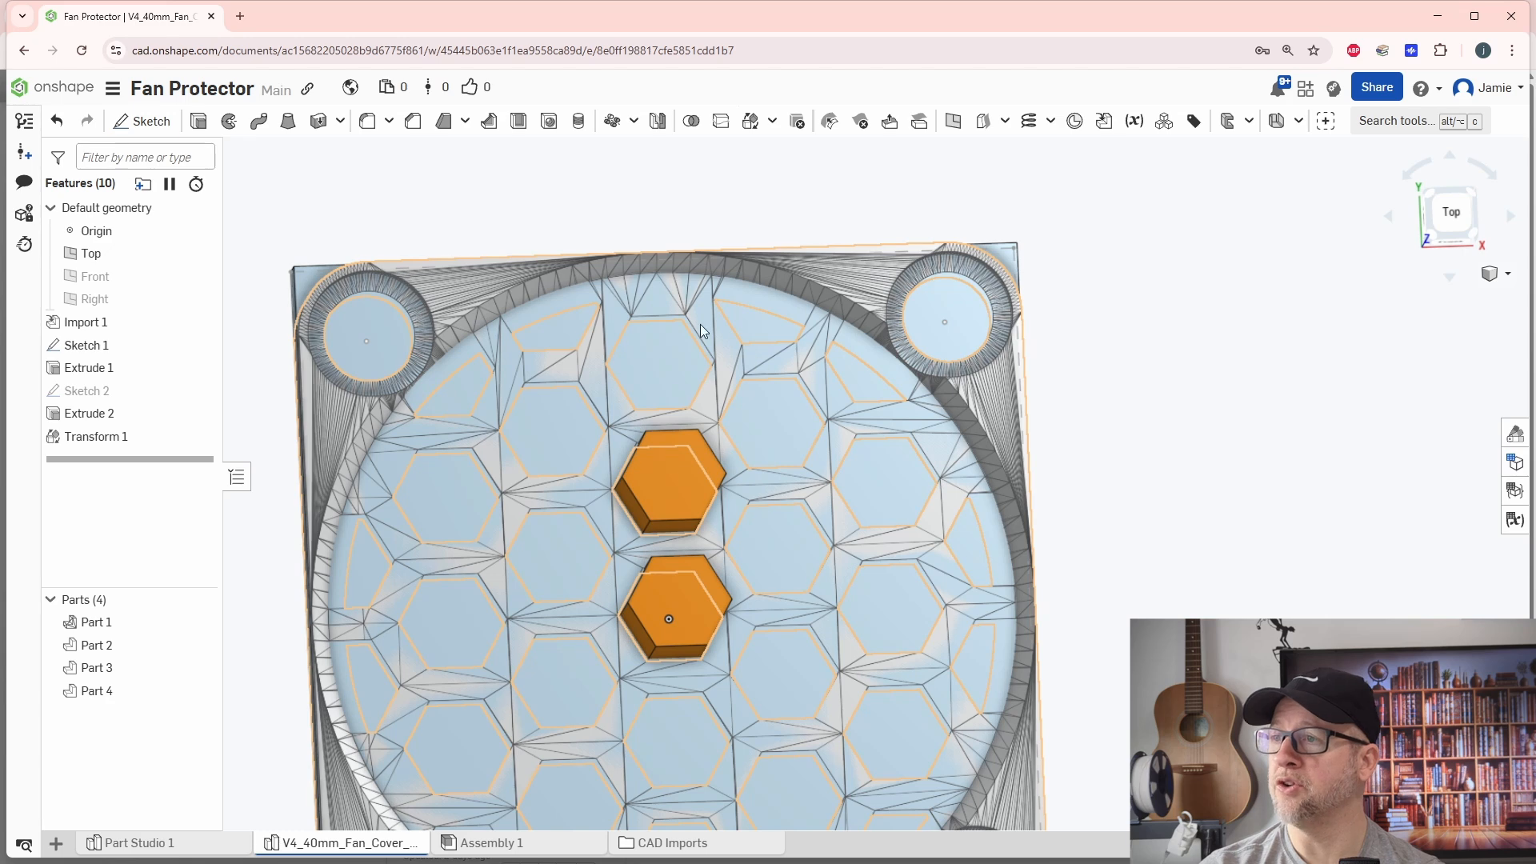
{"action": "middle_click_drag", "start_coordinate": [776, 526], "coordinate": [866, 452]}
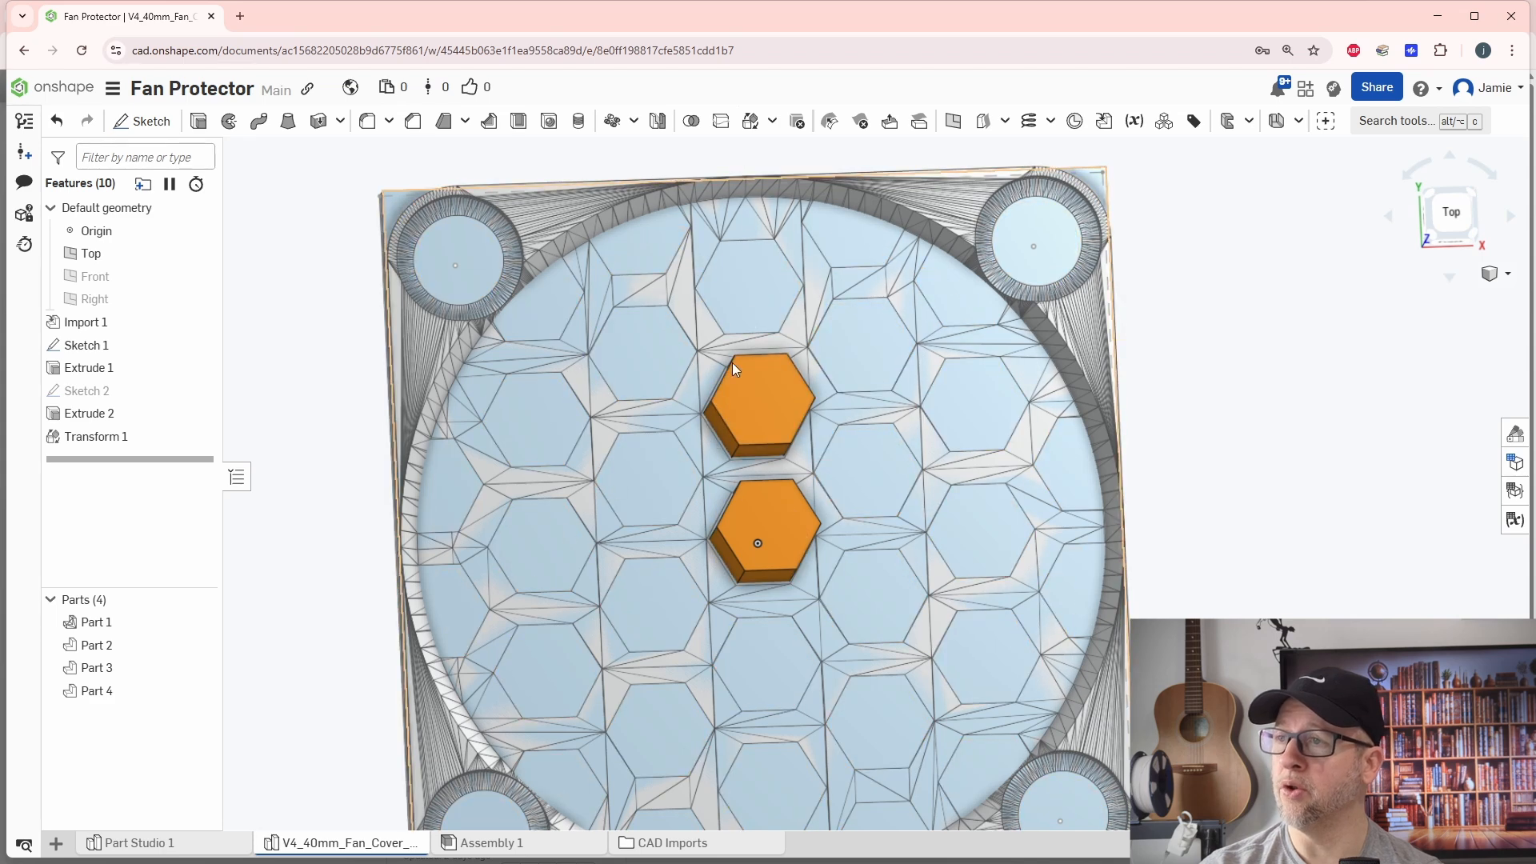
{"action": "middle_click_drag", "start_coordinate": [732, 363], "coordinate": [722, 448]}
{"action": "key", "text": "ctrl+z"}
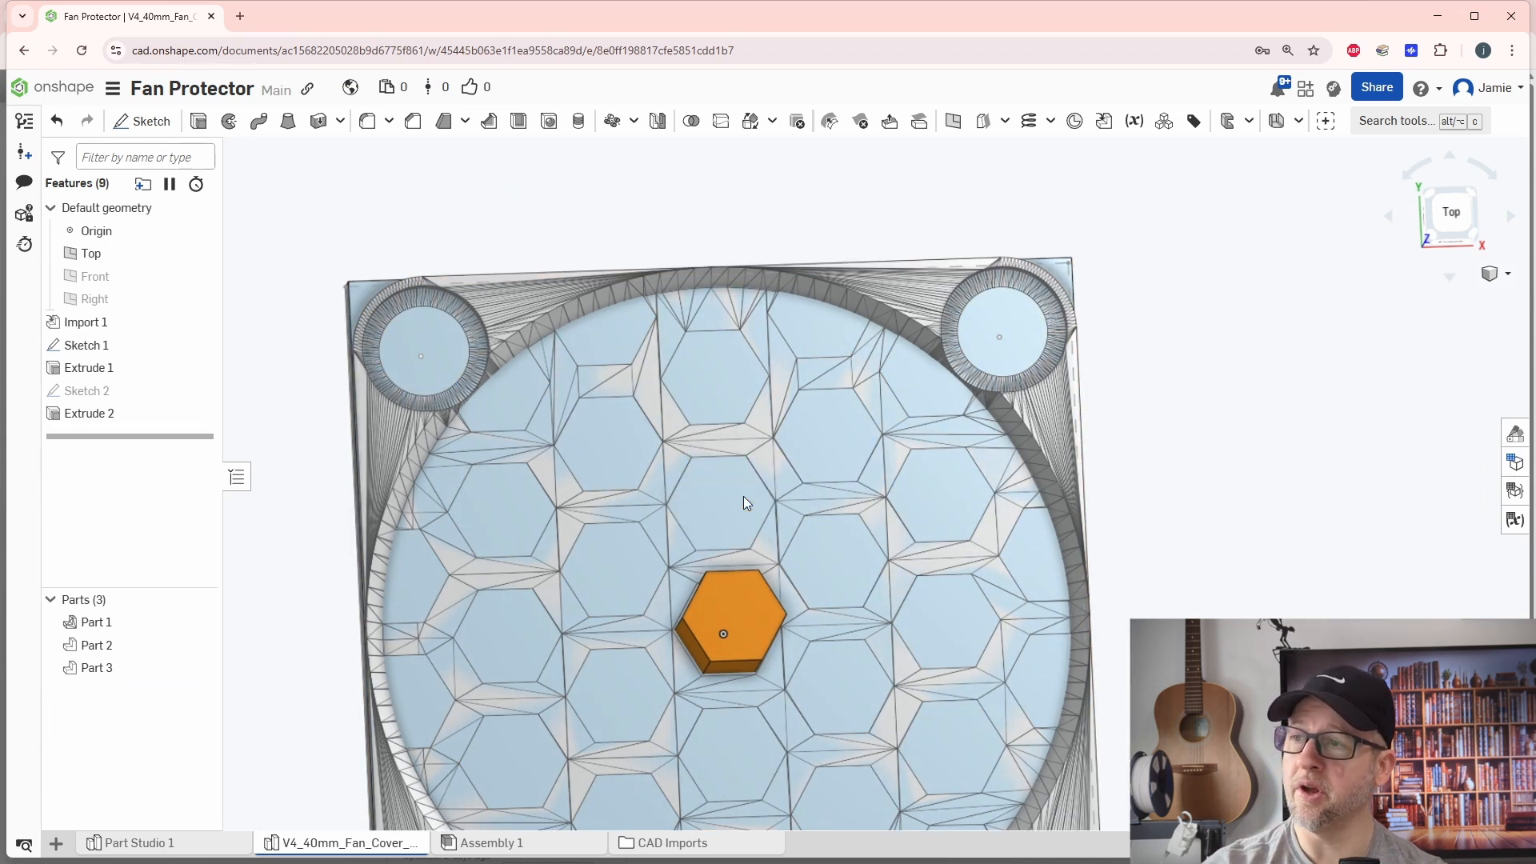
Step: Start a linear part pattern of the hexagonal prism, using the plate edge parallel to Y as its direction
{"action": "middle_click_drag", "start_coordinate": [741, 522], "coordinate": [740, 399]}
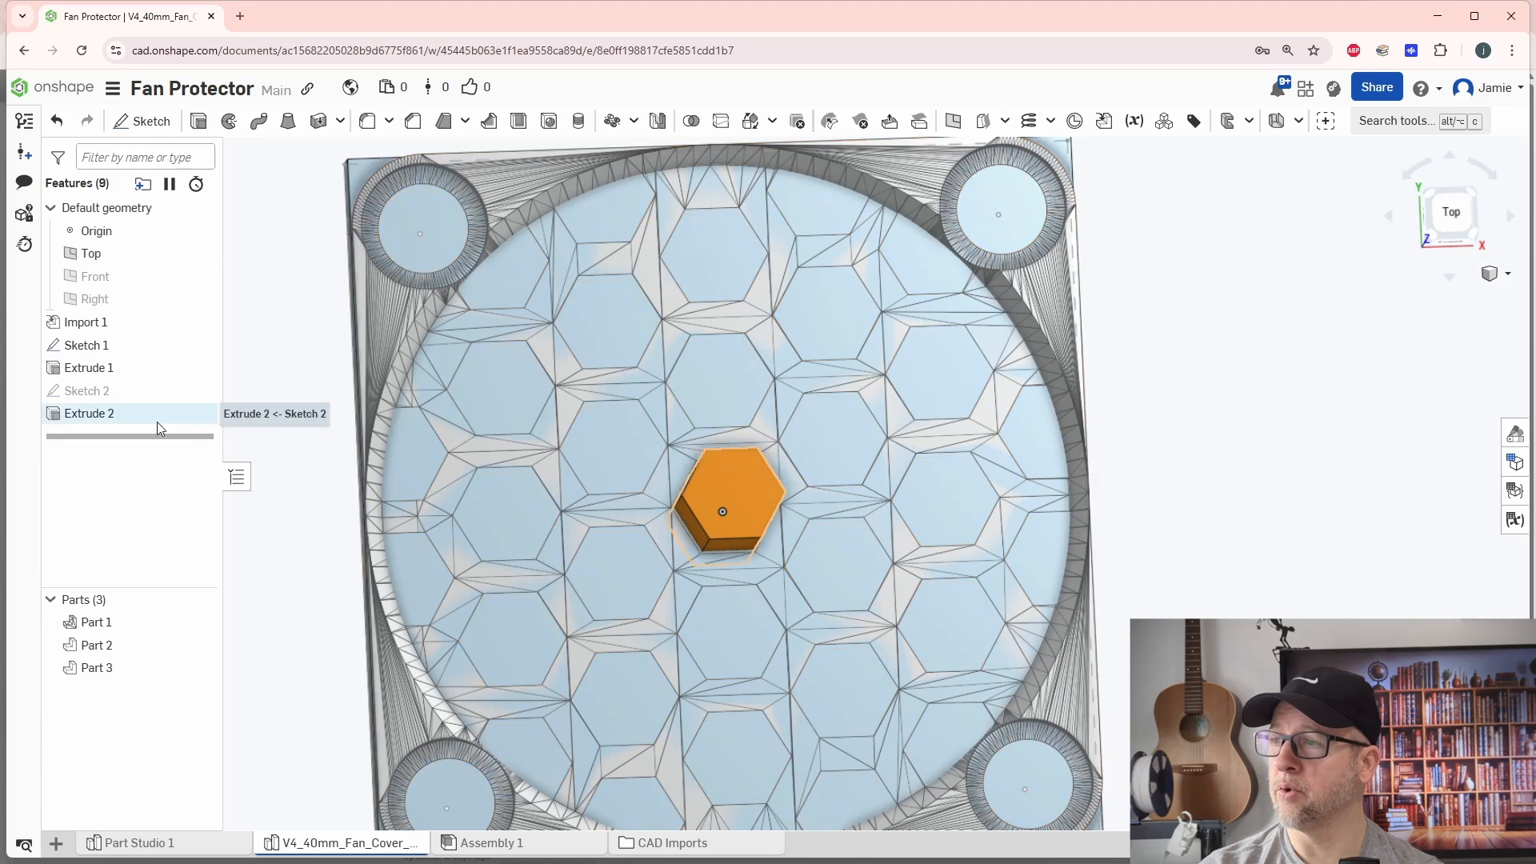
{"action": "middle_click_drag", "start_coordinate": [751, 501], "coordinate": [703, 554]}
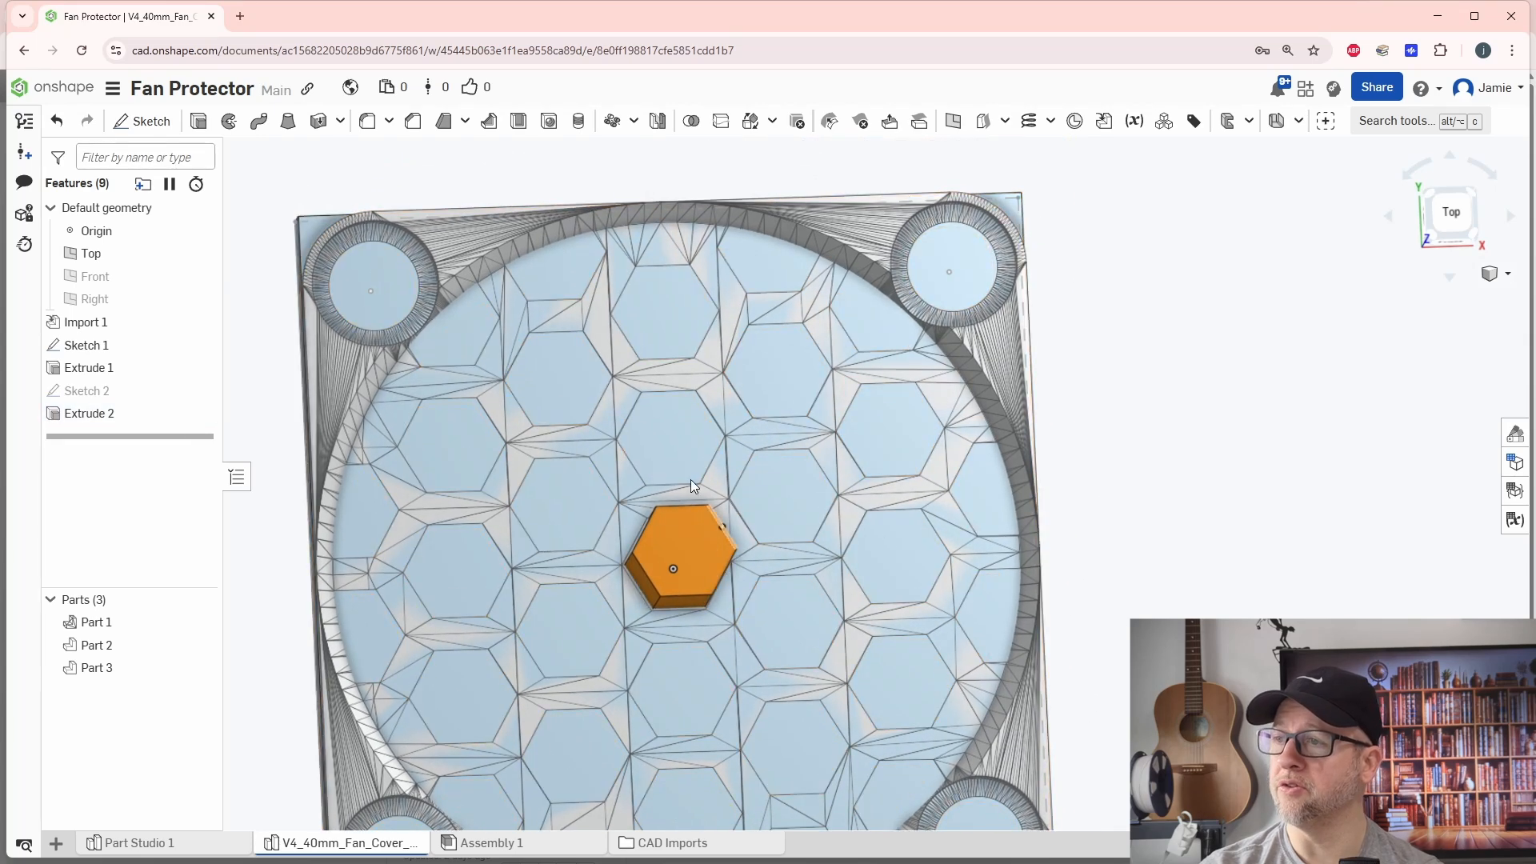
{"action": "middle_click_drag", "start_coordinate": [748, 332], "coordinate": [768, 389]}
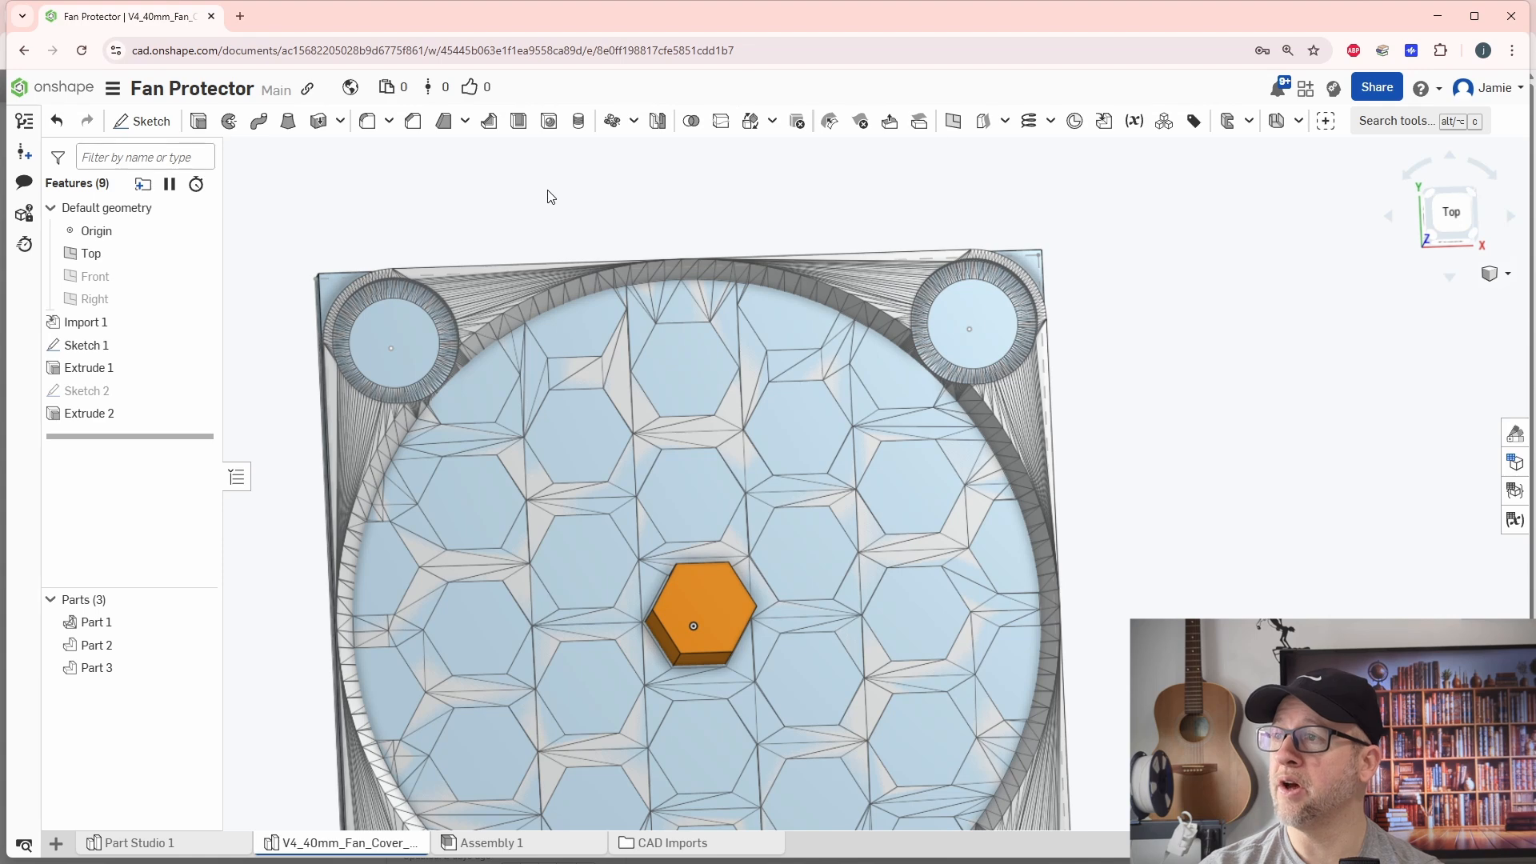
{"action": "left_click", "coordinate": [633, 121]}
{"action": "left_click", "coordinate": [634, 153]}
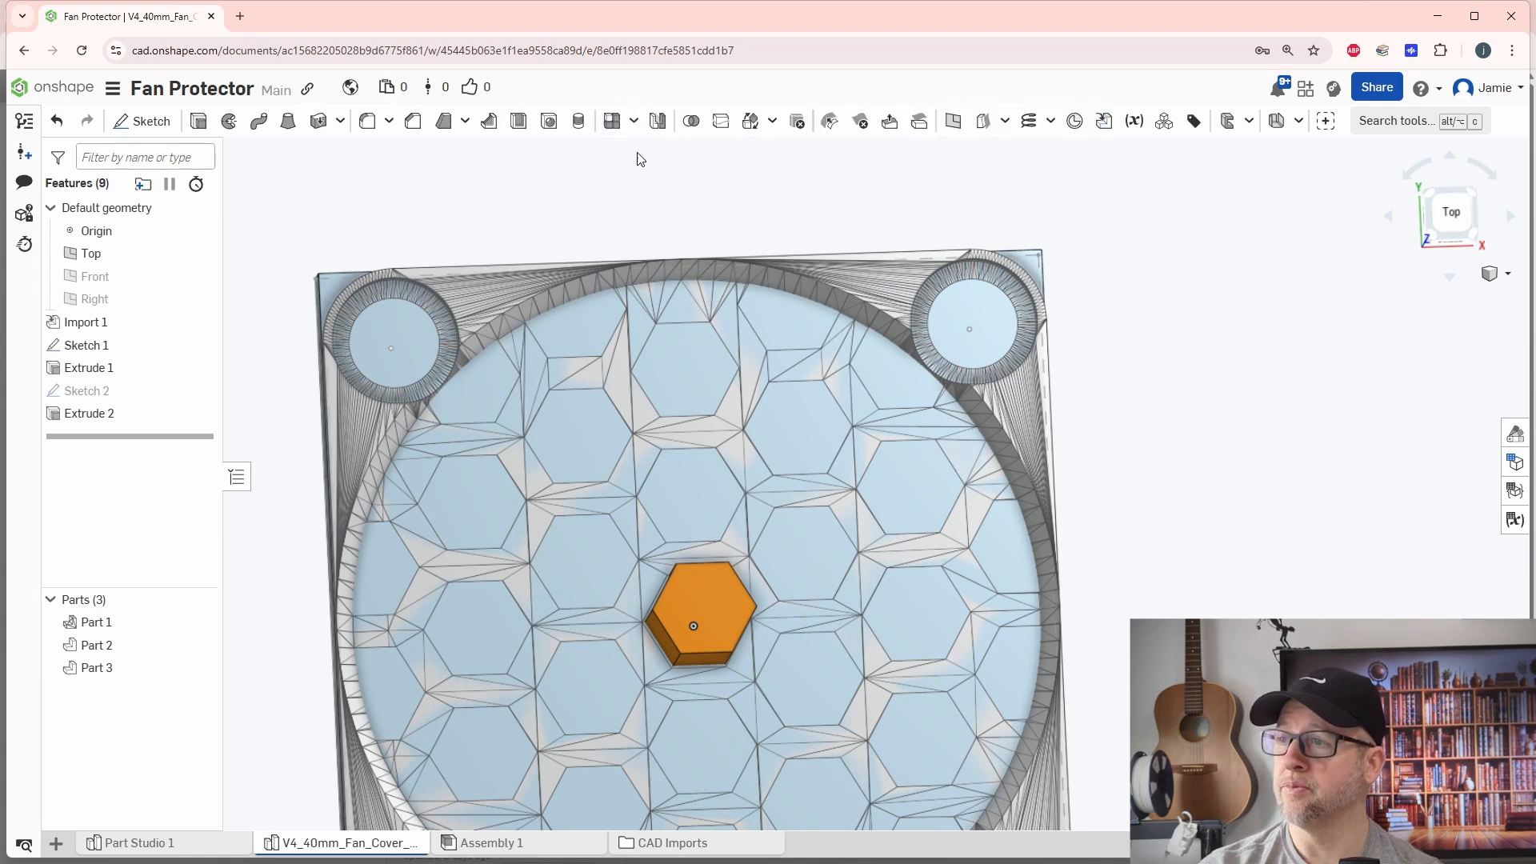
{"action": "middle_click_drag", "start_coordinate": [716, 605], "coordinate": [795, 540]}
{"action": "left_click", "coordinate": [796, 548]}
{"action": "left_click", "coordinate": [276, 325]}
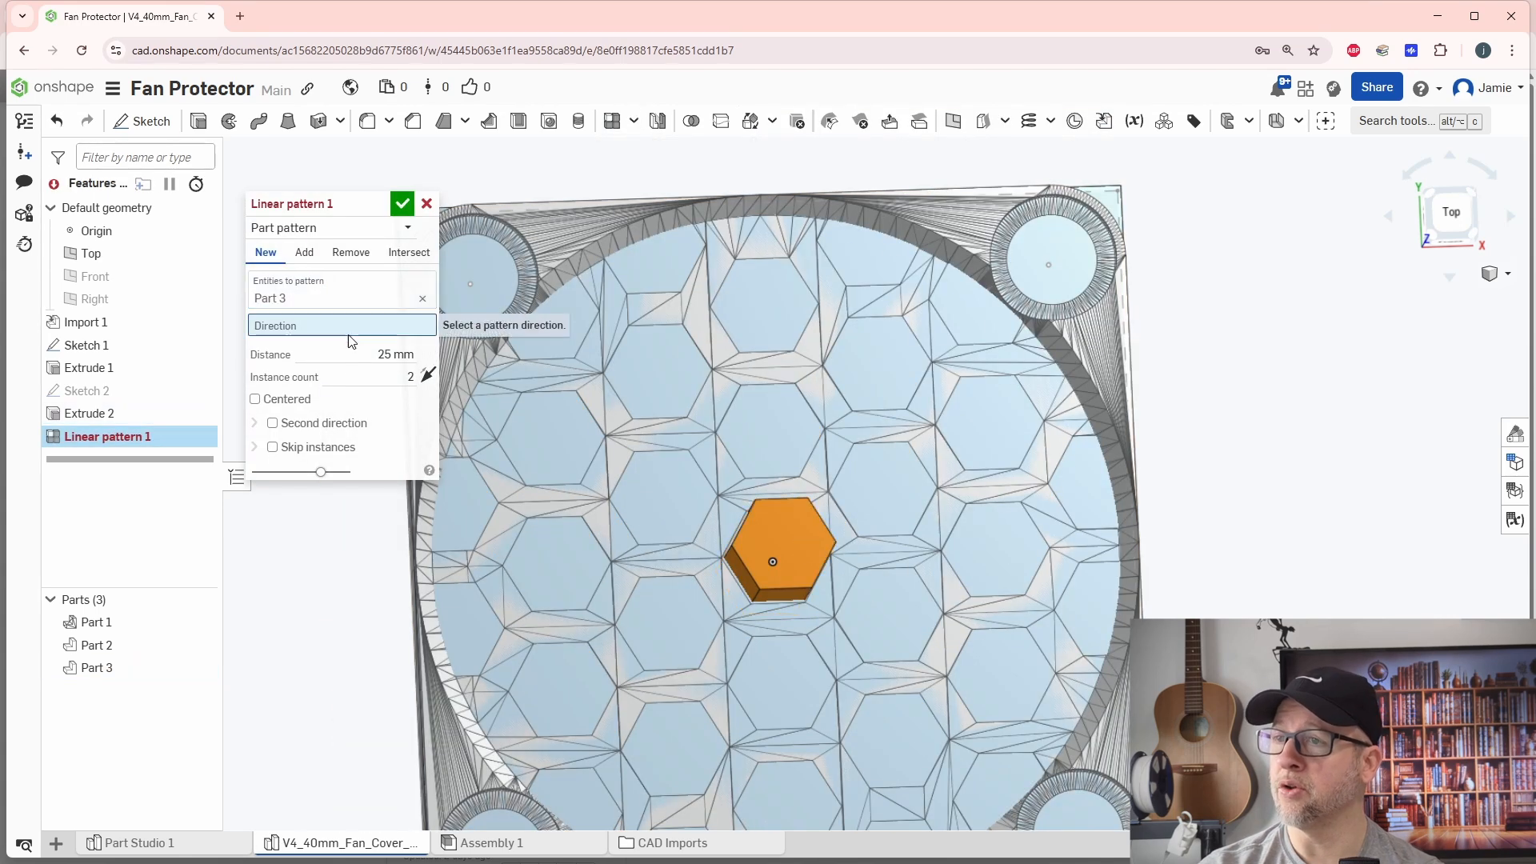
{"action": "left_click", "coordinate": [1124, 201]}
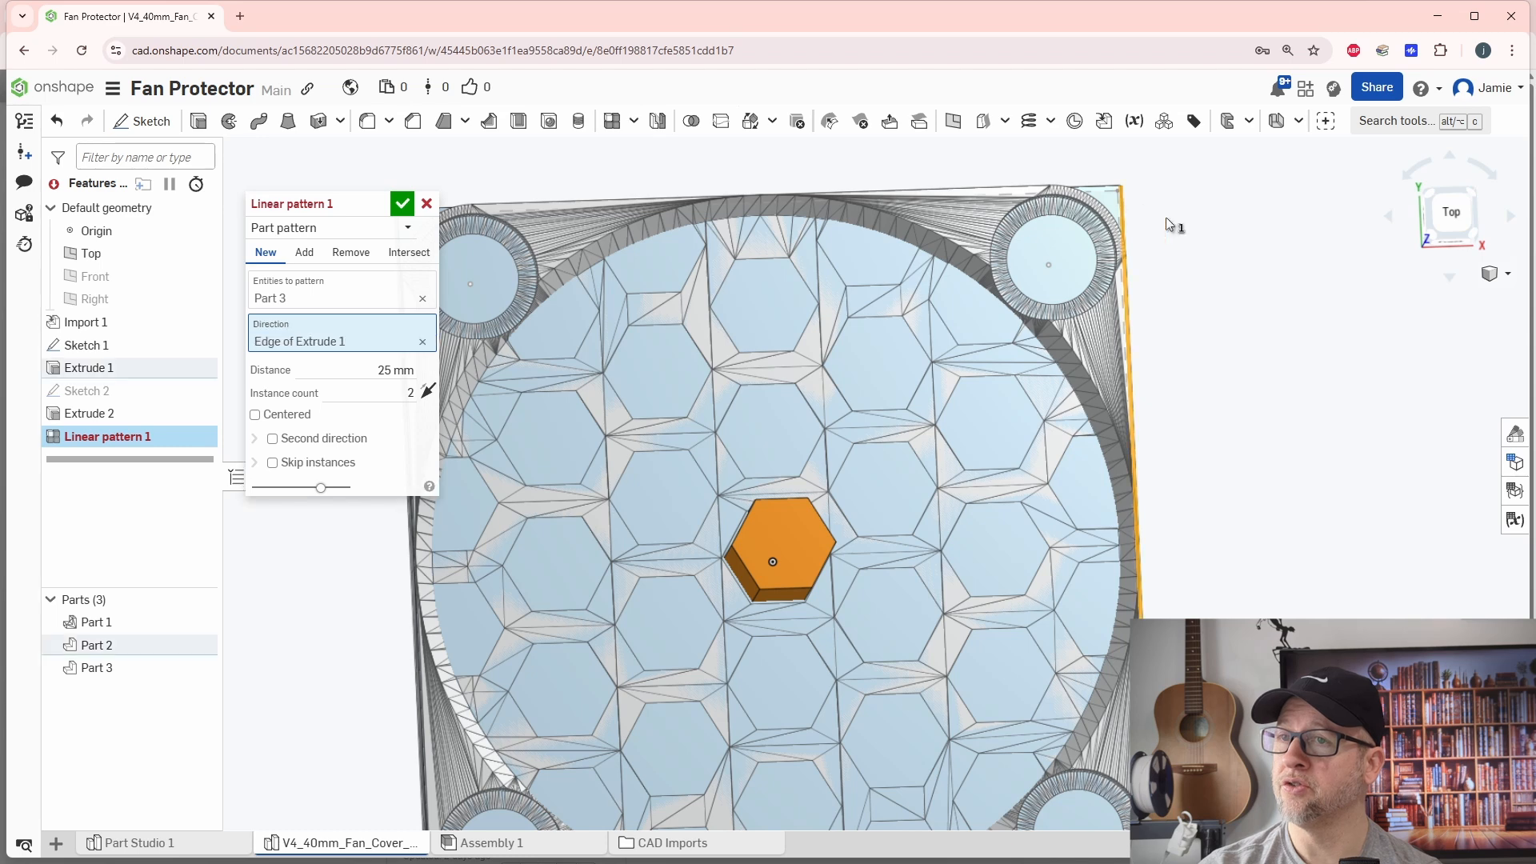
Step: Set the linear pattern to a 7 mm distance with 4 instances and accept it
{"action": "left_click", "coordinate": [361, 369]}
{"action": "type", "text": "7"}
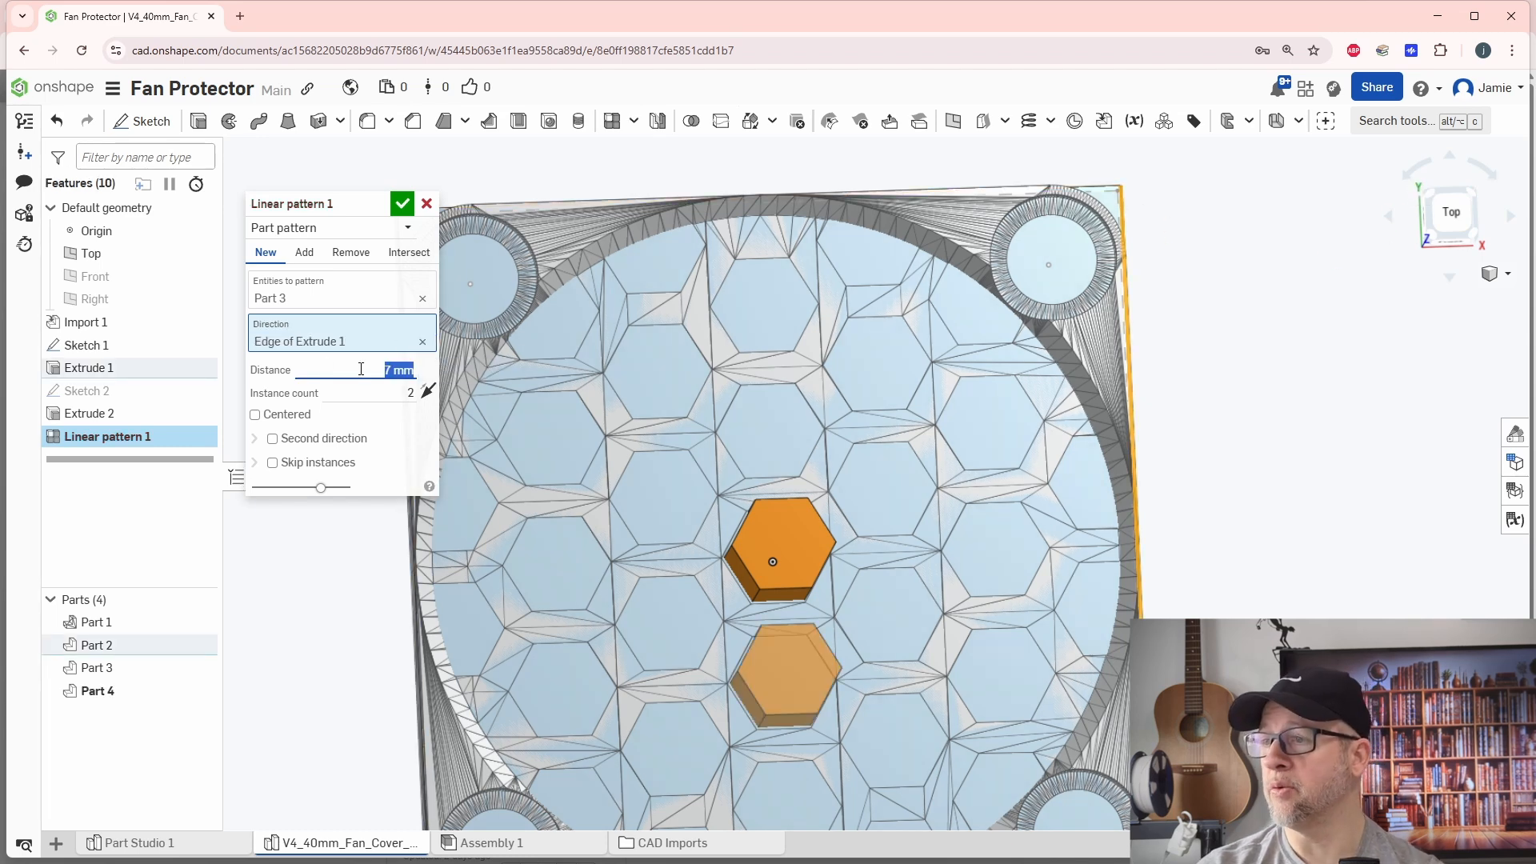
{"action": "left_click", "coordinate": [371, 391]}
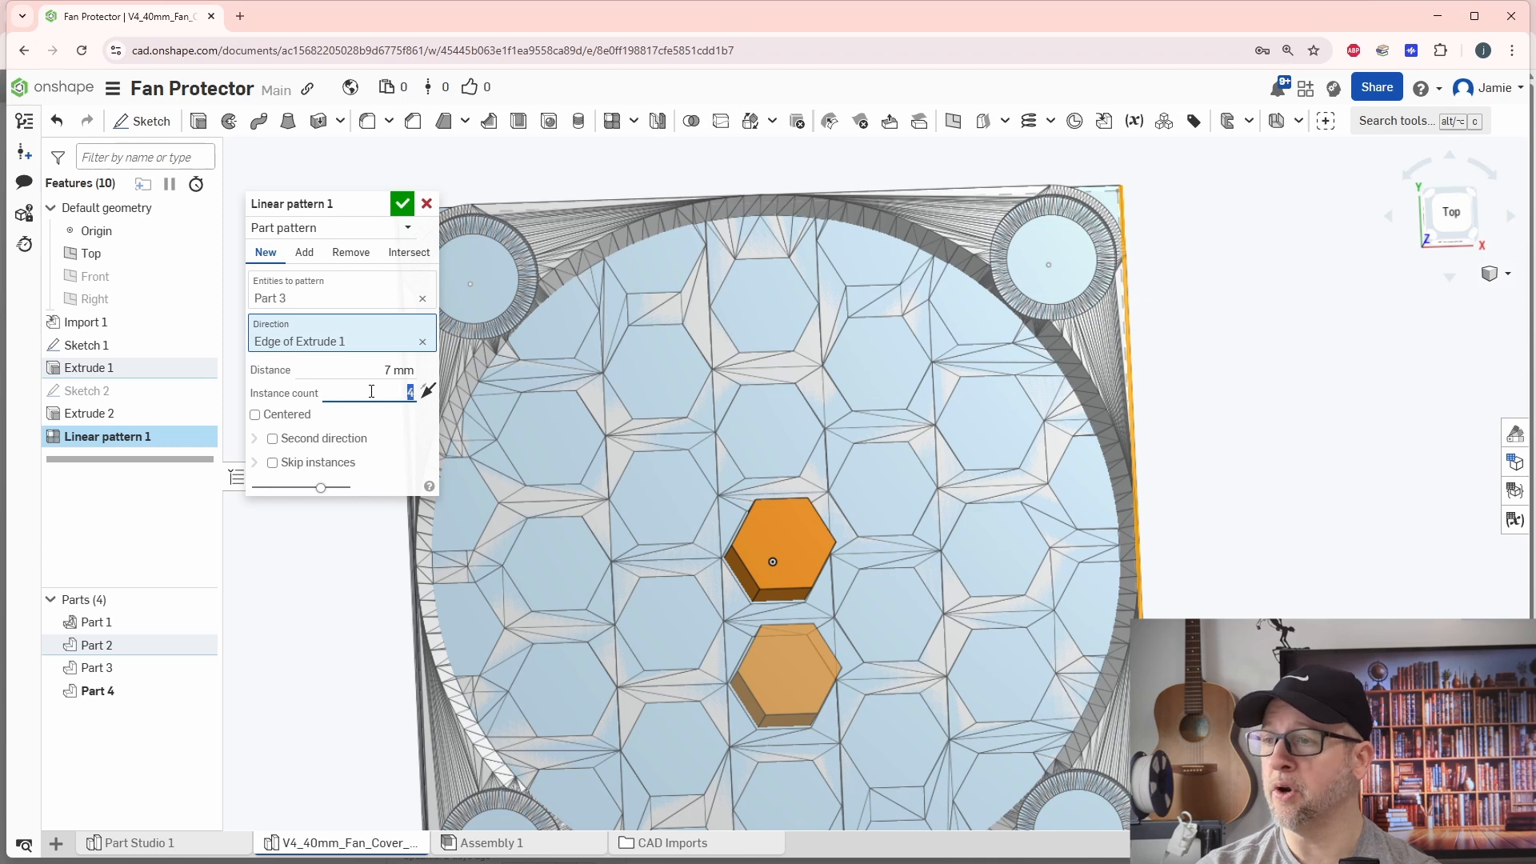
{"action": "middle_click_drag", "start_coordinate": [1079, 587], "coordinate": [1042, 419]}
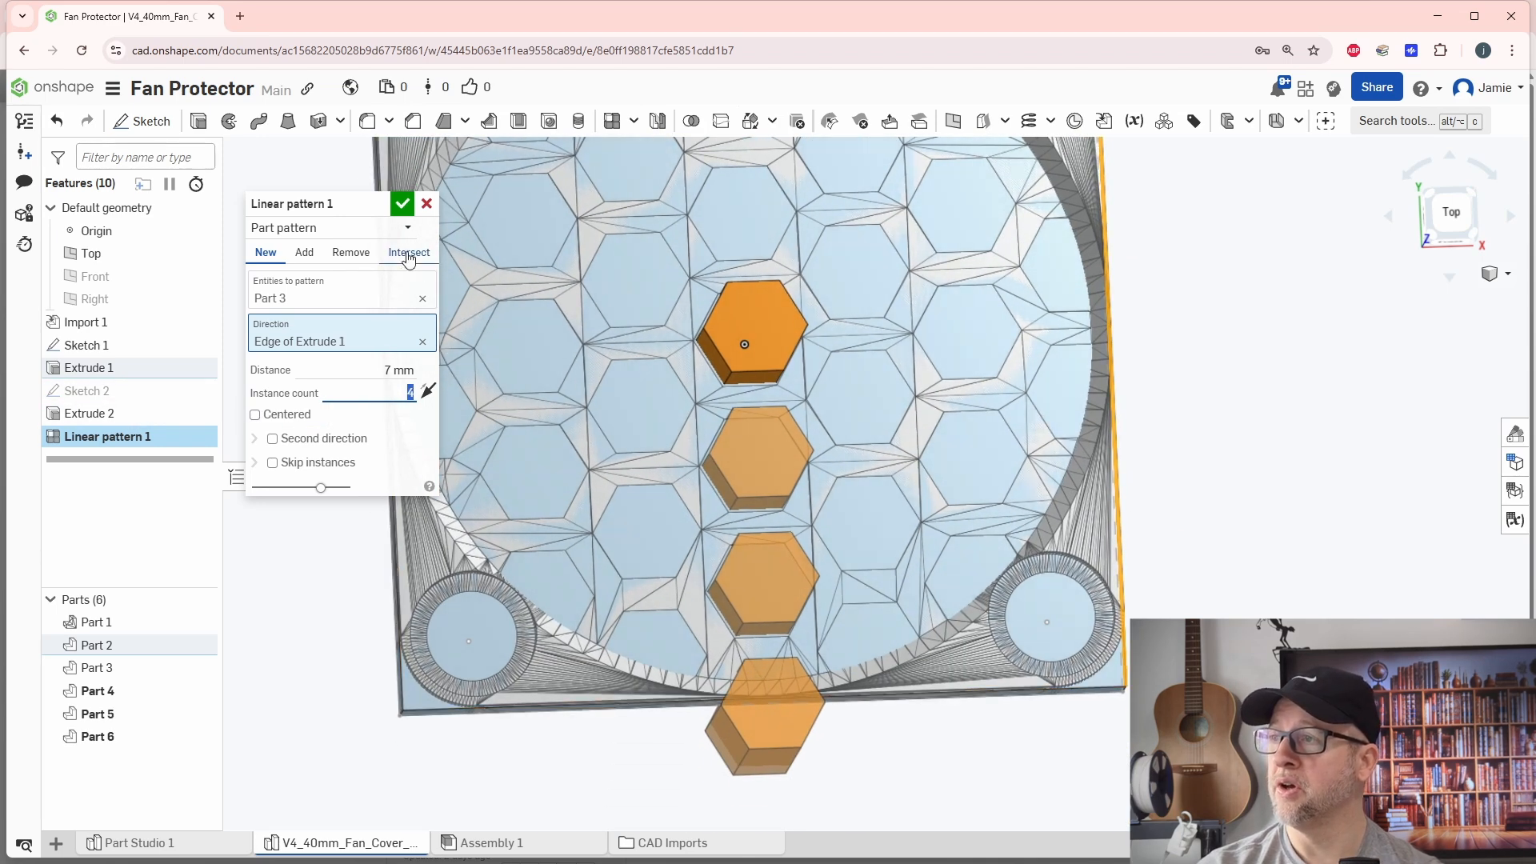
{"action": "left_click", "coordinate": [404, 203]}
{"action": "key", "text": "f"}
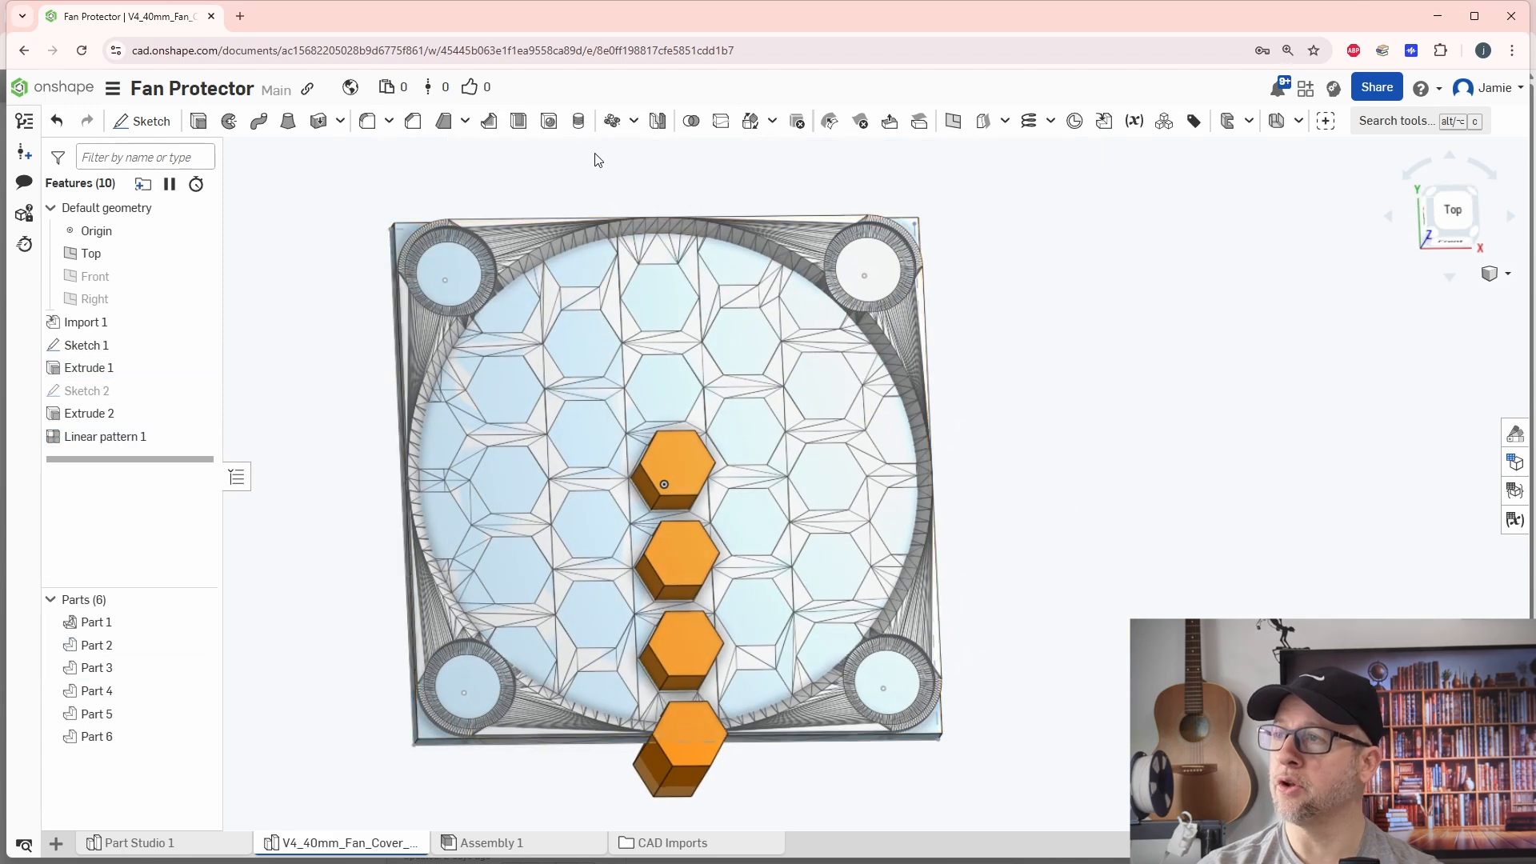
Step: Circular-pattern the prism directly below the central one around the plate's centre, with 6 equally spaced instances over 360 degrees
{"action": "left_click", "coordinate": [611, 121]}
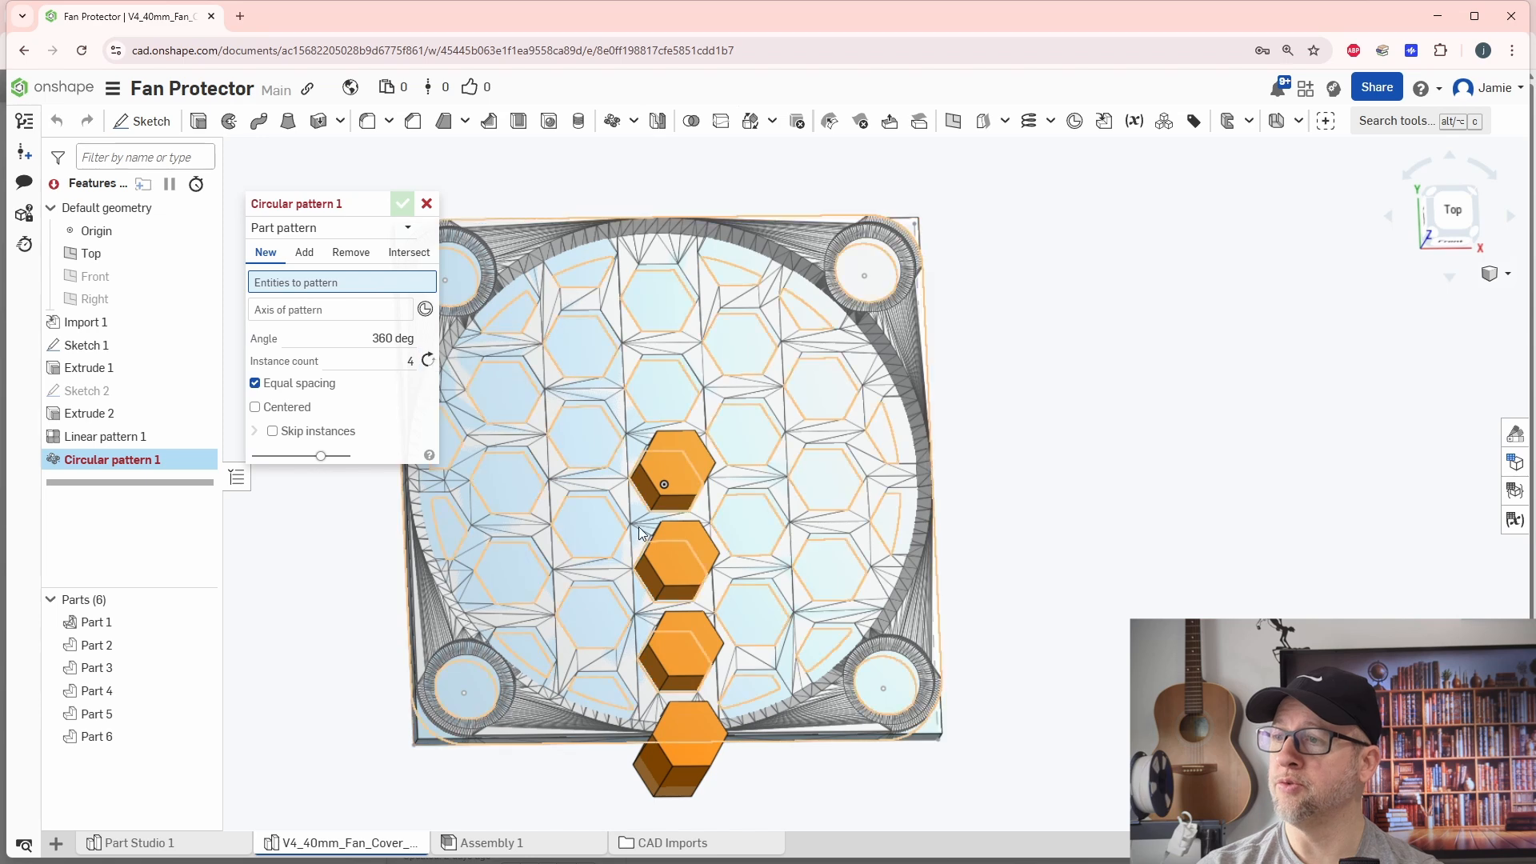
{"action": "left_click", "coordinate": [678, 553]}
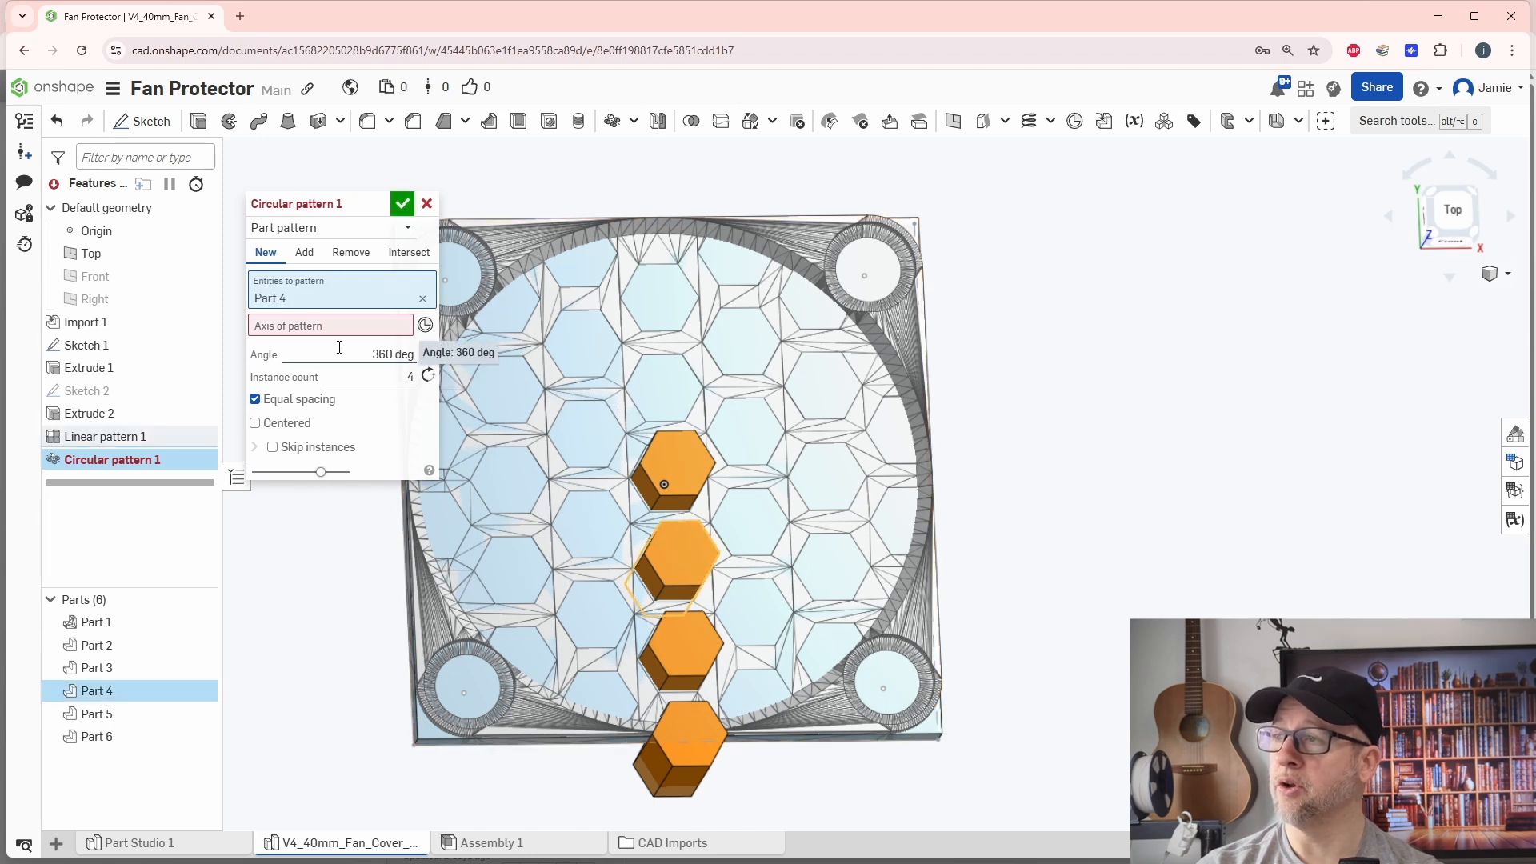
{"action": "left_click", "coordinate": [331, 325]}
{"action": "scroll", "coordinate": [656, 497], "scroll_direction": "up", "scroll_amount": 3}
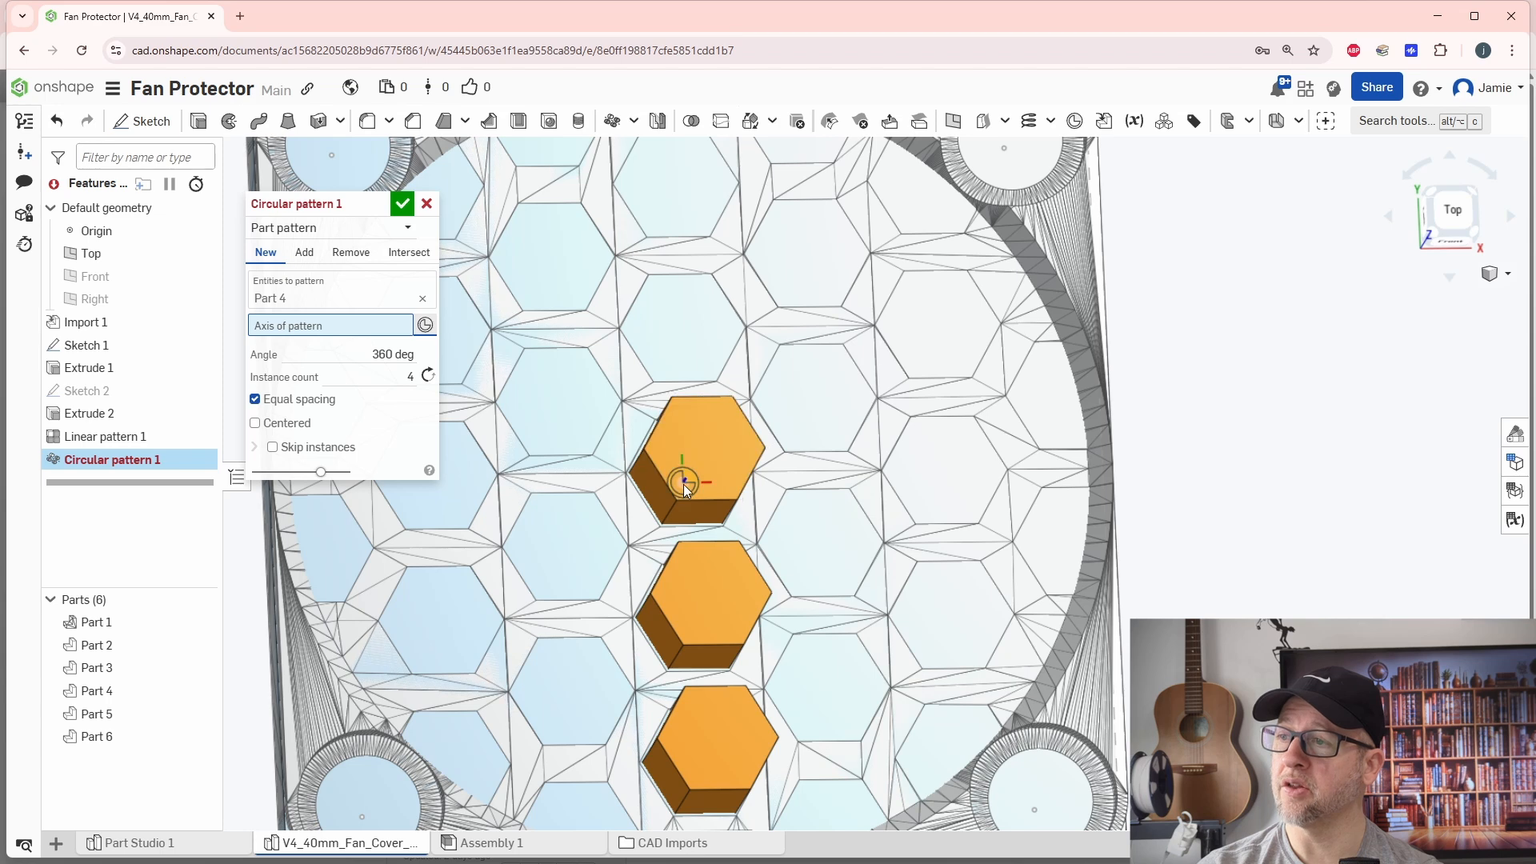
{"action": "left_click", "coordinate": [683, 483]}
{"action": "scroll", "coordinate": [608, 544], "scroll_direction": "down", "scroll_amount": 3}
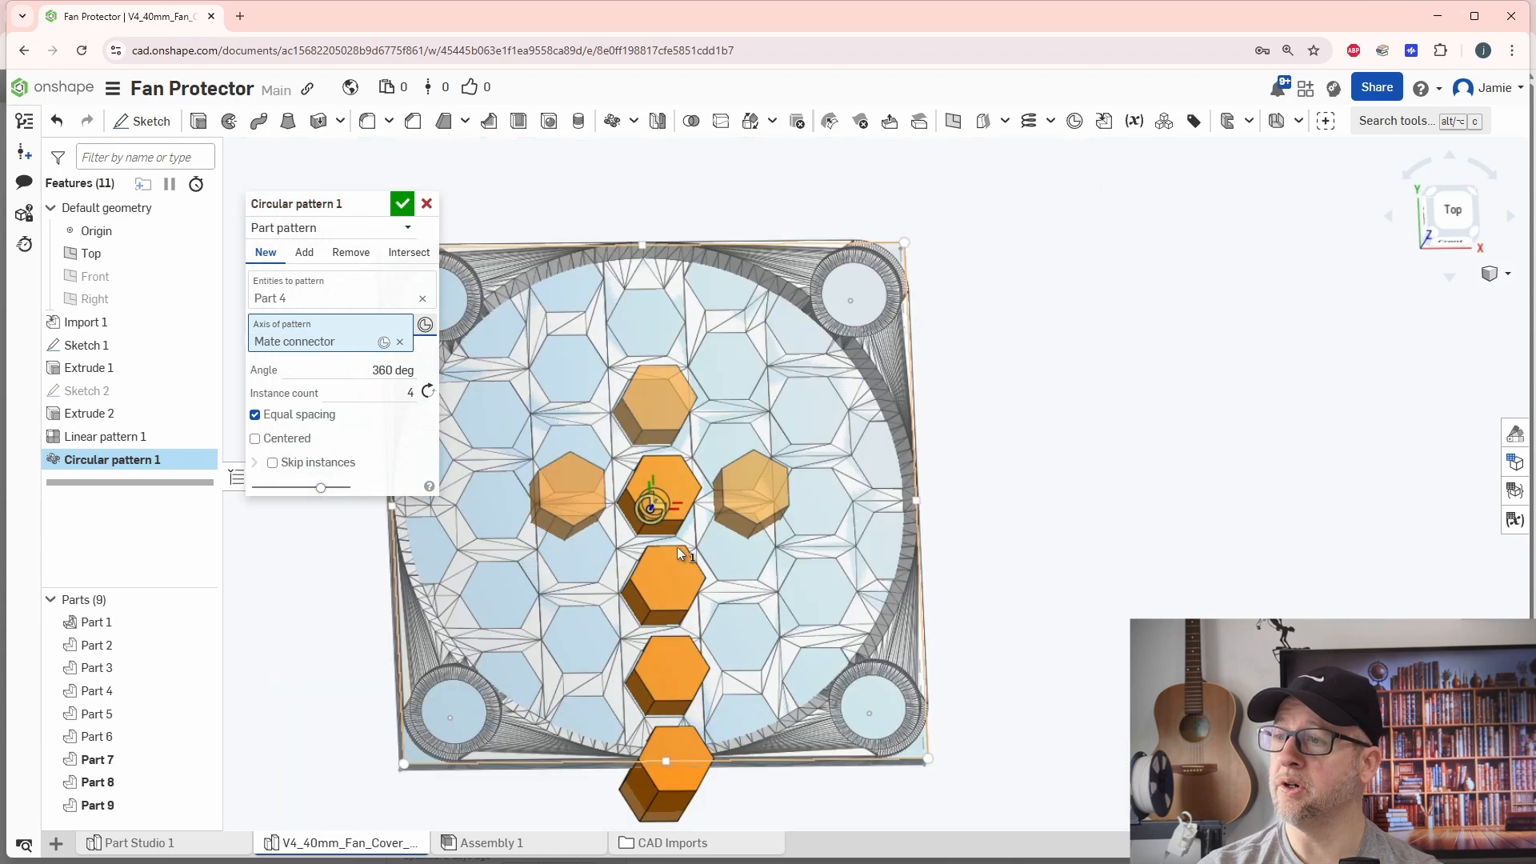
{"action": "double_click", "coordinate": [389, 394]}
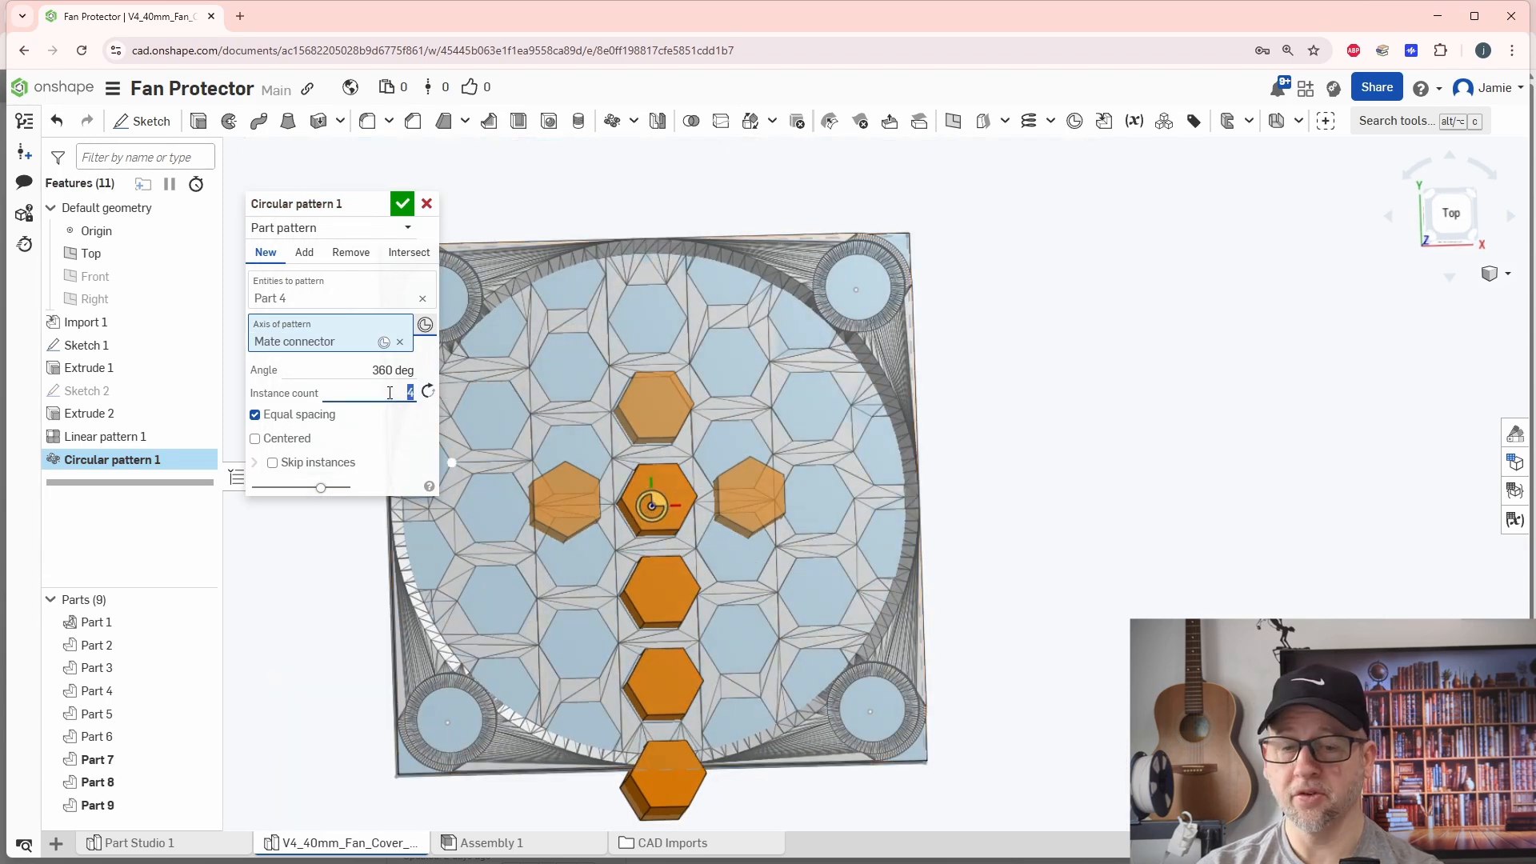
{"action": "type", "text": "6"}
{"action": "key", "text": "Return"}
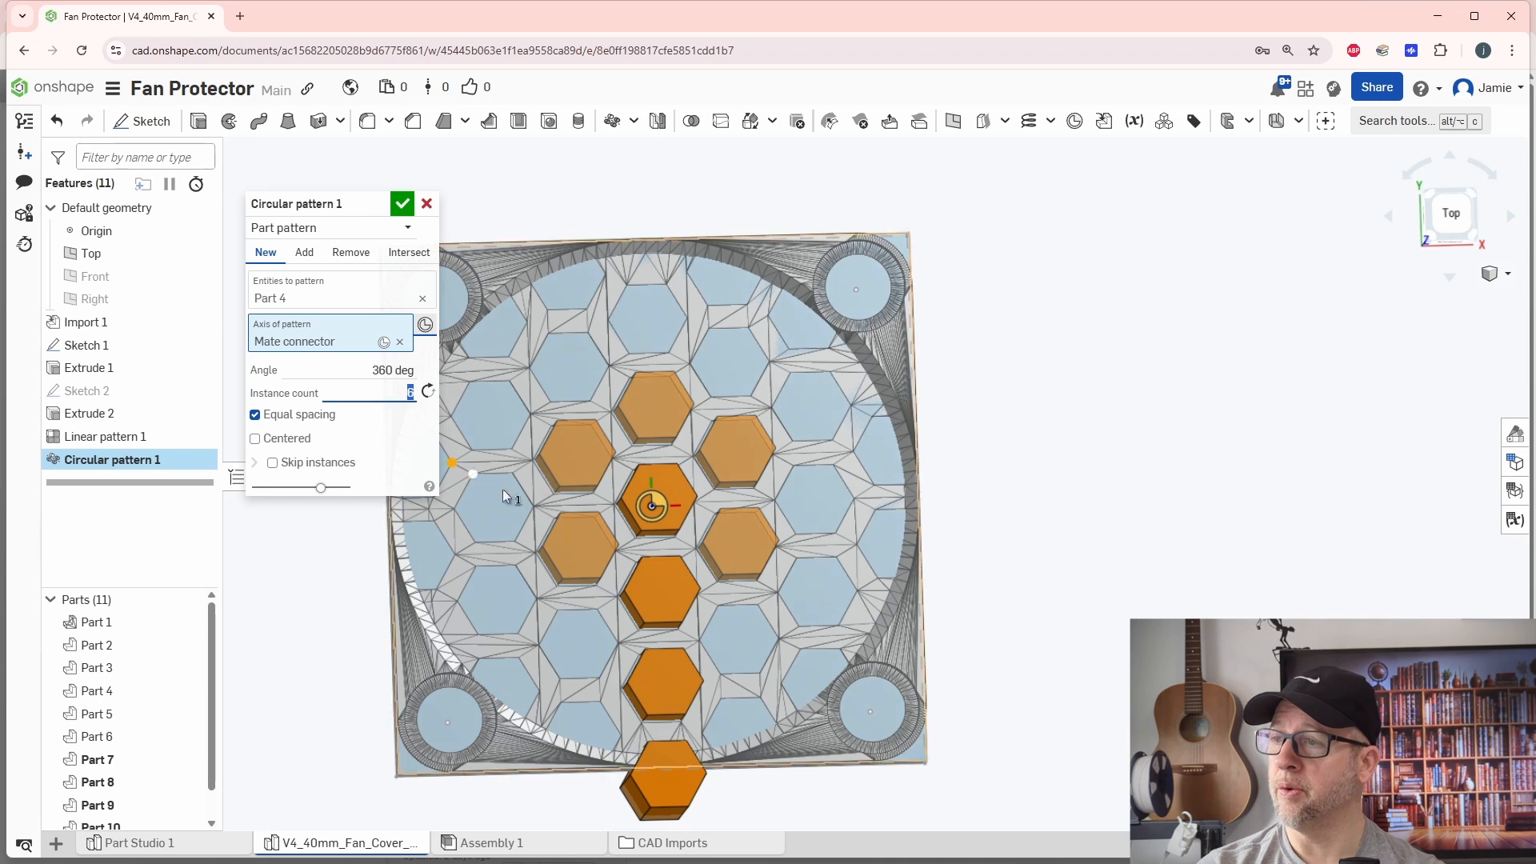
{"action": "left_click", "coordinate": [402, 205]}
{"action": "right_click_drag", "start_coordinate": [820, 596], "coordinate": [846, 579]}
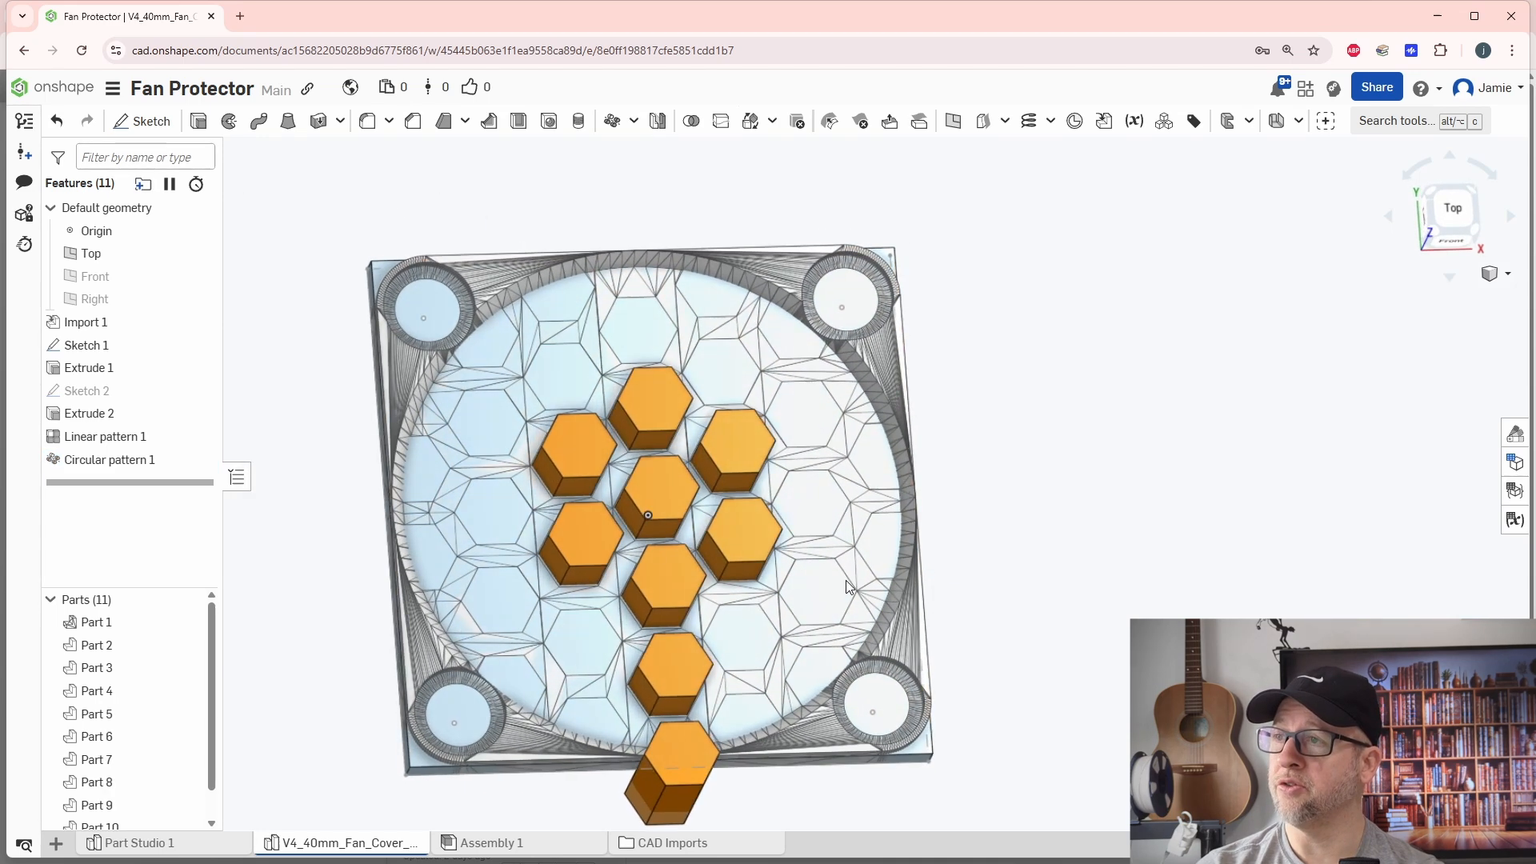
Step: Circular-pattern the third prism of the middle column around the plate's centre, equally spaced over 360 degrees to form an outer ring
{"action": "left_click", "coordinate": [612, 122]}
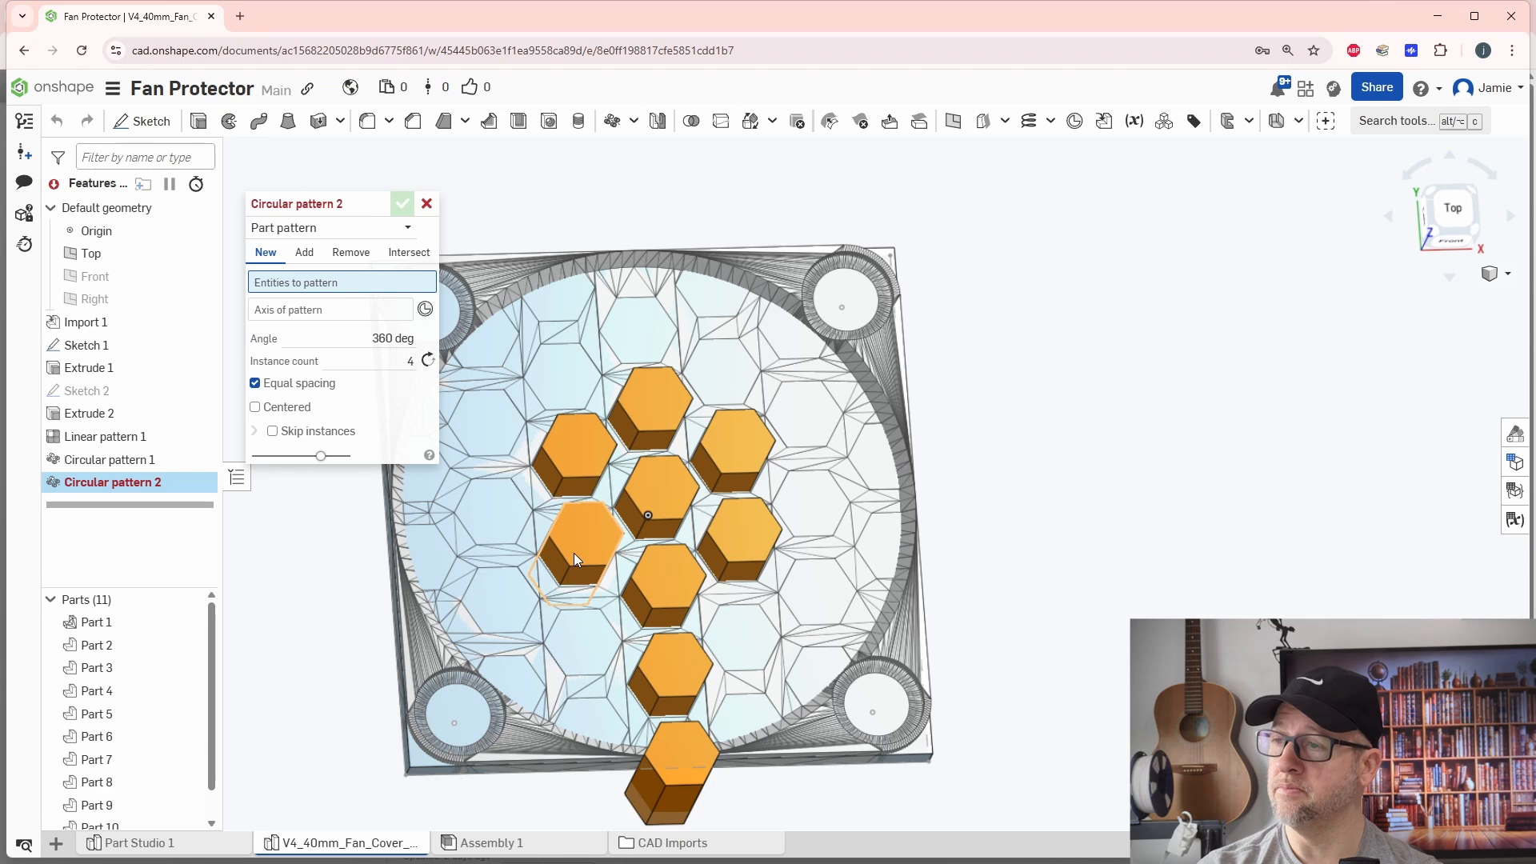
{"action": "left_click", "coordinate": [693, 657]}
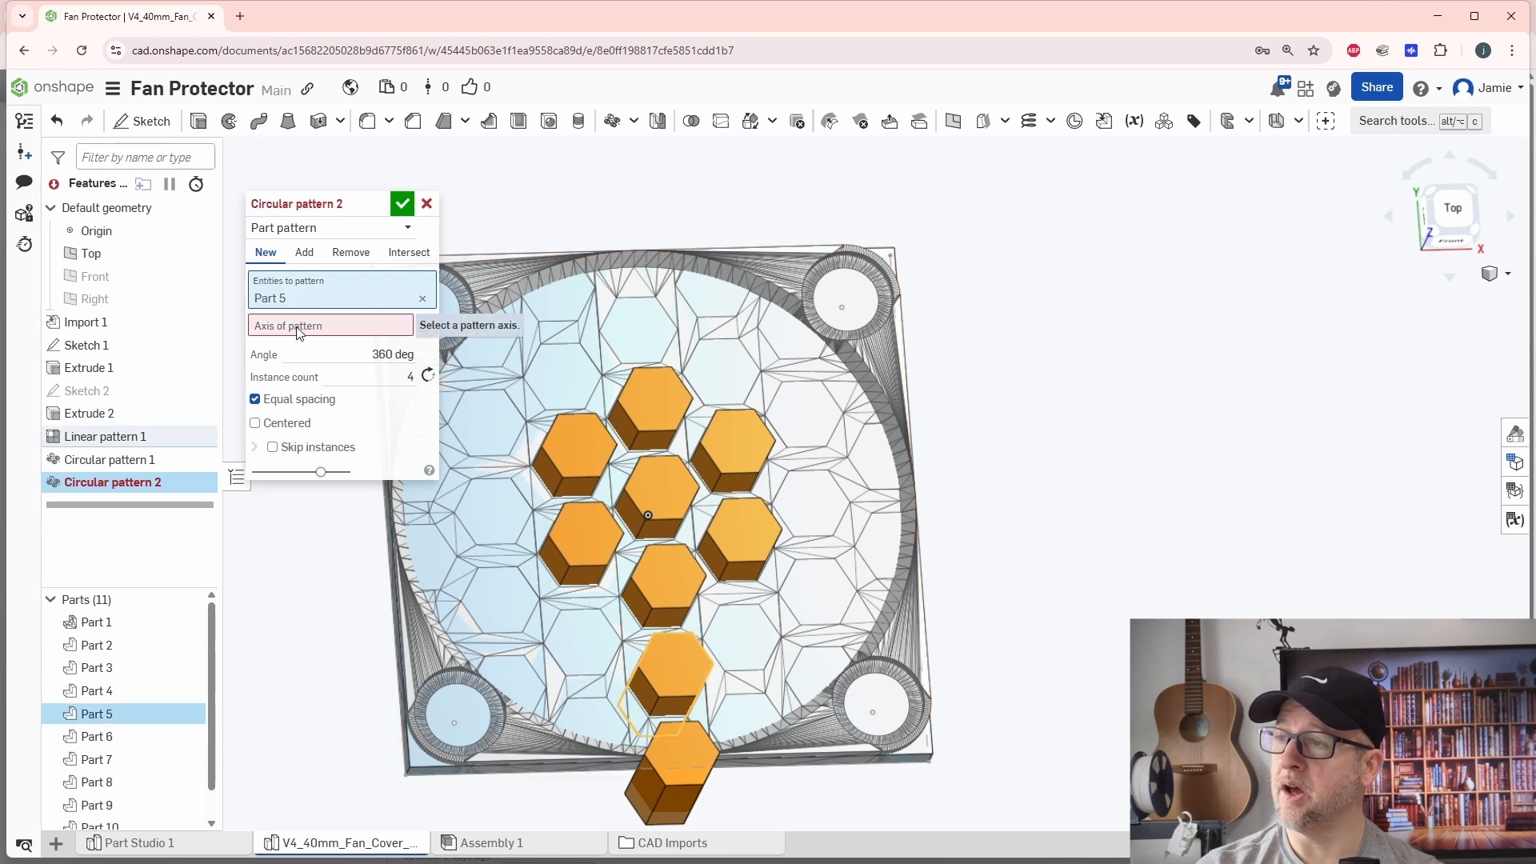
{"action": "scroll", "coordinate": [632, 512], "scroll_direction": "up", "scroll_amount": 3}
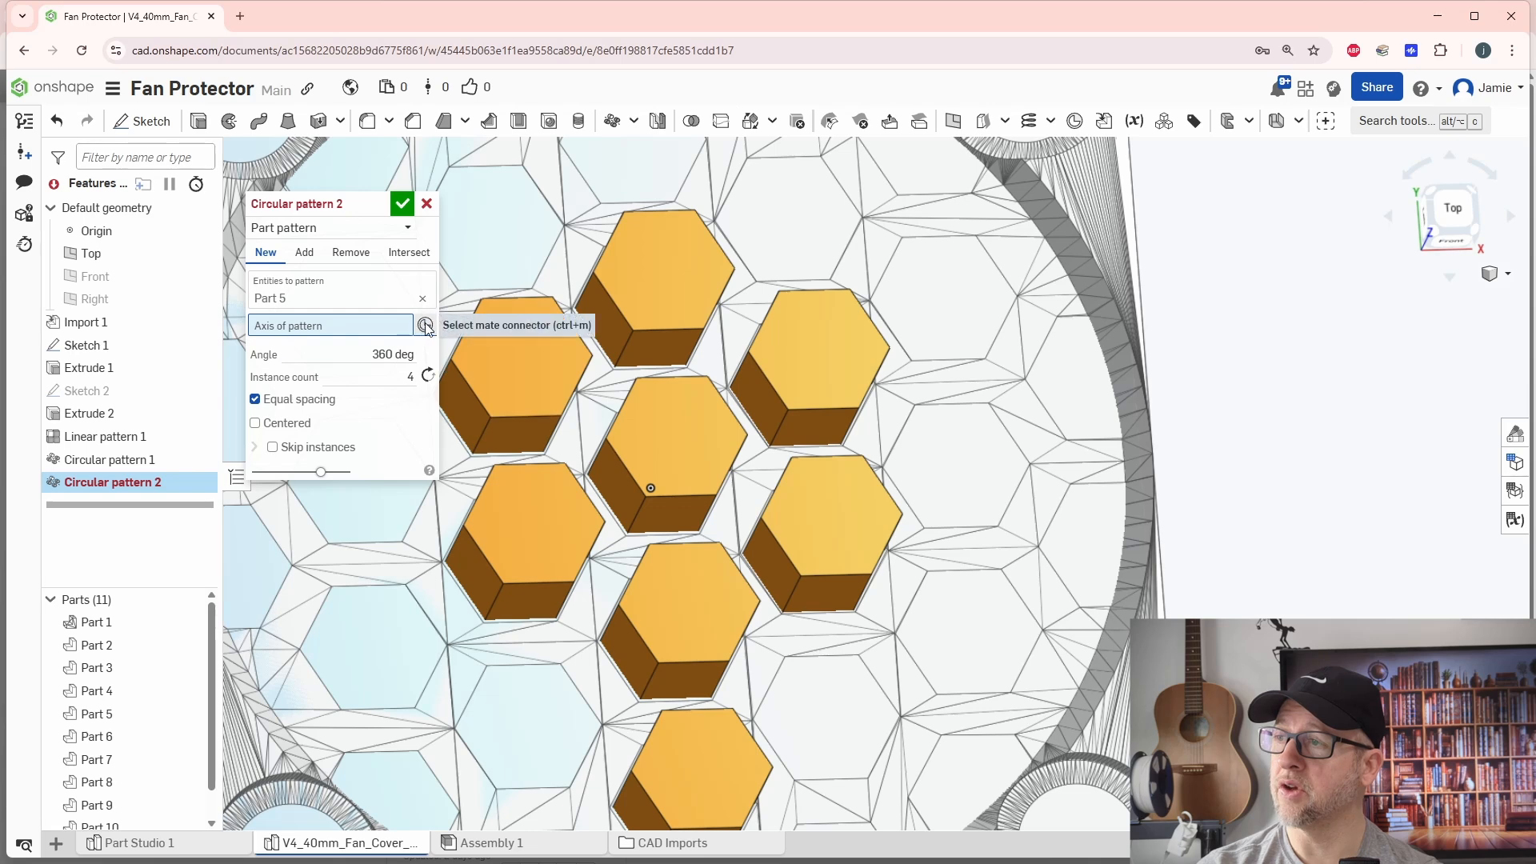
{"action": "left_click", "coordinate": [425, 324]}
{"action": "left_click", "coordinate": [653, 482]}
{"action": "scroll", "coordinate": [645, 531], "scroll_direction": "down", "scroll_amount": 3}
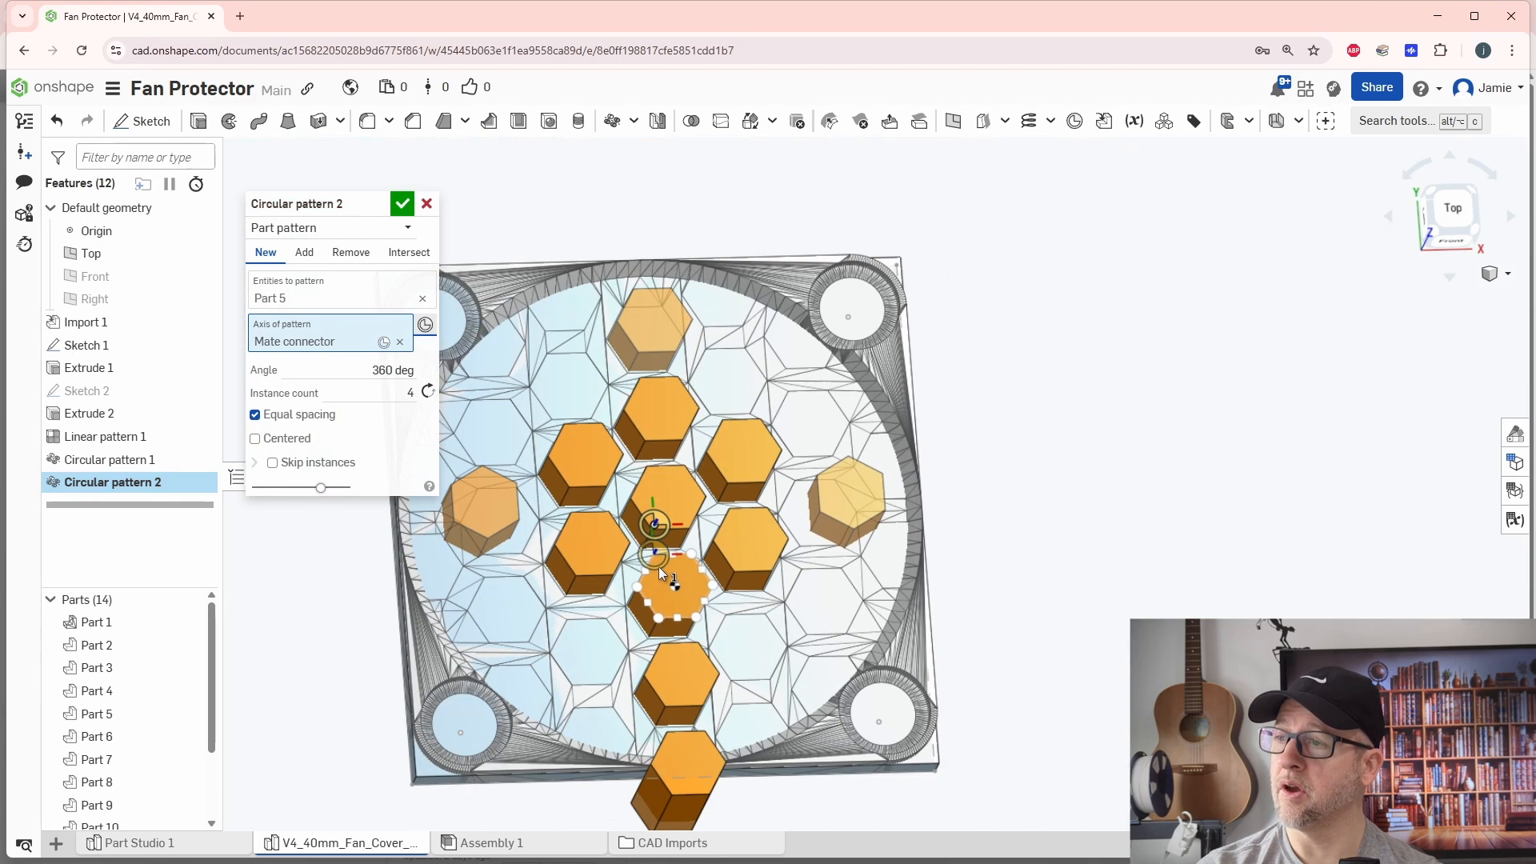
{"action": "left_click", "coordinate": [384, 389]}
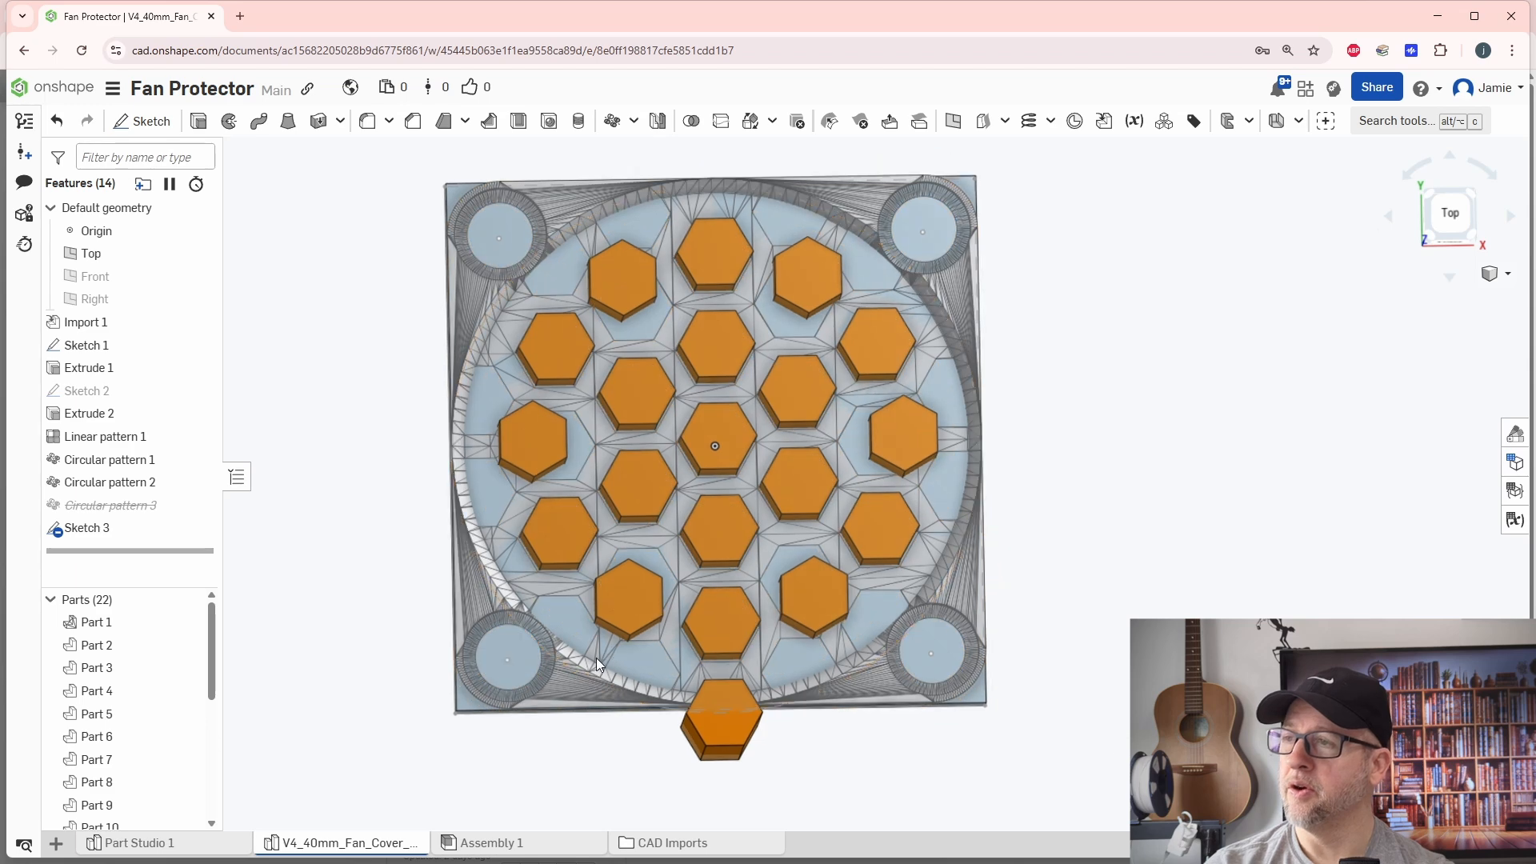
Step: Delete the misaligned upper two, side two and lower-left prisms of the outer ring, plus the aligned lower-right one
{"action": "scroll", "coordinate": [632, 295], "scroll_direction": "up", "scroll_amount": 3}
{"action": "scroll", "coordinate": [837, 341], "scroll_direction": "down", "scroll_amount": 2}
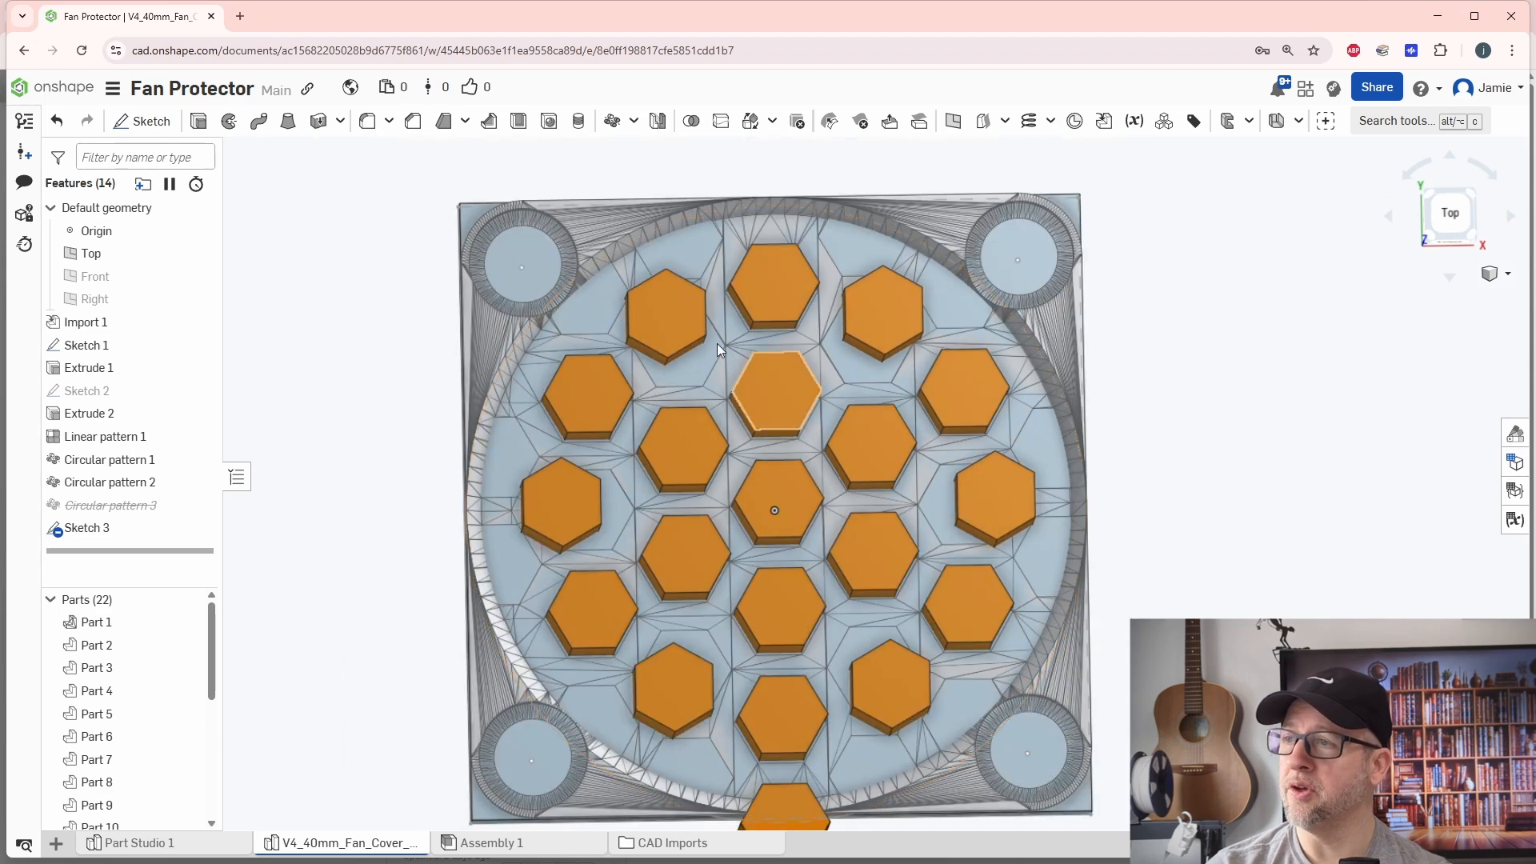
{"action": "middle_click_drag", "start_coordinate": [756, 343], "coordinate": [718, 403]}
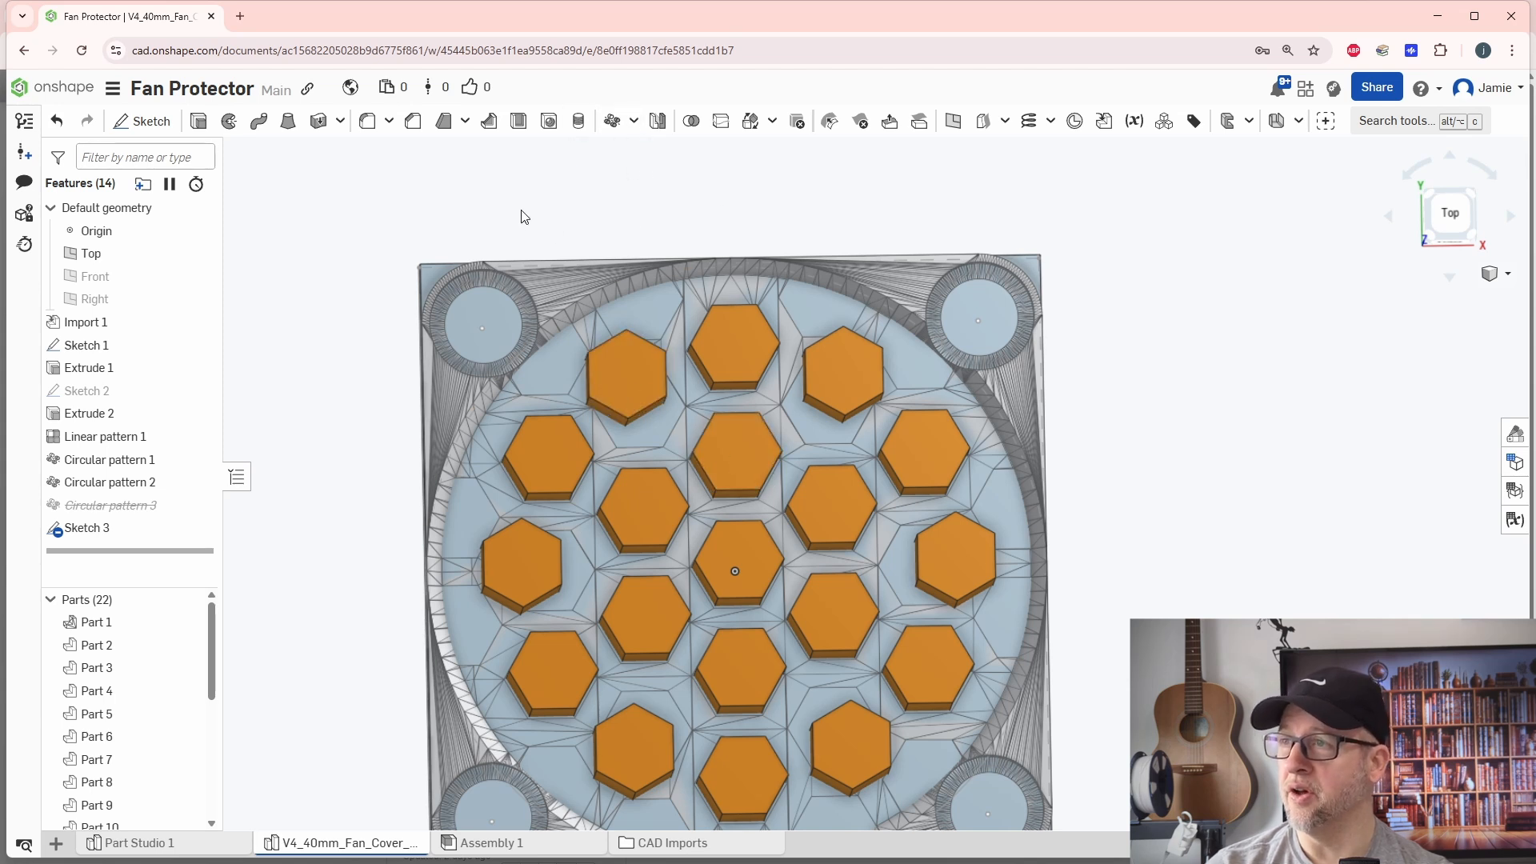
{"action": "left_click", "coordinate": [795, 123]}
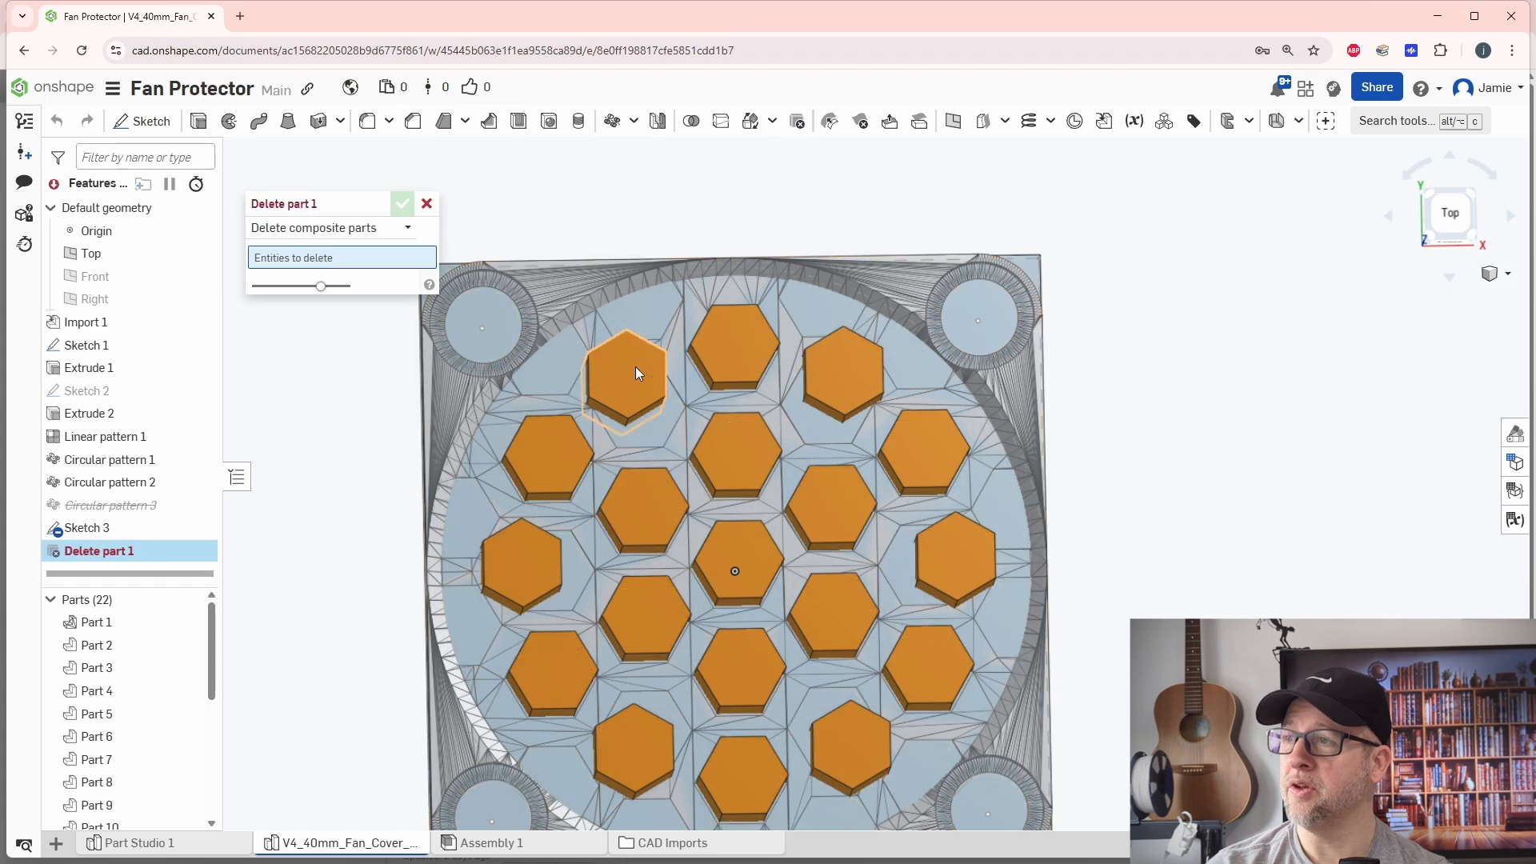
{"action": "left_click", "coordinate": [630, 367]}
{"action": "left_click", "coordinate": [849, 385]}
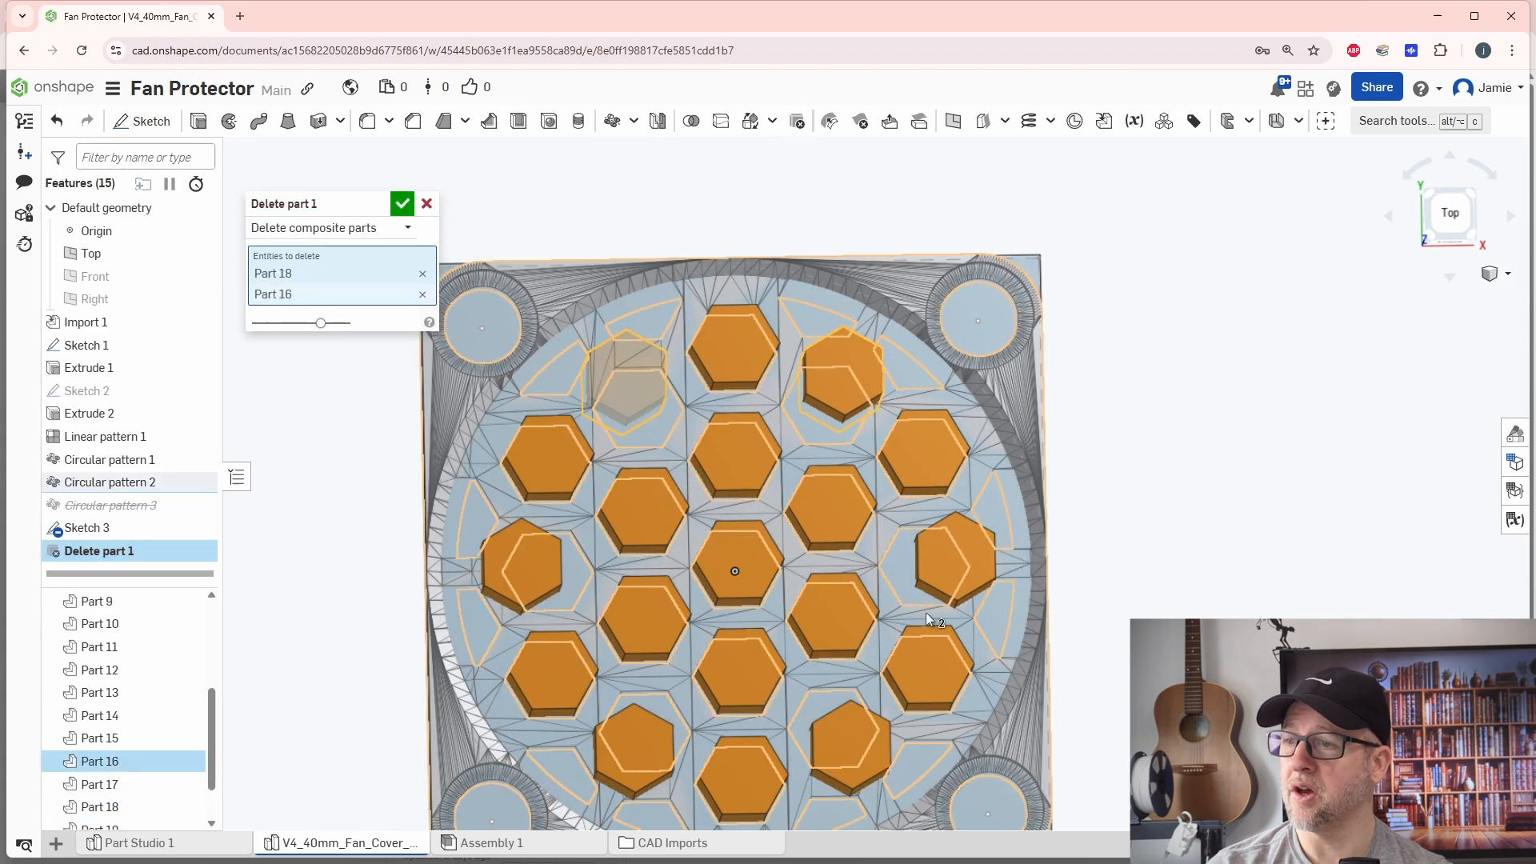
{"action": "left_click", "coordinate": [923, 664]}
{"action": "left_click", "coordinate": [637, 733]}
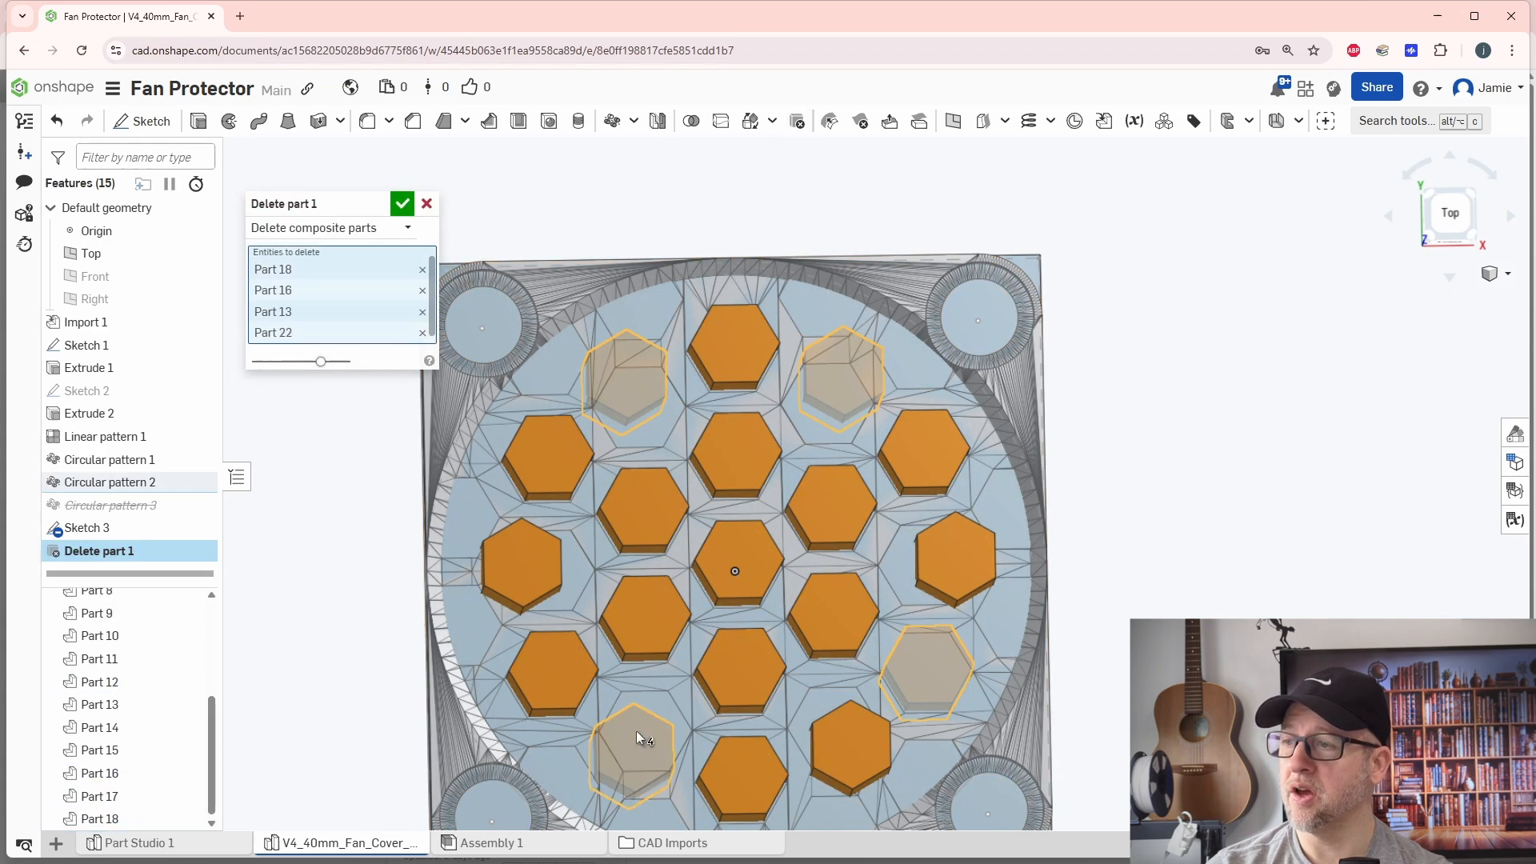
{"action": "left_click", "coordinate": [541, 578]}
{"action": "left_click", "coordinate": [934, 566]}
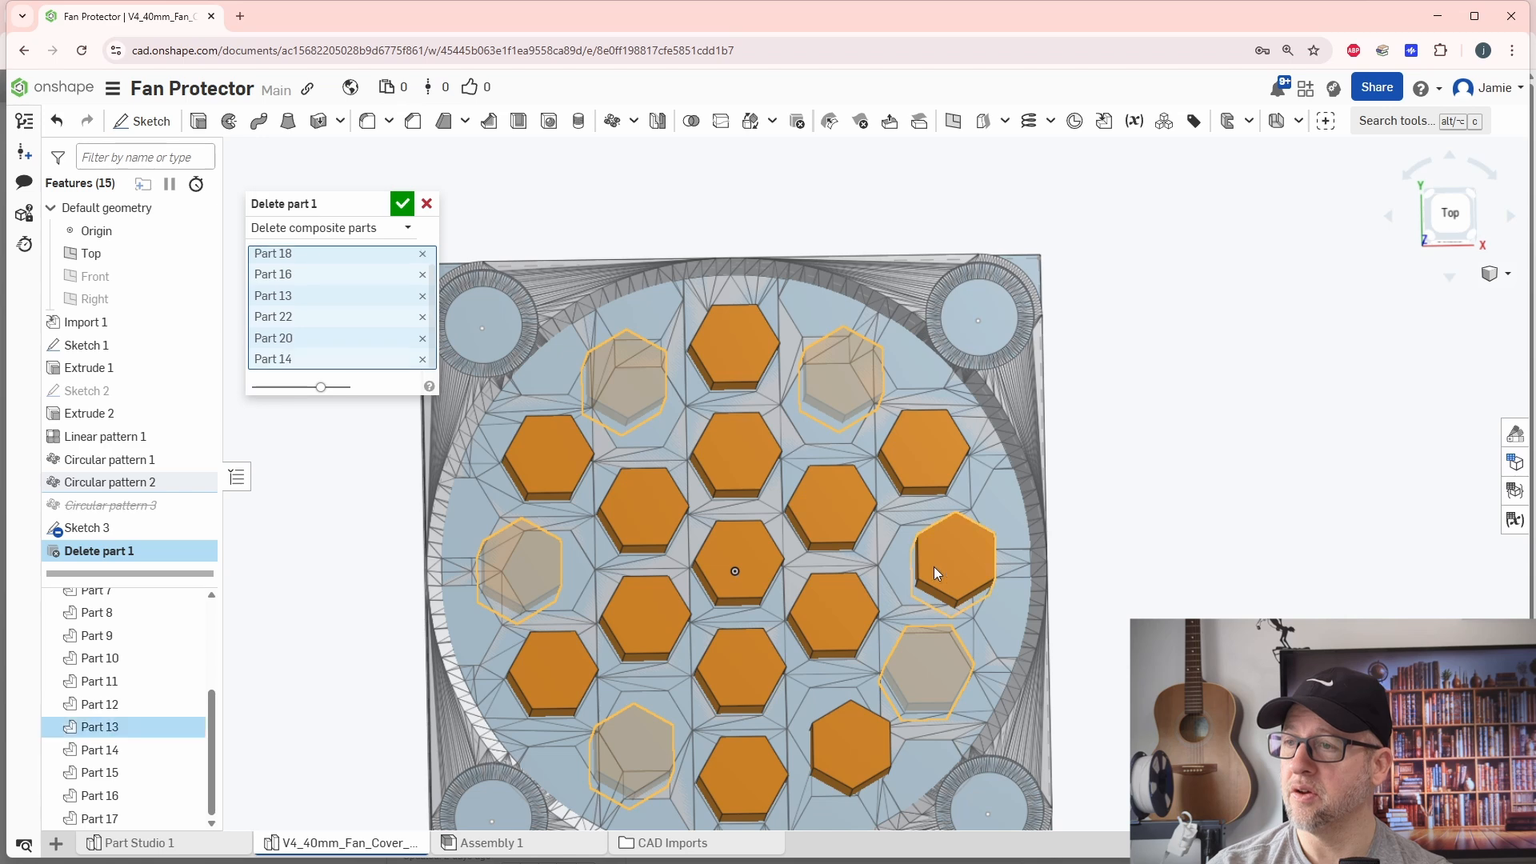
{"action": "left_click", "coordinate": [402, 205]}
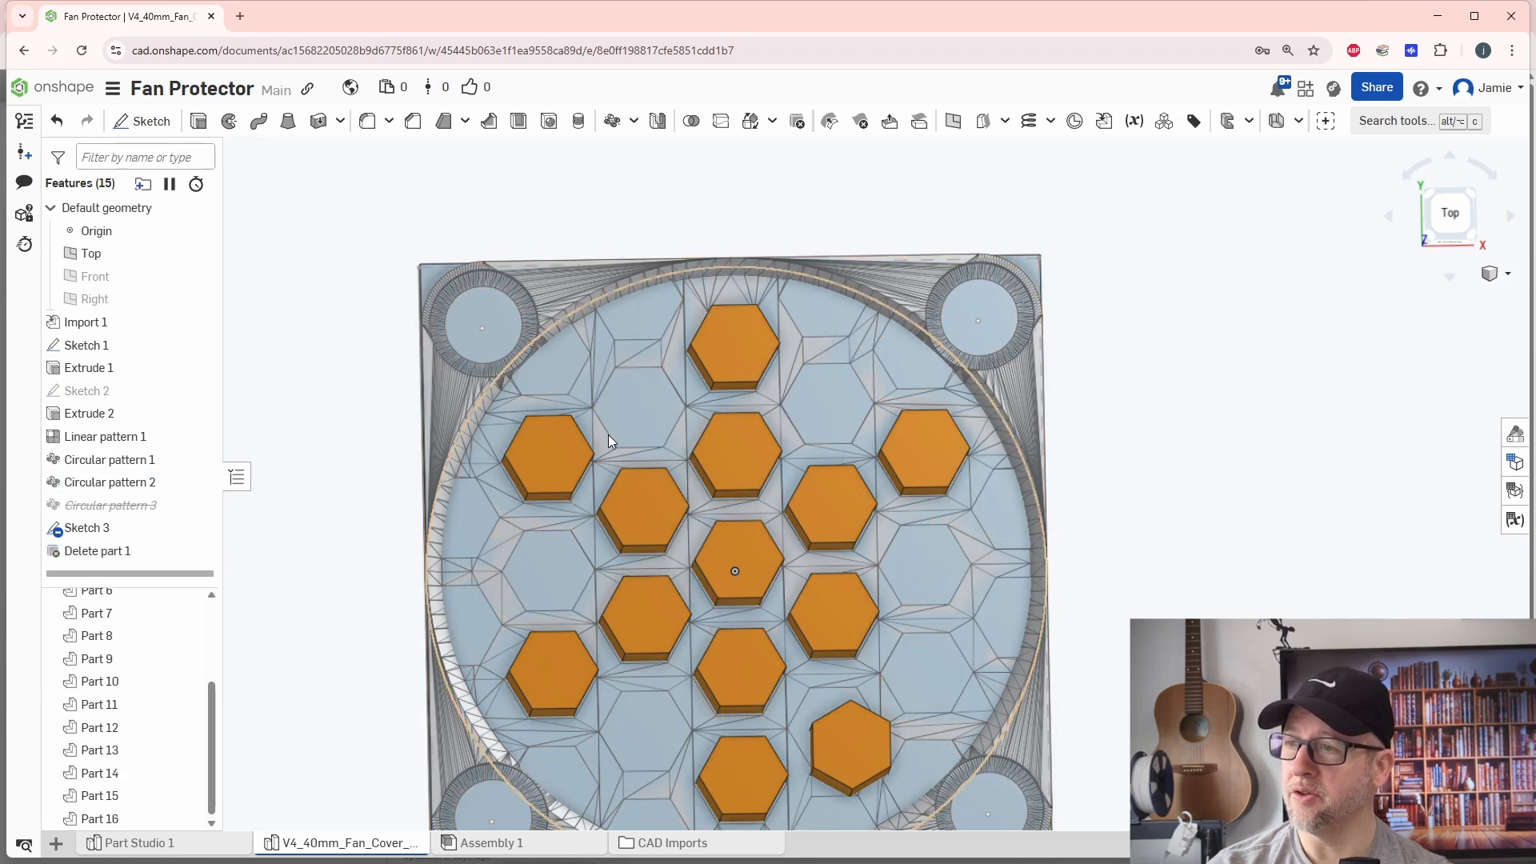
Step: Try to delete the remaining misaligned outer-ring prism directly in the model, and undo that deletion
{"action": "middle_click_drag", "start_coordinate": [989, 635], "coordinate": [976, 525]}
{"action": "left_click", "coordinate": [833, 639]}
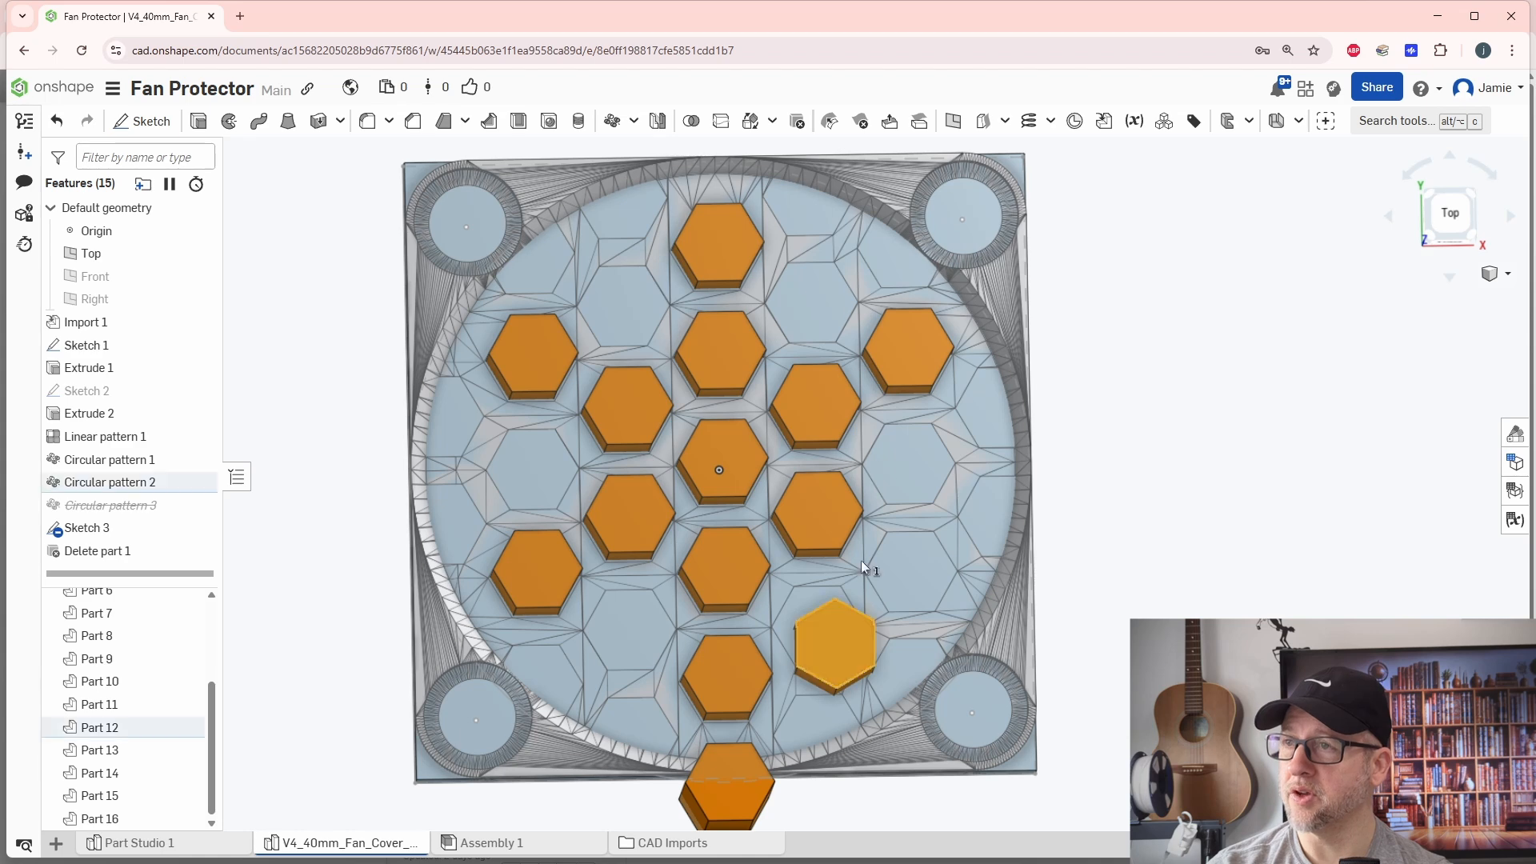
{"action": "key", "text": "Delete"}
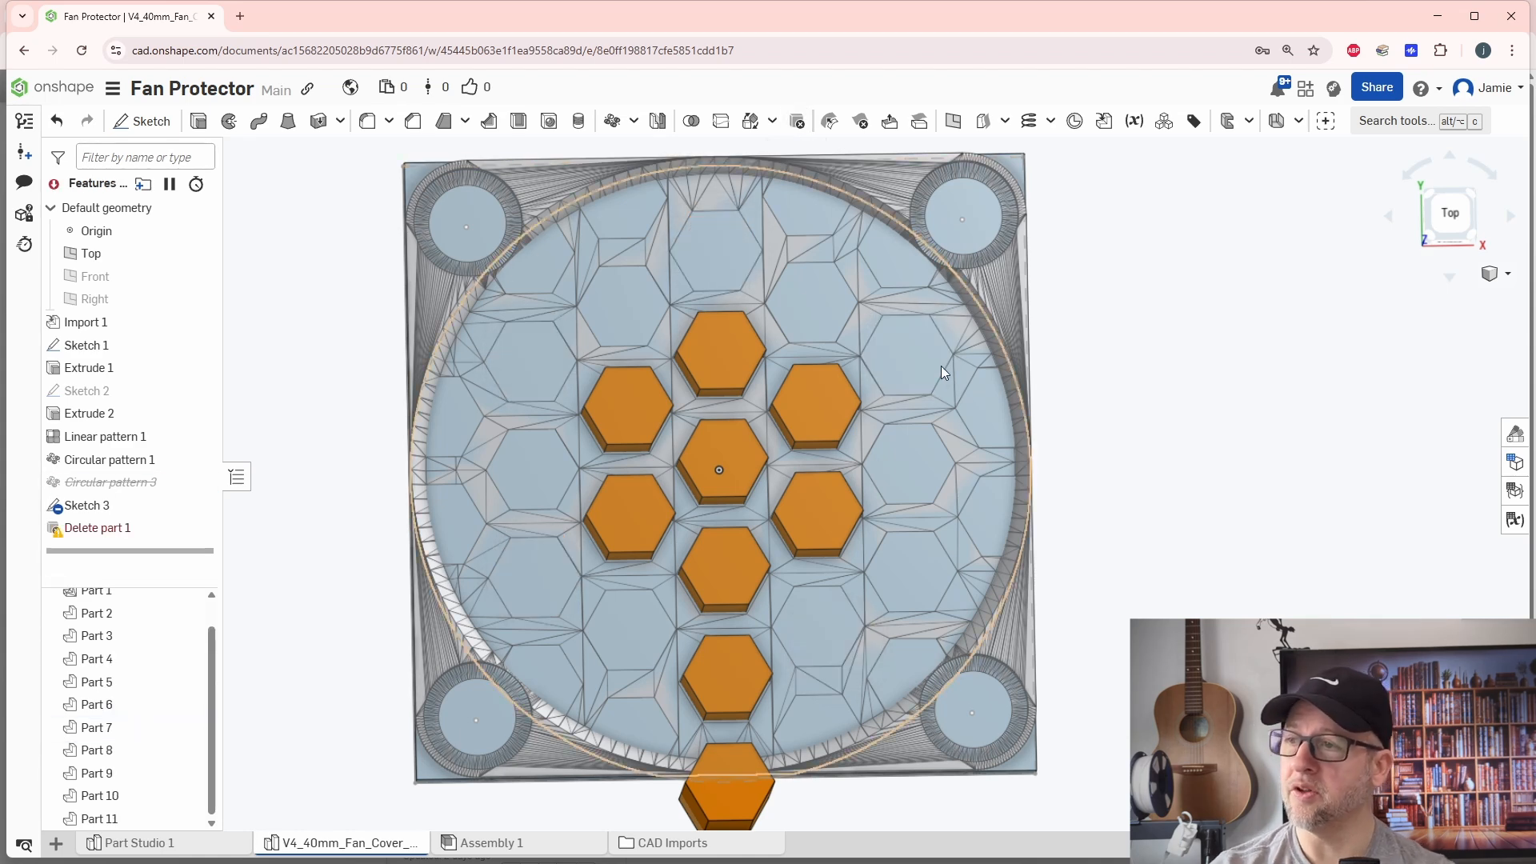
{"action": "key", "text": "ctrl+z"}
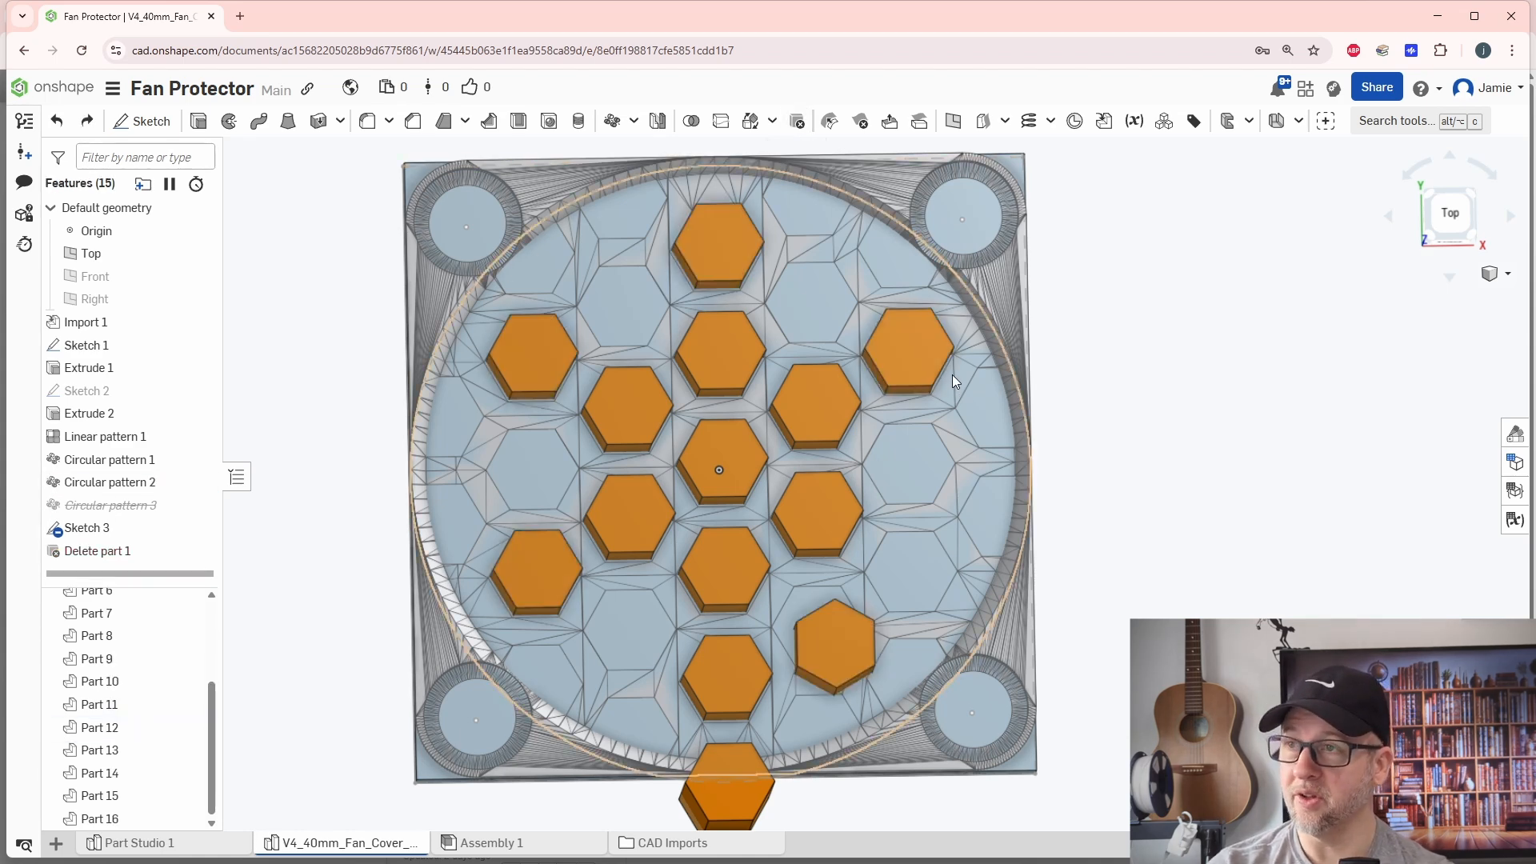
Step: Remove the remaining misaligned prism with a second Delete part feature, and undo both Delete part features
{"action": "left_click", "coordinate": [796, 121]}
{"action": "left_click", "coordinate": [845, 666]}
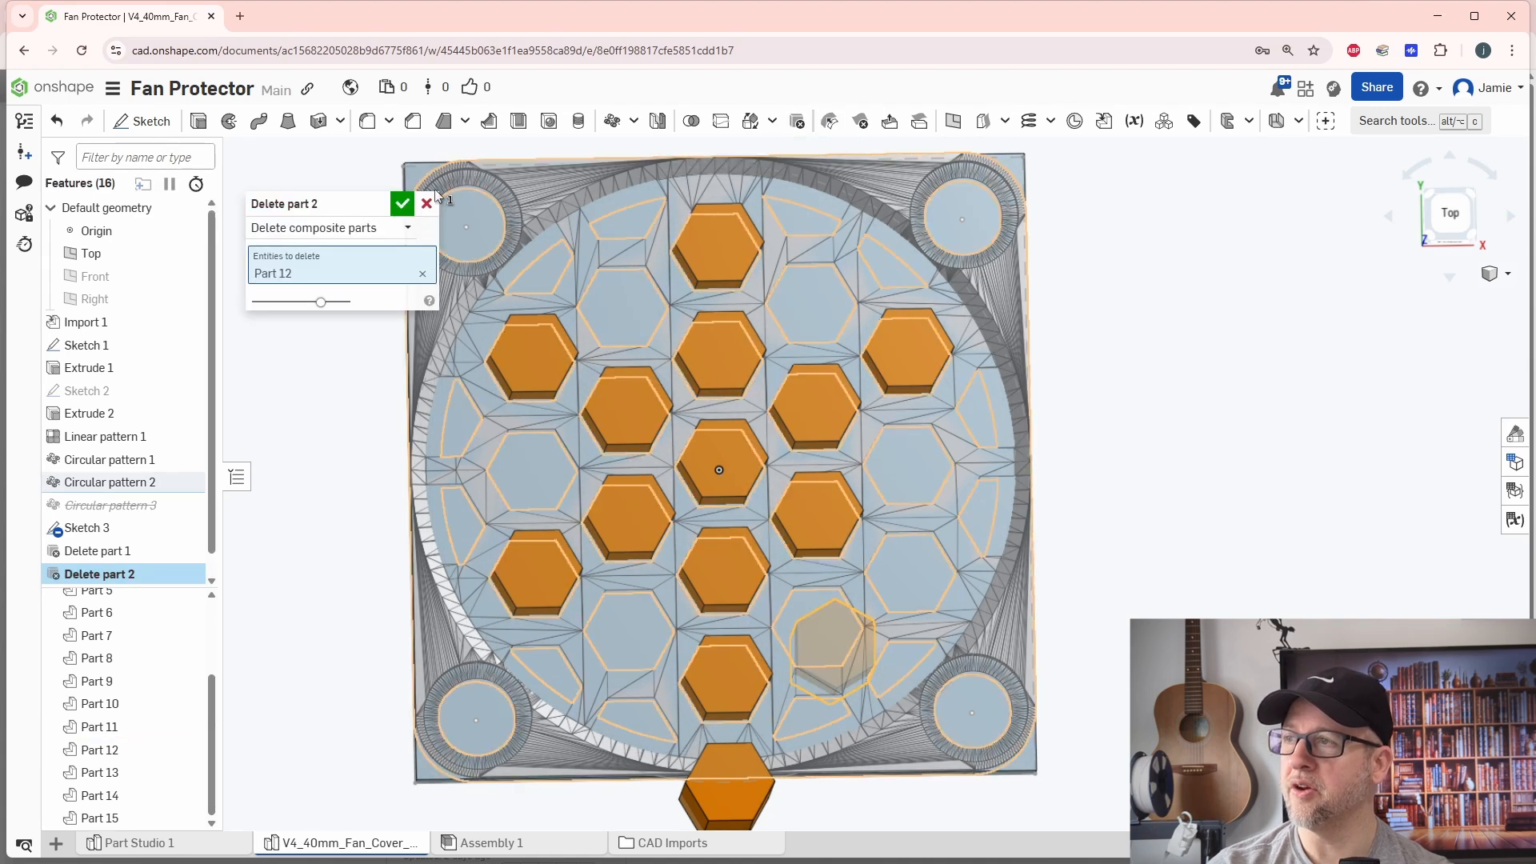
{"action": "left_click", "coordinate": [402, 205]}
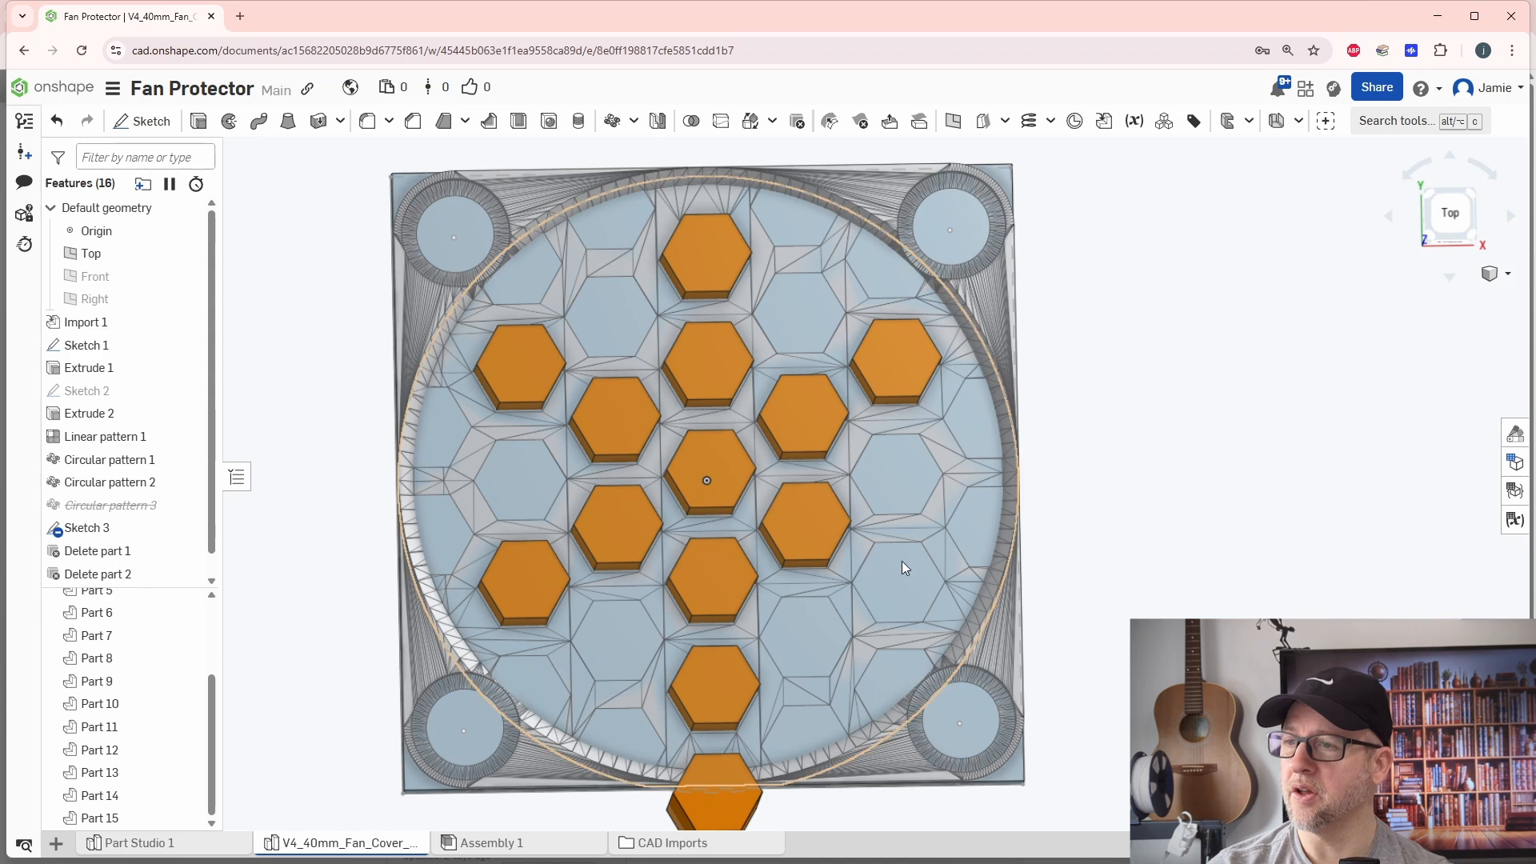
{"action": "key", "text": "ctrl+z"}
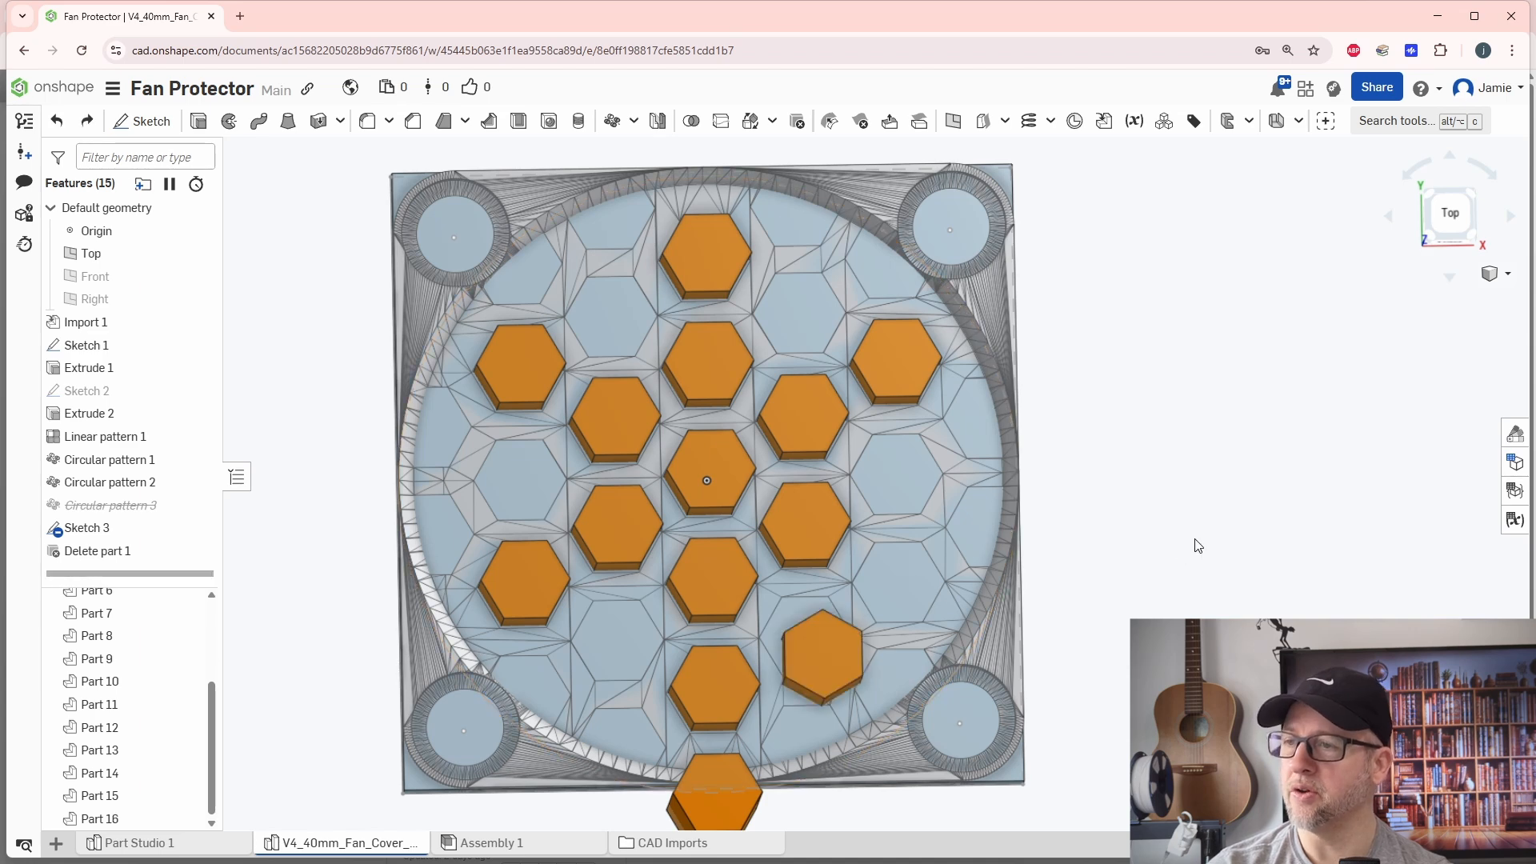
{"action": "key", "text": "ctrl+z"}
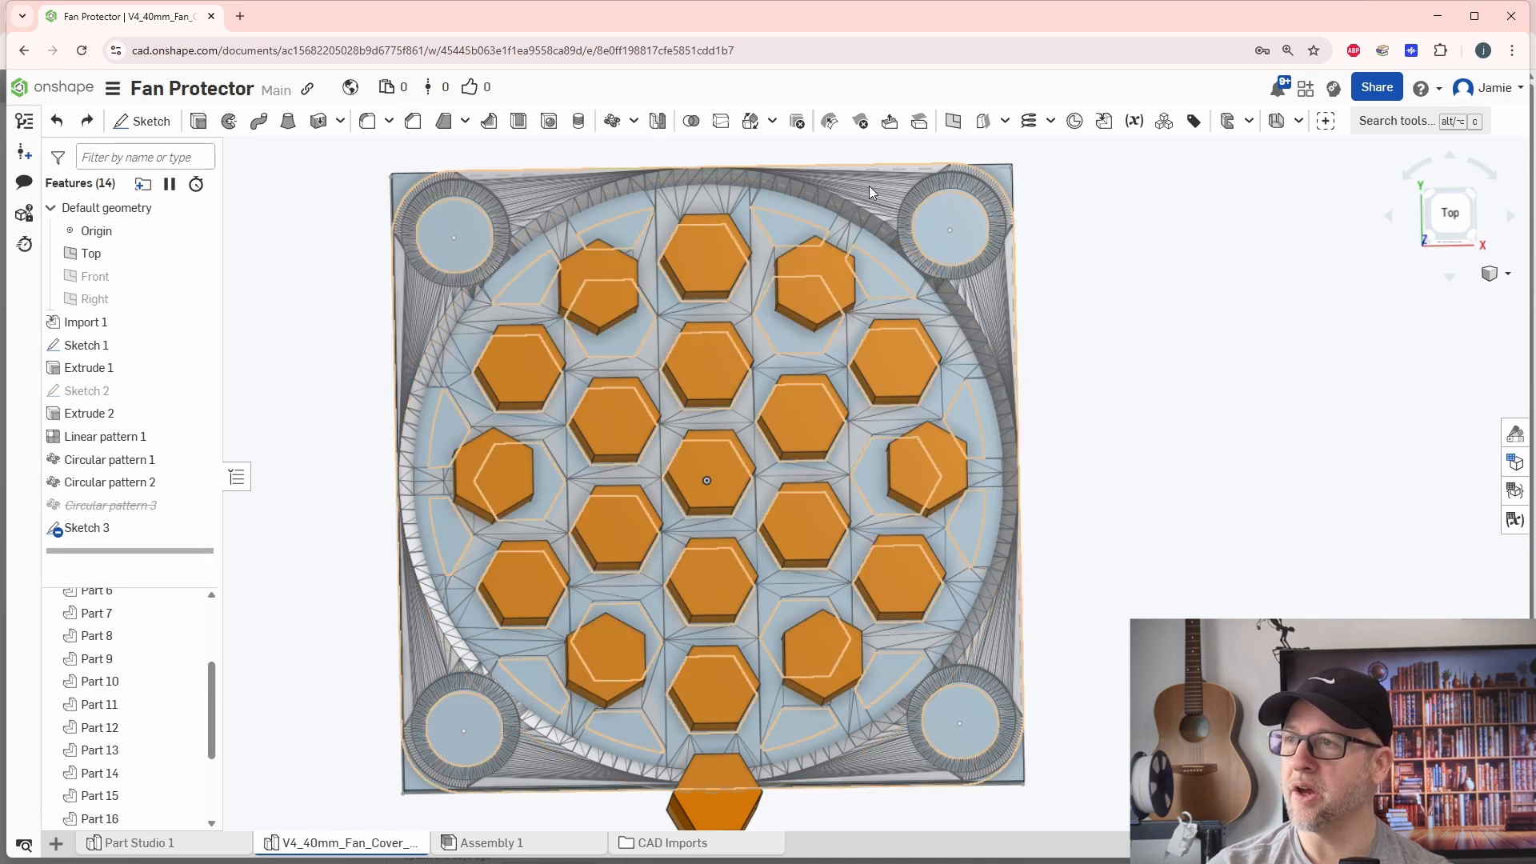
Step: Delete the six outer-ring prisms that are misaligned with the honeycomb cells, using one Delete part feature
{"action": "left_click", "coordinate": [797, 122]}
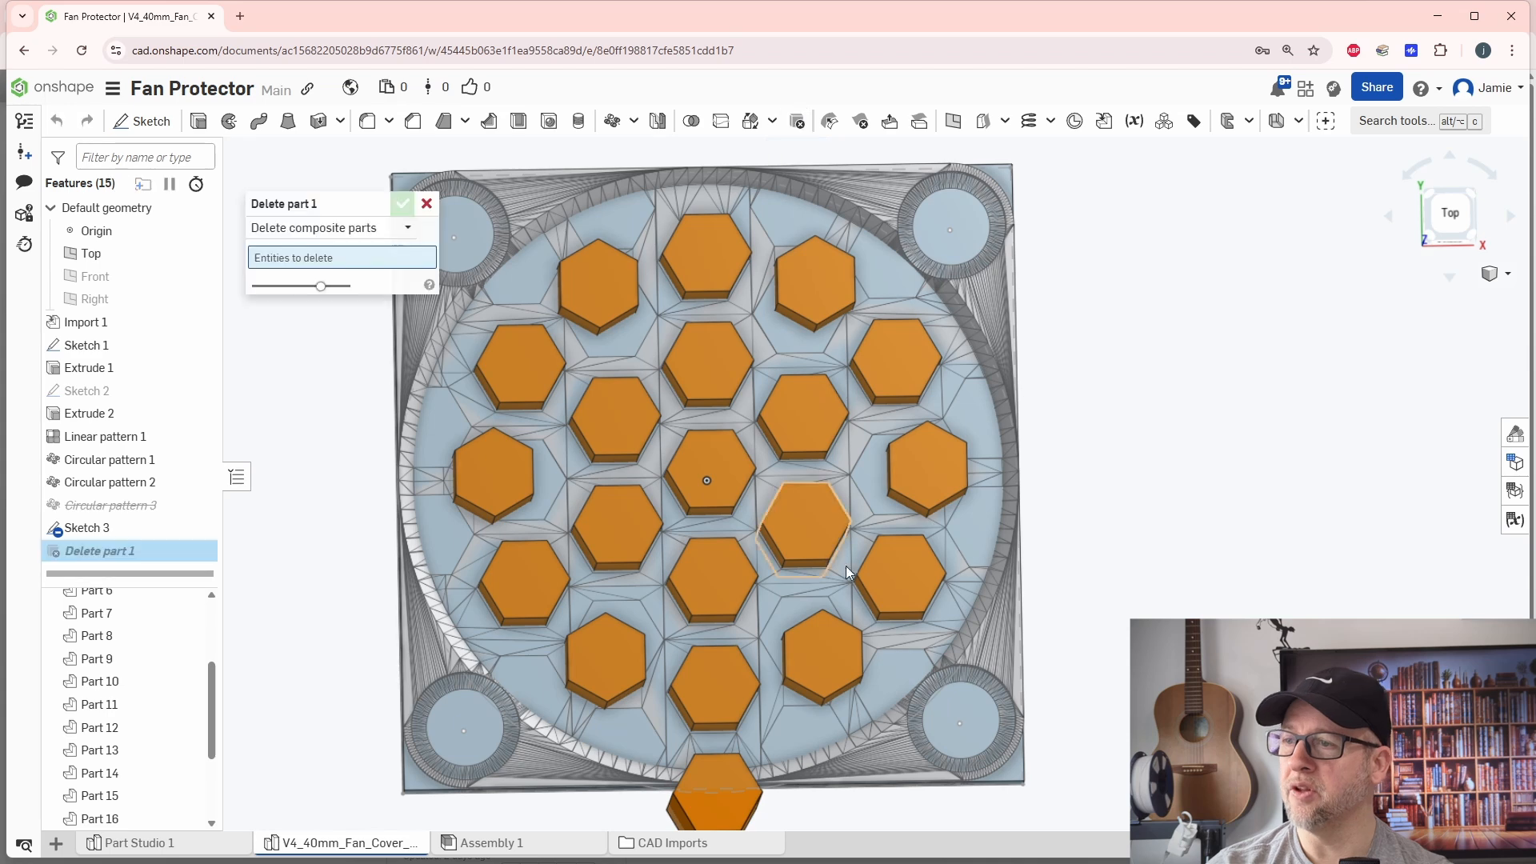
{"action": "left_click", "coordinate": [816, 661]}
{"action": "left_click", "coordinate": [603, 660]}
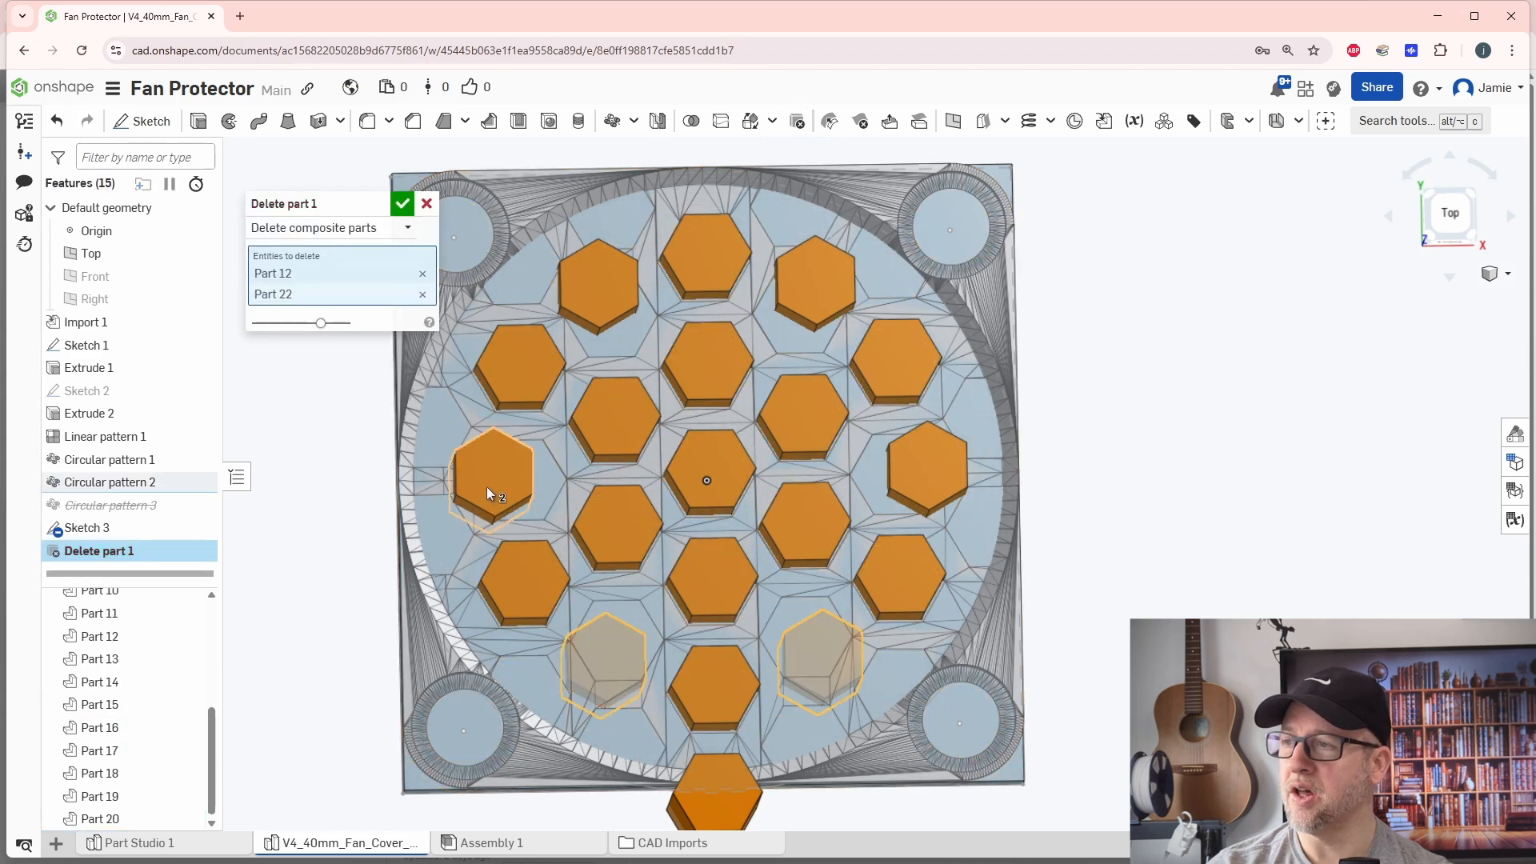
{"action": "left_click", "coordinate": [486, 485]}
{"action": "left_click", "coordinate": [585, 296]}
{"action": "left_click", "coordinate": [784, 286]}
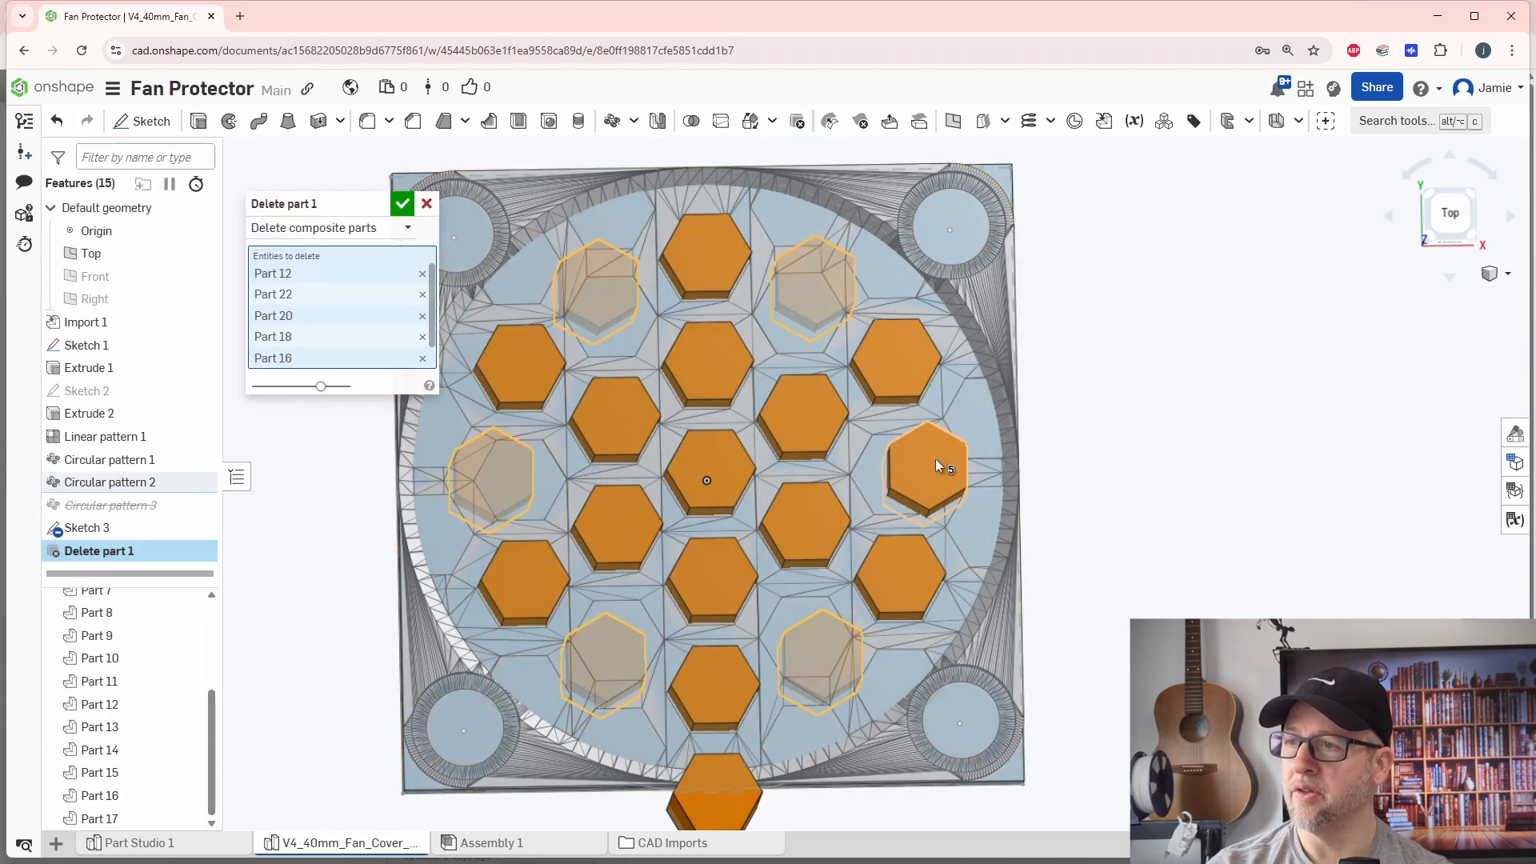
{"action": "left_click", "coordinate": [934, 459]}
{"action": "left_click", "coordinate": [401, 203]}
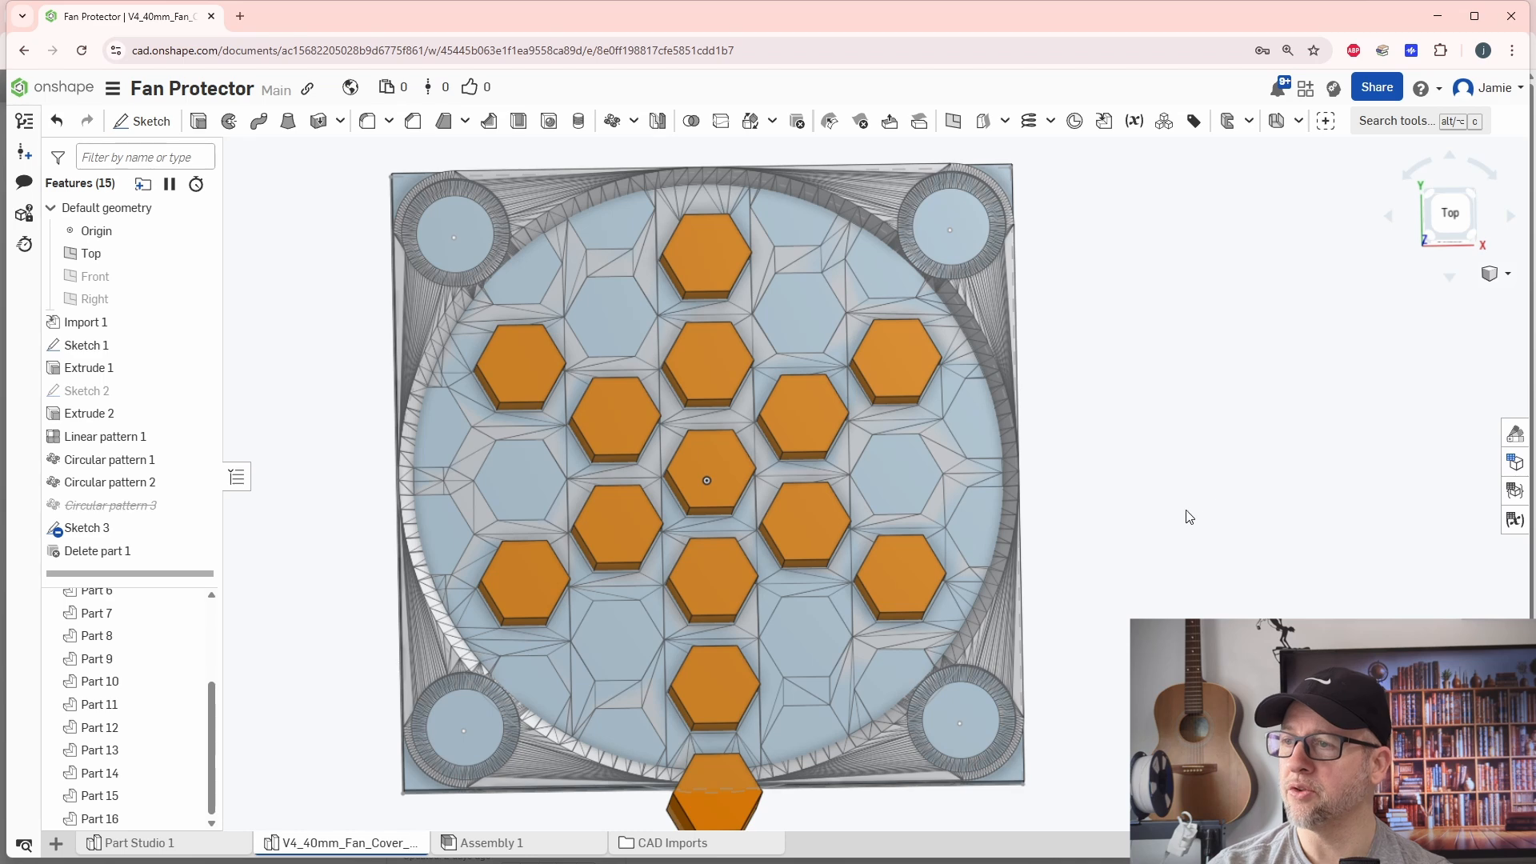
Step: Copy the uppermost prism with a Transform, translating by XYZ with X -6 mm, Y -3.5 mm and Z 0 mm
{"action": "right_click_drag", "start_coordinate": [1198, 502], "coordinate": [1195, 516]}
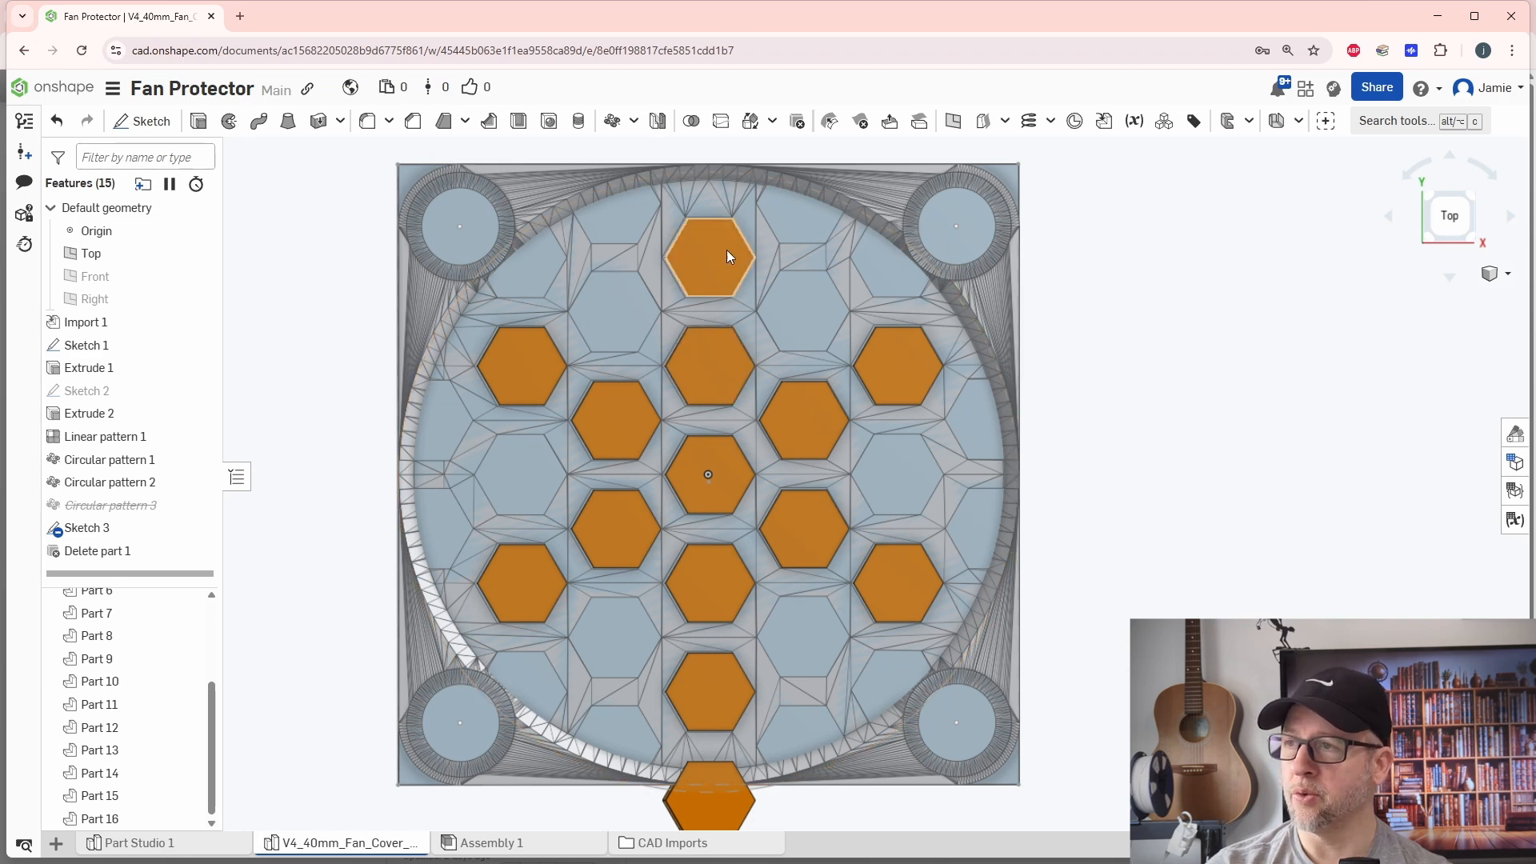
{"action": "left_click", "coordinate": [752, 122]}
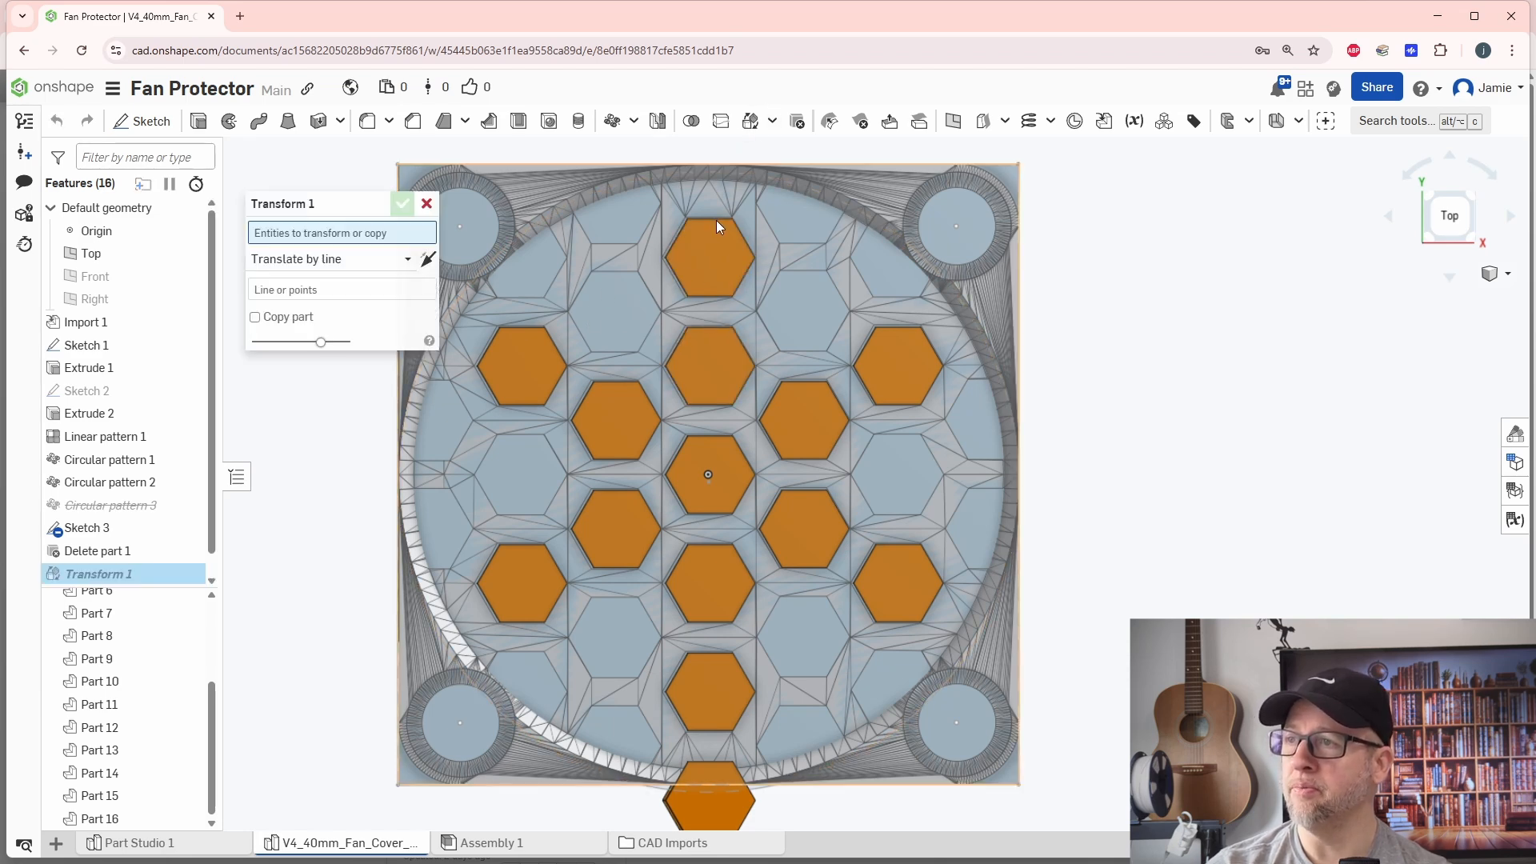
{"action": "left_click", "coordinate": [704, 276]}
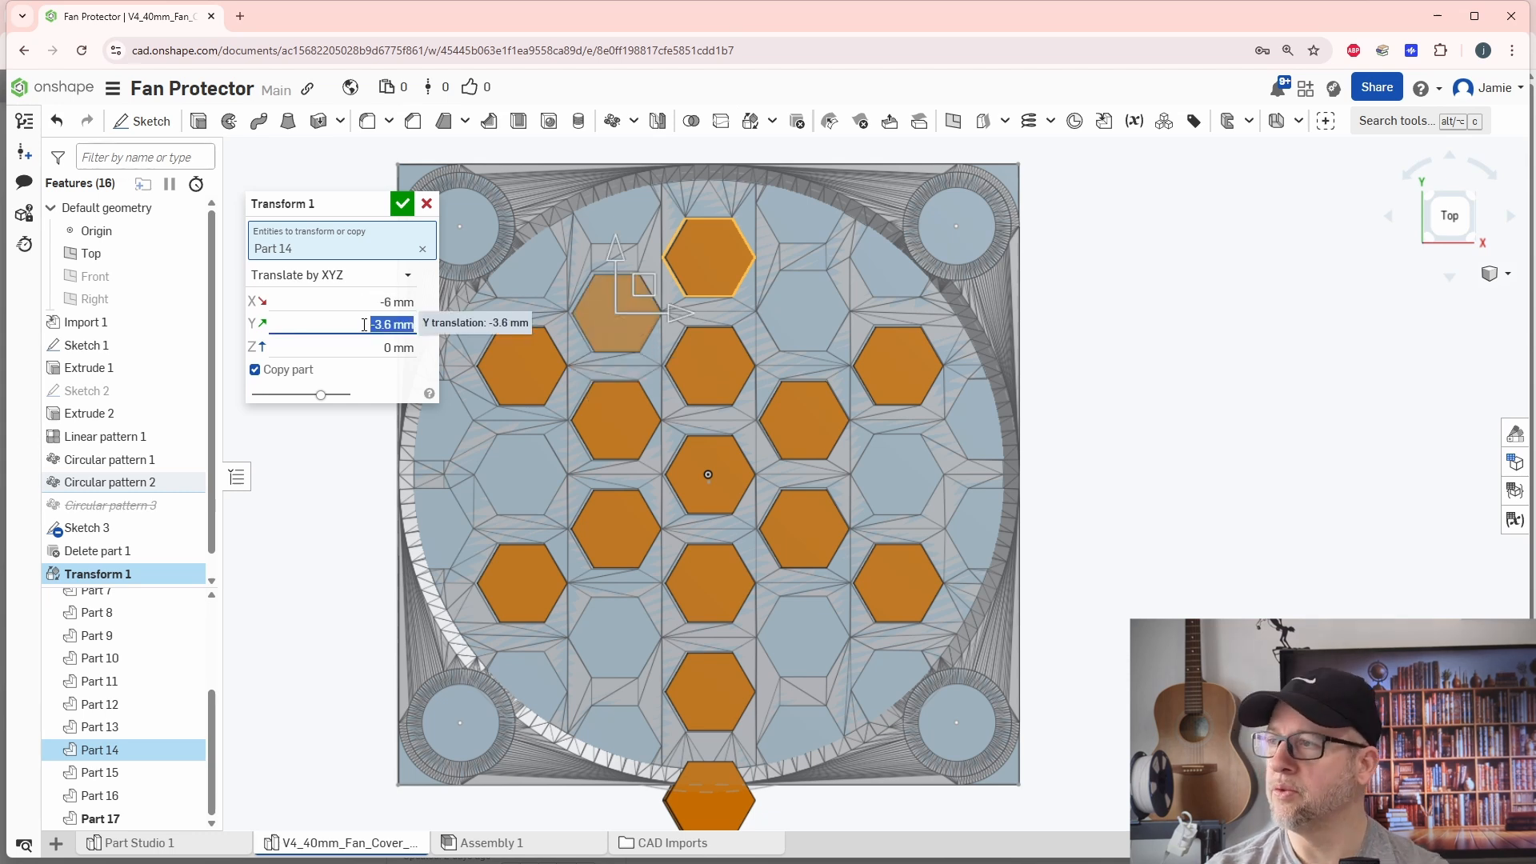
{"action": "left_click", "coordinate": [364, 324]}
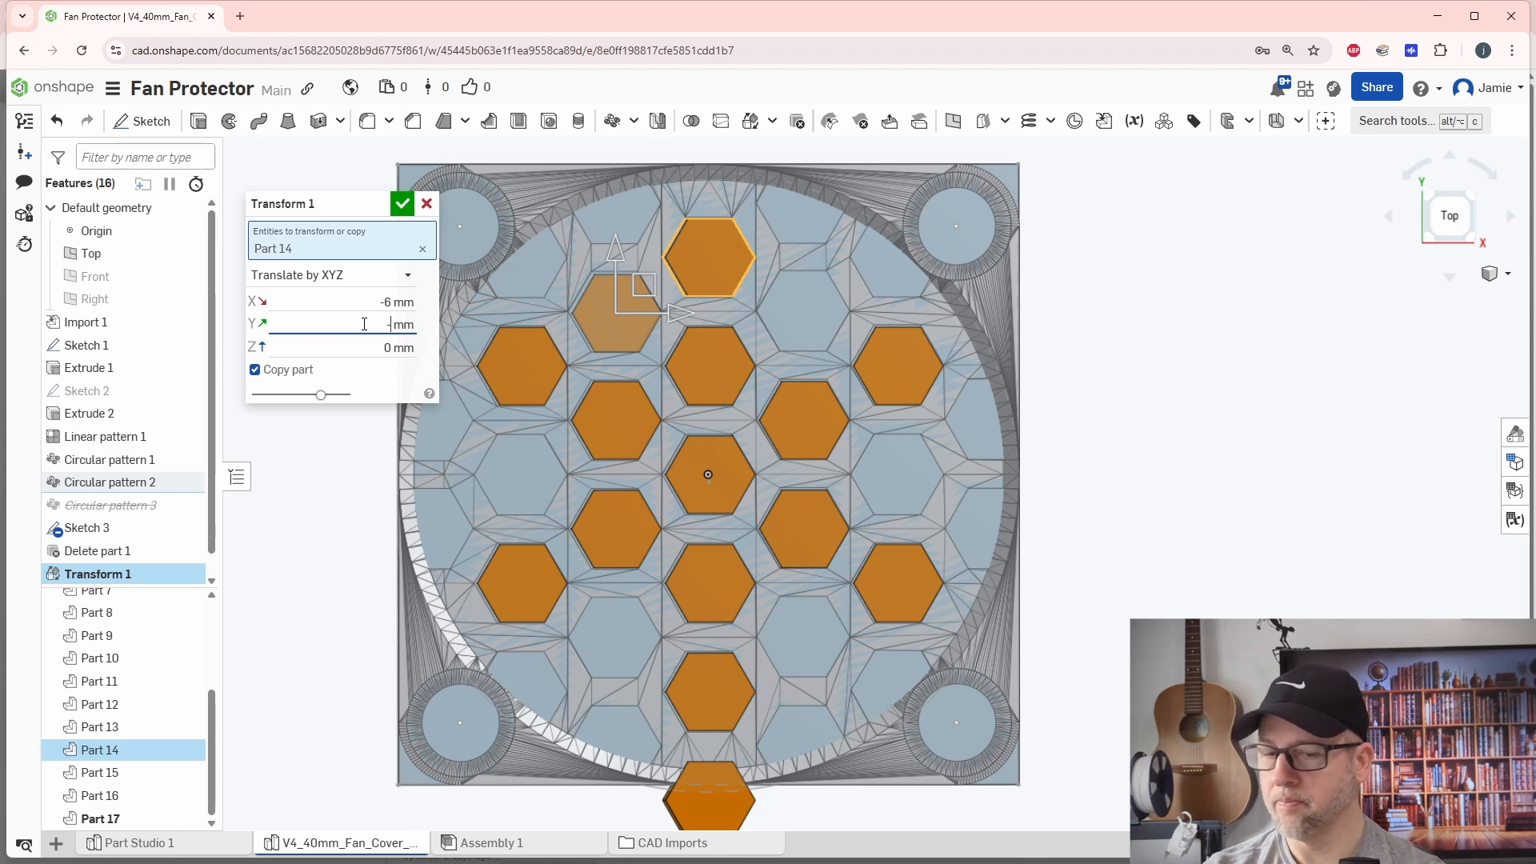
{"action": "key", "text": "Return"}
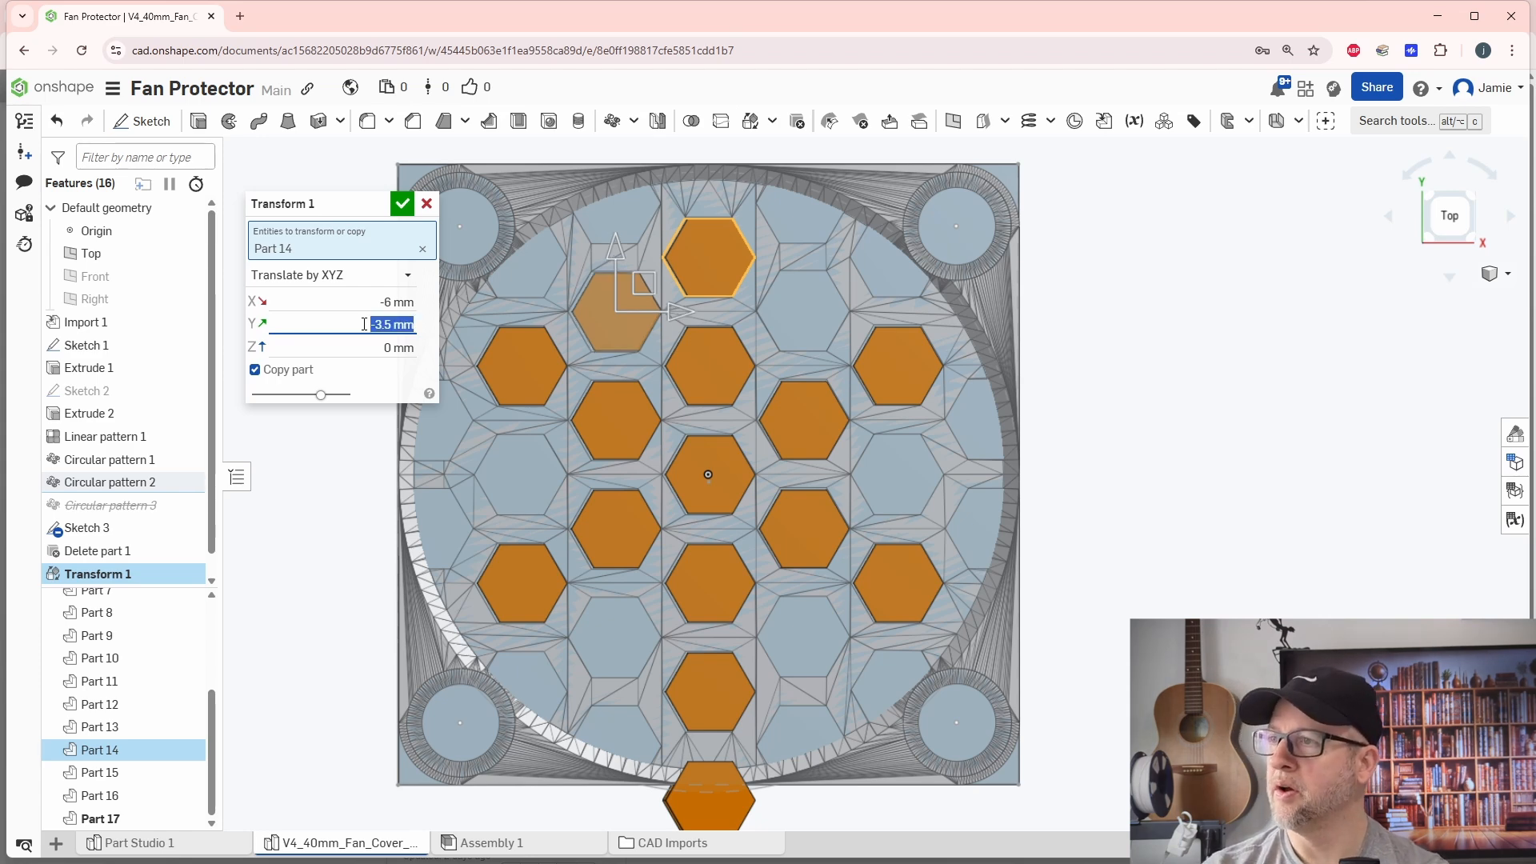
Step: Set the copied prism's X translation to -6.05 mm to centre it in its honeycomb cell, and apply the Transform
{"action": "scroll", "coordinate": [608, 327], "scroll_direction": "up", "scroll_amount": 5}
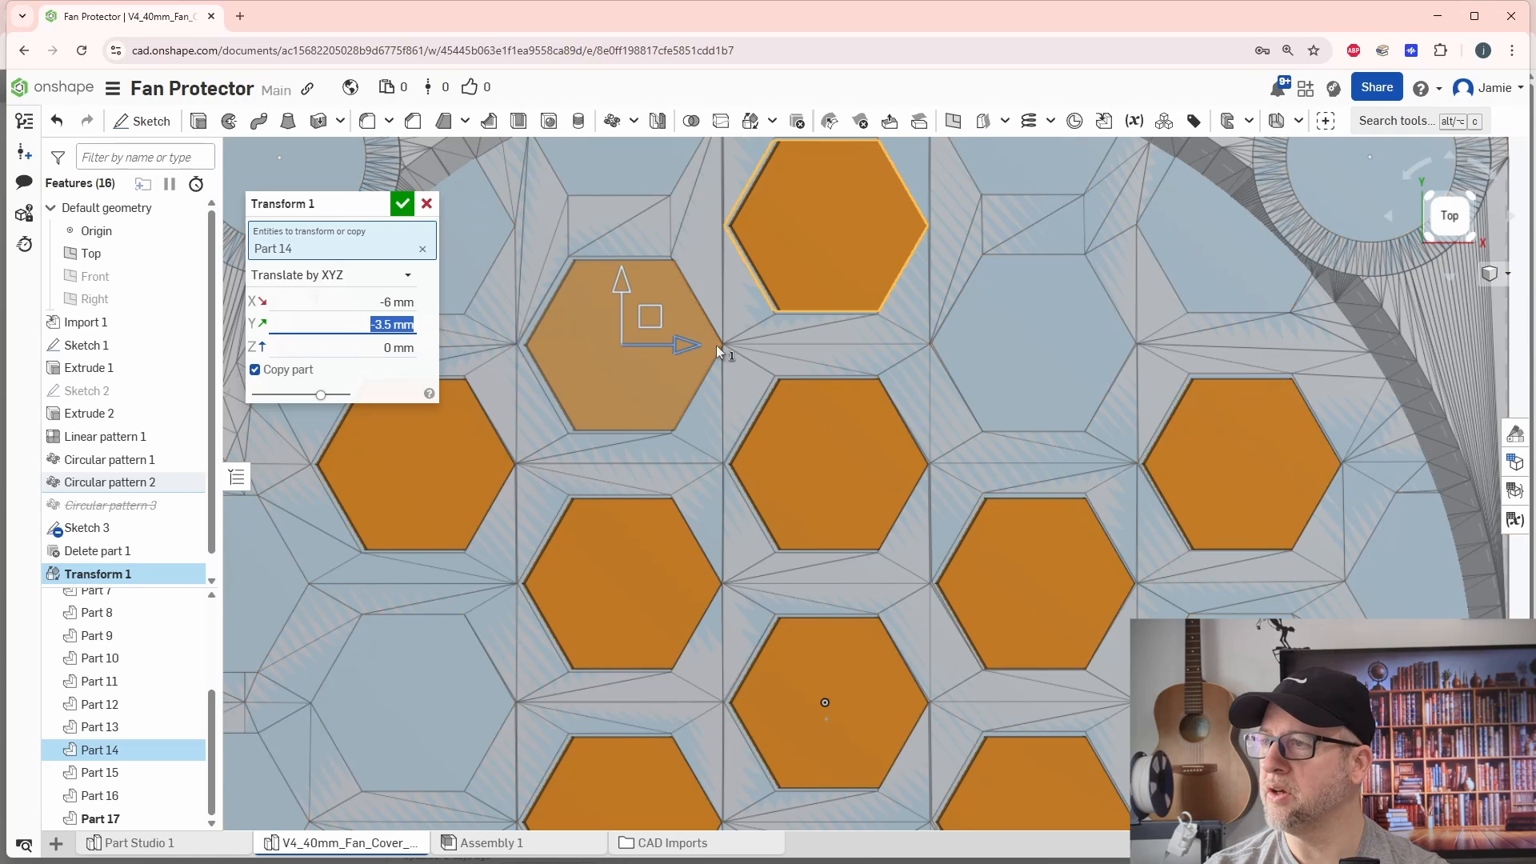
{"action": "scroll", "coordinate": [648, 343], "scroll_direction": "down", "scroll_amount": 2}
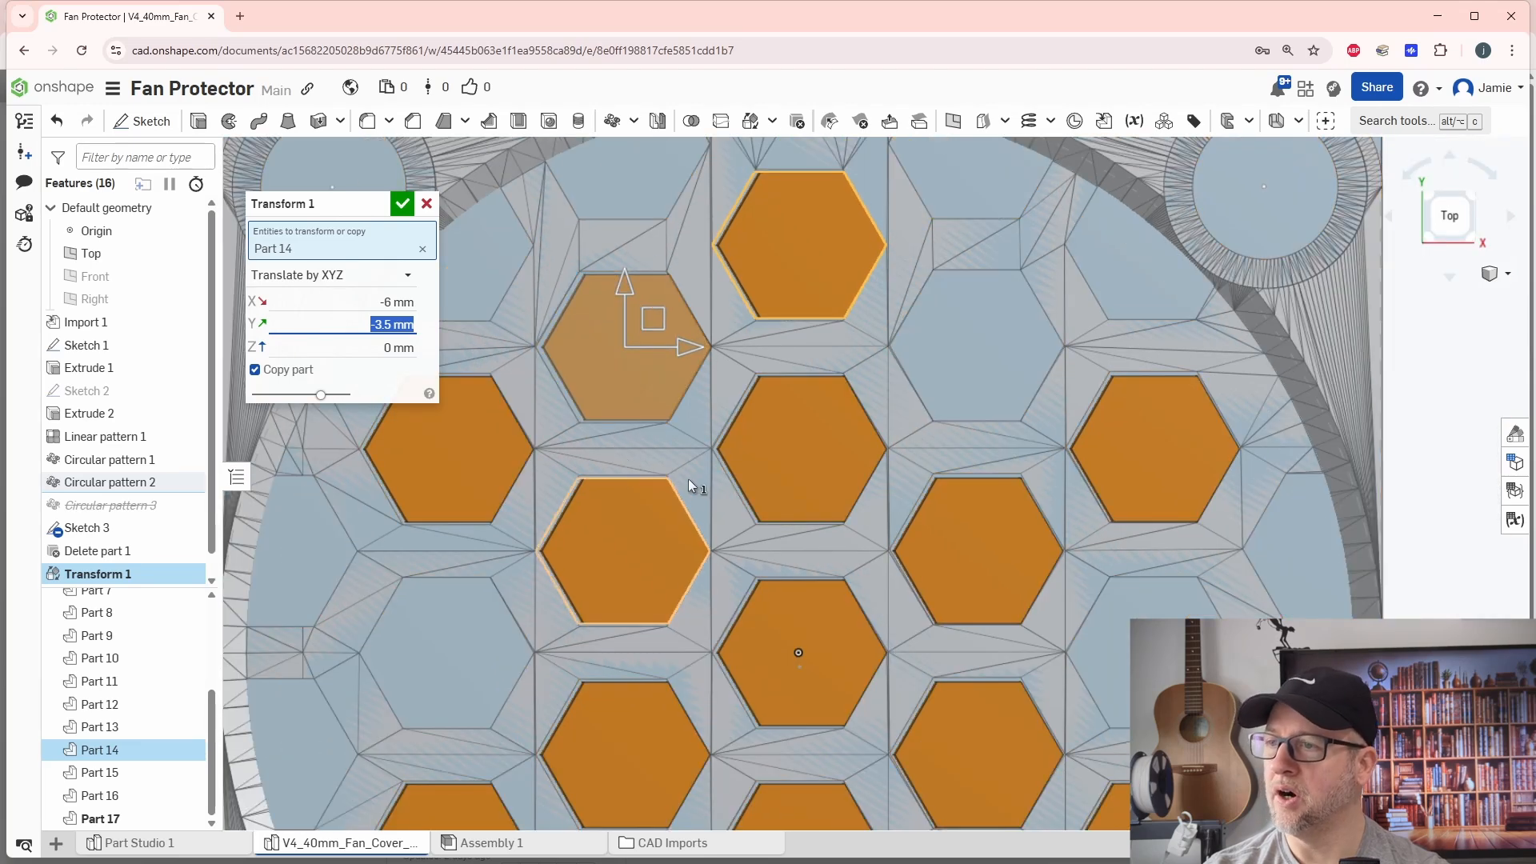
{"action": "scroll", "coordinate": [688, 479], "scroll_direction": "down", "scroll_amount": 3}
{"action": "scroll", "coordinate": [686, 396], "scroll_direction": "up", "scroll_amount": 5}
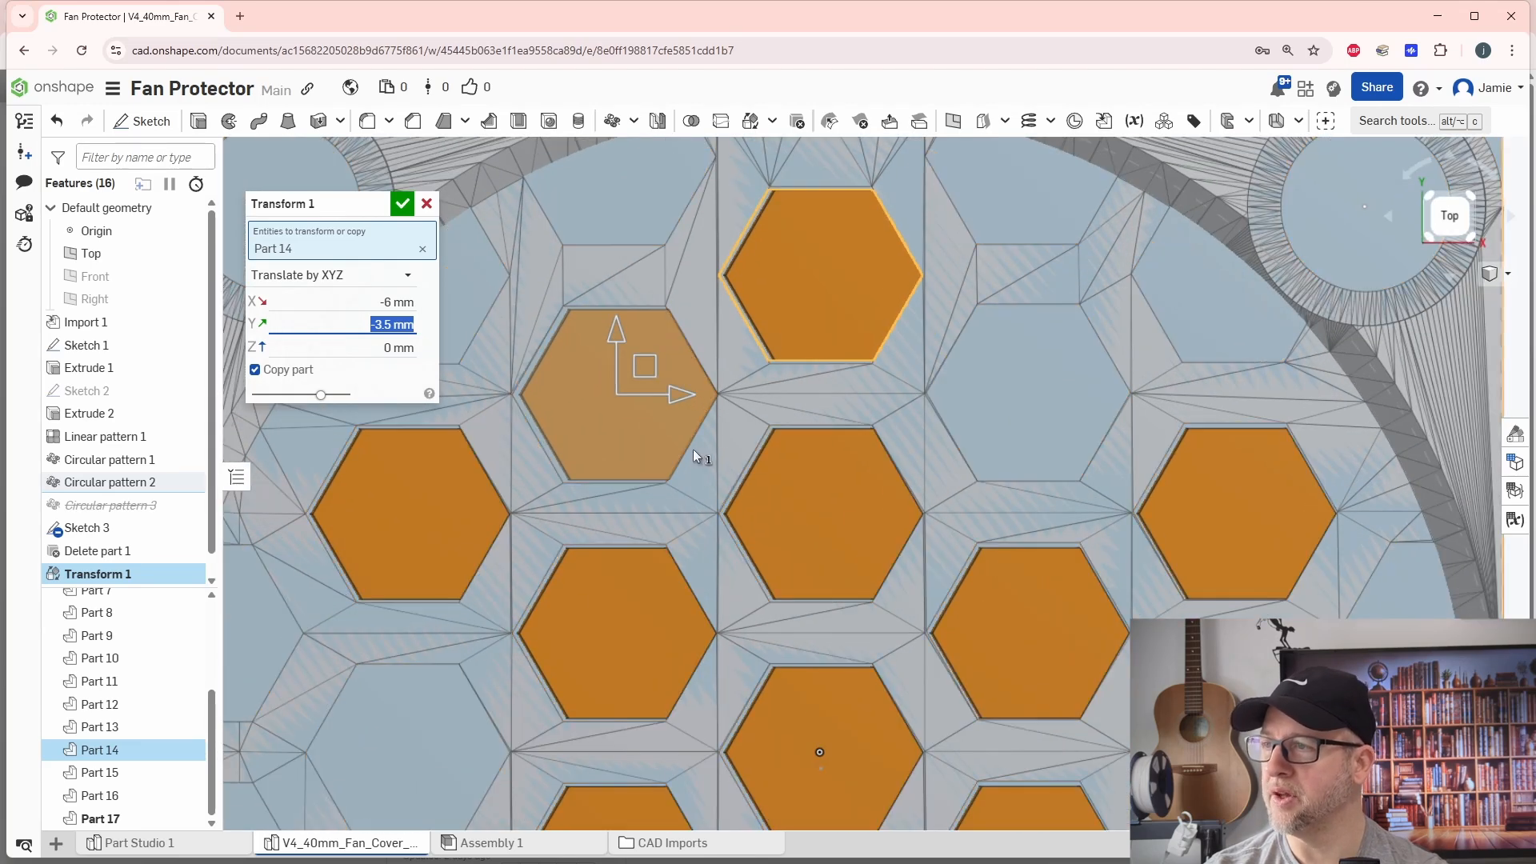
{"action": "middle_click_drag", "start_coordinate": [694, 453], "coordinate": [805, 466]}
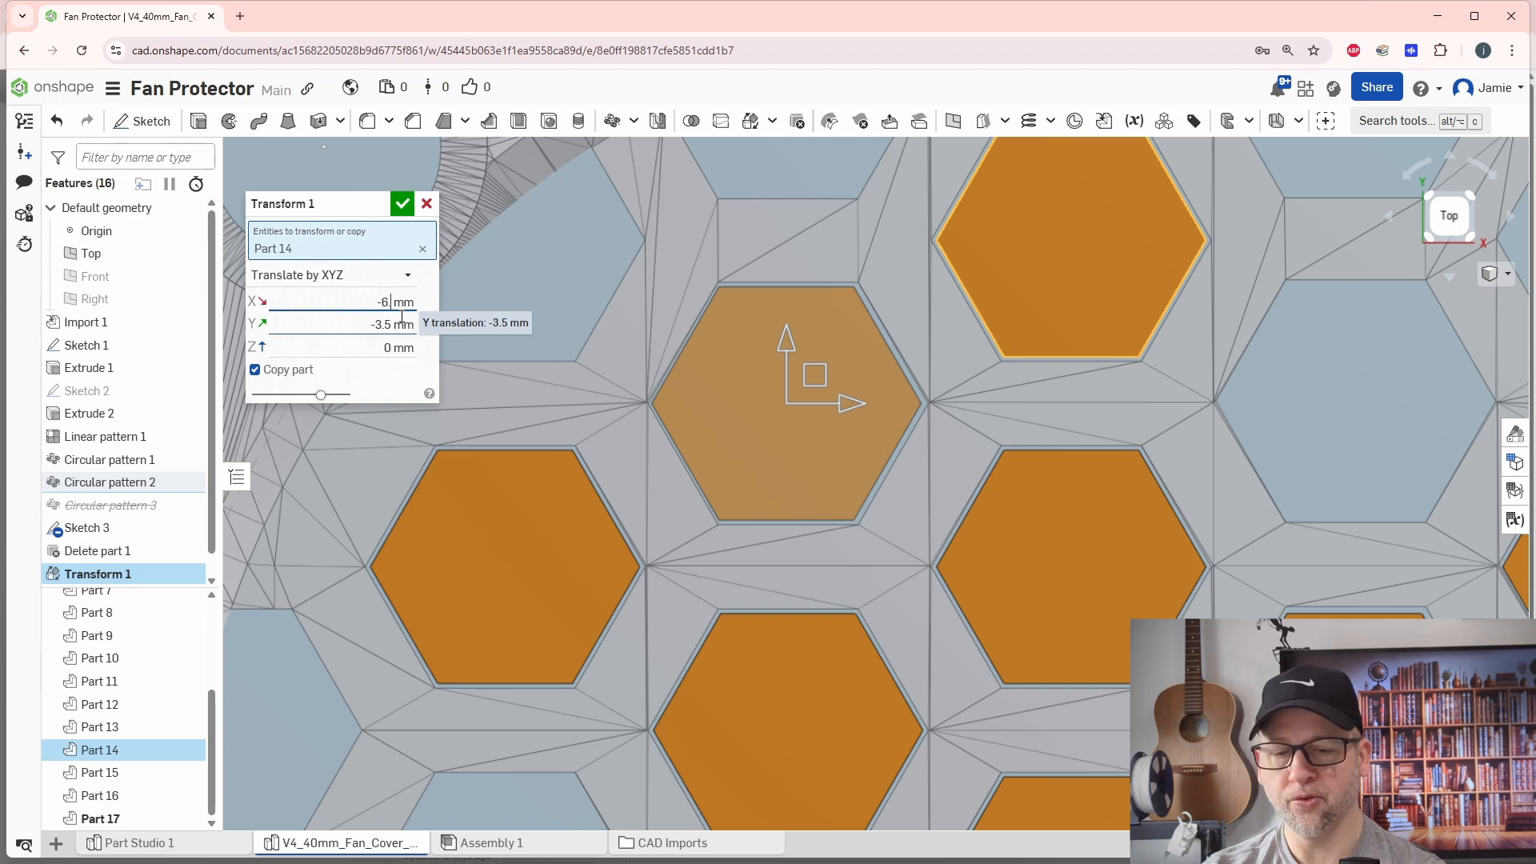
{"action": "key", "text": "Return"}
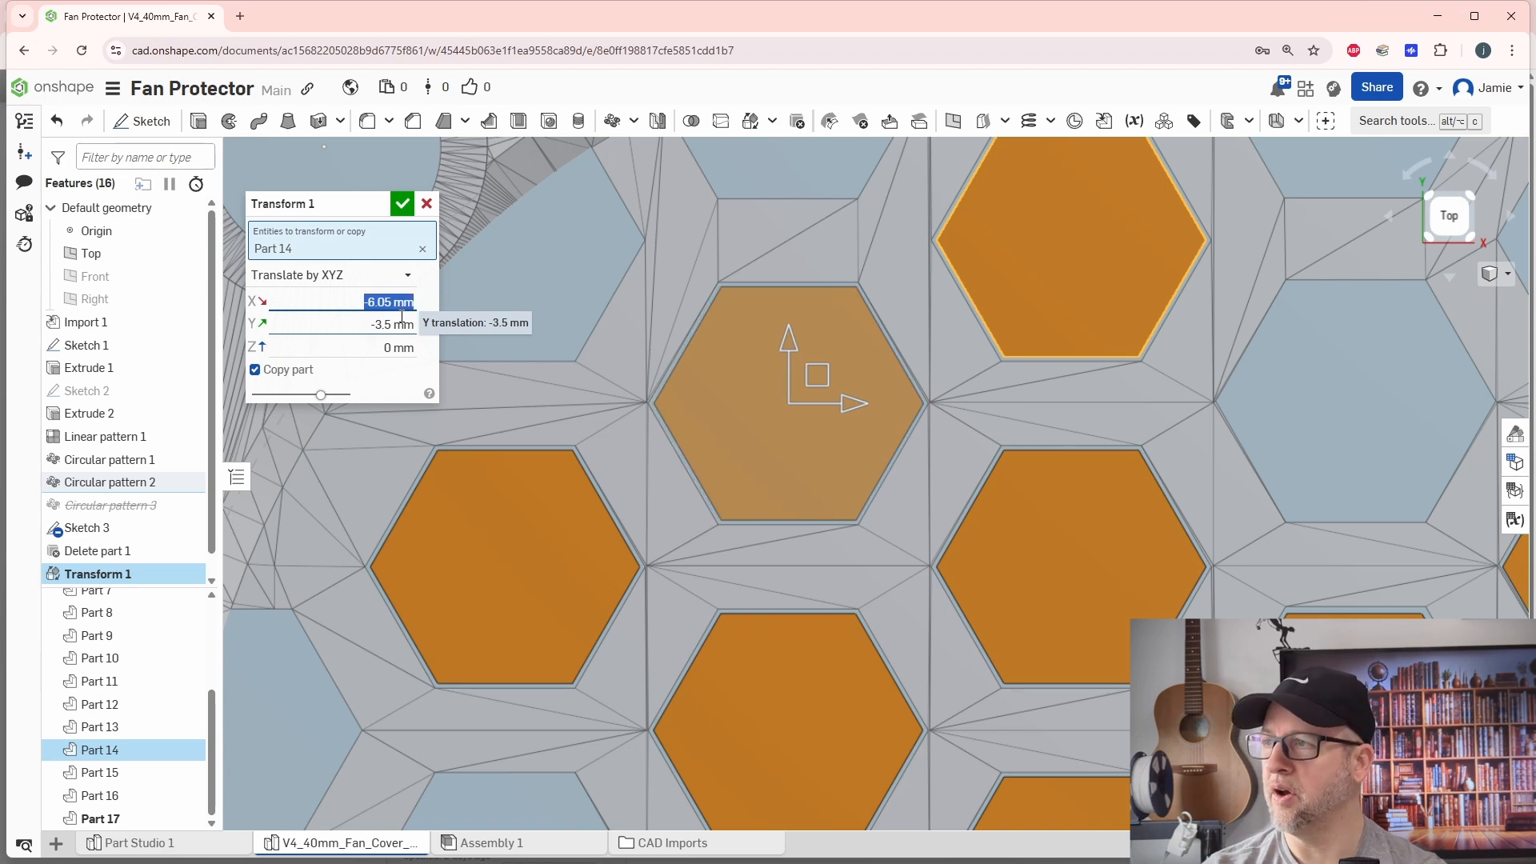
{"action": "left_click", "coordinate": [402, 204]}
Step: Start a circular part pattern of the newly copied prism, with a mate connector at the centre prism's top face as the axis
{"action": "key", "text": "f"}
{"action": "scroll", "coordinate": [829, 405], "scroll_direction": "up", "scroll_amount": 3}
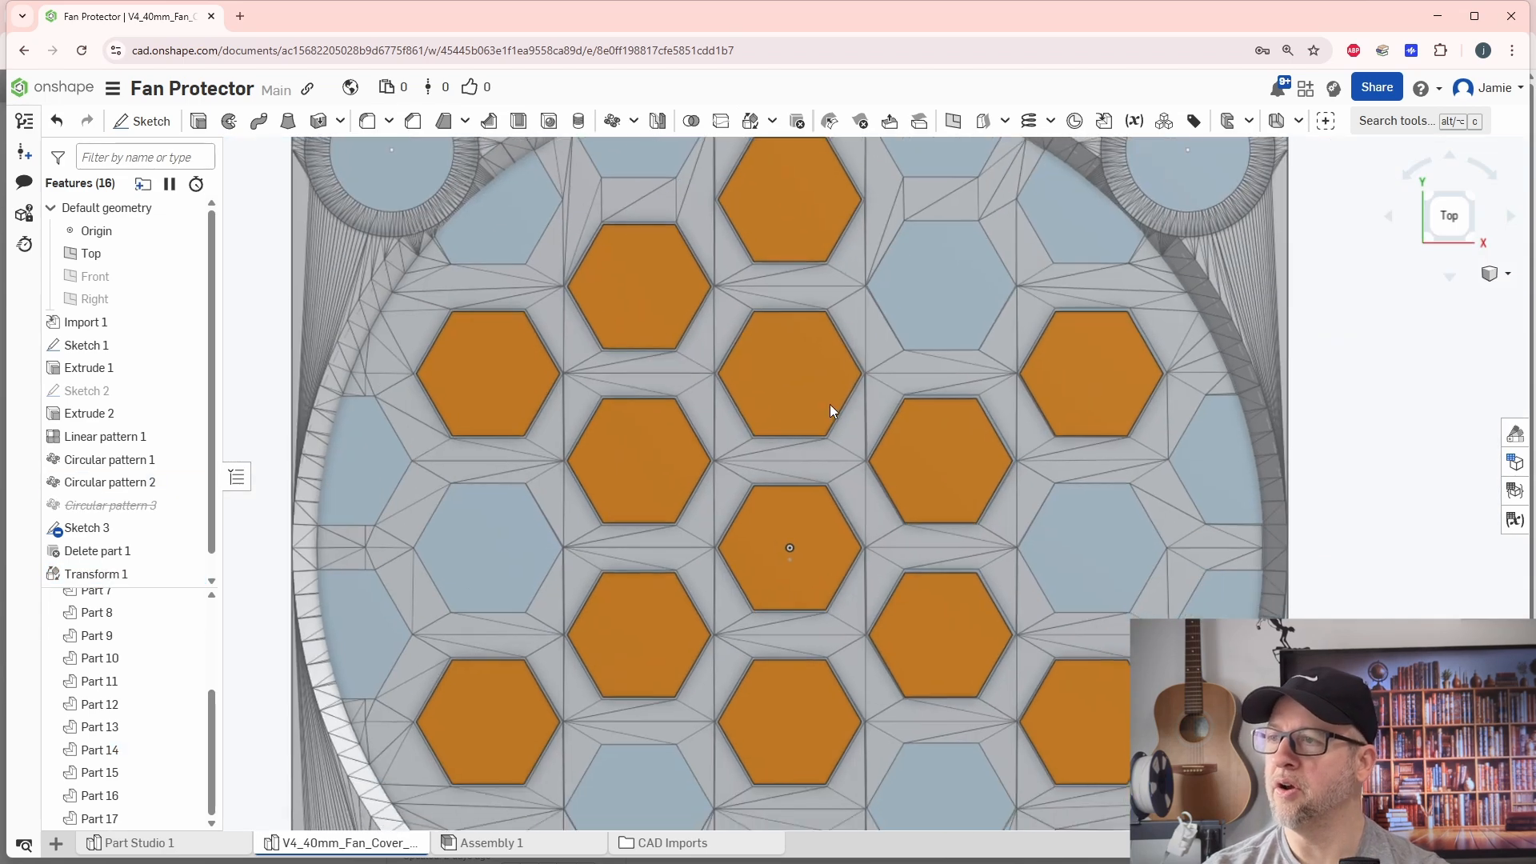
{"action": "scroll", "coordinate": [666, 312], "scroll_direction": "down", "scroll_amount": 2}
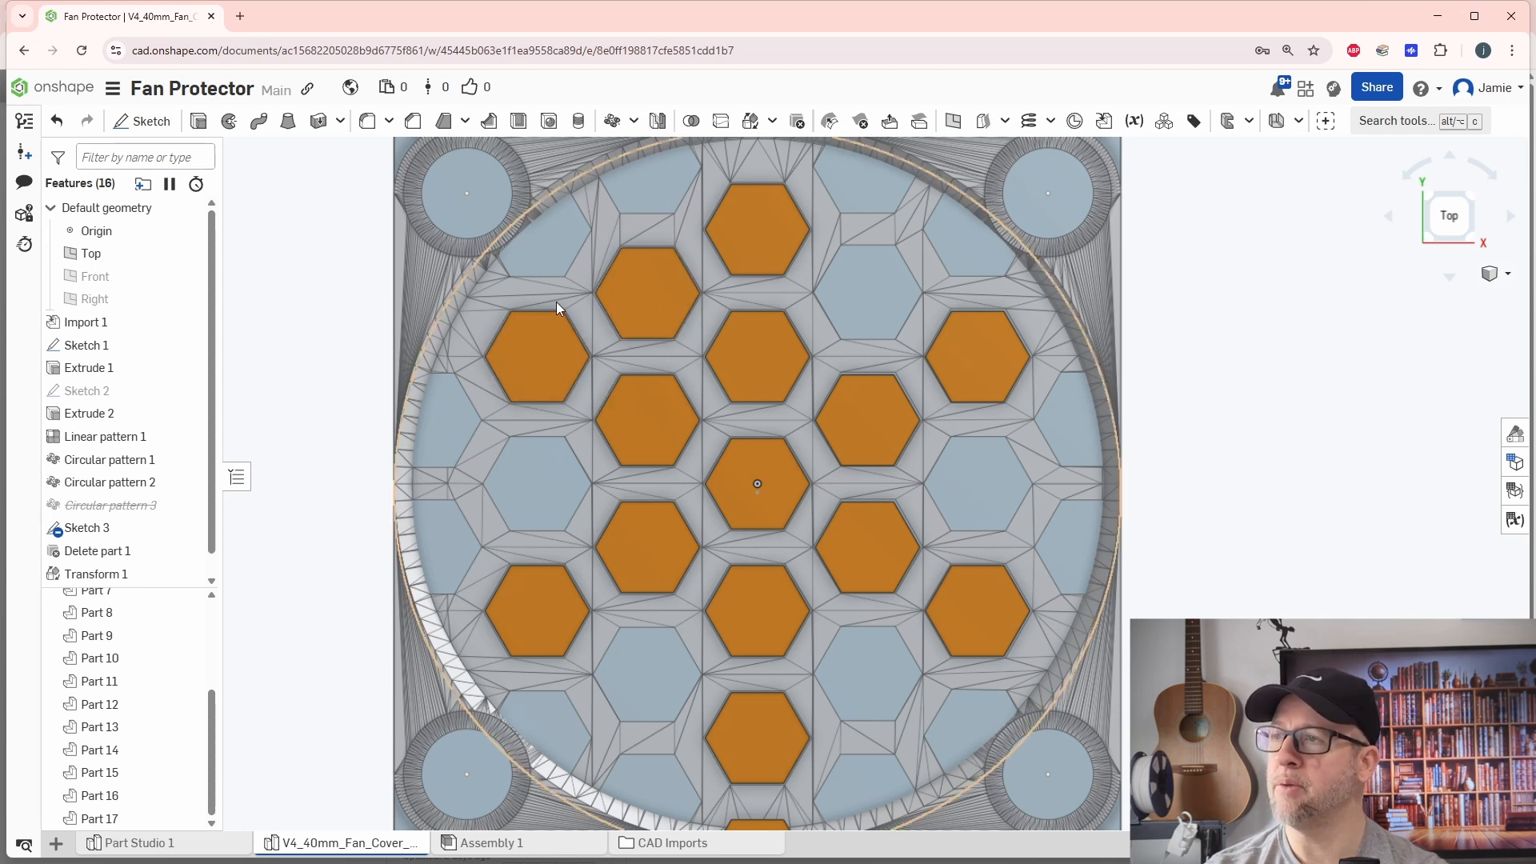
{"action": "left_click", "coordinate": [612, 121]}
{"action": "left_click", "coordinate": [633, 121]}
{"action": "left_click", "coordinate": [649, 186]}
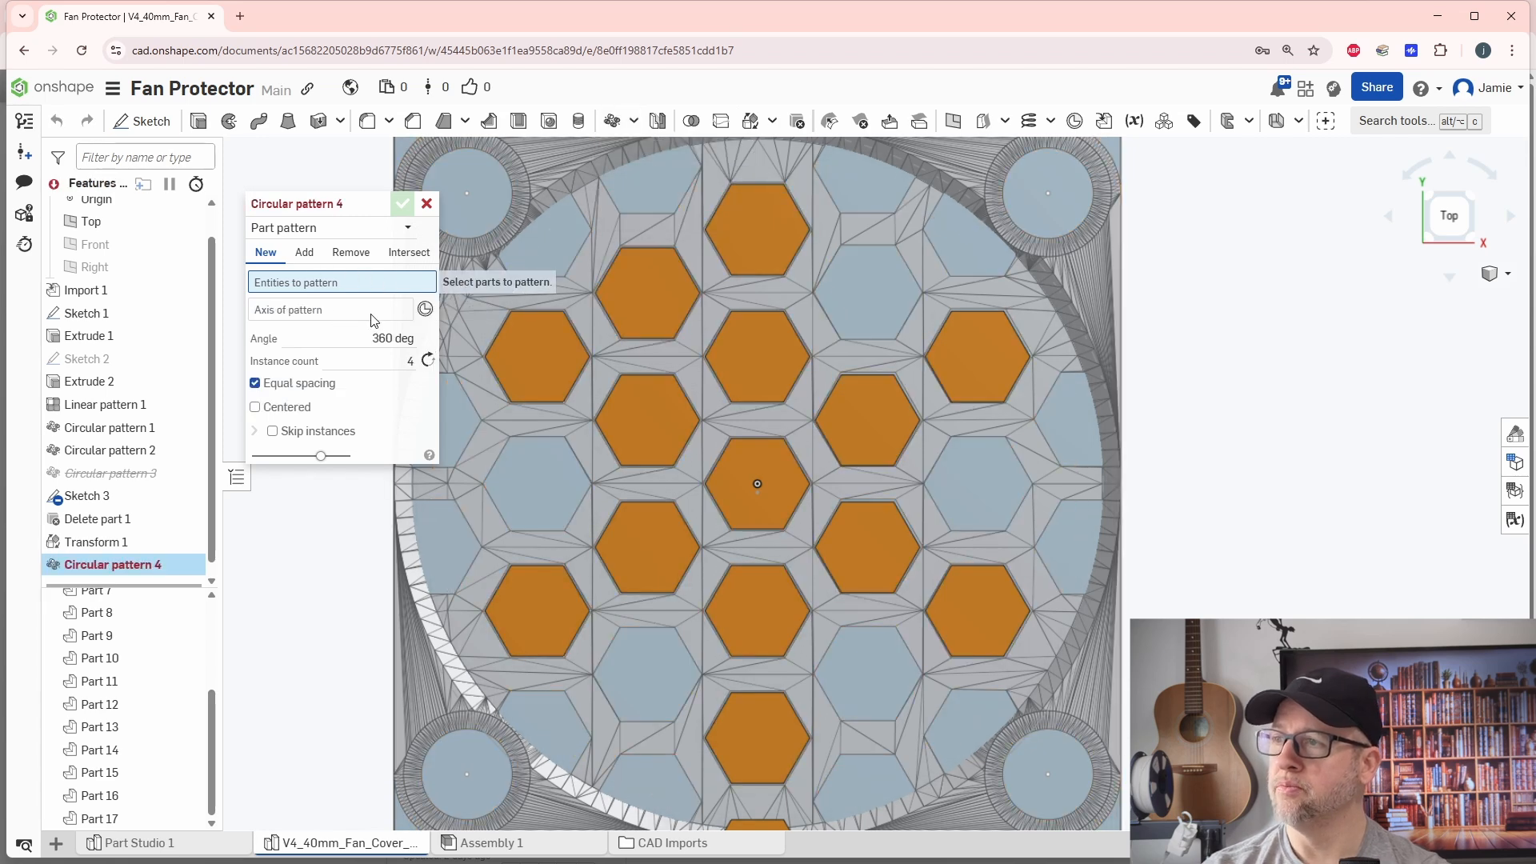
{"action": "left_click", "coordinate": [651, 312]}
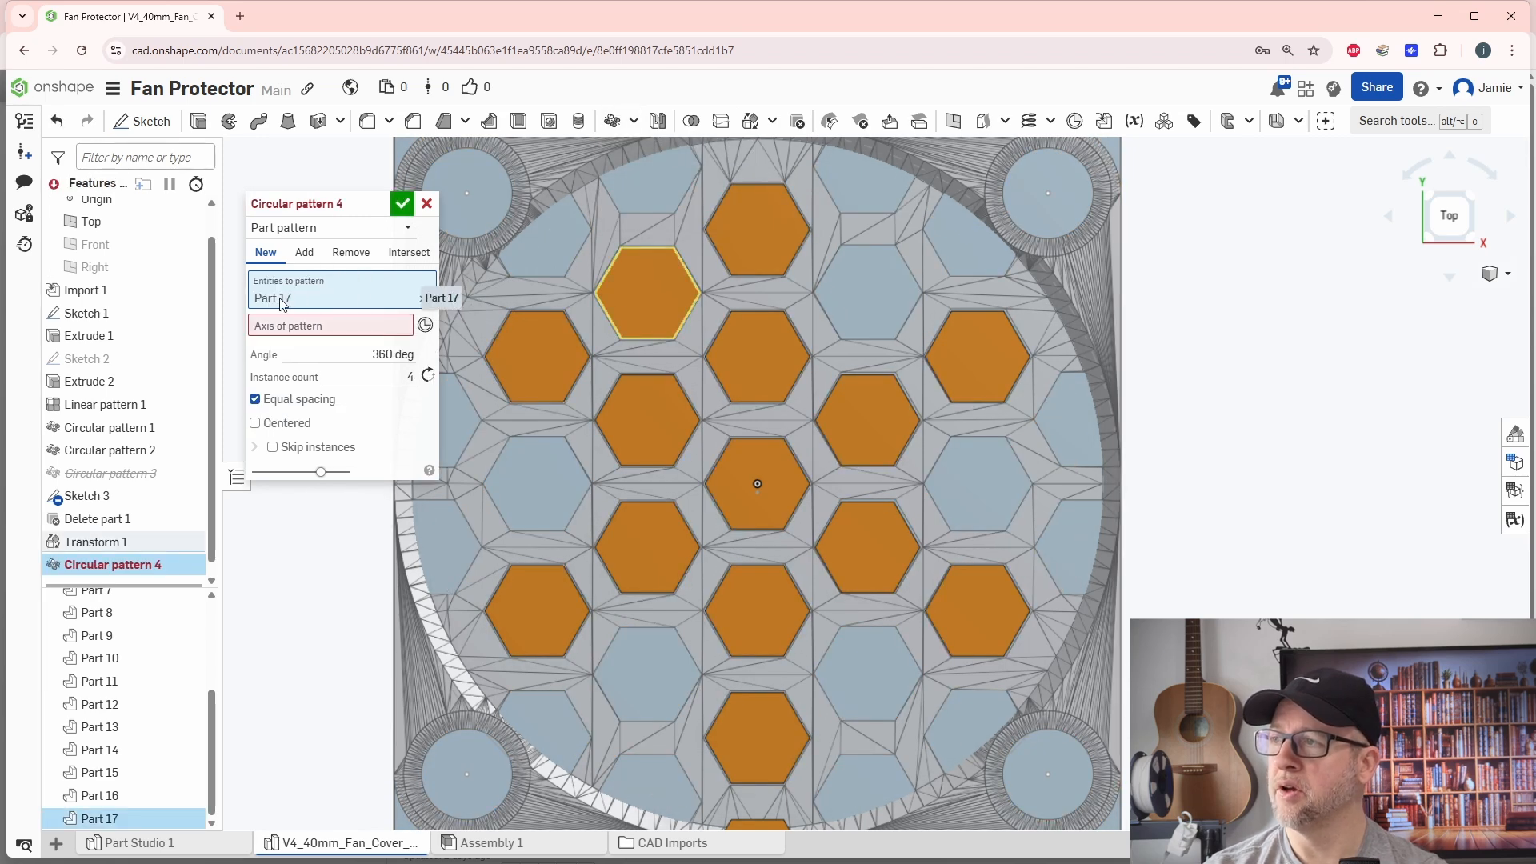
{"action": "left_click", "coordinate": [336, 326]}
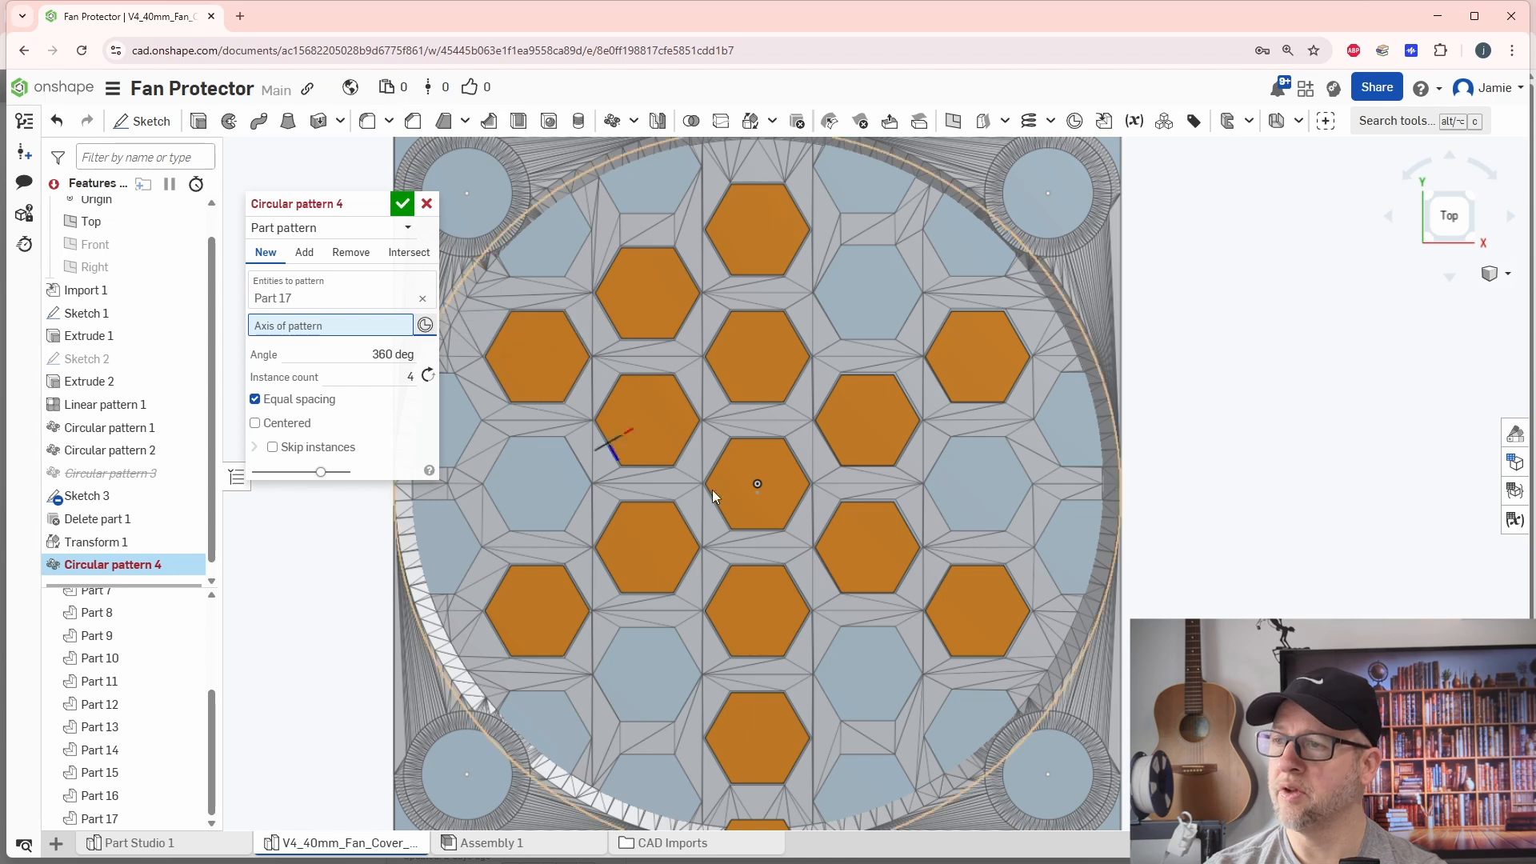
{"action": "left_click", "coordinate": [756, 483]}
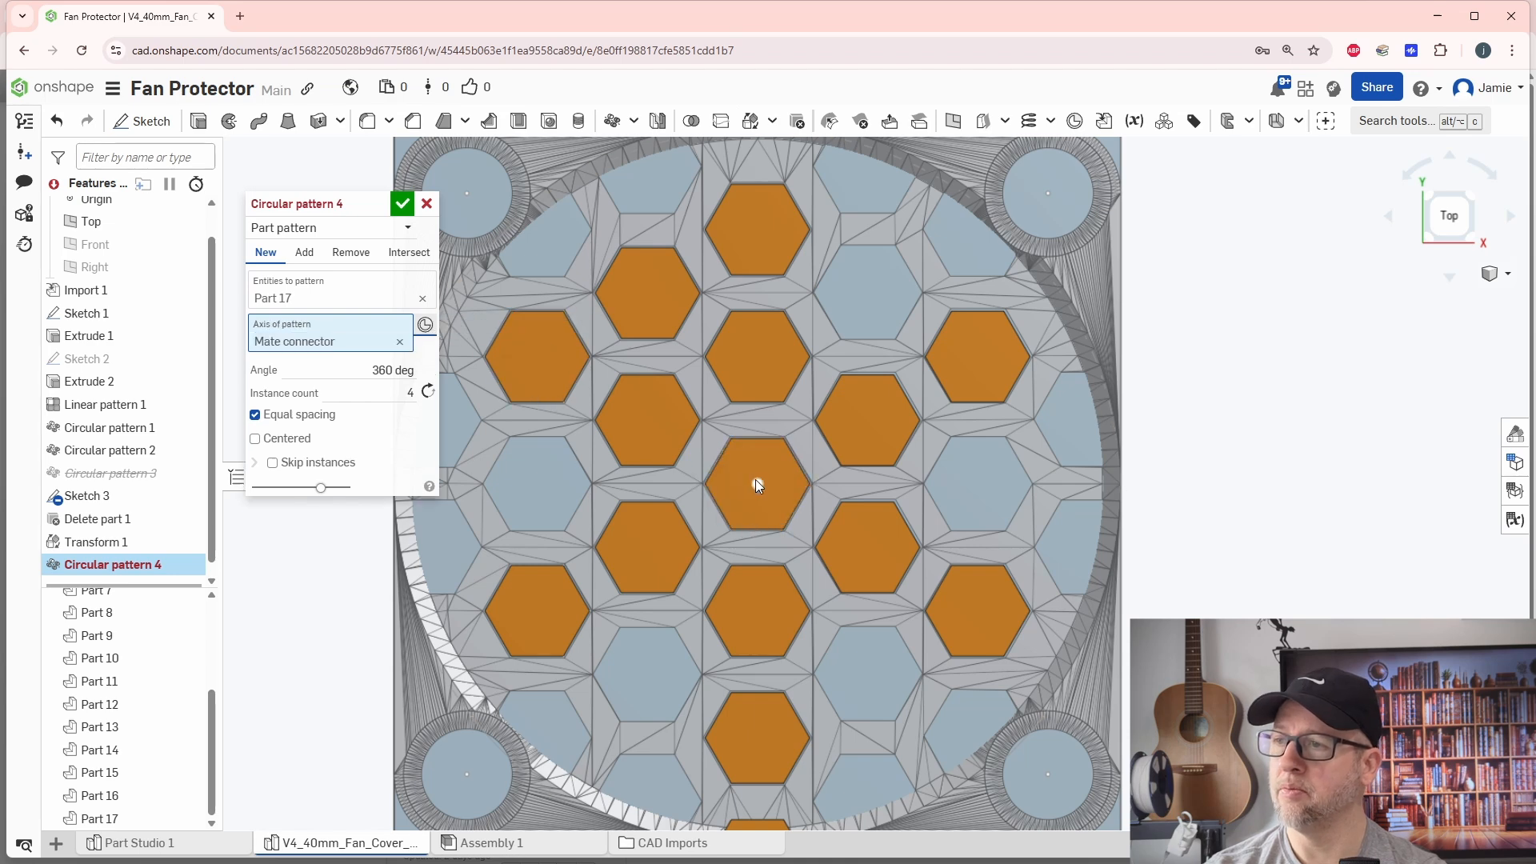
{"action": "left_click", "coordinate": [400, 343]}
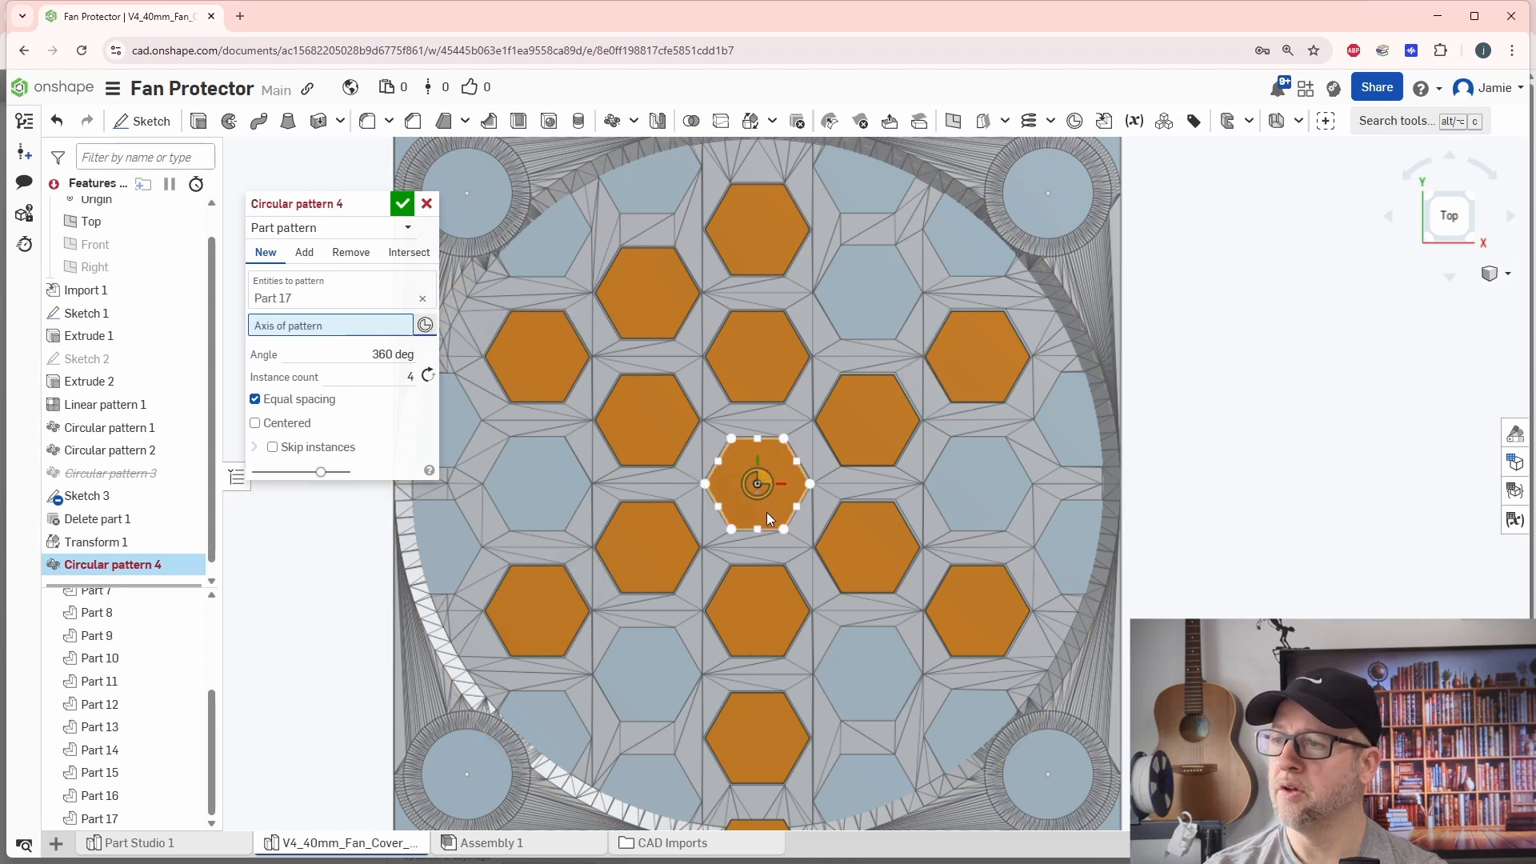
{"action": "scroll", "coordinate": [757, 497], "scroll_direction": "up", "scroll_amount": 4}
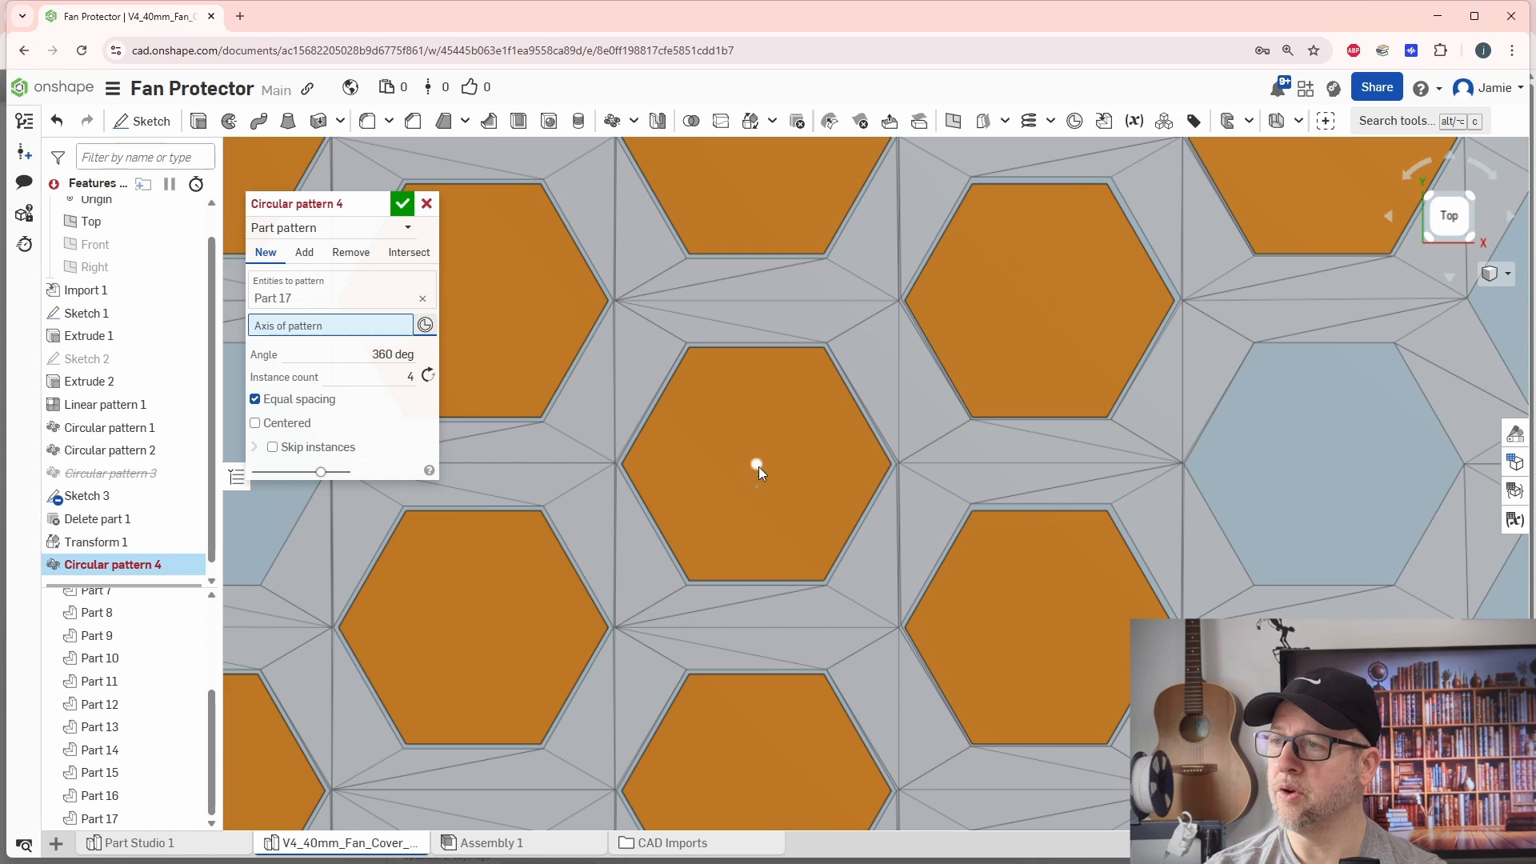
{"action": "right_click_drag", "start_coordinate": [770, 511], "coordinate": [771, 483]}
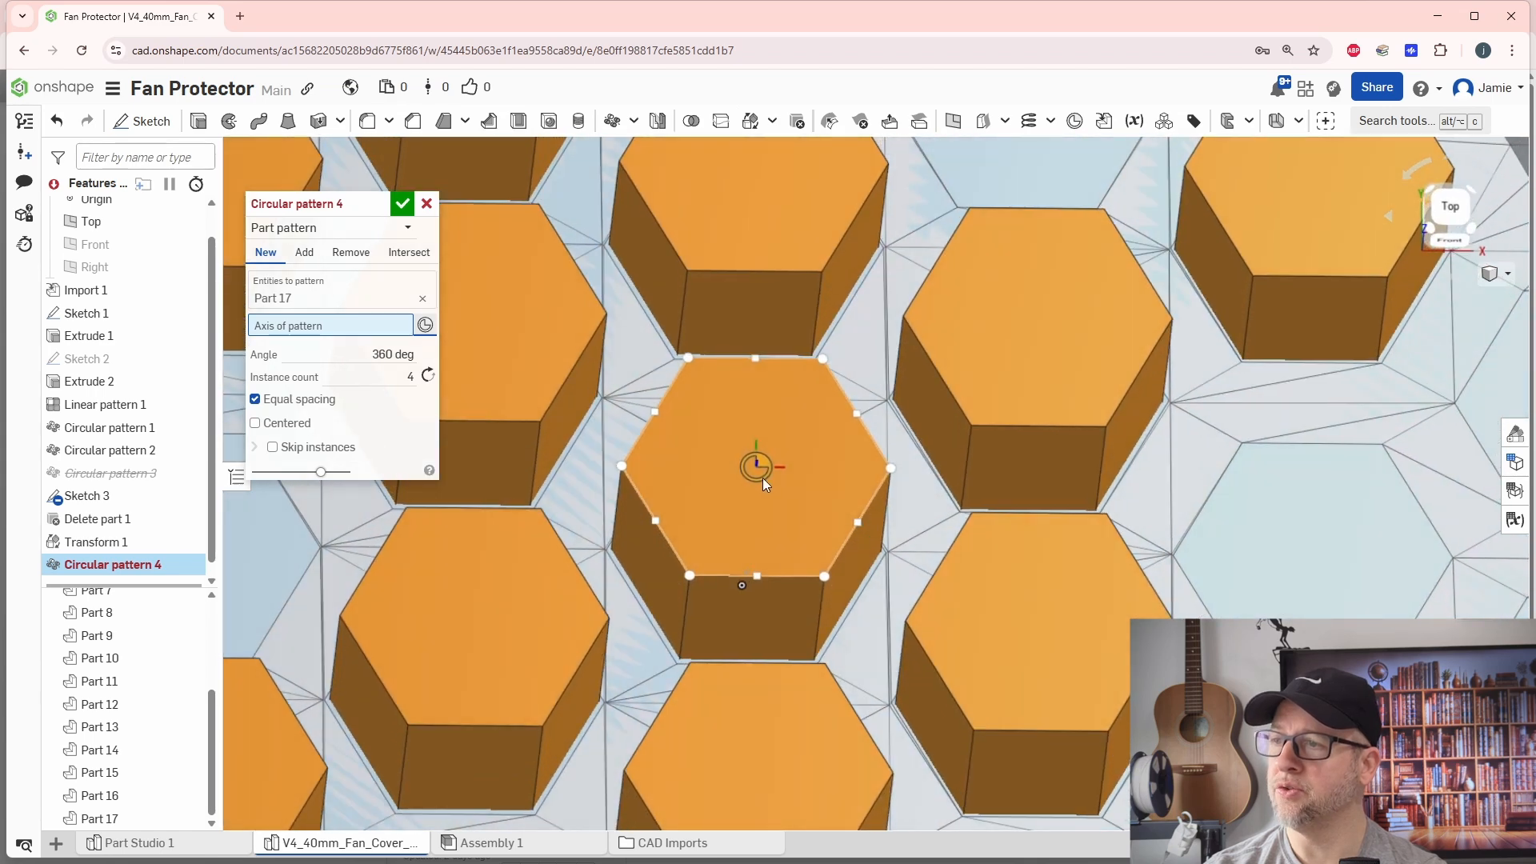
{"action": "left_click", "coordinate": [757, 473]}
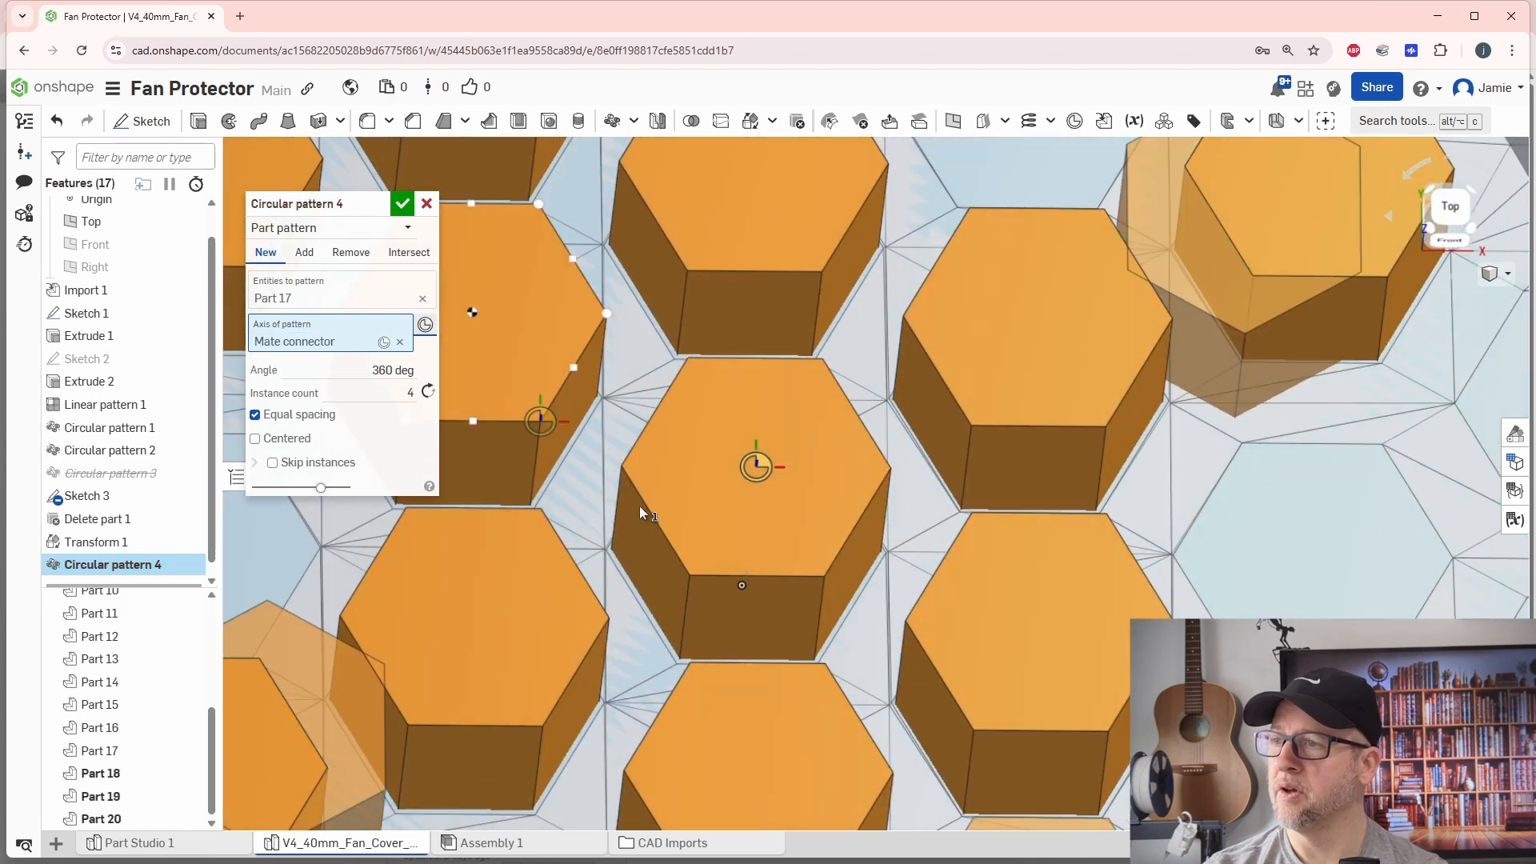
Step: Set the circular pattern to 6 equally spaced instances over 360 degrees and accept it
{"action": "key", "text": "shift+5"}
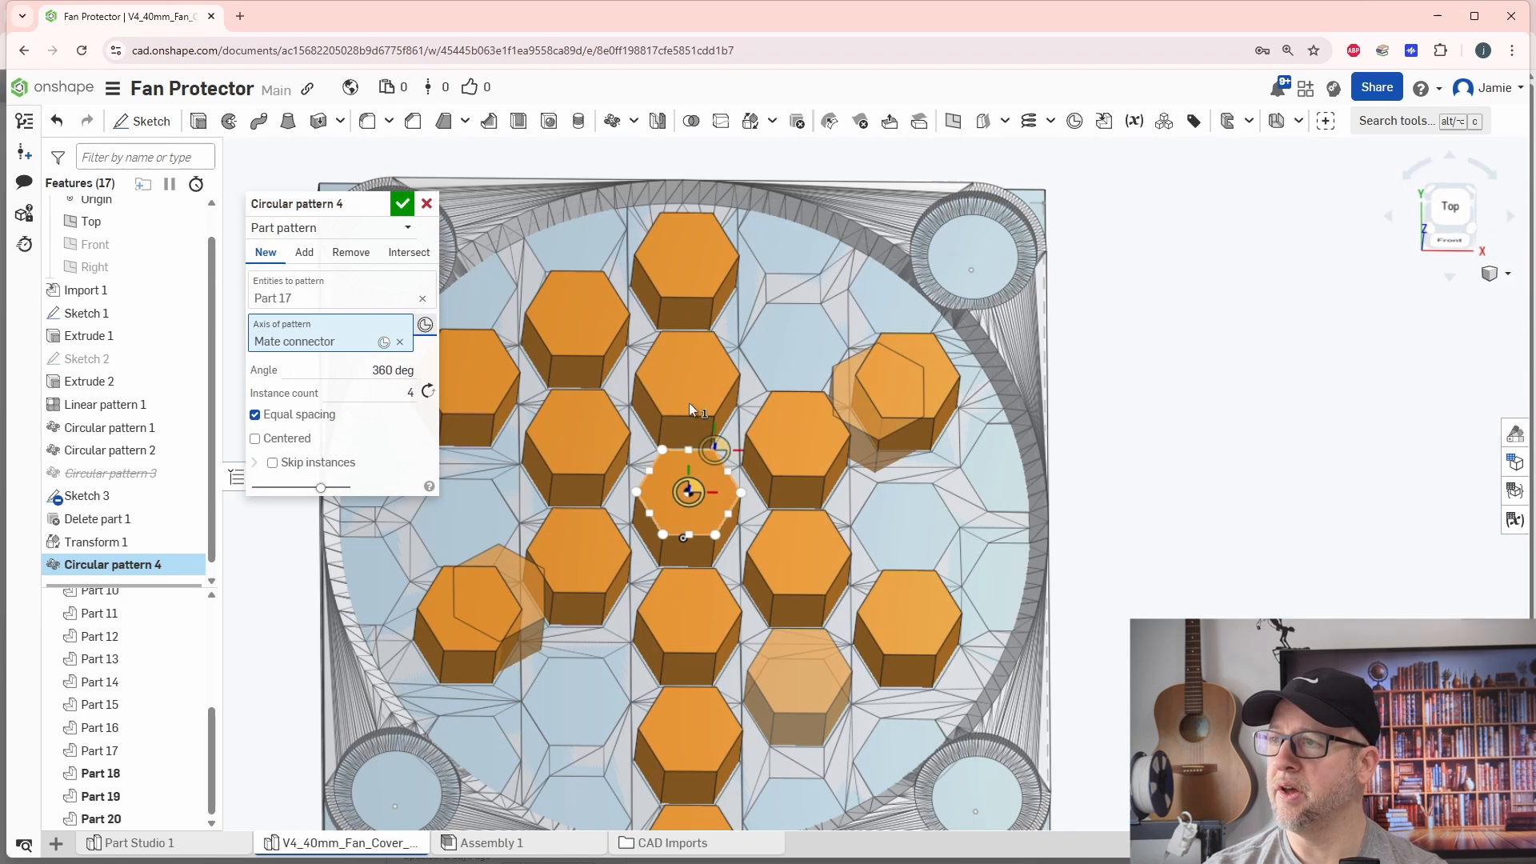
{"action": "left_click", "coordinate": [1448, 206]}
{"action": "scroll", "coordinate": [960, 504], "scroll_direction": "up", "scroll_amount": 8}
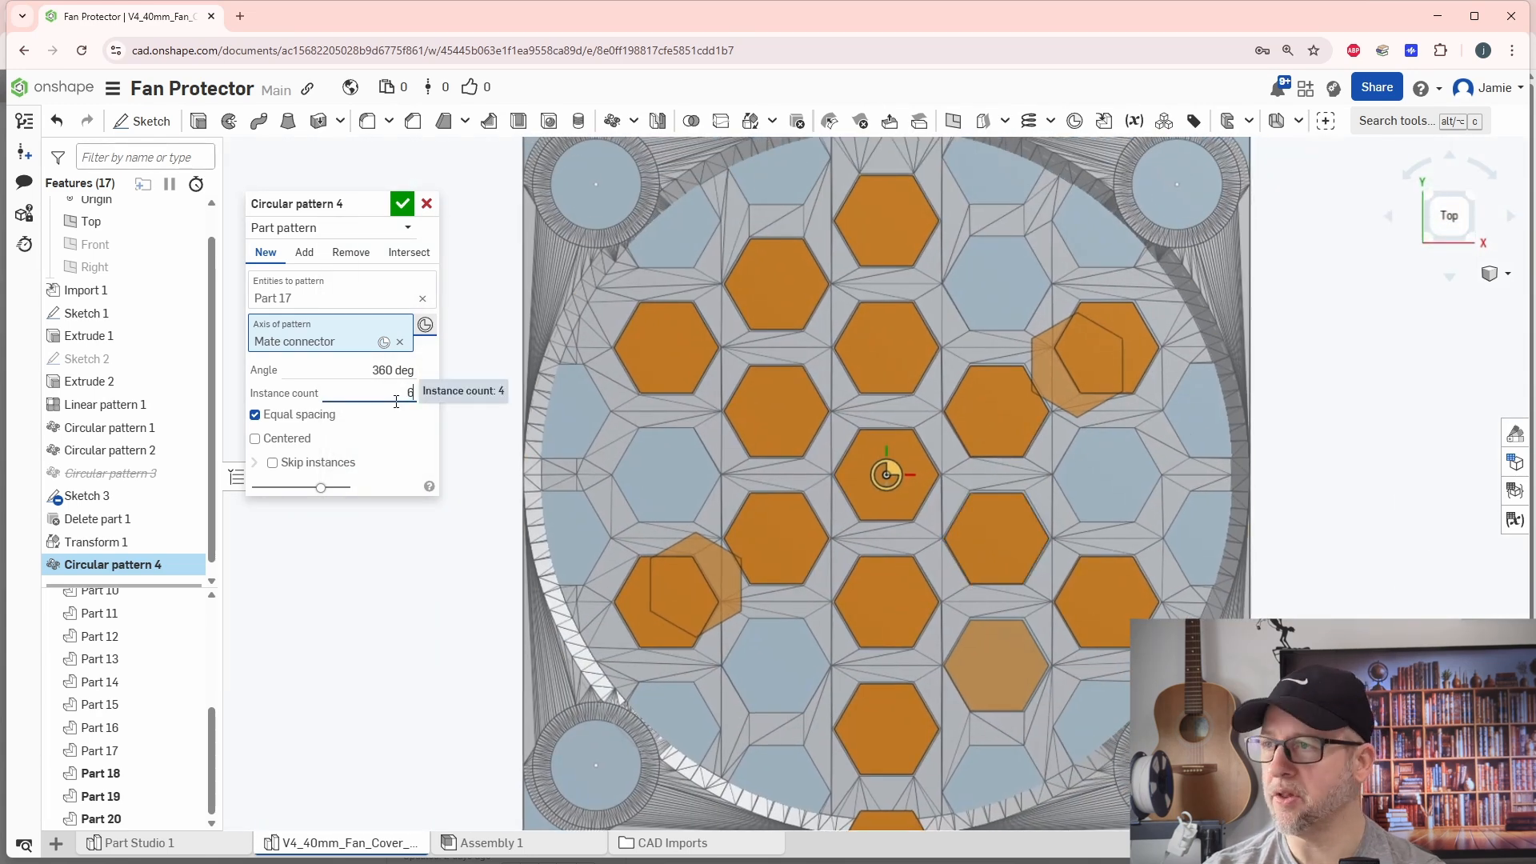
{"action": "key", "text": "Return"}
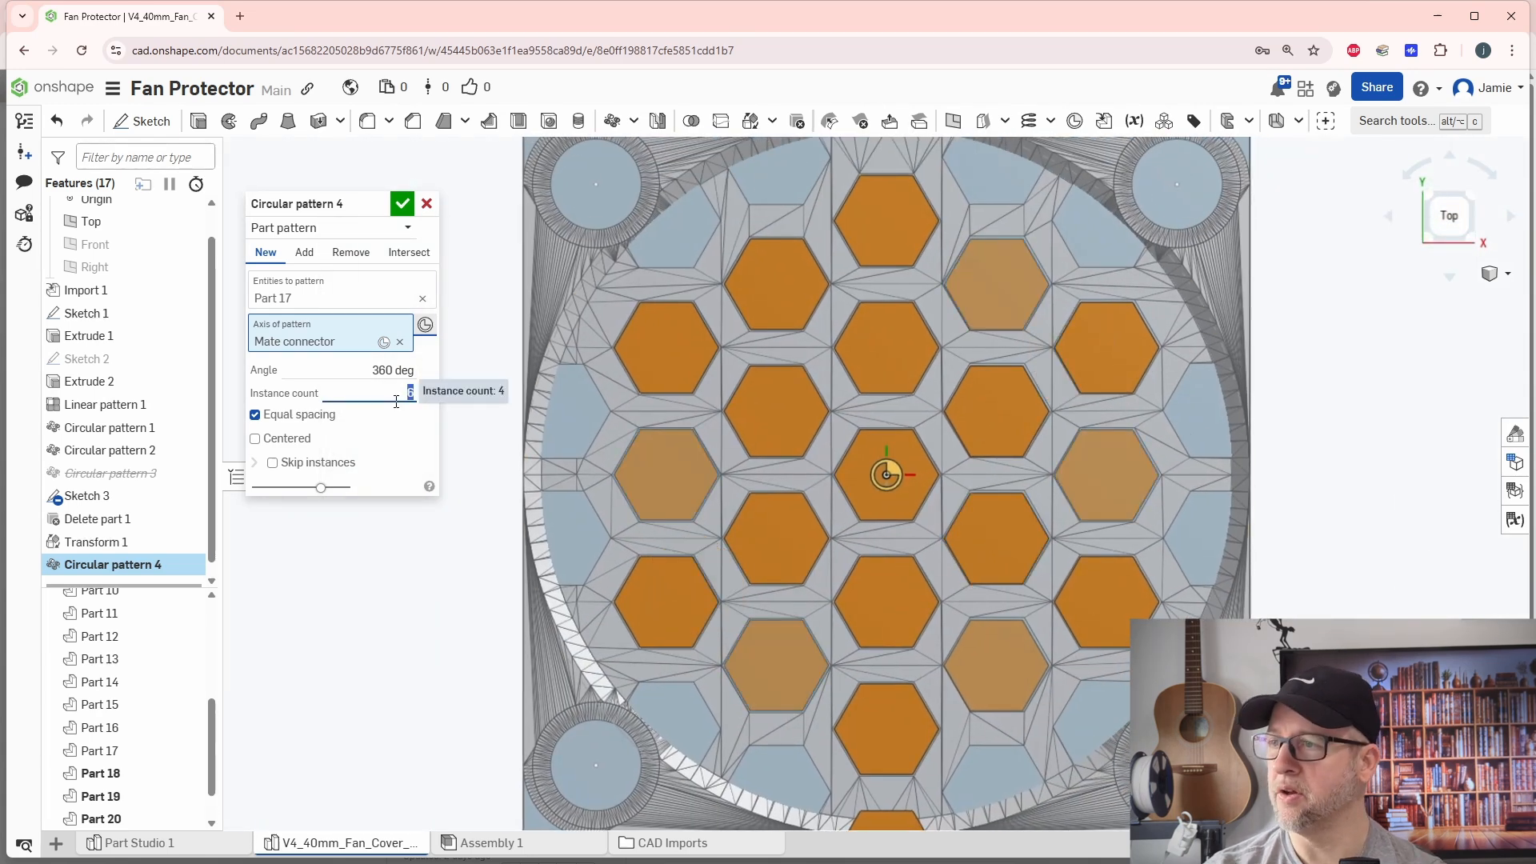
{"action": "left_click", "coordinate": [404, 206]}
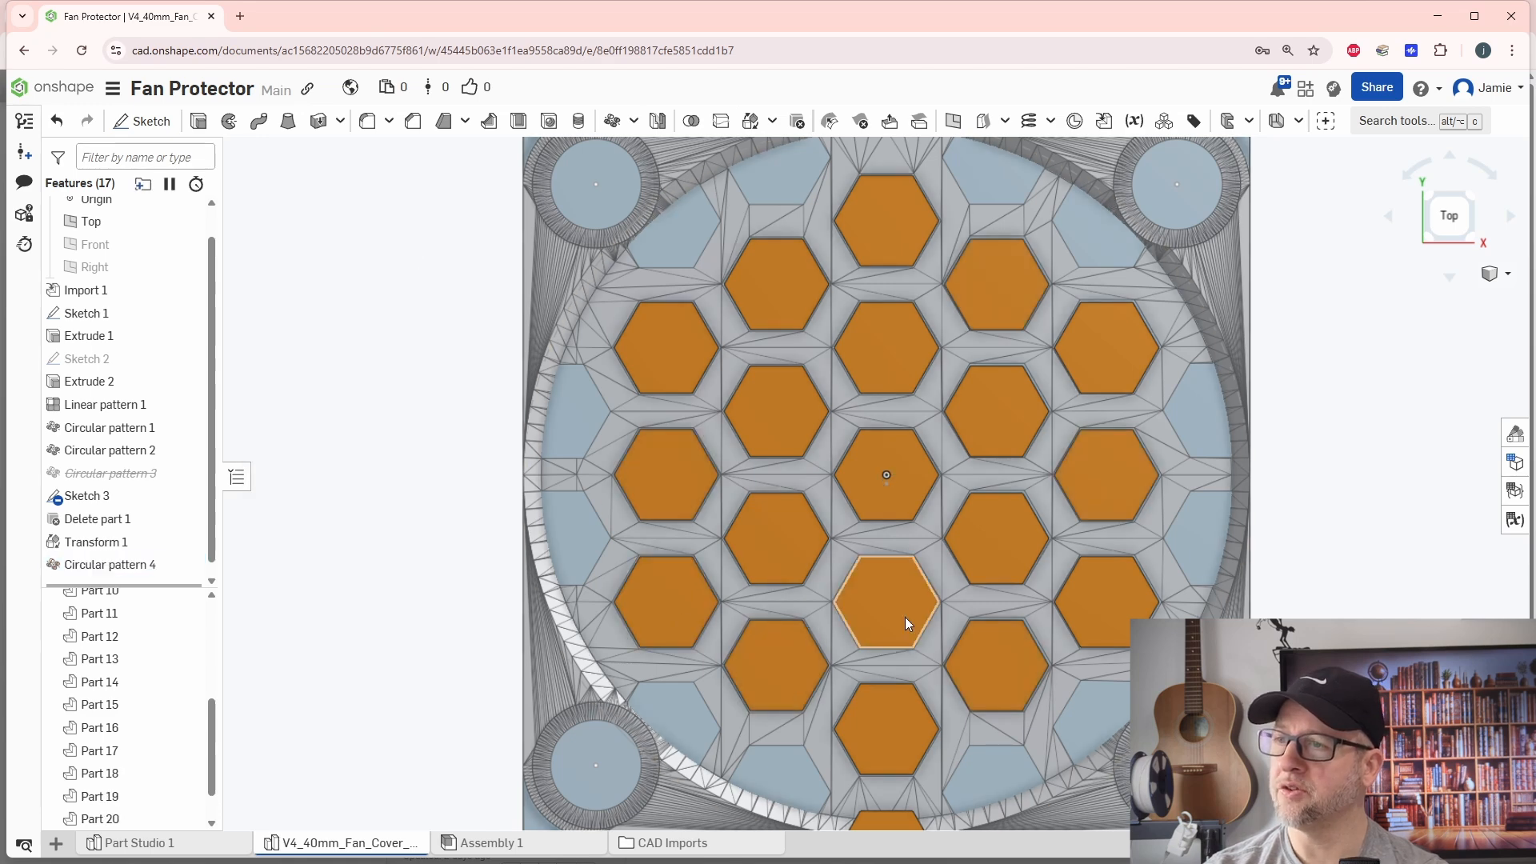
Step: Review the X and Y translation values of the first Transform feature and close it without changes
{"action": "middle_click_drag", "start_coordinate": [904, 617], "coordinate": [851, 616]}
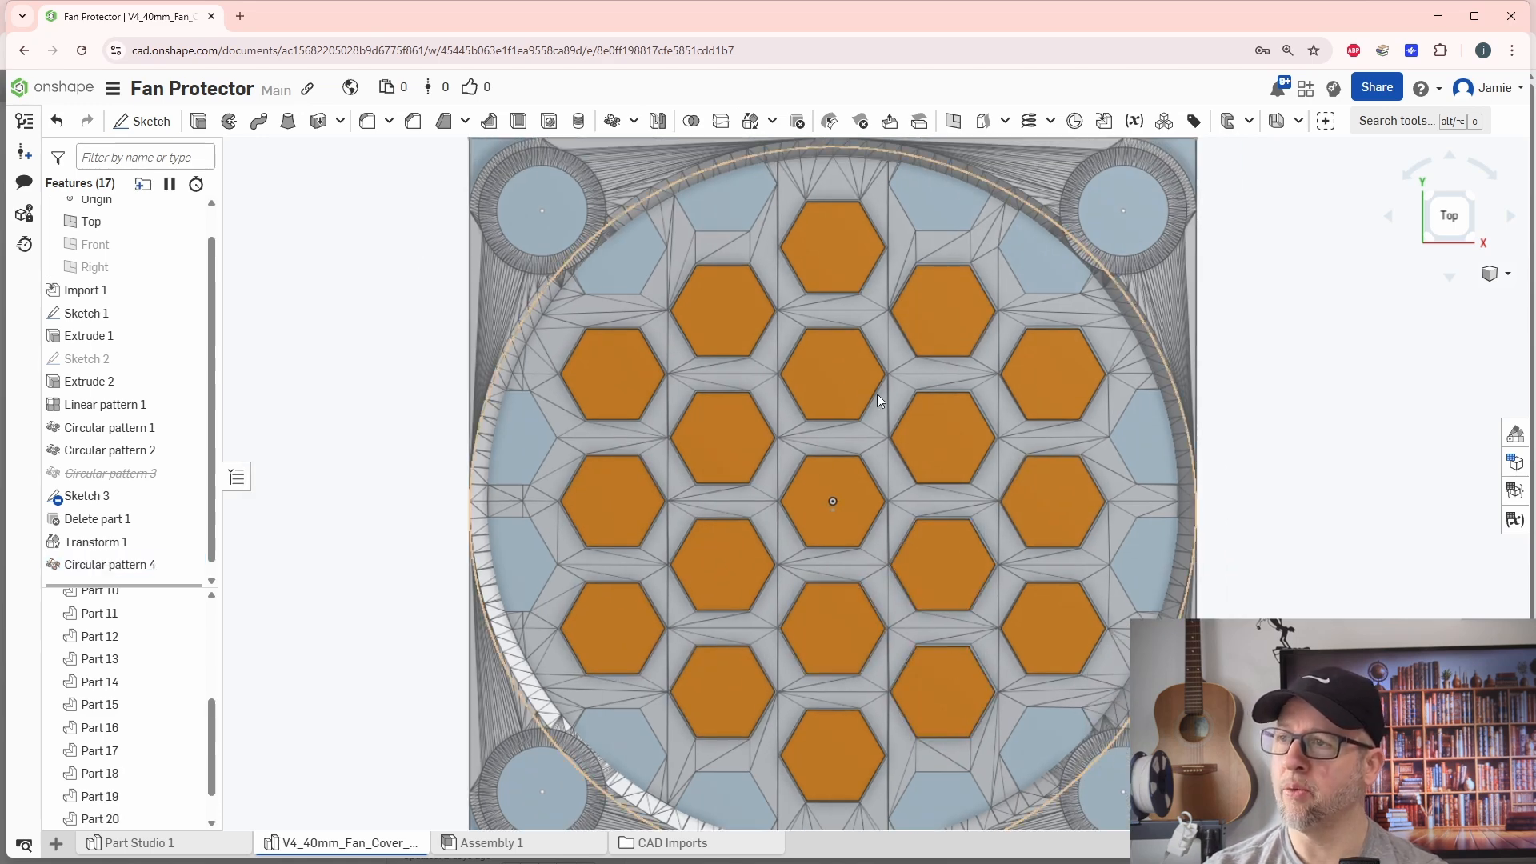
{"action": "middle_click_drag", "start_coordinate": [876, 394], "coordinate": [894, 555]}
{"action": "scroll", "coordinate": [789, 422], "scroll_direction": "up", "scroll_amount": 4}
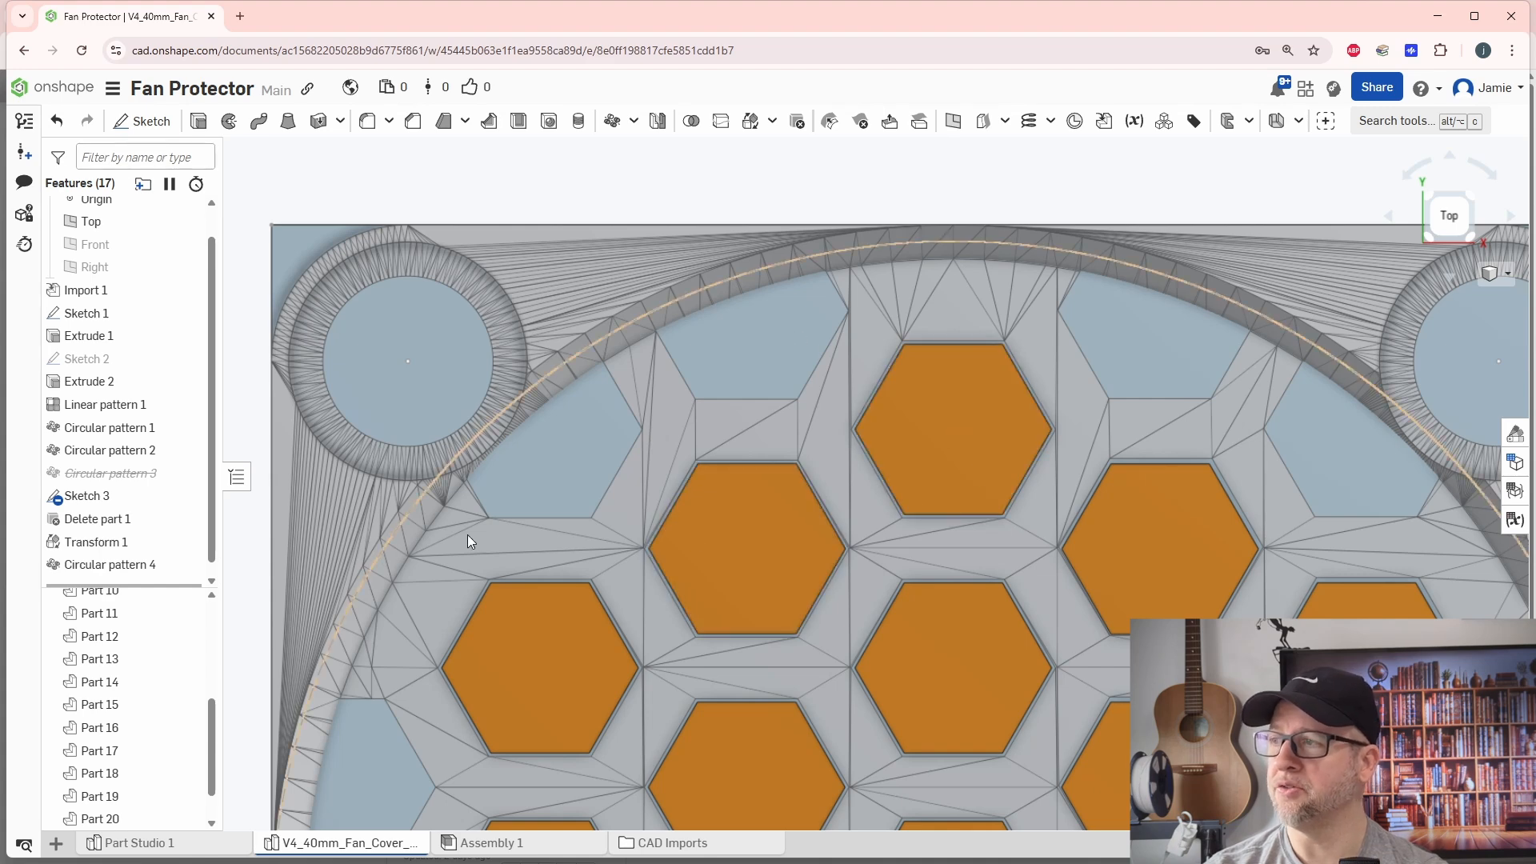
{"action": "double_click", "coordinate": [97, 542]}
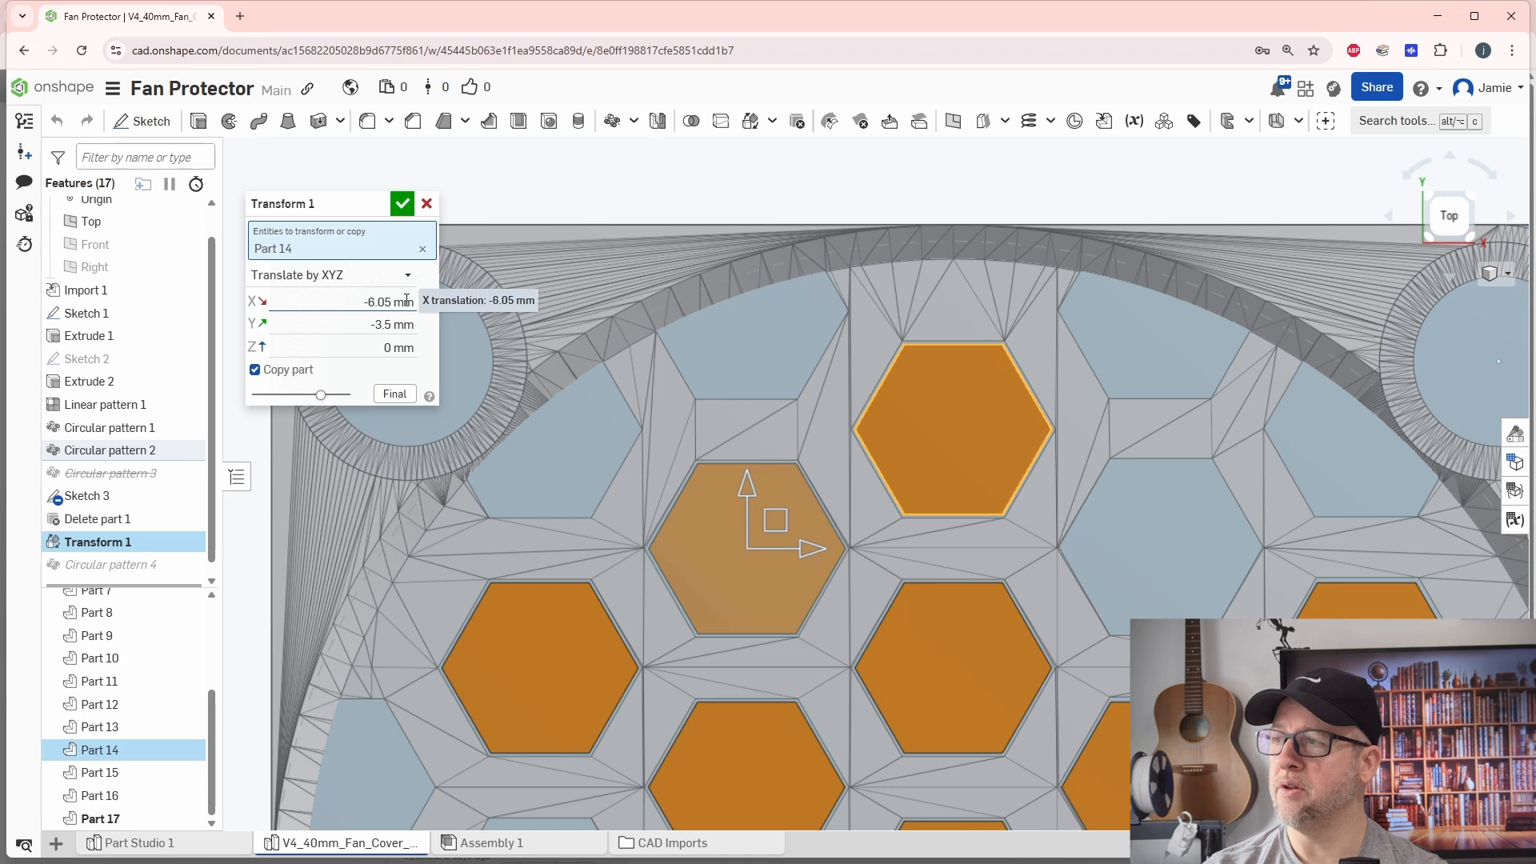
{"action": "left_click", "coordinate": [427, 204]}
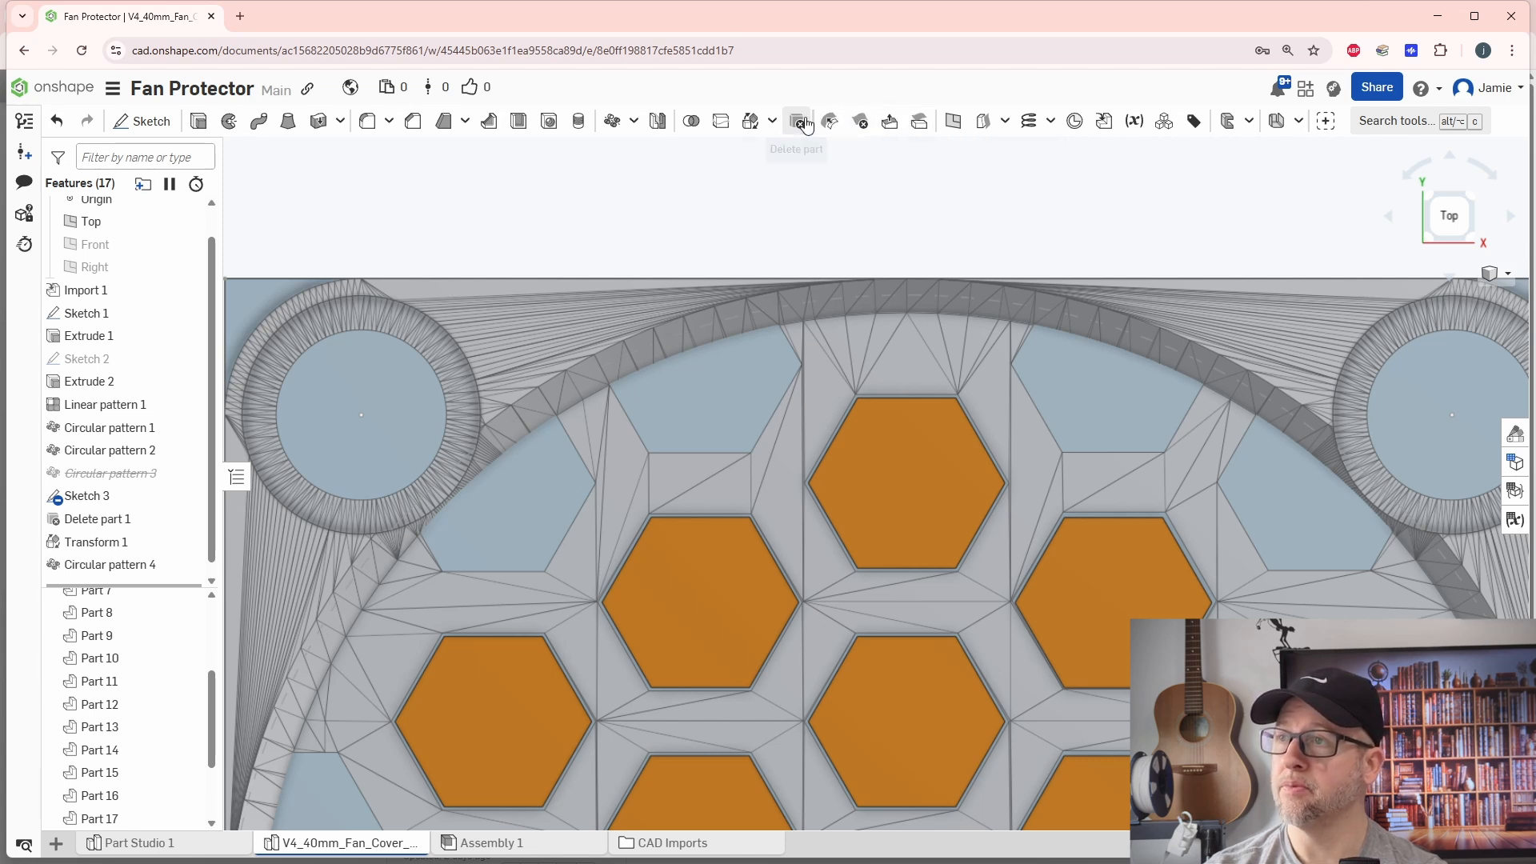
Step: Translate the uppermost prism by XYZ with a second Transform, using X -6.05 mm and Y 3.5 mm
{"action": "left_click", "coordinate": [754, 122]}
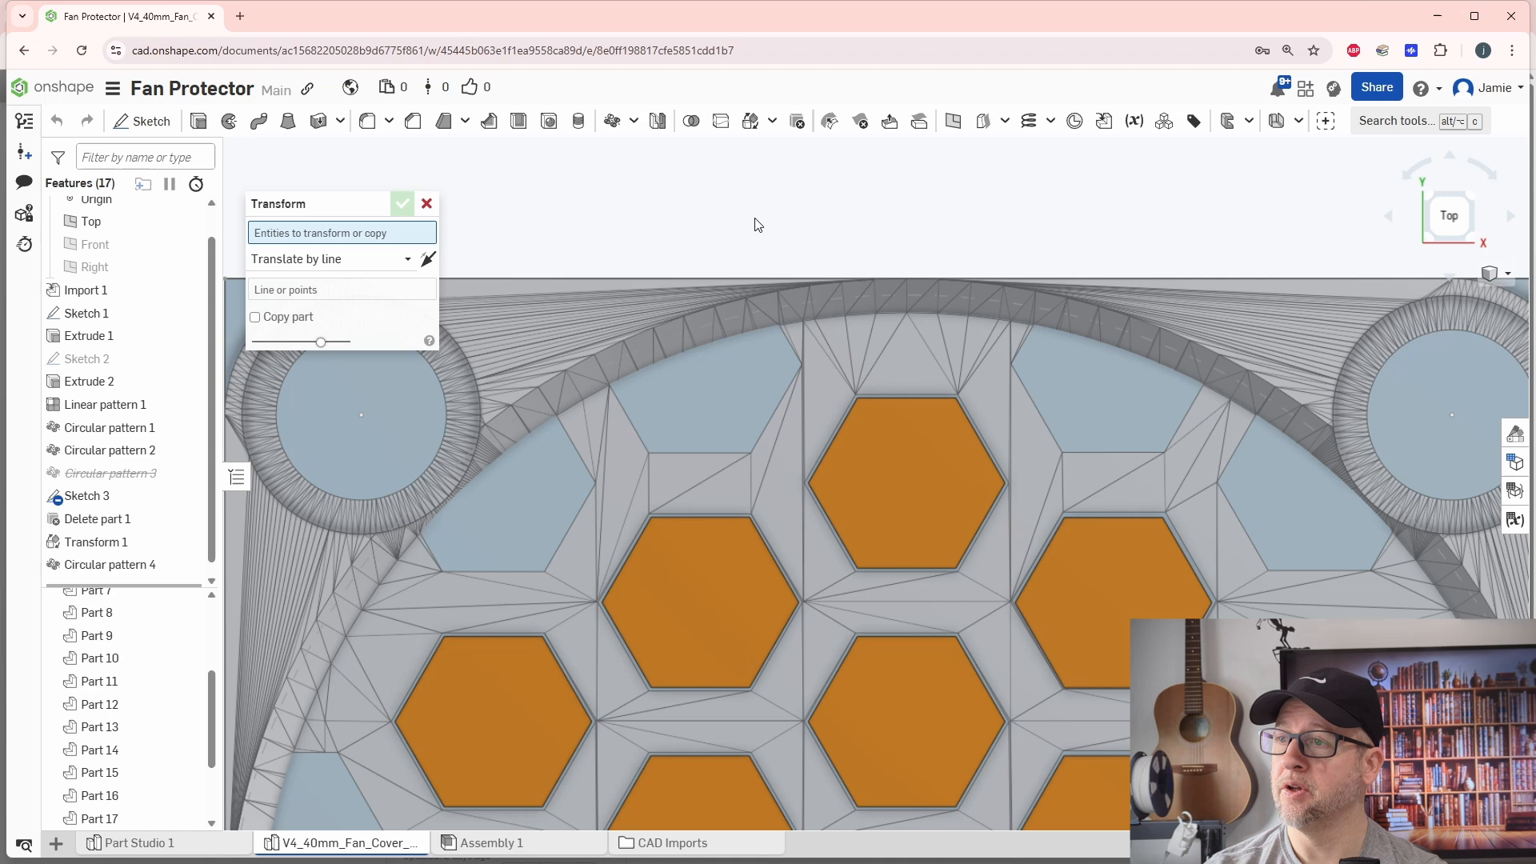
{"action": "left_click", "coordinate": [900, 478]}
{"action": "left_click", "coordinate": [328, 274]}
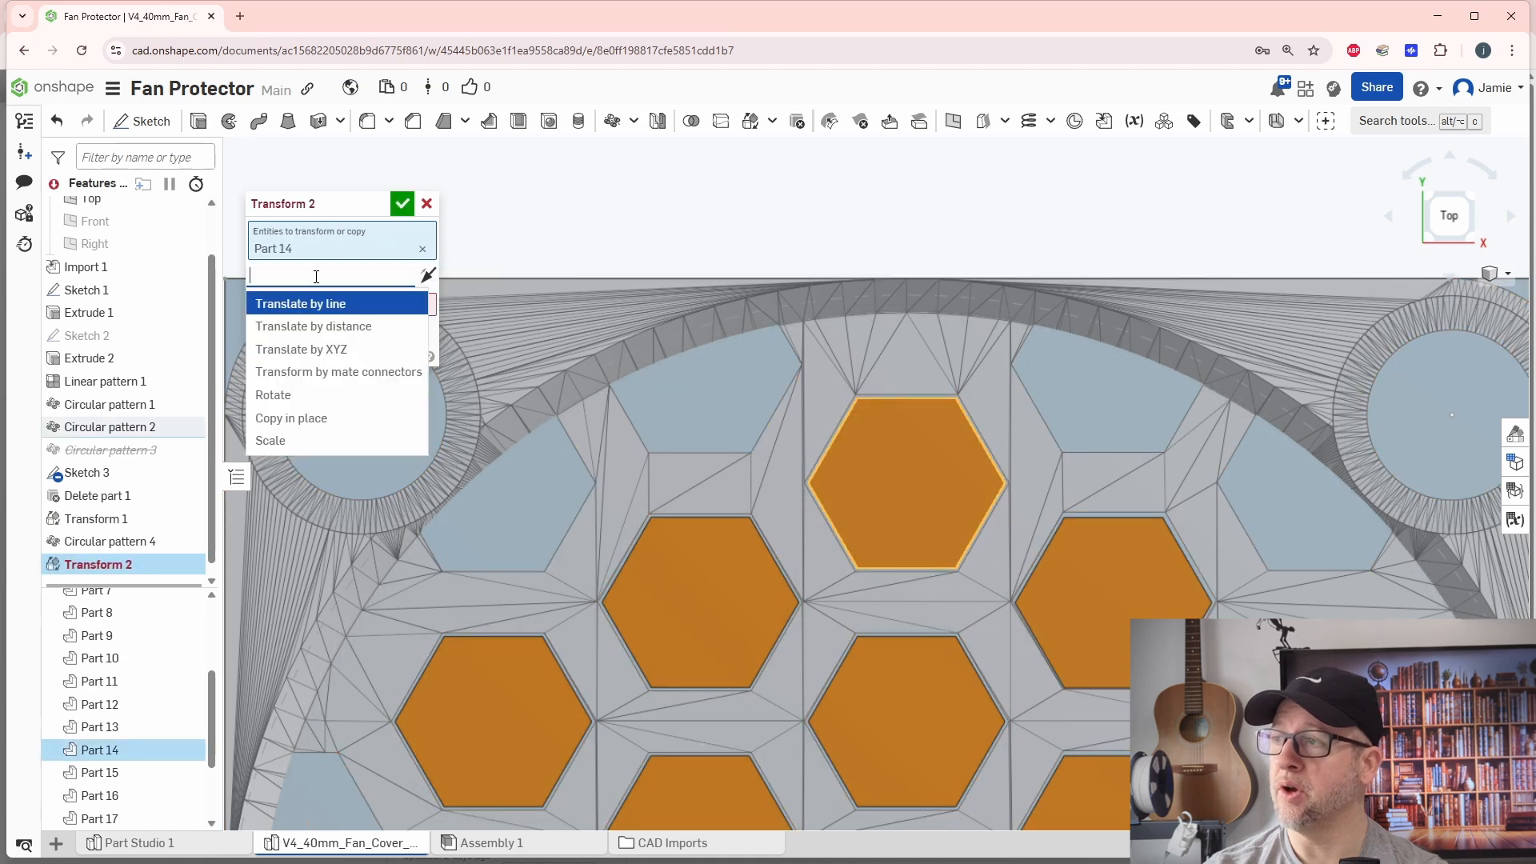
{"action": "left_click", "coordinate": [309, 351]}
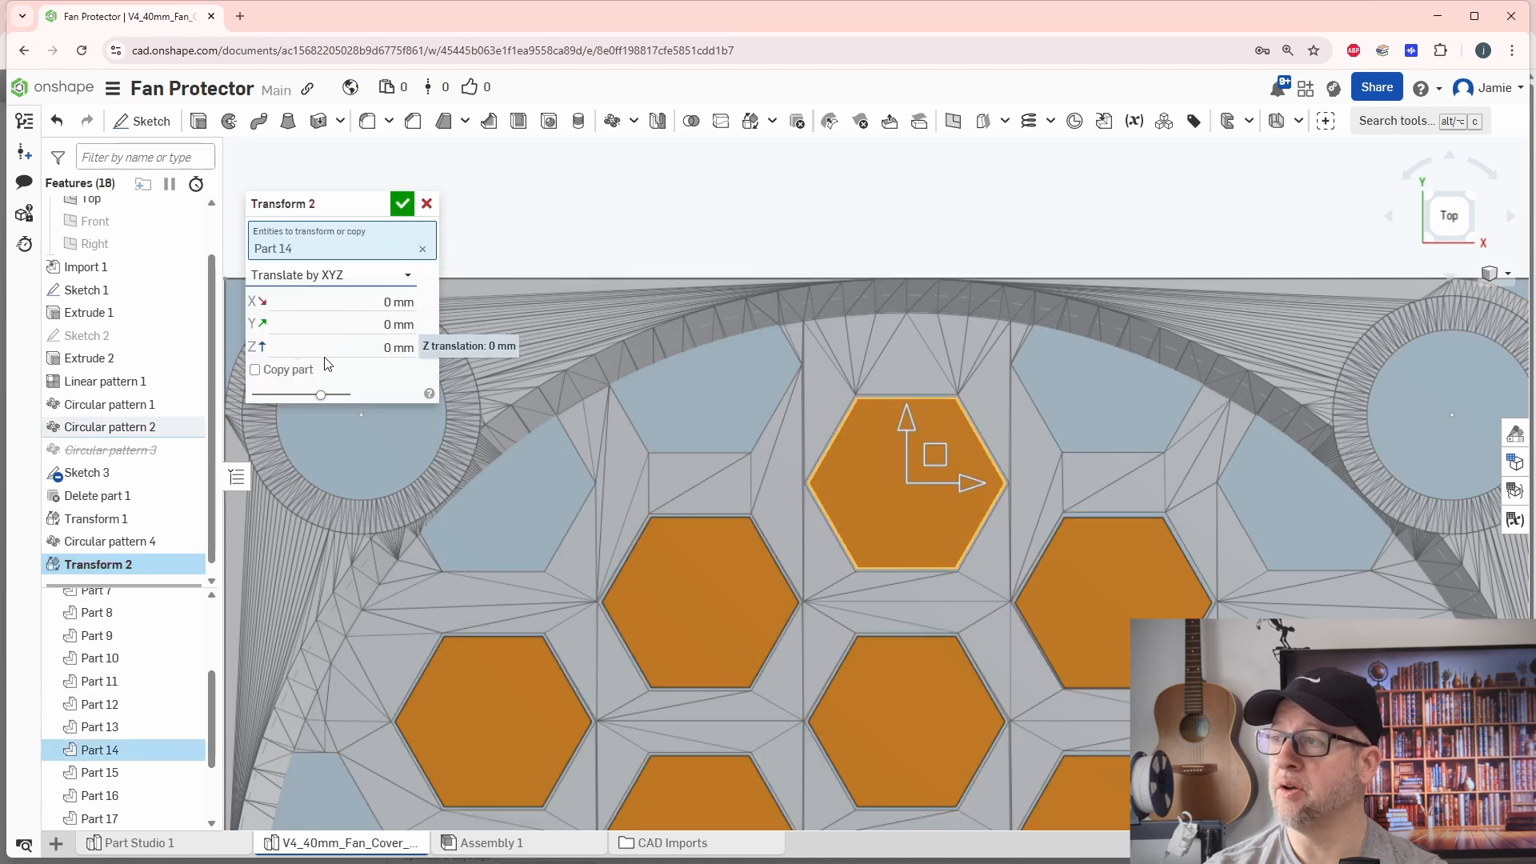
{"action": "left_click", "coordinate": [357, 299]}
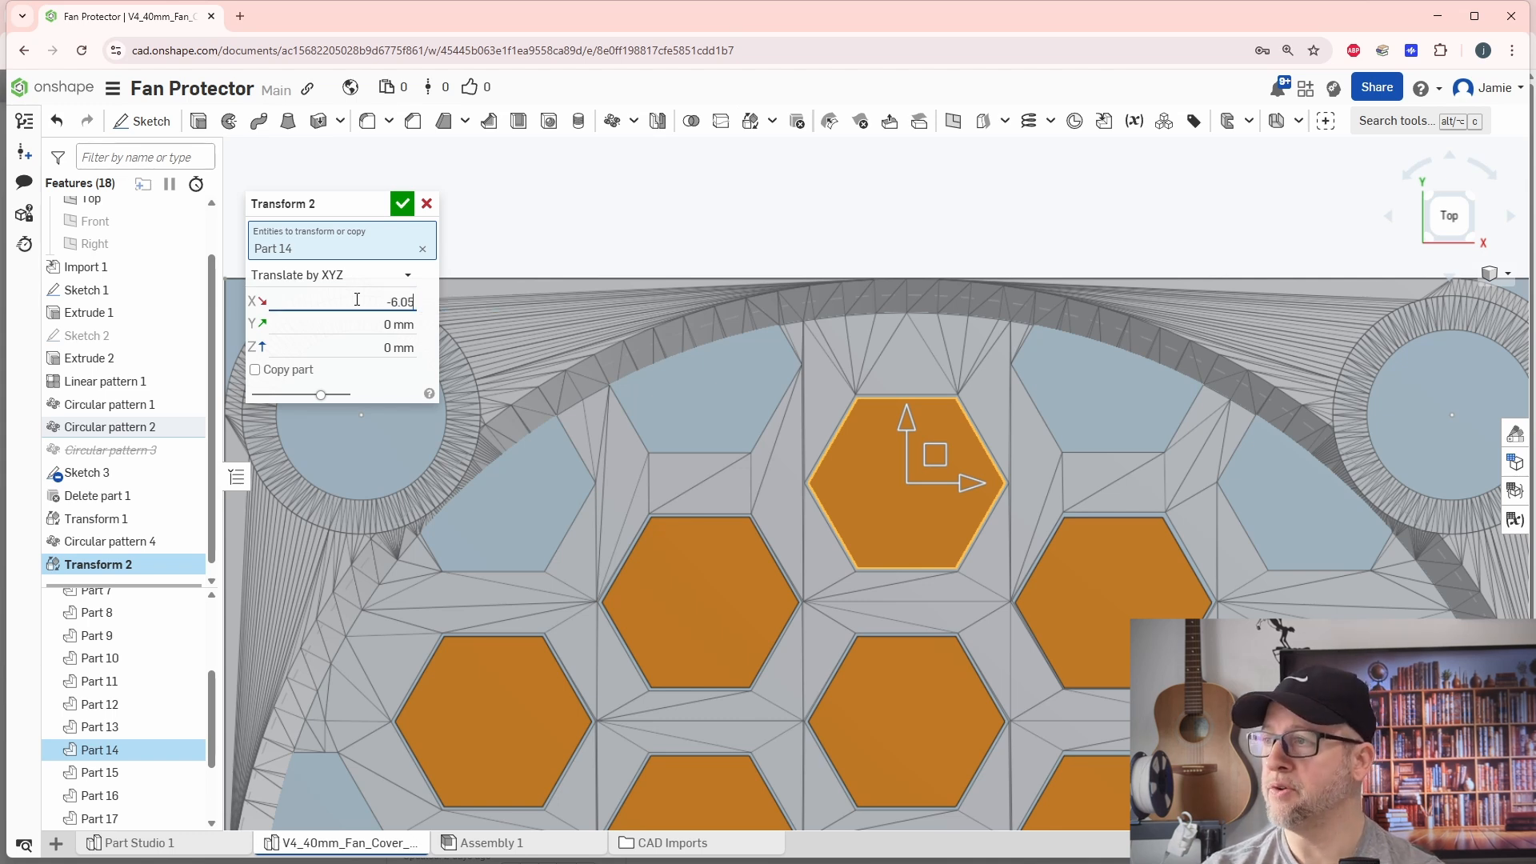
{"action": "key", "text": "Tab"}
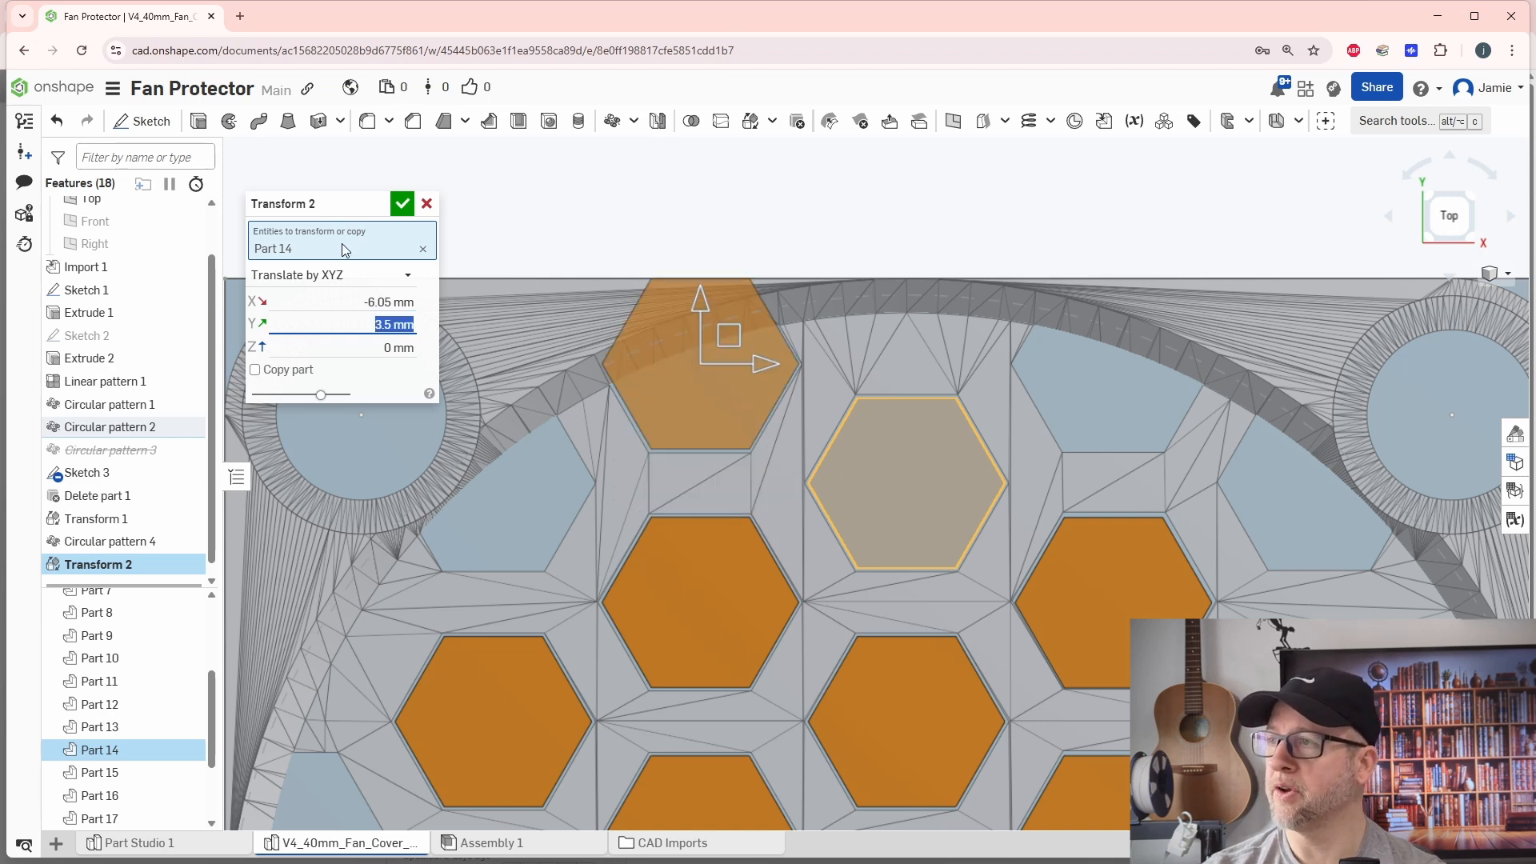
{"action": "key", "text": "Return"}
Step: Edit the second Transform so that it copies the uppermost prism instead of moving it
{"action": "middle_click_drag", "start_coordinate": [545, 526], "coordinate": [504, 427]}
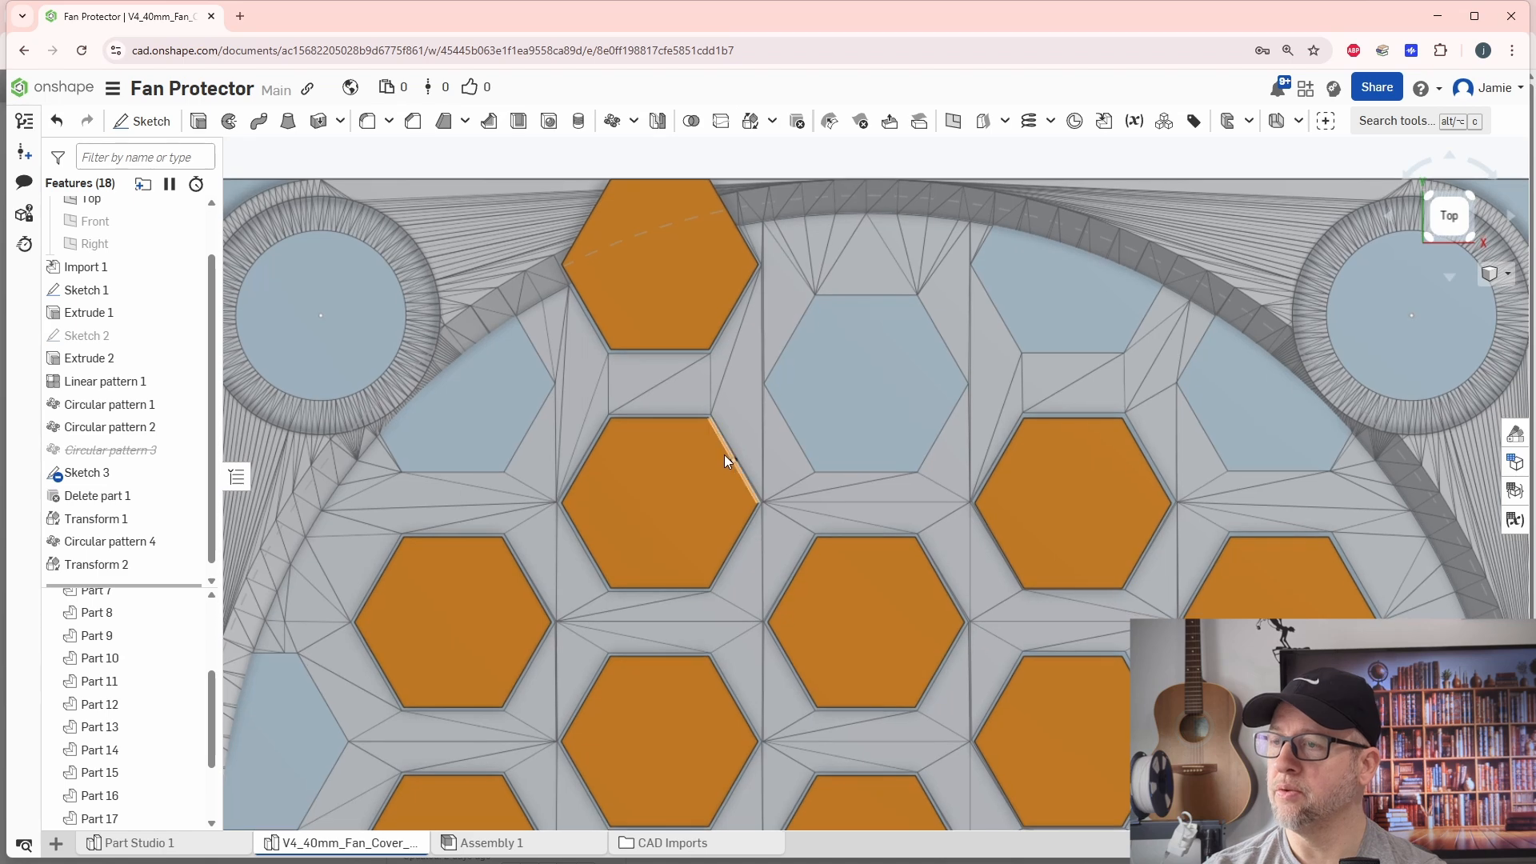
{"action": "double_click", "coordinate": [100, 566]}
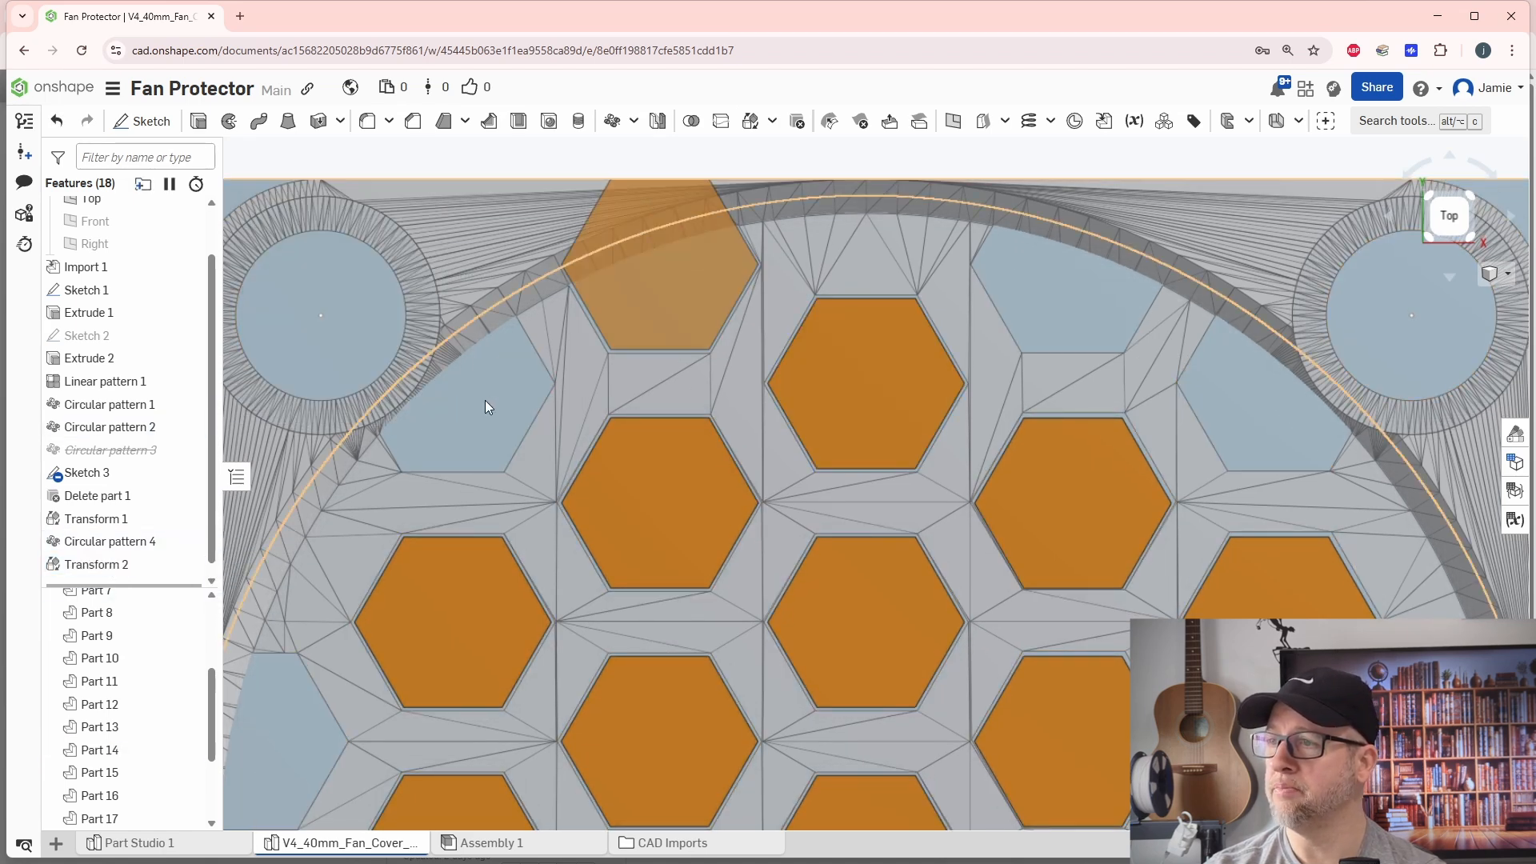
Step: Start a third Transform of the uppermost prism outside the cover's upper edge, using Translate by XYZ with Copy part enabled
{"action": "key", "text": "f"}
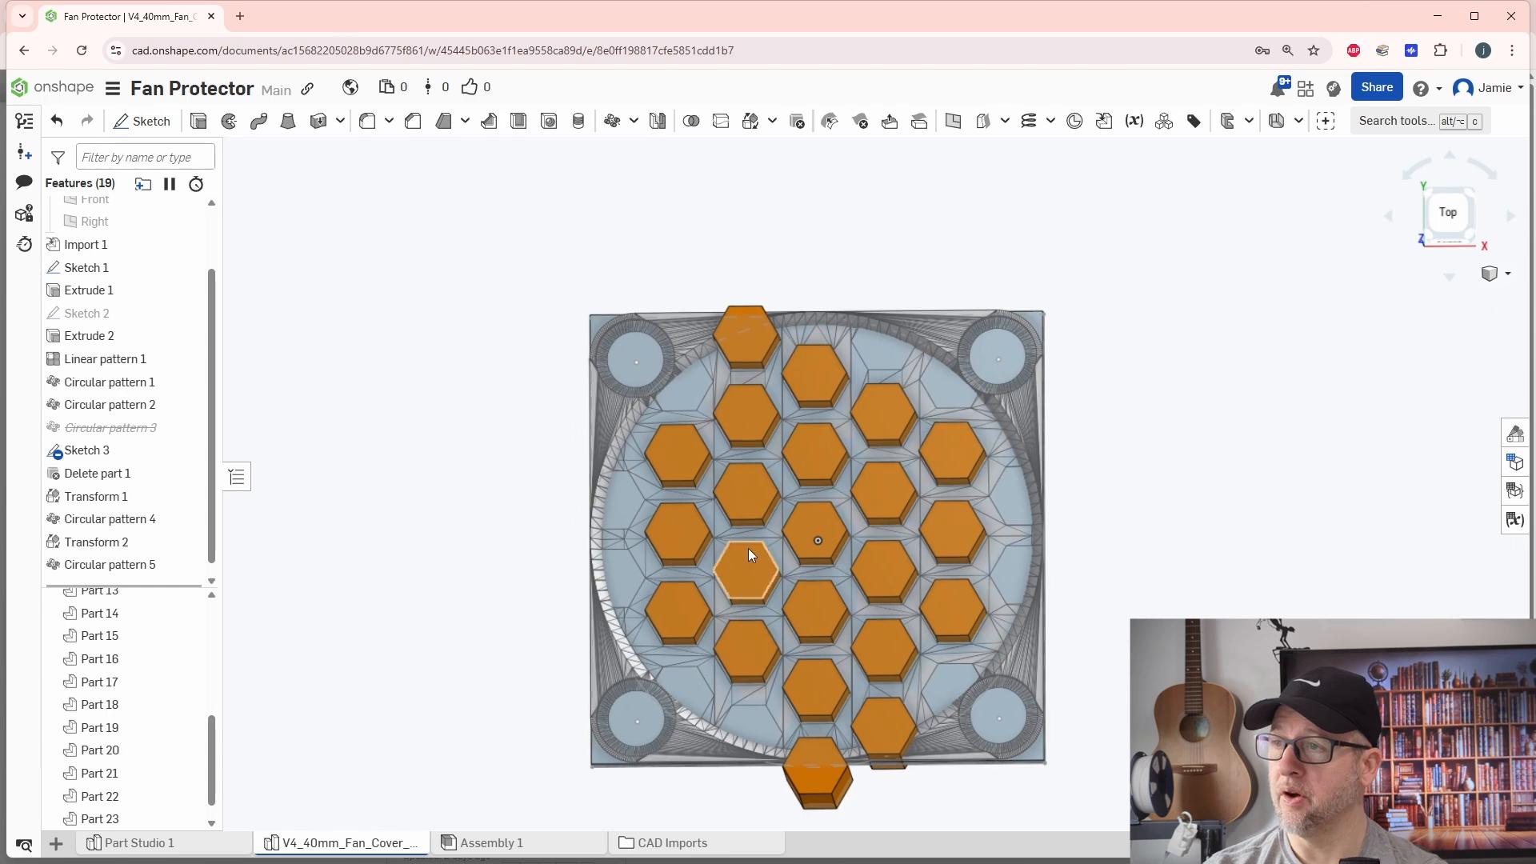
{"action": "right_click_drag", "start_coordinate": [747, 548], "coordinate": [758, 541]}
{"action": "scroll", "coordinate": [659, 320], "scroll_direction": "up", "scroll_amount": 3}
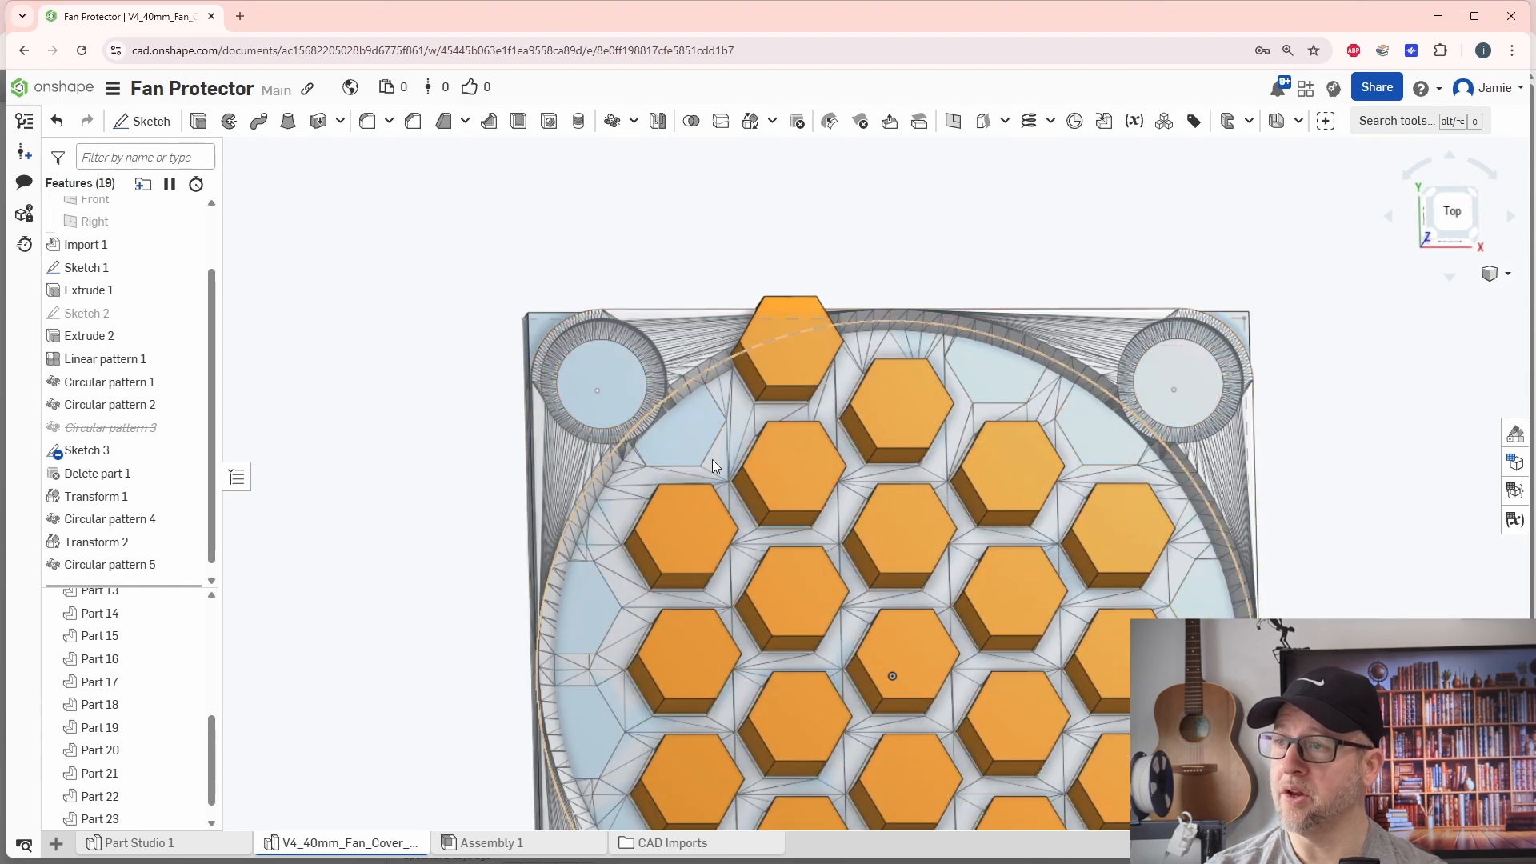
{"action": "right_click_drag", "start_coordinate": [712, 459], "coordinate": [914, 560]}
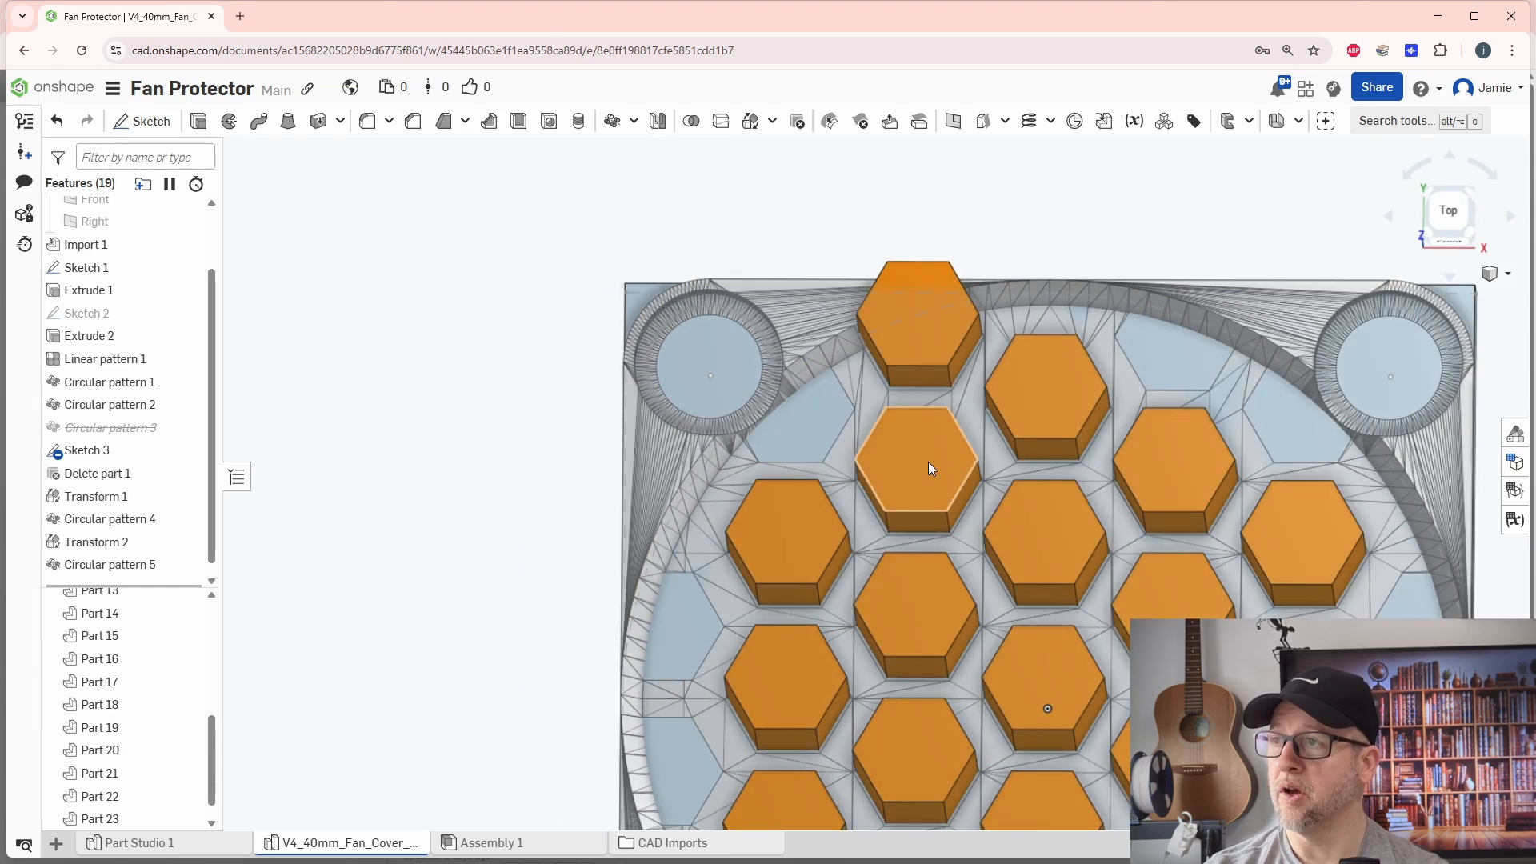
{"action": "left_click", "coordinate": [752, 127]}
{"action": "left_click", "coordinate": [918, 322]}
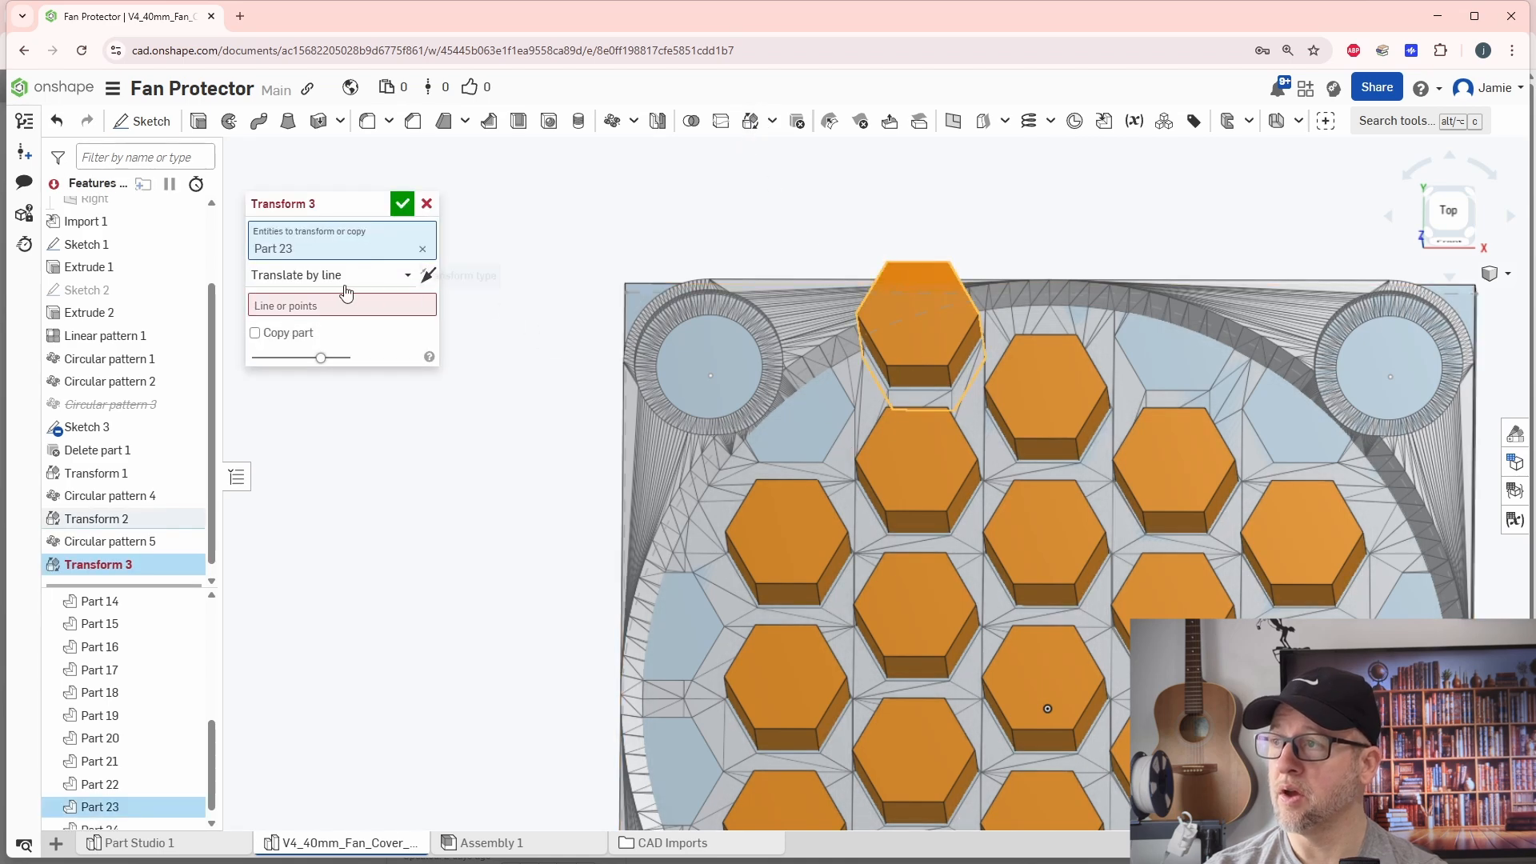
{"action": "left_click", "coordinate": [320, 277]}
{"action": "left_click", "coordinate": [301, 339]}
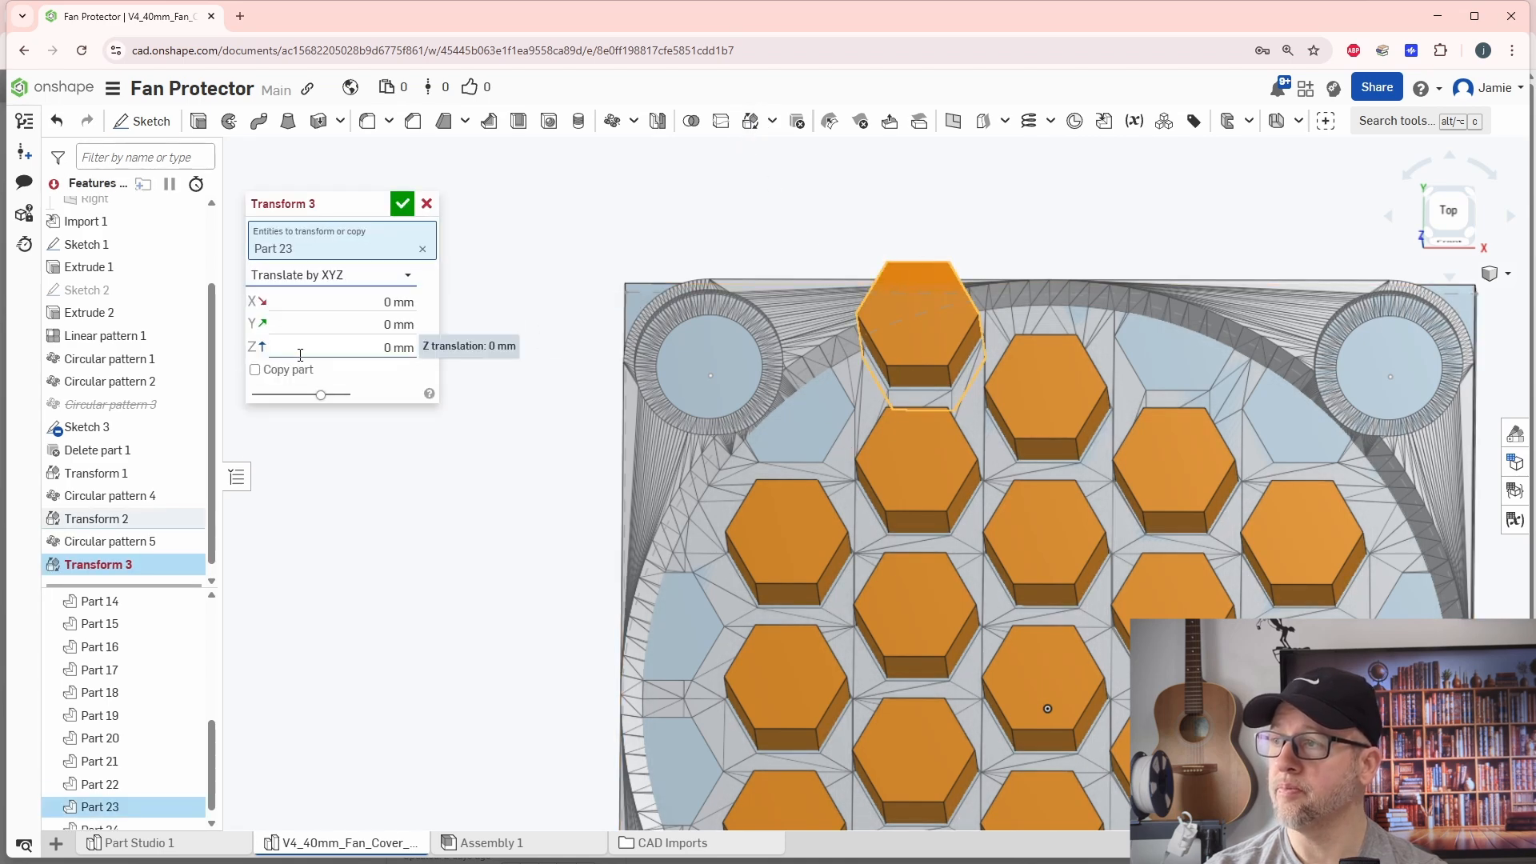
{"action": "left_click", "coordinate": [255, 369]}
Step: Set the third Transform's translation to X -6.05 mm and Y -3.5 mm and accept it
{"action": "left_click", "coordinate": [387, 304]}
{"action": "type", "text": "-3.5"}
{"action": "key", "text": "Return"}
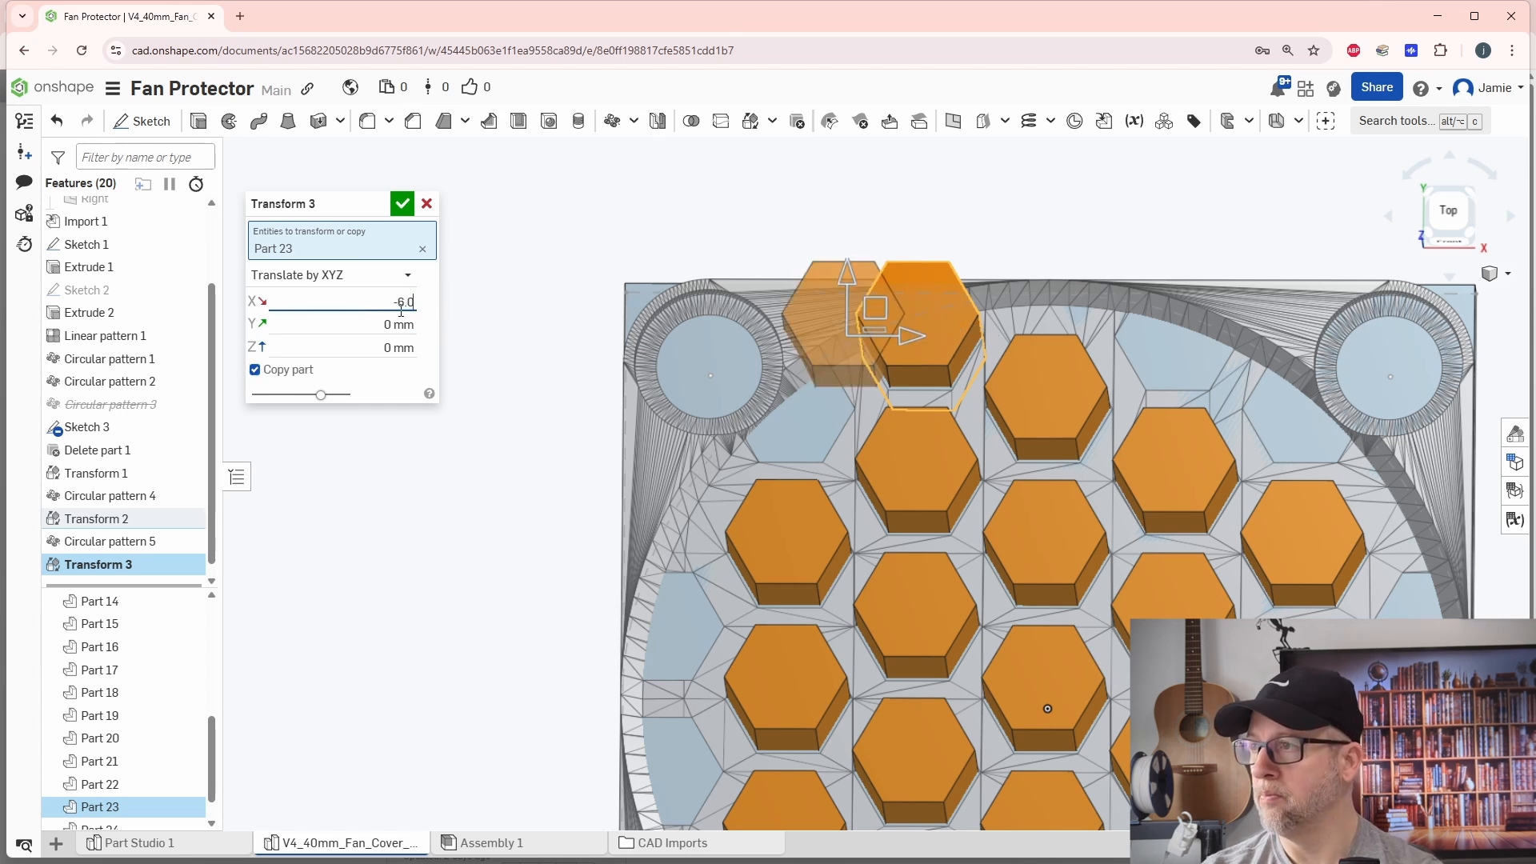
{"action": "key", "text": "Return"}
{"action": "left_click", "coordinate": [375, 324]}
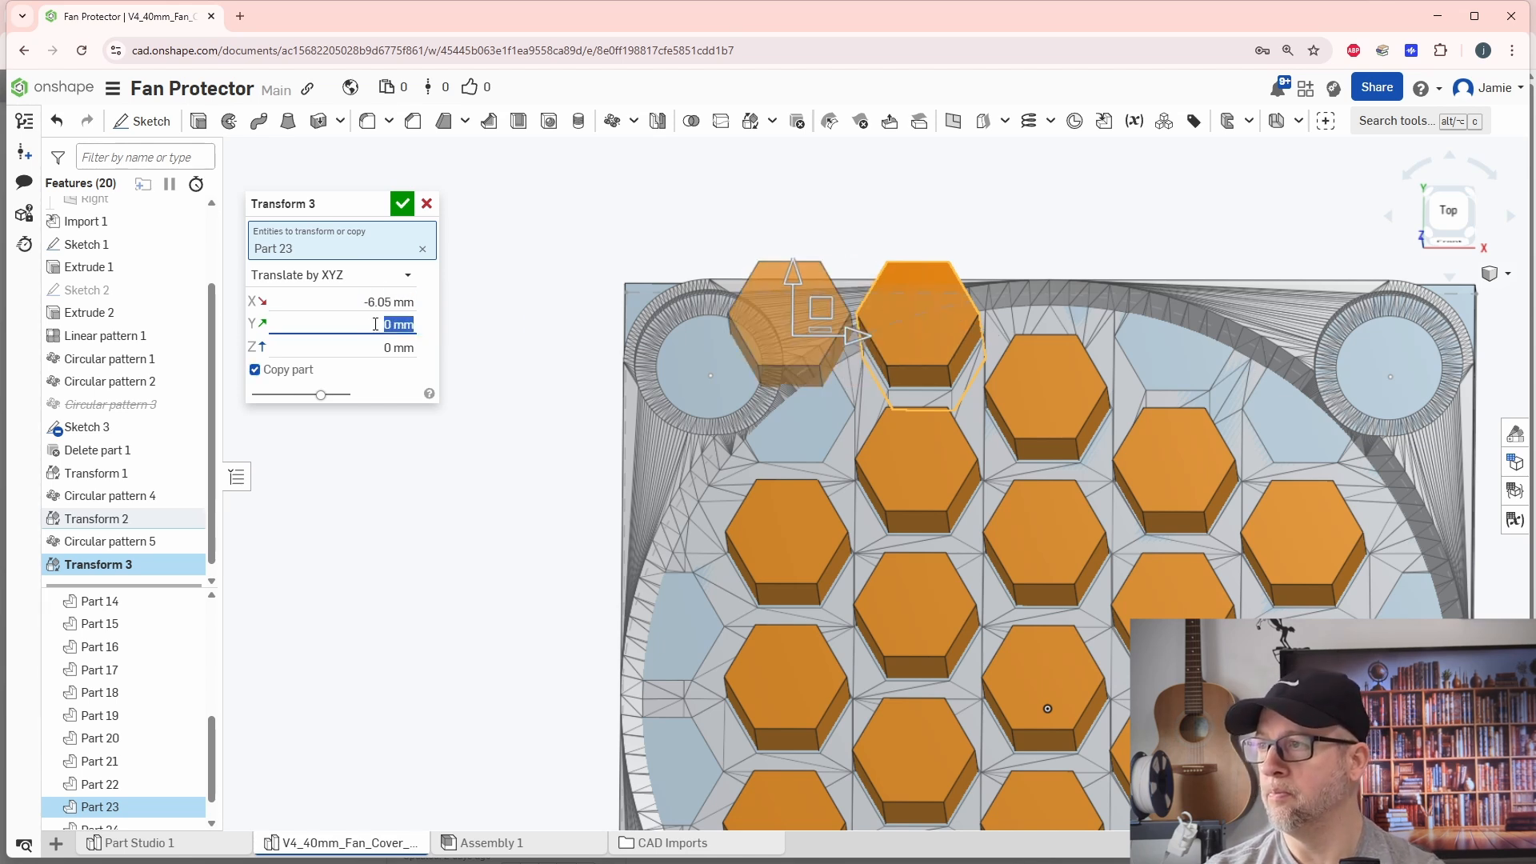
{"action": "type", "text": "-3.5"}
{"action": "key", "text": "Return"}
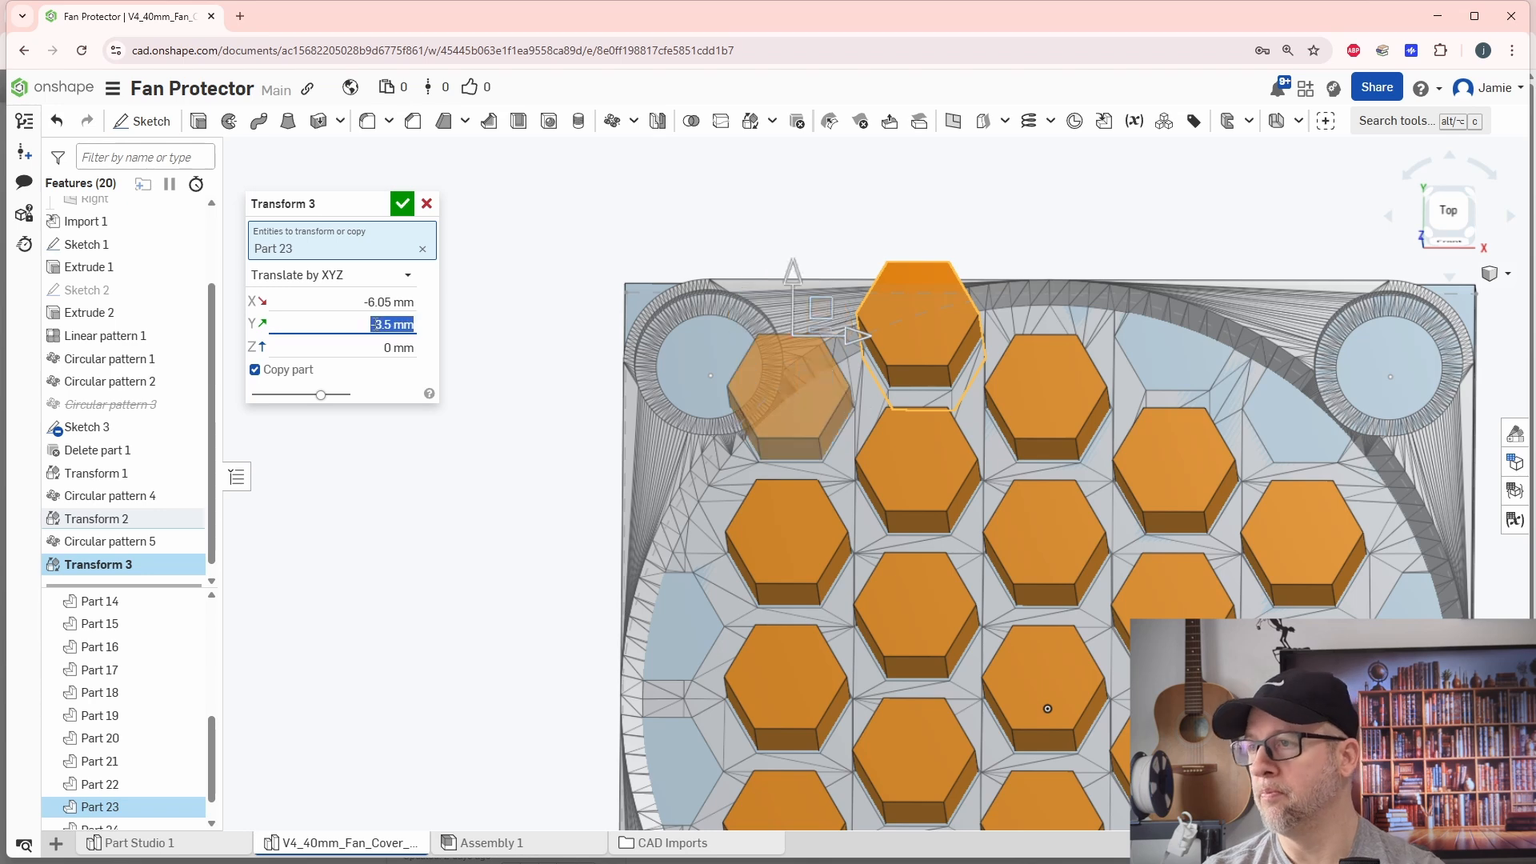
{"action": "key", "text": "Return"}
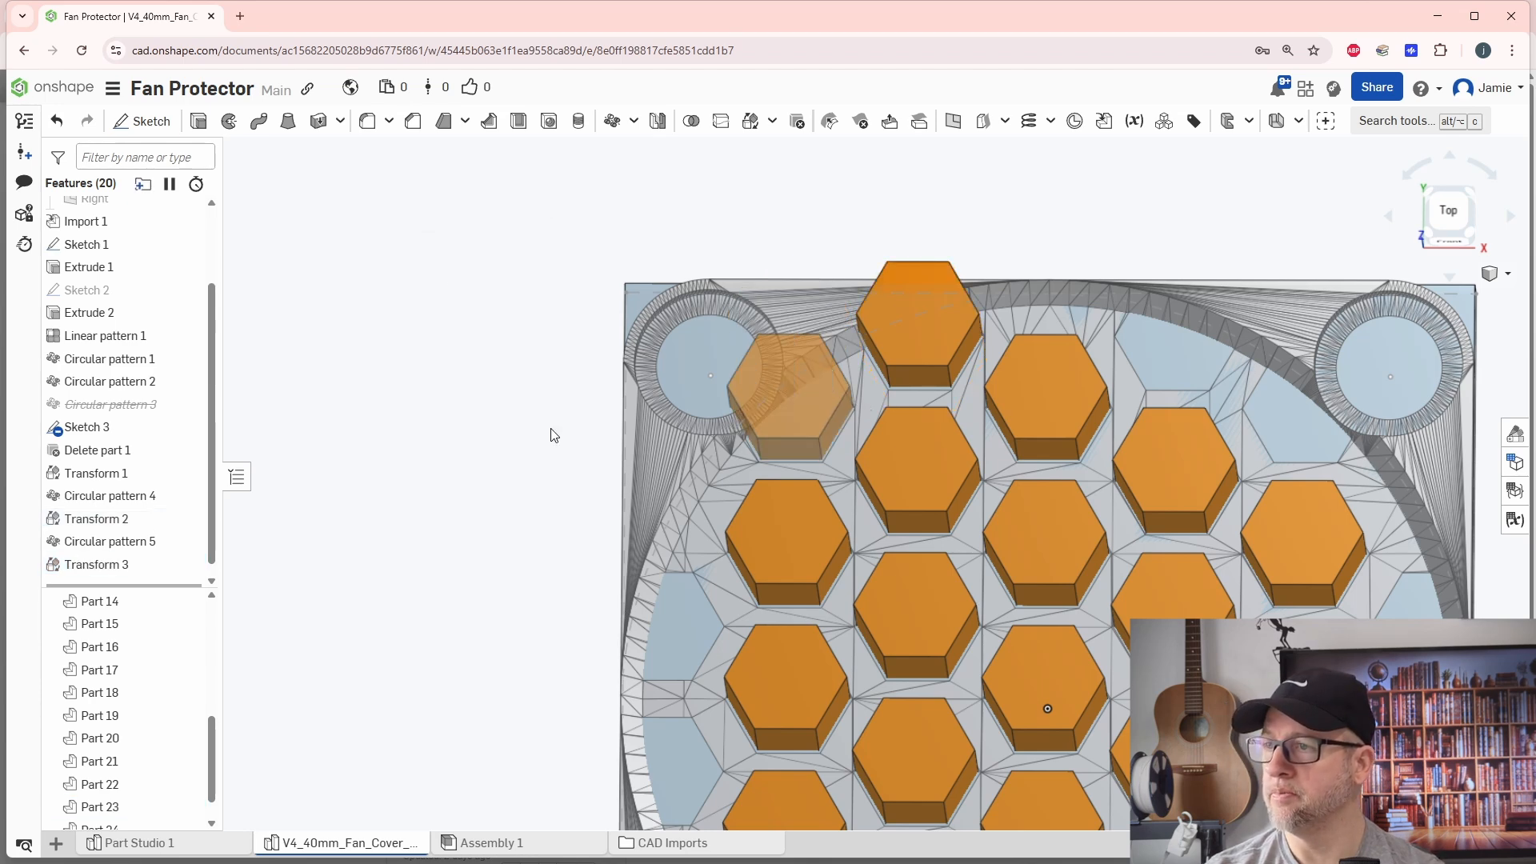
Step: Start a fourth Transform by XYZ on the prism directly below the newly copied one in the leftmost column
{"action": "key", "text": "f"}
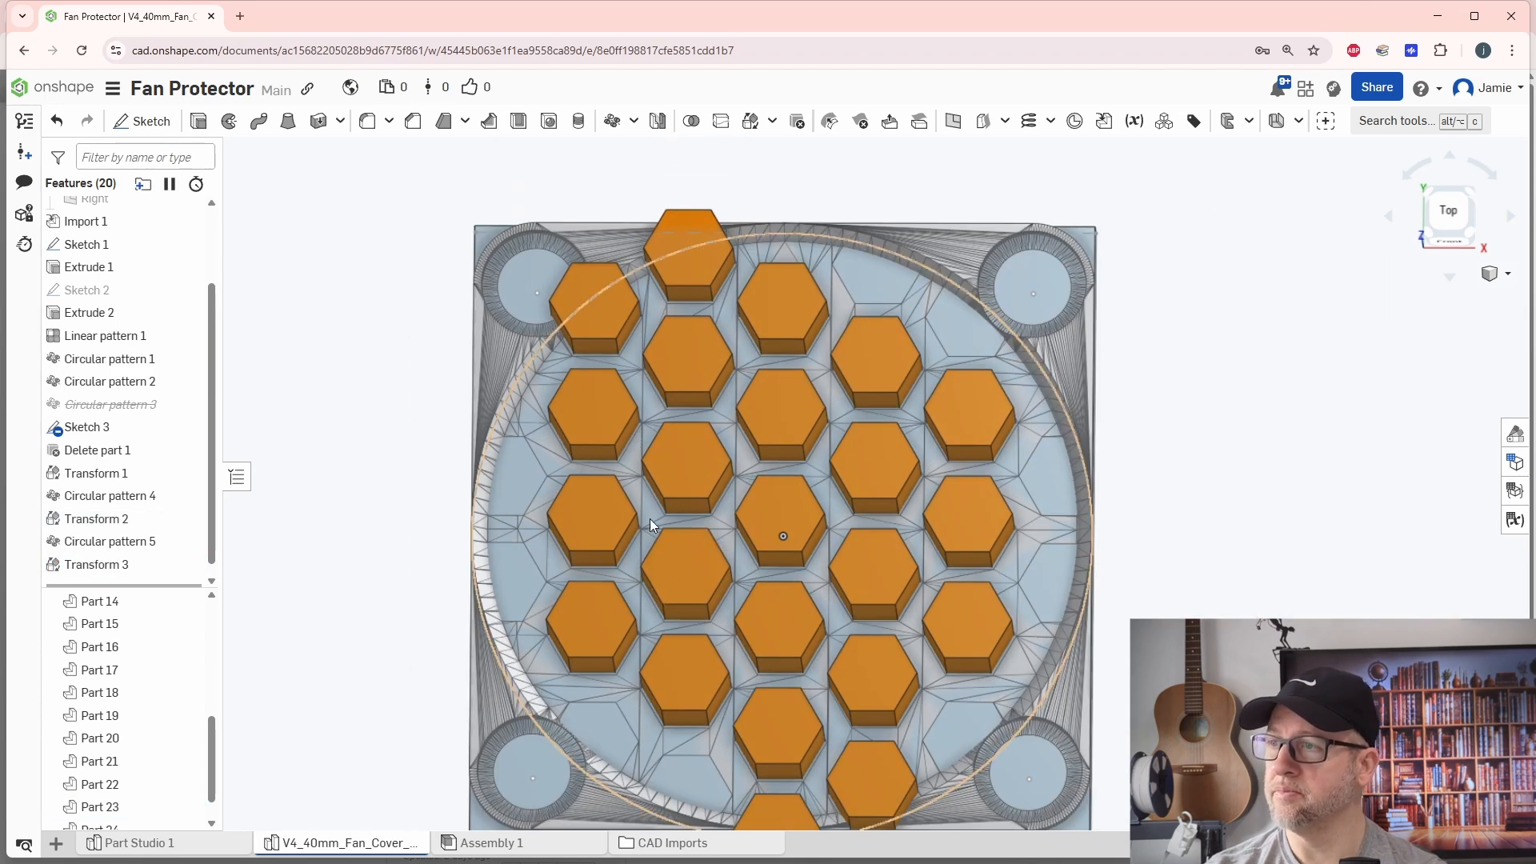
{"action": "middle_click_drag", "start_coordinate": [653, 498], "coordinate": [699, 534]}
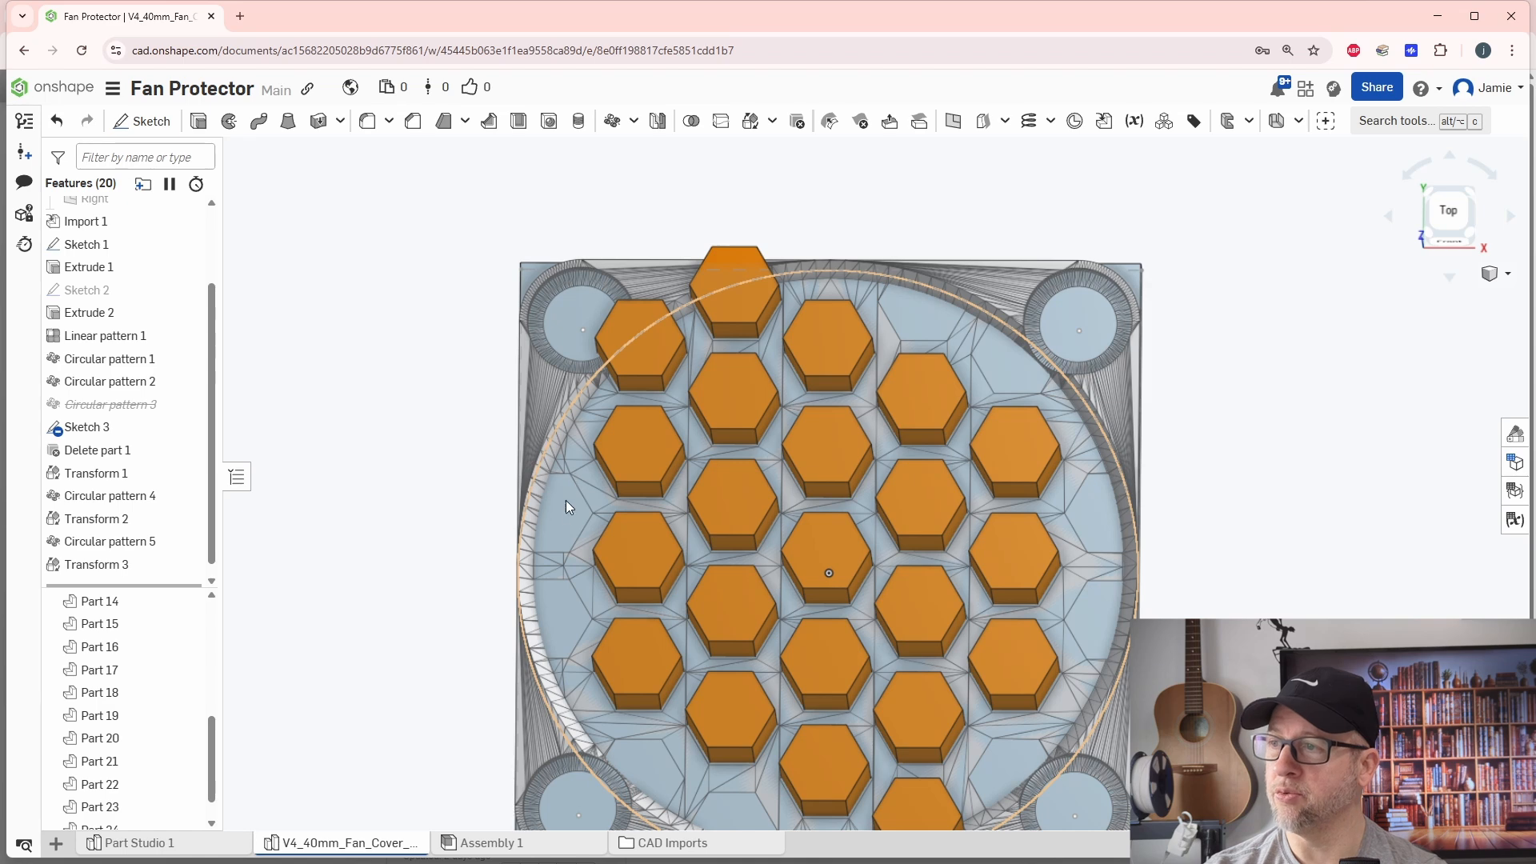
{"action": "scroll", "coordinate": [653, 502], "scroll_direction": "up", "scroll_amount": 4}
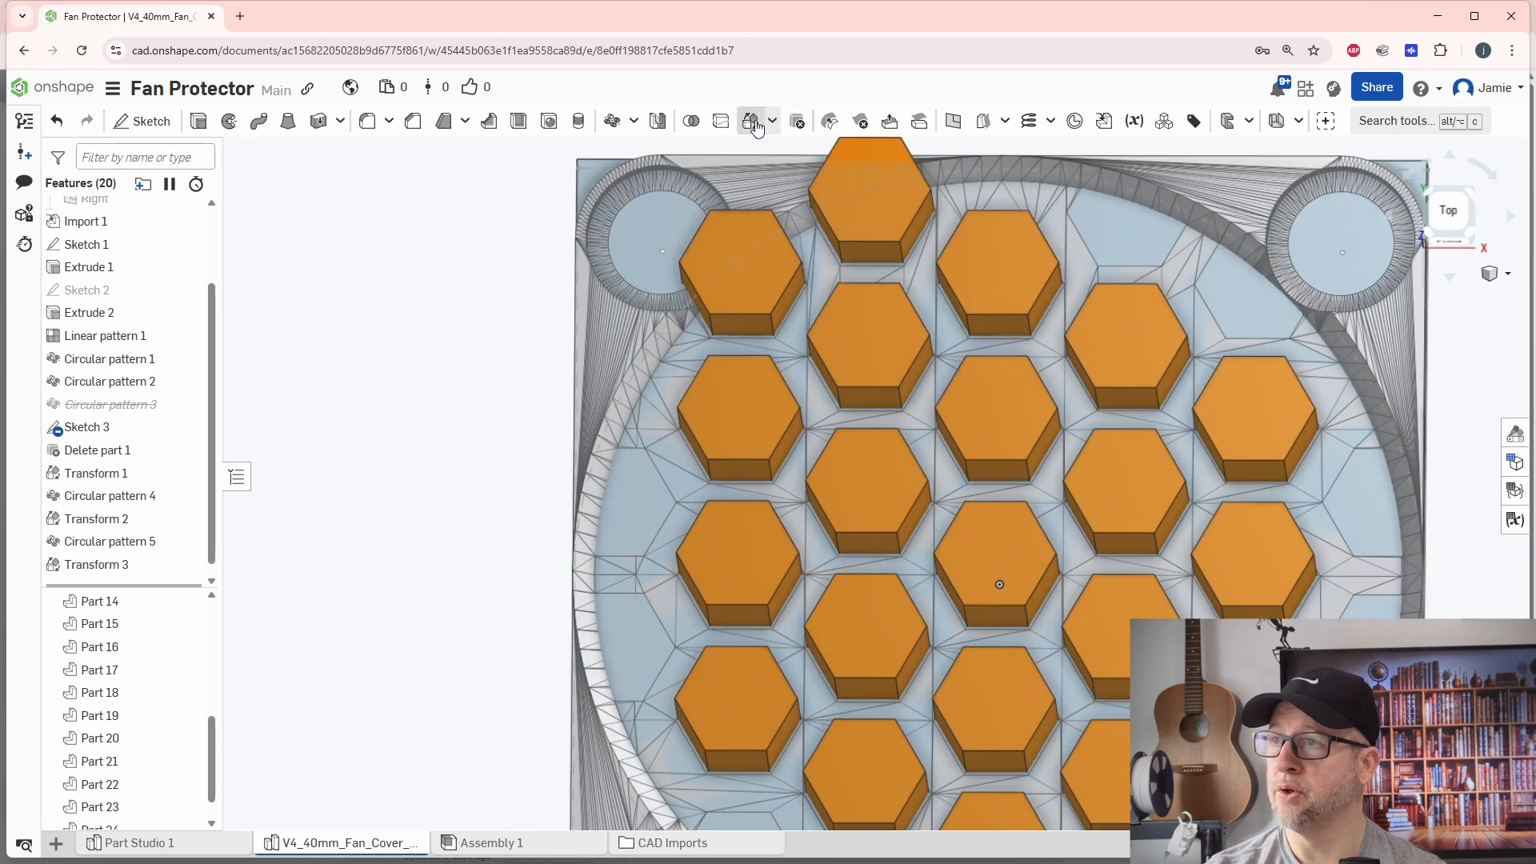
{"action": "left_click", "coordinate": [754, 122]}
{"action": "left_click", "coordinate": [744, 416]}
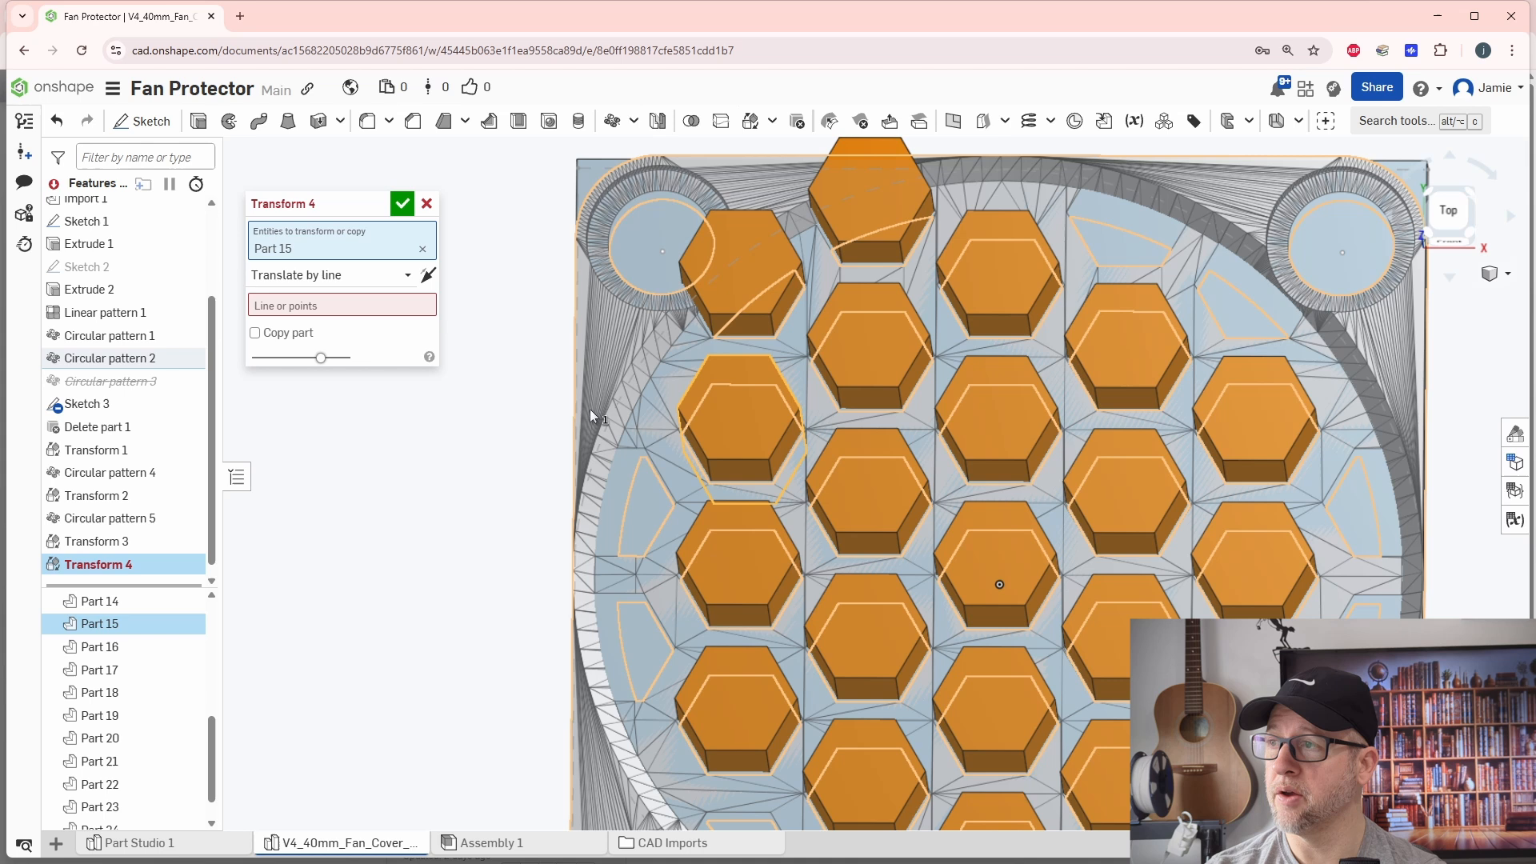
{"action": "left_click", "coordinate": [313, 282]}
{"action": "left_click", "coordinate": [309, 347]}
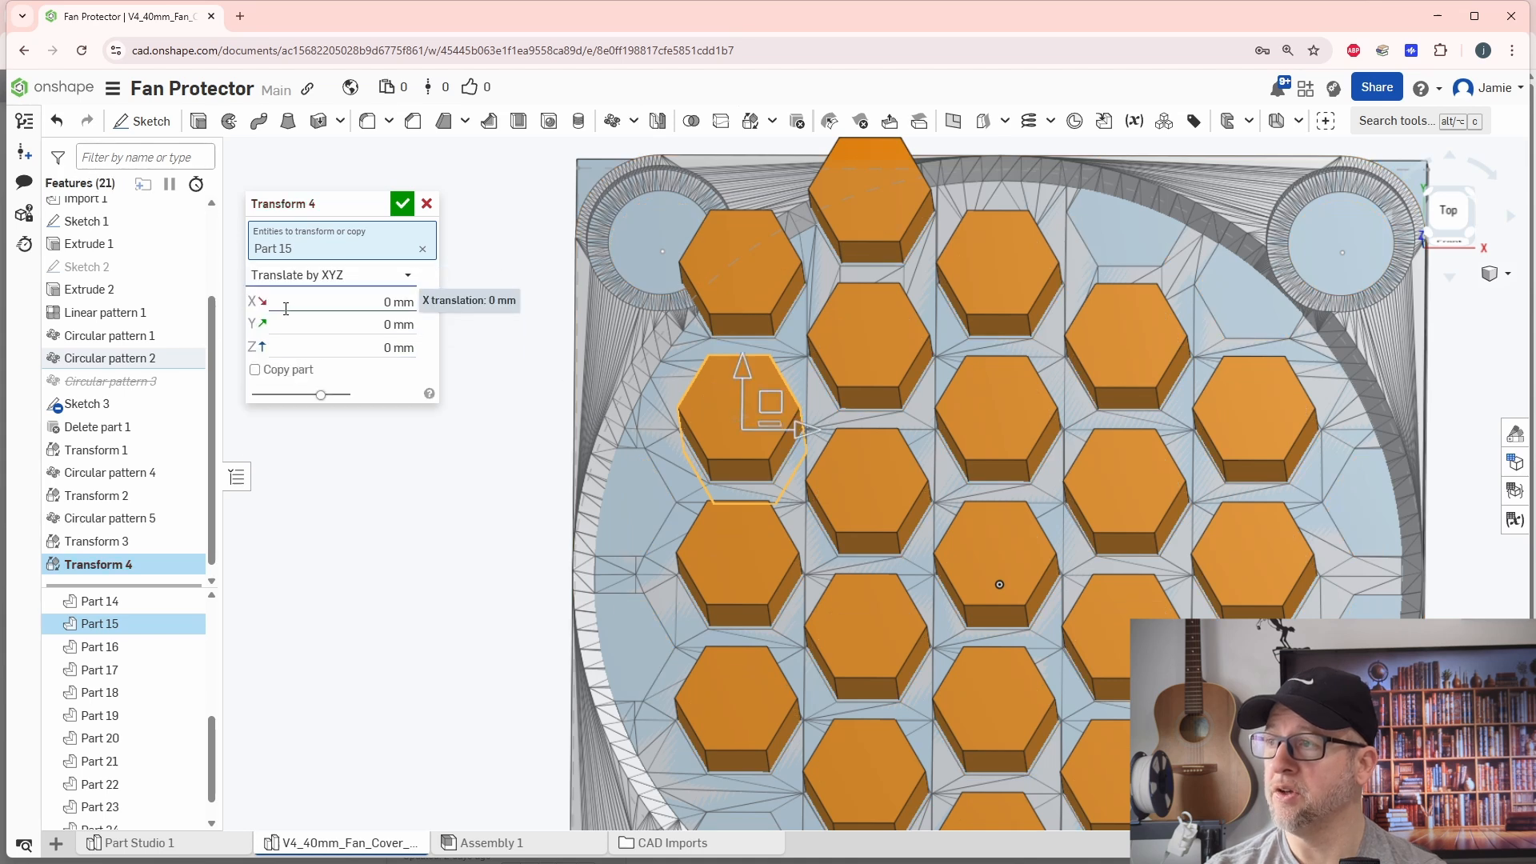
Step: Set the fourth Transform to X -6.05 mm and Y -3.5 mm, enable Copy part, and accept it
{"action": "left_click", "coordinate": [345, 301]}
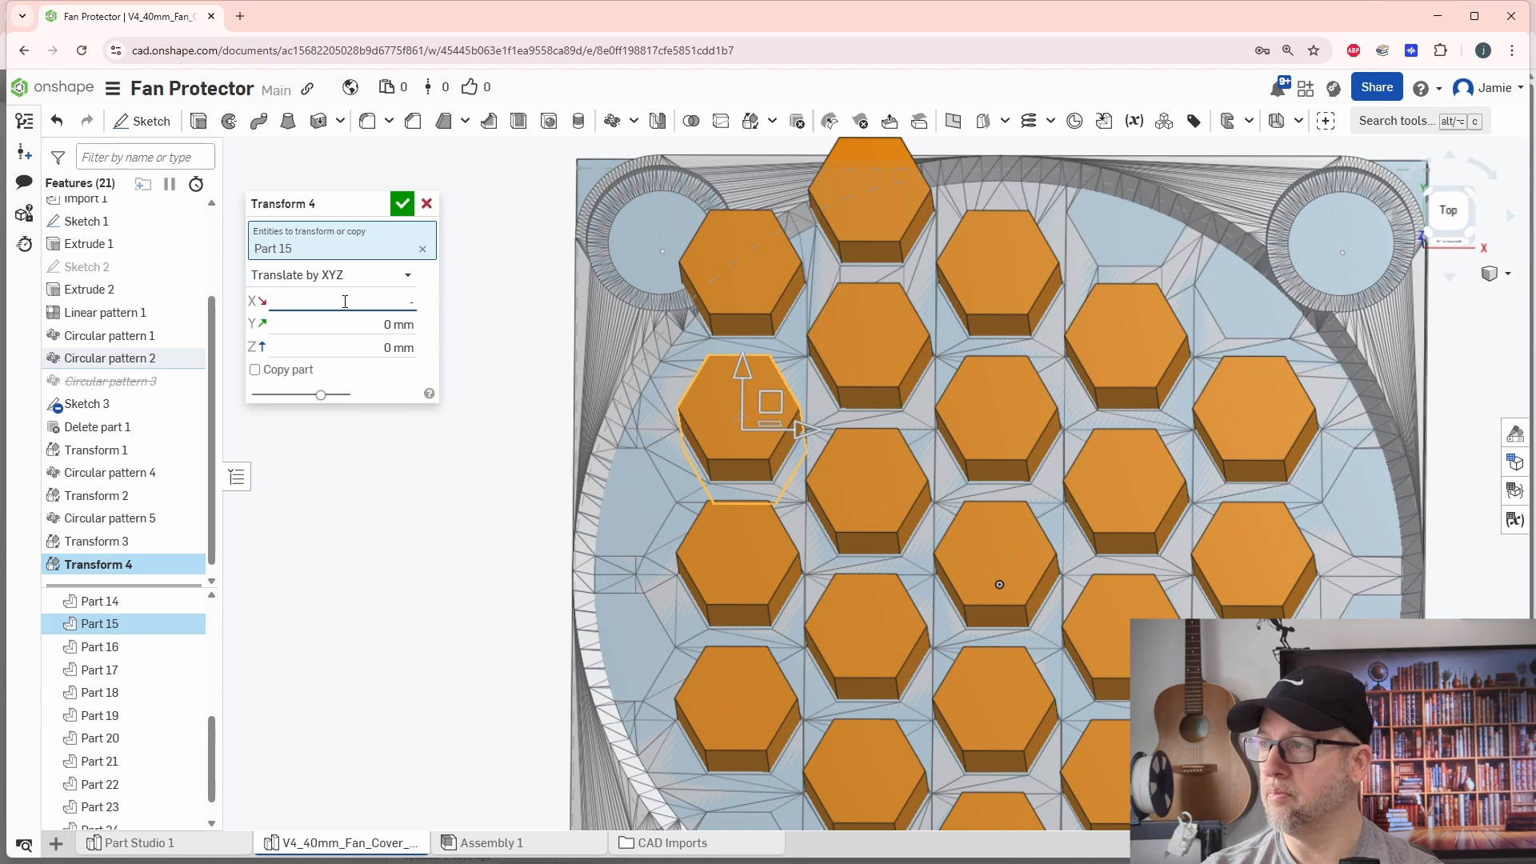
{"action": "type", "text": "-6.05"}
{"action": "key", "text": "Return"}
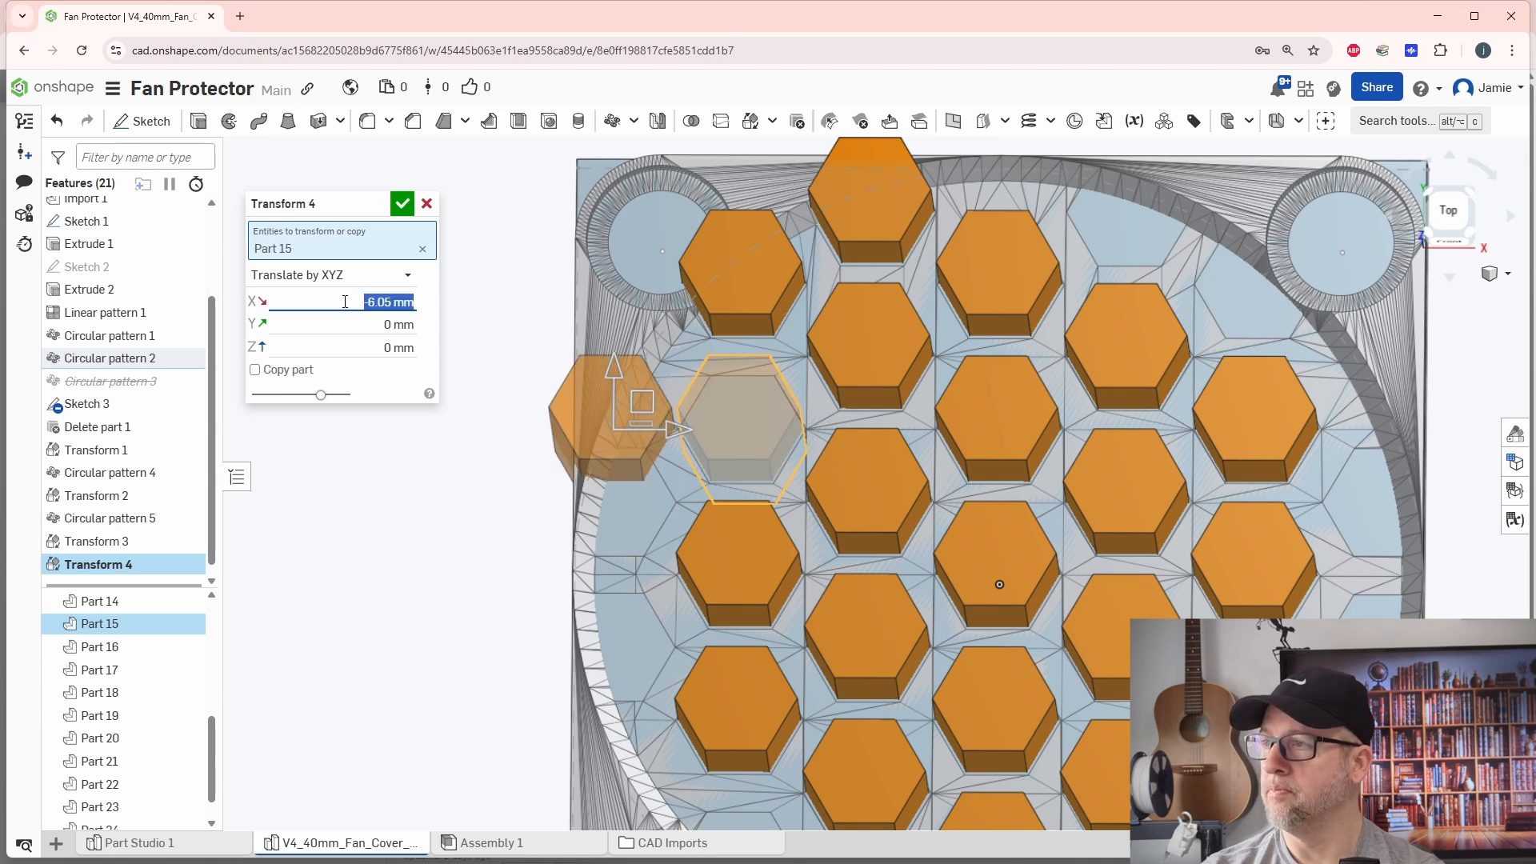
{"action": "left_click", "coordinate": [363, 324]}
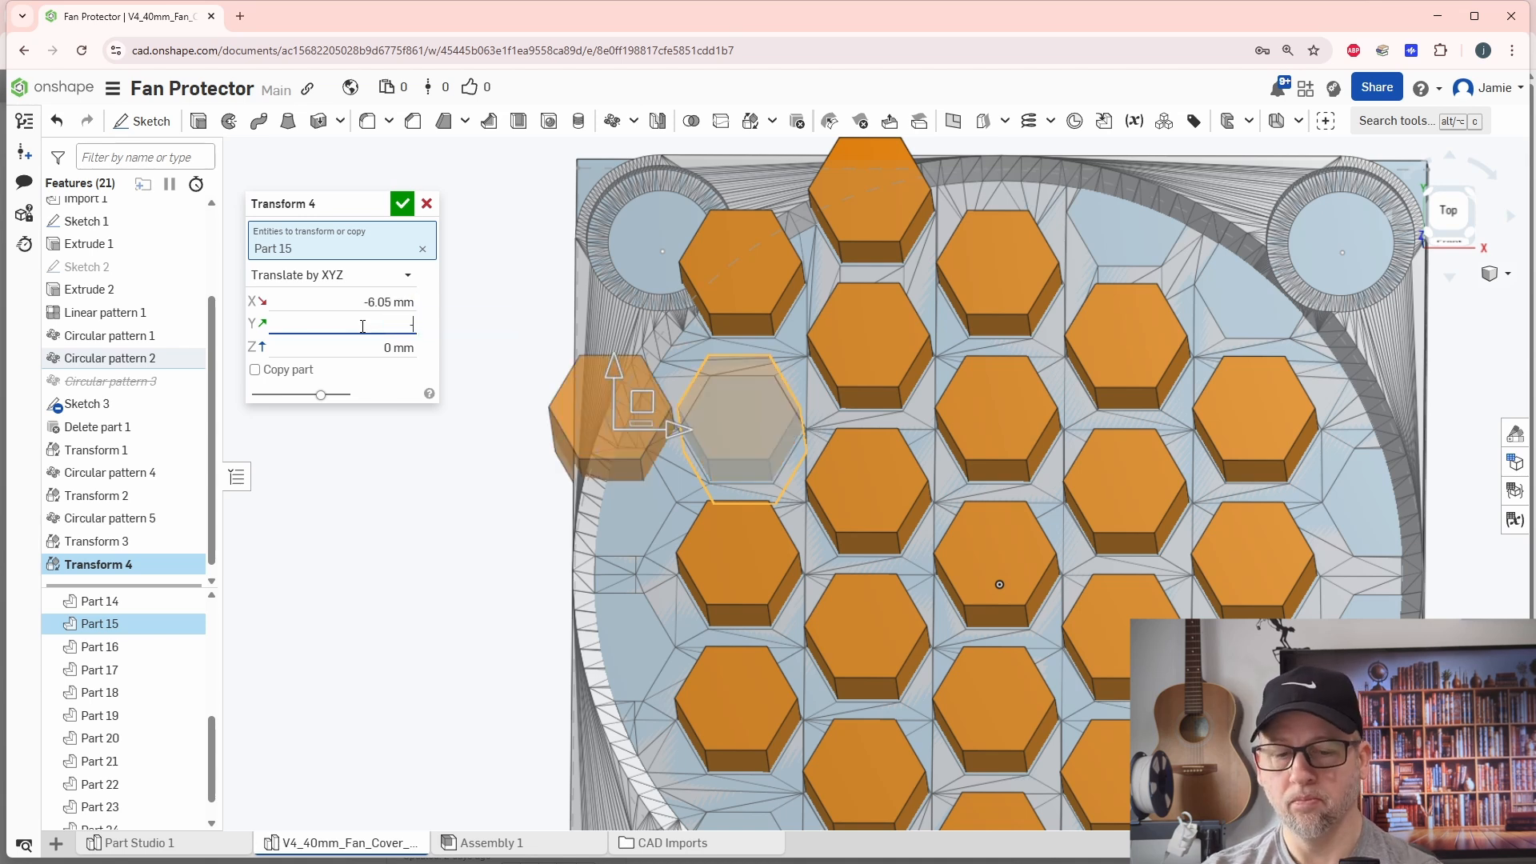
{"action": "type", "text": "-3.5"}
{"action": "key", "text": "Return"}
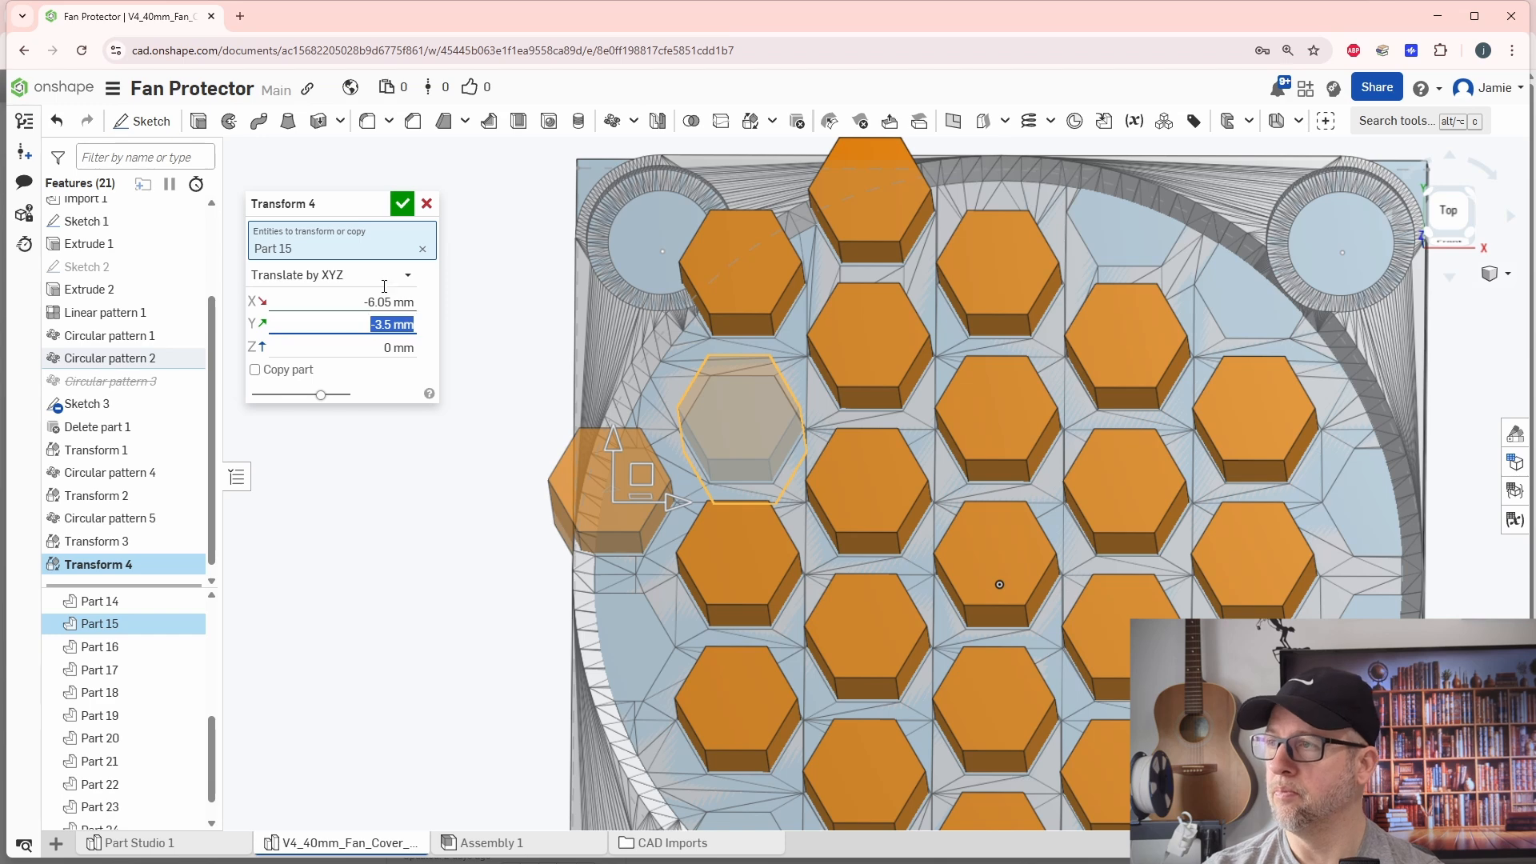
{"action": "left_click", "coordinate": [254, 369]}
{"action": "left_click", "coordinate": [401, 203]}
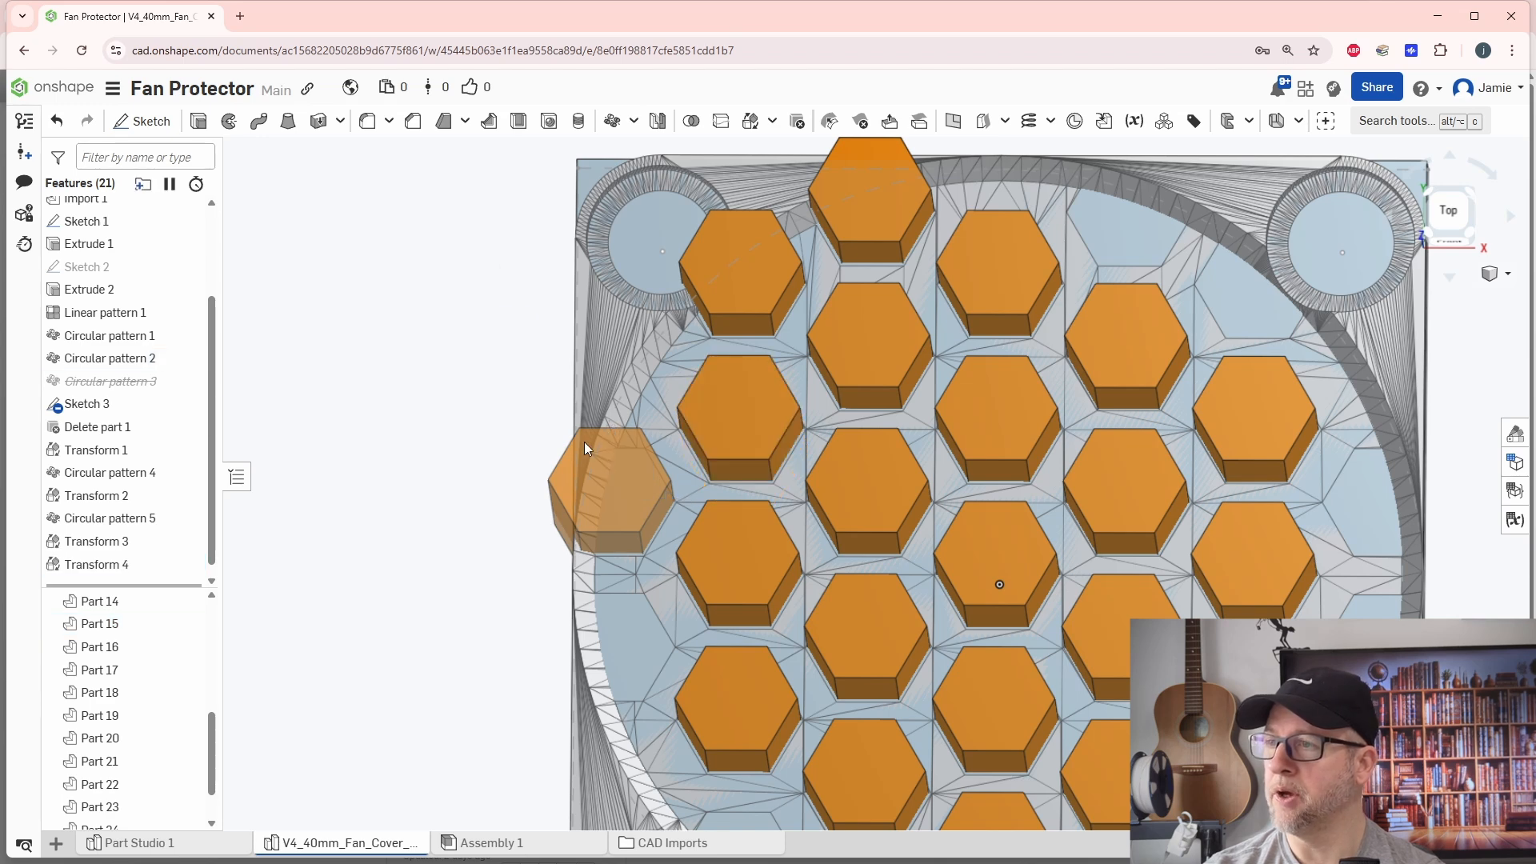
Step: Start a linear part pattern with the outermost left prism and the three prisms directly above empty cells at the cover's lower left and lower right
{"action": "key", "text": "f"}
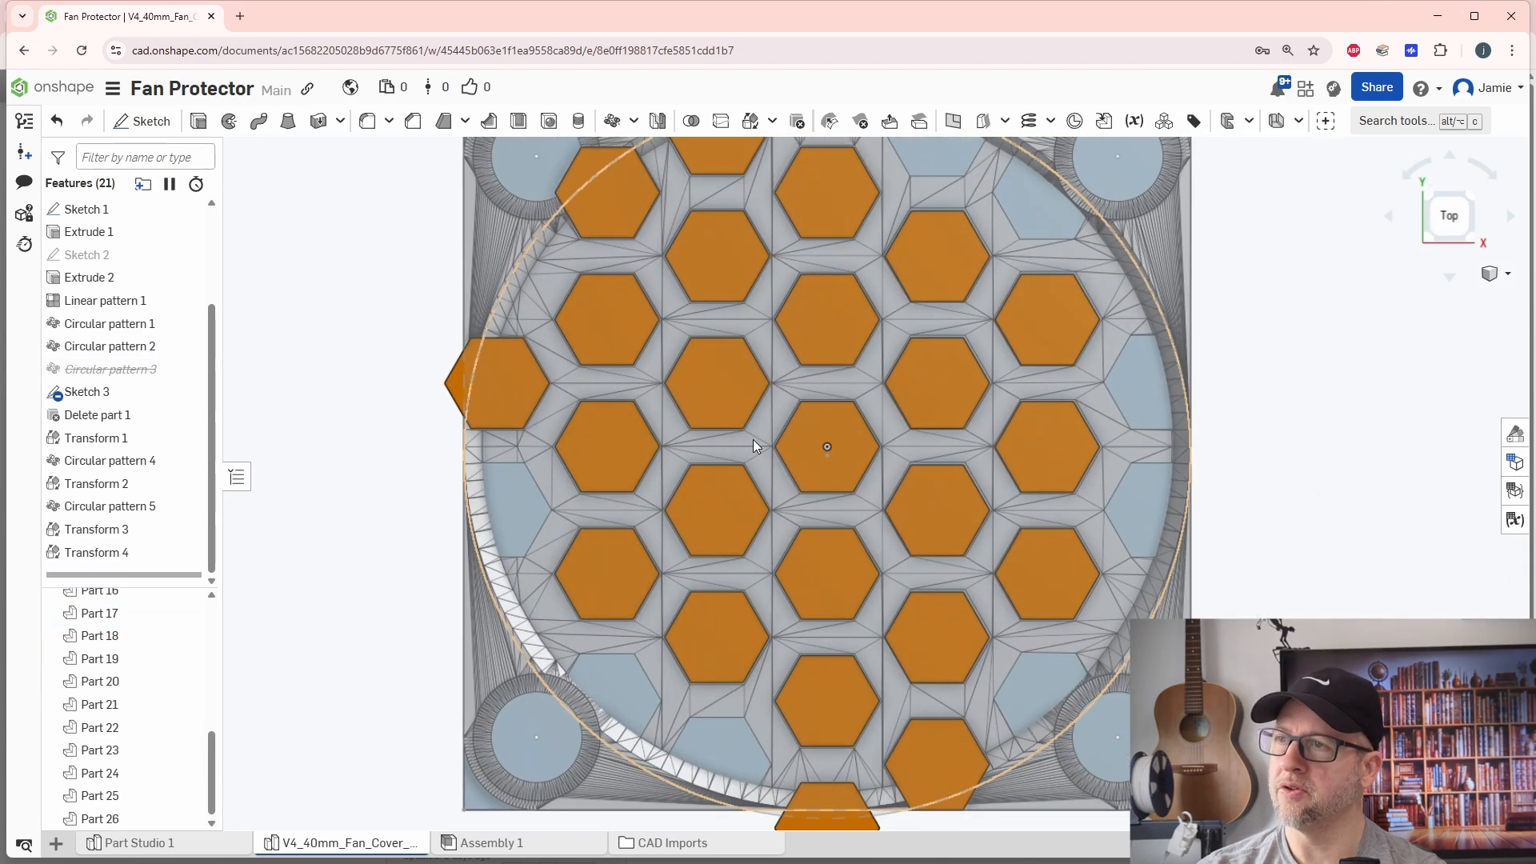
{"action": "scroll", "coordinate": [752, 439], "scroll_direction": "down", "scroll_amount": 2}
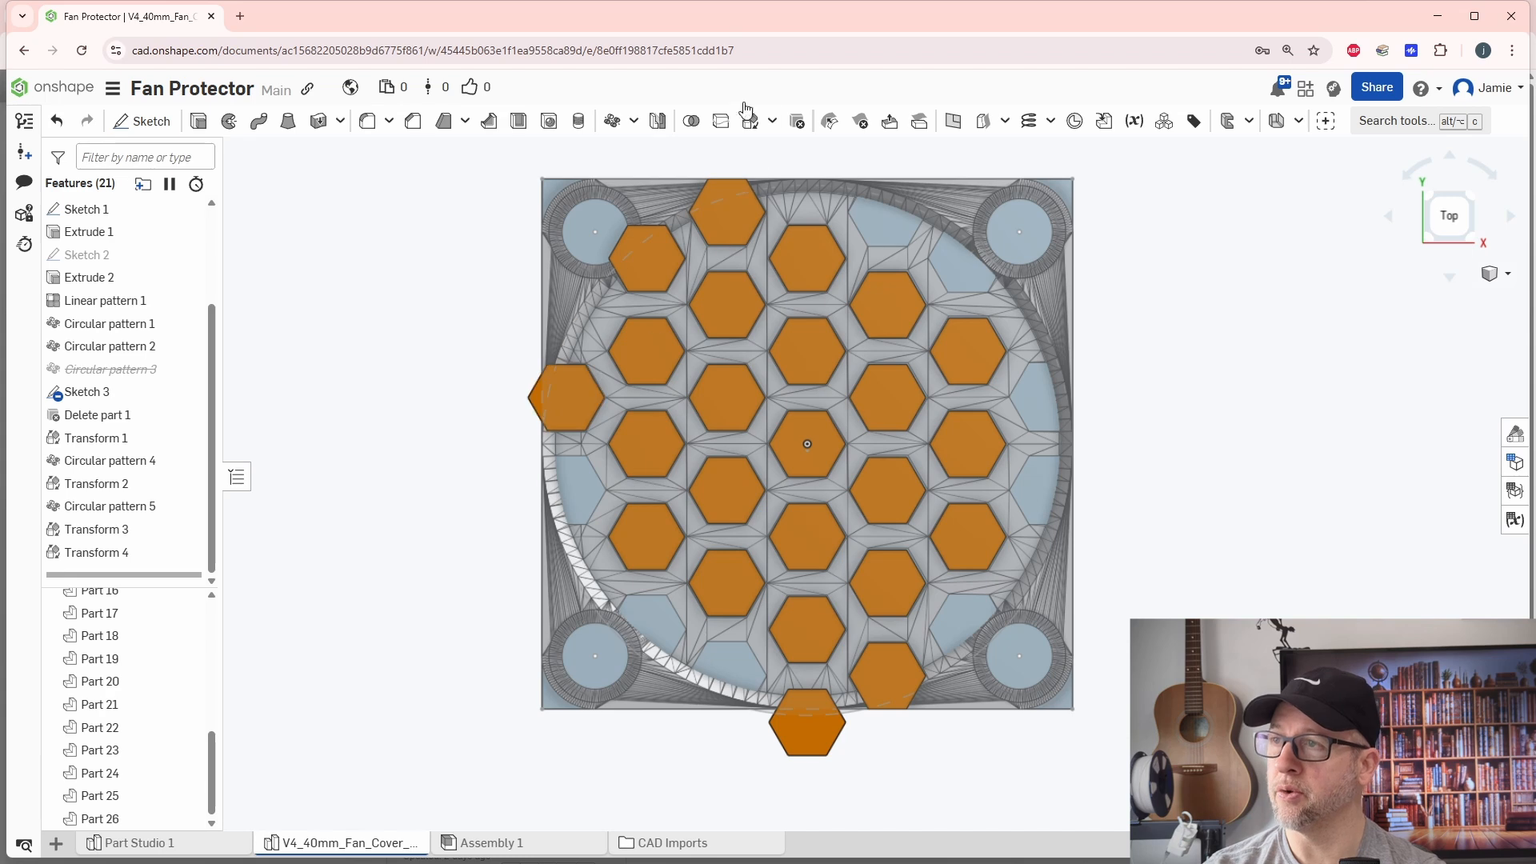
{"action": "left_click", "coordinate": [633, 122]}
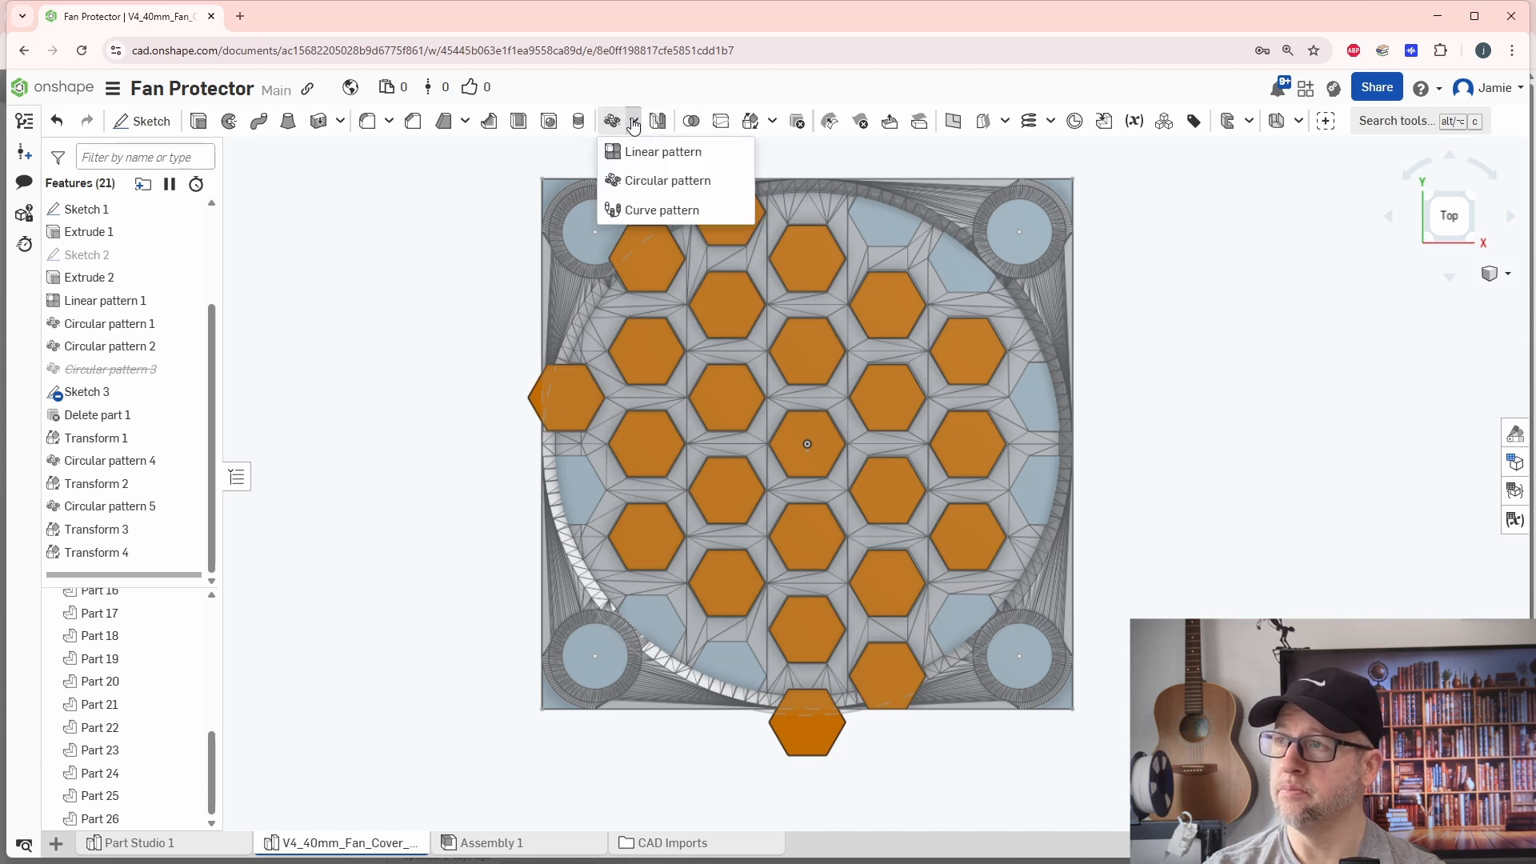
{"action": "left_click", "coordinate": [638, 152]}
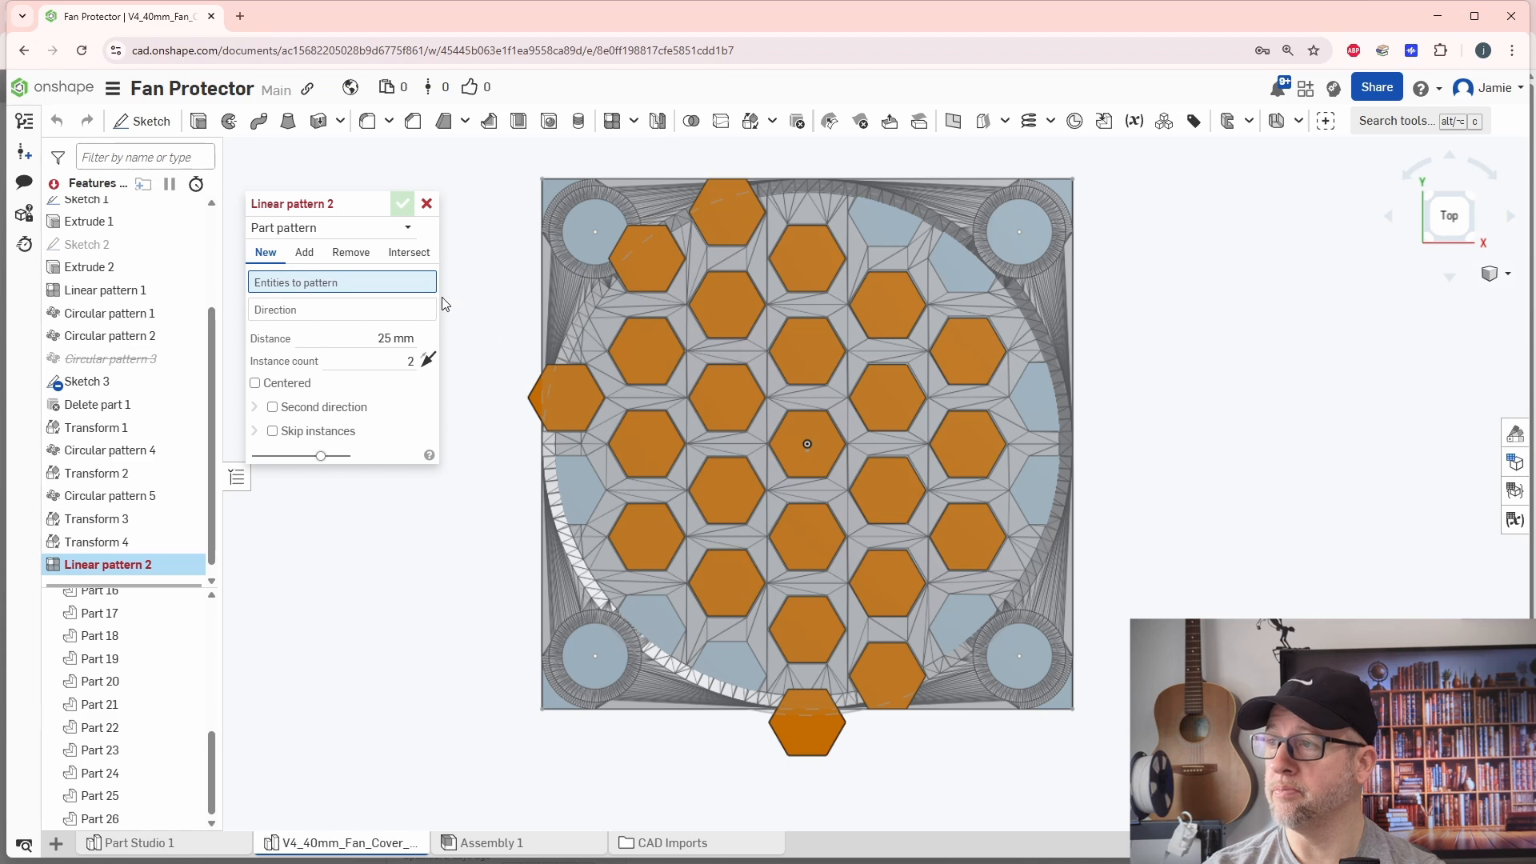
{"action": "left_click", "coordinate": [569, 401]}
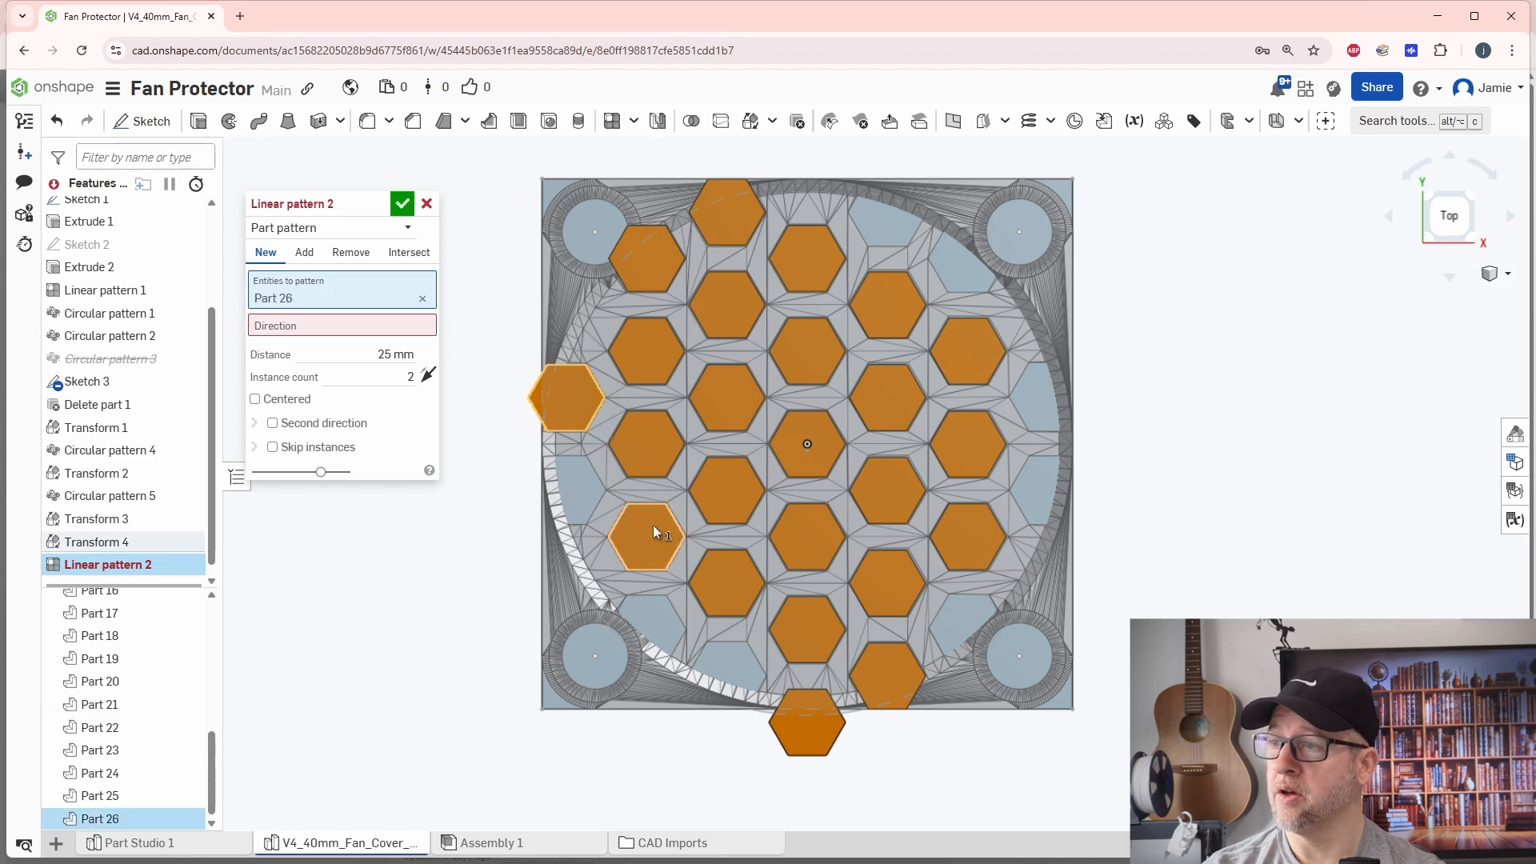
{"action": "left_click", "coordinate": [653, 524]}
{"action": "left_click", "coordinate": [721, 596]}
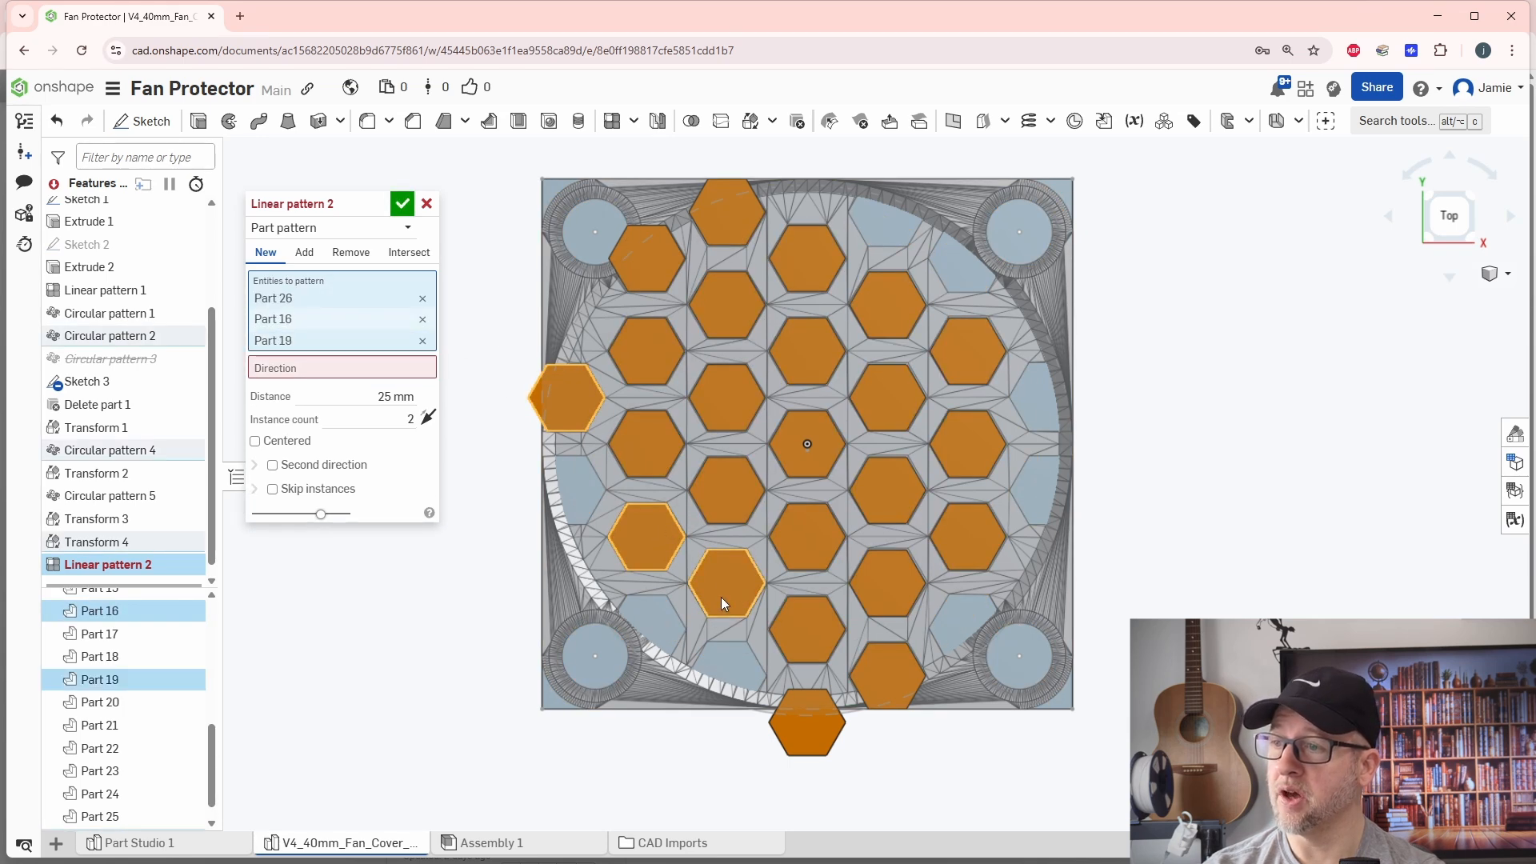
{"action": "left_click", "coordinate": [963, 544]}
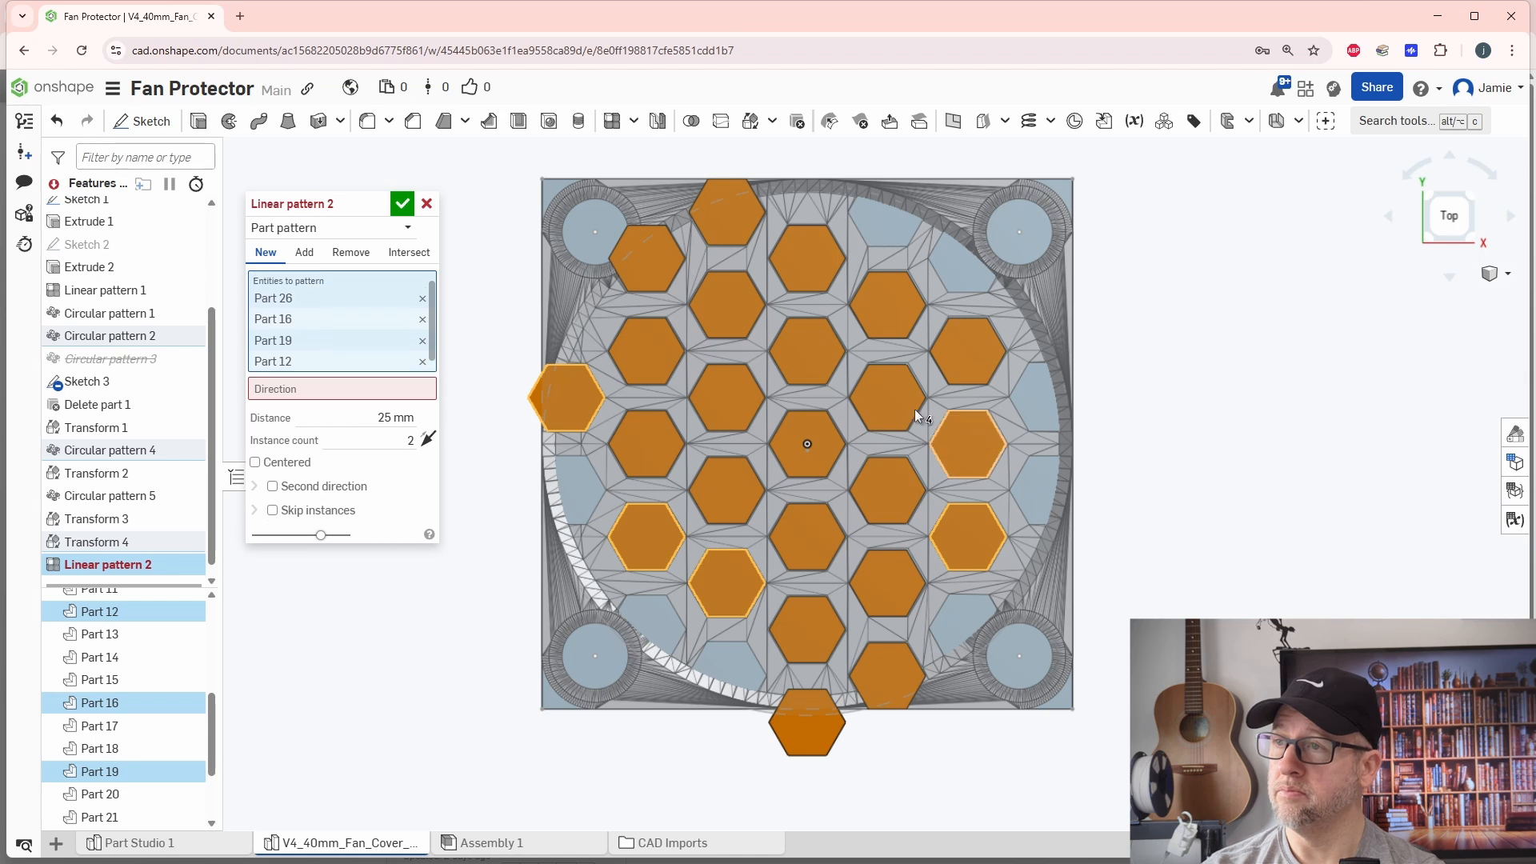
Step: Direct the linear pattern along Sketch 1's vertical right edge with a 6 mm distance and 2 instances, and accept it
{"action": "left_click", "coordinate": [295, 384]}
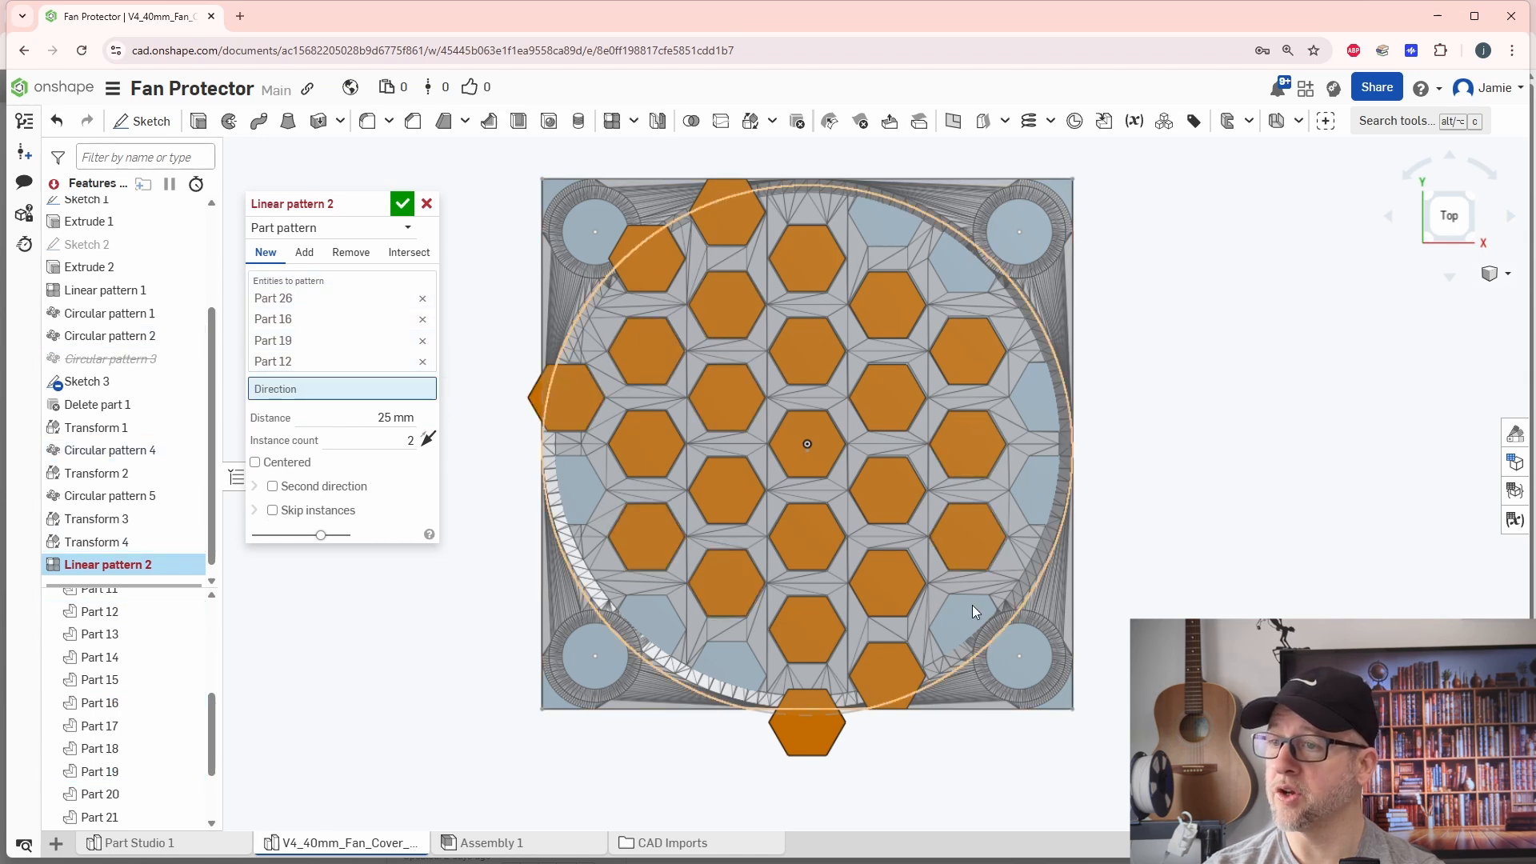
{"action": "left_click", "coordinate": [1071, 688]}
{"action": "left_click", "coordinate": [383, 454]}
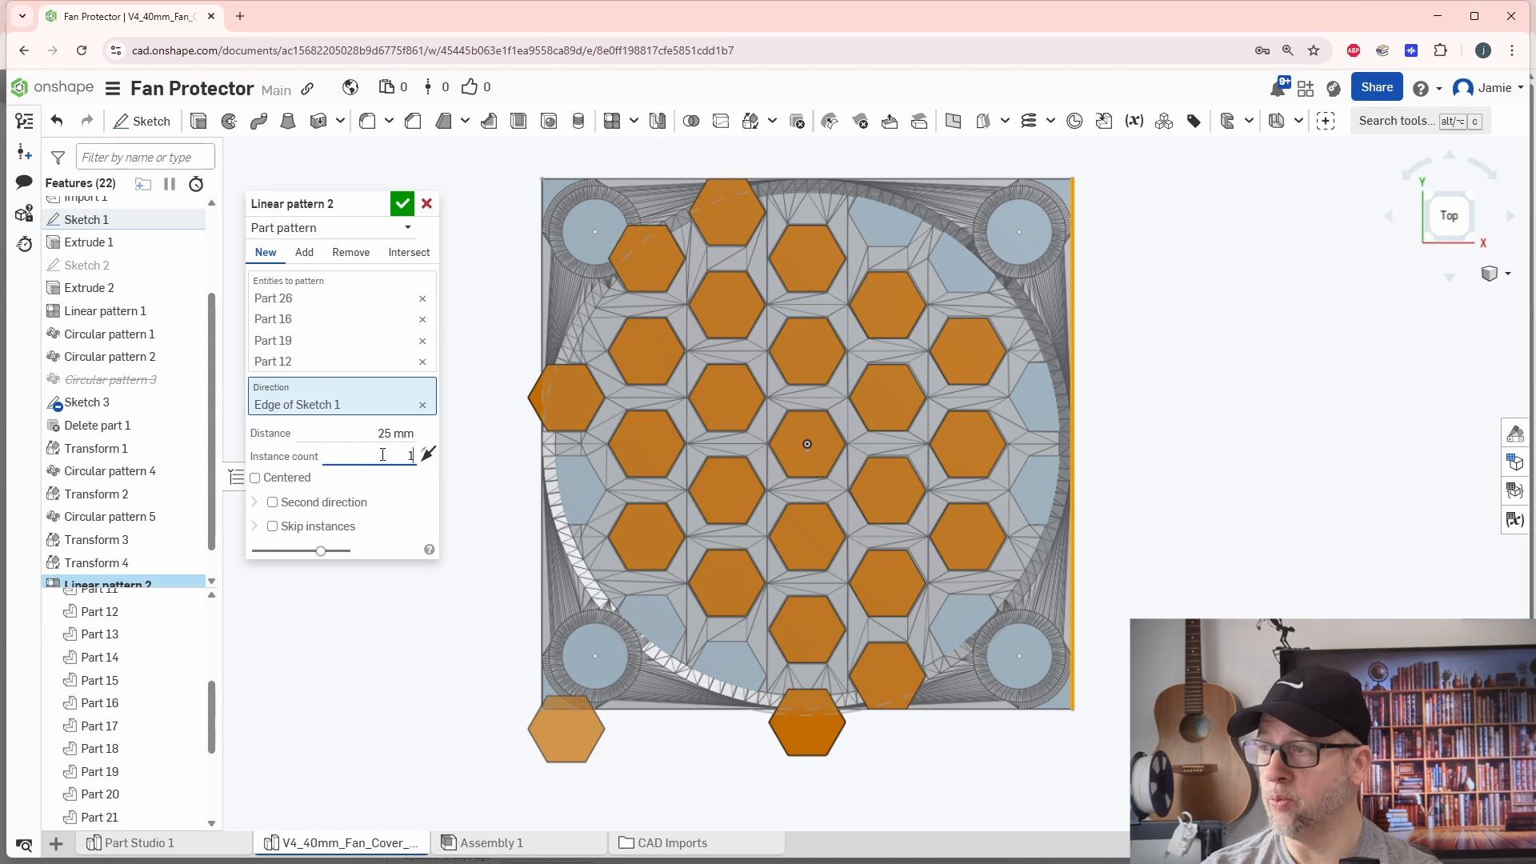
{"action": "type", "text": "1"}
{"action": "left_click", "coordinate": [372, 435]}
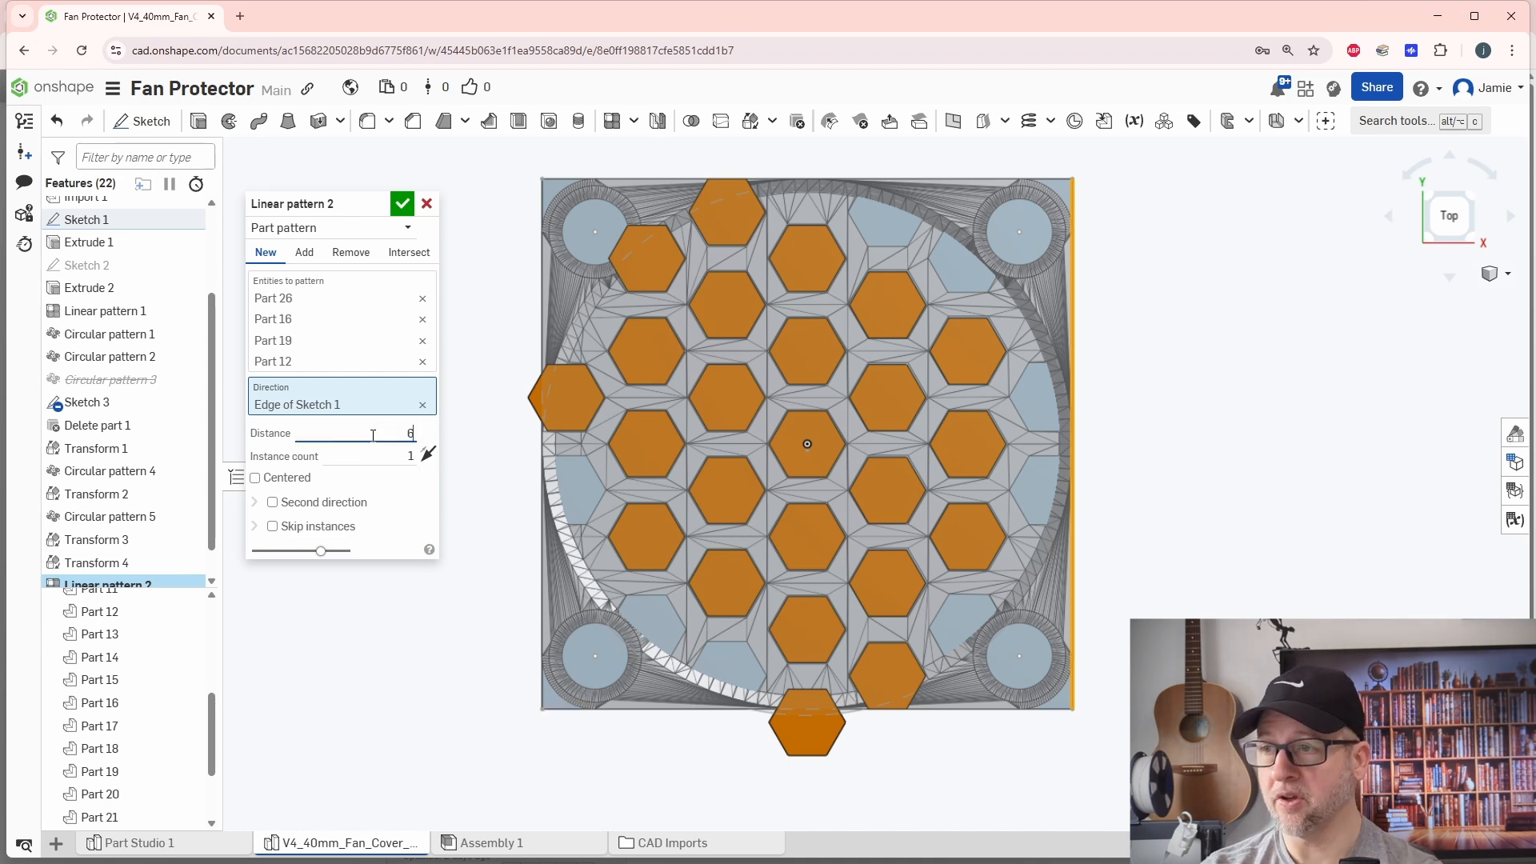
{"action": "key", "text": "Tab"}
{"action": "type", "text": "2"}
{"action": "key", "text": "Return"}
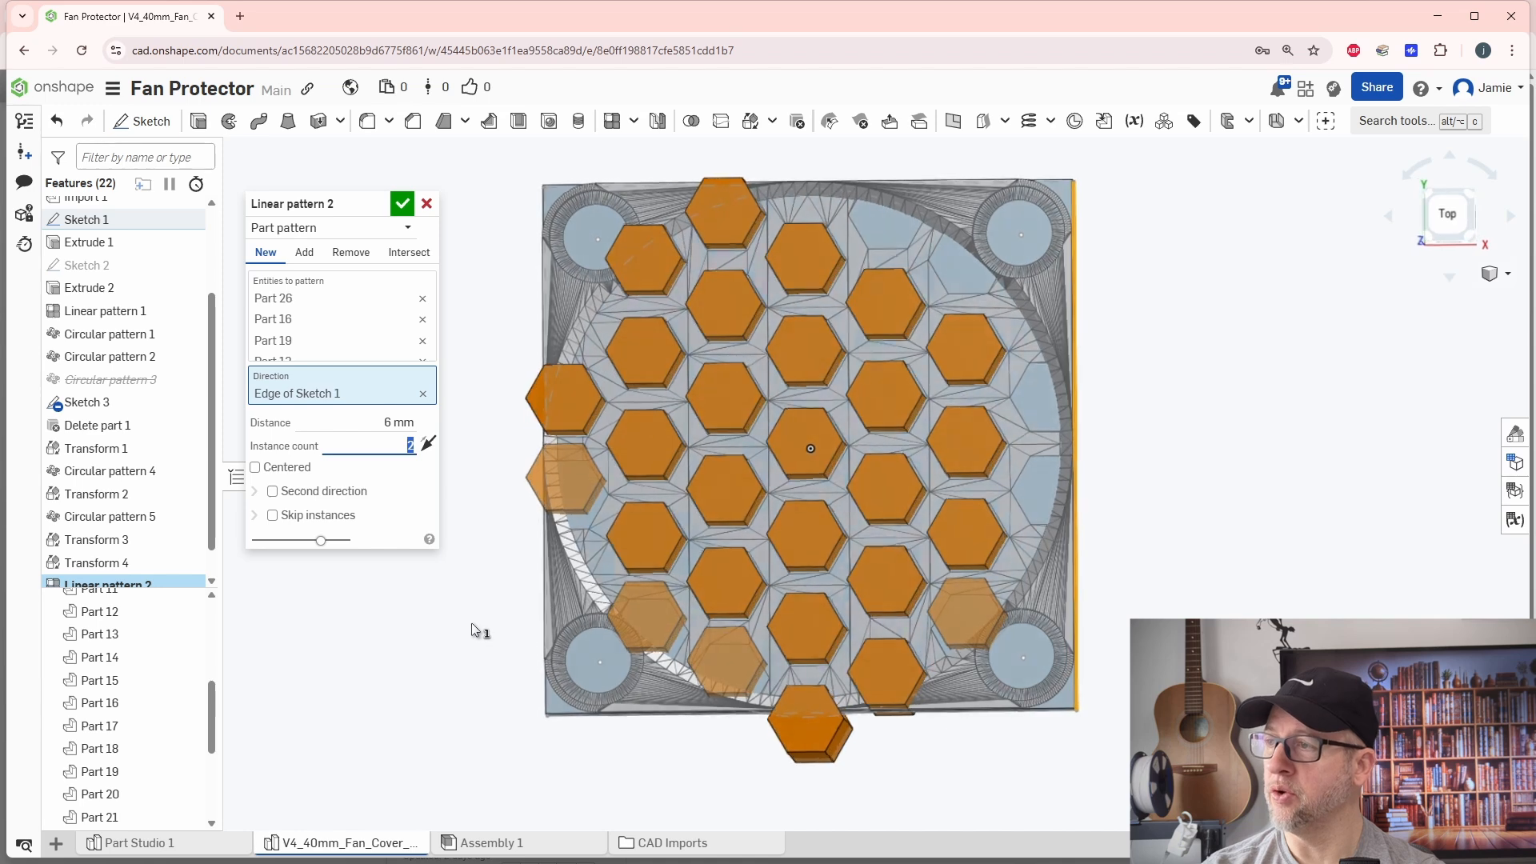
{"action": "left_click", "coordinate": [401, 204]}
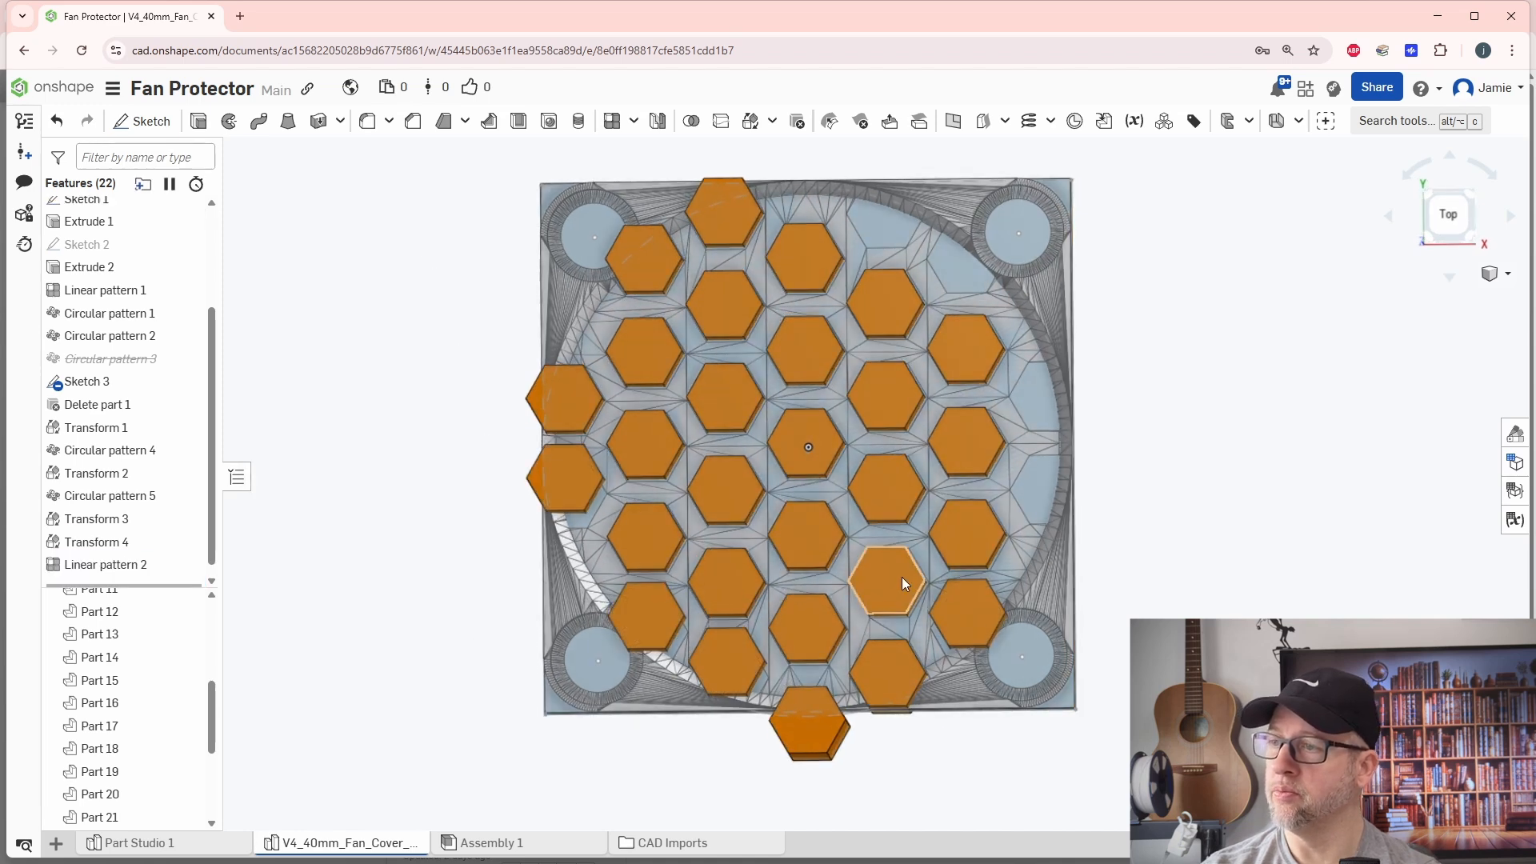
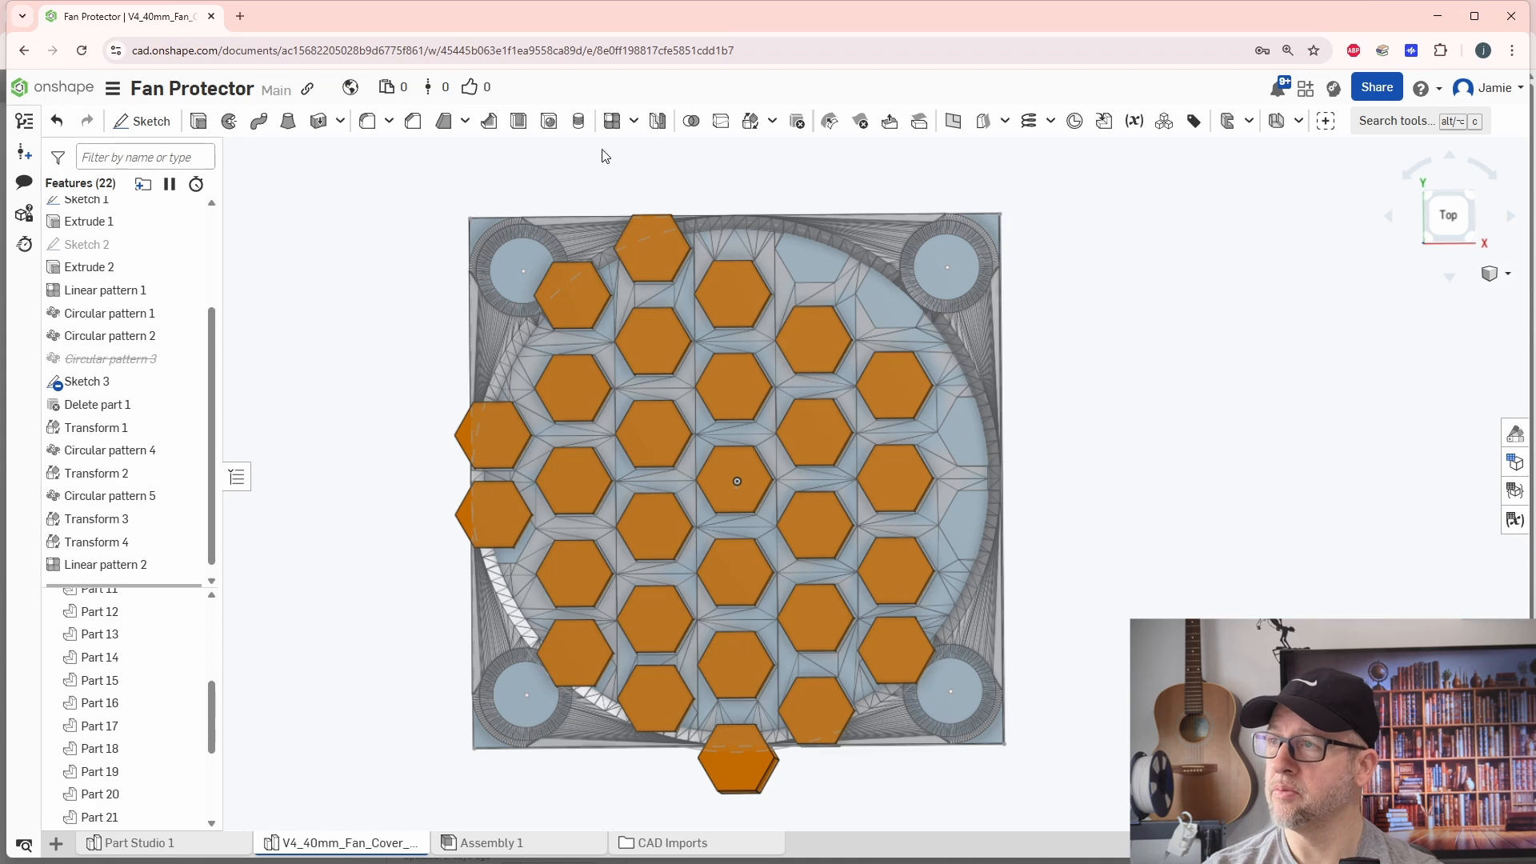
Step: Linear-pattern the topmost prisms of the two right-hand columns upward along Sketch 1's vertical right edge, 6 mm apart with 2 instances
{"action": "left_click", "coordinate": [612, 121]}
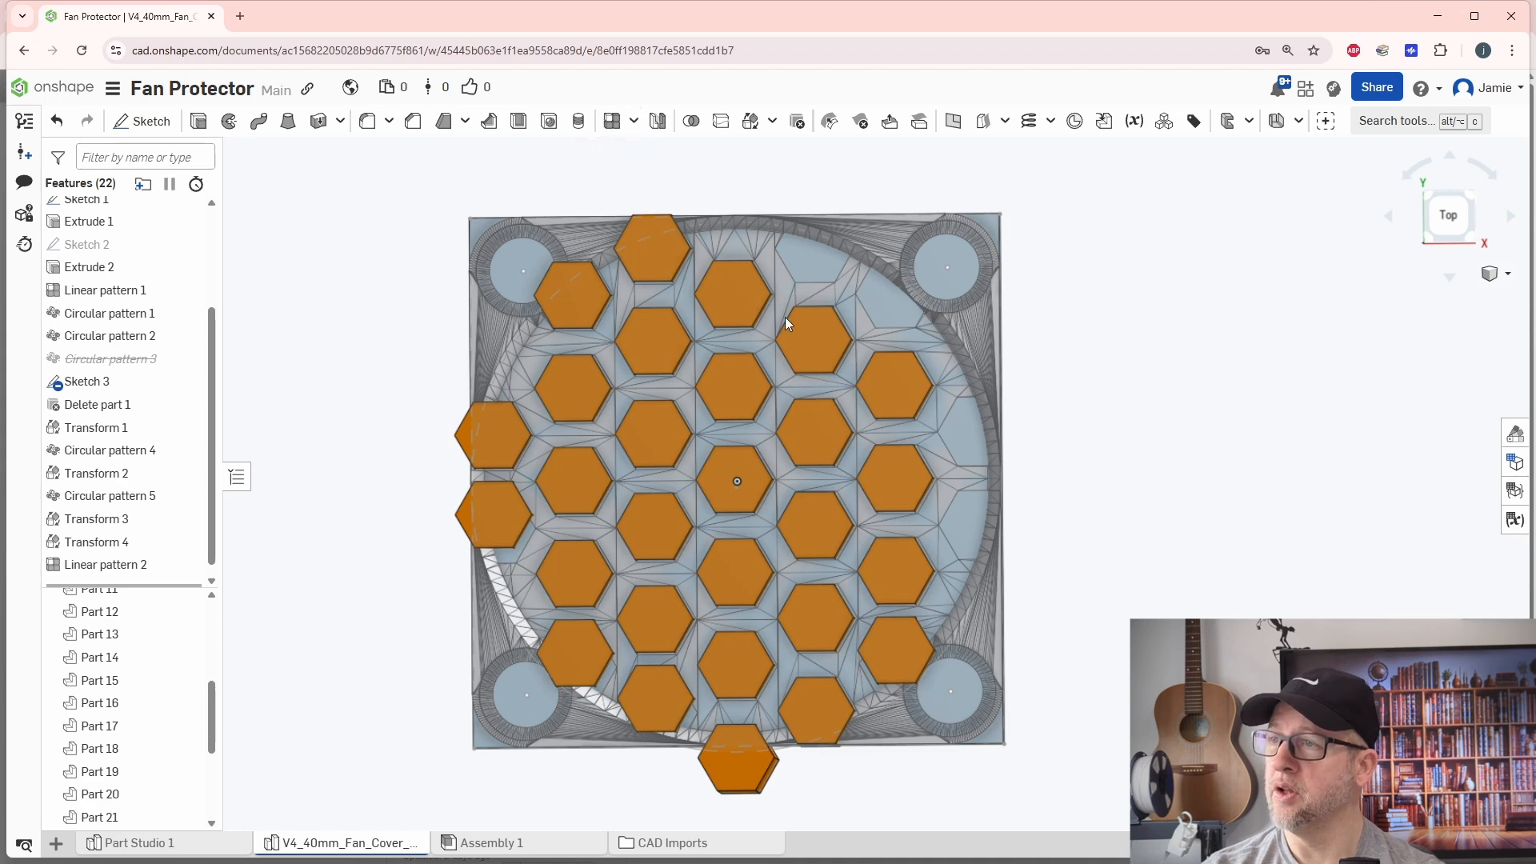
{"action": "left_click", "coordinate": [818, 348]}
{"action": "left_click", "coordinate": [895, 386]}
{"action": "middle_click_drag", "start_coordinate": [1148, 479], "coordinate": [1041, 561]}
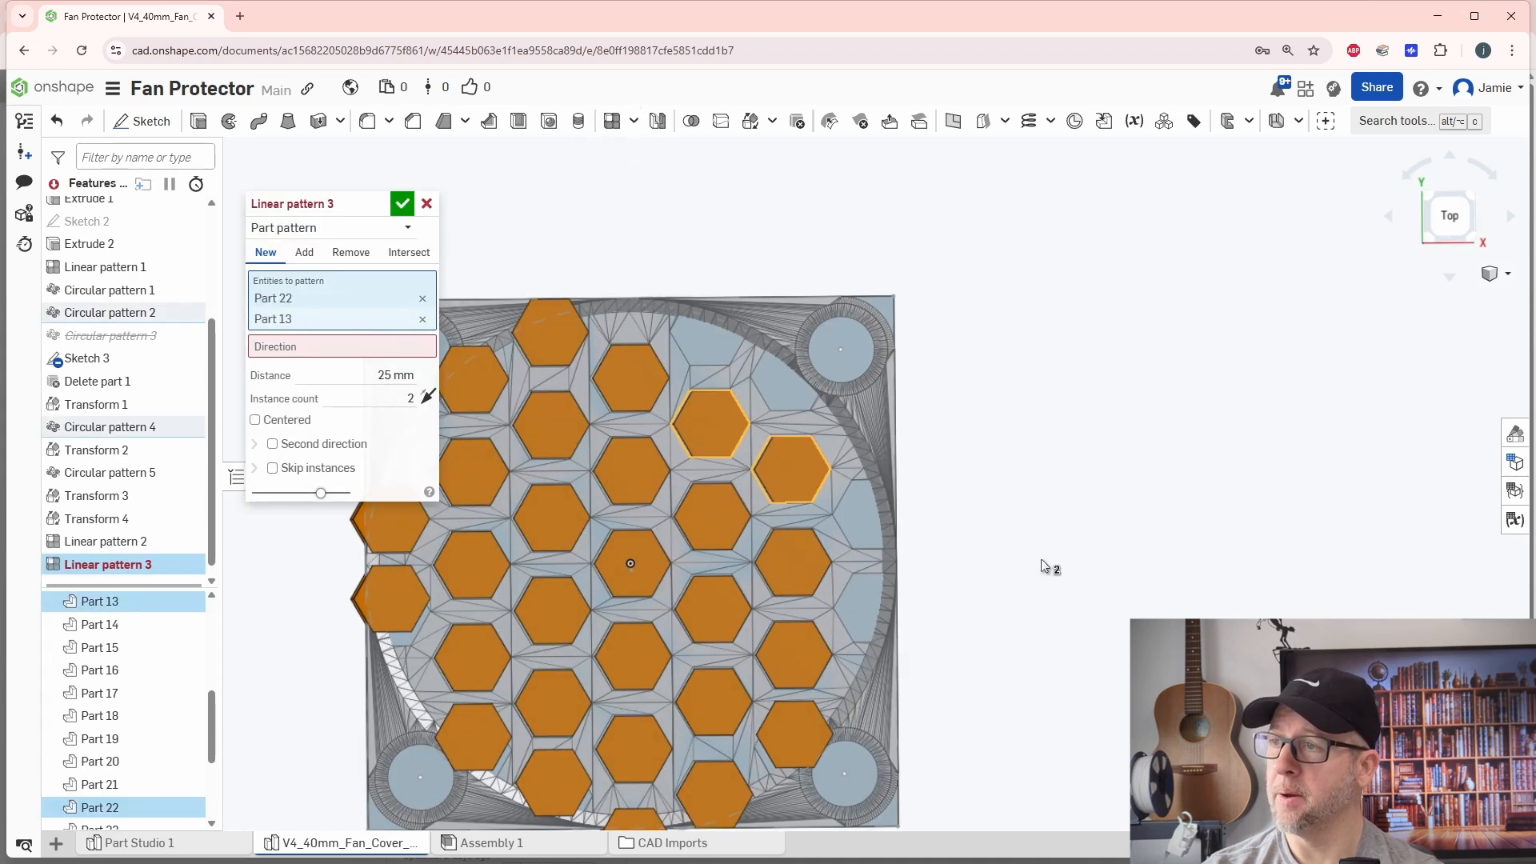
{"action": "left_click", "coordinate": [346, 350]}
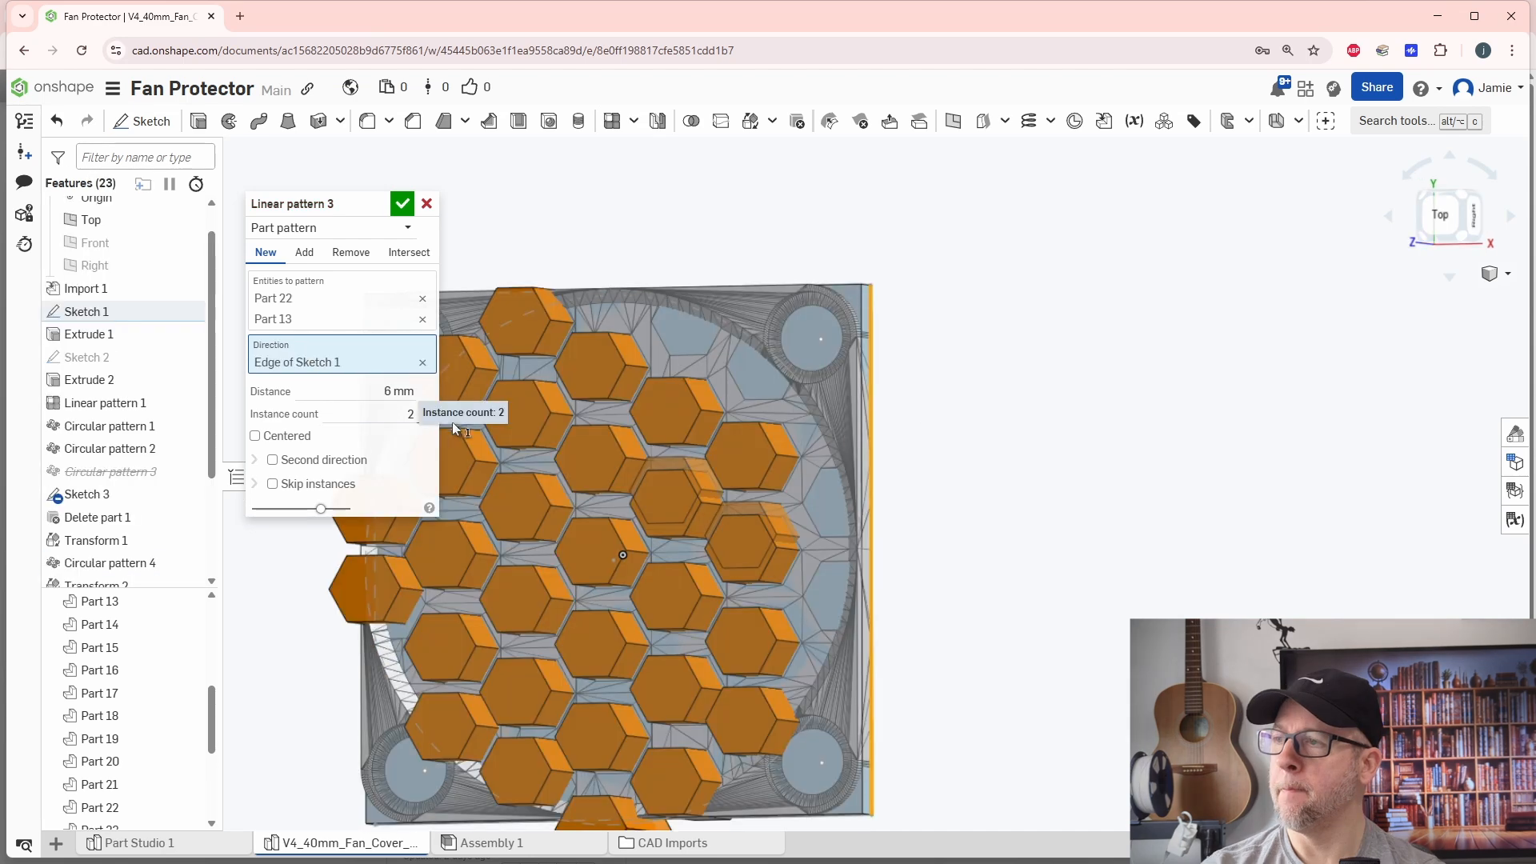
{"action": "left_click", "coordinate": [428, 413]}
{"action": "right_click_drag", "start_coordinate": [965, 498], "coordinate": [1013, 497]}
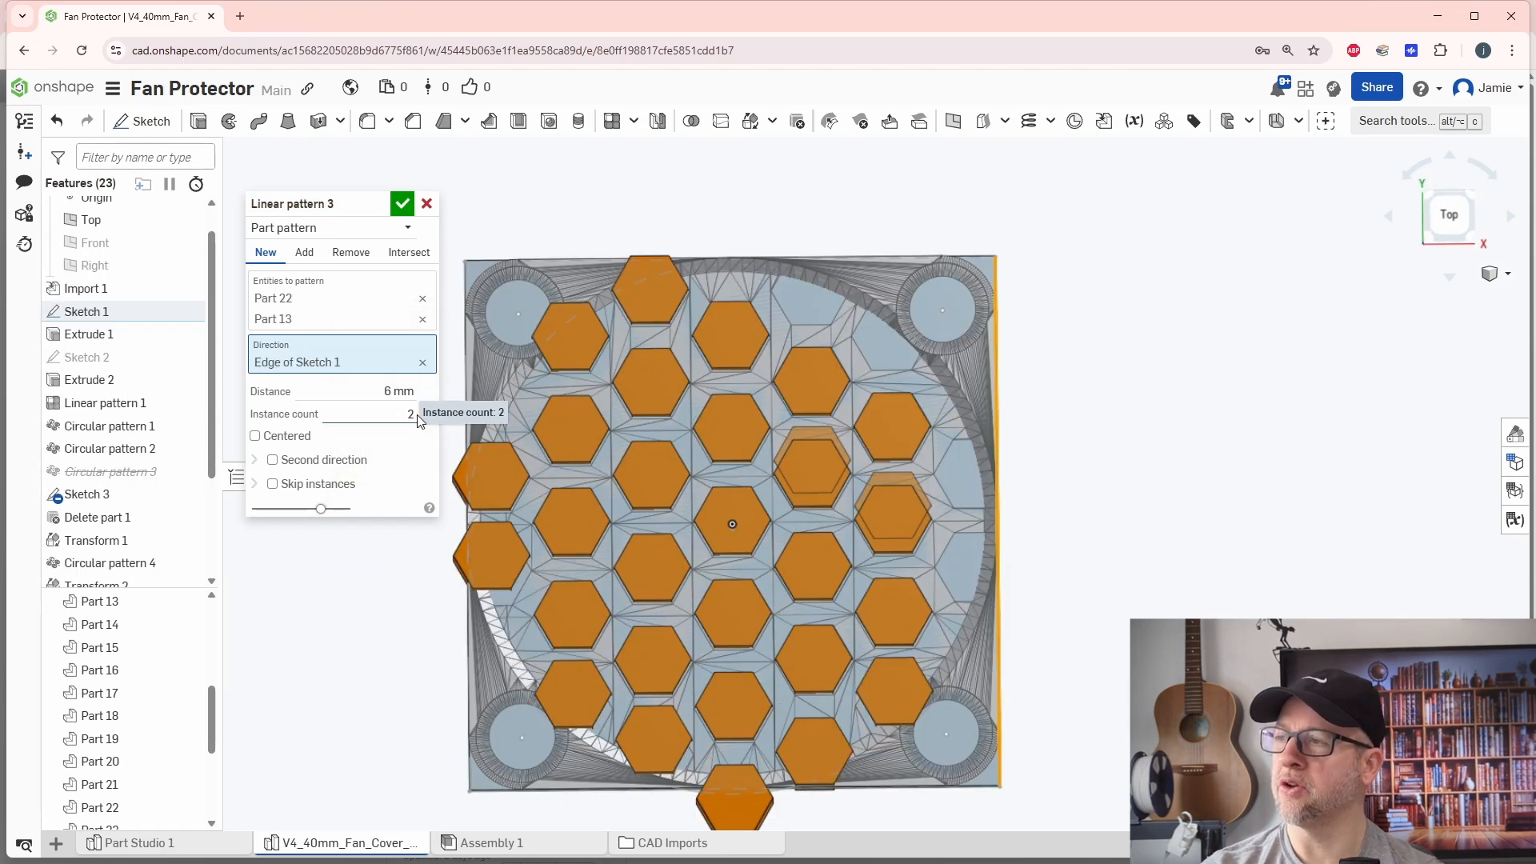
{"action": "left_click", "coordinate": [428, 413]}
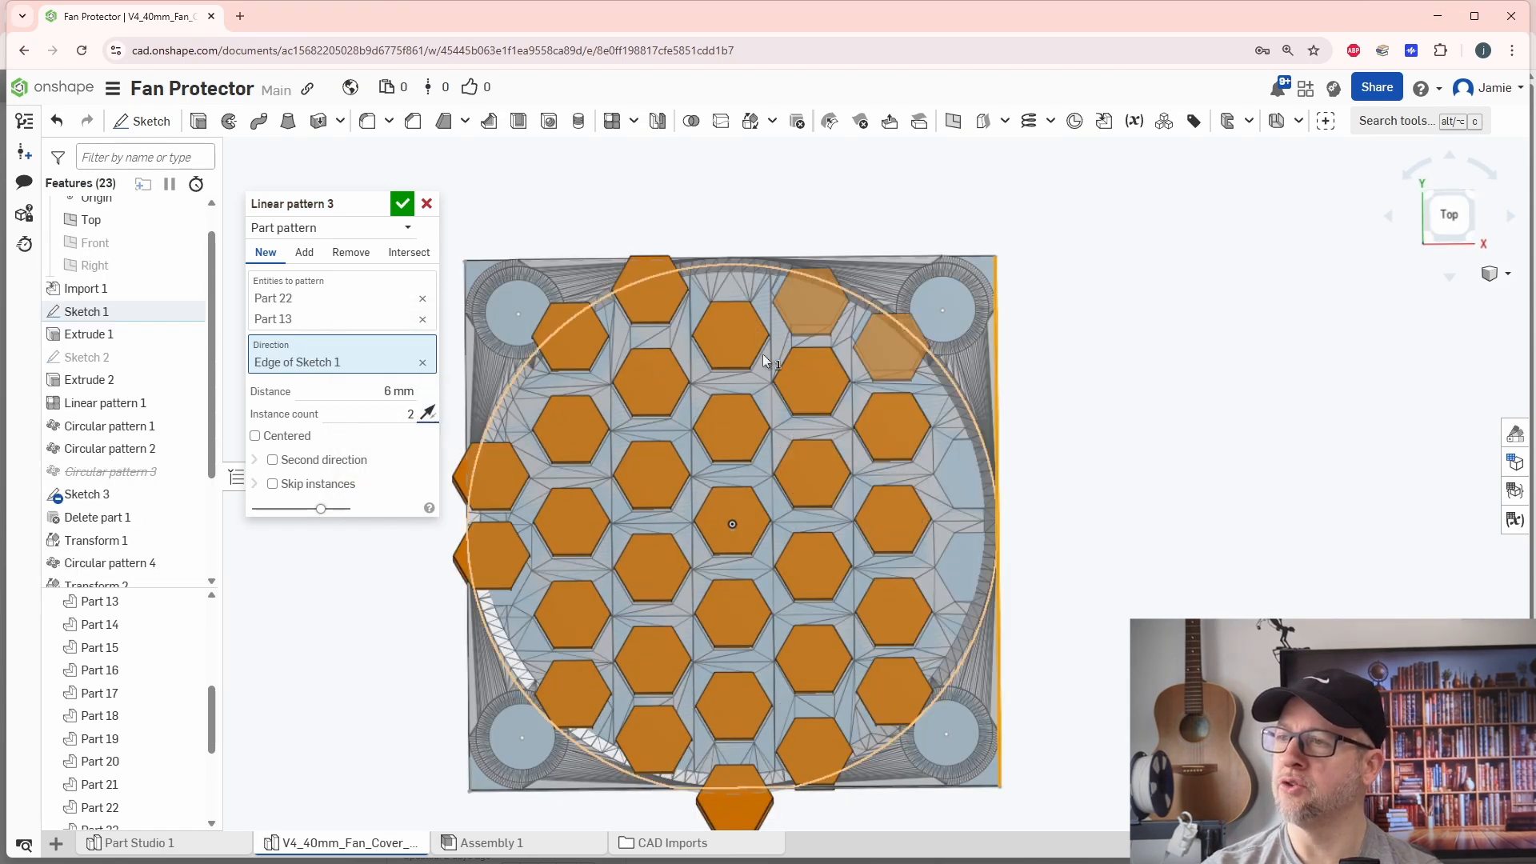
{"action": "left_click", "coordinate": [402, 204]}
Step: Start a fifth Transform by XYZ on the rightmost column's second prism from the top, beside the empty cells at the cover's right edge
{"action": "scroll", "coordinate": [968, 488], "scroll_direction": "up", "scroll_amount": 5}
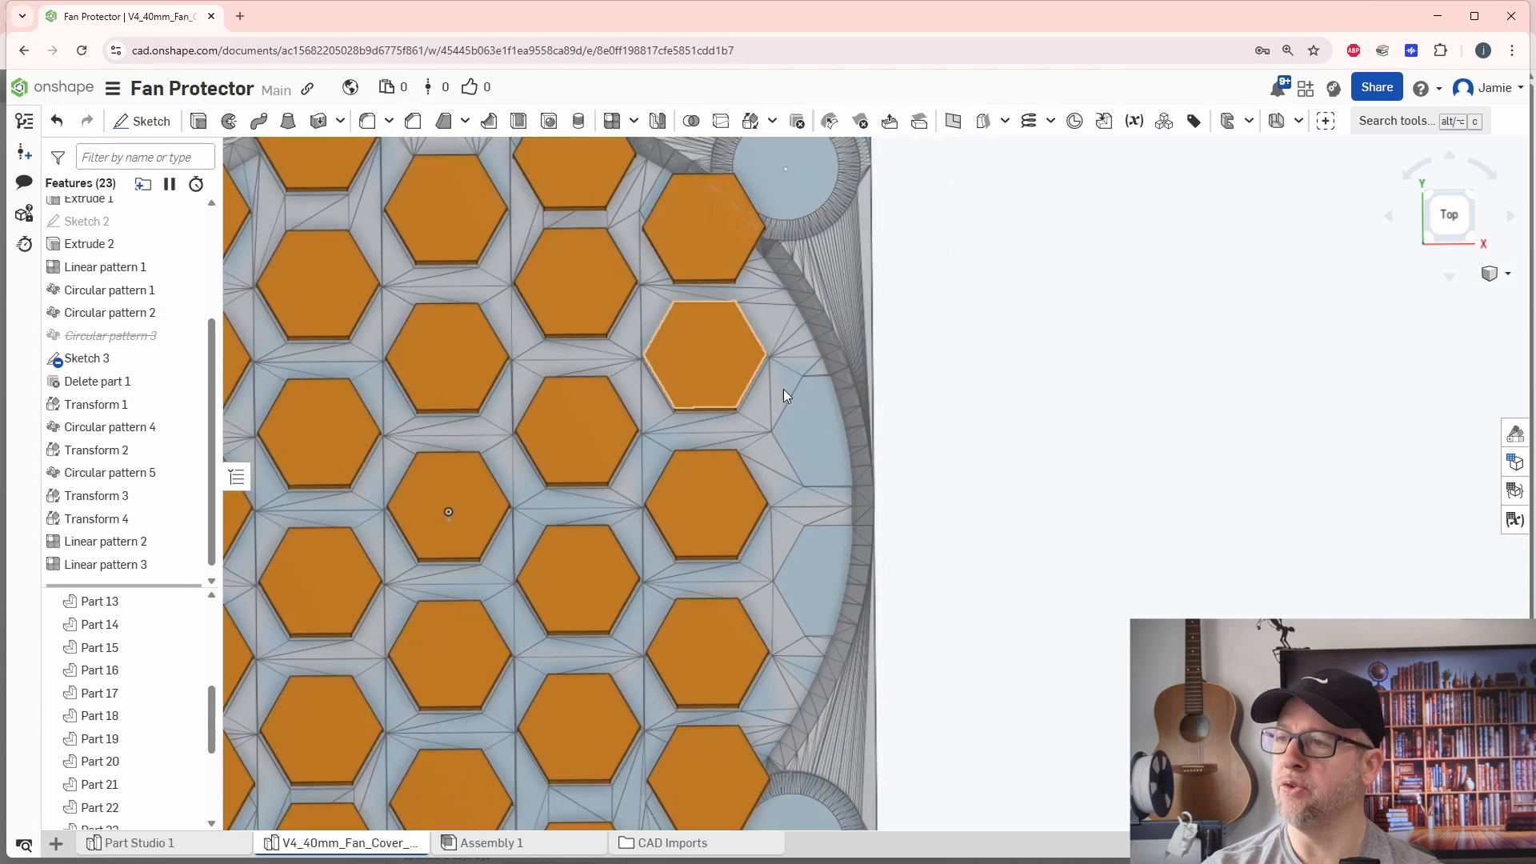
{"action": "middle_click_drag", "start_coordinate": [1035, 521], "coordinate": [993, 565]}
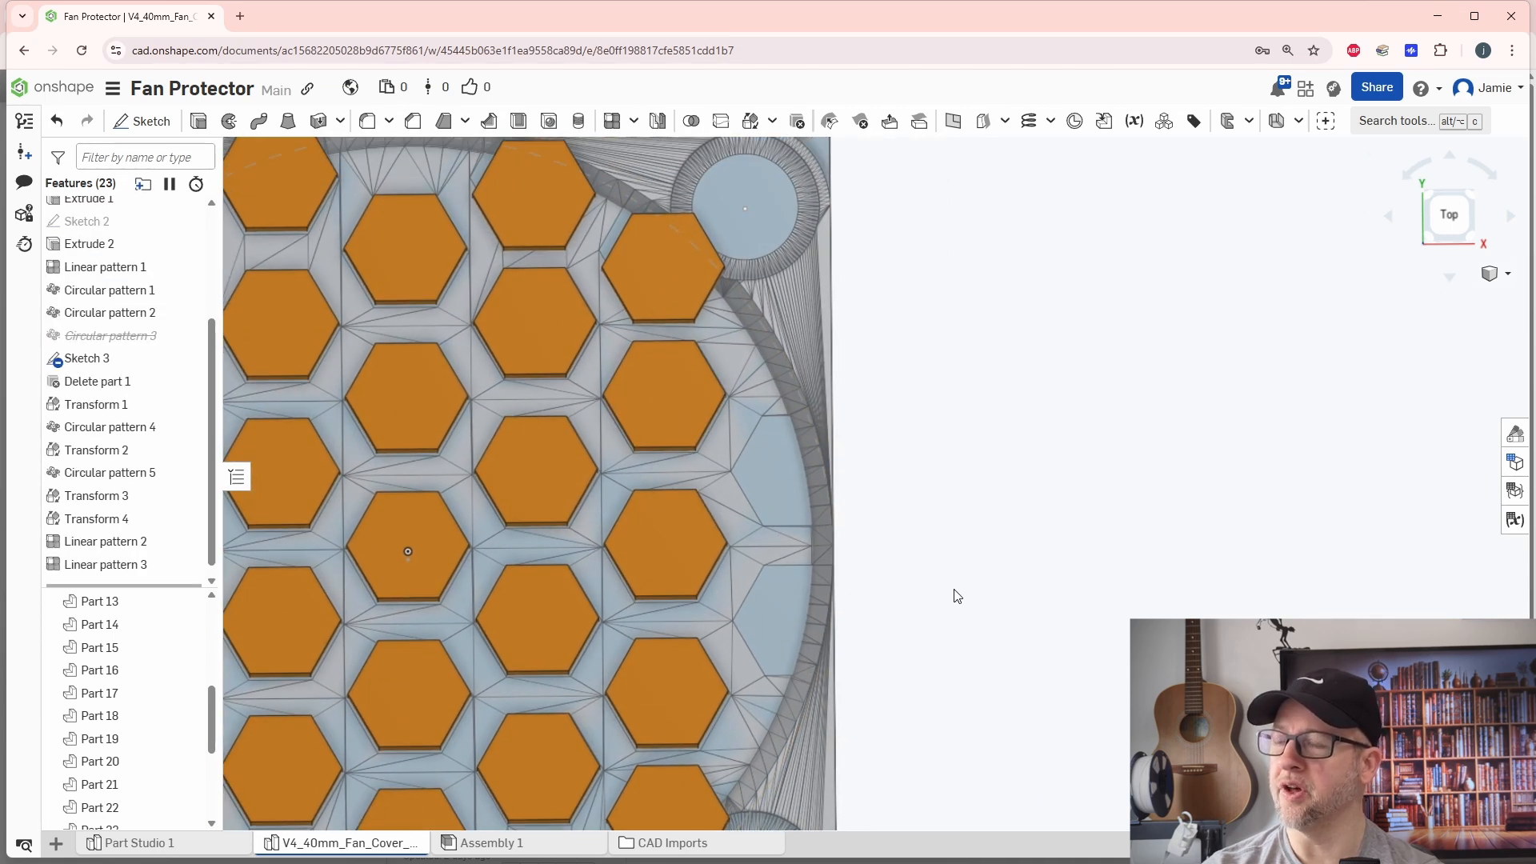
{"action": "left_click", "coordinate": [750, 128]}
{"action": "left_click", "coordinate": [659, 420]}
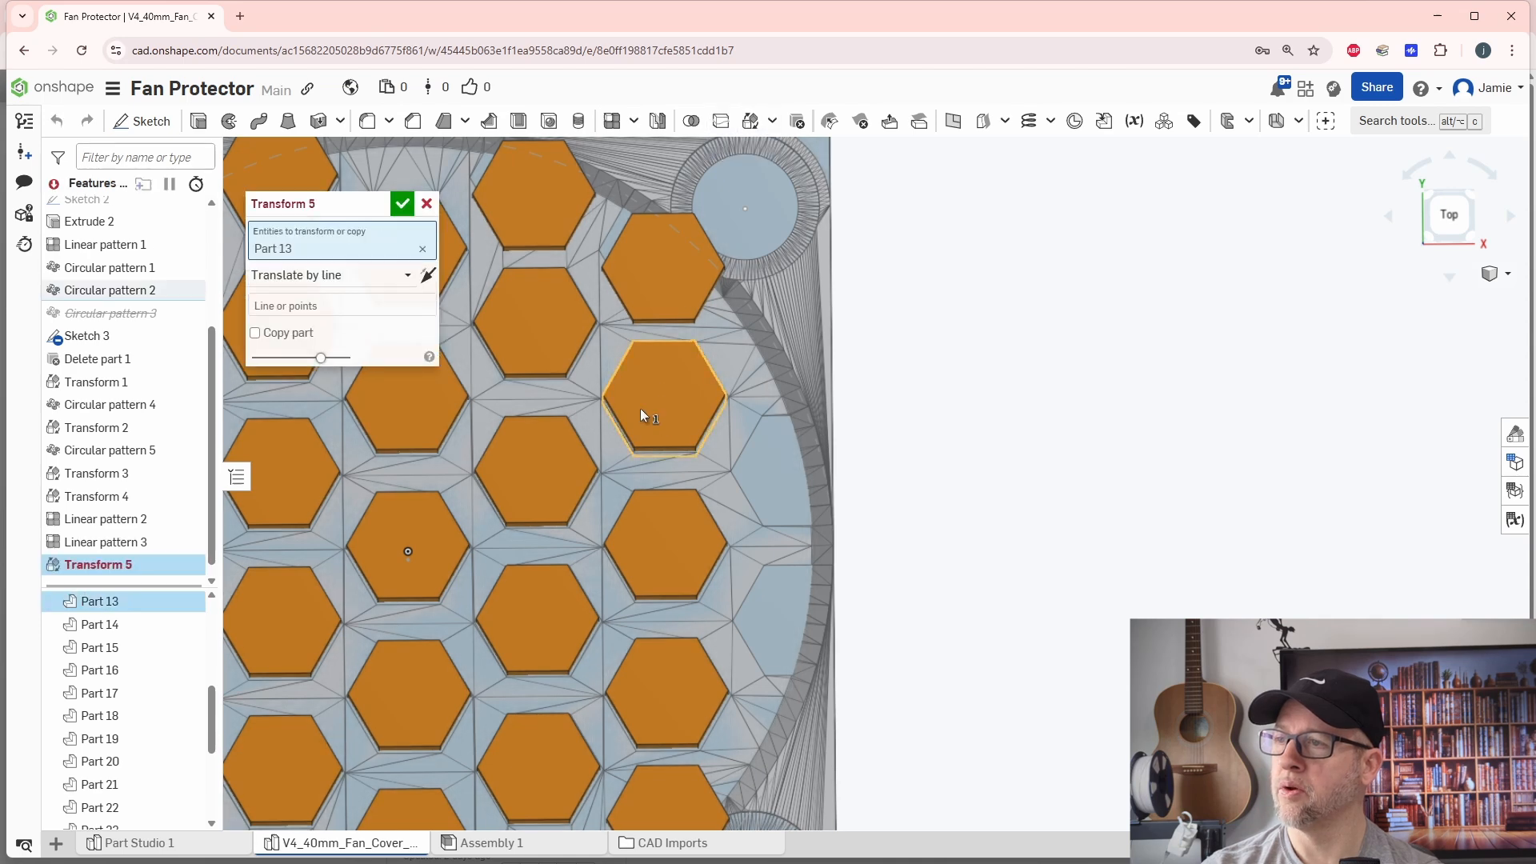
{"action": "left_click", "coordinate": [307, 283]}
{"action": "left_click", "coordinate": [309, 346]}
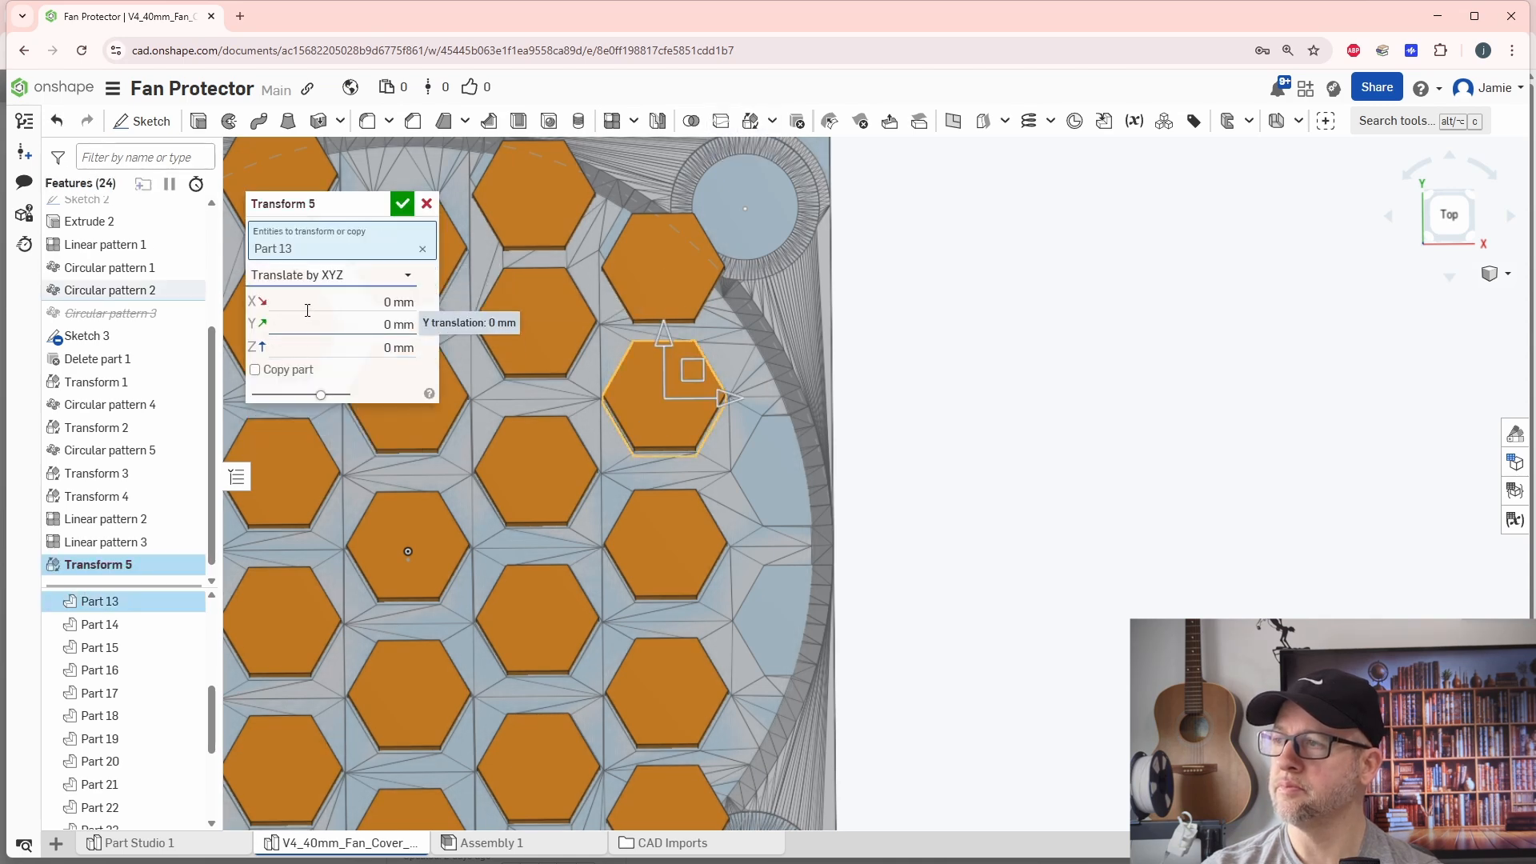
Step: Set the fifth Transform to X 6.05 mm and Y -3.5 mm, enable Copy part, and accept it
{"action": "left_click", "coordinate": [327, 306]}
{"action": "type", "text": "6"}
{"action": "key", "text": "Tab"}
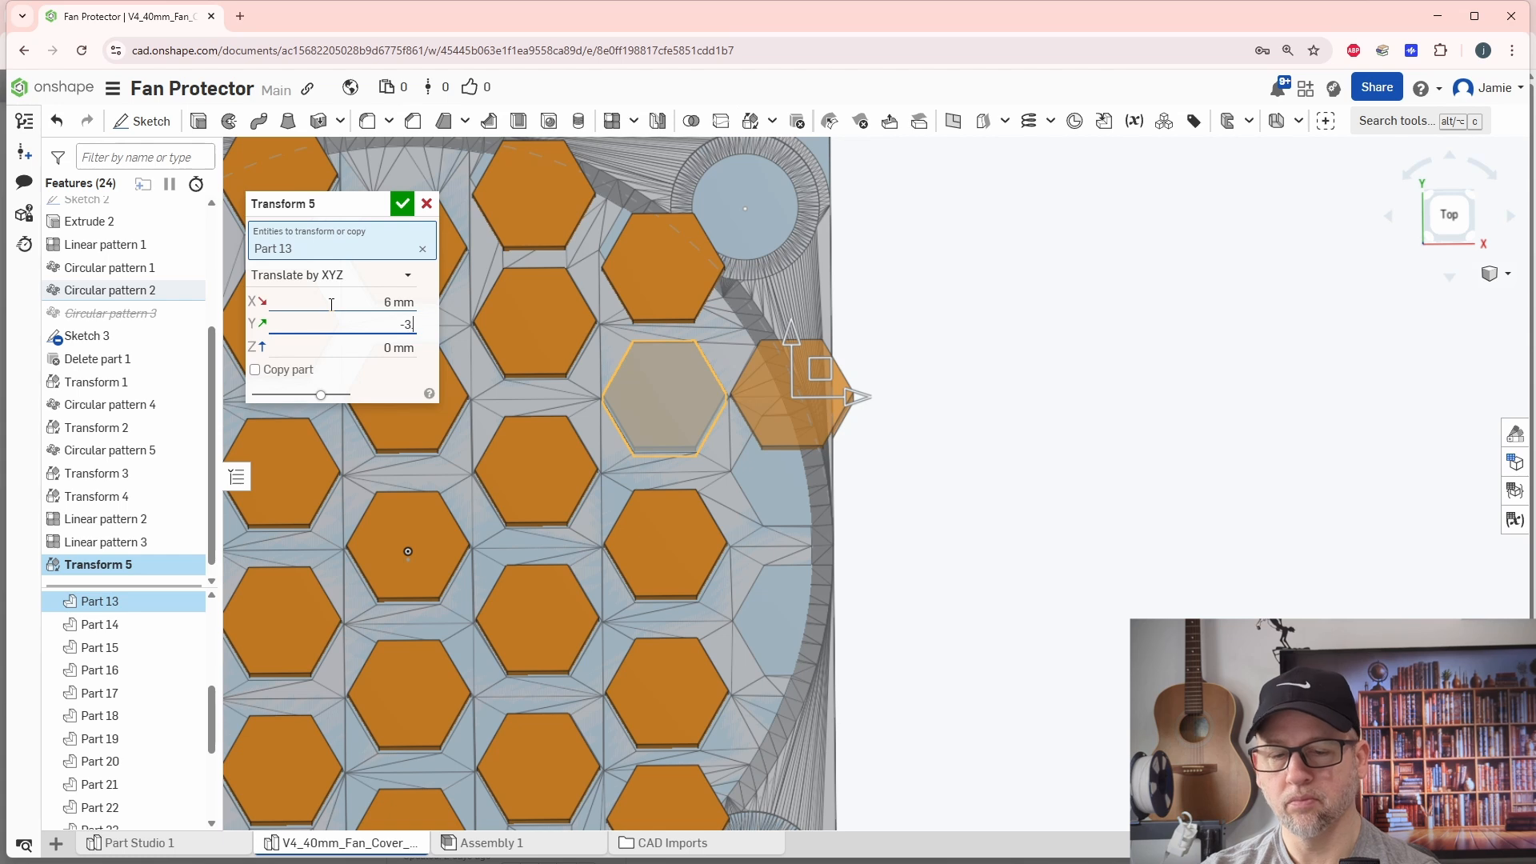
{"action": "type", "text": "-3.5"}
{"action": "key", "text": "Return"}
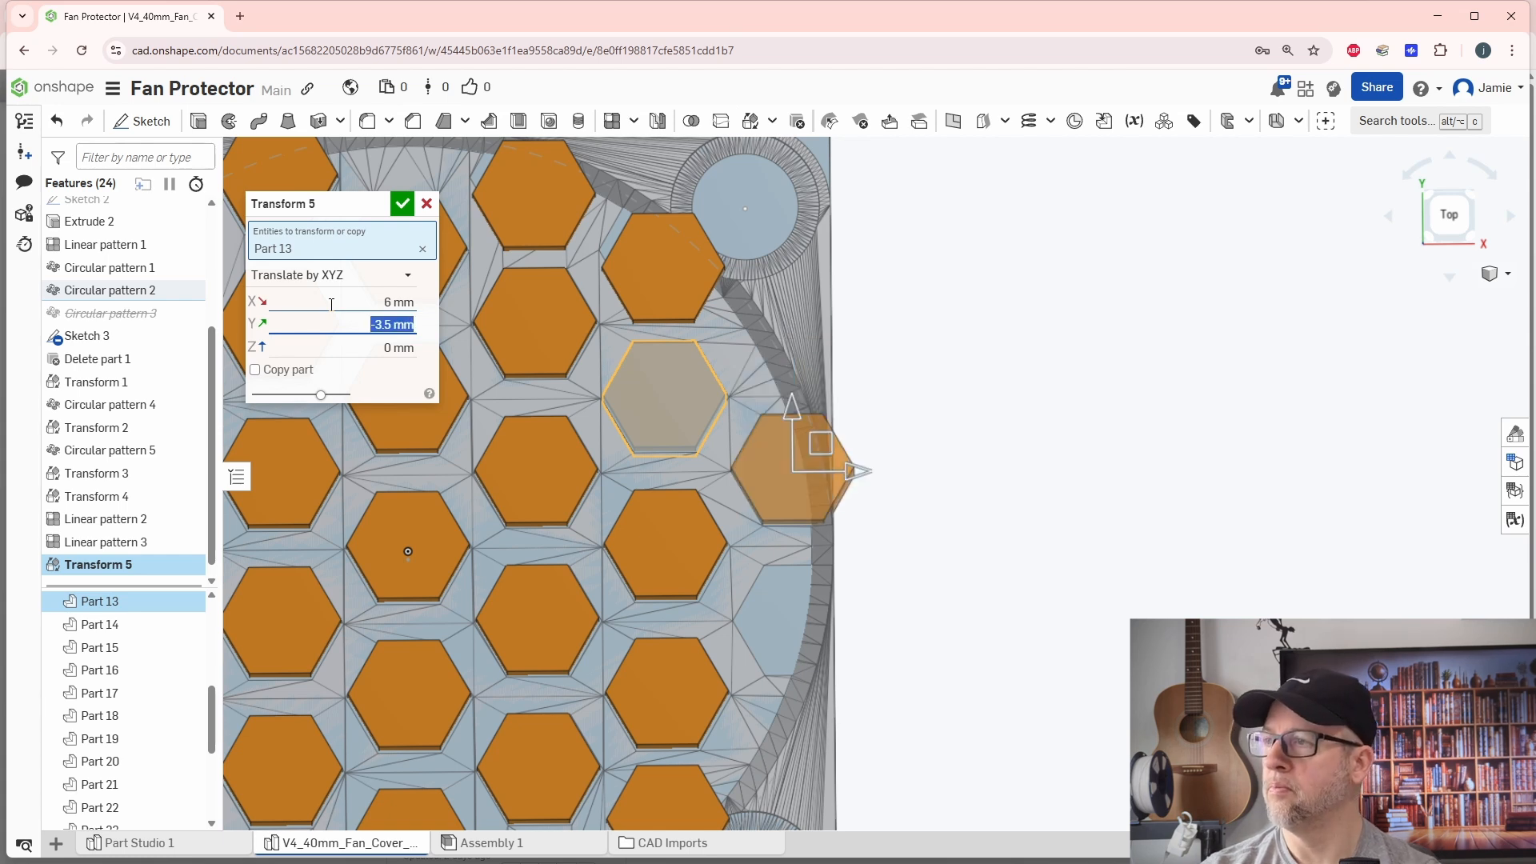
{"action": "left_click", "coordinate": [390, 300]}
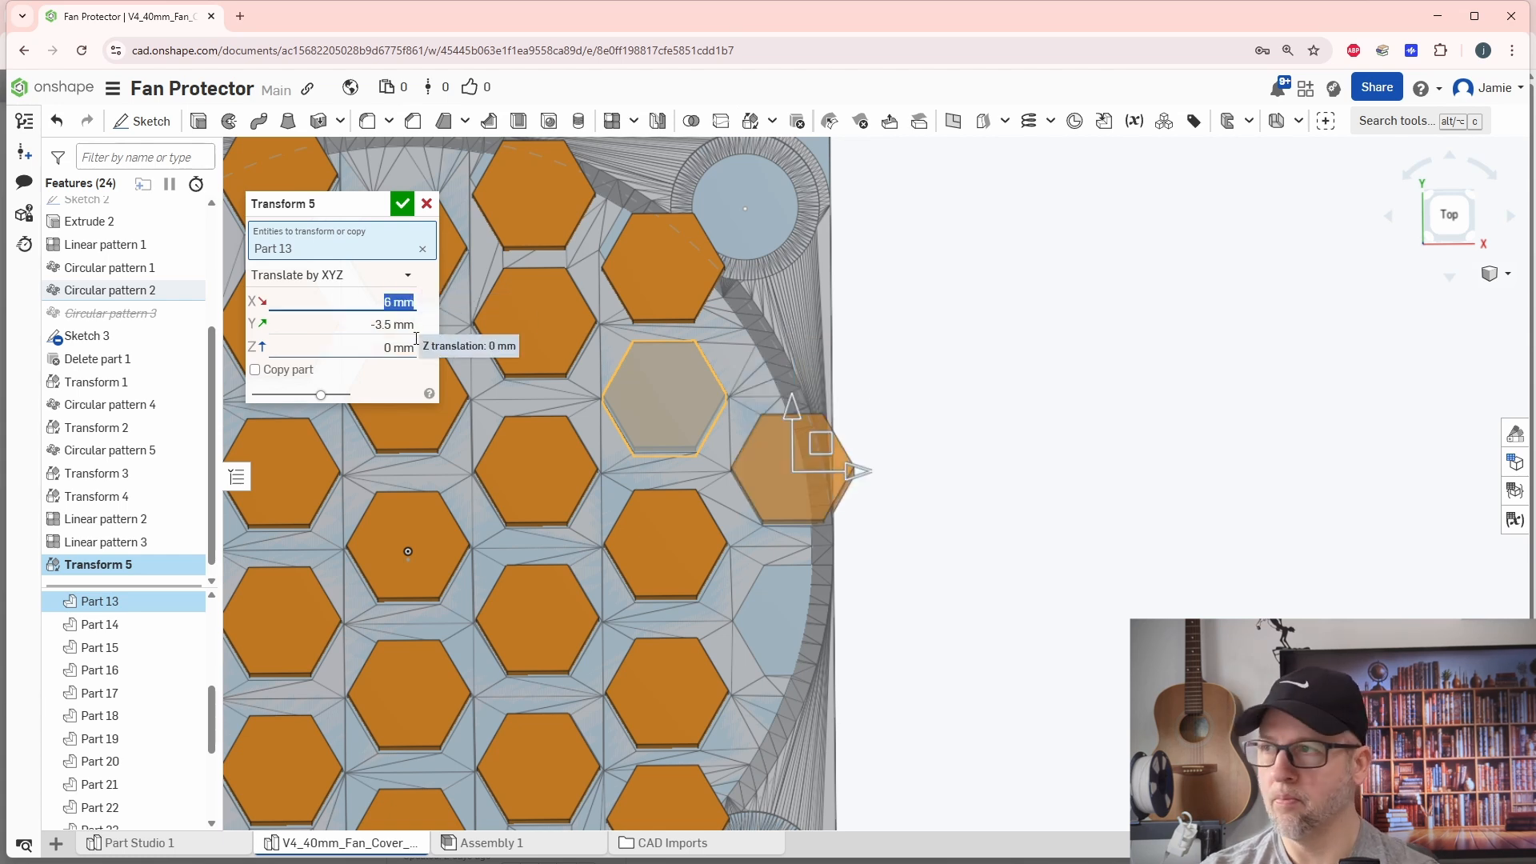
{"action": "type", "text": "6.05"}
{"action": "key", "text": "Return"}
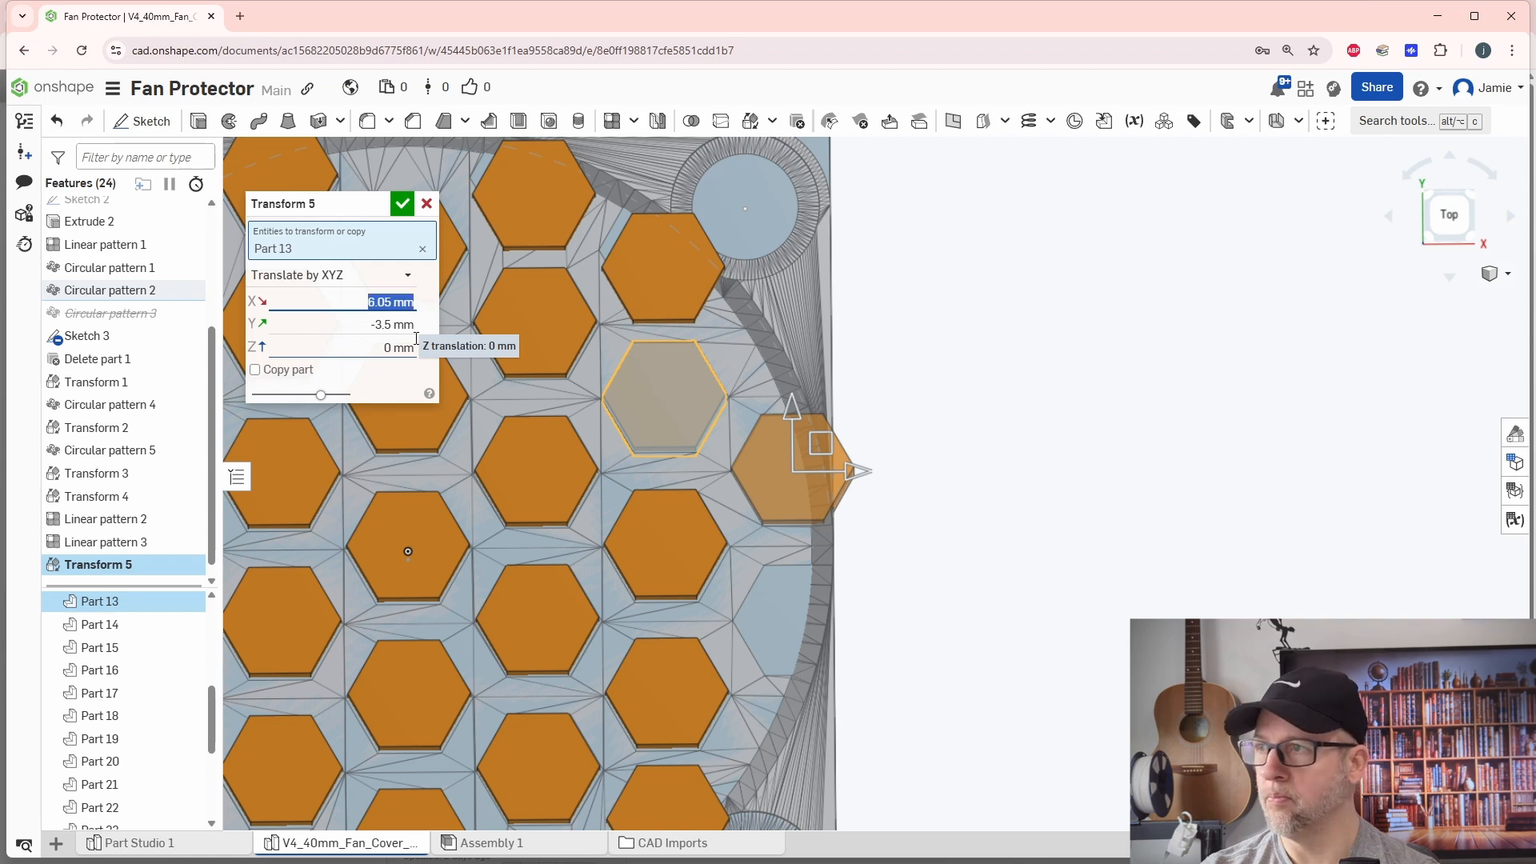
{"action": "left_click", "coordinate": [260, 371]}
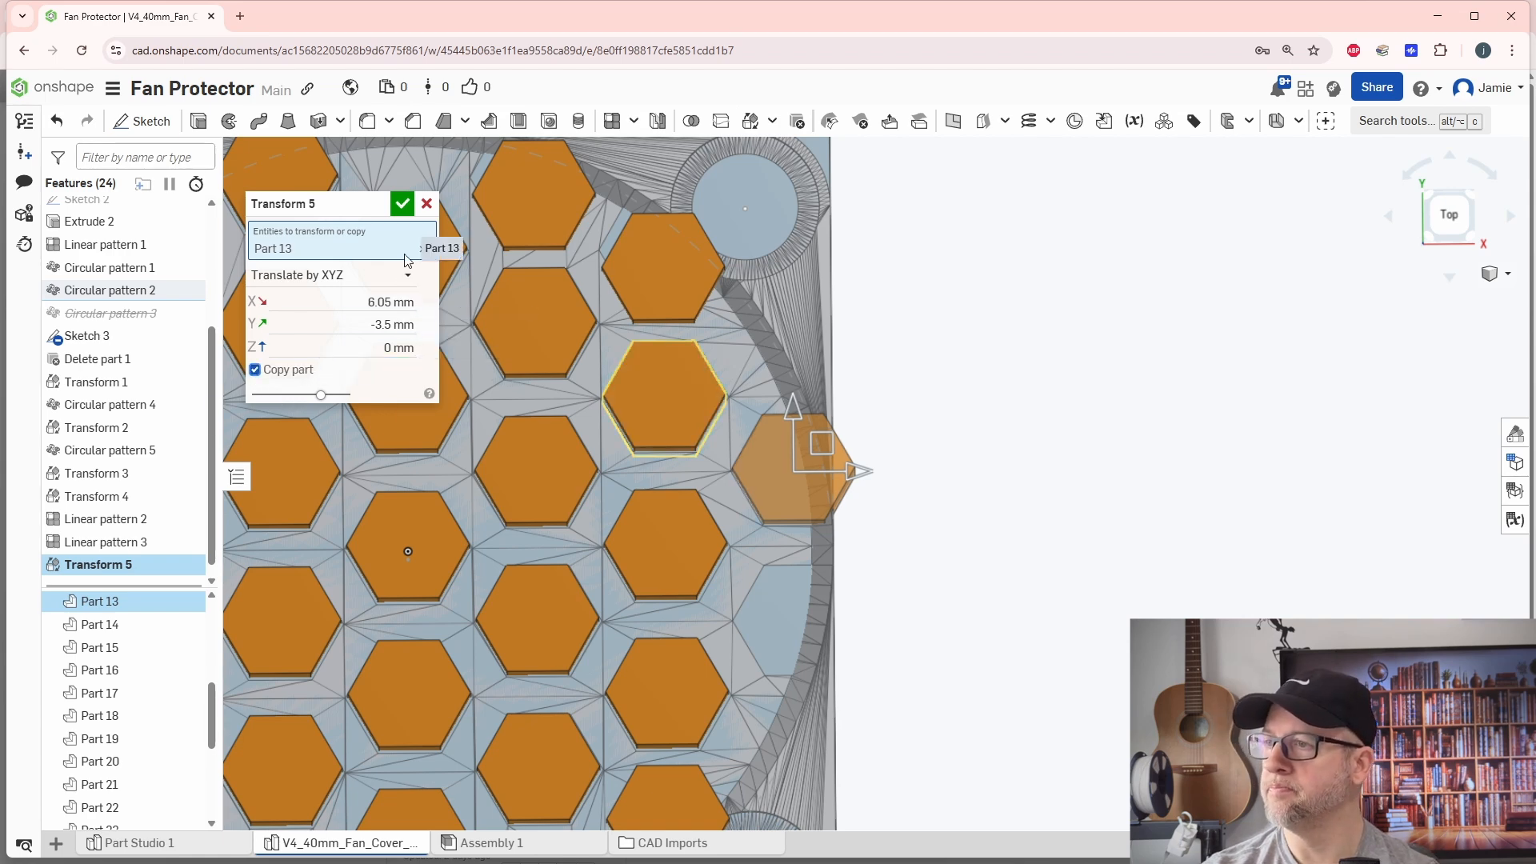
{"action": "left_click", "coordinate": [402, 203]}
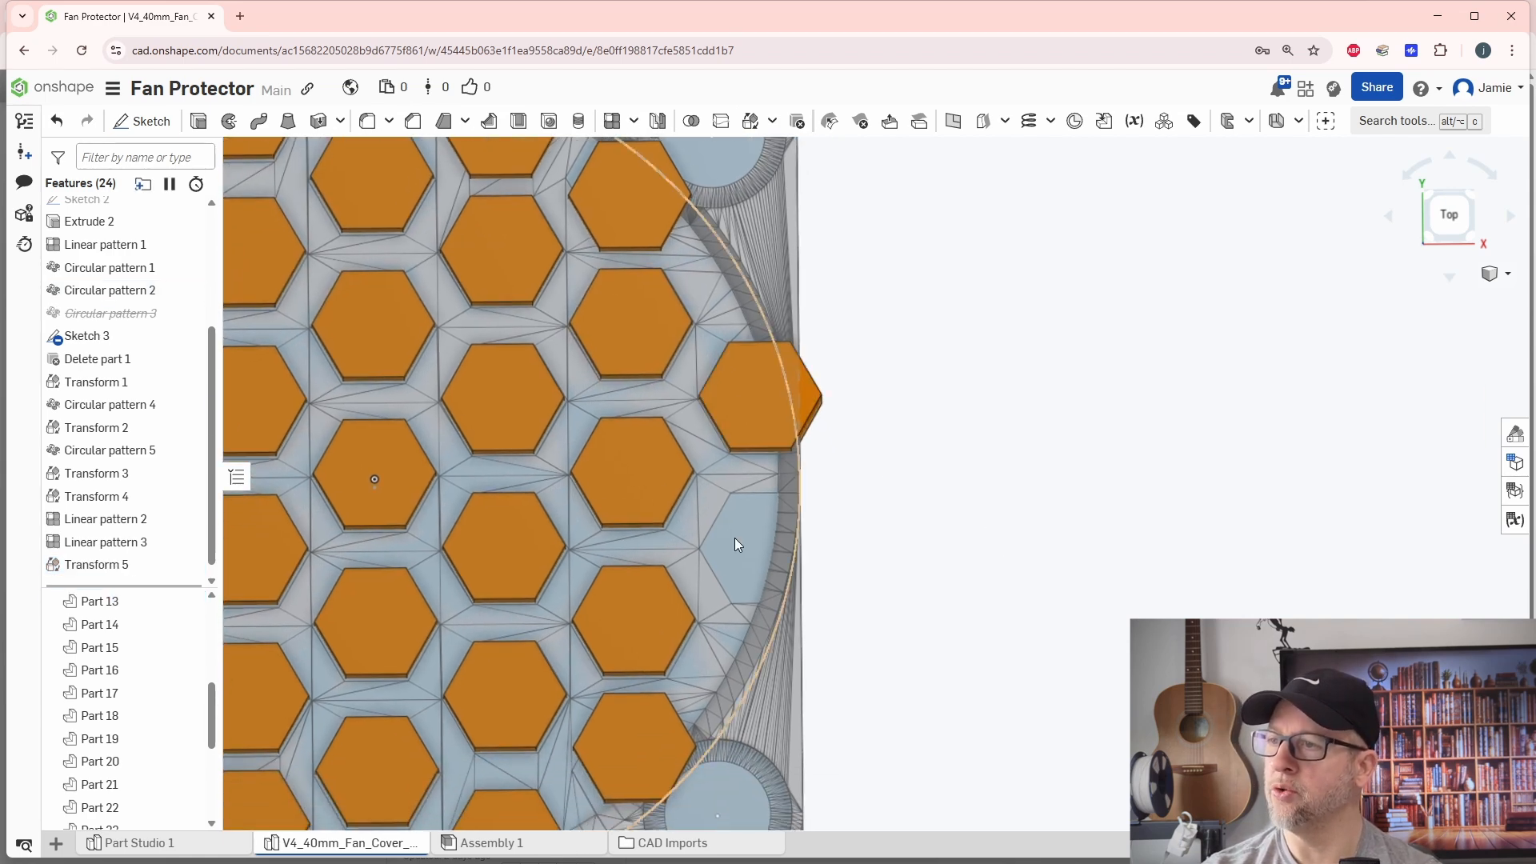
Step: Start a linear part pattern of the newly copied outermost right prism, directed along Sketch 1's vertical right edge
{"action": "left_click", "coordinate": [609, 120]}
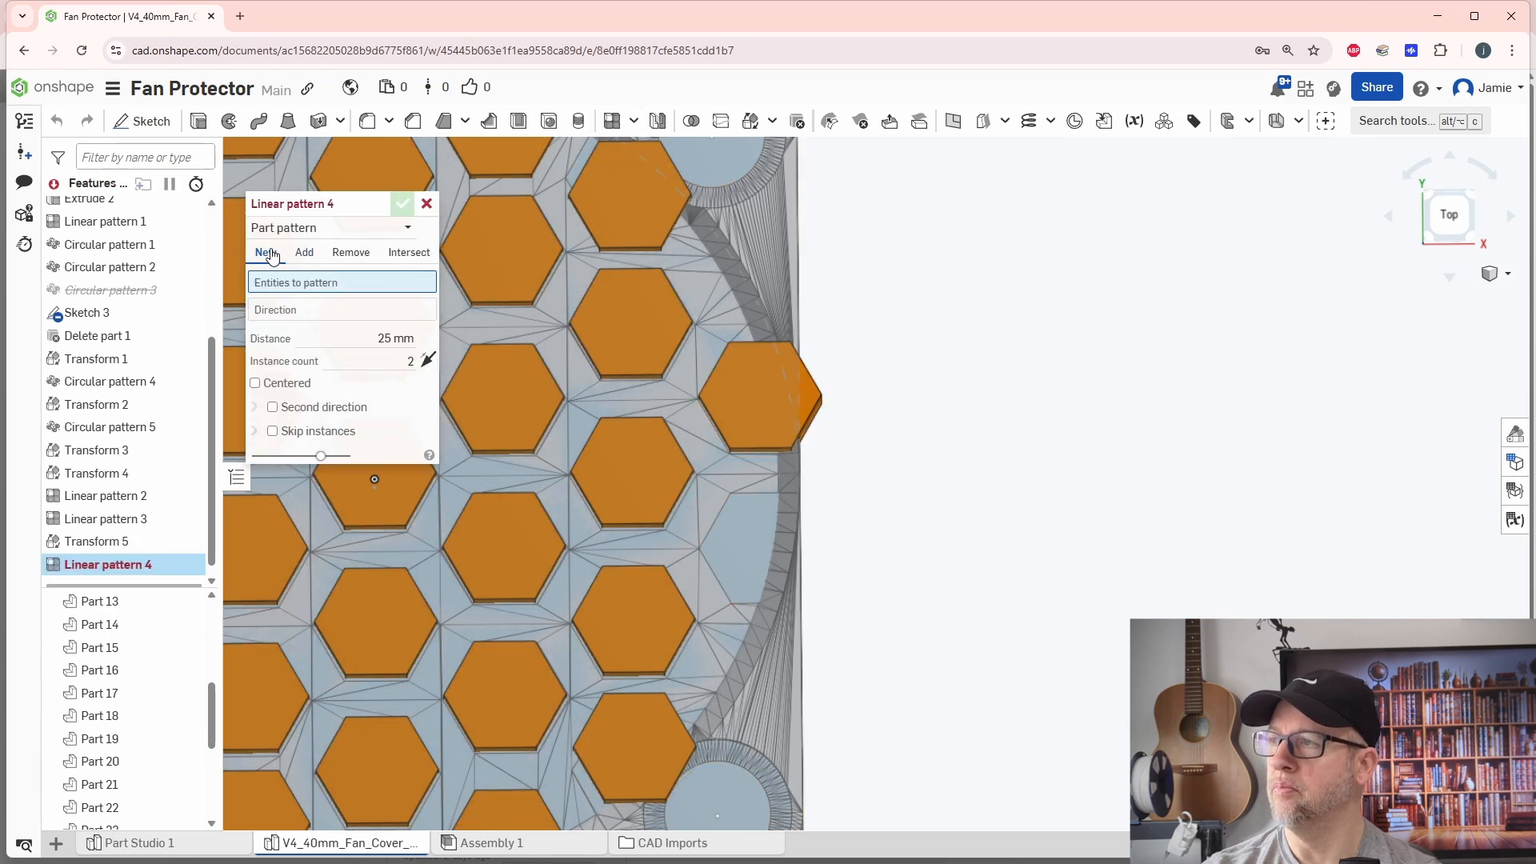
{"action": "left_click", "coordinate": [792, 391]}
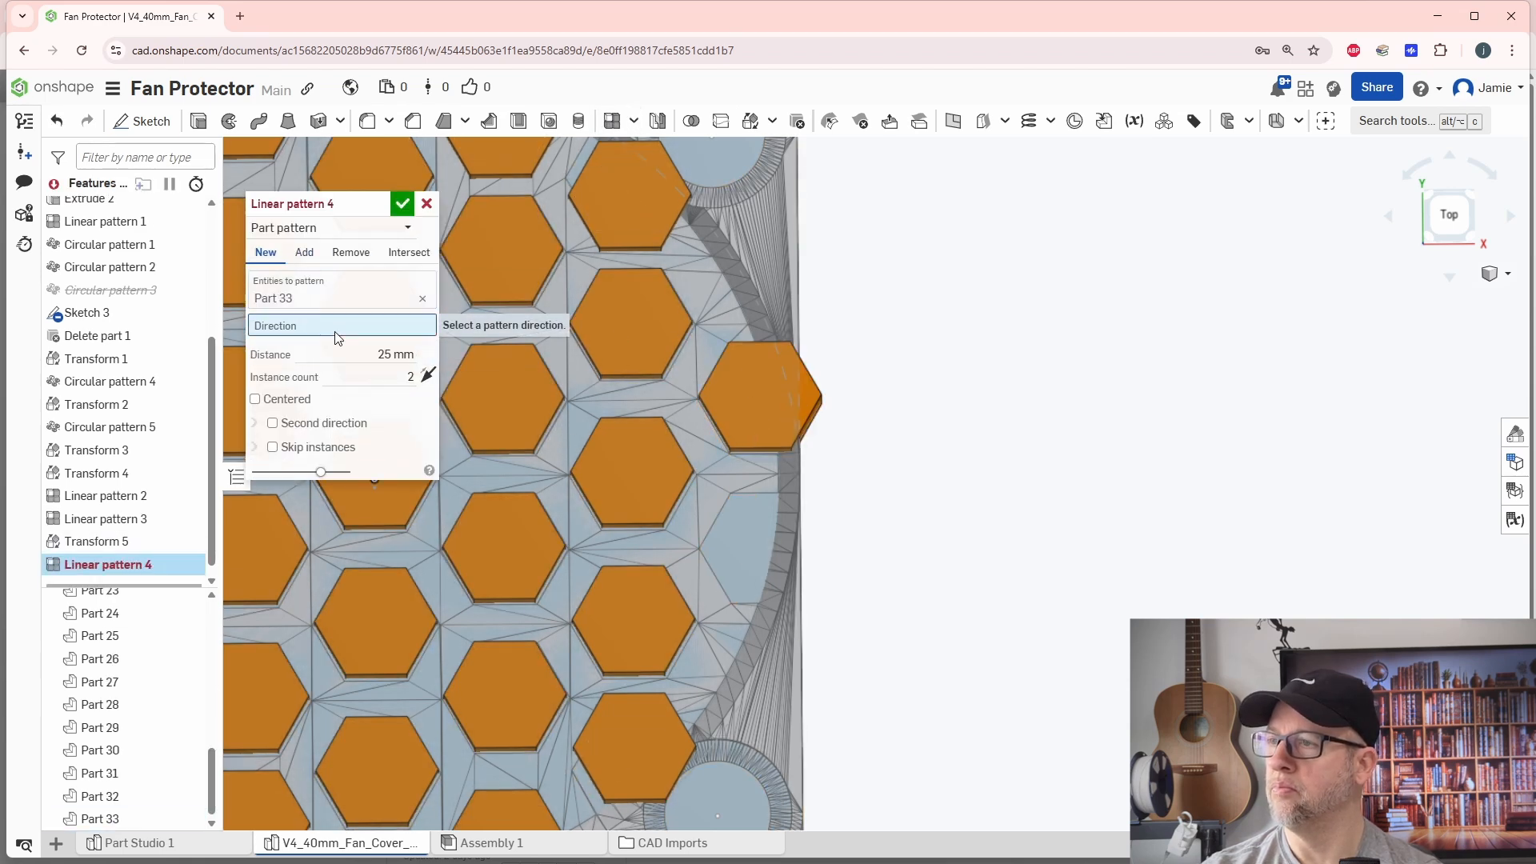
{"action": "middle_click_drag", "start_coordinate": [913, 752], "coordinate": [881, 613]}
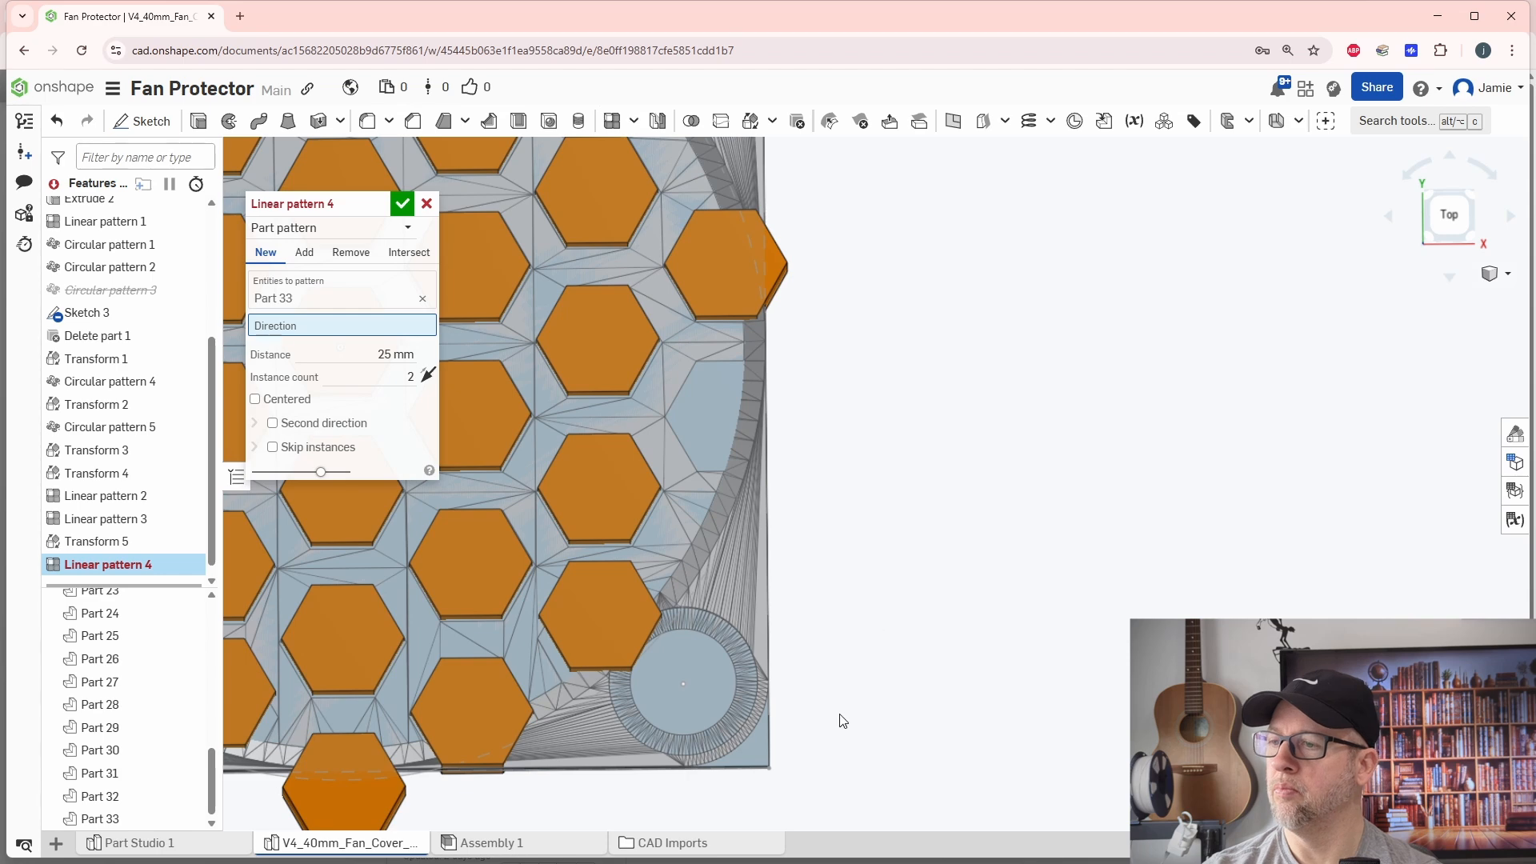
{"action": "right_click_drag", "start_coordinate": [842, 720], "coordinate": [806, 726]}
{"action": "left_click", "coordinate": [784, 728]}
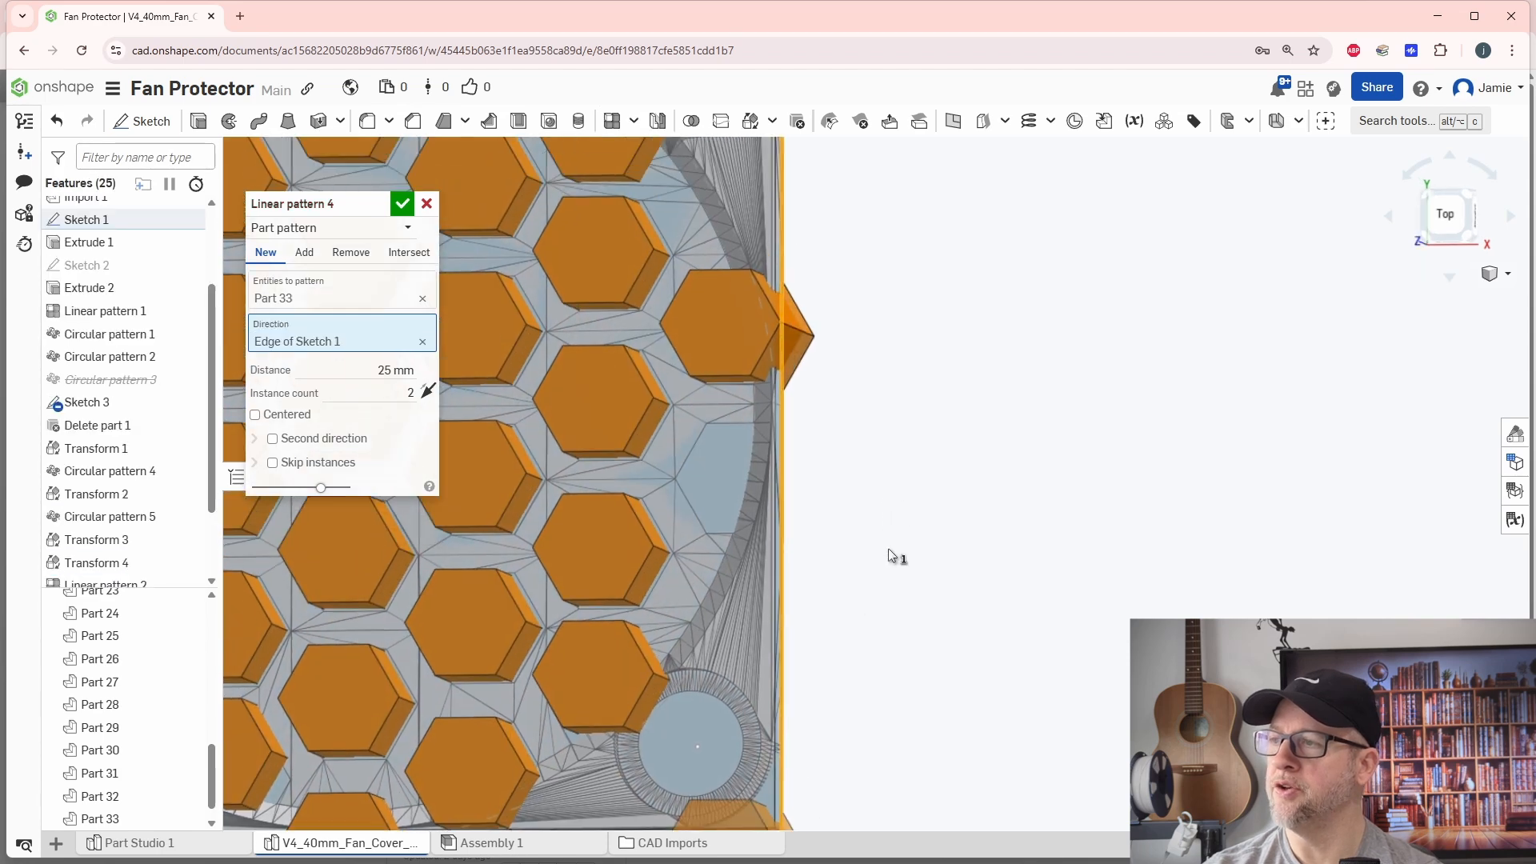
Step: Set the pattern distance to 6.05 mm with 2 instances running downward into the empty cell, and accept it
{"action": "left_click", "coordinate": [375, 369]}
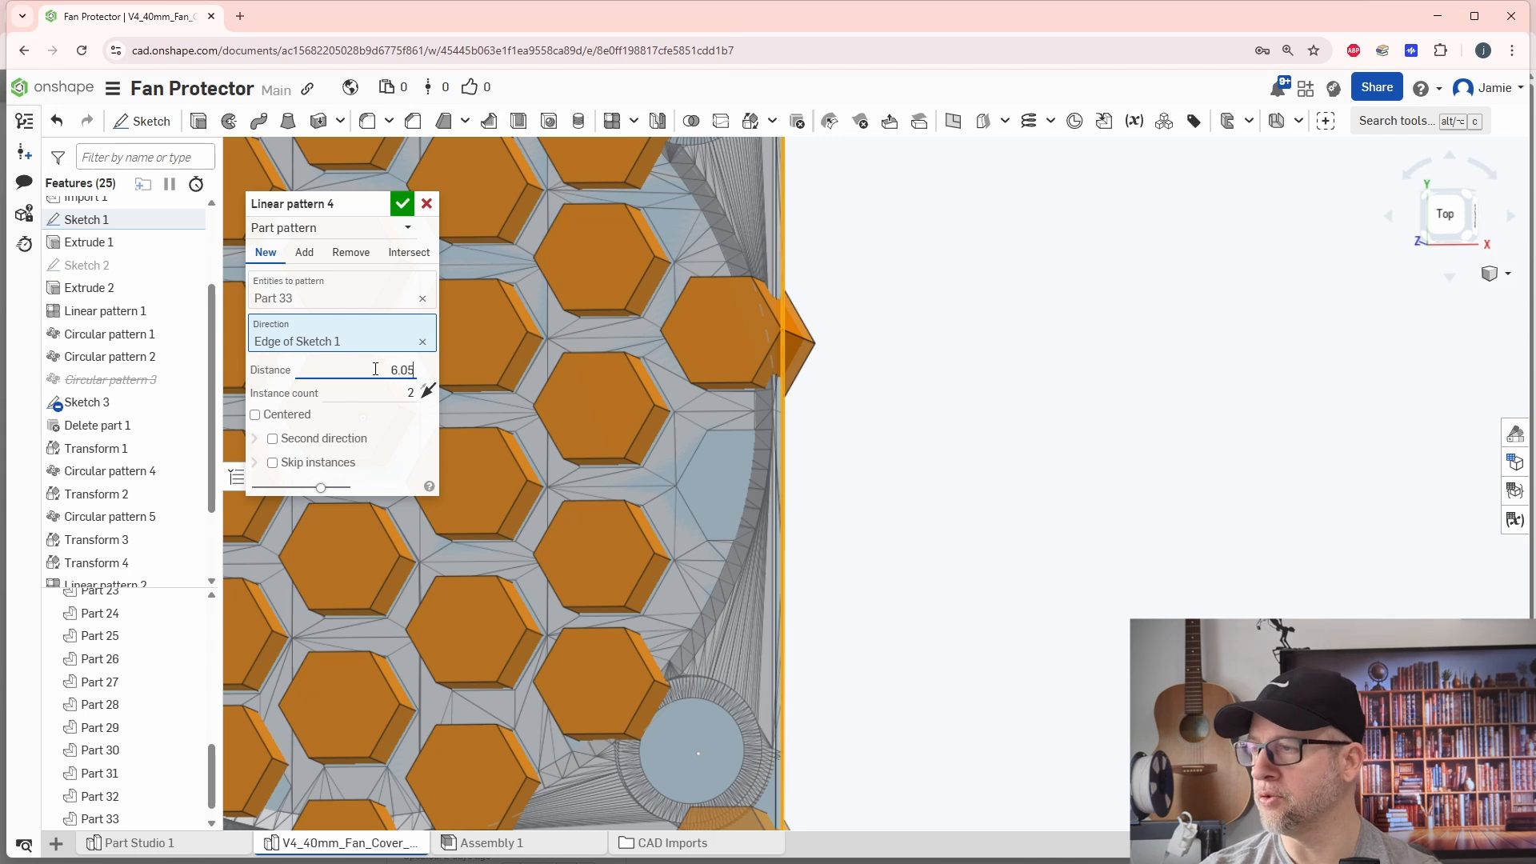
{"action": "left_click", "coordinate": [429, 392]}
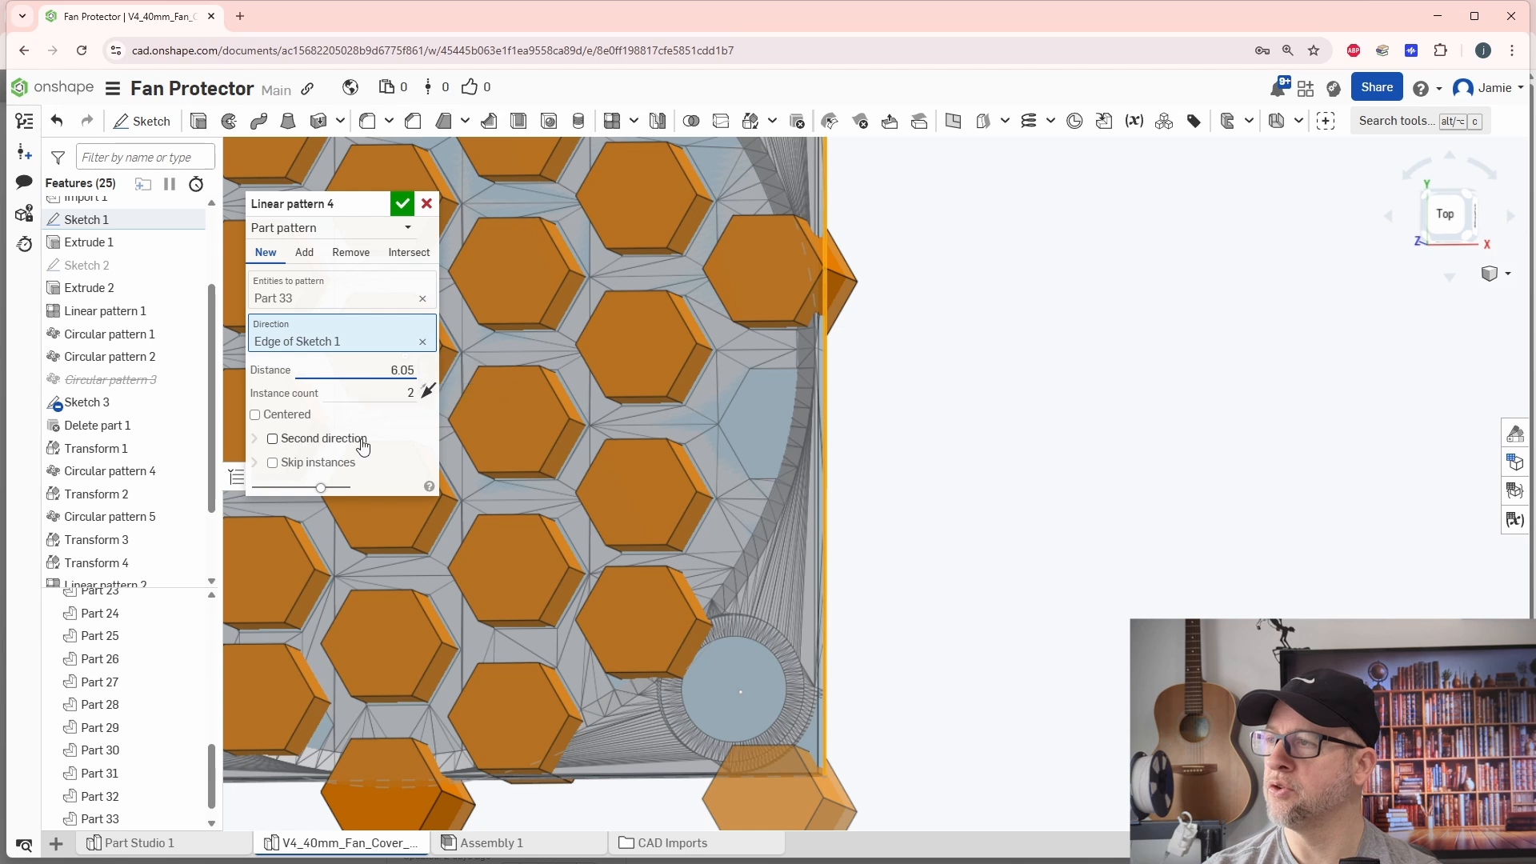
{"action": "left_click", "coordinate": [428, 391]}
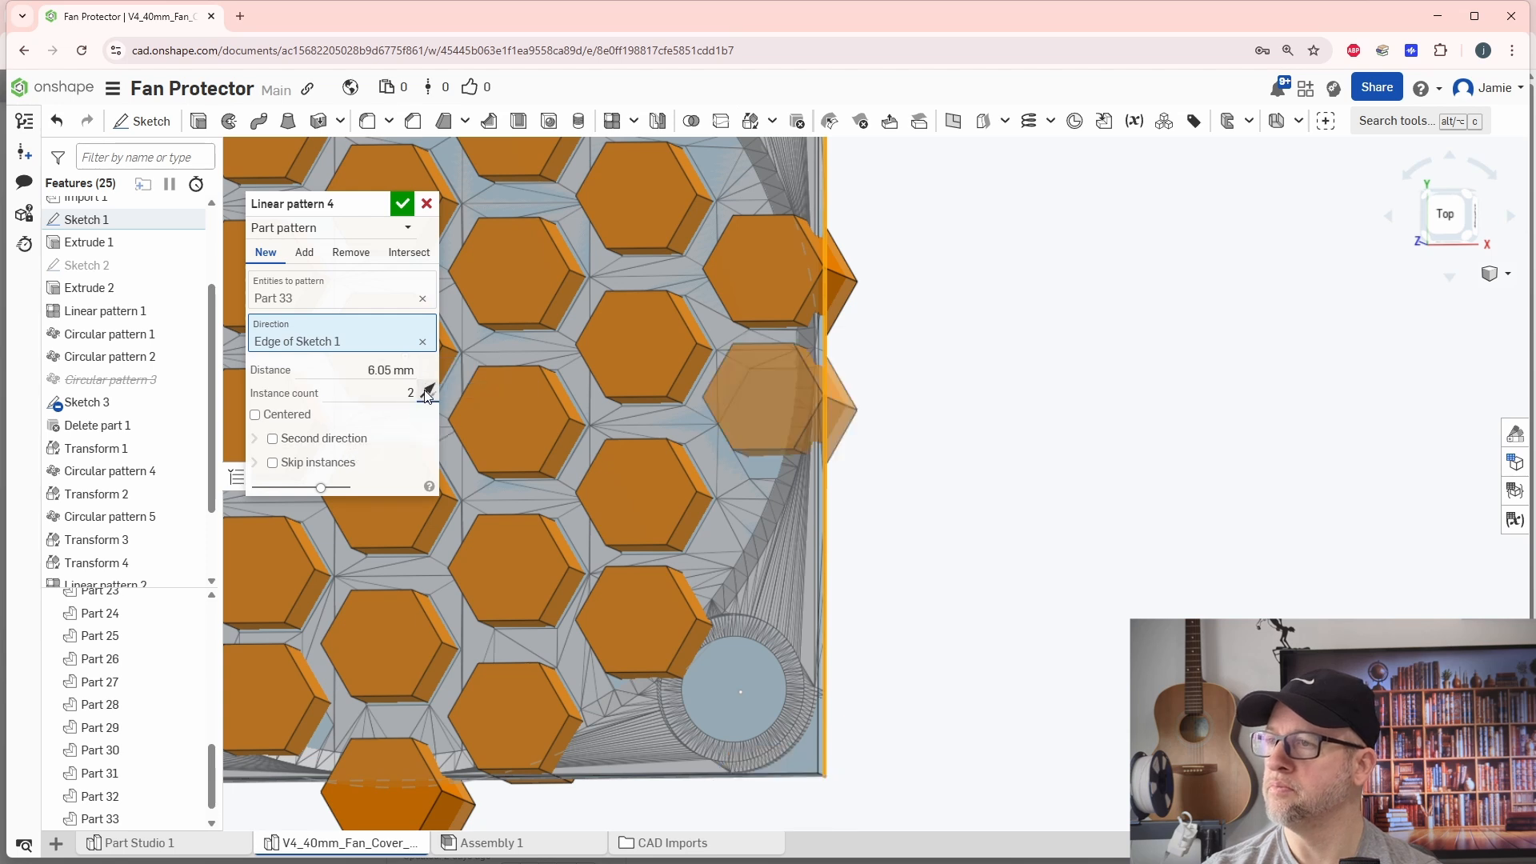
{"action": "left_click", "coordinate": [428, 392]}
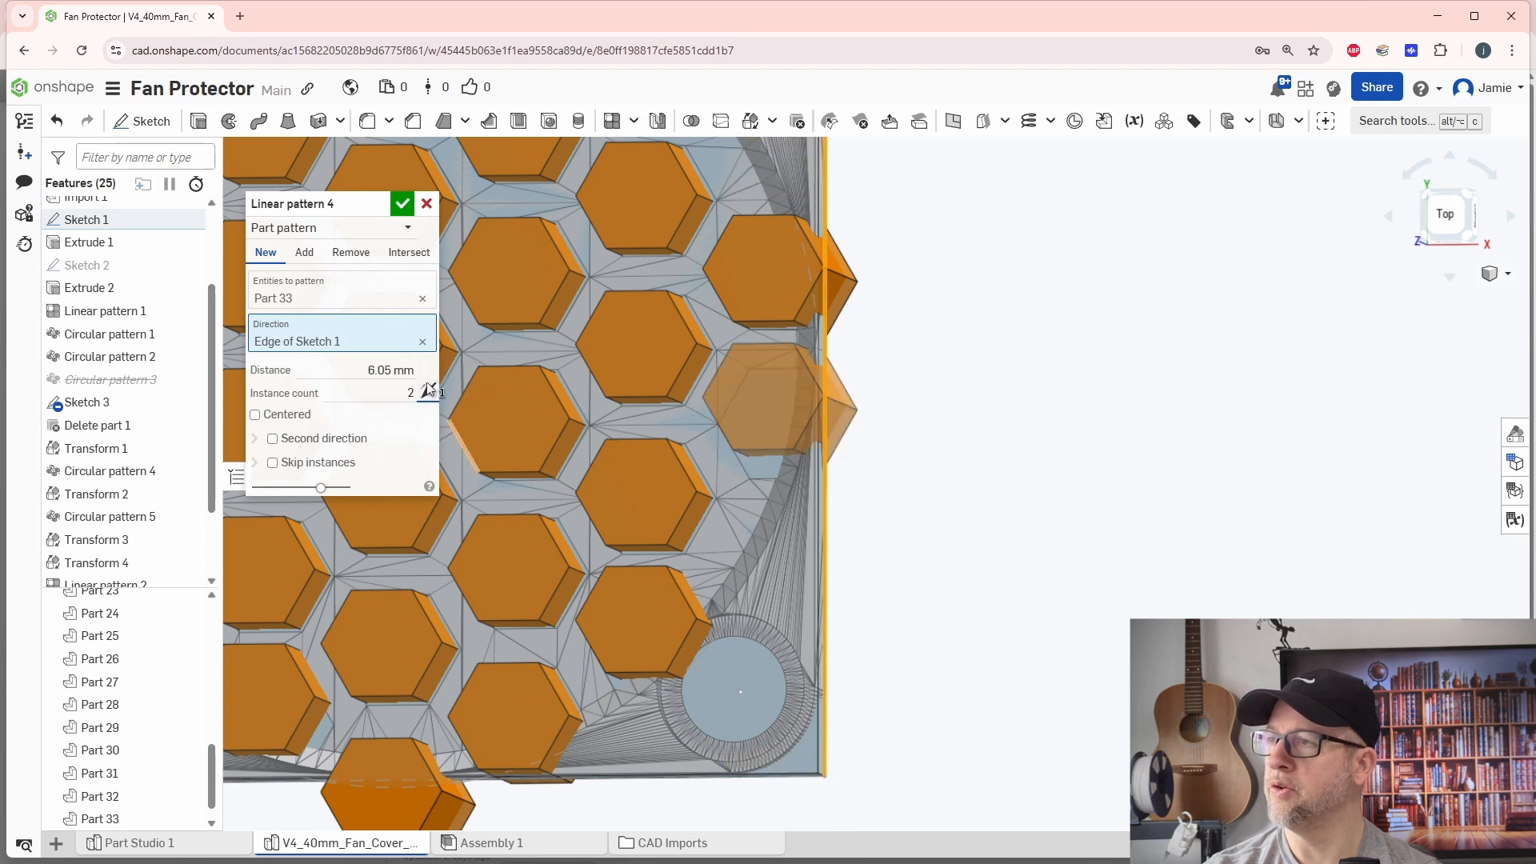
{"action": "left_click", "coordinate": [402, 204]}
Step: Examine the full set of hexagonal prisms against the cover's circular opening and corner areas from several angles
{"action": "key", "text": "f"}
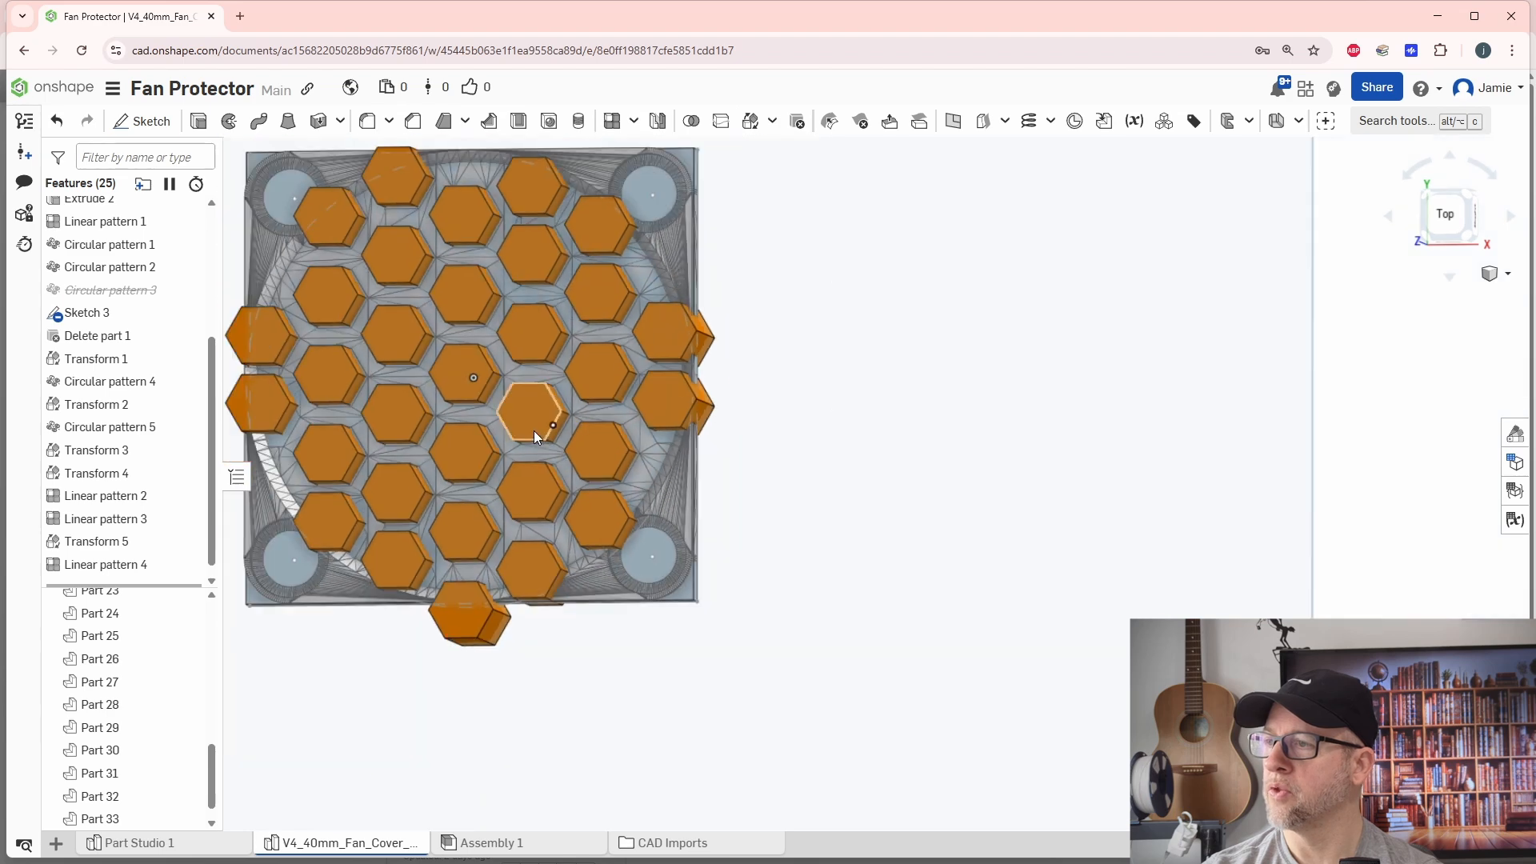
{"action": "right_click_drag", "start_coordinate": [712, 460], "coordinate": [751, 420]}
{"action": "key", "text": "shift+5"}
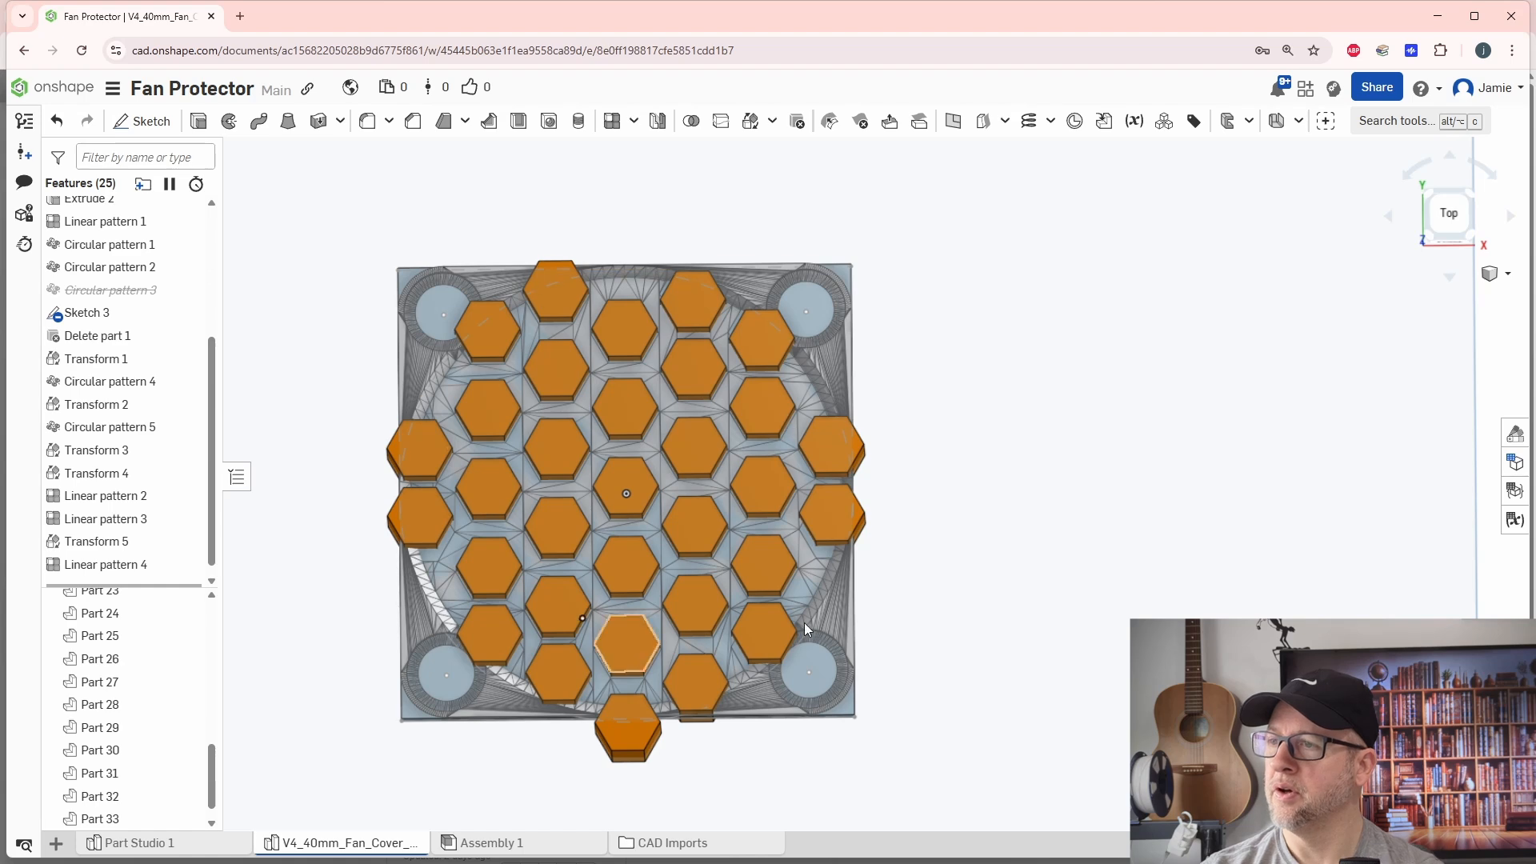
{"action": "right_click_drag", "start_coordinate": [573, 460], "coordinate": [693, 564]}
{"action": "scroll", "coordinate": [476, 368], "scroll_direction": "up", "scroll_amount": 5}
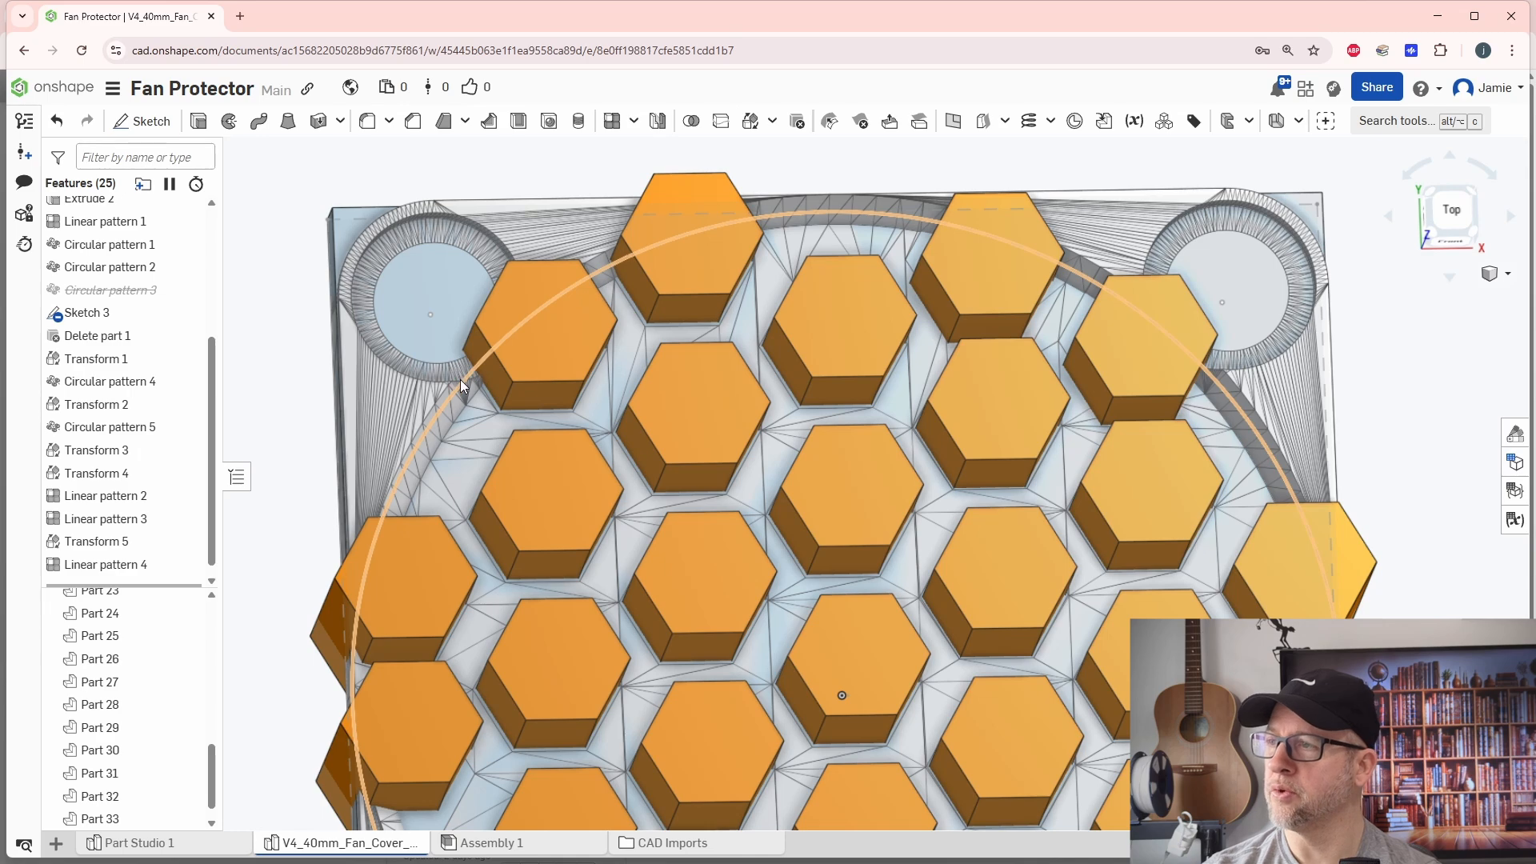
{"action": "key", "text": "shift+5"}
{"action": "middle_click_drag", "start_coordinate": [445, 426], "coordinate": [770, 464]}
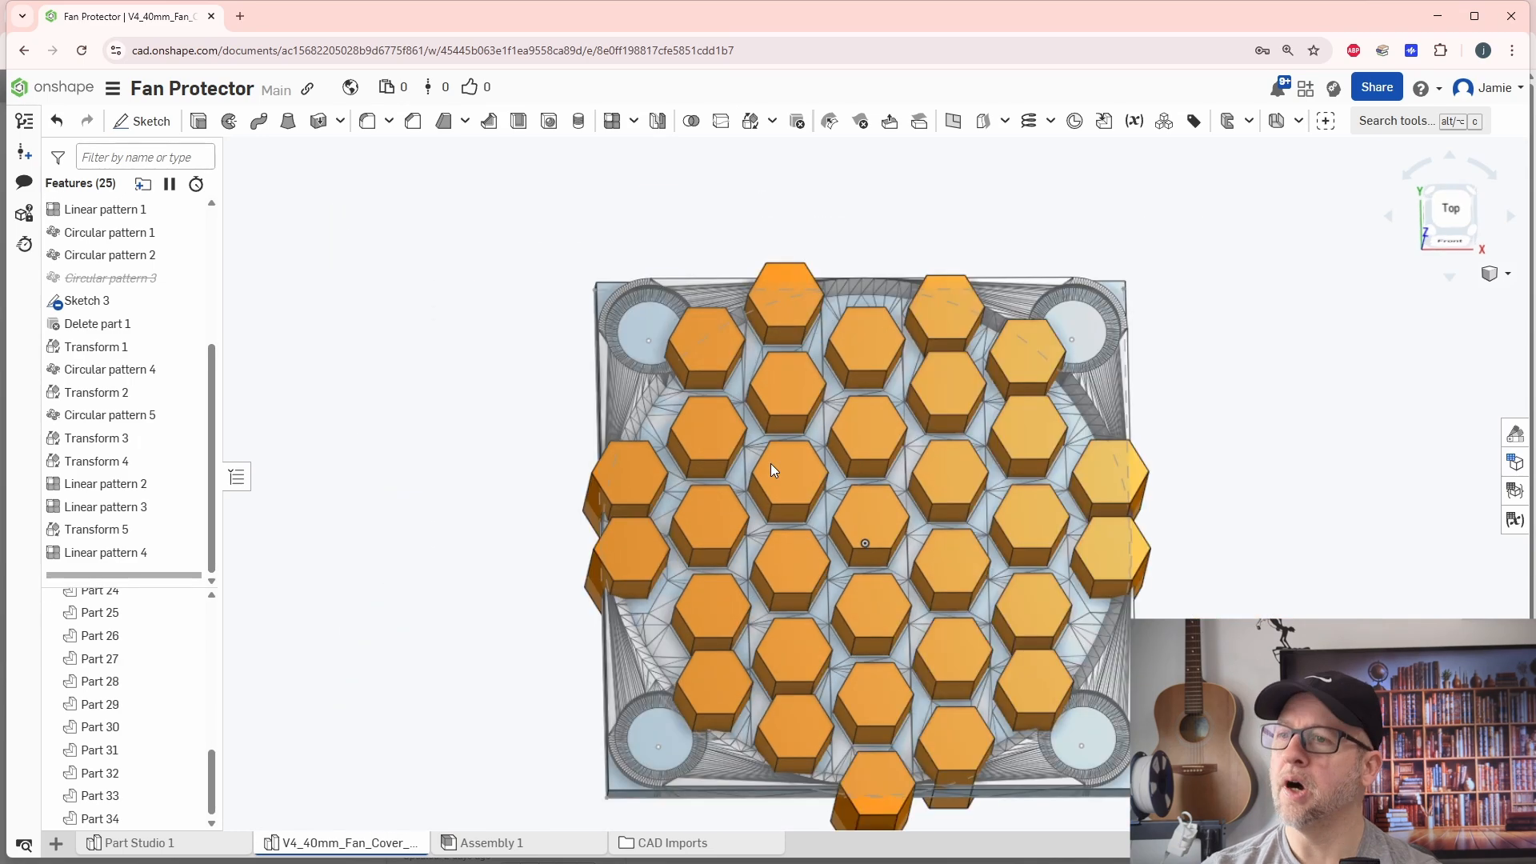
{"action": "mouse_move", "coordinate": [518, 448]}
{"action": "right_mouse_down"}
{"action": "mouse_move", "coordinate": [490, 448]}
{"action": "mouse_move", "coordinate": [504, 448]}
{"action": "right_mouse_up"}
{"action": "scroll", "coordinate": [596, 411], "scroll_direction": "up", "scroll_amount": 5}
{"action": "scroll", "coordinate": [419, 406], "scroll_direction": "down", "scroll_amount": 3}
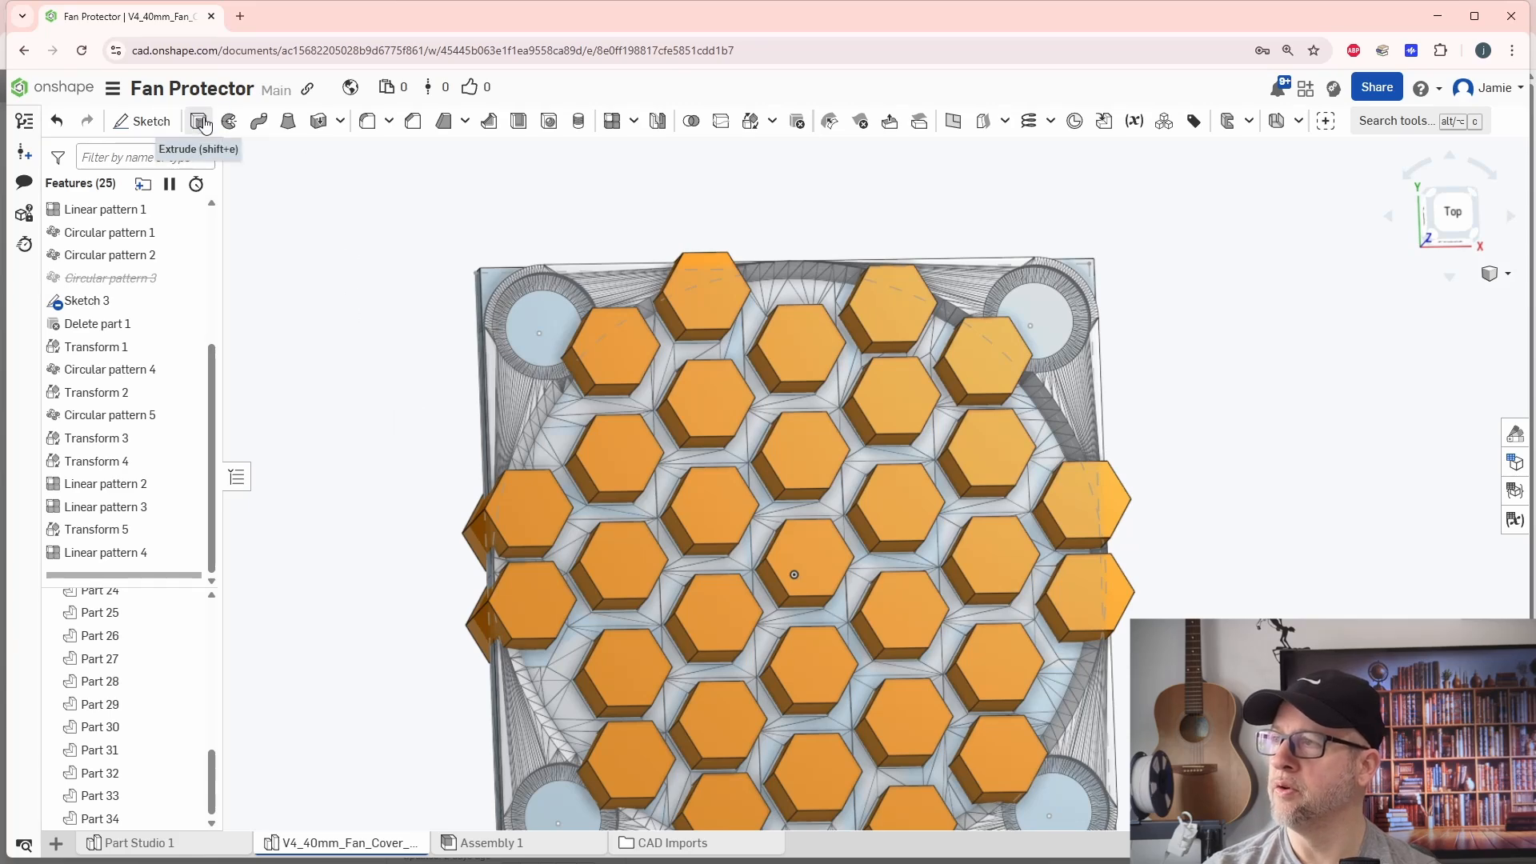
Step: Extrude the three Sketch 3 regions outside the circular opening as new solid parts with a blind depth of 25 mm
{"action": "key", "text": "shift+e"}
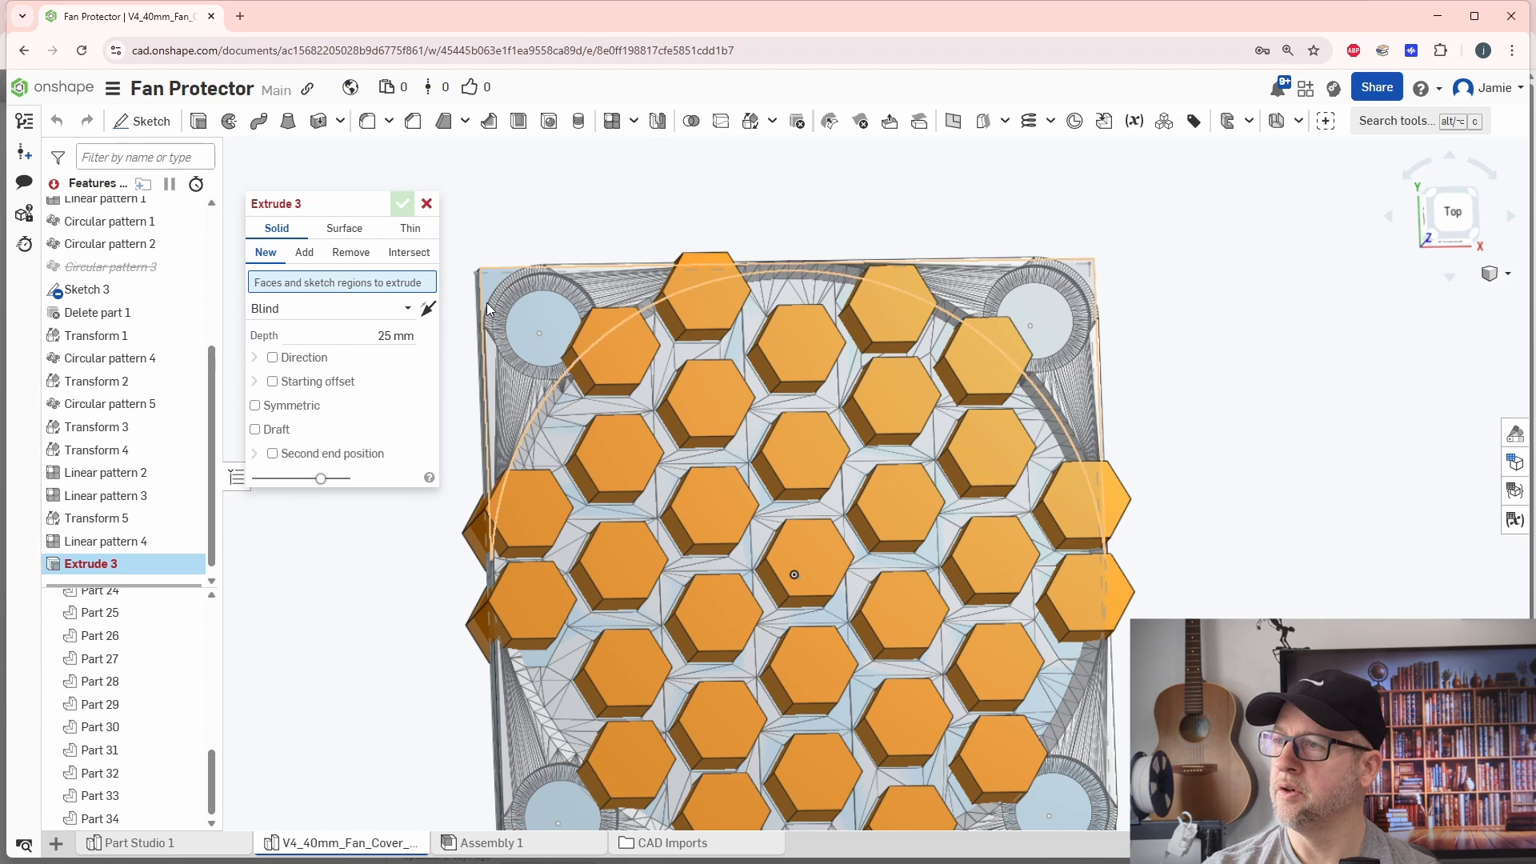
{"action": "left_click", "coordinate": [538, 362]}
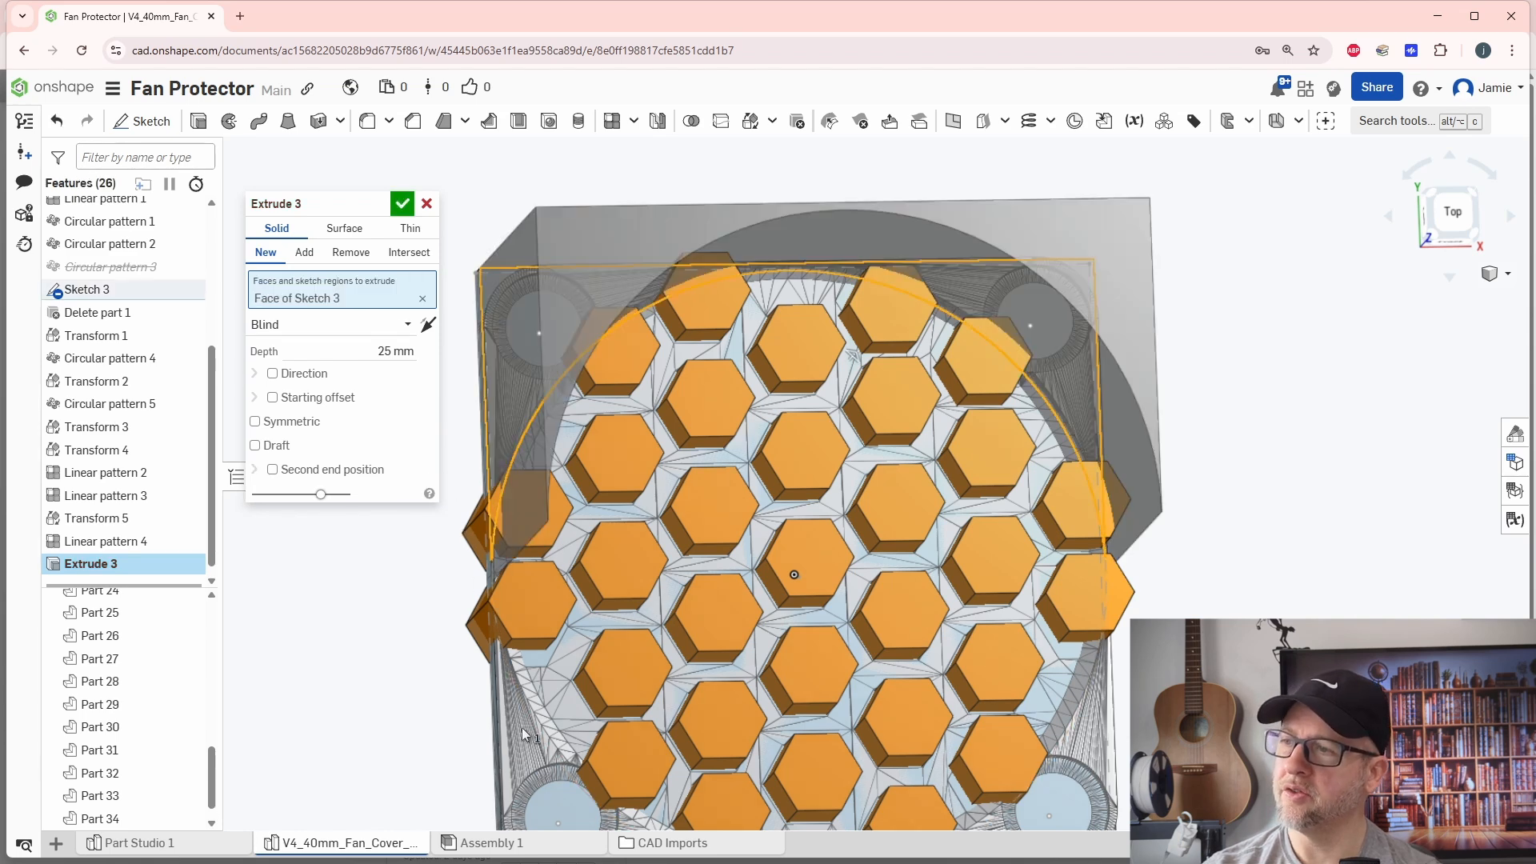
{"action": "middle_click_drag", "start_coordinate": [429, 675], "coordinate": [436, 464]}
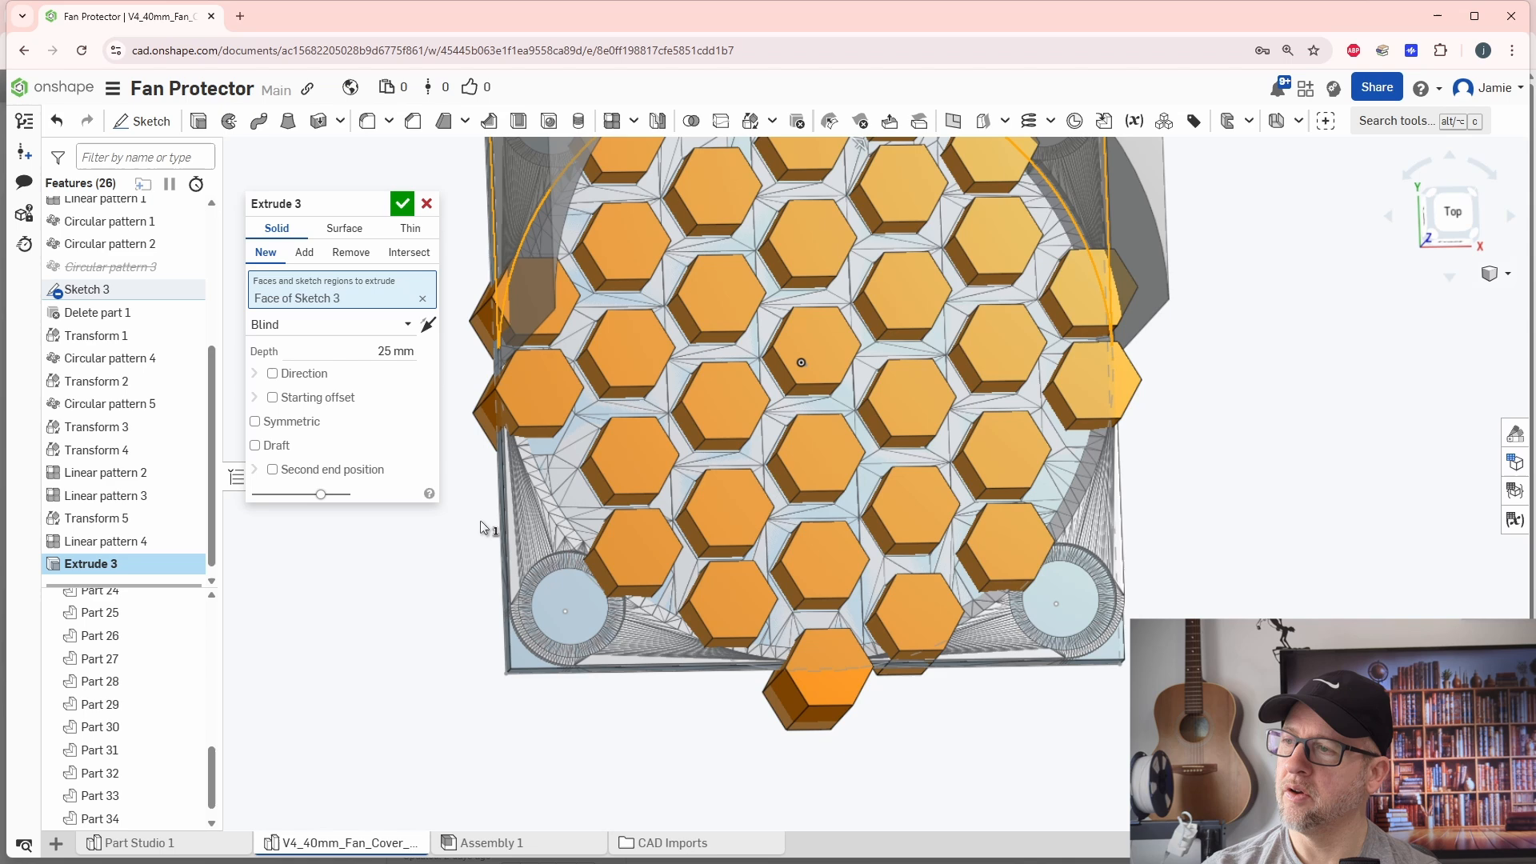
{"action": "left_click", "coordinate": [602, 634]}
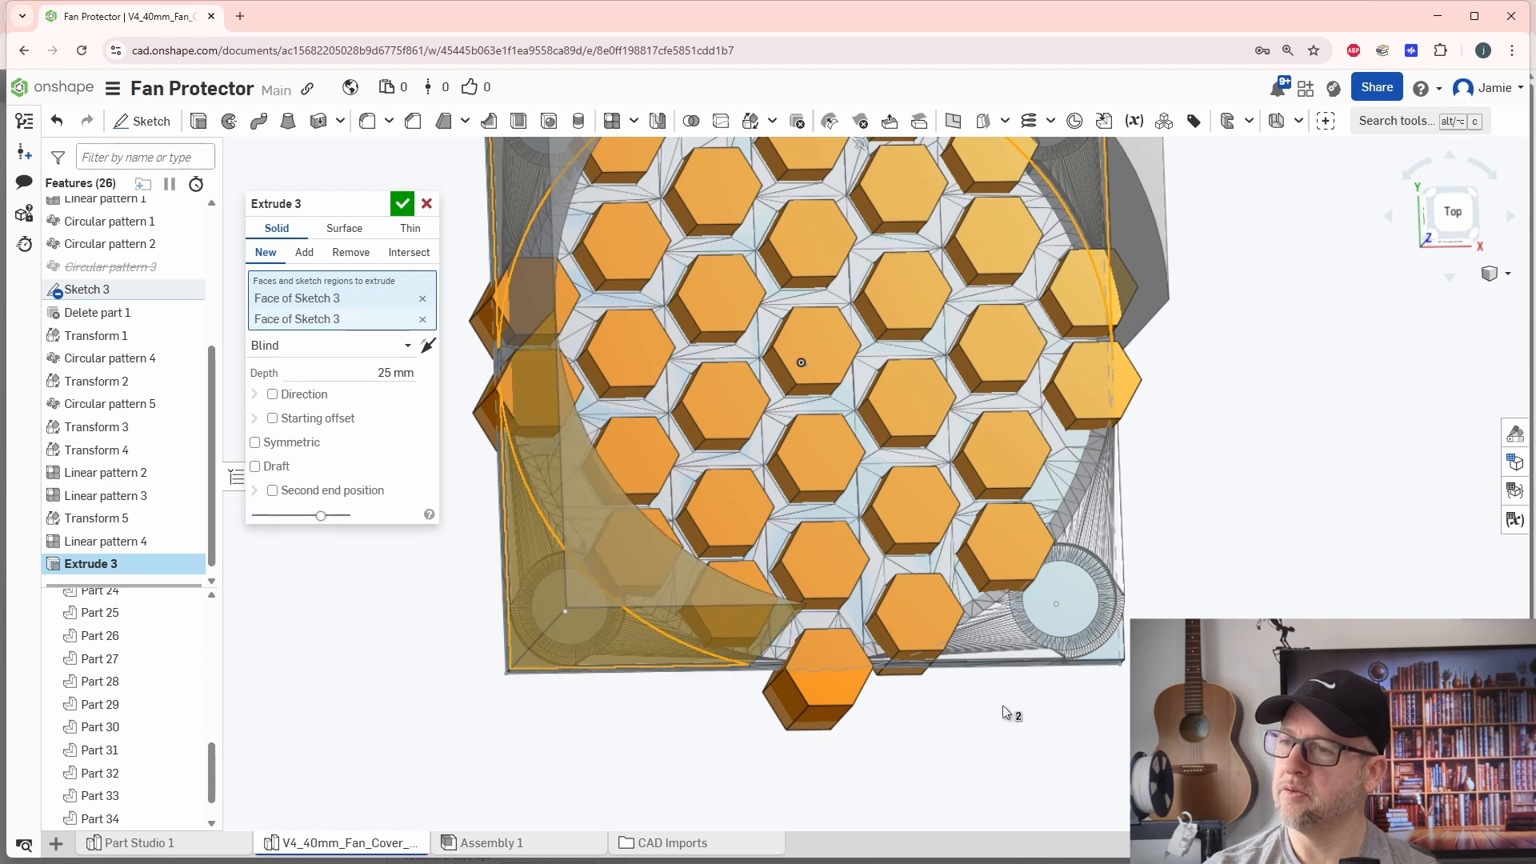
{"action": "left_click", "coordinate": [1035, 659]}
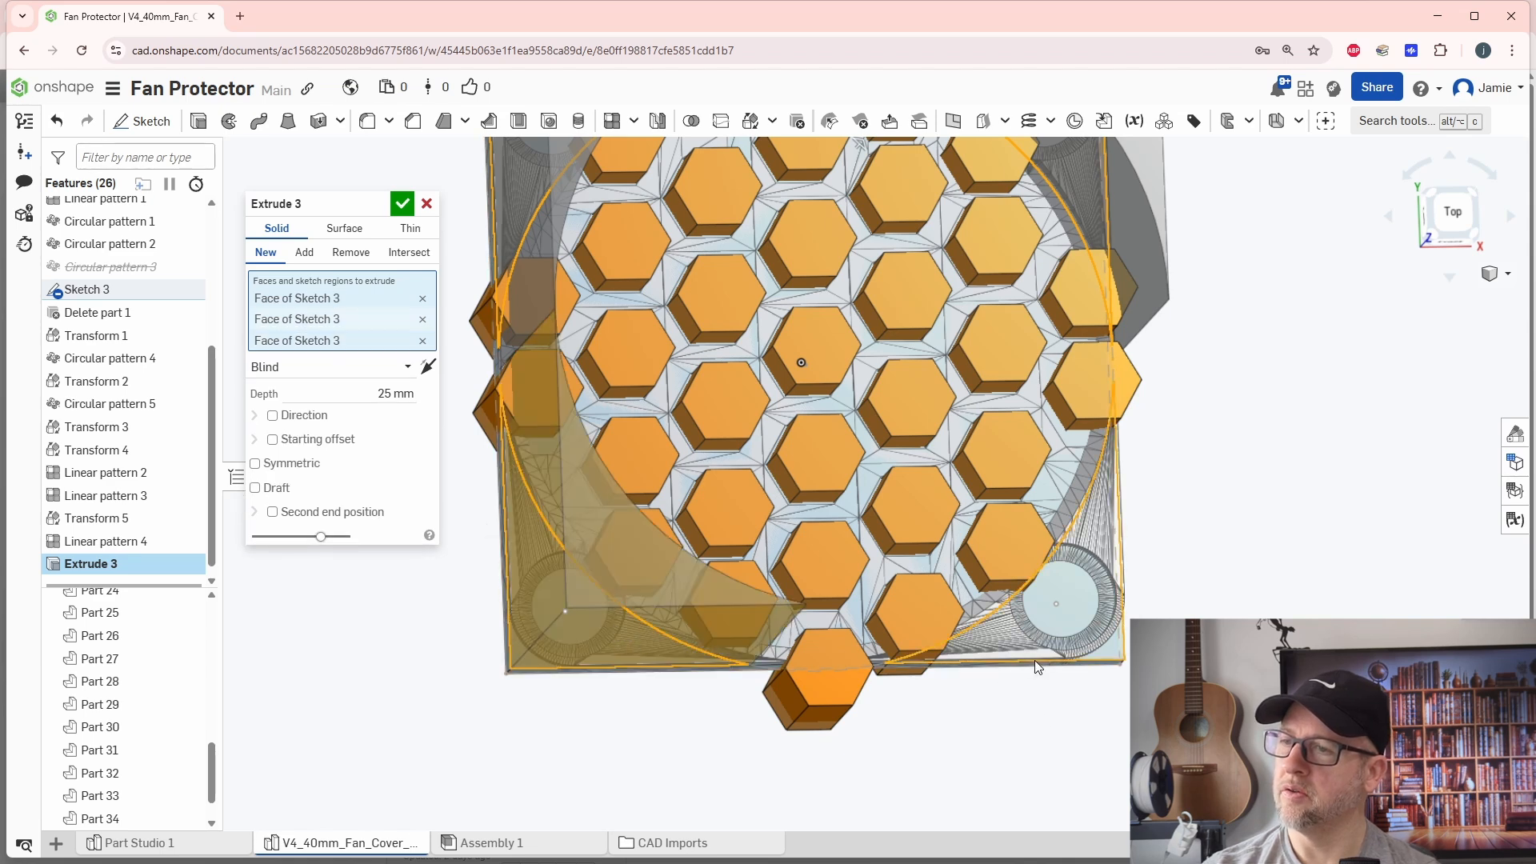
{"action": "scroll", "coordinate": [952, 678], "scroll_direction": "up", "scroll_amount": 3}
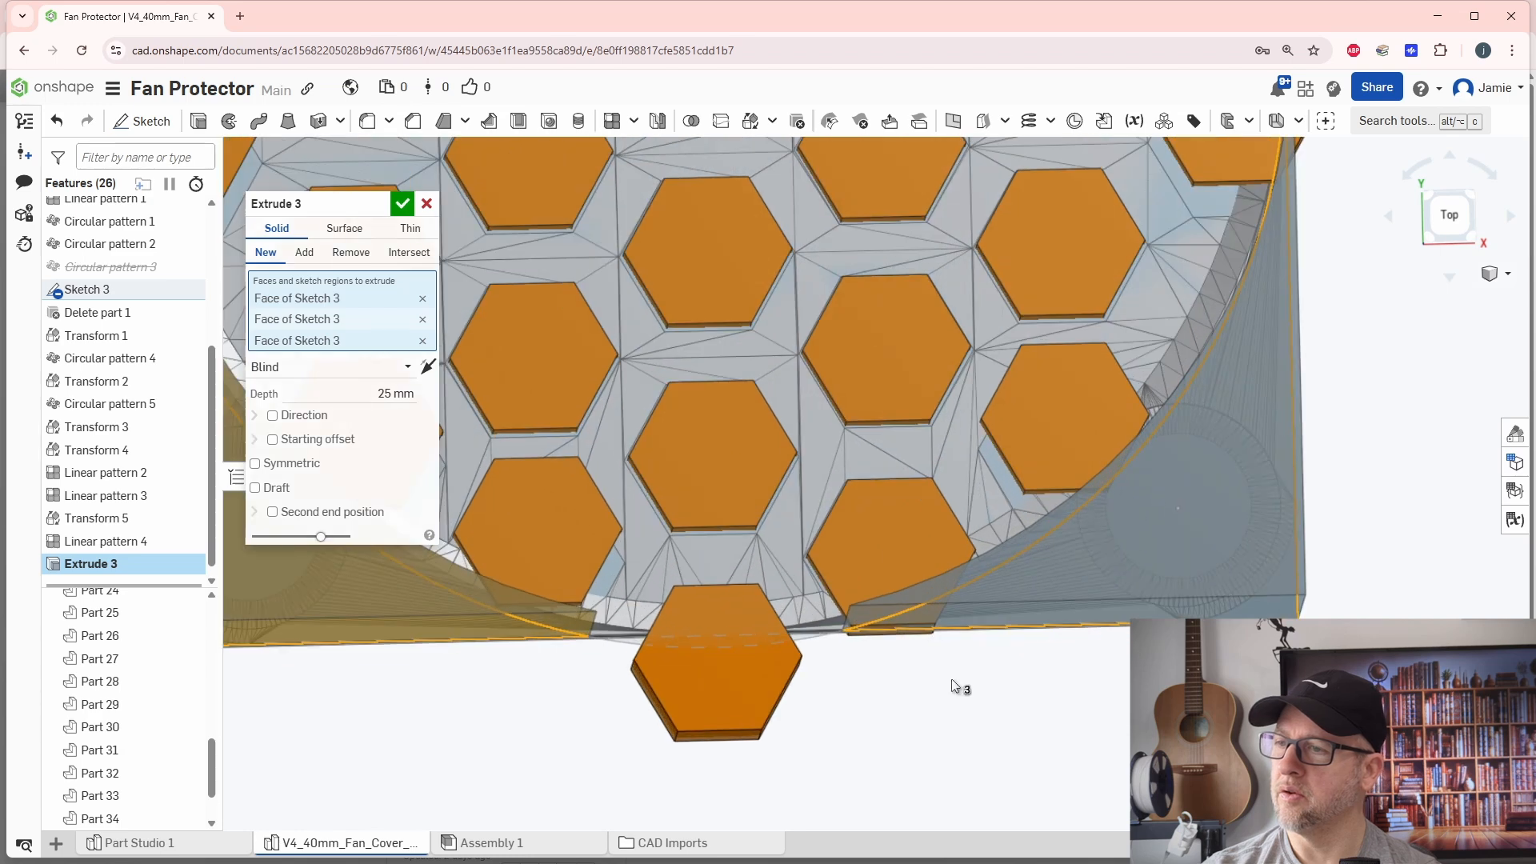
{"action": "right_click_drag", "start_coordinate": [852, 698], "coordinate": [847, 682]}
{"action": "scroll", "coordinate": [848, 684], "scroll_direction": "down", "scroll_amount": 5}
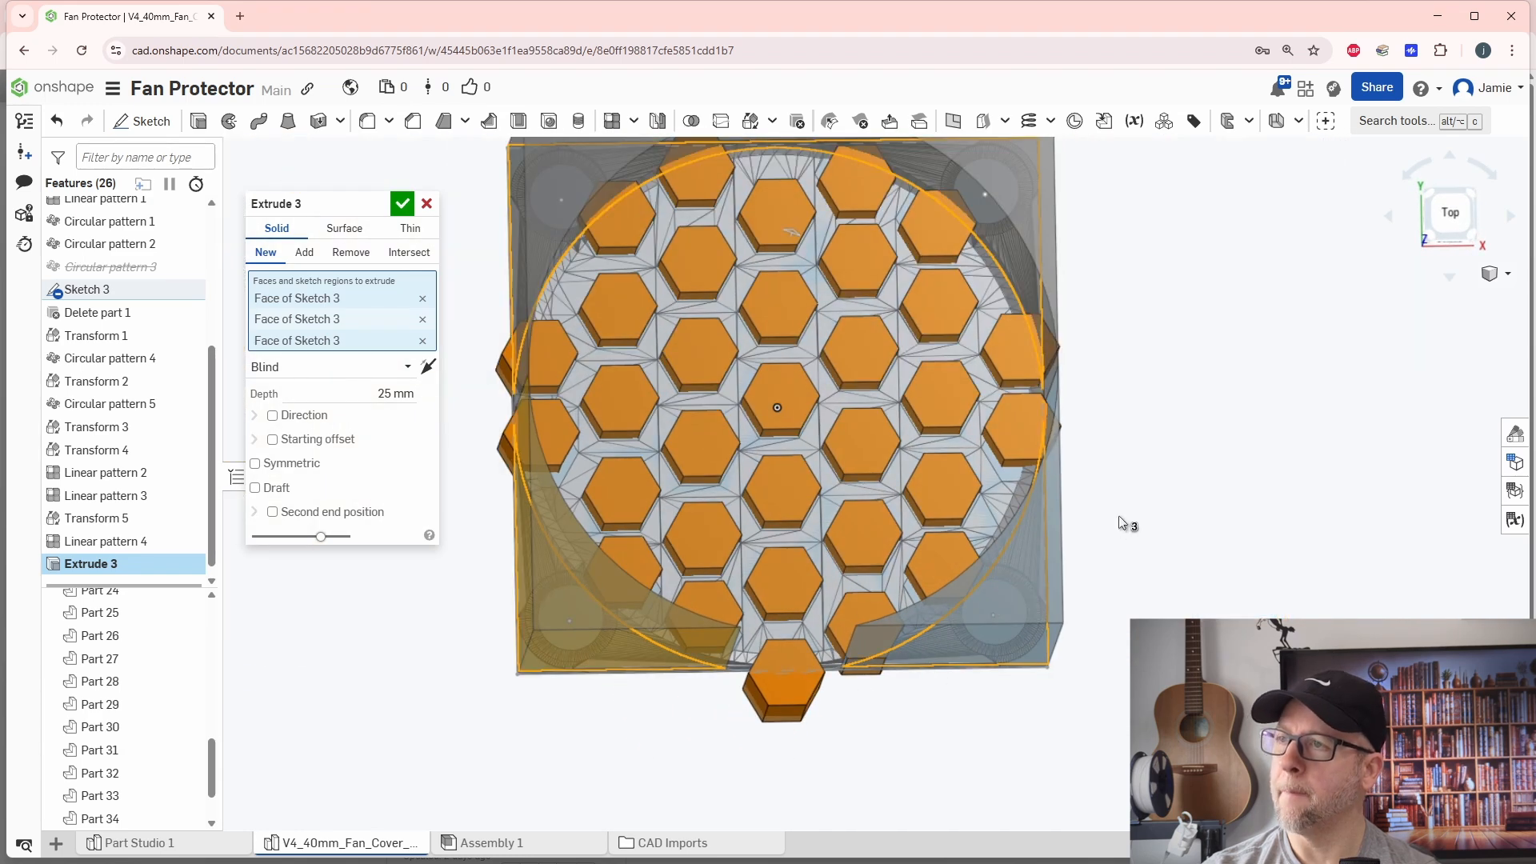
{"action": "left_click", "coordinate": [402, 205]}
{"action": "key", "text": "shift+5"}
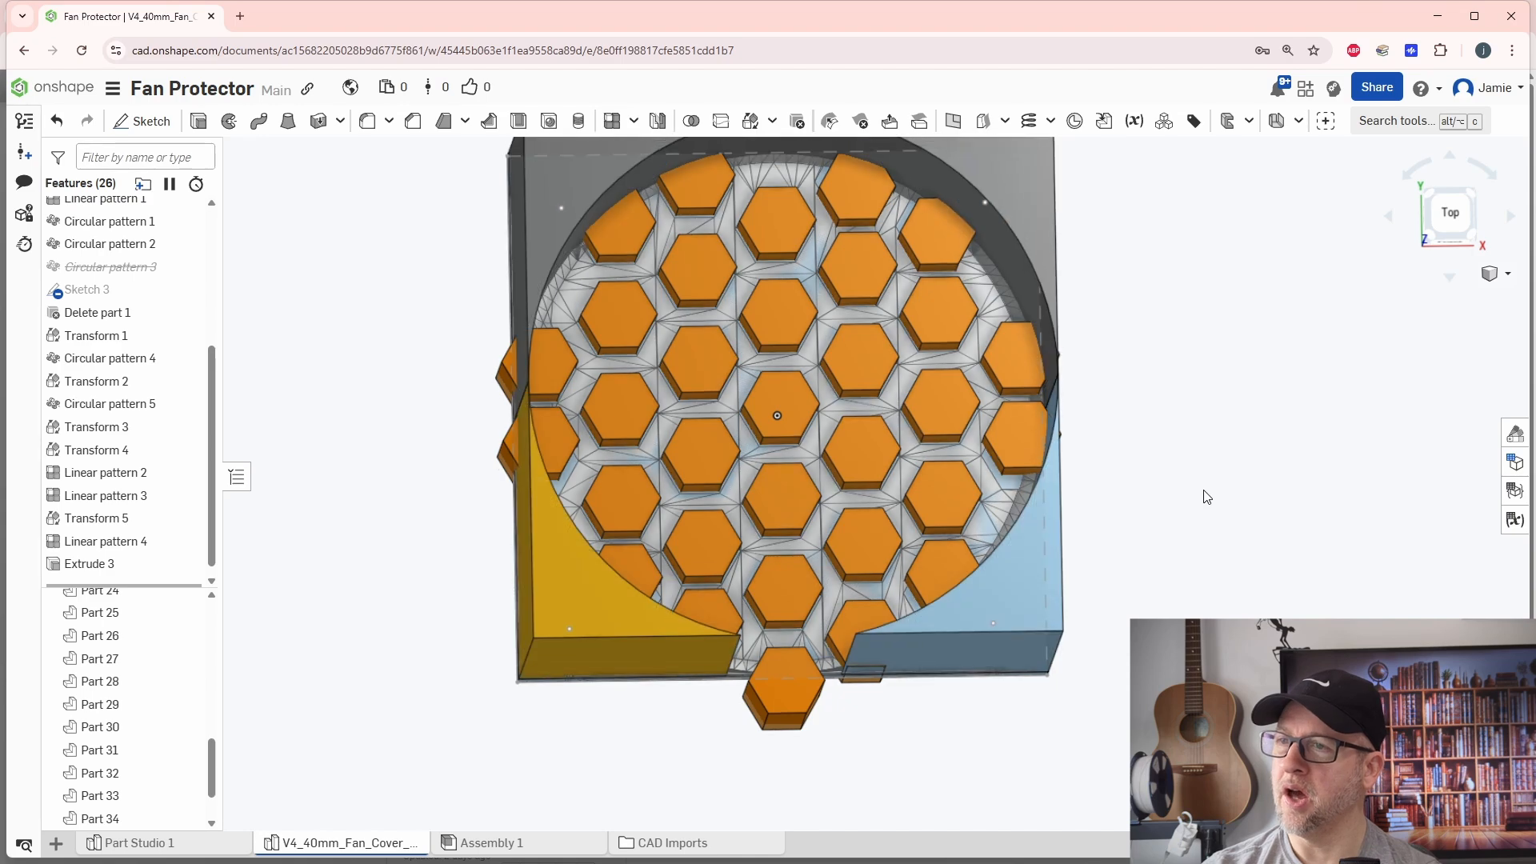
Step: Start a Boolean feature on the solid parts in Subtract mode
{"action": "right_click_drag", "start_coordinate": [1199, 563], "coordinate": [1184, 544]}
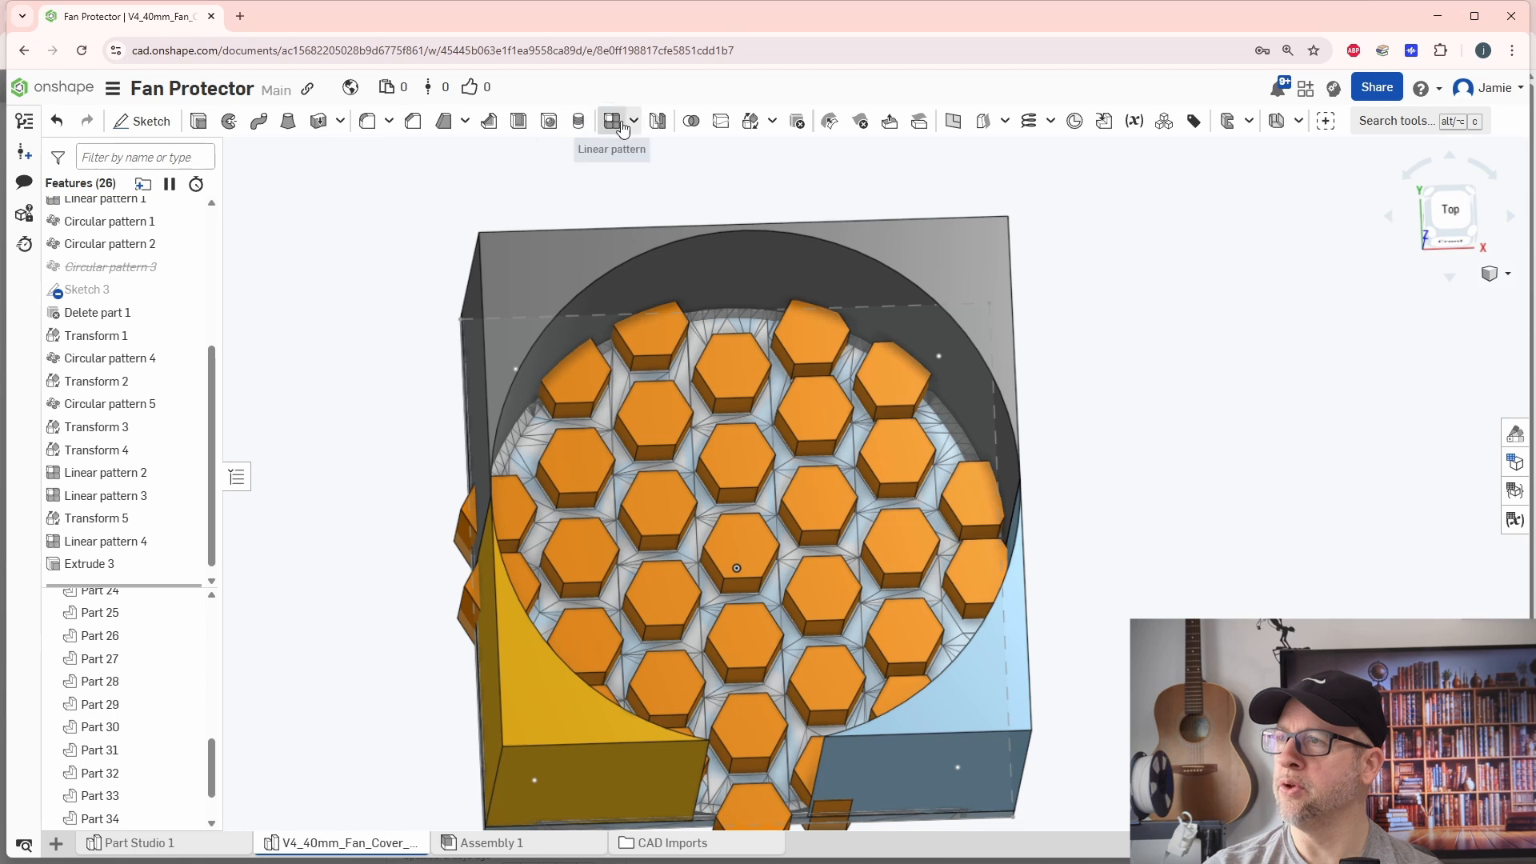
{"action": "left_click", "coordinate": [690, 124]}
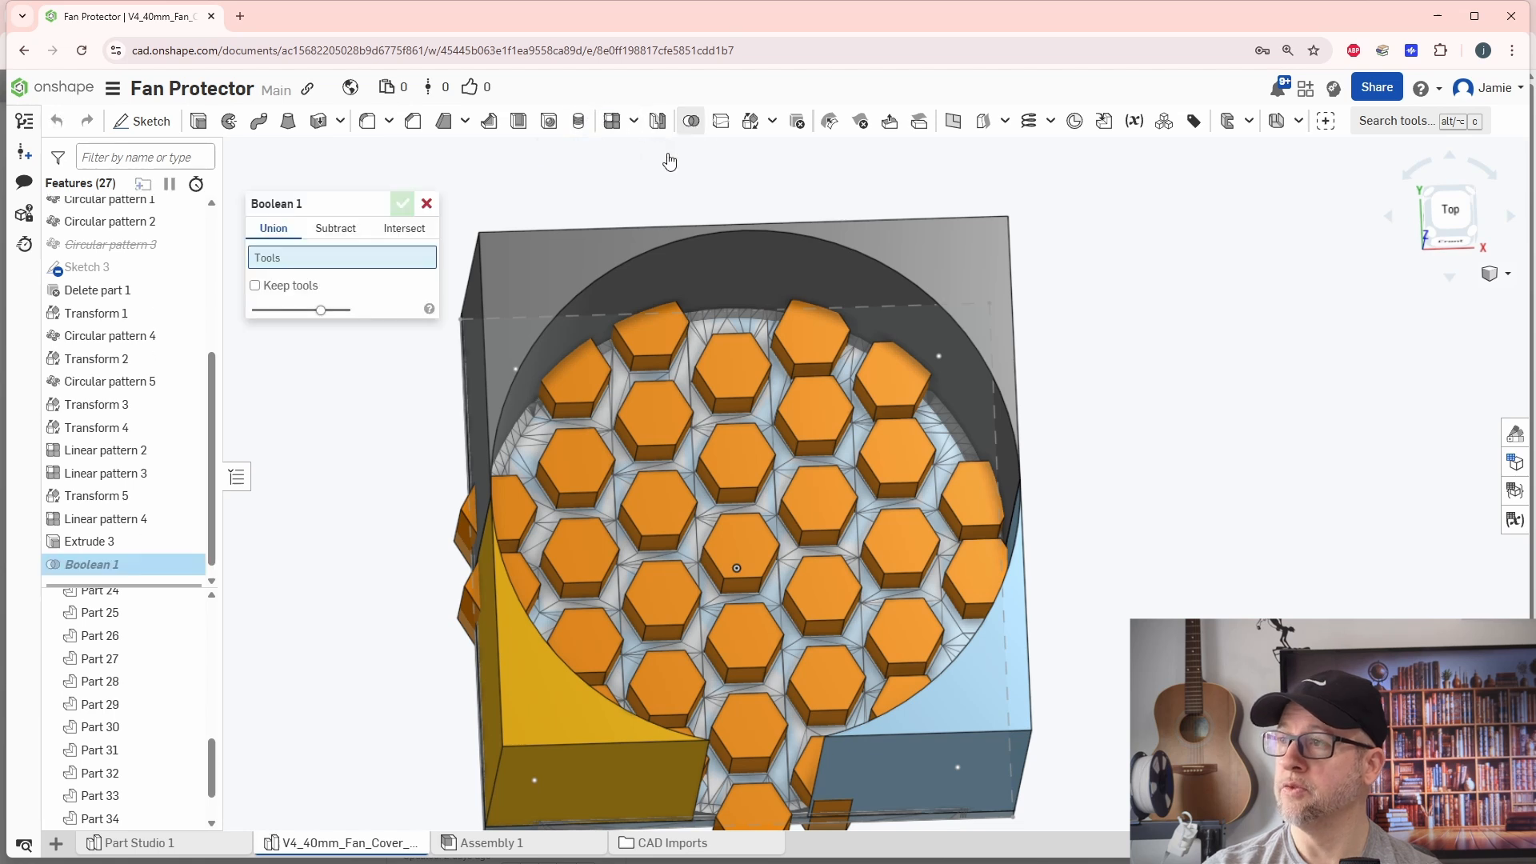
{"action": "left_click", "coordinate": [341, 234]}
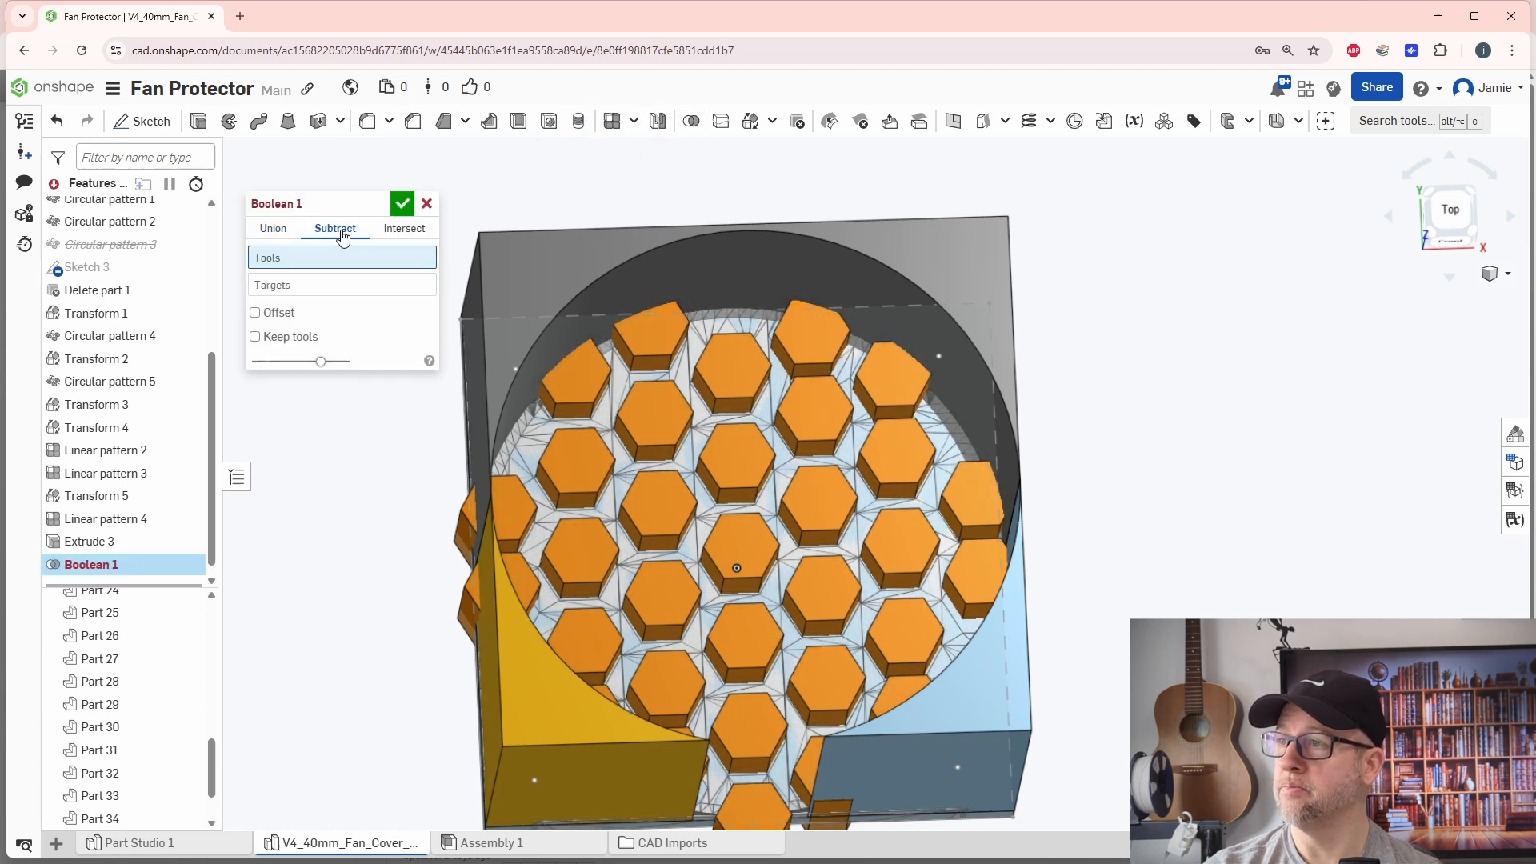
{"action": "left_click", "coordinate": [273, 285]}
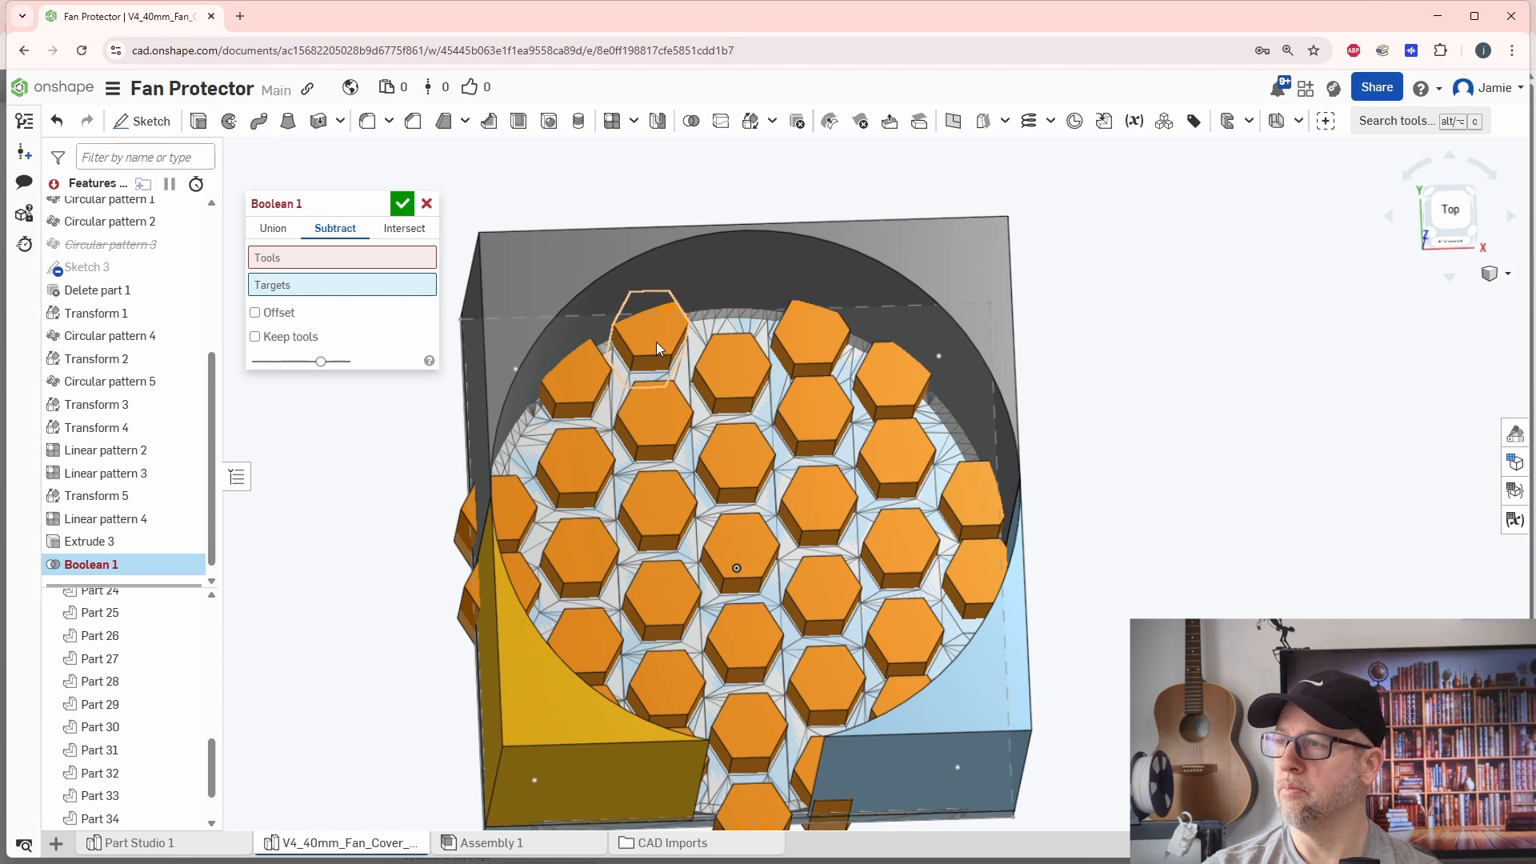
{"action": "left_click", "coordinate": [584, 284]}
{"action": "left_click", "coordinate": [308, 258]}
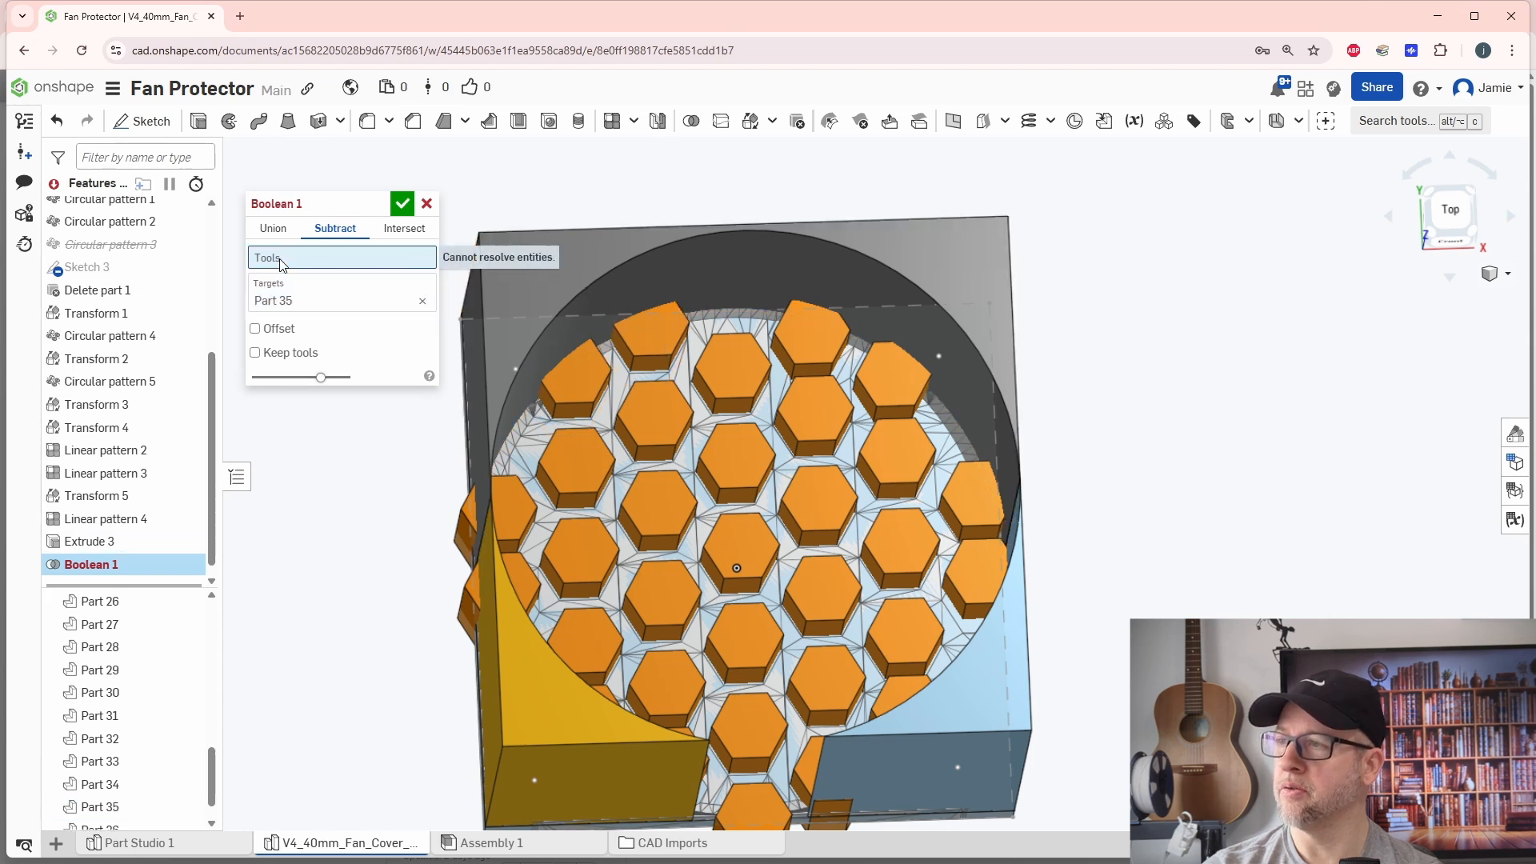
{"action": "left_click", "coordinate": [648, 343]}
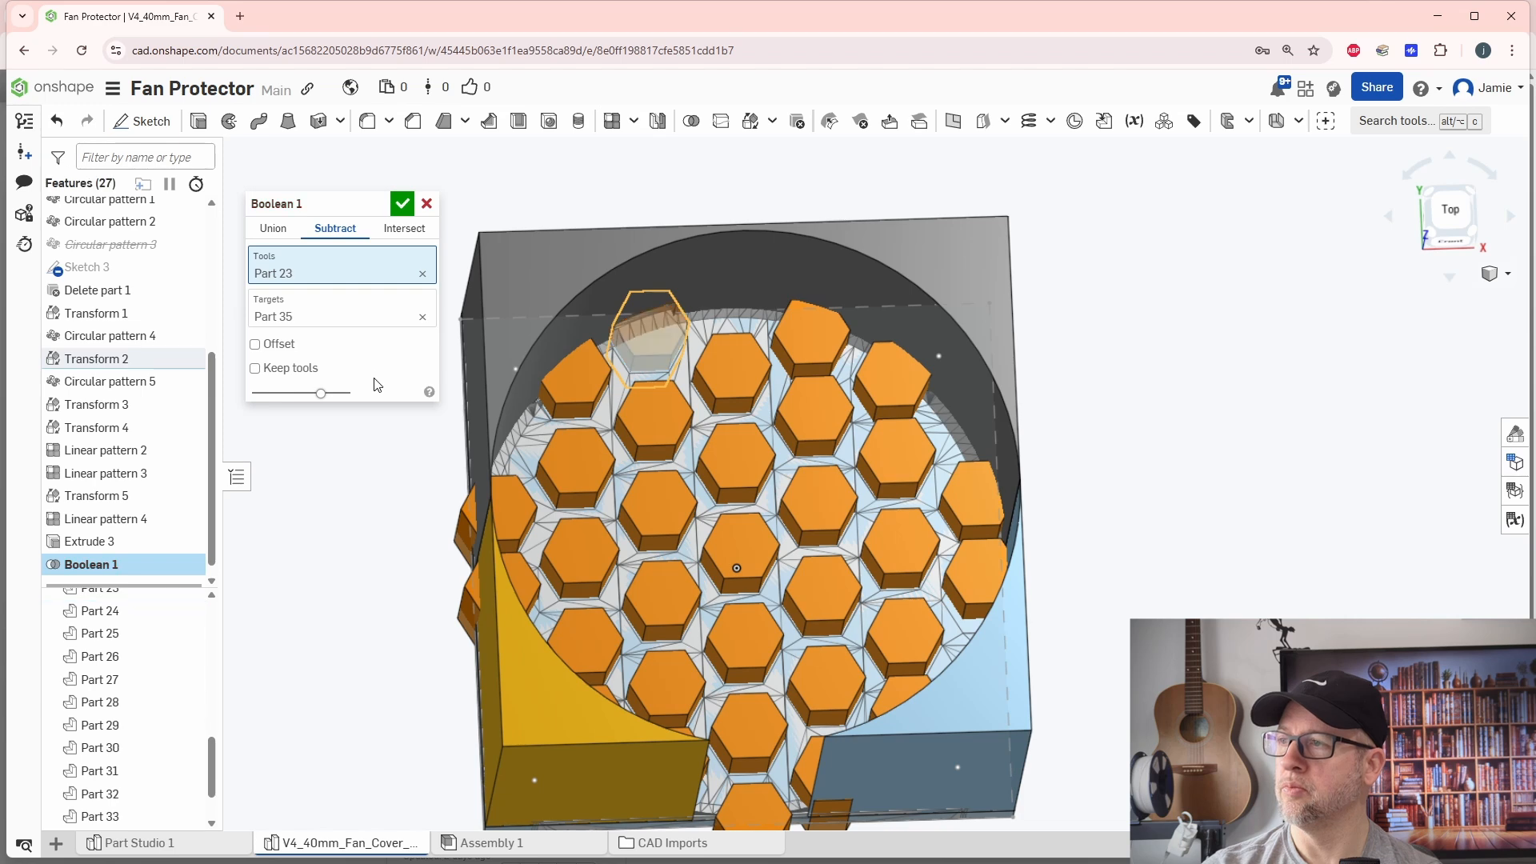
{"action": "left_click", "coordinate": [576, 380]}
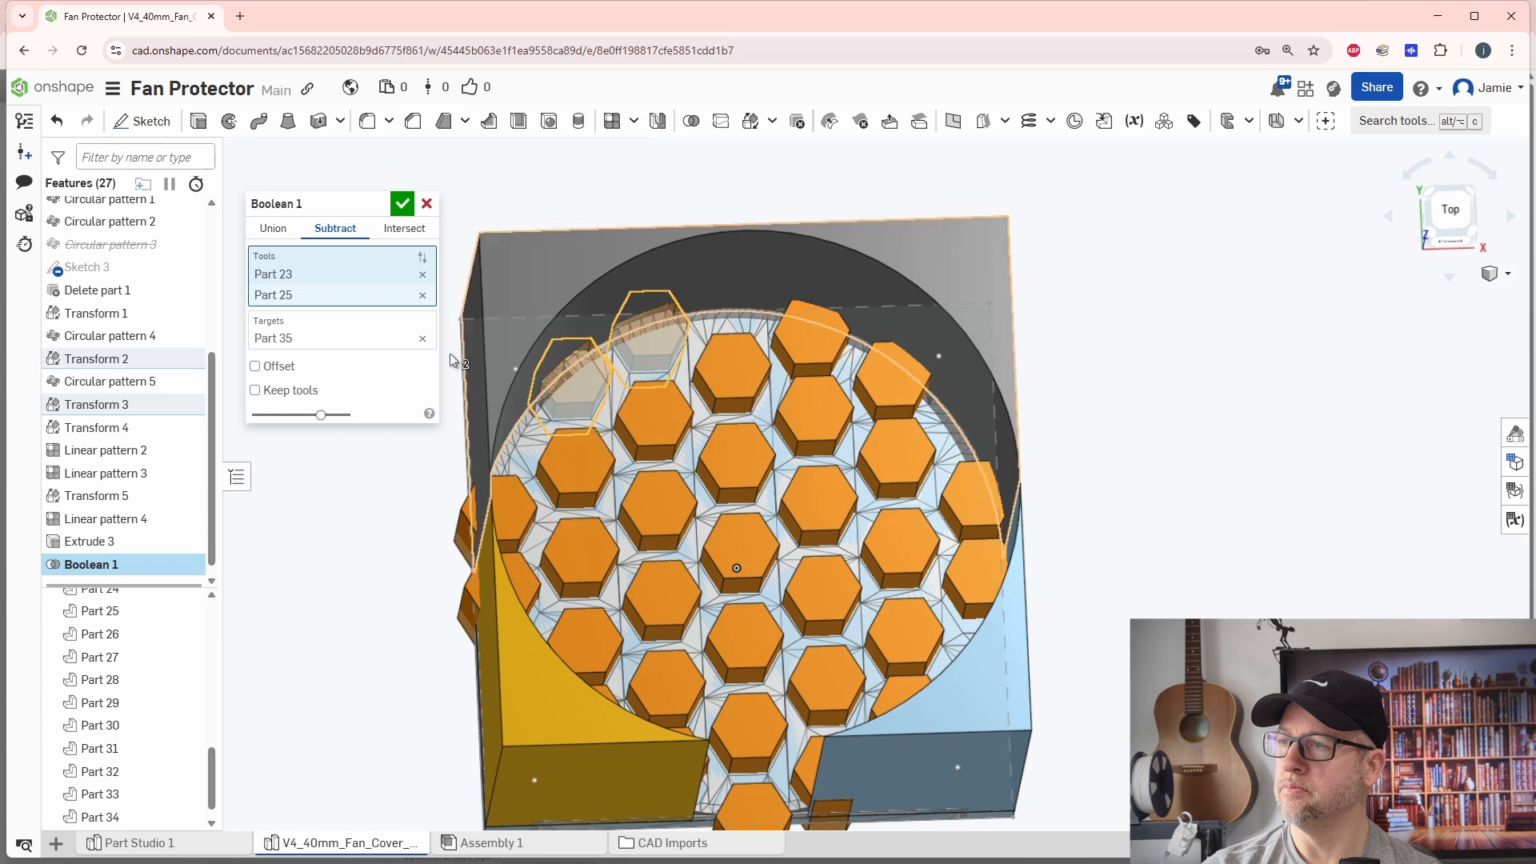
{"action": "left_click", "coordinate": [422, 338]}
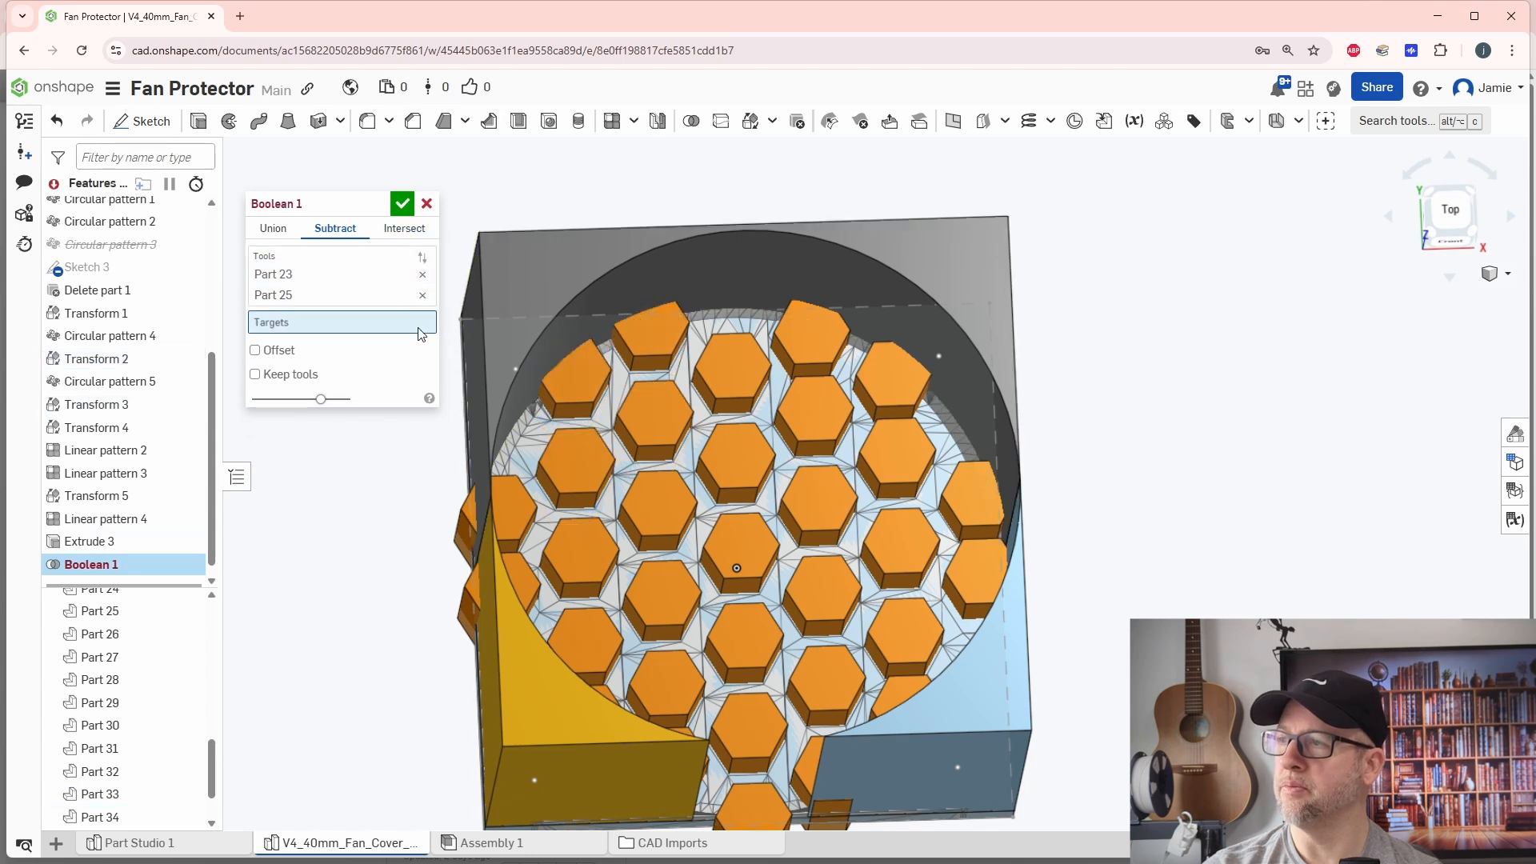
{"action": "left_click", "coordinate": [423, 295]}
{"action": "left_click", "coordinate": [423, 274]}
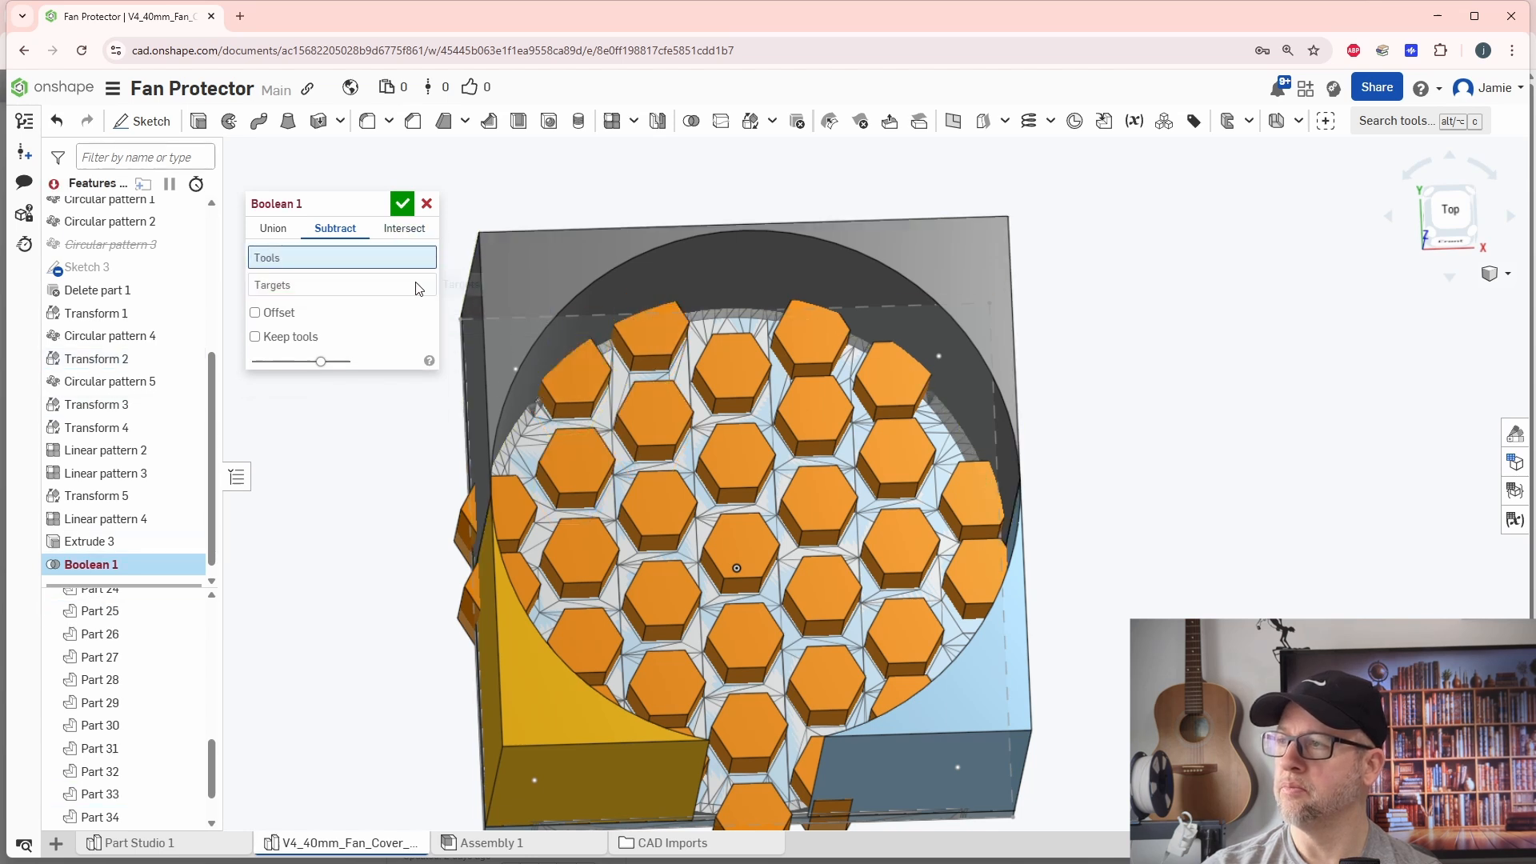
Step: Set the two upper-left edge prisms as subtraction targets and the extruded upper surround as the cutting tool
{"action": "left_click", "coordinate": [323, 293]}
{"action": "left_click", "coordinate": [586, 373]}
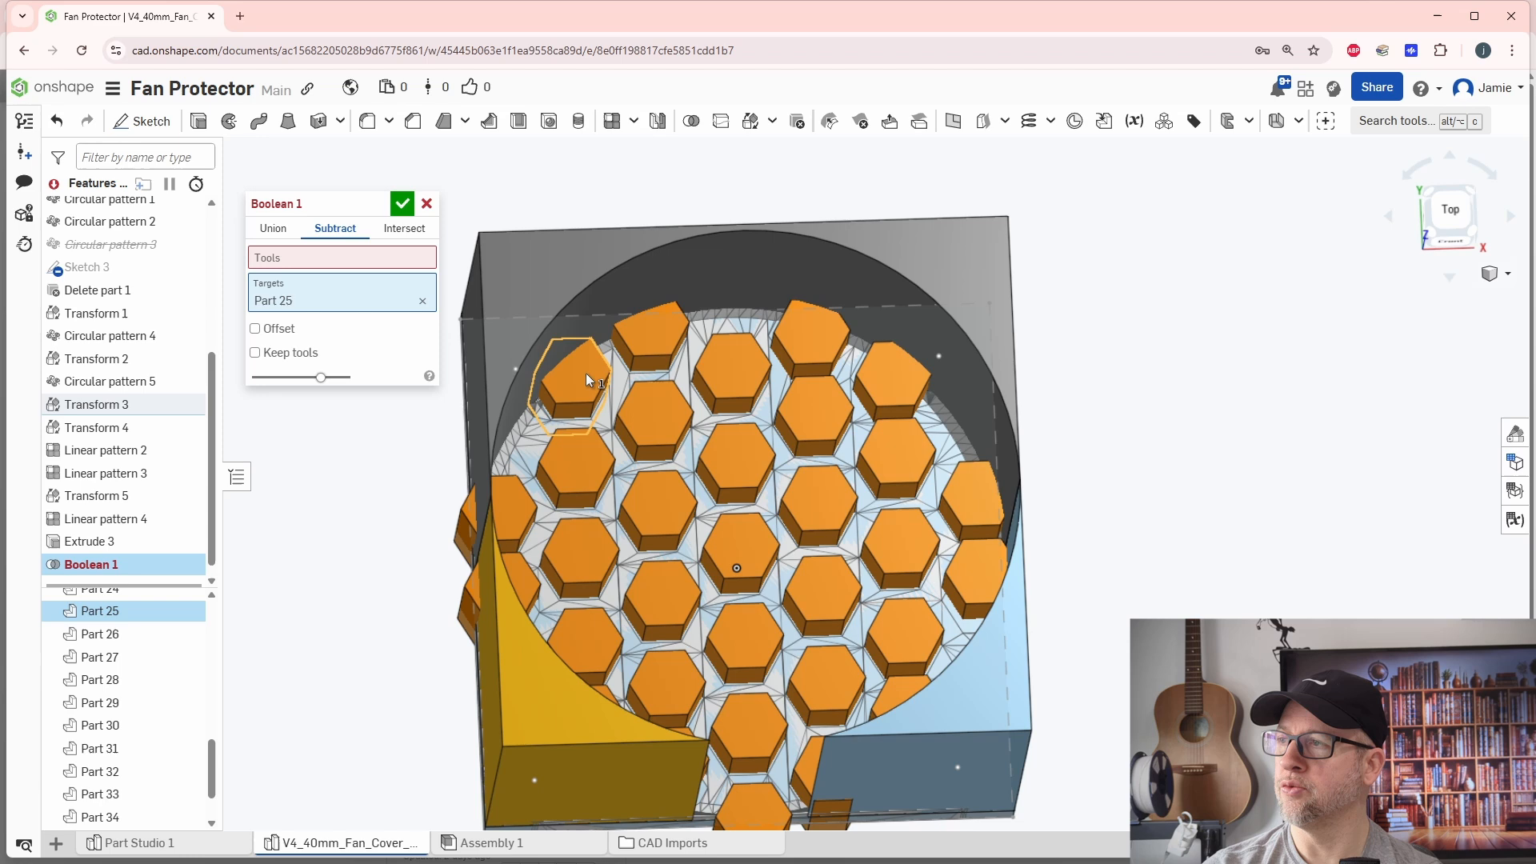
{"action": "left_click", "coordinate": [660, 337]}
{"action": "left_click", "coordinate": [298, 260]}
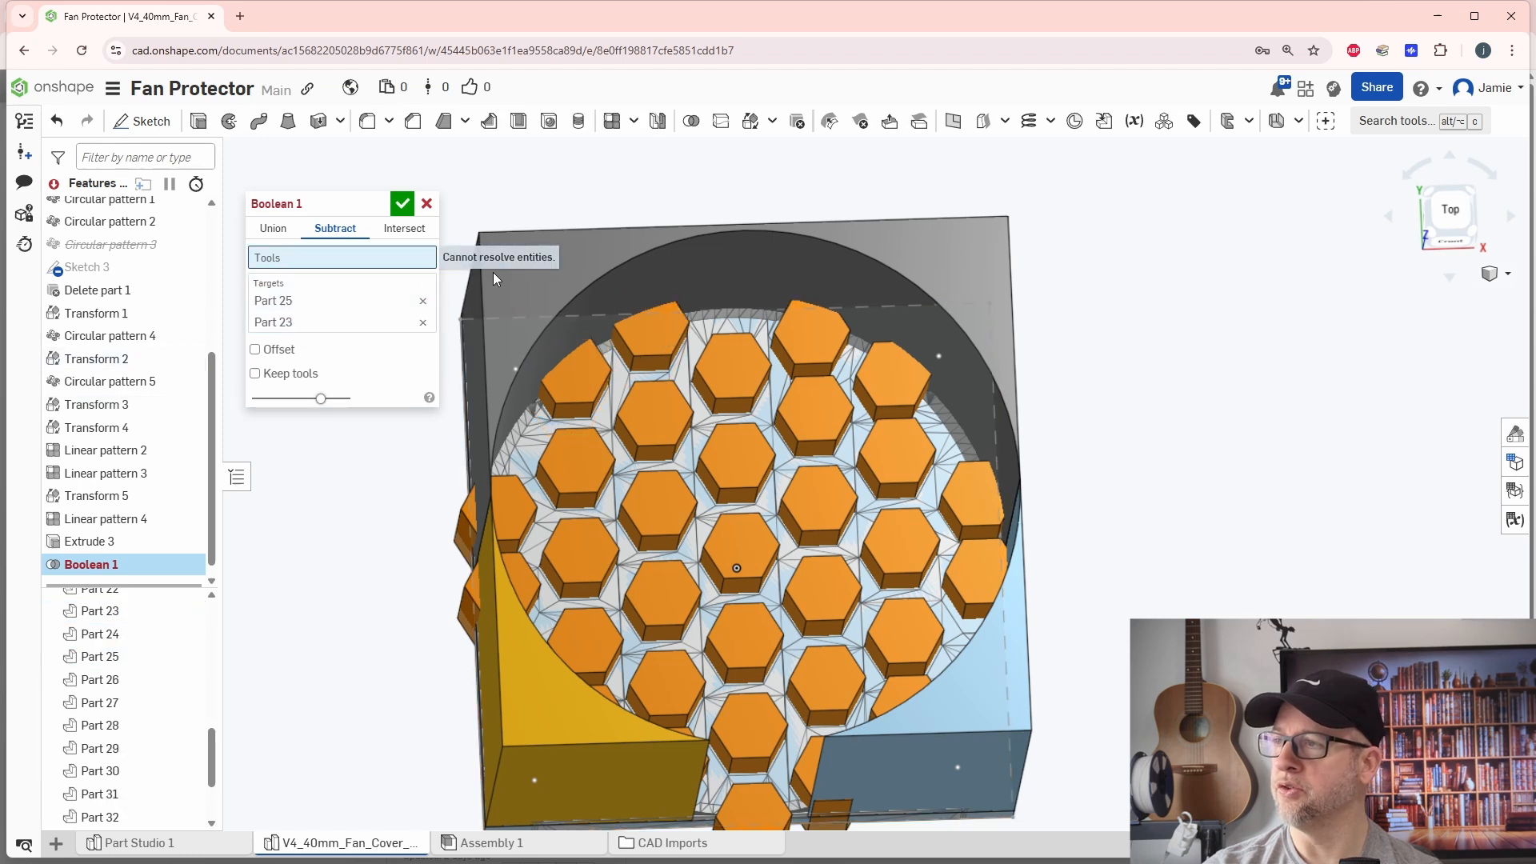
{"action": "left_click", "coordinate": [577, 274]}
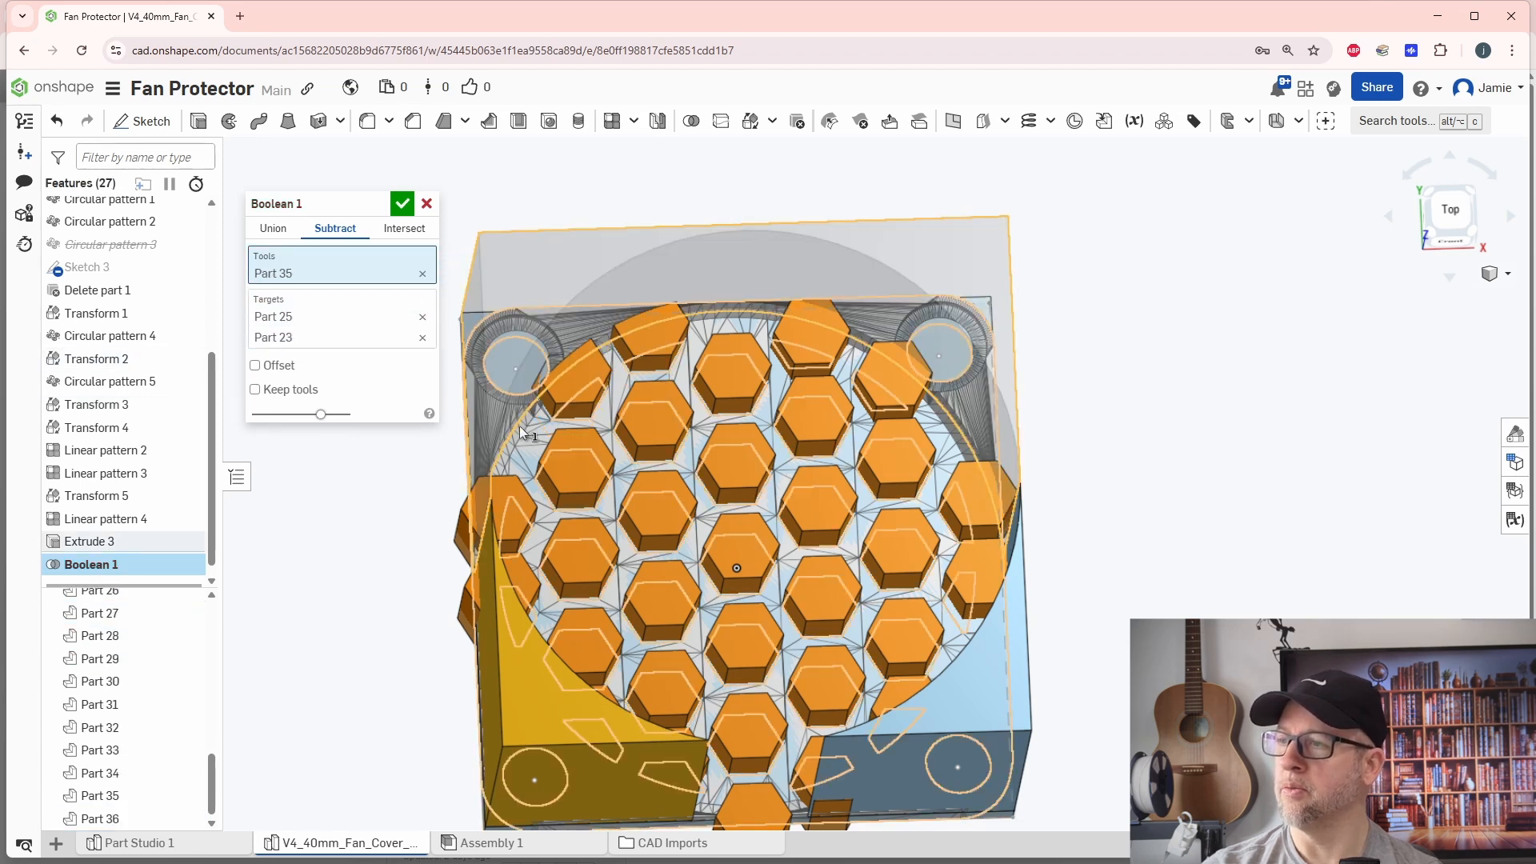
Step: Add the two upper-right edge prisms and the upper prism on each outer side as subtraction targets, and accept the Boolean
{"action": "left_click", "coordinate": [357, 335]}
{"action": "left_click", "coordinate": [819, 328]}
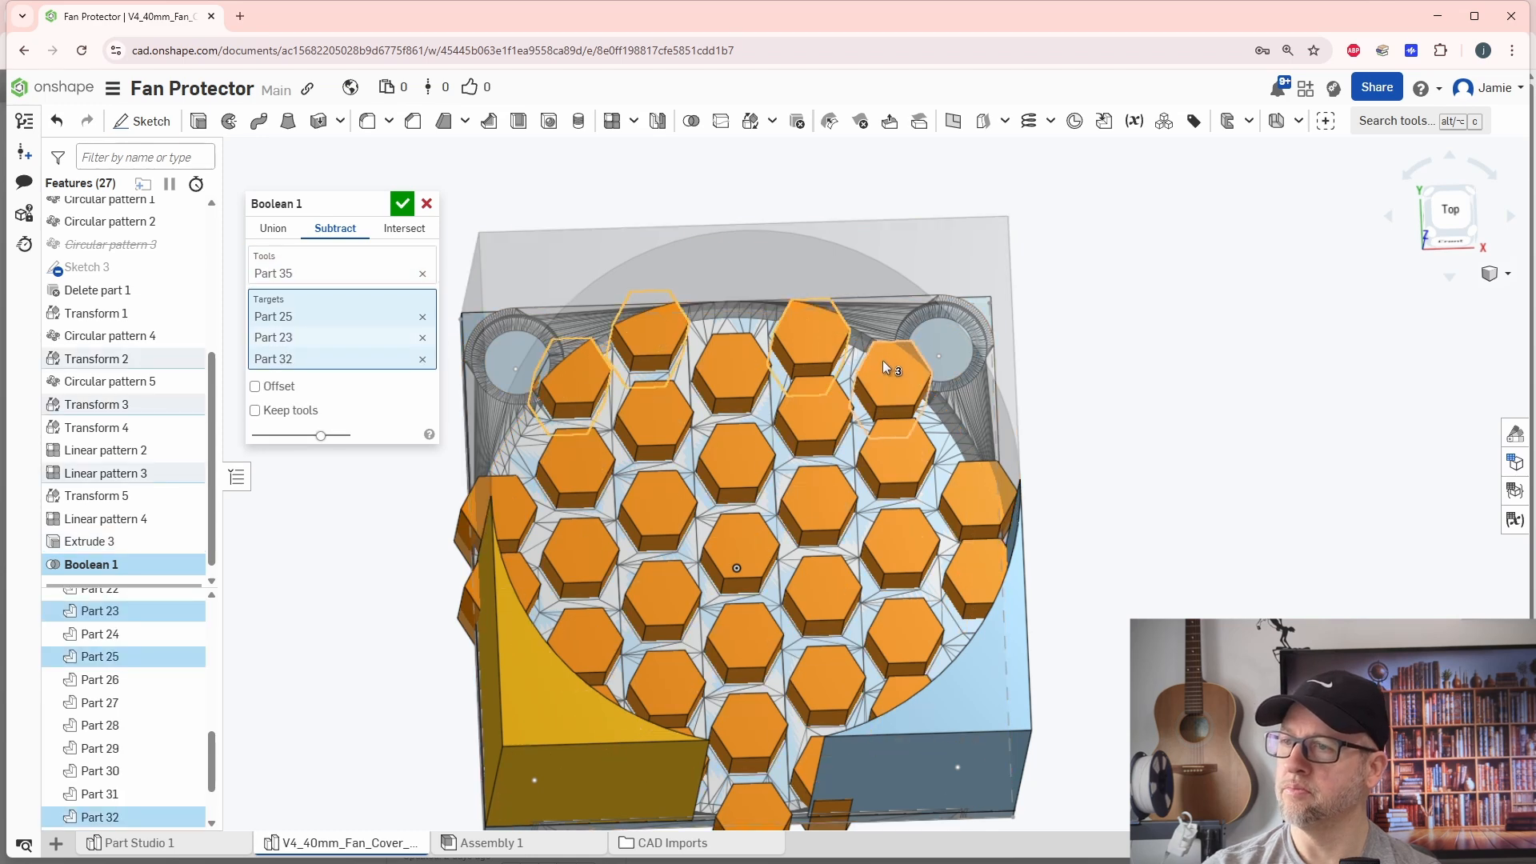
{"action": "left_click", "coordinate": [885, 365]}
{"action": "middle_click_drag", "start_coordinate": [1144, 434], "coordinate": [1006, 371]}
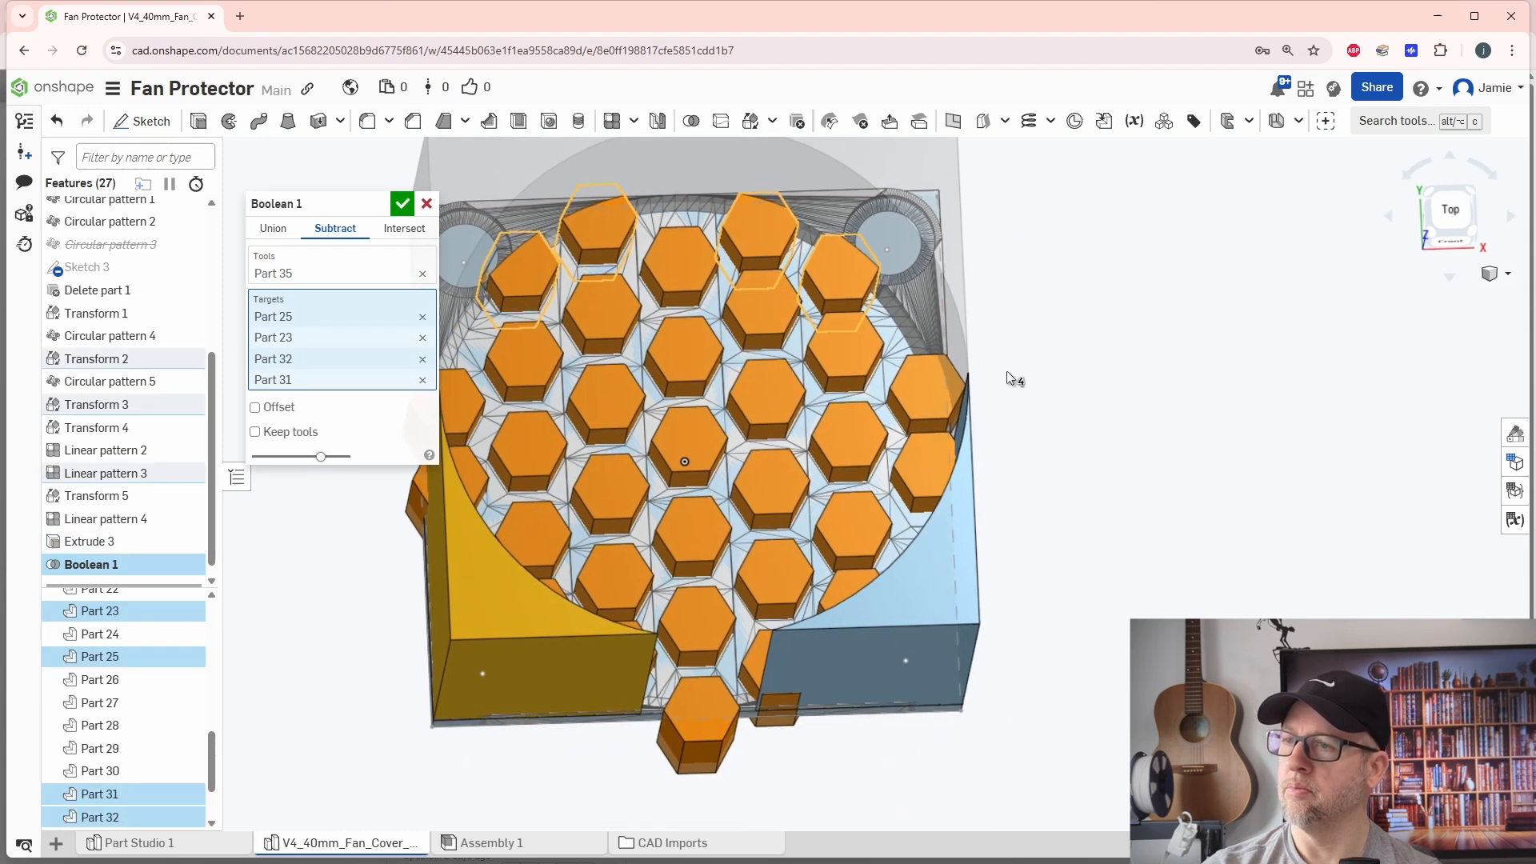
{"action": "left_click", "coordinate": [929, 389]}
{"action": "scroll", "coordinate": [1086, 371], "scroll_direction": "up", "scroll_amount": 3}
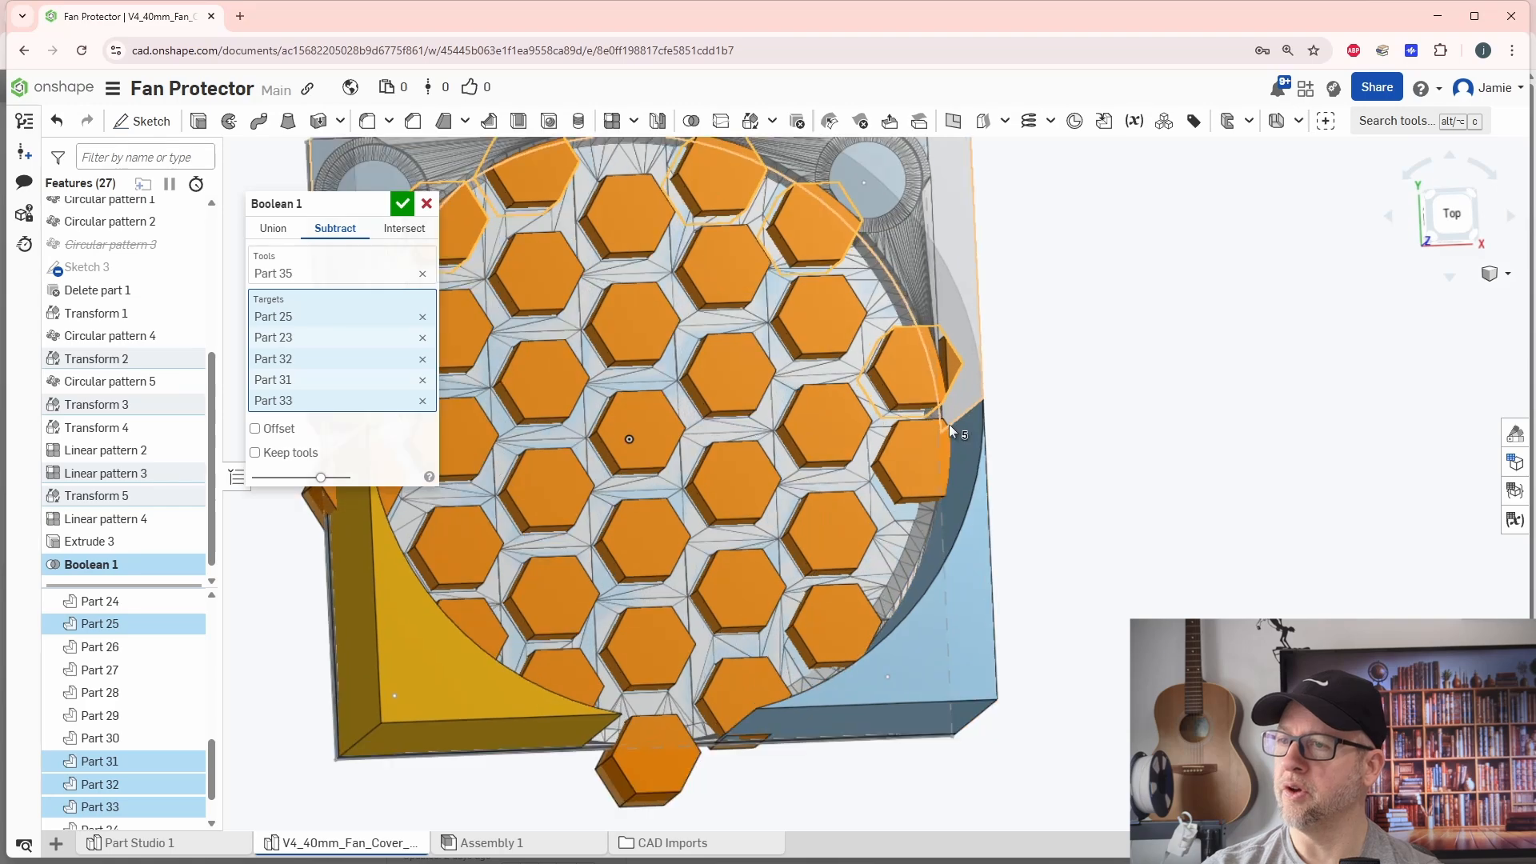
{"action": "scroll", "coordinate": [950, 425], "scroll_direction": "up", "scroll_amount": 4}
{"action": "middle_click_drag", "start_coordinate": [1129, 398], "coordinate": [1331, 380]}
{"action": "scroll", "coordinate": [1327, 381], "scroll_direction": "down", "scroll_amount": 3}
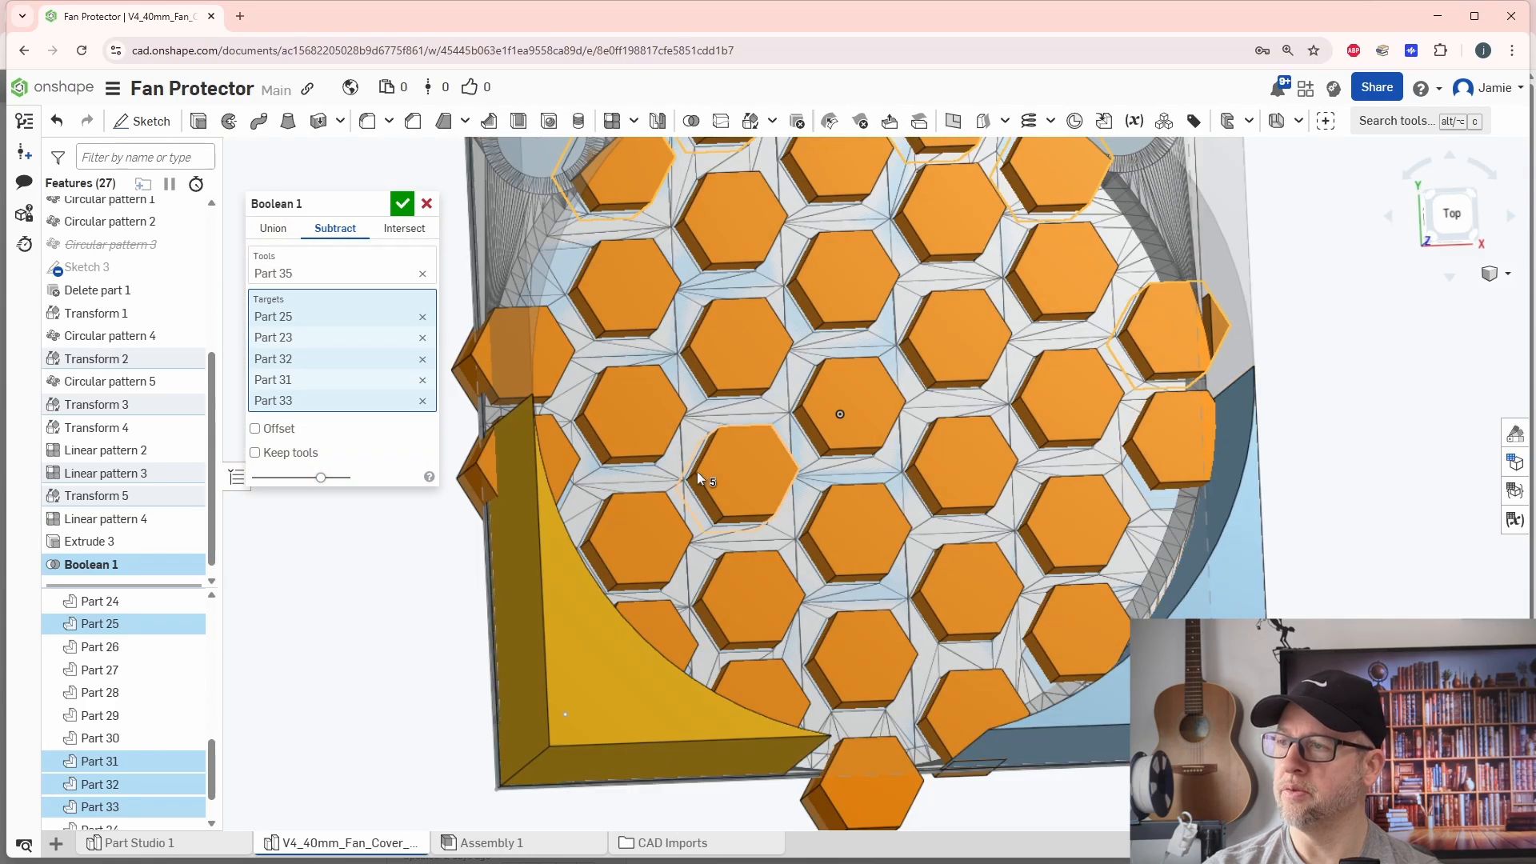
{"action": "left_click", "coordinate": [483, 350]}
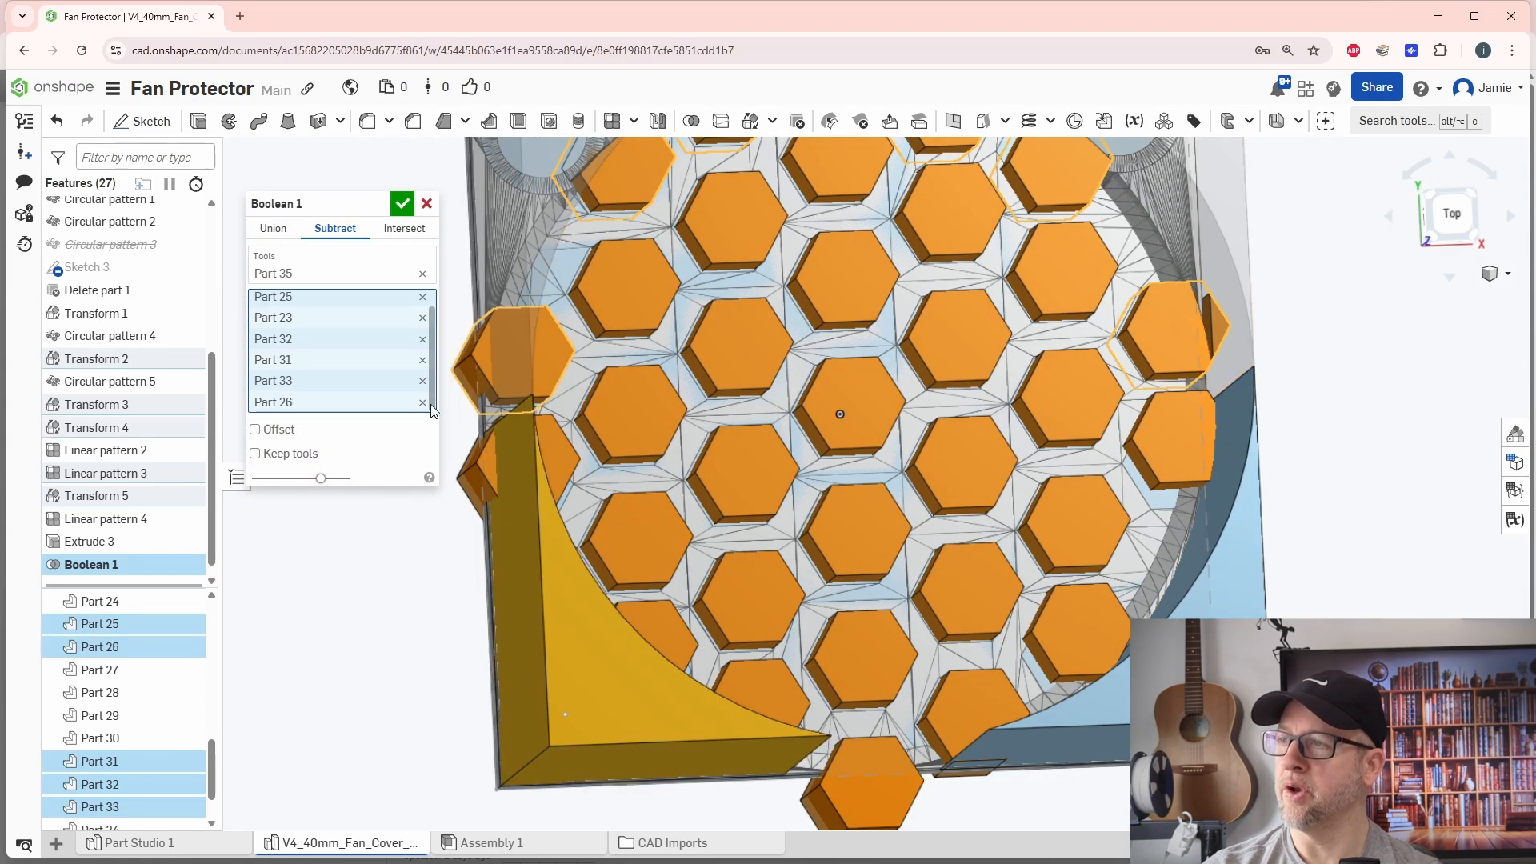
{"action": "right_click_drag", "start_coordinate": [673, 456], "coordinate": [672, 464]}
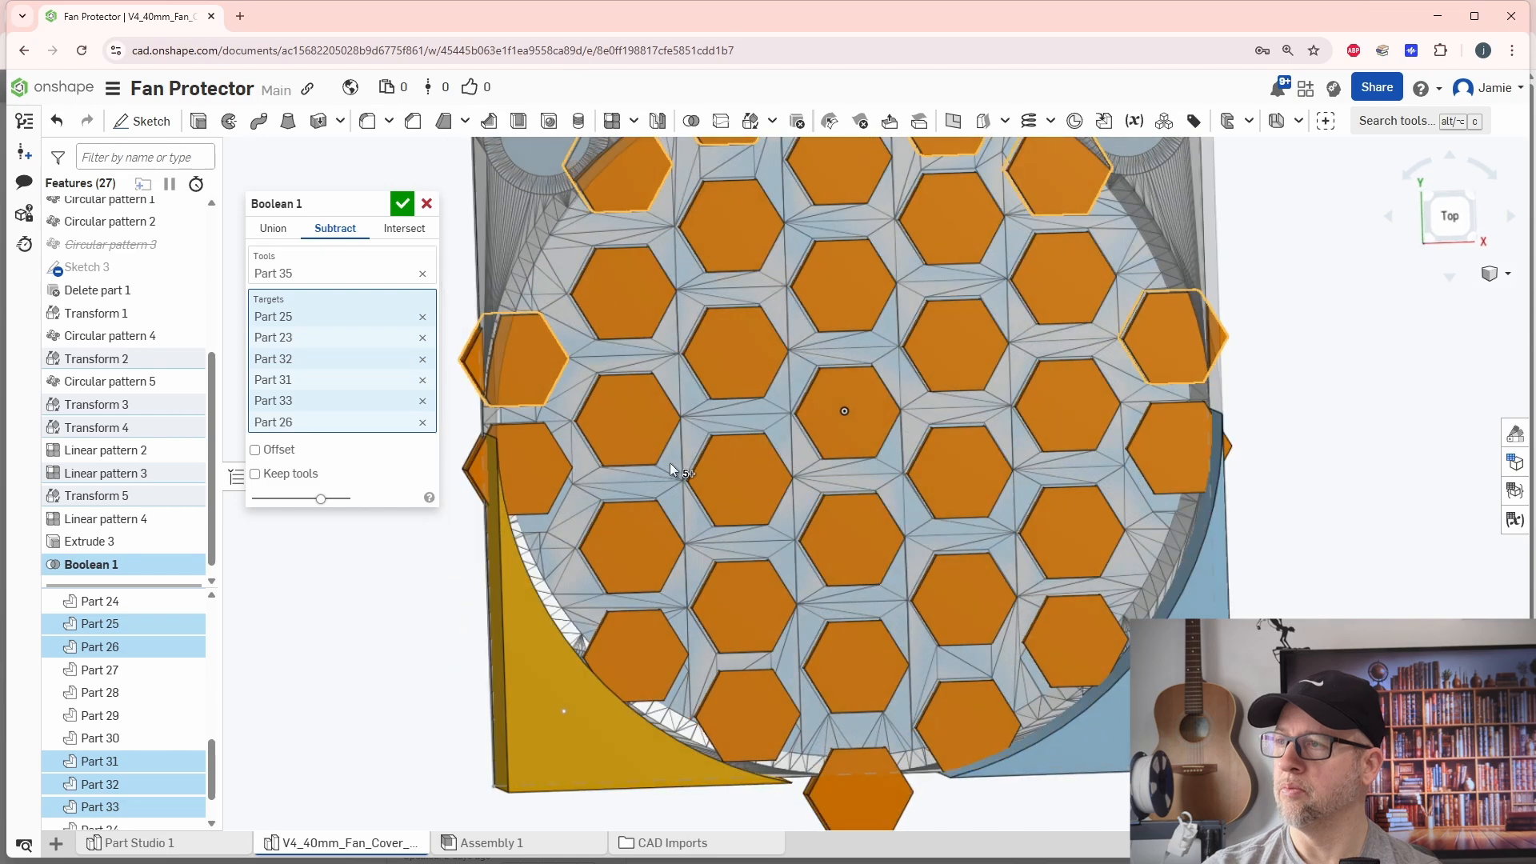
{"action": "left_click", "coordinate": [402, 206]}
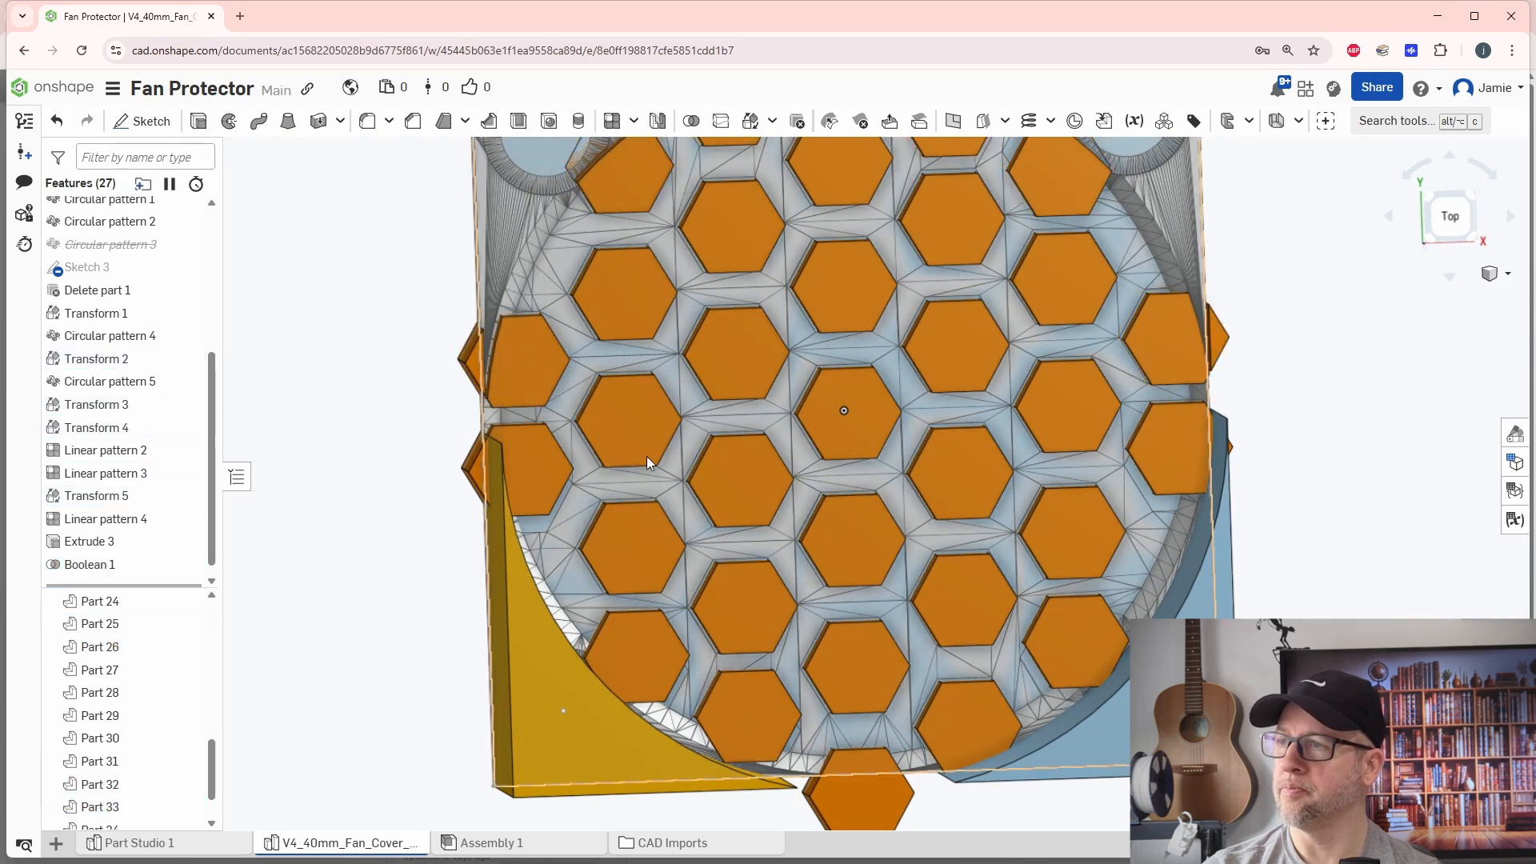
Step: Examine the trimmed prisms along the upper rim and the remaining overlaps with the two lower corner blocks from several angles
{"action": "right_click_drag", "start_coordinate": [768, 485], "coordinate": [776, 405]}
{"action": "scroll", "coordinate": [782, 402], "scroll_direction": "down", "scroll_amount": 3}
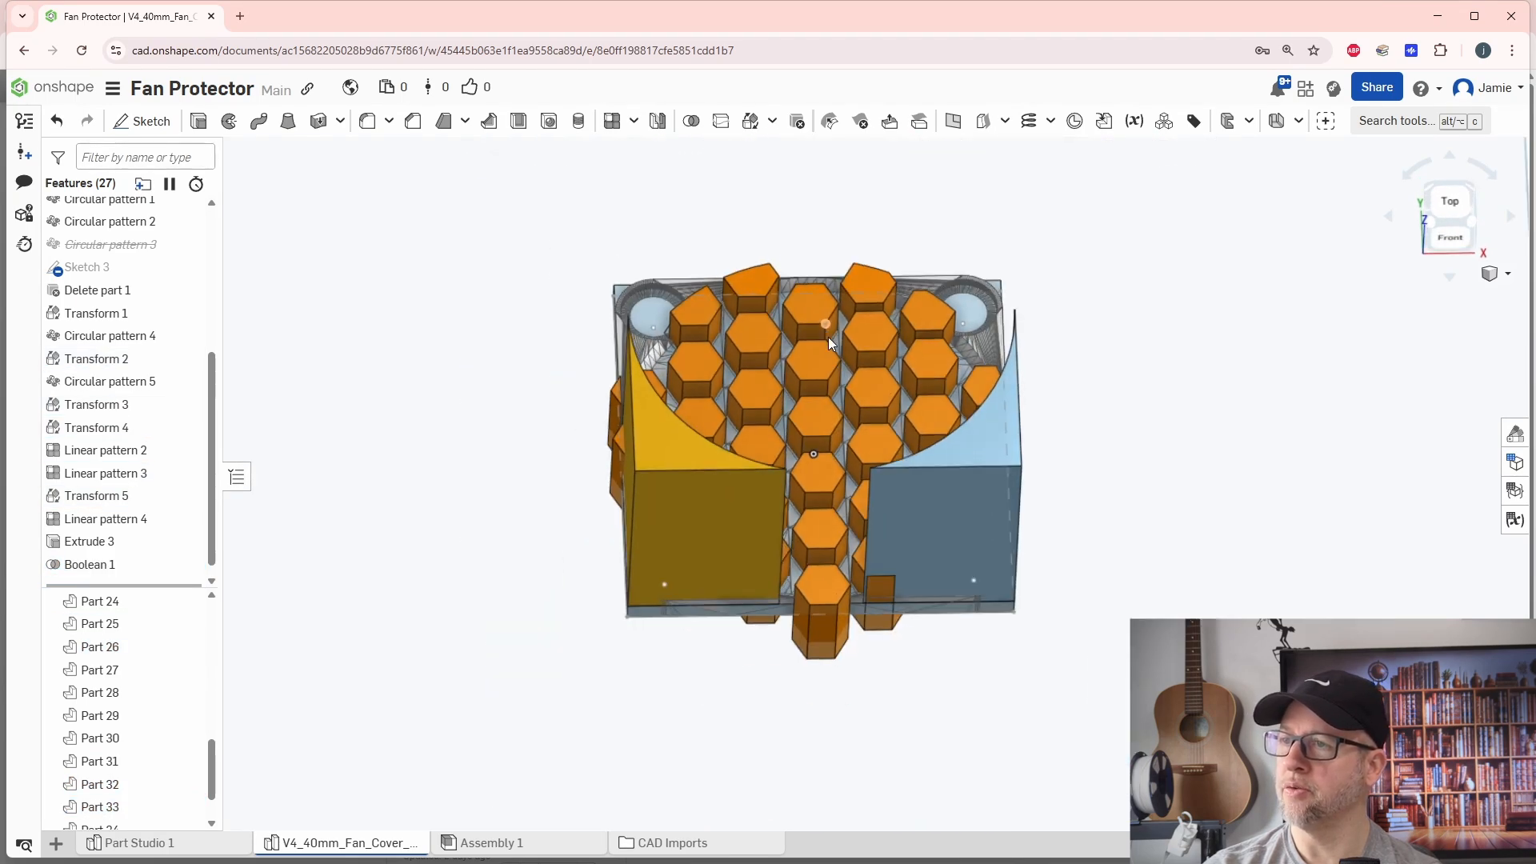
{"action": "right_click_drag", "start_coordinate": [828, 337], "coordinate": [819, 478]}
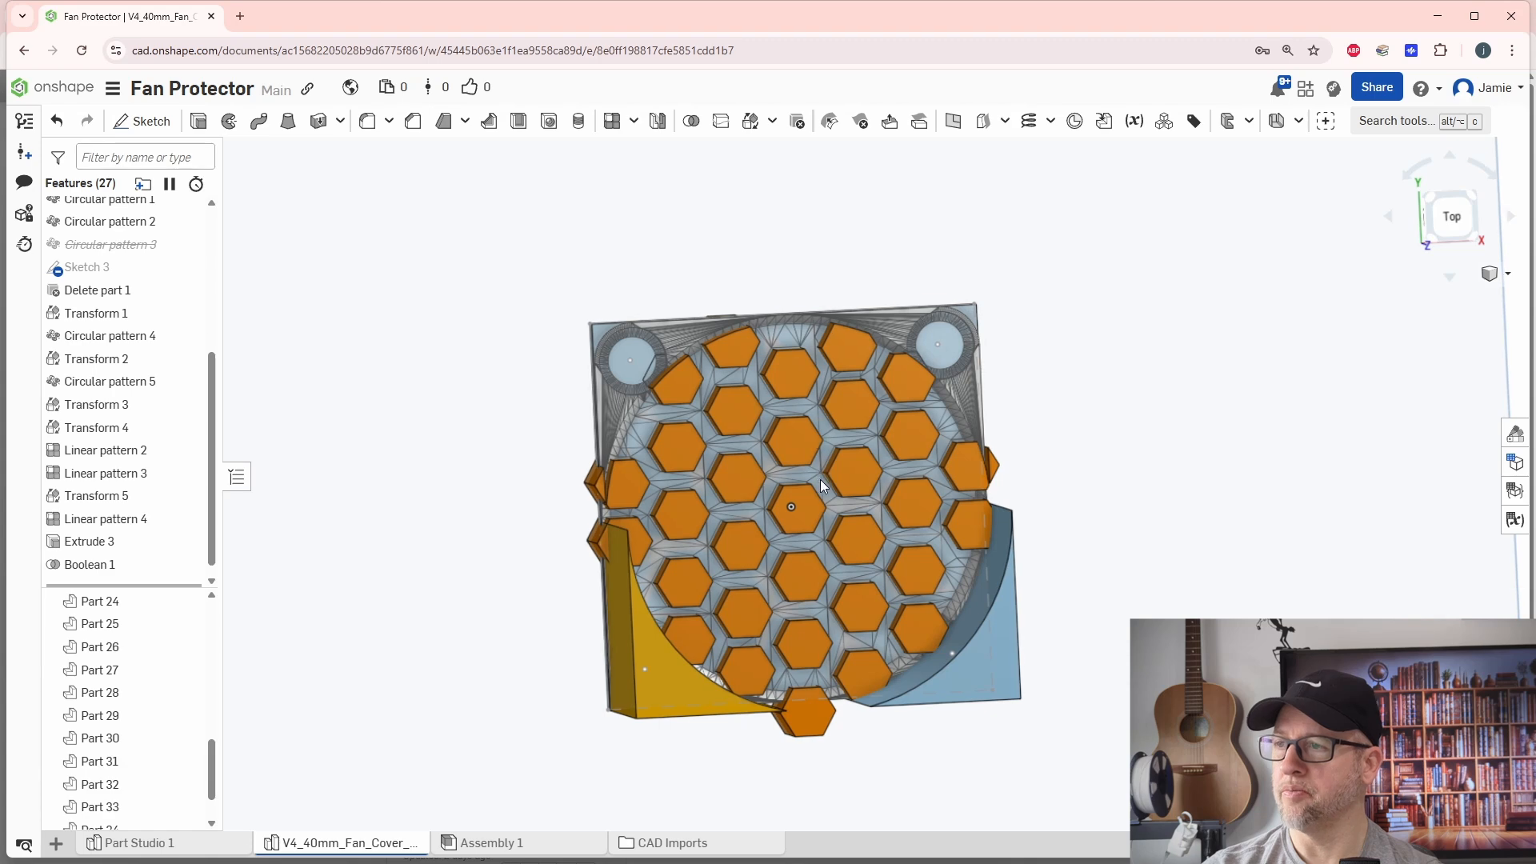
{"action": "middle_click_drag", "start_coordinate": [819, 478], "coordinate": [939, 414]}
{"action": "scroll", "coordinate": [761, 453], "scroll_direction": "up", "scroll_amount": 3}
{"action": "right_click_drag", "start_coordinate": [867, 458], "coordinate": [770, 412]}
{"action": "scroll", "coordinate": [637, 338], "scroll_direction": "up", "scroll_amount": 6}
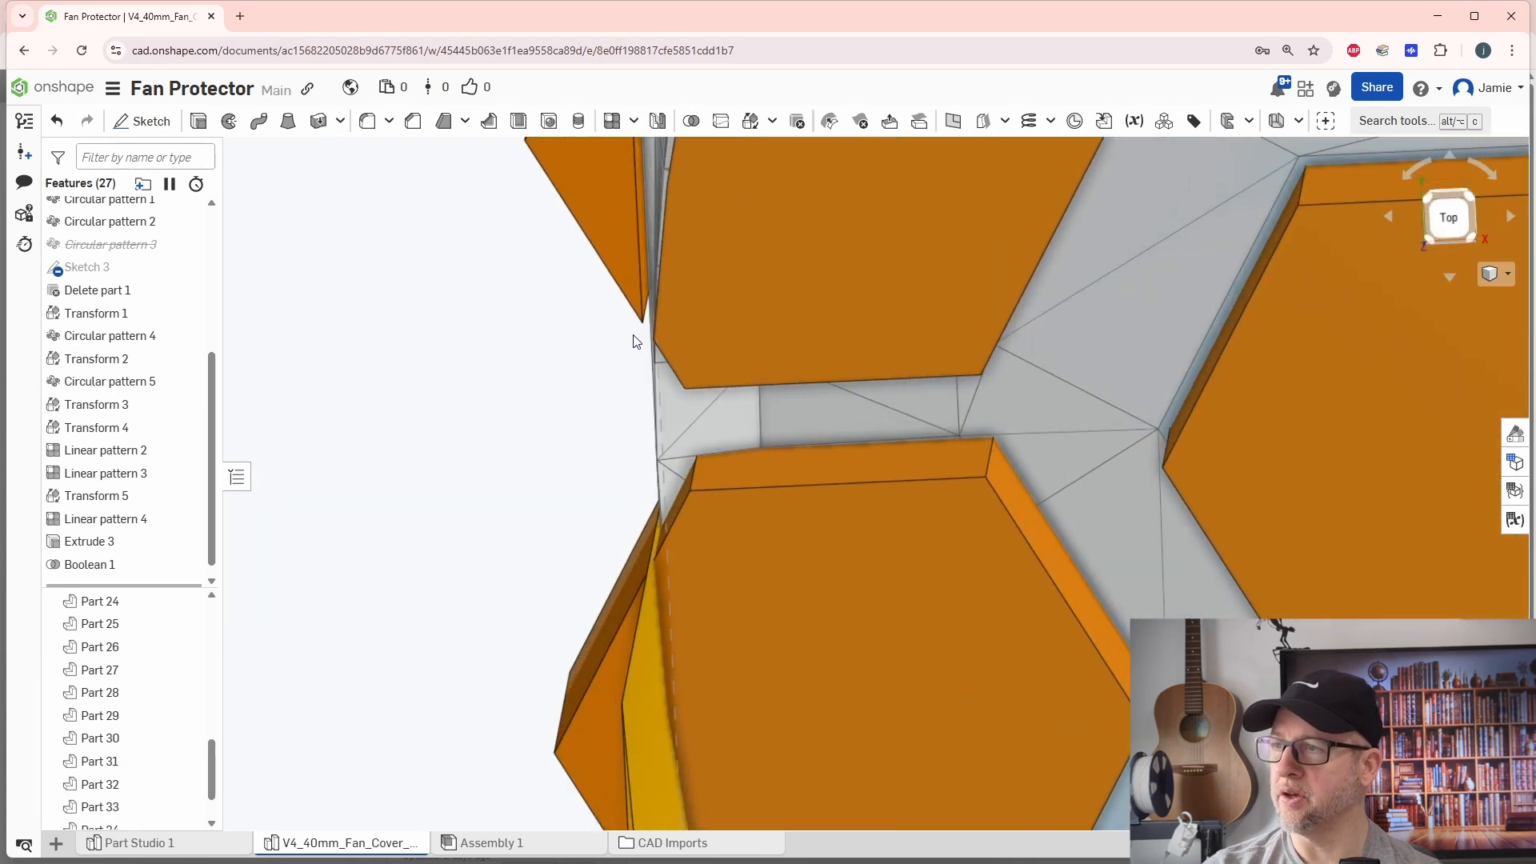
{"action": "scroll", "coordinate": [635, 339], "scroll_direction": "down", "scroll_amount": 7}
{"action": "middle_click_drag", "start_coordinate": [818, 422], "coordinate": [675, 421]}
{"action": "right_click_drag", "start_coordinate": [676, 421], "coordinate": [681, 428]}
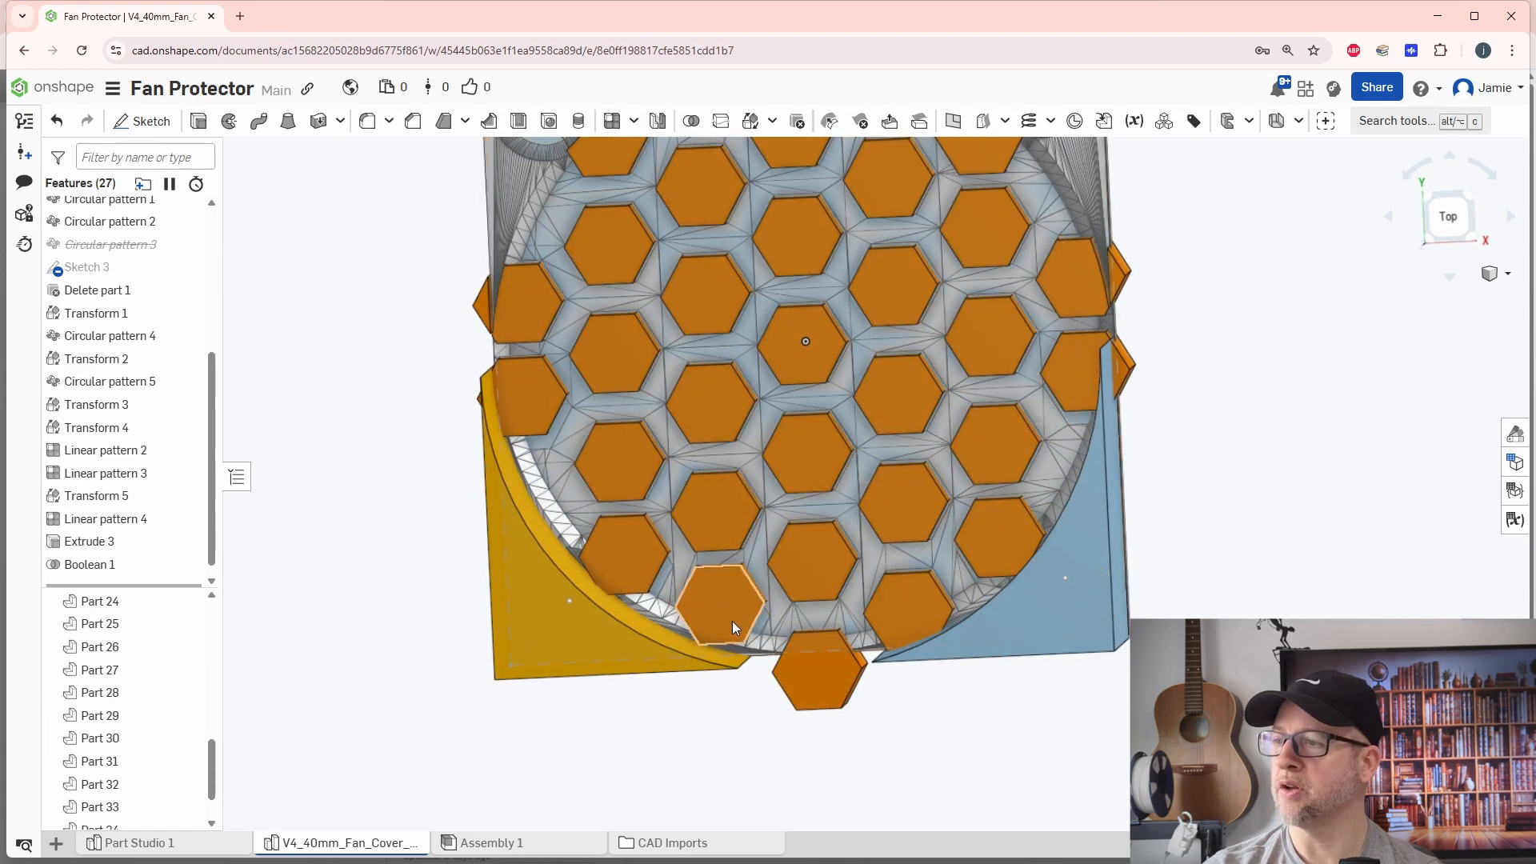
{"action": "right_click_drag", "start_coordinate": [688, 517], "coordinate": [691, 520]}
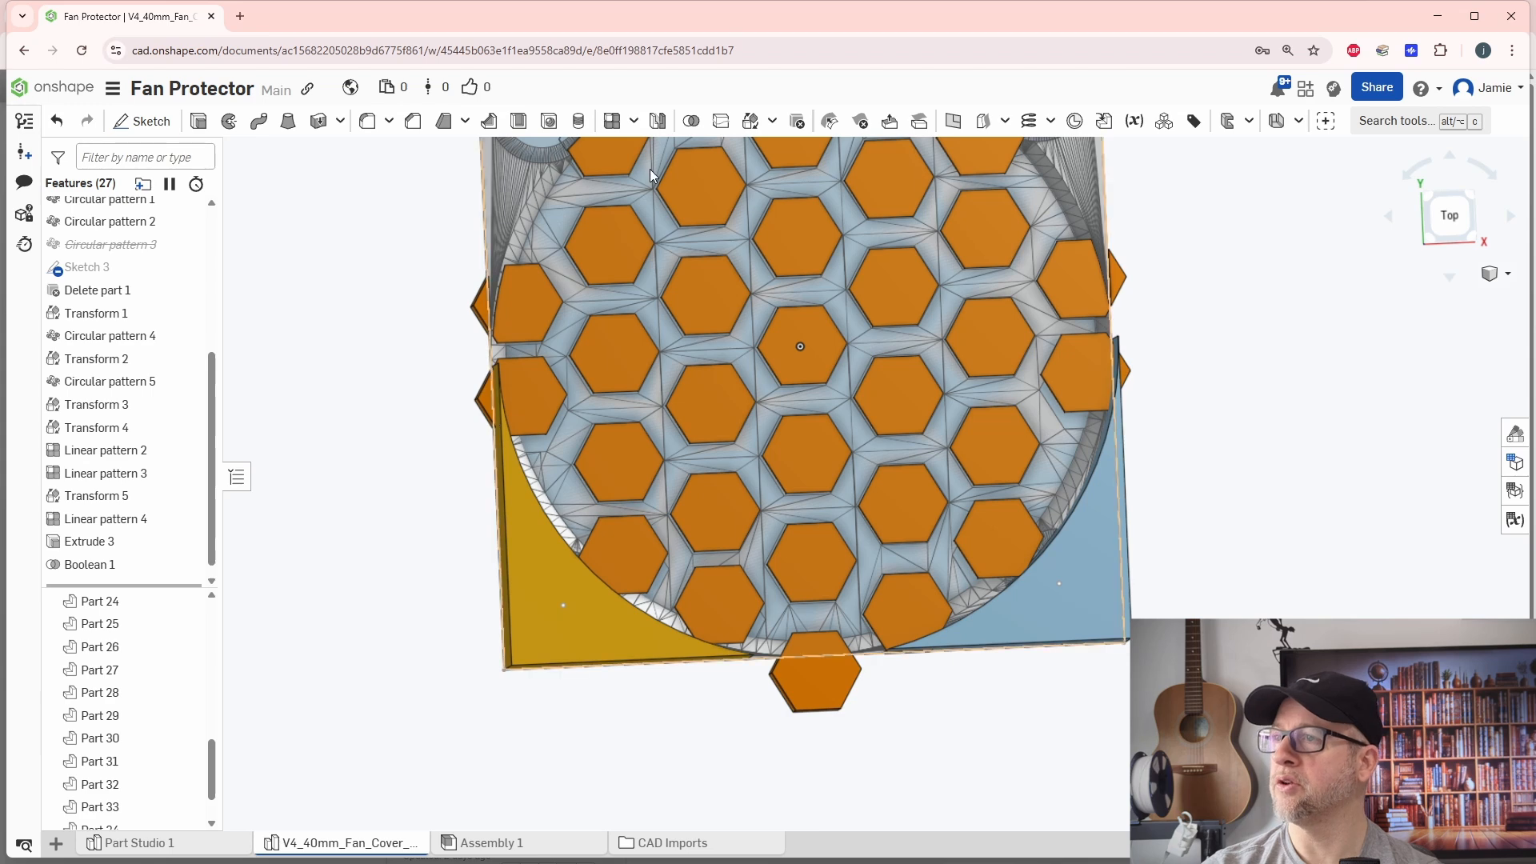
Step: Create a Boolean subtraction that cuts the three lower-left edge prisms with the extruded lower-left corner block
{"action": "left_click", "coordinate": [690, 121]}
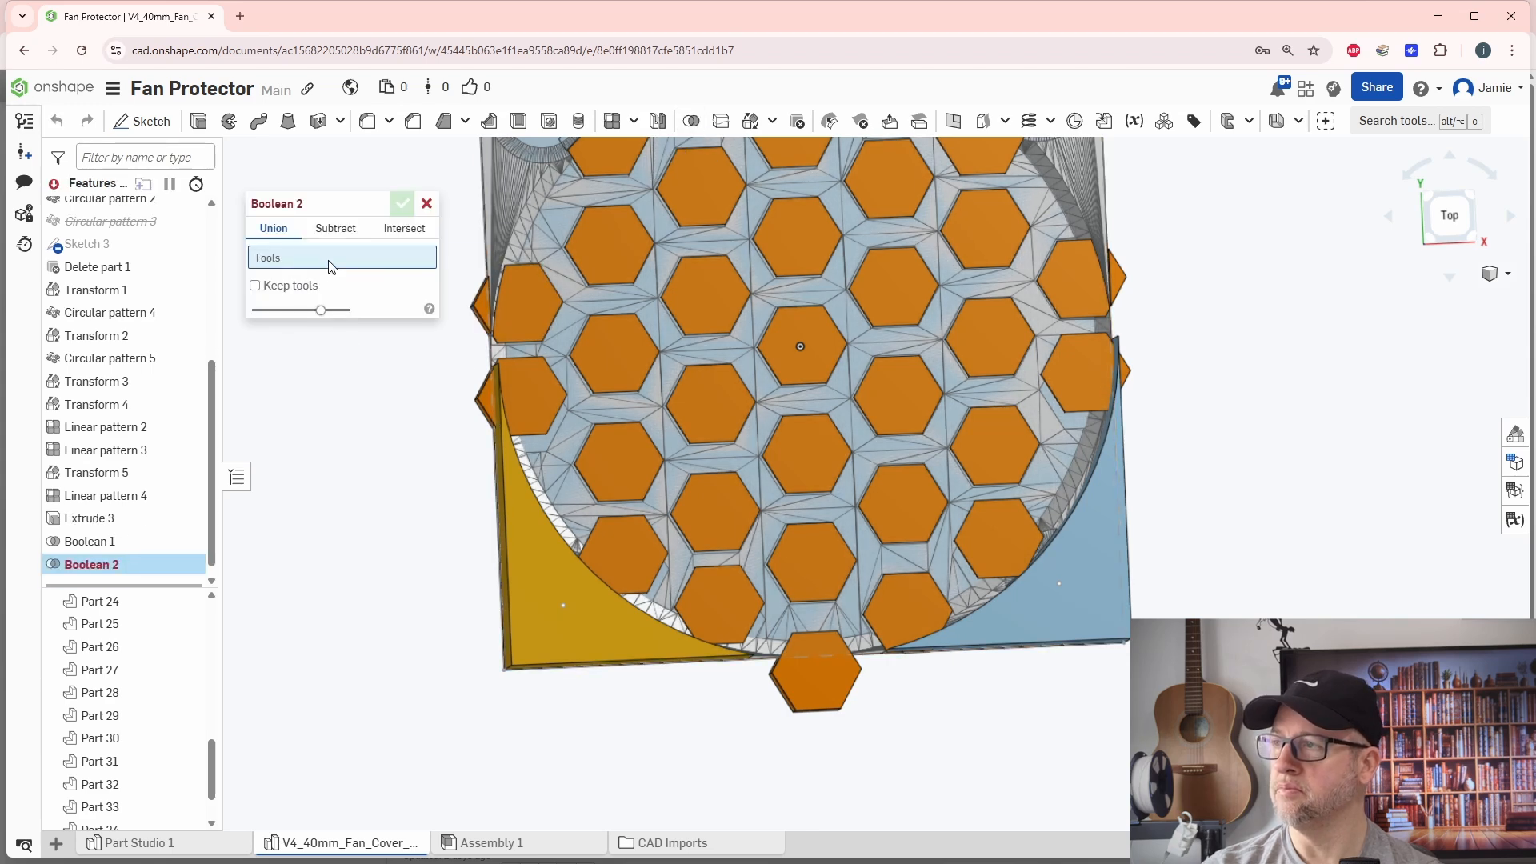
{"action": "left_click", "coordinate": [335, 229]}
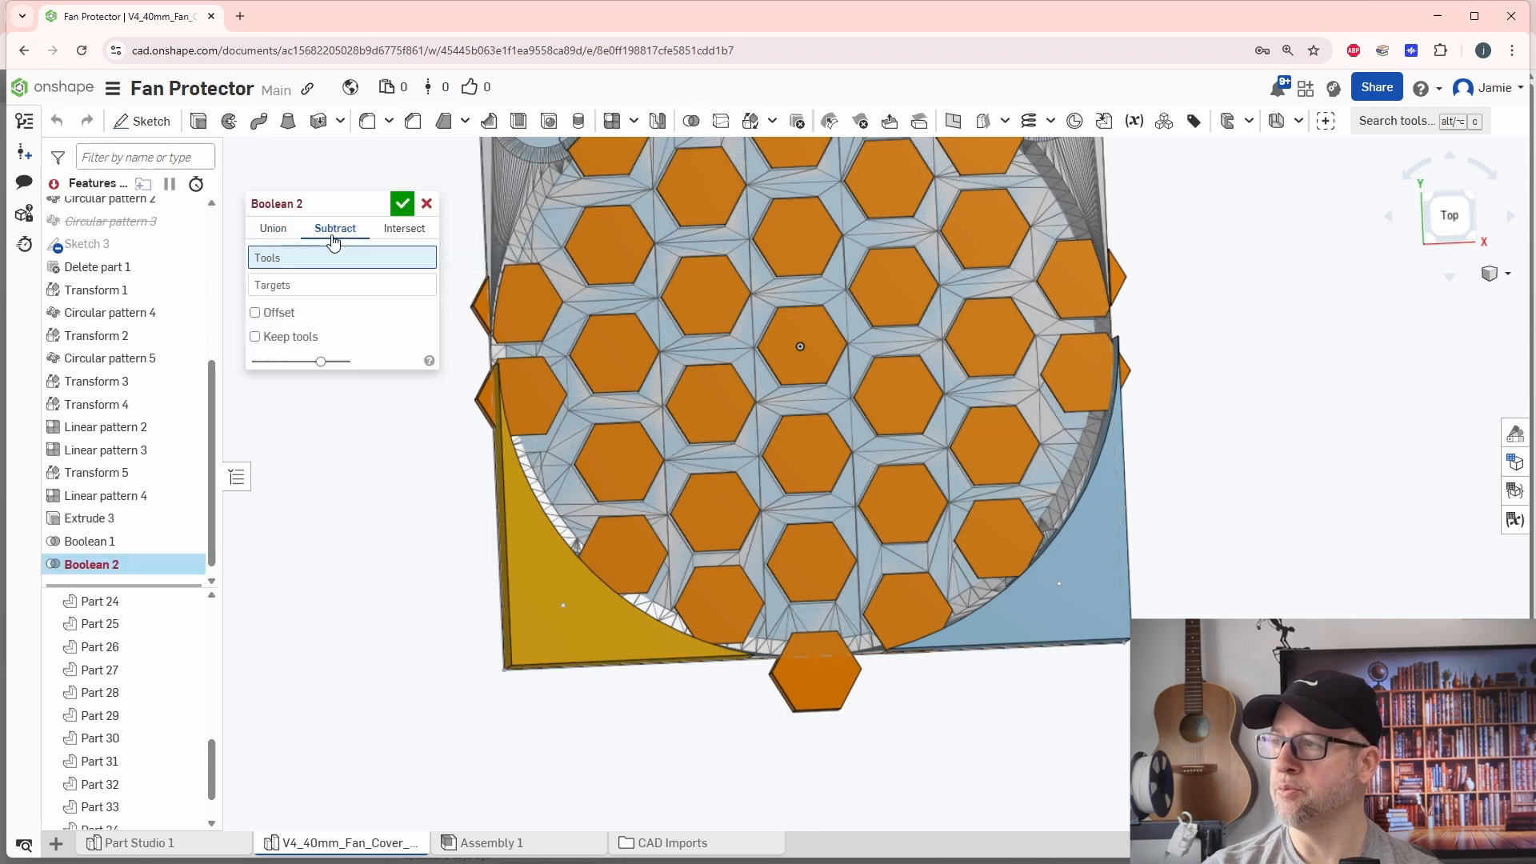
{"action": "left_click", "coordinate": [284, 289]}
{"action": "left_click", "coordinate": [632, 541]}
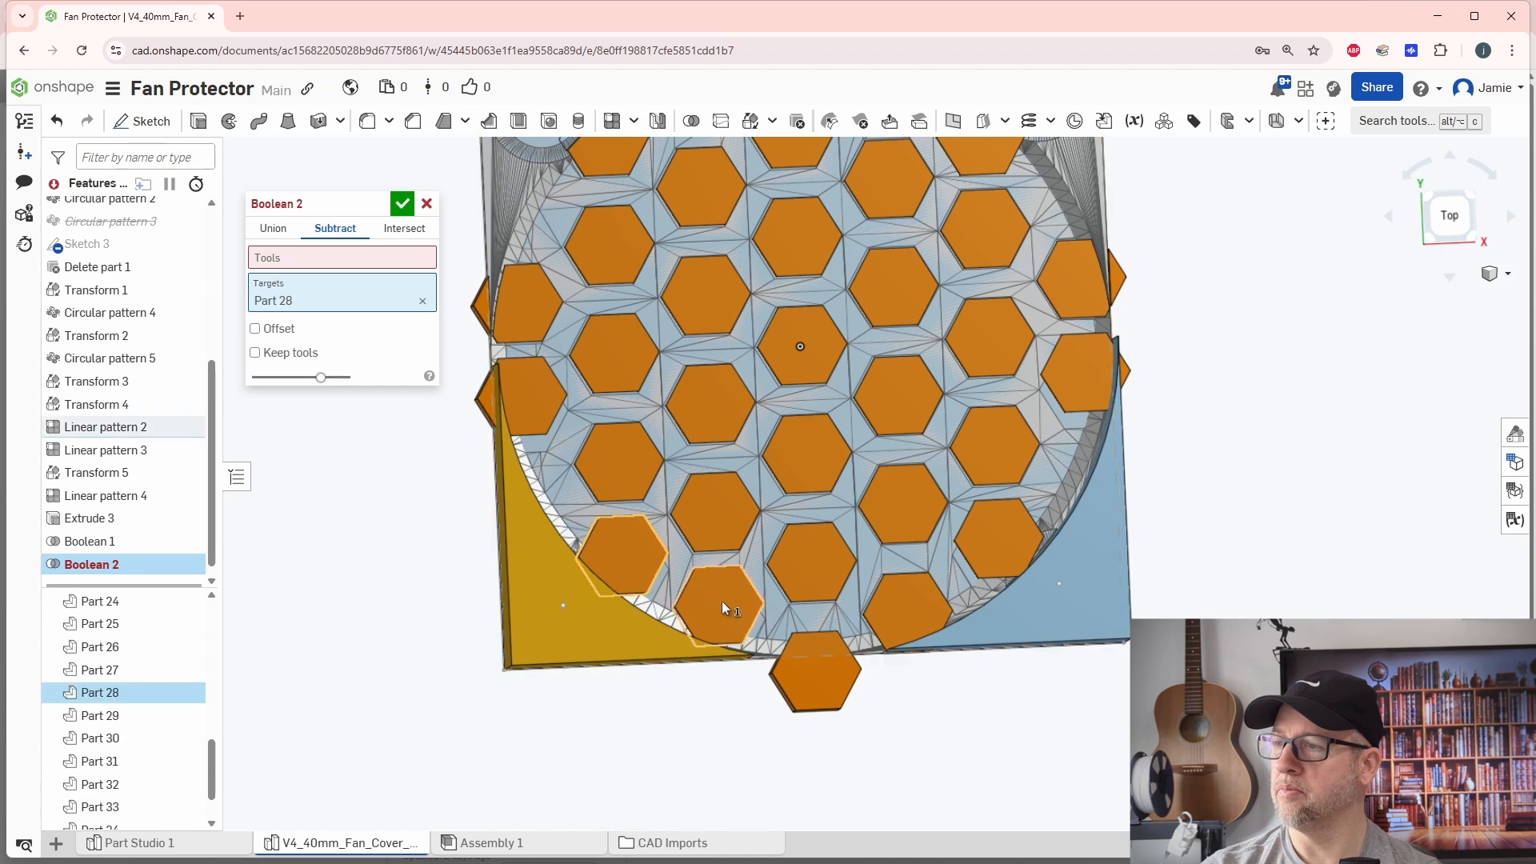
{"action": "left_click", "coordinate": [721, 602]}
{"action": "left_click", "coordinate": [546, 390]}
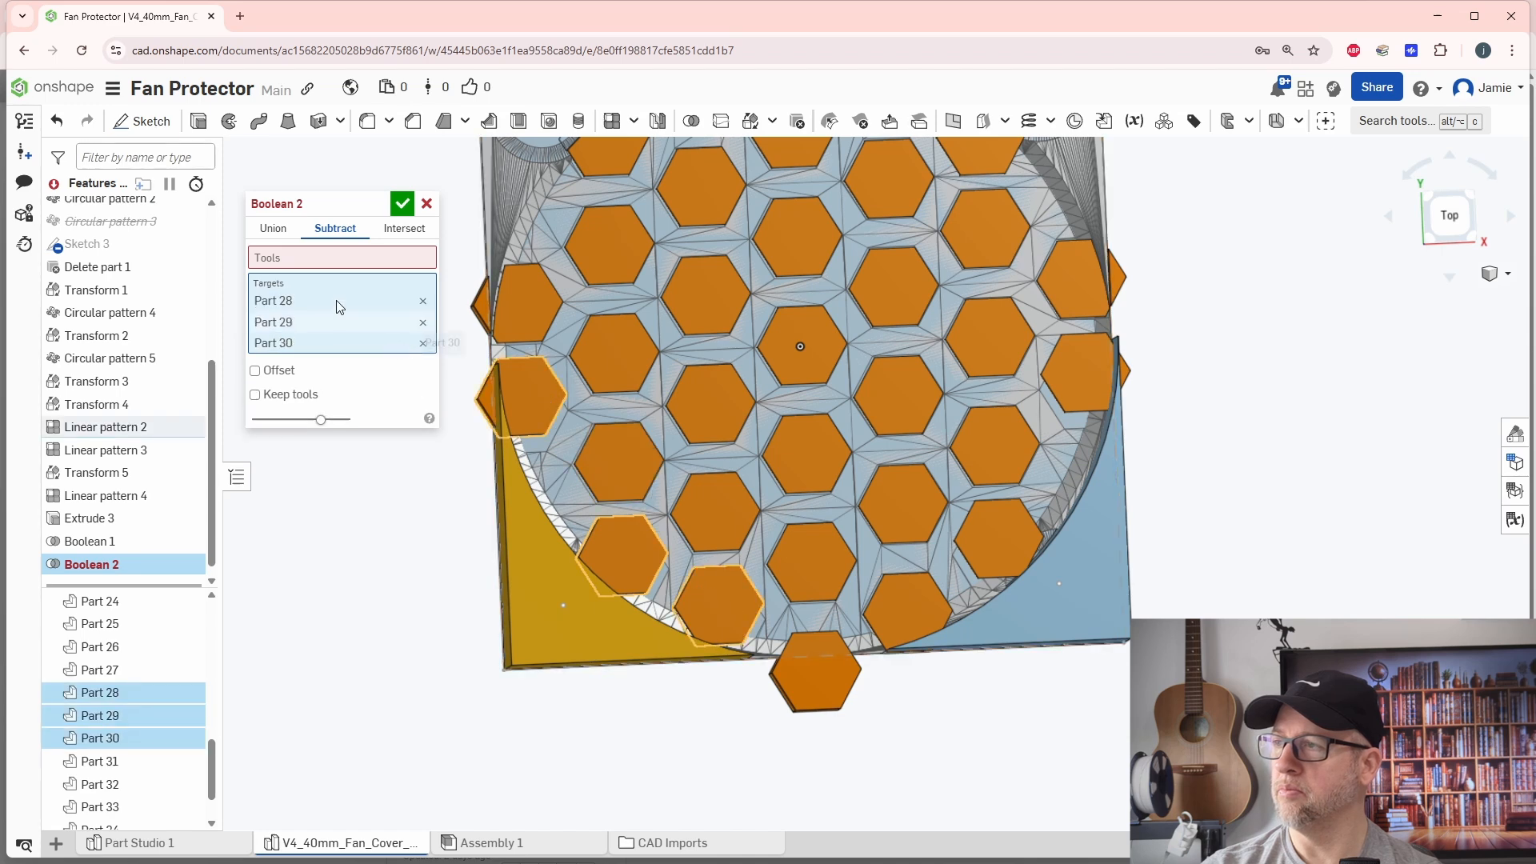
{"action": "left_click", "coordinate": [306, 258]}
{"action": "left_click", "coordinate": [546, 571]}
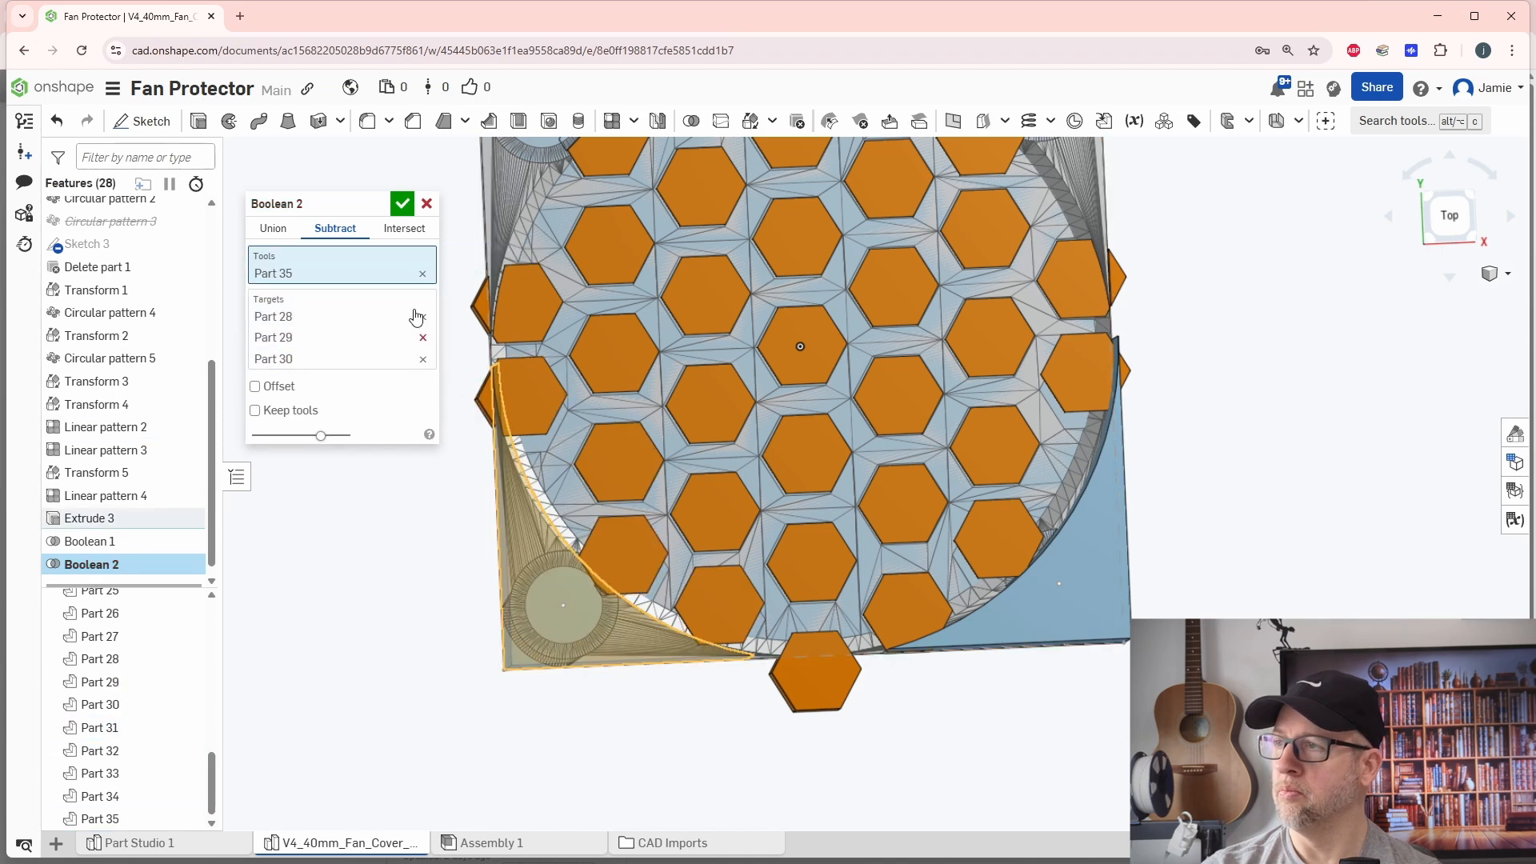
{"action": "left_click", "coordinate": [402, 206]}
Step: Create a Boolean subtraction that cuts the three lower-right edge prisms with the extruded lower-right corner block
{"action": "right_click_drag", "start_coordinate": [736, 560], "coordinate": [822, 609]}
{"action": "key", "text": "shift+5"}
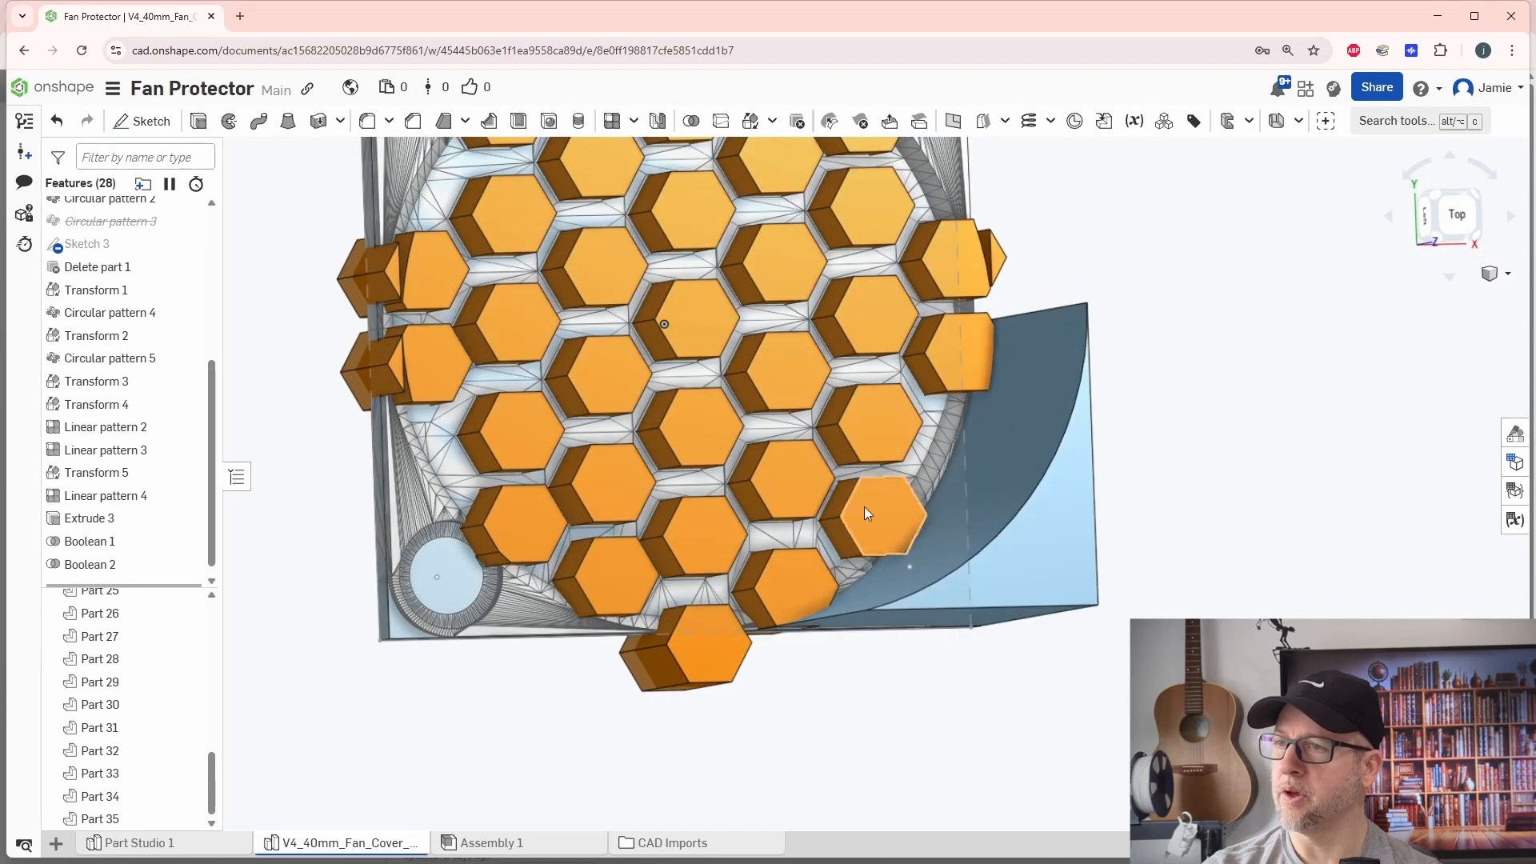
{"action": "left_click", "coordinate": [691, 122]}
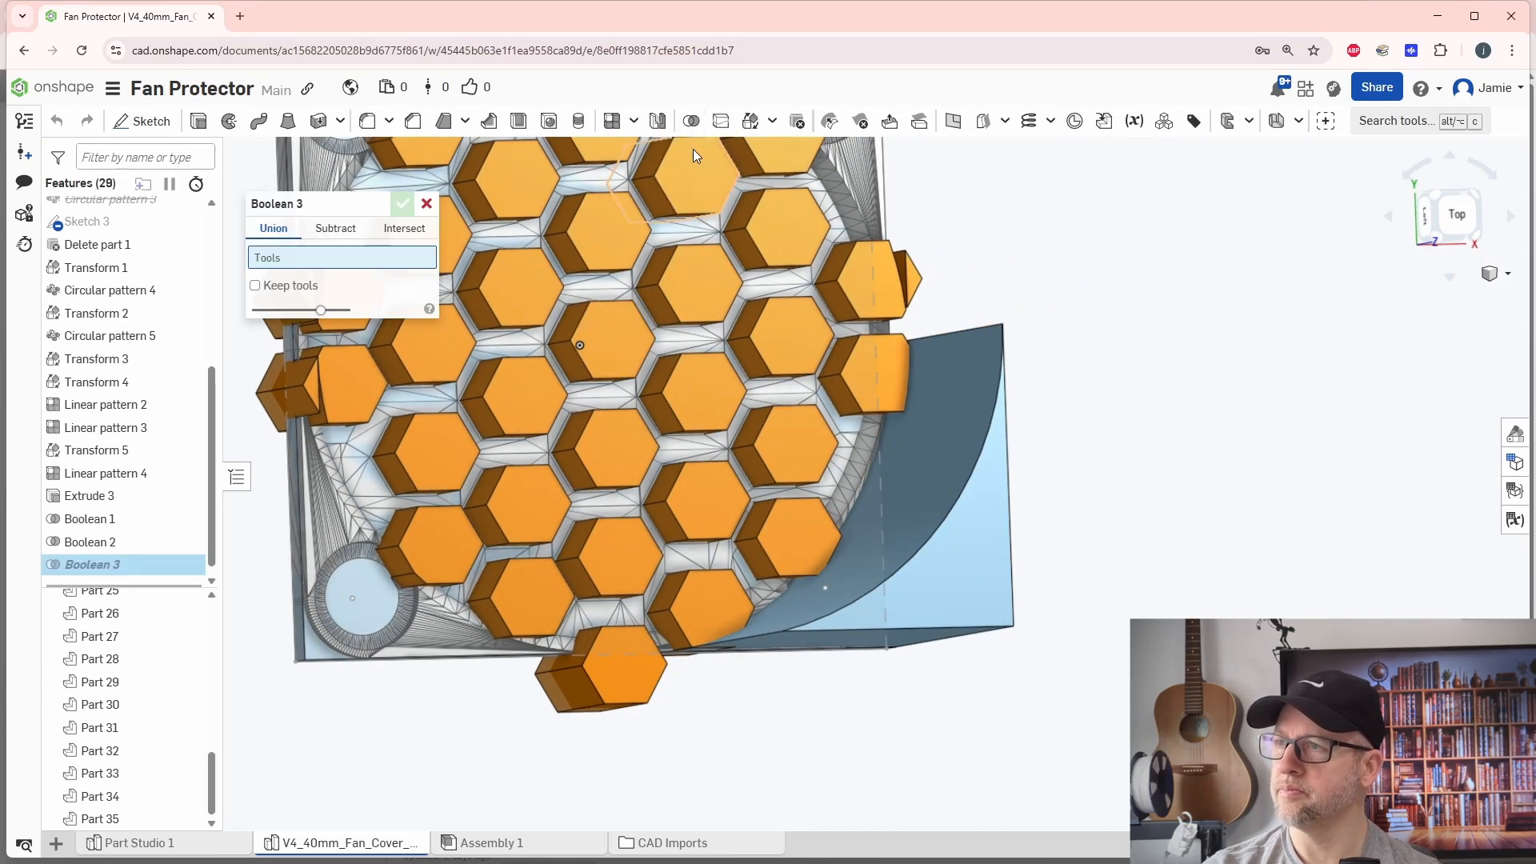
{"action": "left_click", "coordinate": [344, 234]}
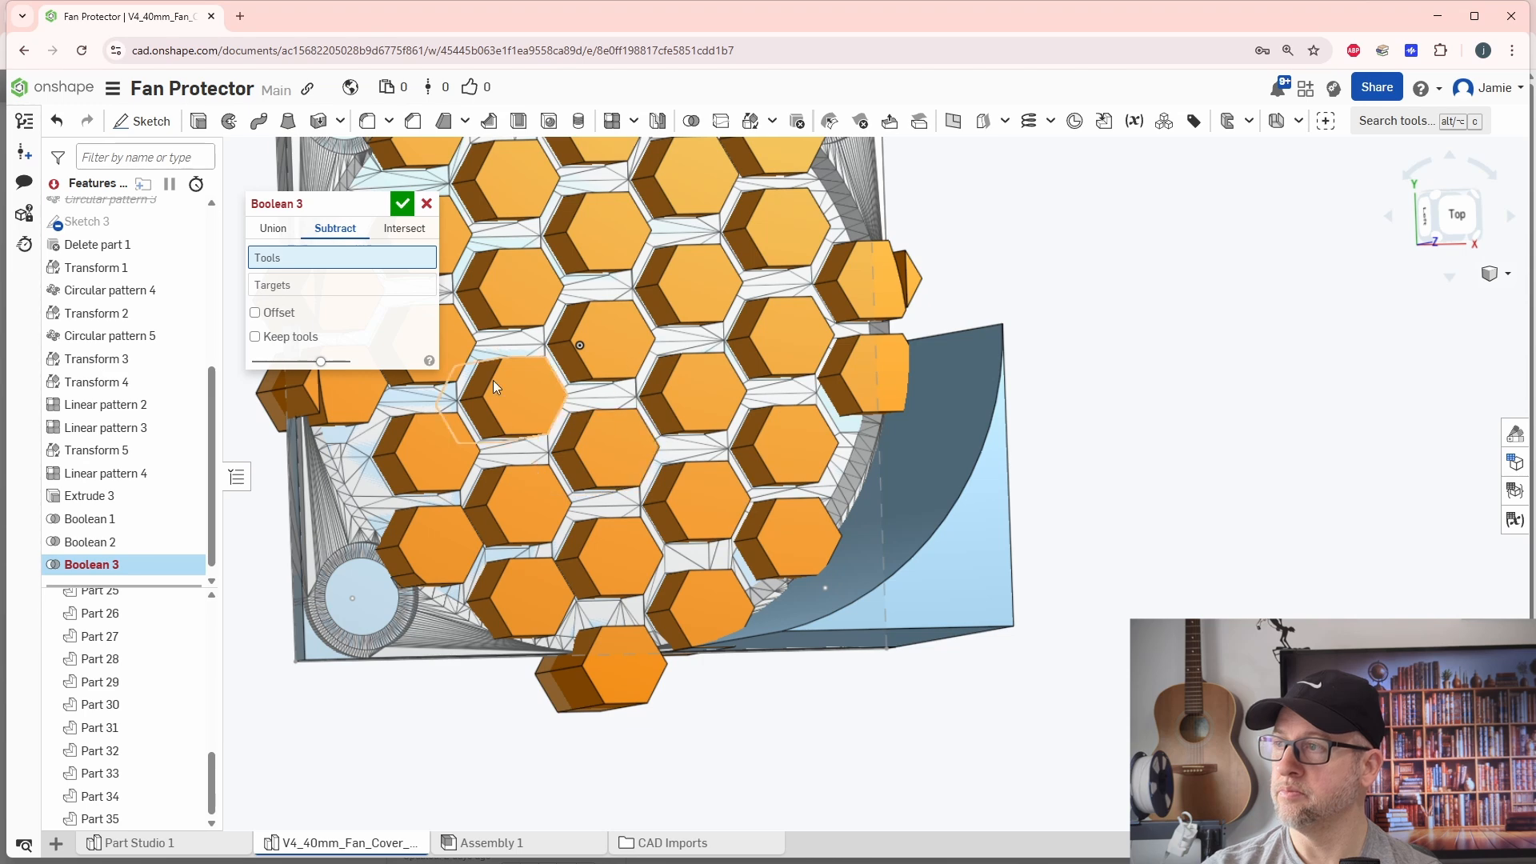
{"action": "left_click", "coordinate": [344, 287]}
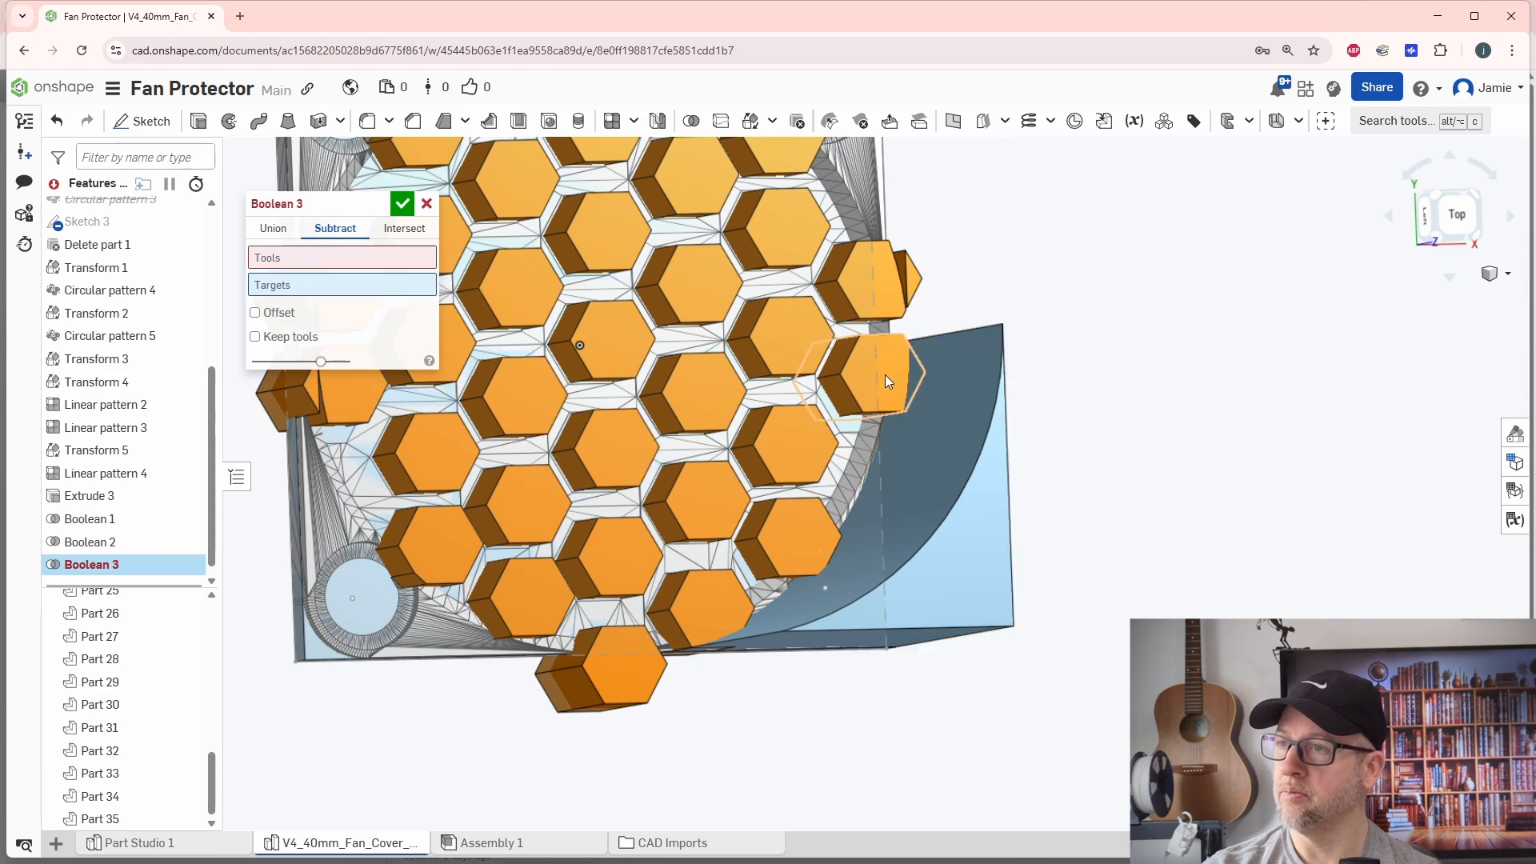
{"action": "left_click", "coordinate": [828, 531]}
{"action": "left_click", "coordinate": [786, 569]}
{"action": "left_click", "coordinate": [726, 607]}
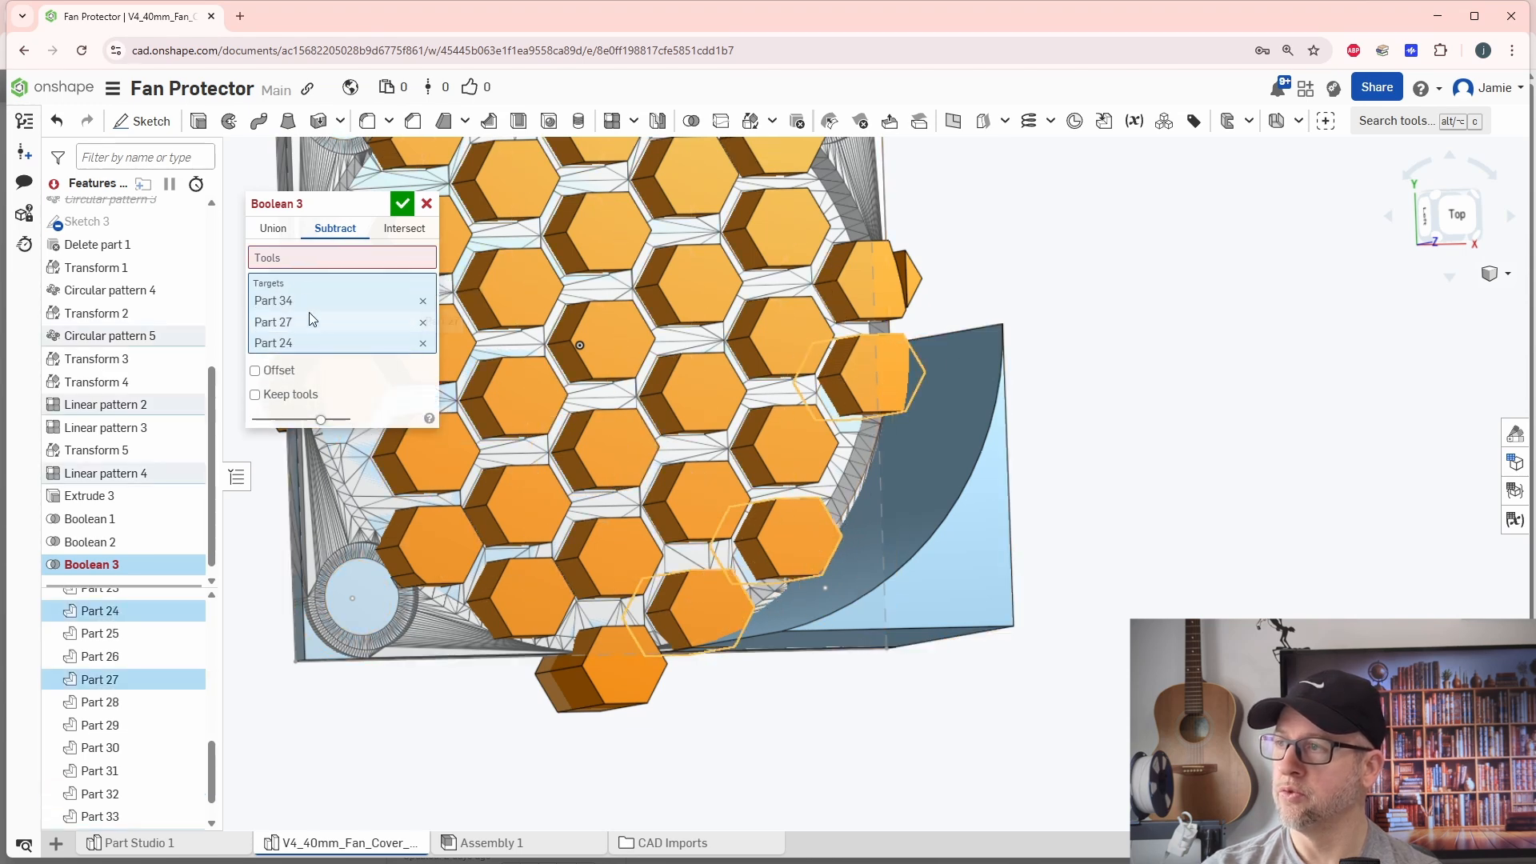
{"action": "left_click", "coordinate": [291, 257]}
{"action": "left_click", "coordinate": [950, 591]}
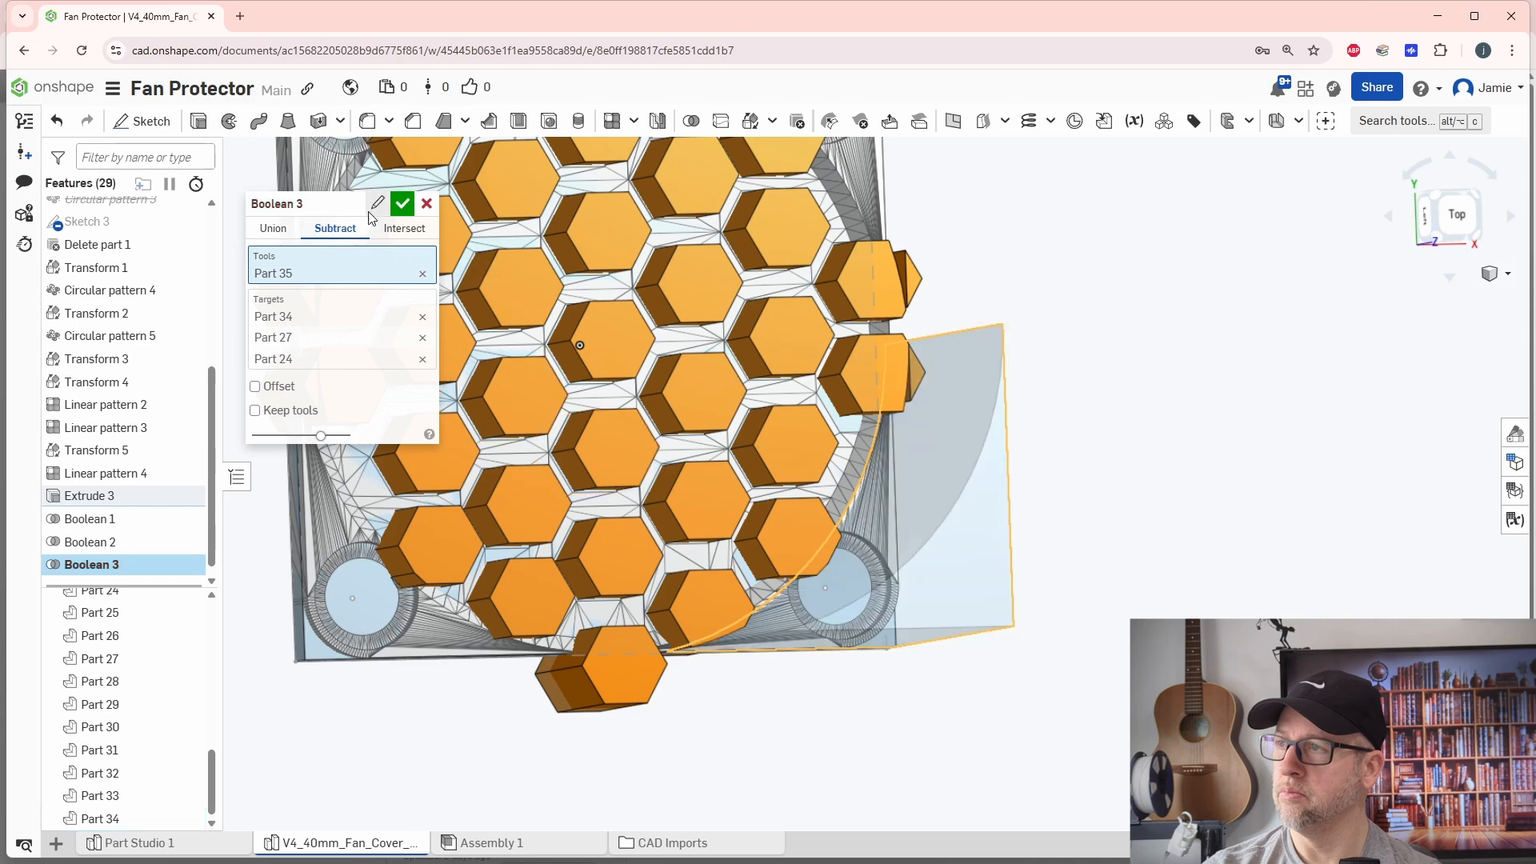
{"action": "left_click", "coordinate": [406, 209]}
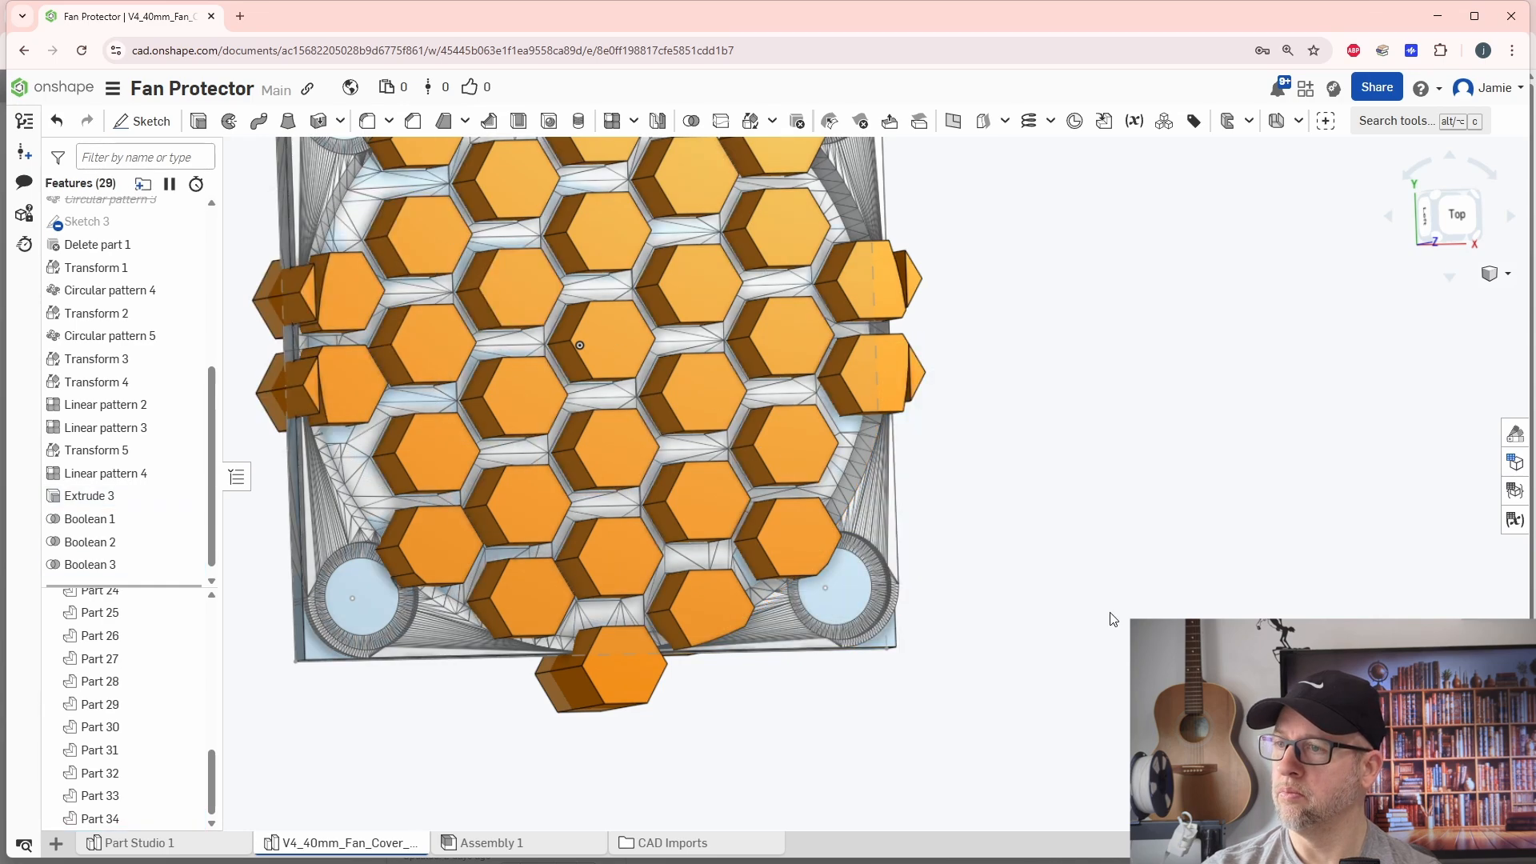
Step: Examine how the trimmed prisms meet the circular rim near the lower-right screw hole and along the upper edge
{"action": "right_click_drag", "start_coordinate": [1110, 617], "coordinate": [1038, 536]}
{"action": "middle_click_drag", "start_coordinate": [1038, 536], "coordinate": [1082, 590]}
{"action": "scroll", "coordinate": [875, 669], "scroll_direction": "up", "scroll_amount": 5}
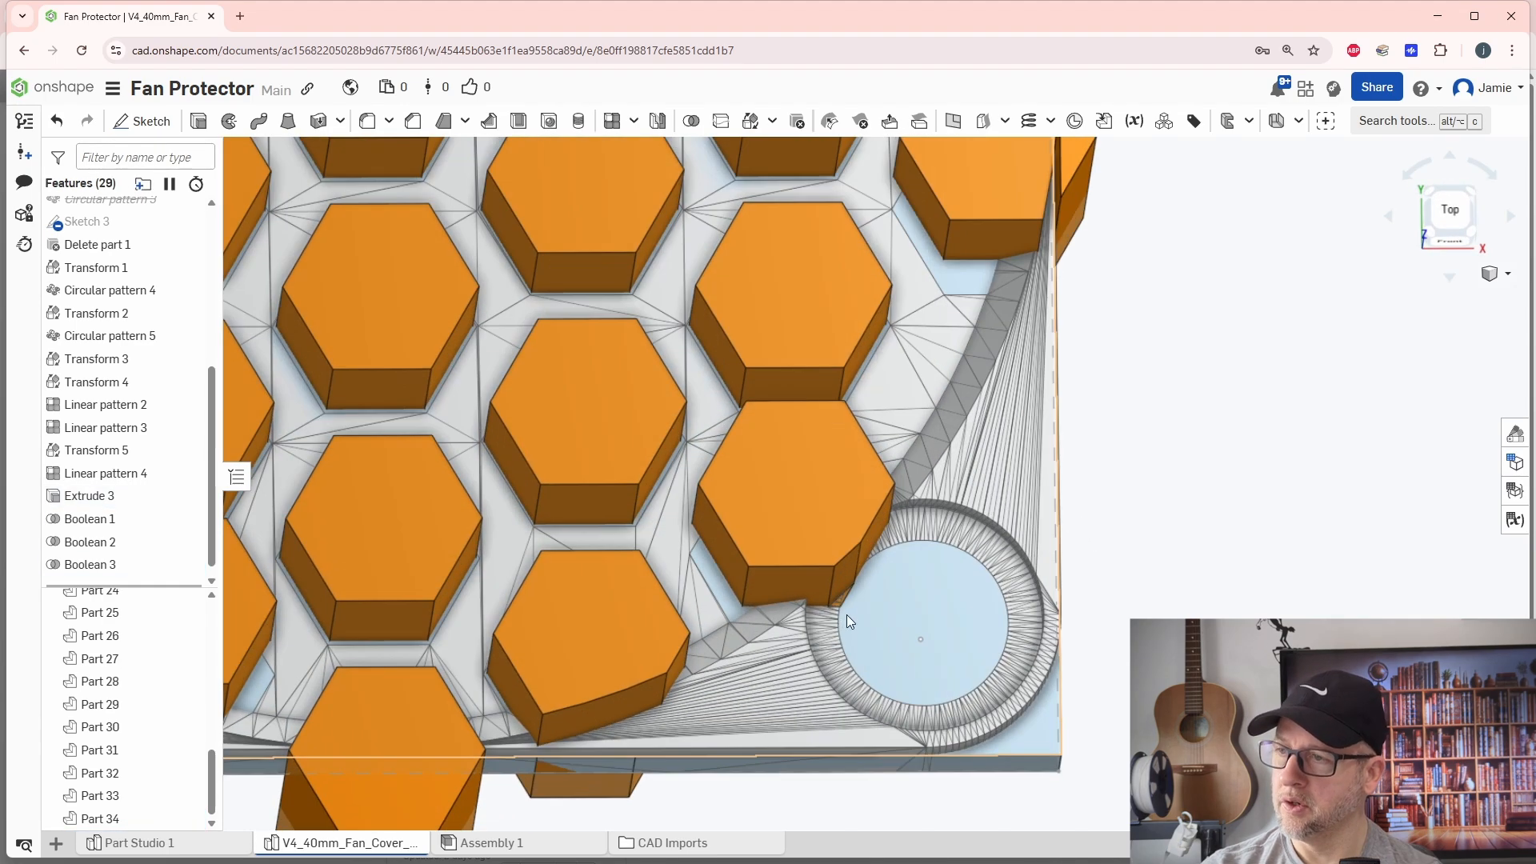
{"action": "scroll", "coordinate": [833, 554], "scroll_direction": "down", "scroll_amount": 3}
{"action": "scroll", "coordinate": [867, 631], "scroll_direction": "down", "scroll_amount": 1}
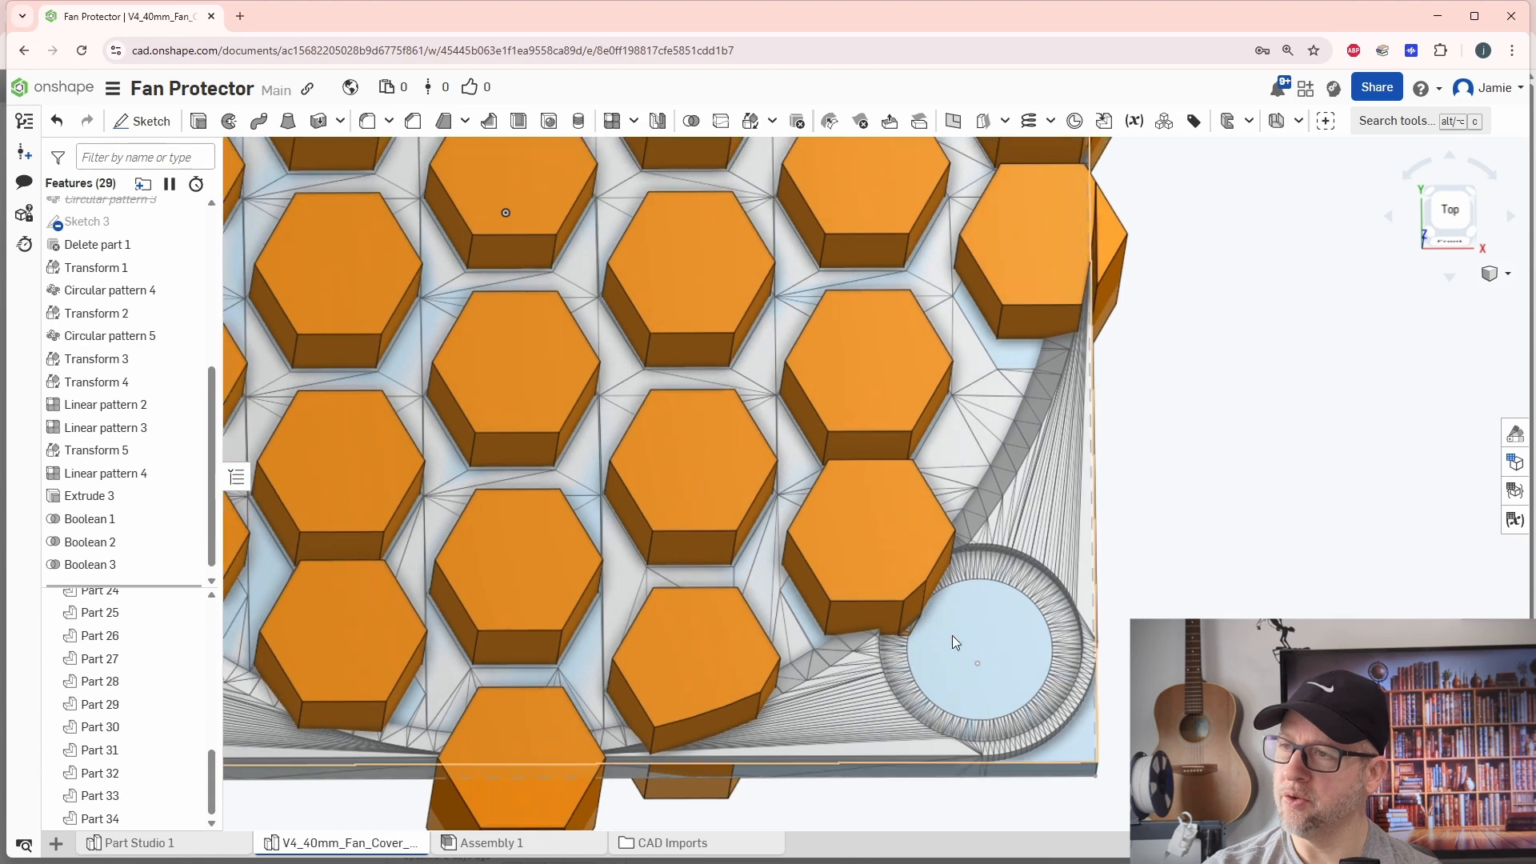
{"action": "scroll", "coordinate": [918, 616], "scroll_direction": "down", "scroll_amount": 4}
{"action": "scroll", "coordinate": [502, 328], "scroll_direction": "up", "scroll_amount": 3}
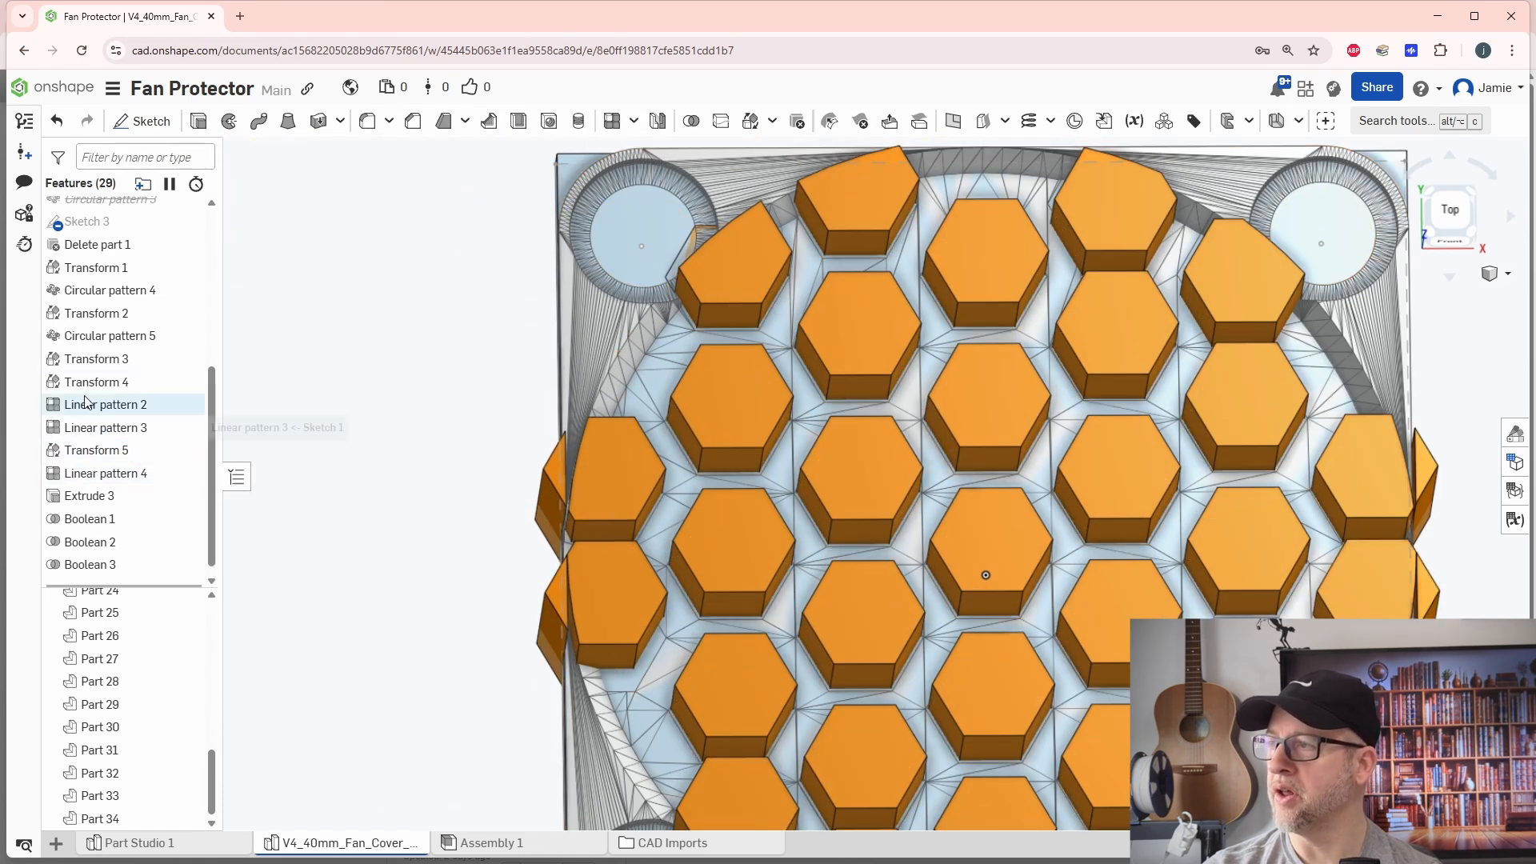
Step: Reopen Sketch 3 for editing and set the circle's diameter to 39 mm
{"action": "left_click", "coordinate": [111, 501]}
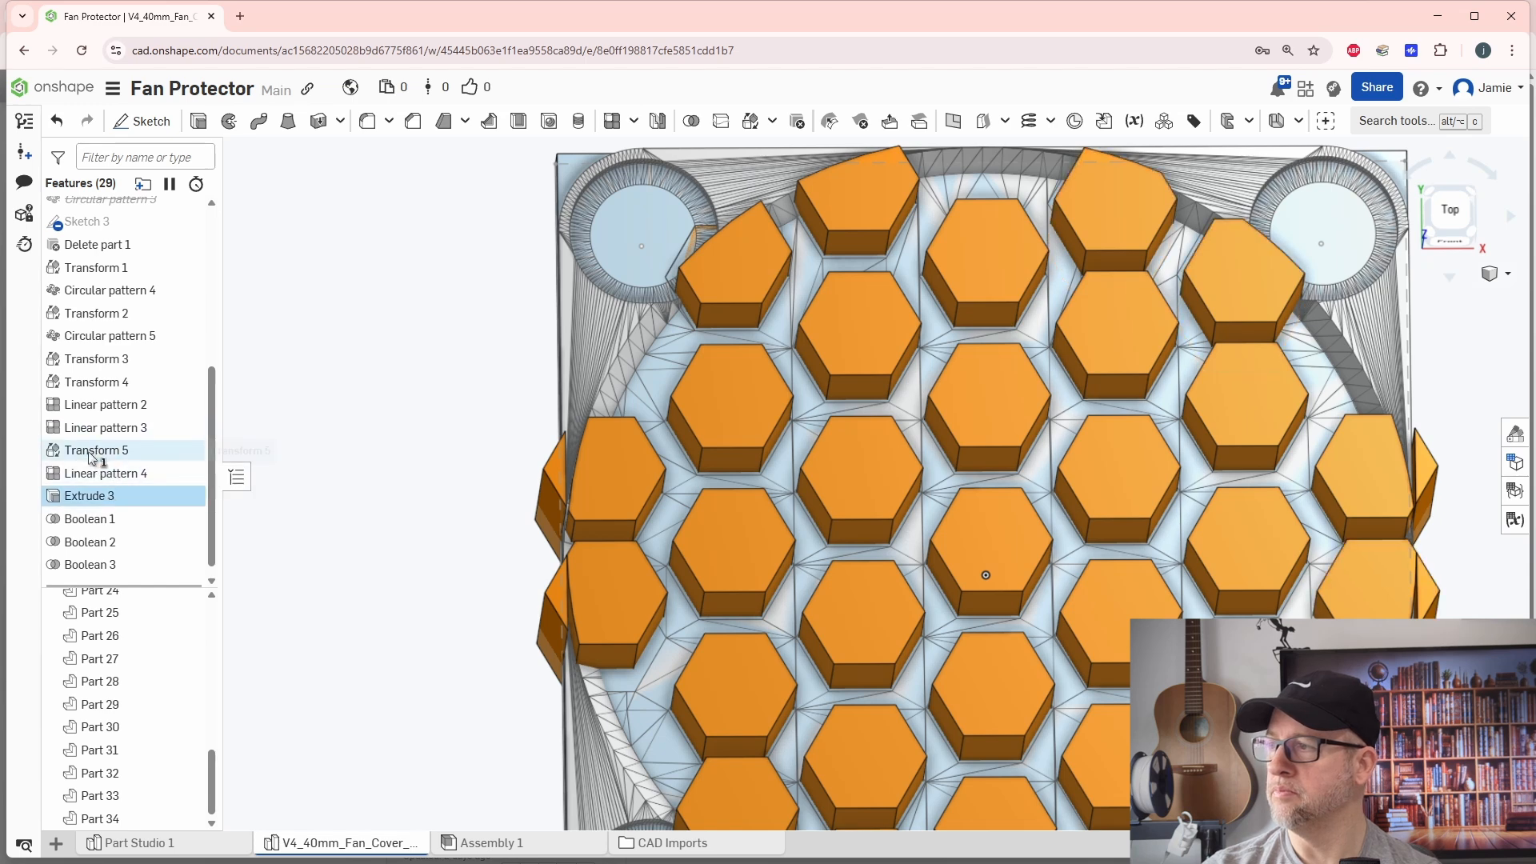
{"action": "scroll", "coordinate": [144, 448], "scroll_direction": "up", "scroll_amount": 3}
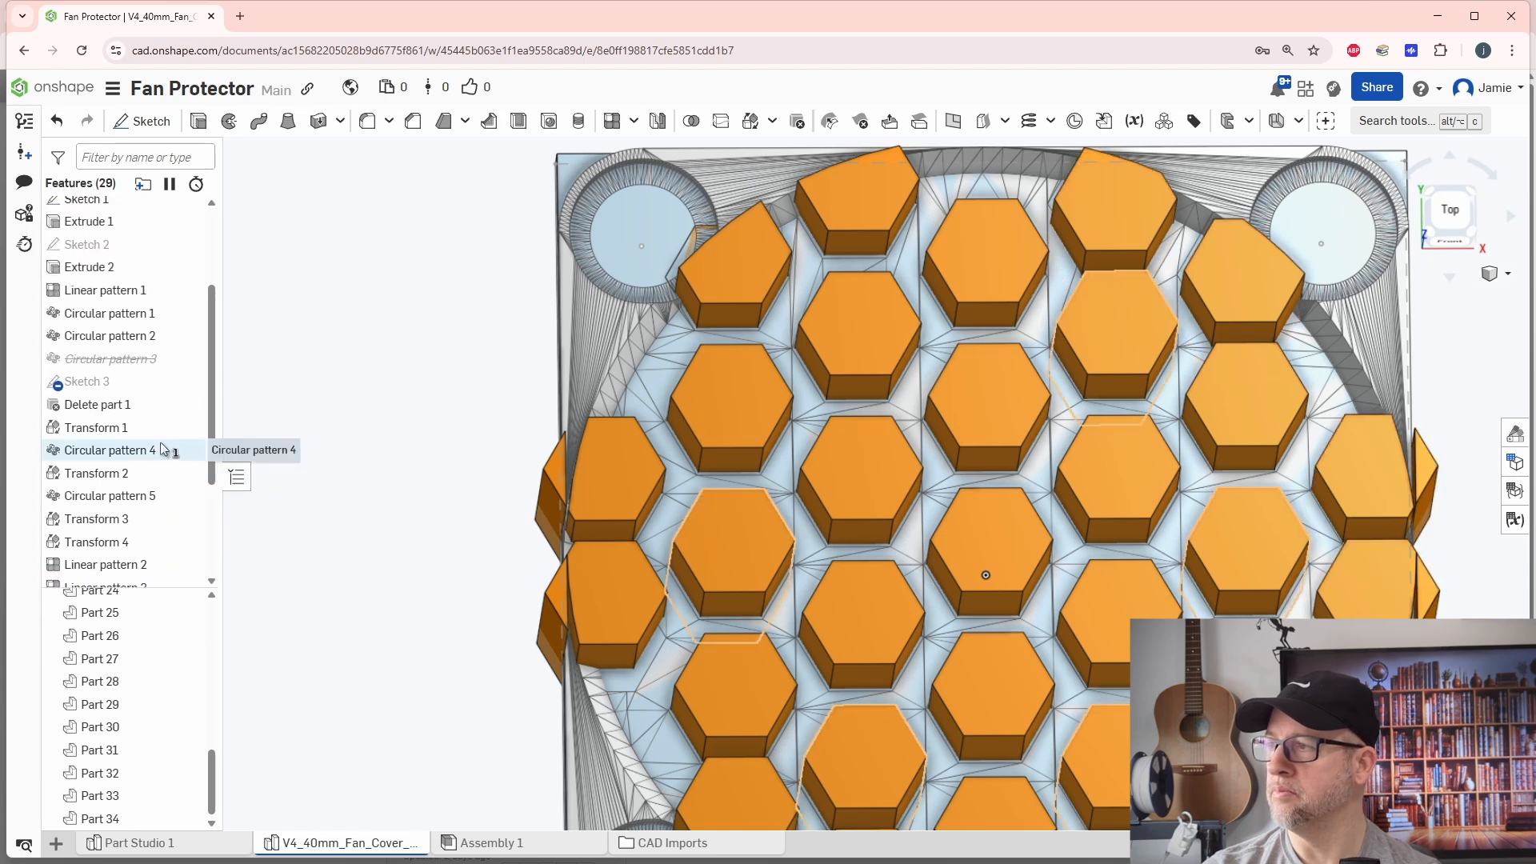
{"action": "double_click", "coordinate": [90, 382]}
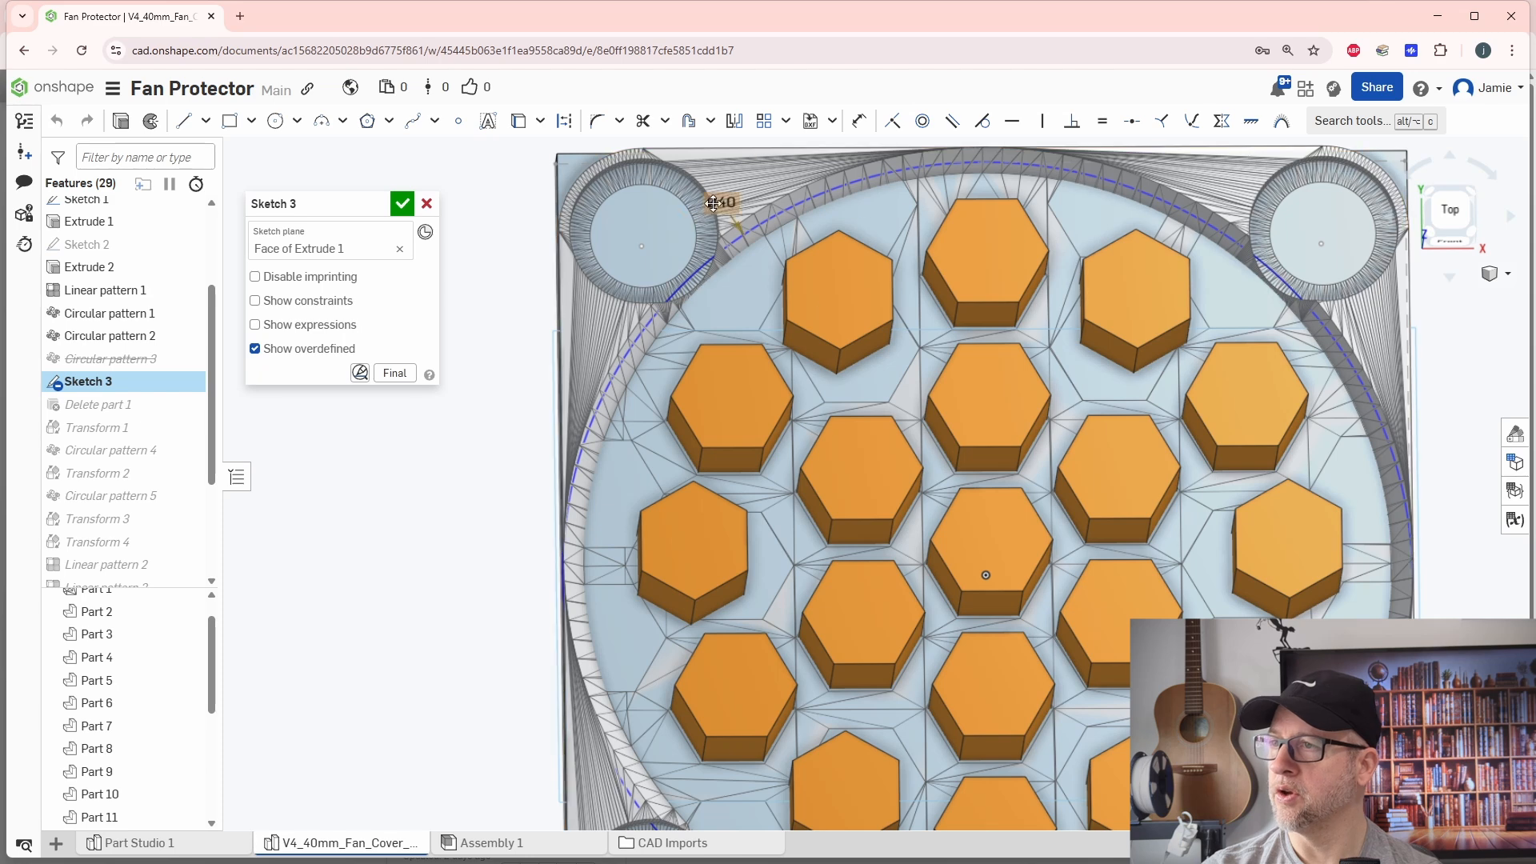
{"action": "double_click", "coordinate": [730, 207]}
{"action": "type", "text": "39"}
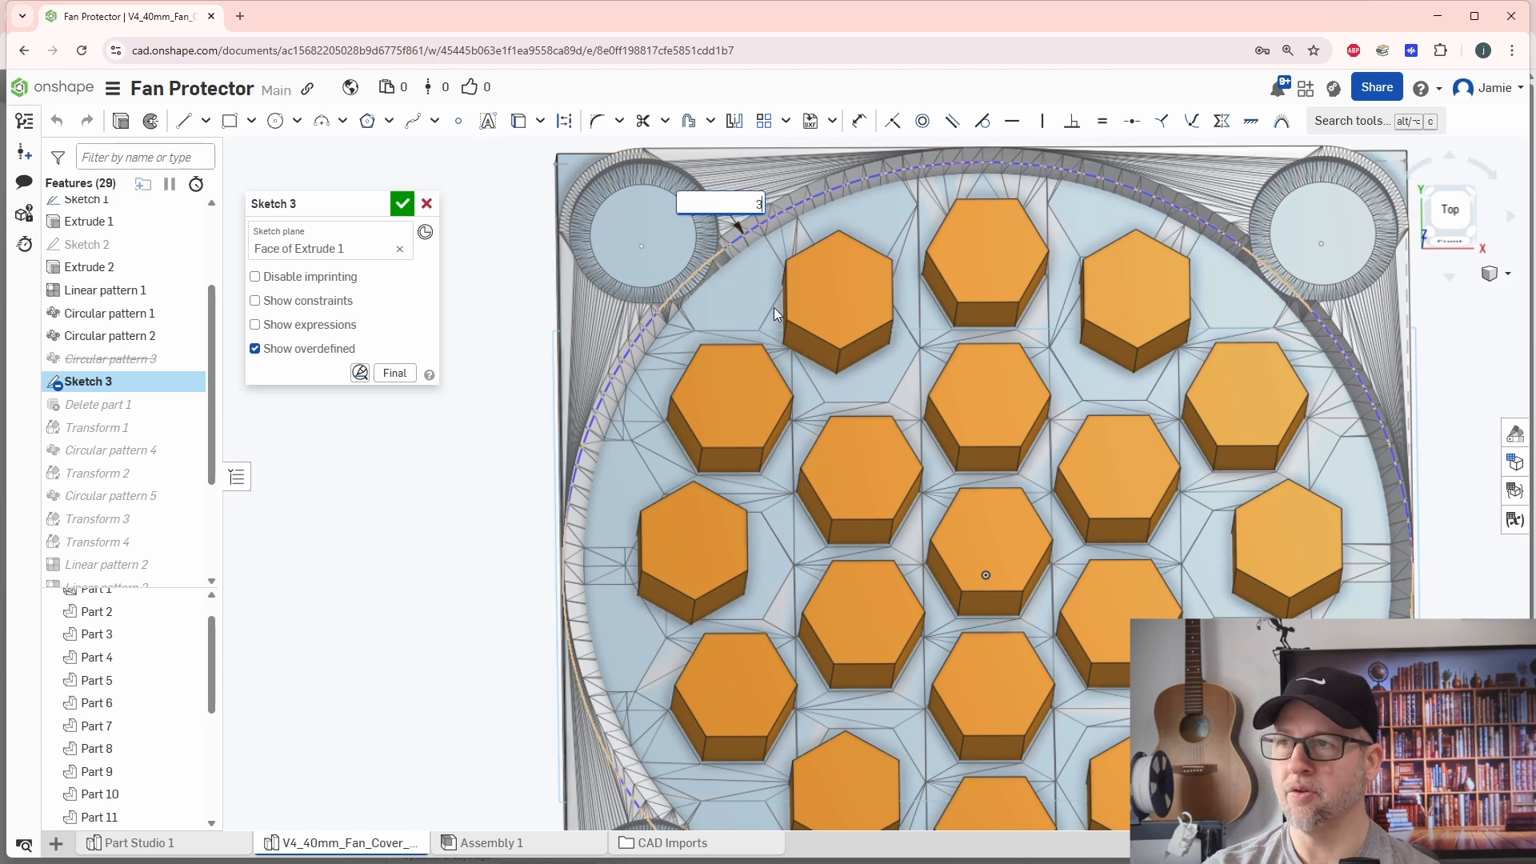
{"action": "key", "text": "Return"}
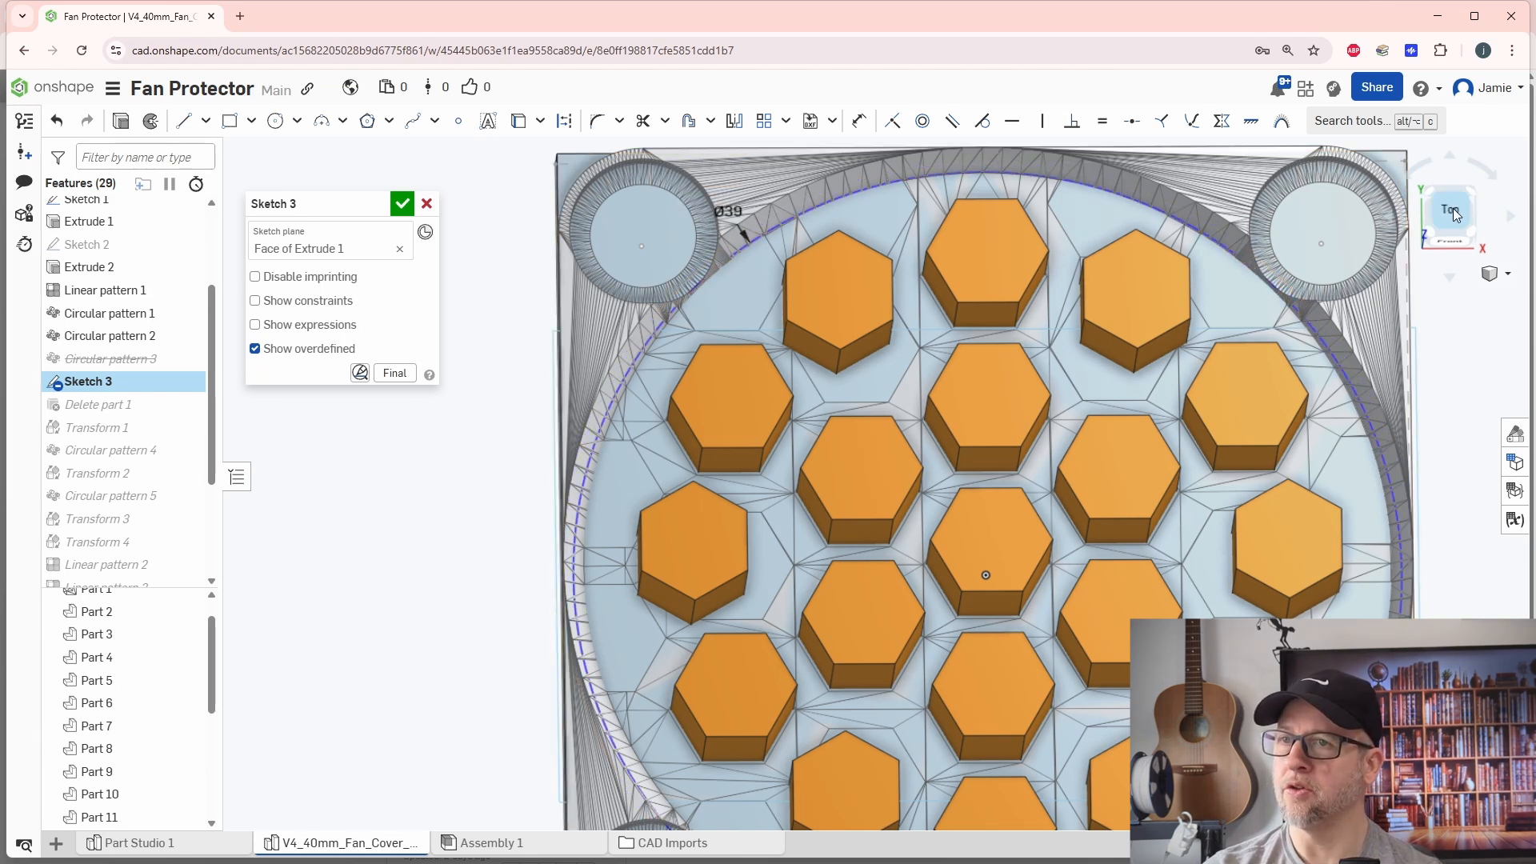
Step: Compare the sketched circle with the imported rim from the top, set its diameter to 38 mm, and accept the sketch
{"action": "left_click", "coordinate": [1451, 211]}
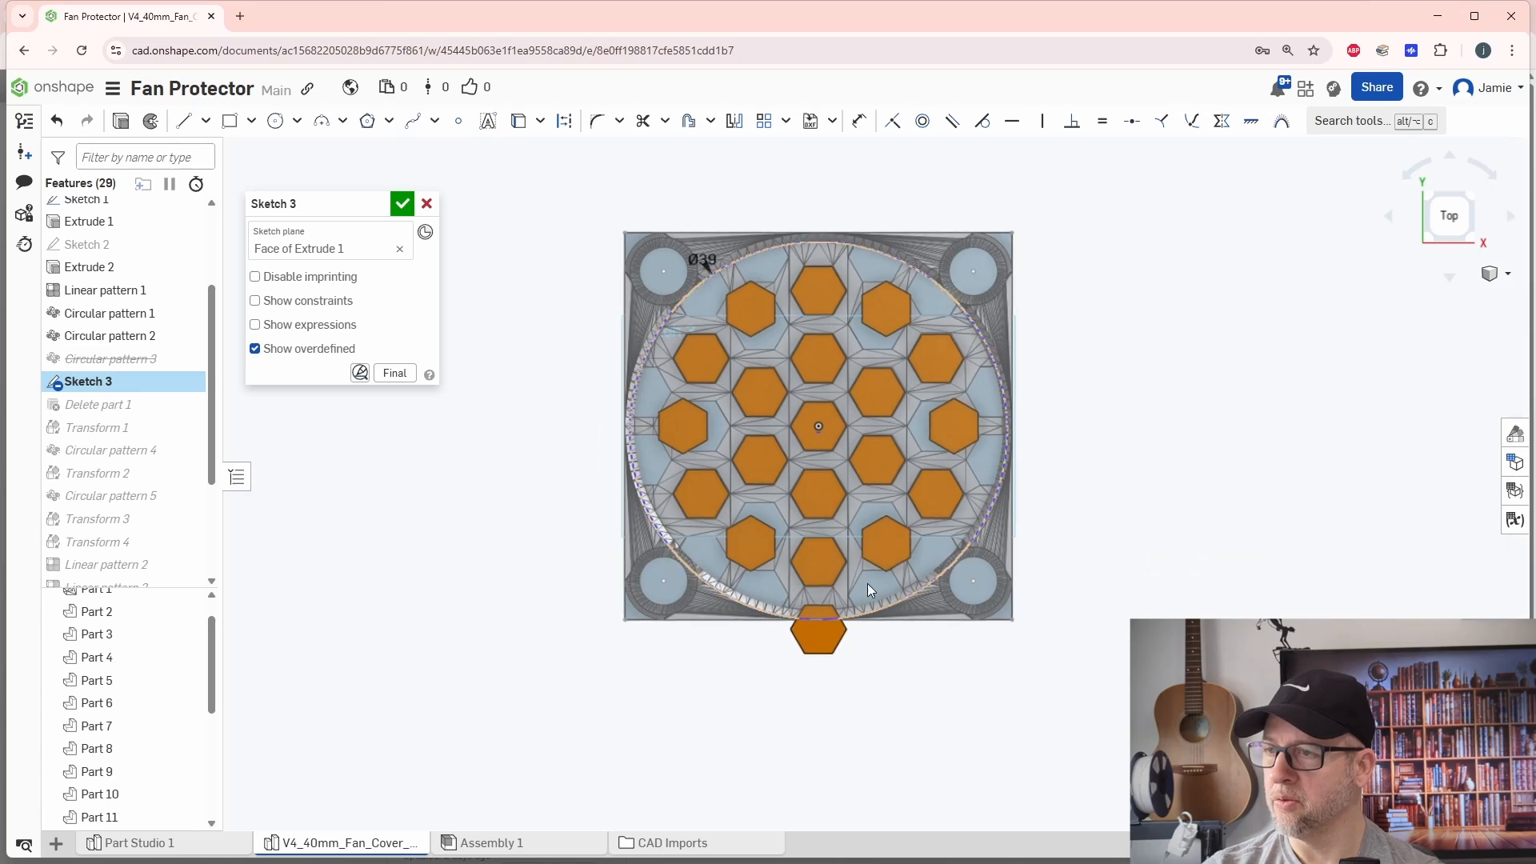
{"action": "scroll", "coordinate": [867, 583], "scroll_direction": "up", "scroll_amount": 5}
{"action": "middle_click_drag", "start_coordinate": [879, 450], "coordinate": [980, 611]}
{"action": "middle_click_drag", "start_coordinate": [934, 490], "coordinate": [929, 560]}
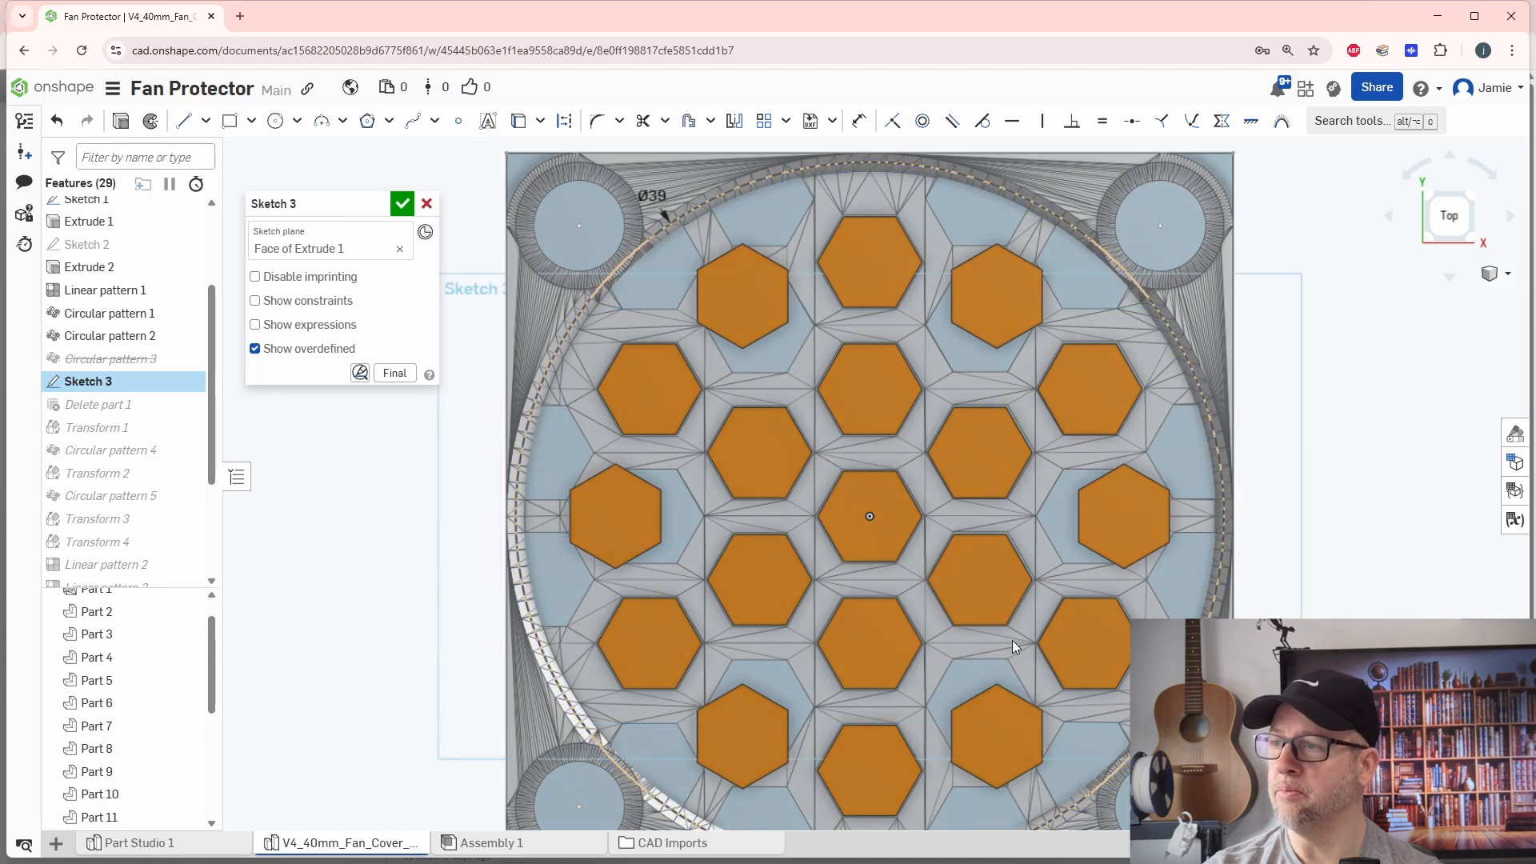
{"action": "double_click", "coordinate": [654, 195]}
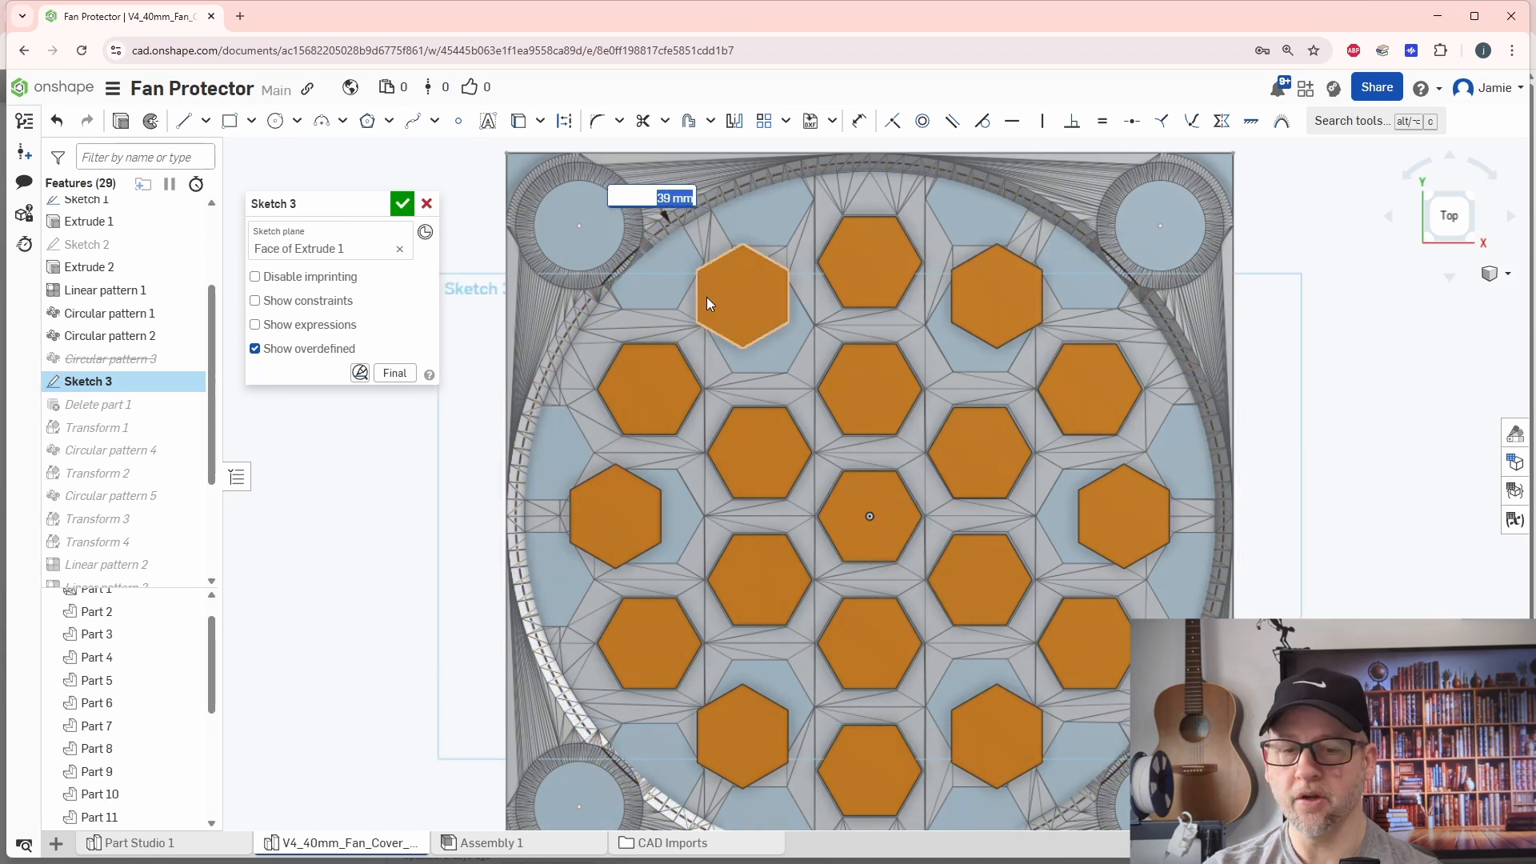
{"action": "type", "text": "38"}
{"action": "key", "text": "Return"}
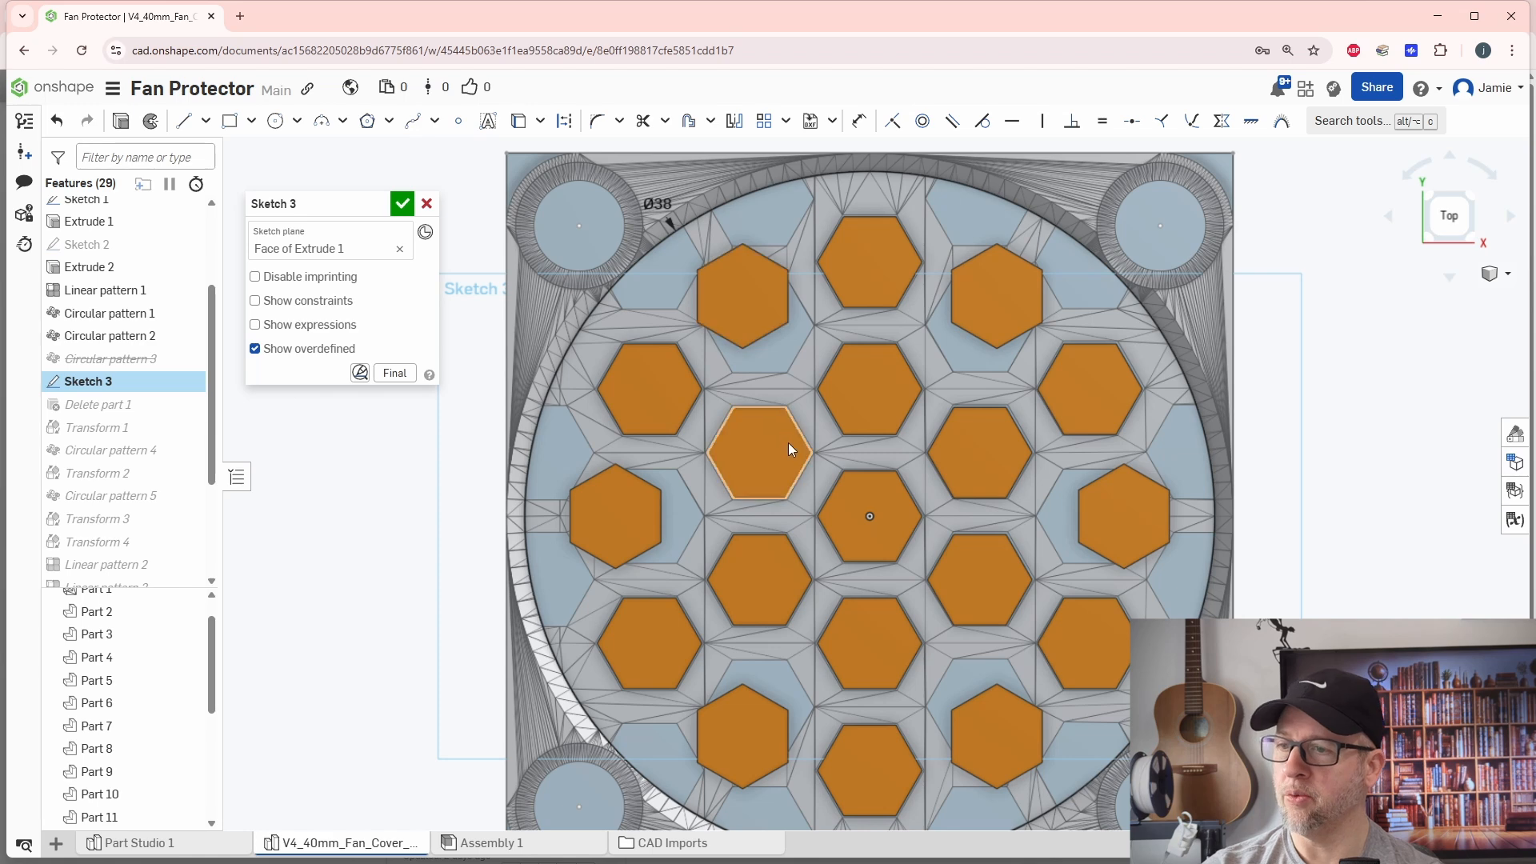
{"action": "left_click", "coordinate": [407, 212]}
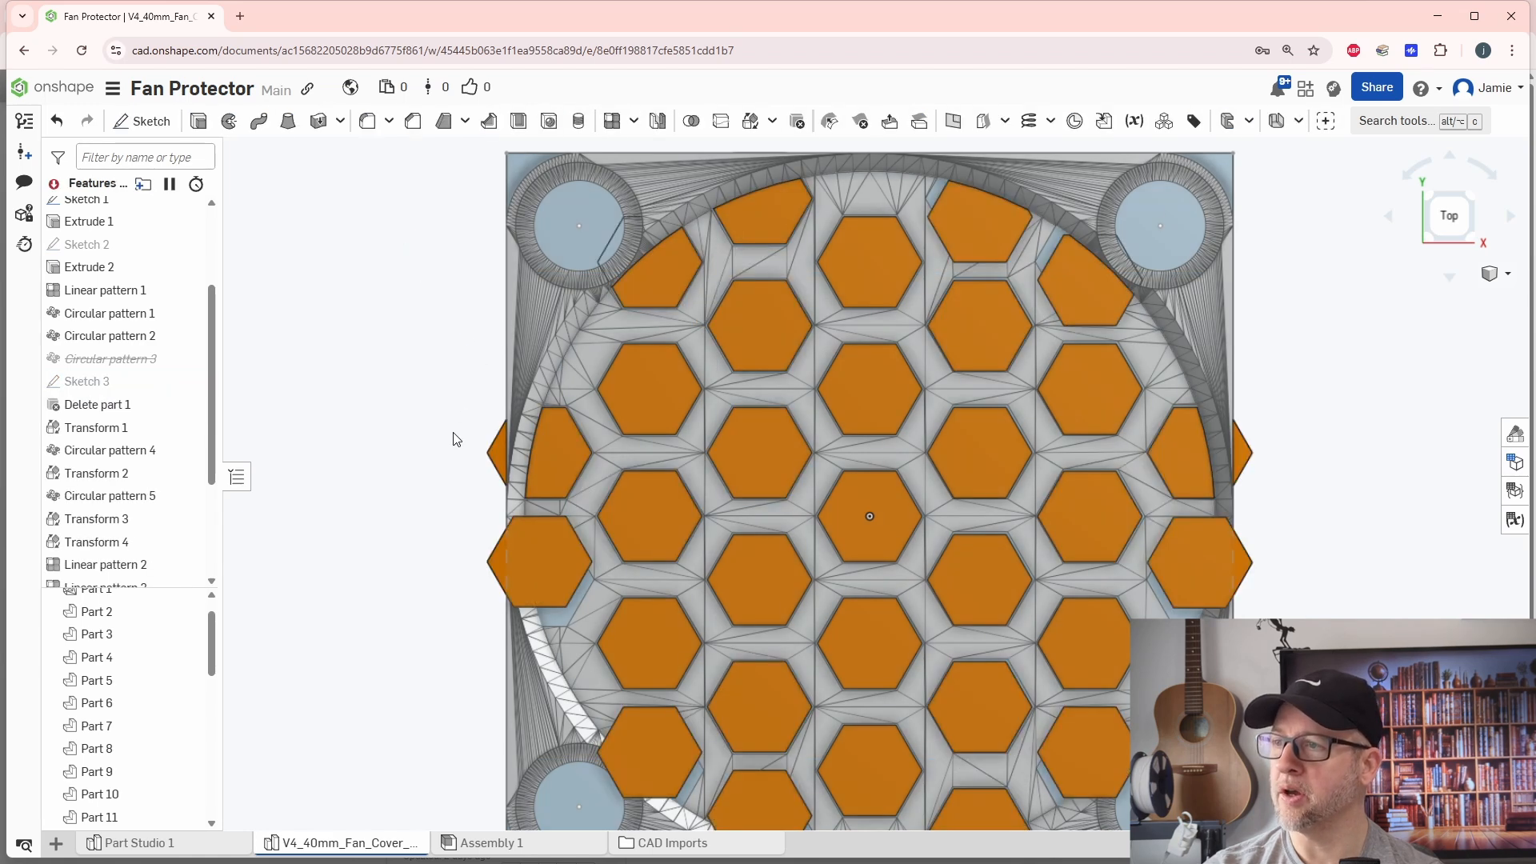
Step: Inspect the tool and target selections of the lower-left prisms' Boolean subtraction and close it
{"action": "scroll", "coordinate": [453, 436], "scroll_direction": "down", "scroll_amount": 3}
{"action": "right_click_drag", "start_coordinate": [691, 518], "coordinate": [694, 526]}
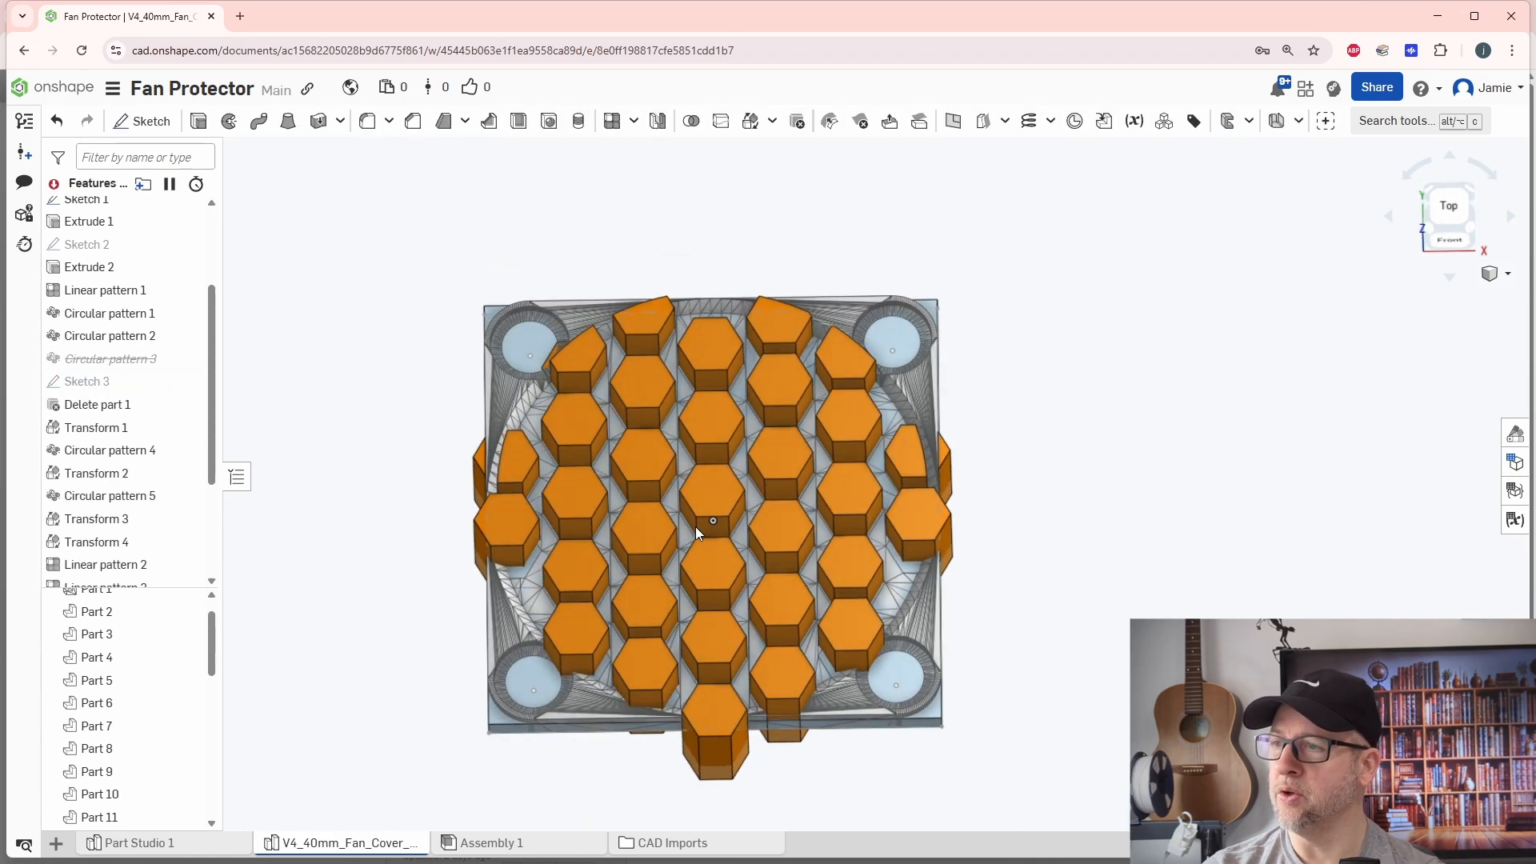
{"action": "middle_click_drag", "start_coordinate": [694, 526], "coordinate": [750, 472]}
{"action": "right_click_drag", "start_coordinate": [750, 472], "coordinate": [756, 470]}
{"action": "scroll", "coordinate": [152, 524], "scroll_direction": "down", "scroll_amount": 3}
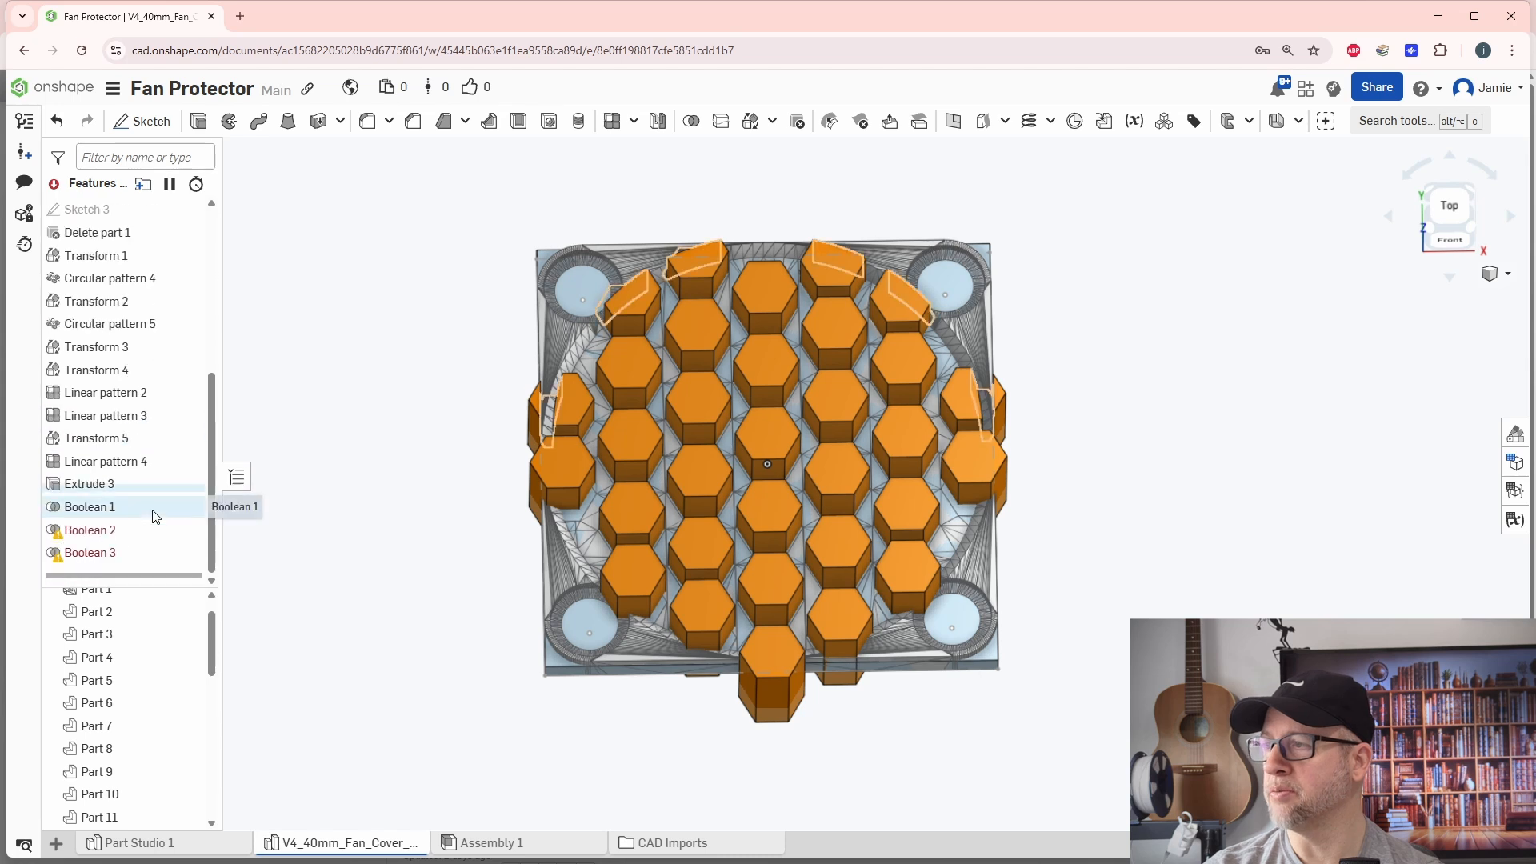
{"action": "double_click", "coordinate": [110, 529]}
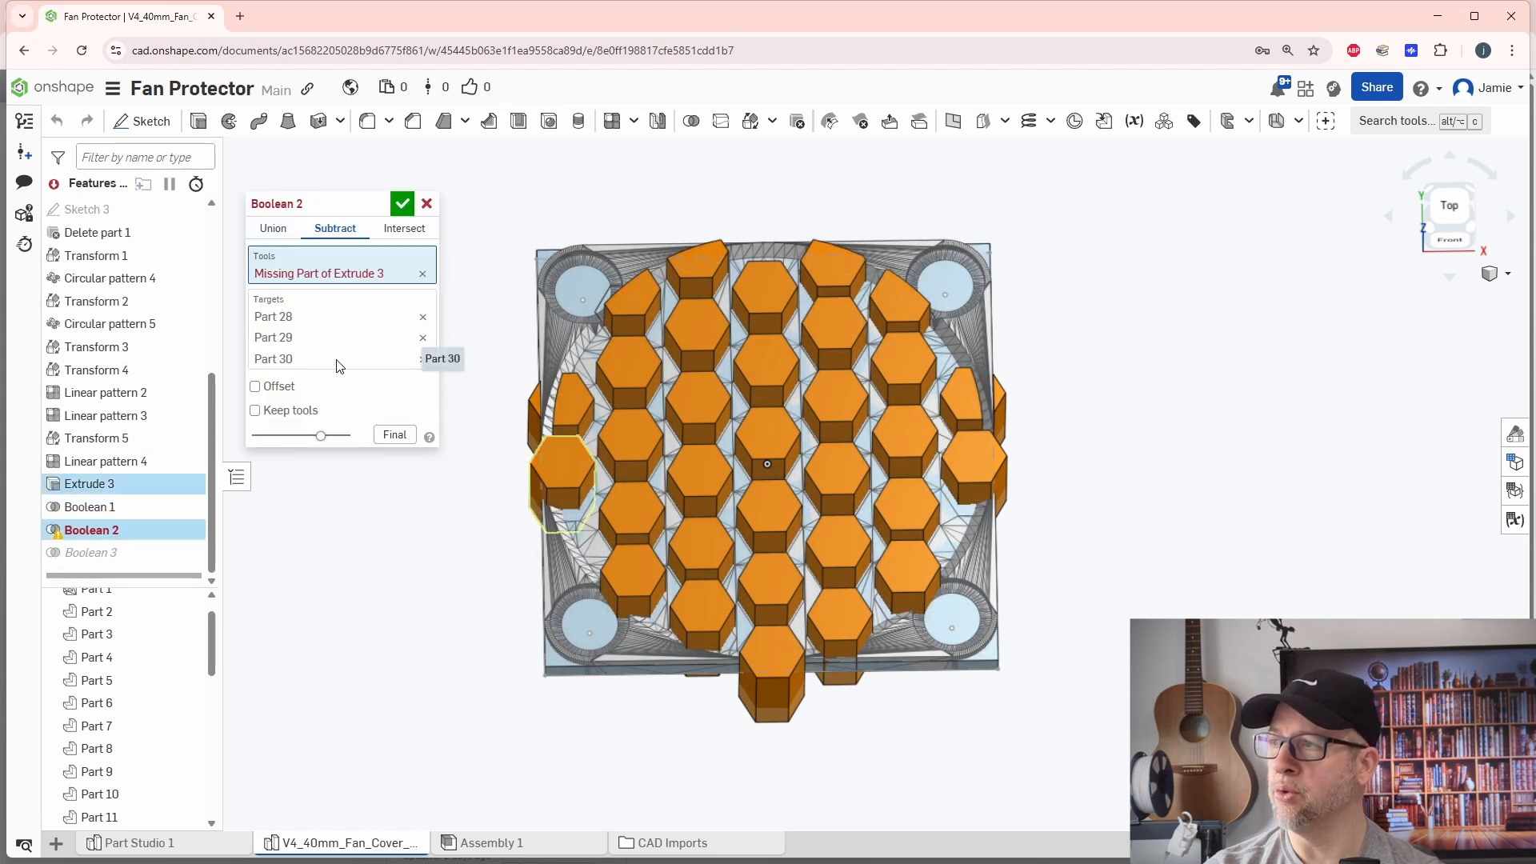
{"action": "left_click", "coordinate": [404, 204]}
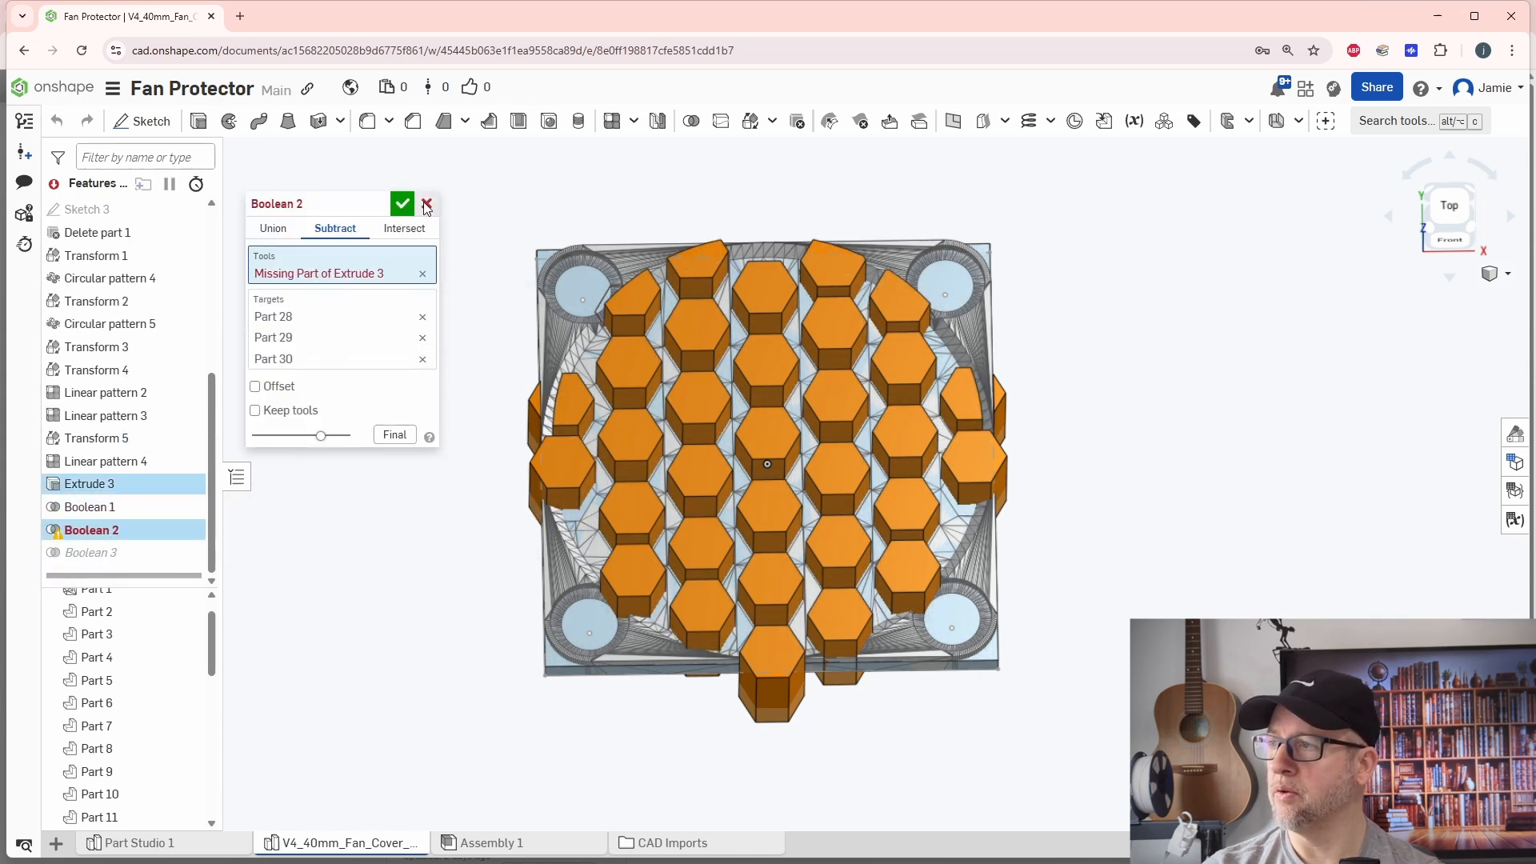
Step: Check the selected Sketch 3 regions and the depth of the surround's extrusion, and accept it
{"action": "double_click", "coordinate": [109, 484]}
{"action": "key", "text": "n"}
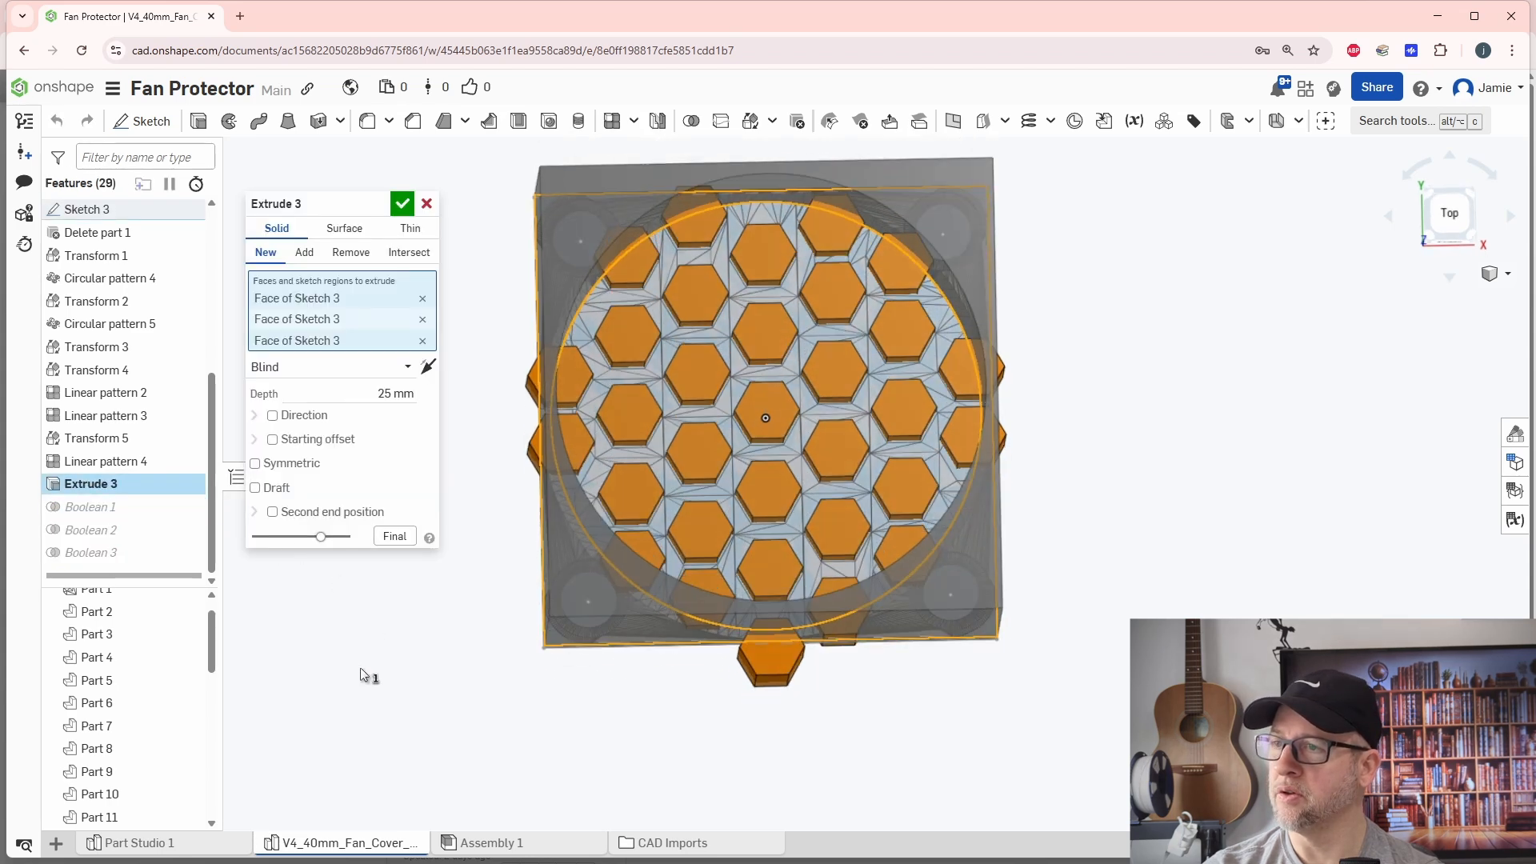
{"action": "left_click", "coordinate": [400, 206]}
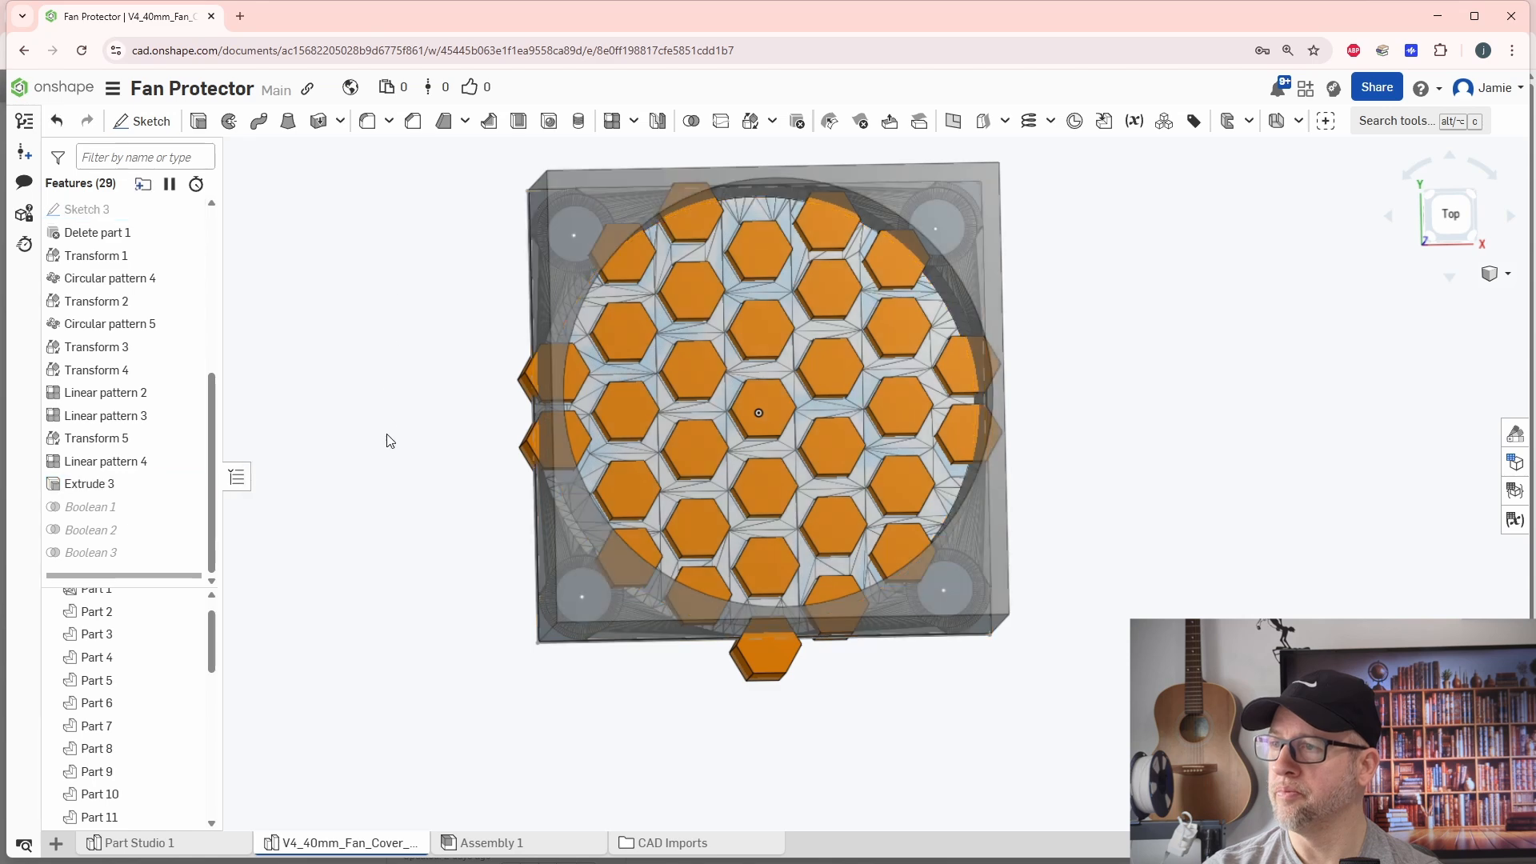
Step: Delete the Boolean 2 and Boolean 3 features that trim the lower-left and lower-right prisms
{"action": "left_click", "coordinate": [103, 538]}
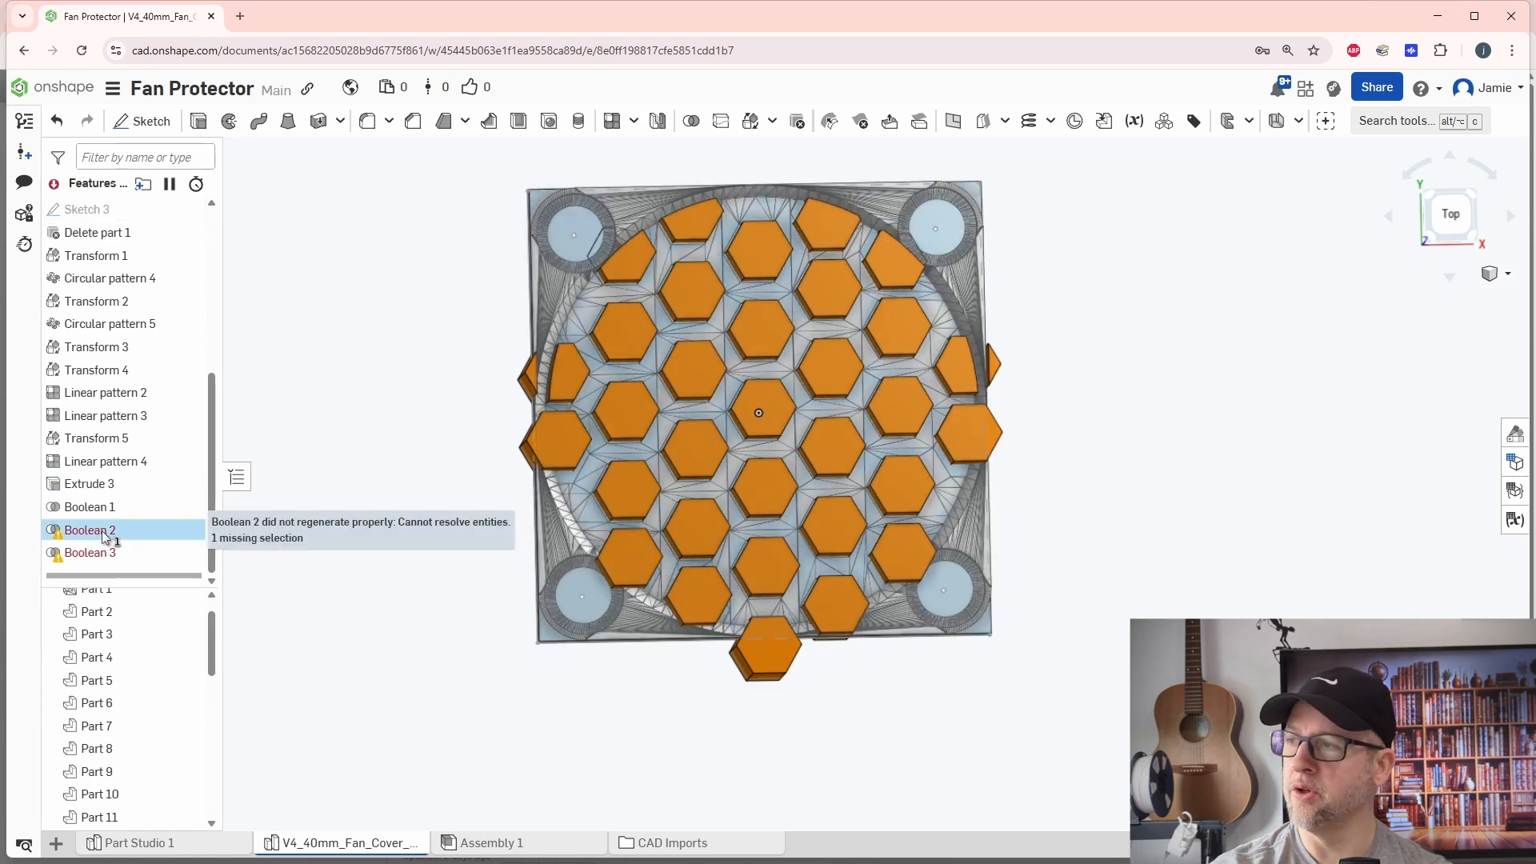
{"action": "key", "text": "Delete"}
{"action": "left_click", "coordinate": [113, 552]}
{"action": "key", "text": "Delete"}
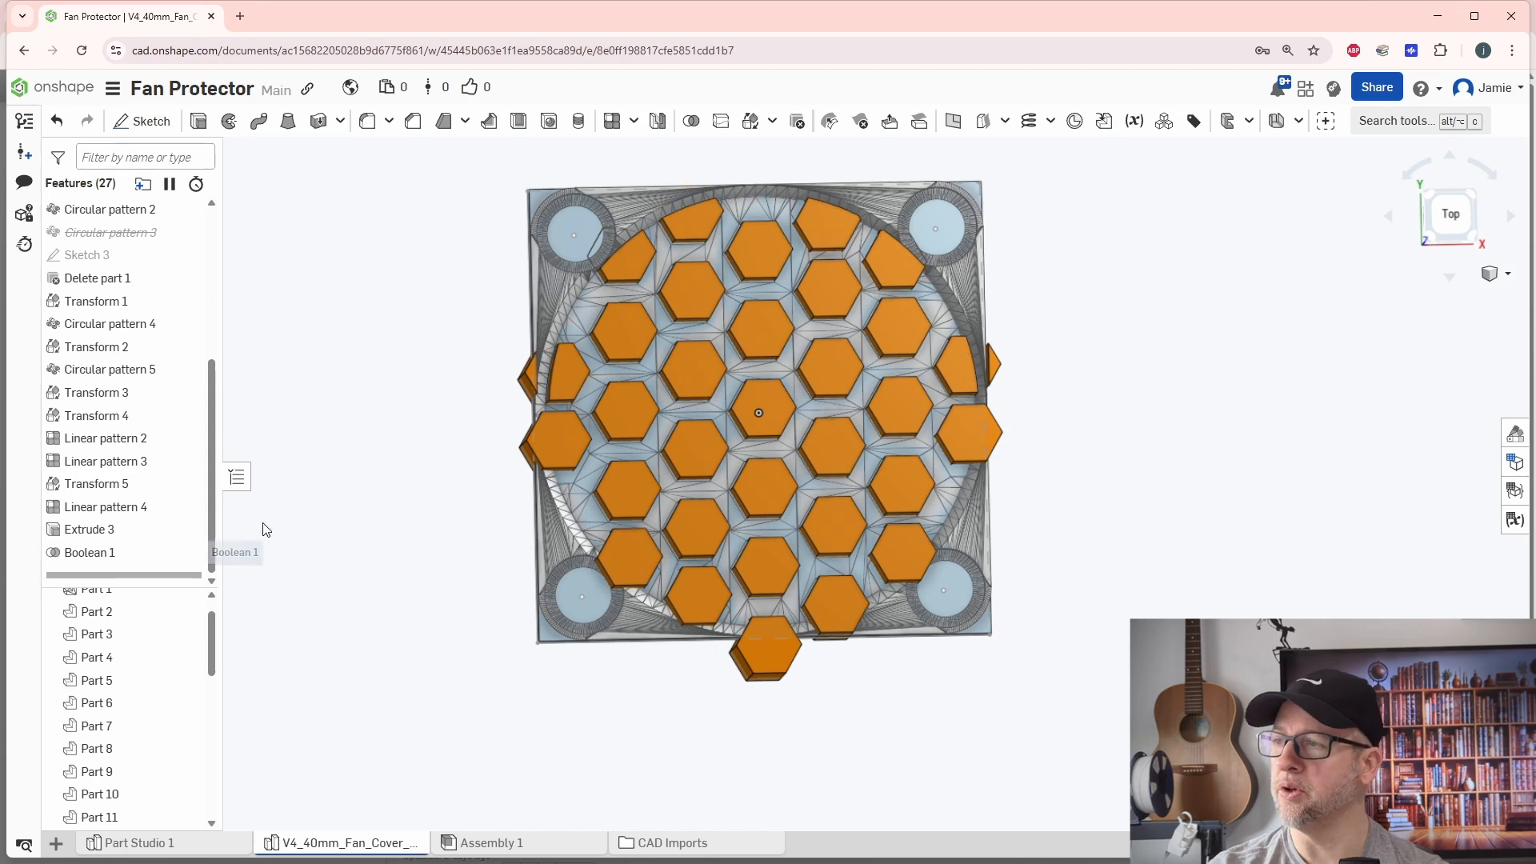
{"action": "right_click_drag", "start_coordinate": [267, 529], "coordinate": [246, 546]}
{"action": "scroll", "coordinate": [480, 512], "scroll_direction": "up", "scroll_amount": 5}
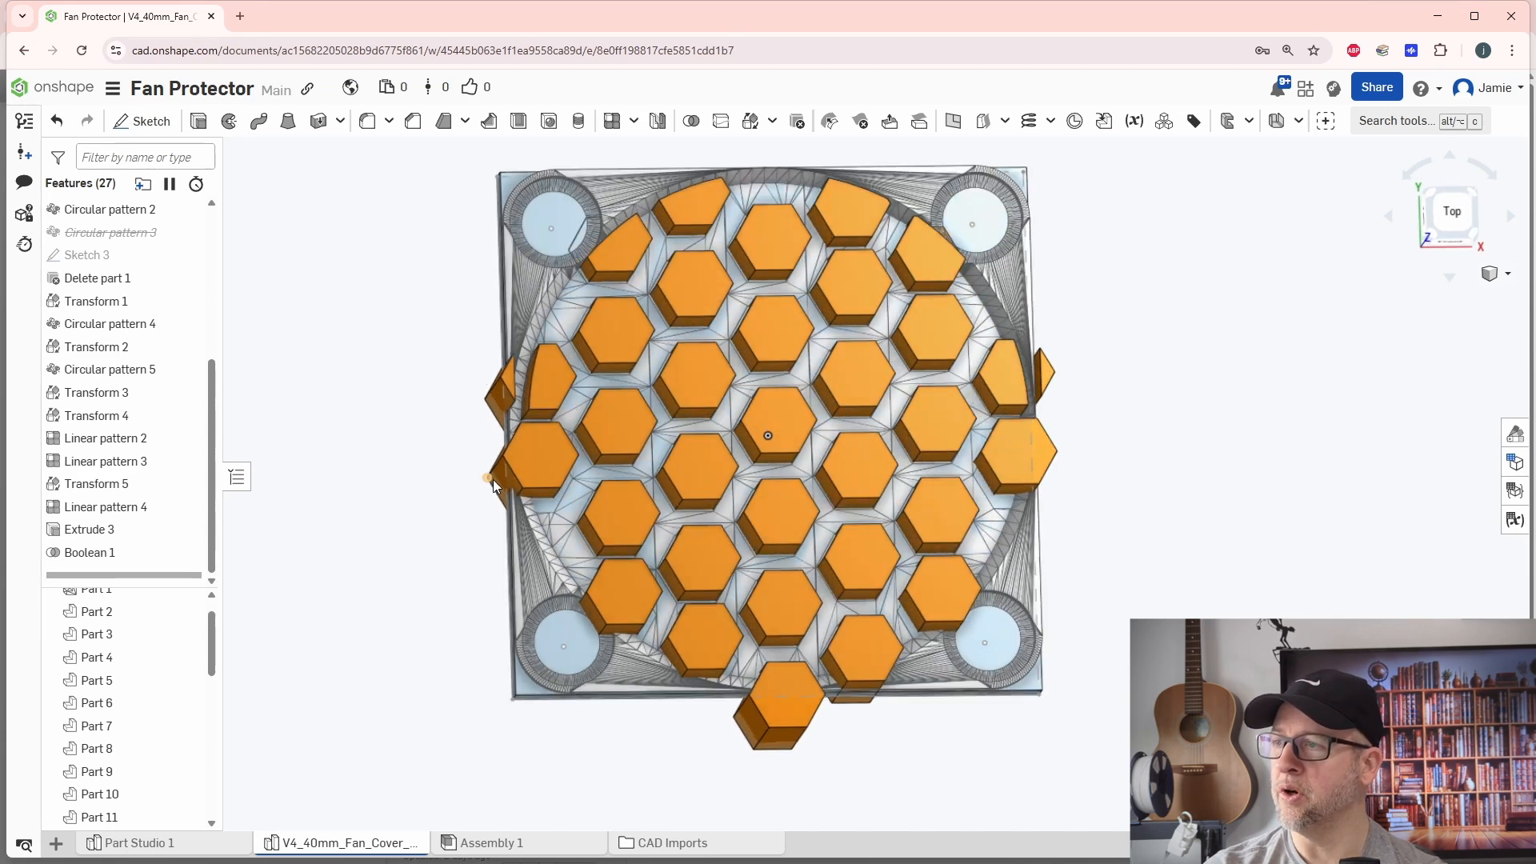
{"action": "scroll", "coordinate": [436, 558], "scroll_direction": "down", "scroll_amount": 3}
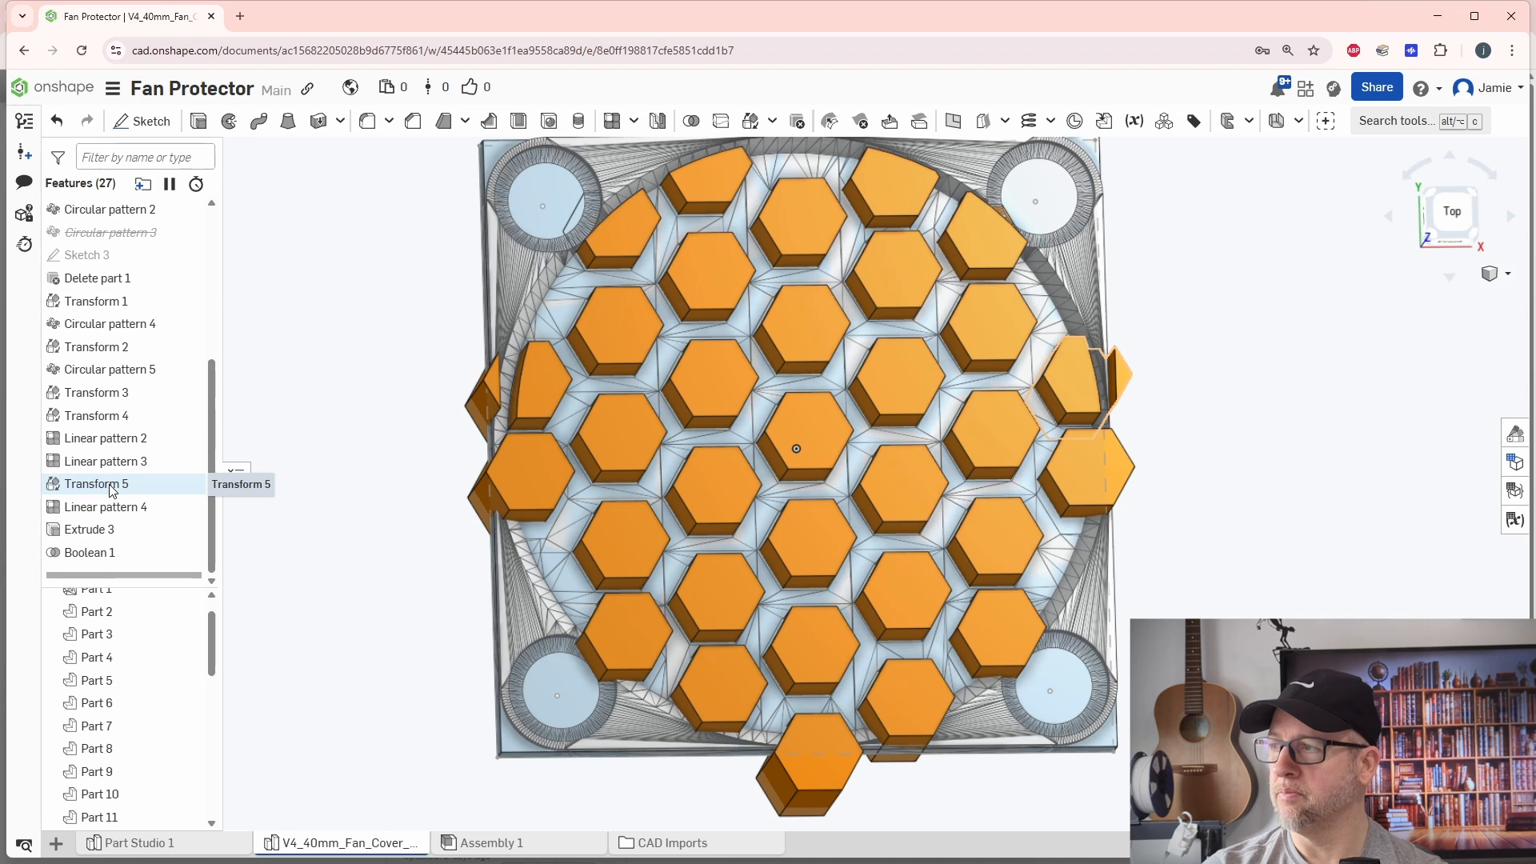
{"action": "double_click", "coordinate": [90, 530]}
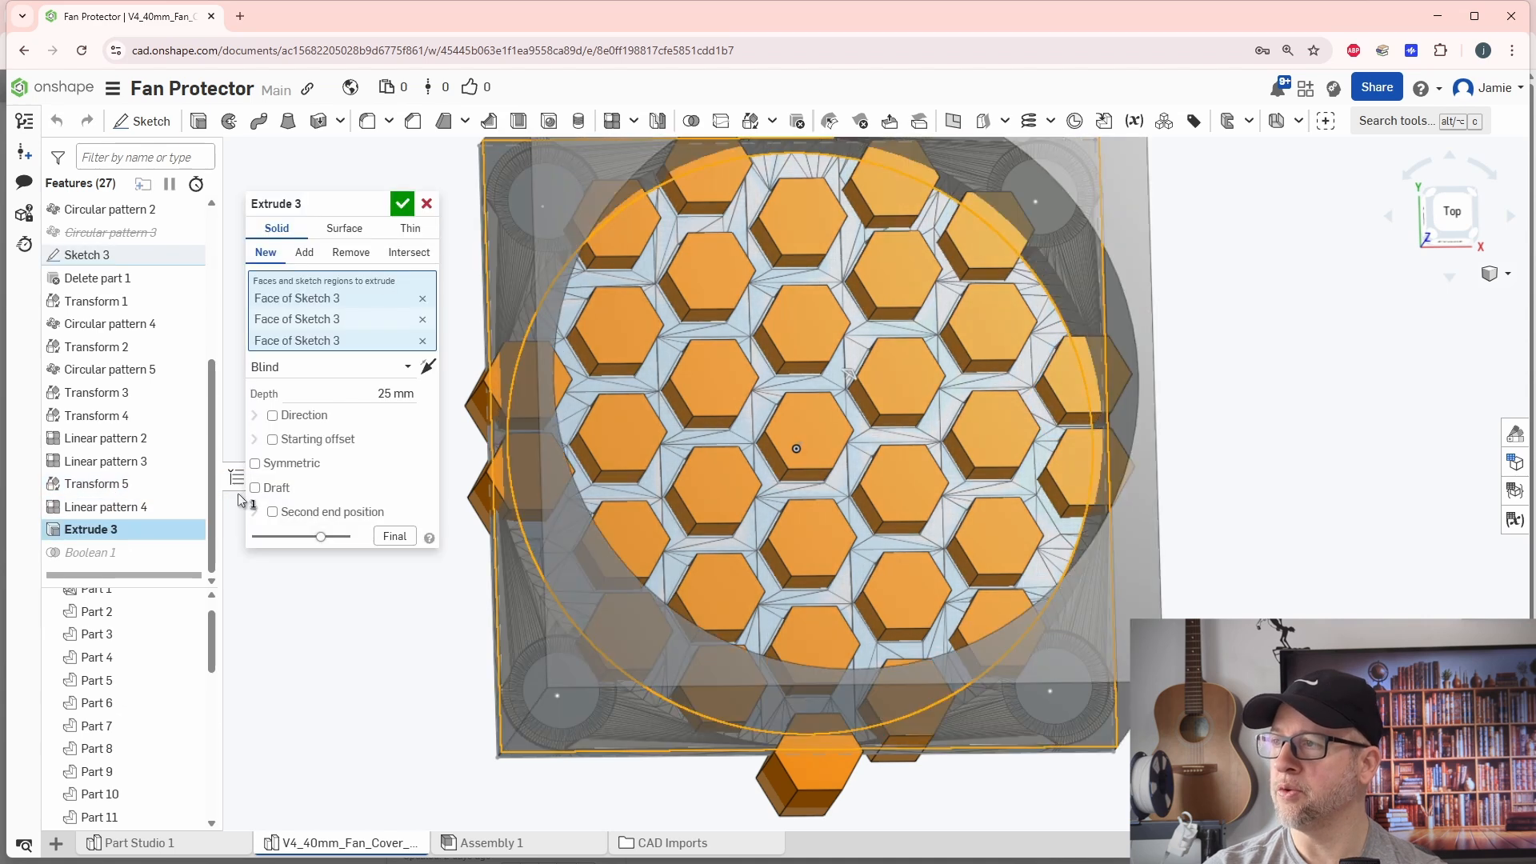
{"action": "key", "text": "Escape"}
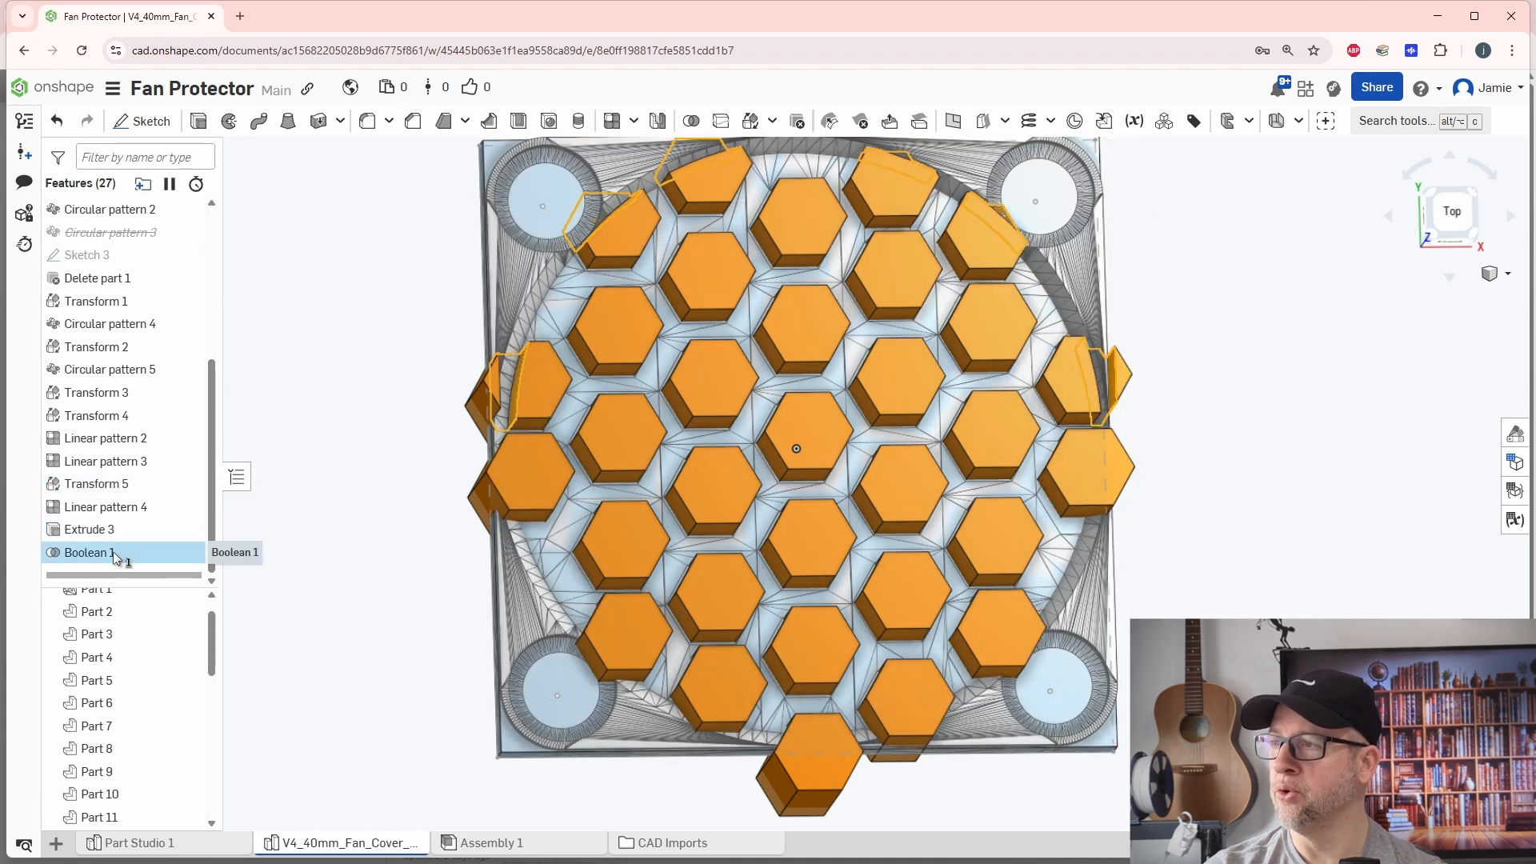
{"action": "double_click", "coordinate": [113, 551]}
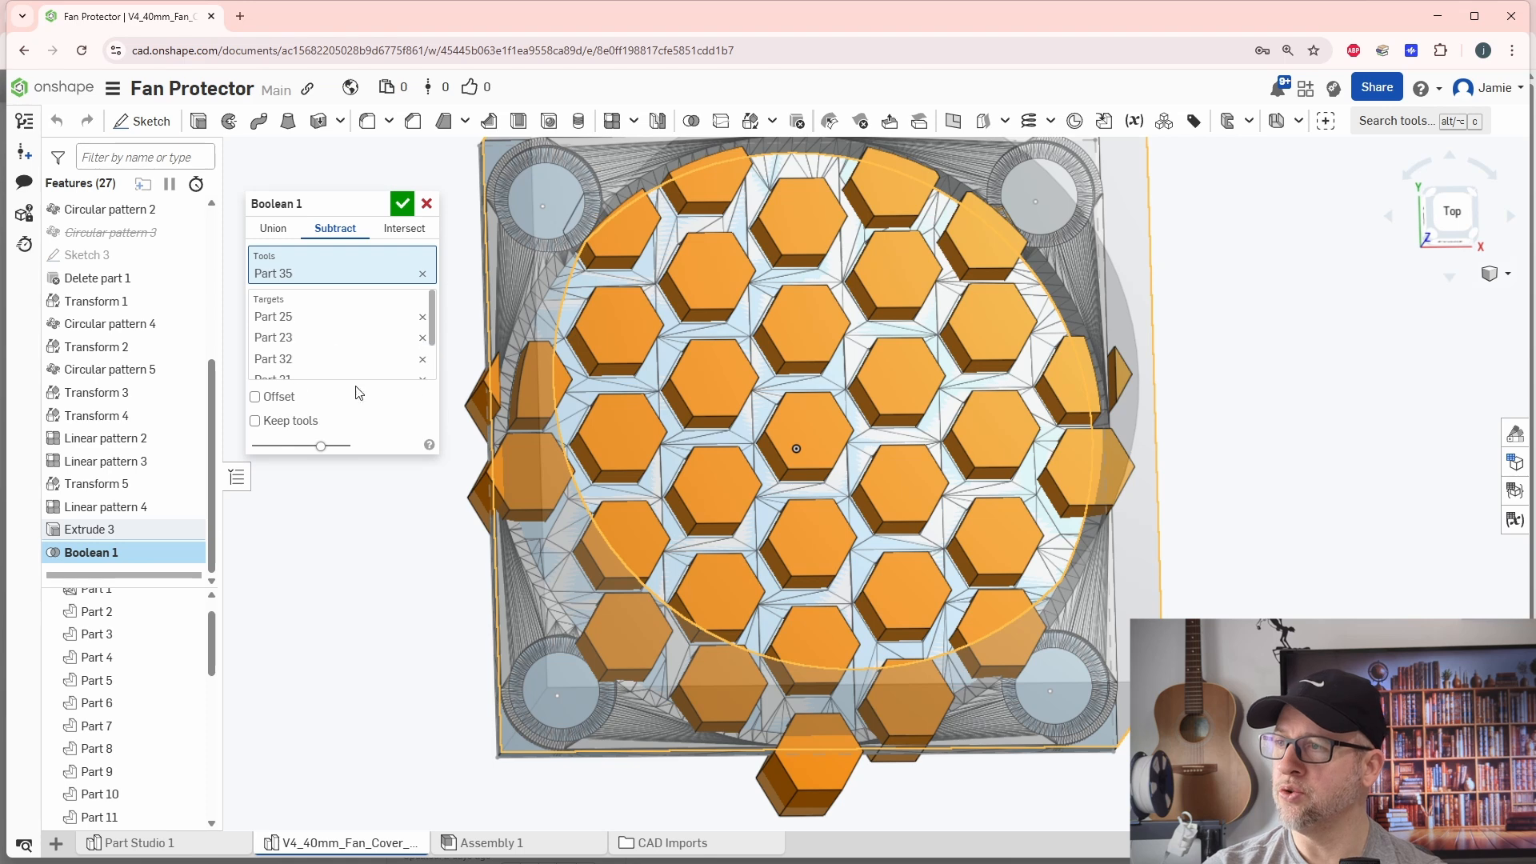
{"action": "scroll", "coordinate": [474, 564], "scroll_direction": "down", "scroll_amount": 1}
{"action": "right_click_drag", "start_coordinate": [550, 676], "coordinate": [517, 718]}
{"action": "left_click", "coordinate": [565, 466]}
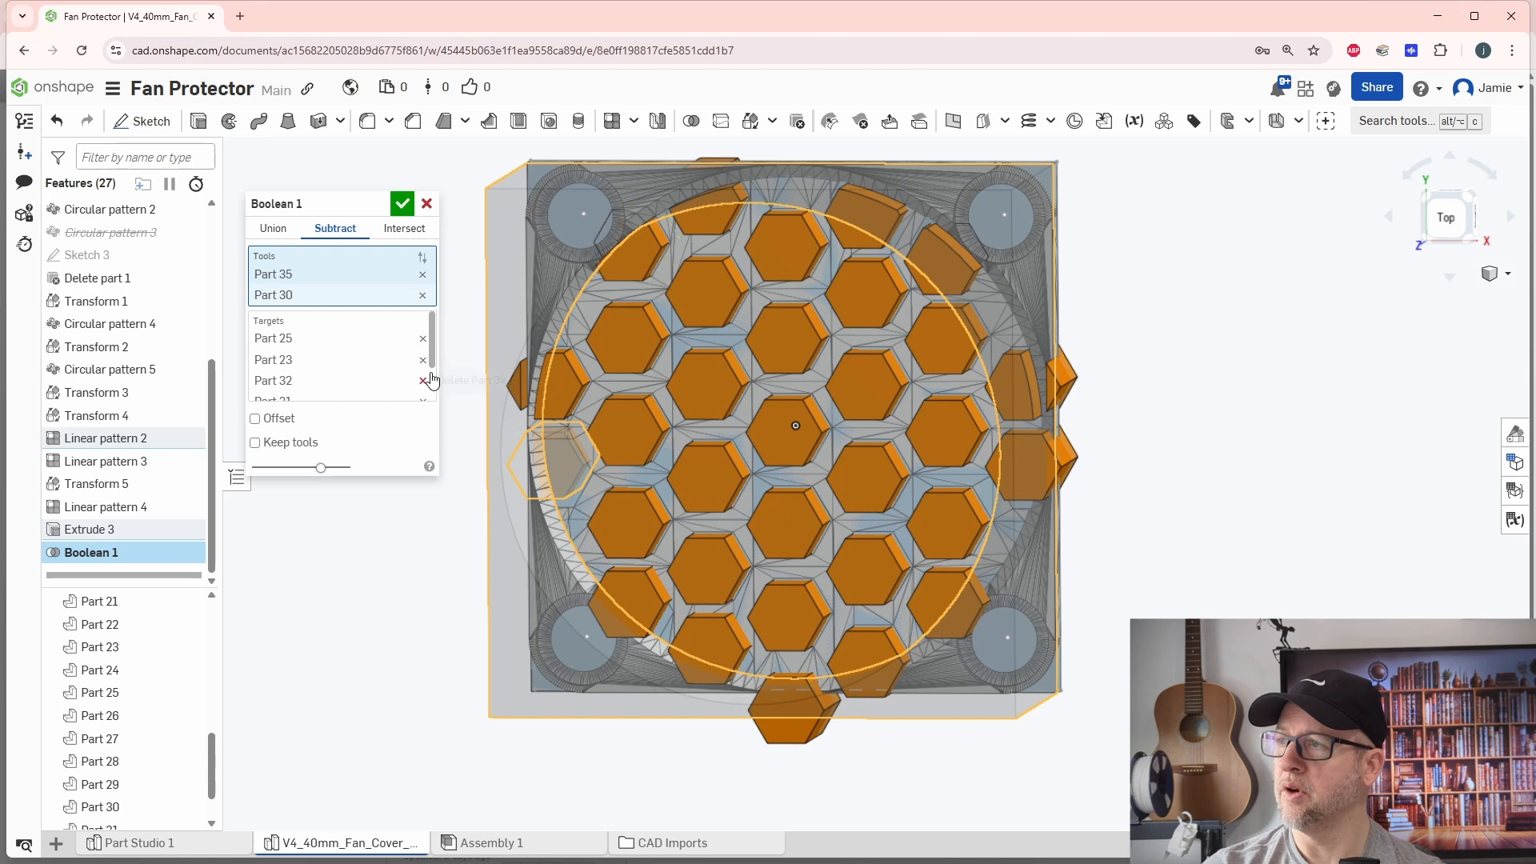
{"action": "left_click", "coordinate": [427, 204]}
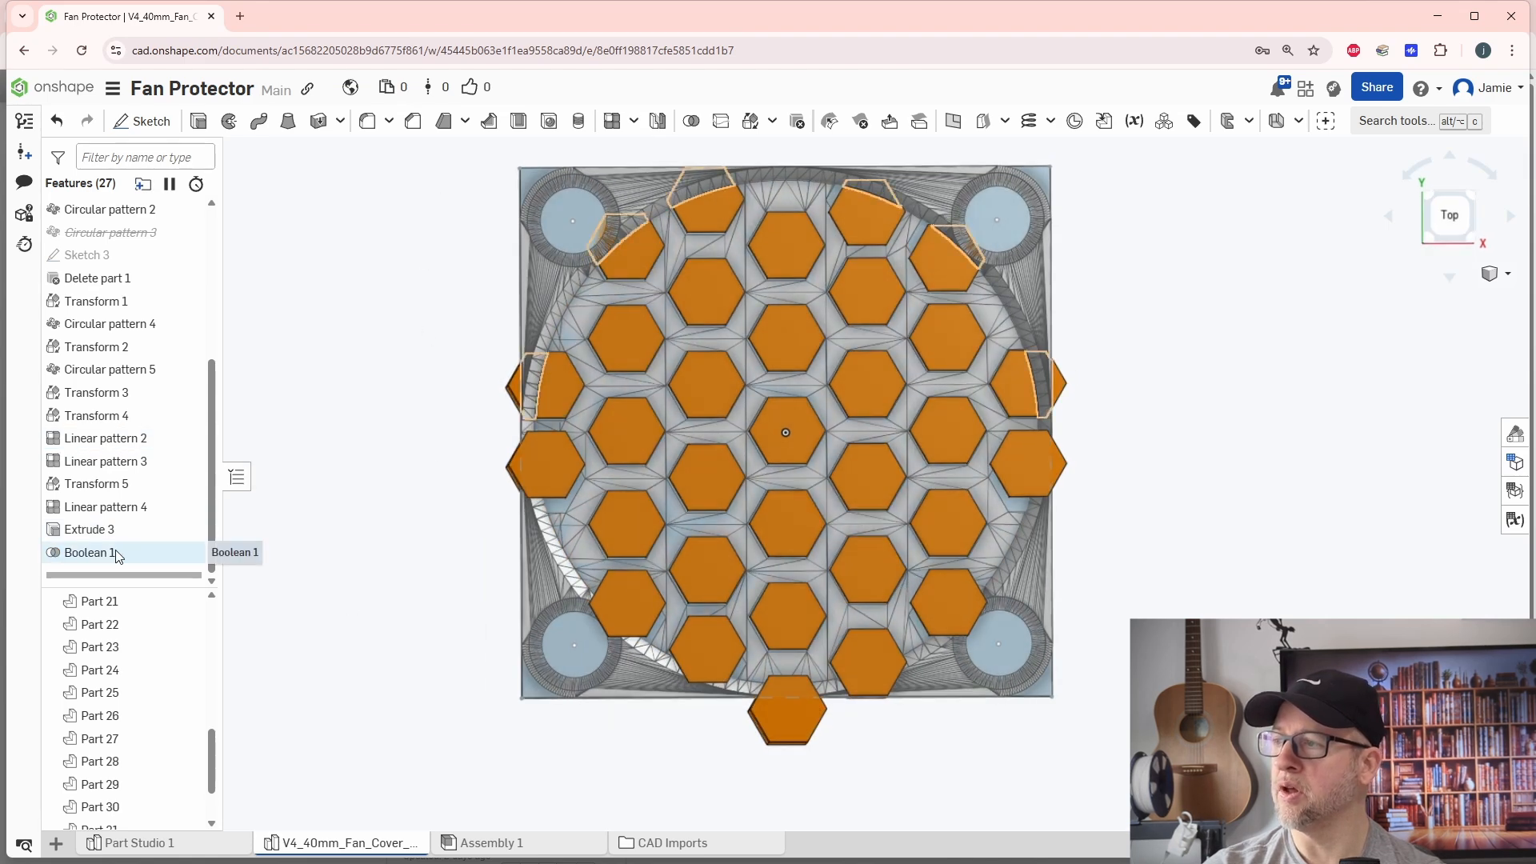
Step: Add the seven remaining perimeter prisms, Parts 30, 28, 29, 24, 27, 34 and 6, to Boolean 1's subtraction targets and accept it
{"action": "double_click", "coordinate": [120, 552]}
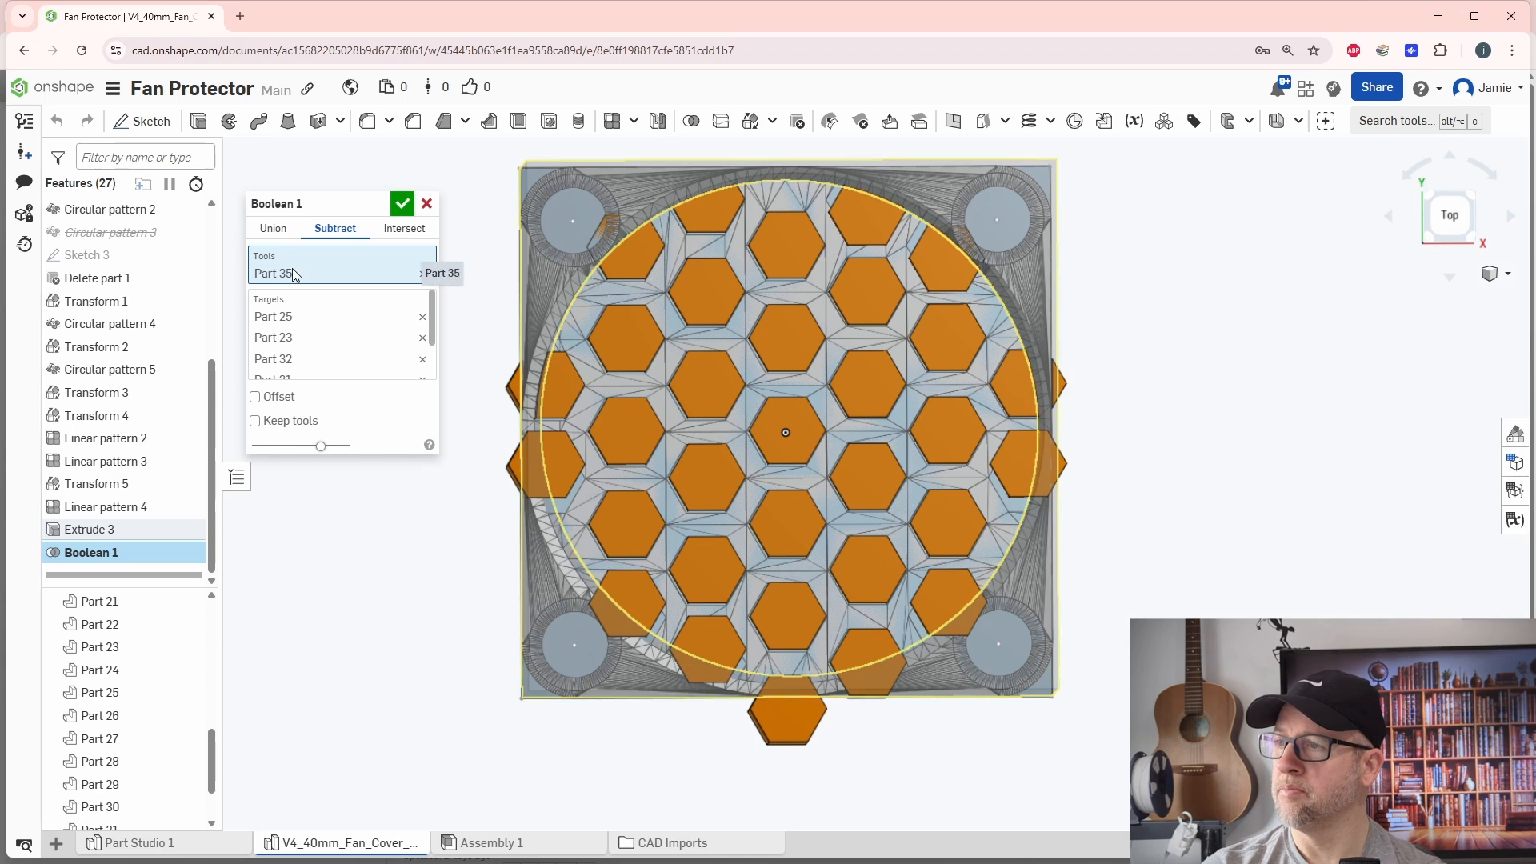
{"action": "left_click", "coordinate": [304, 320]}
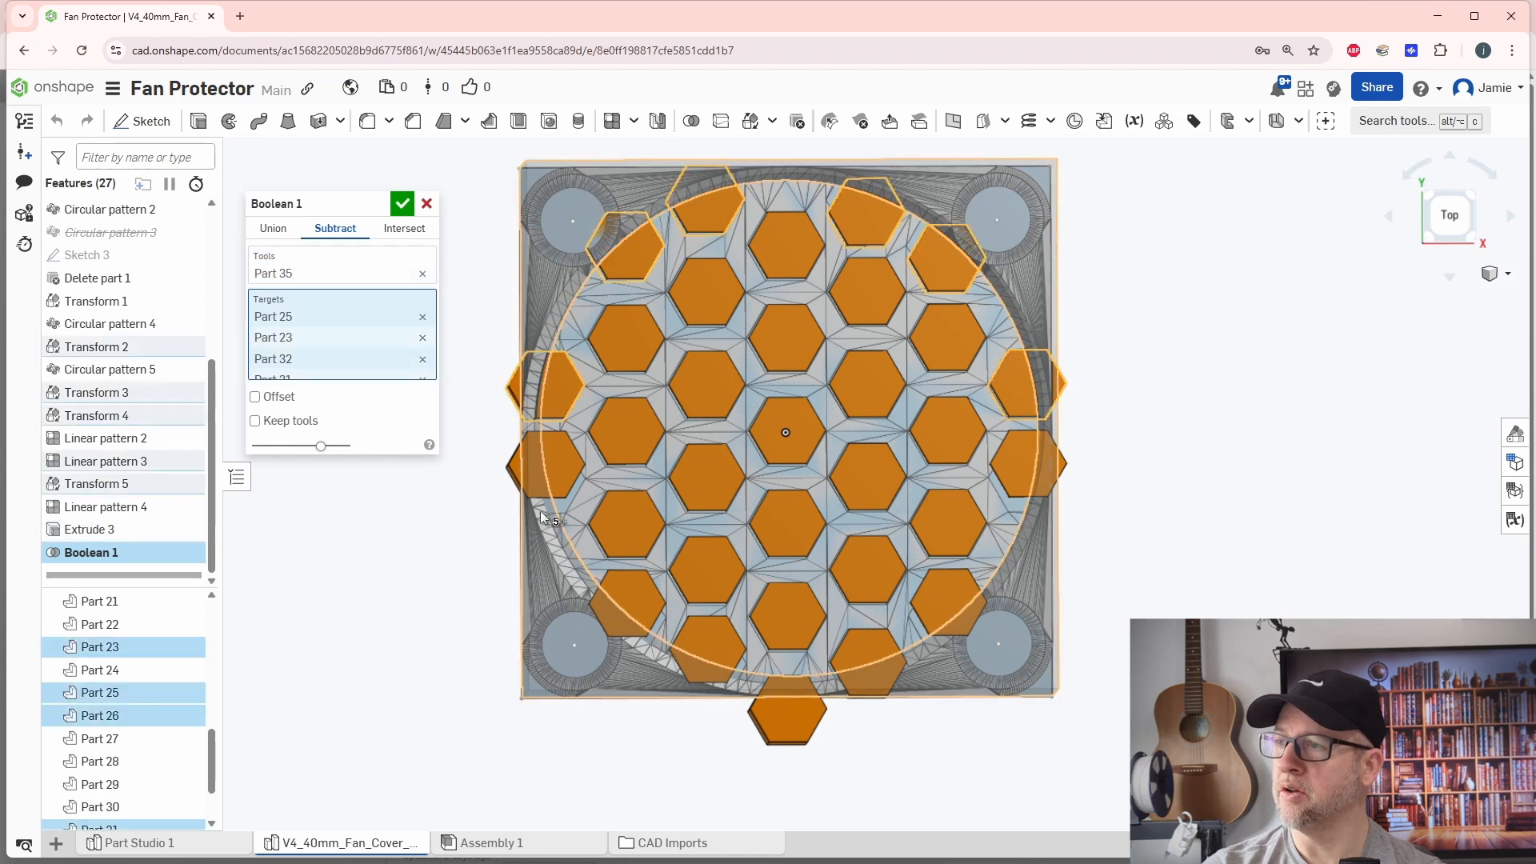
{"action": "left_click", "coordinate": [565, 453]}
{"action": "left_click", "coordinate": [630, 597]}
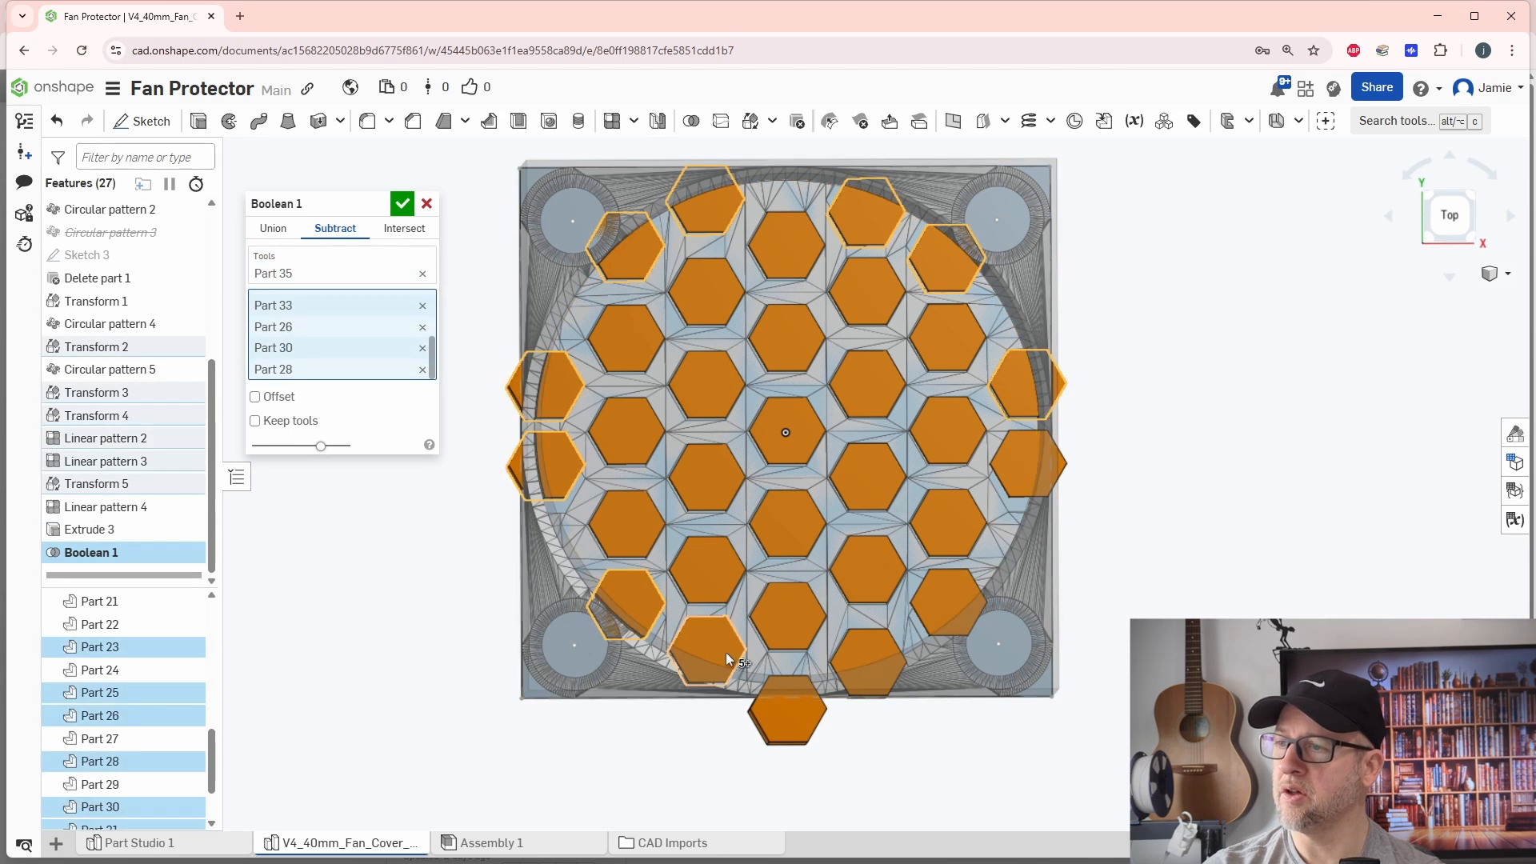
{"action": "left_click", "coordinate": [726, 651]}
{"action": "left_click", "coordinate": [888, 645]}
{"action": "left_click", "coordinate": [955, 587]}
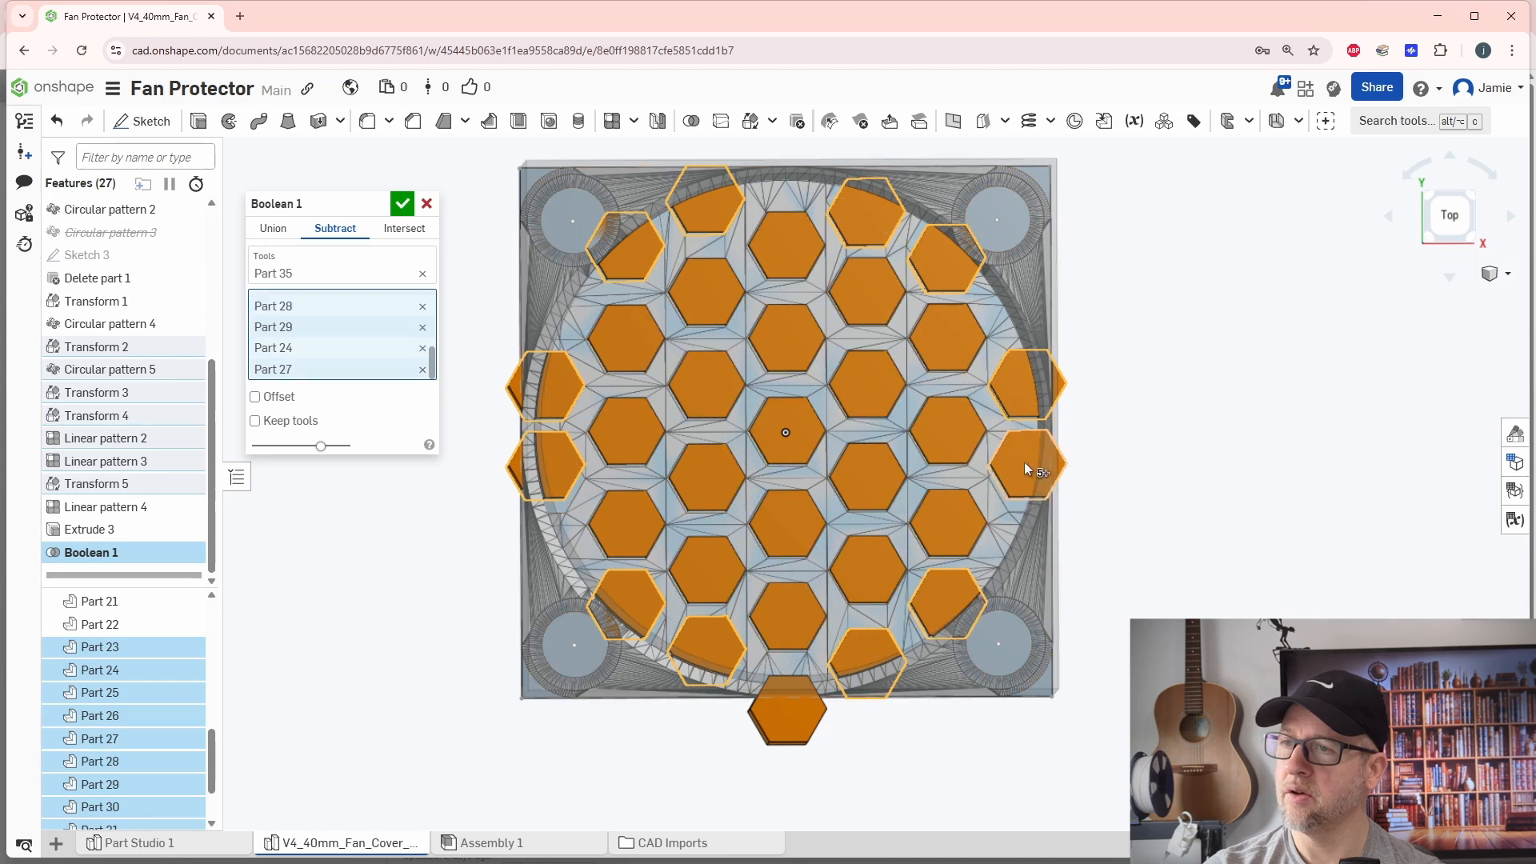
{"action": "left_click", "coordinate": [1024, 462]}
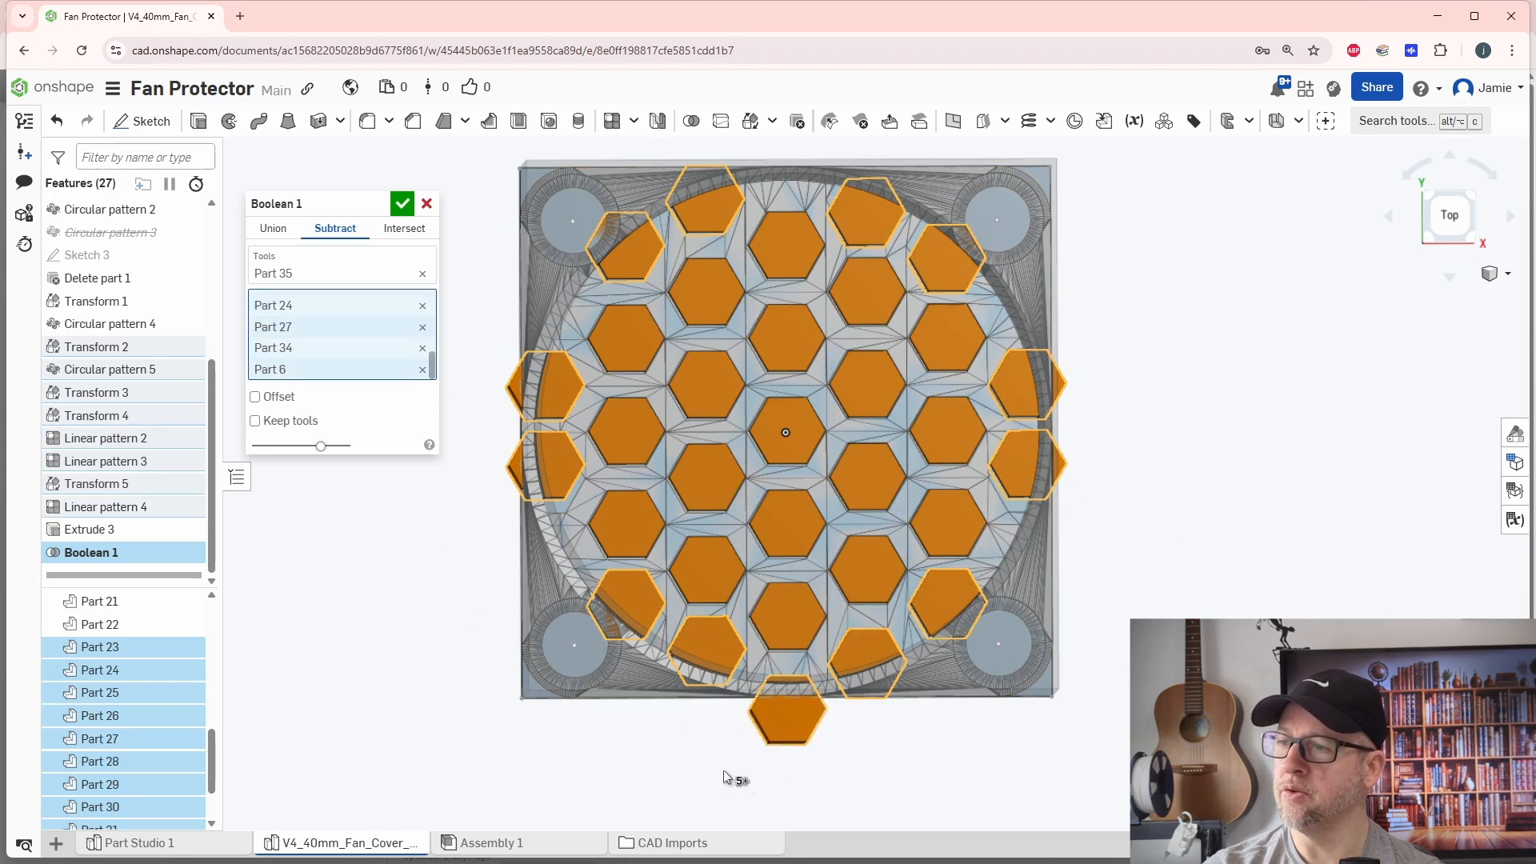
{"action": "left_click", "coordinate": [402, 203]}
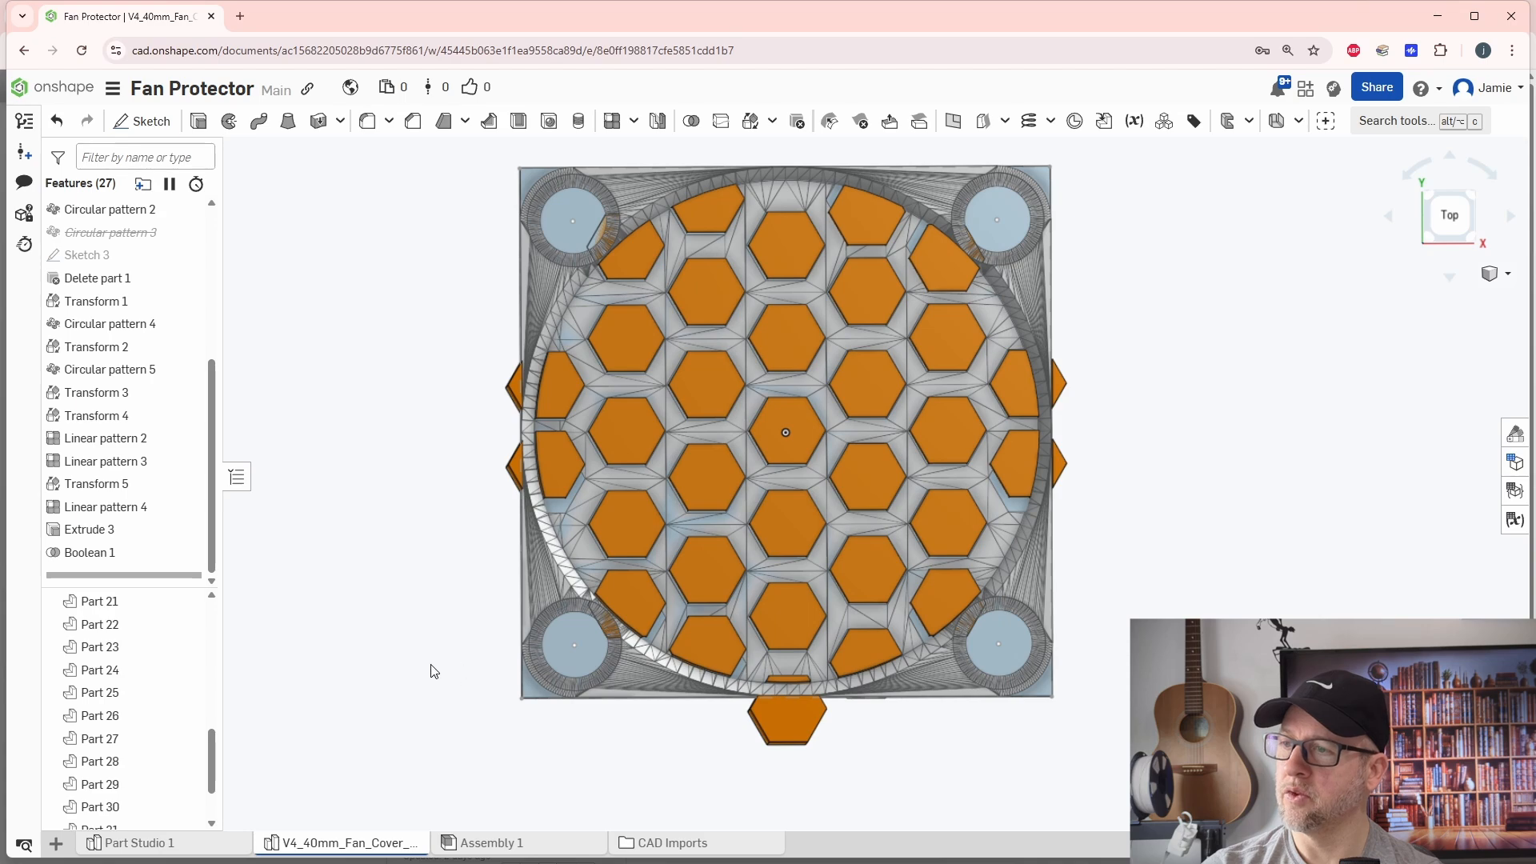
{"action": "mouse_move", "coordinate": [432, 670]}
{"action": "right_mouse_down"}
{"action": "mouse_move", "coordinate": [429, 638]}
{"action": "mouse_move", "coordinate": [442, 652]}
{"action": "right_mouse_up"}
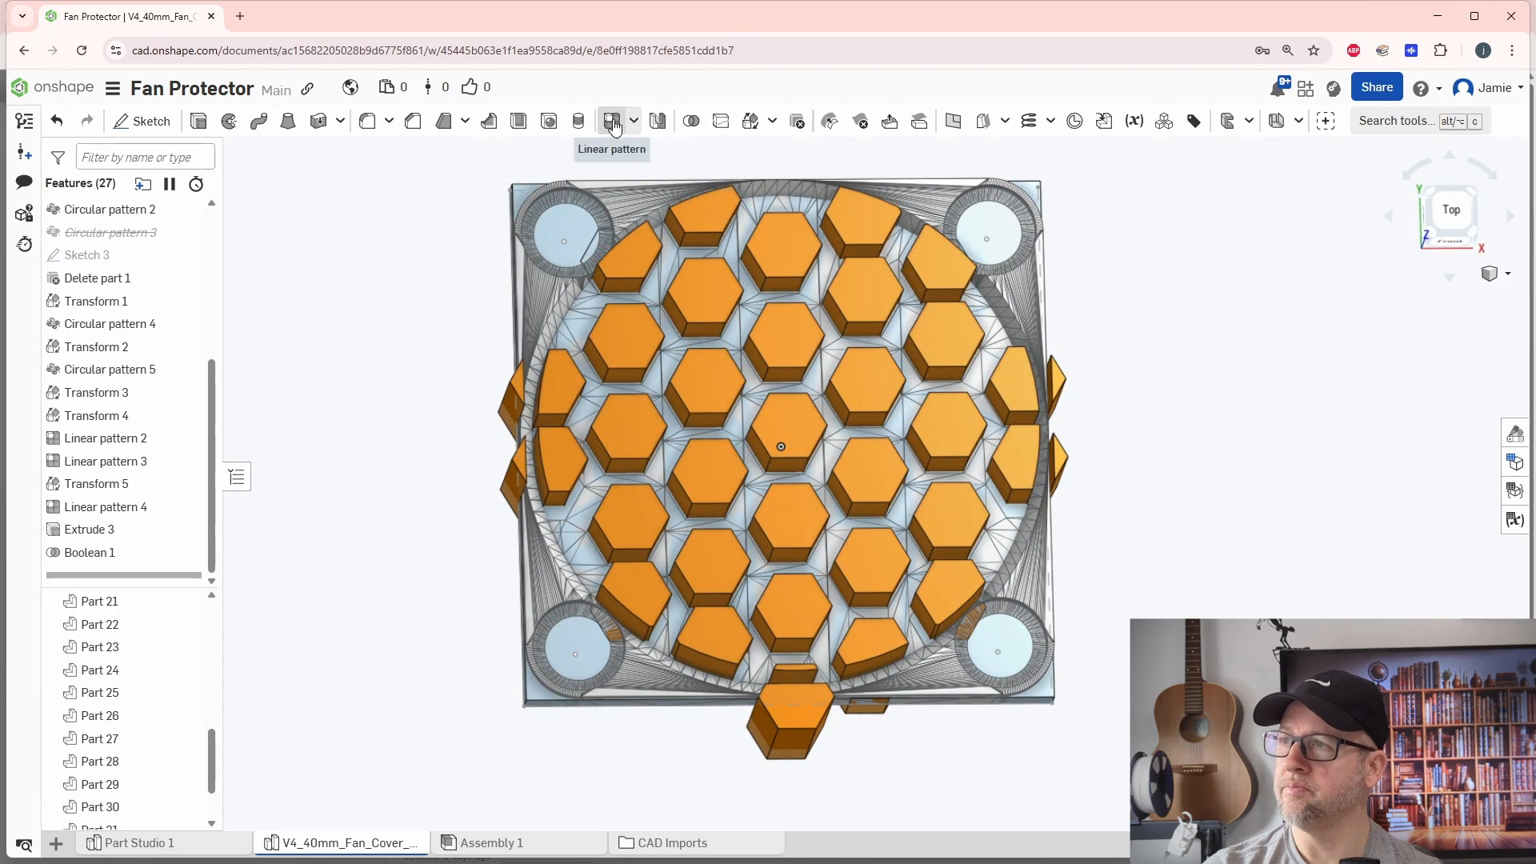
{"action": "left_click", "coordinate": [860, 126]}
{"action": "left_click", "coordinate": [512, 436]}
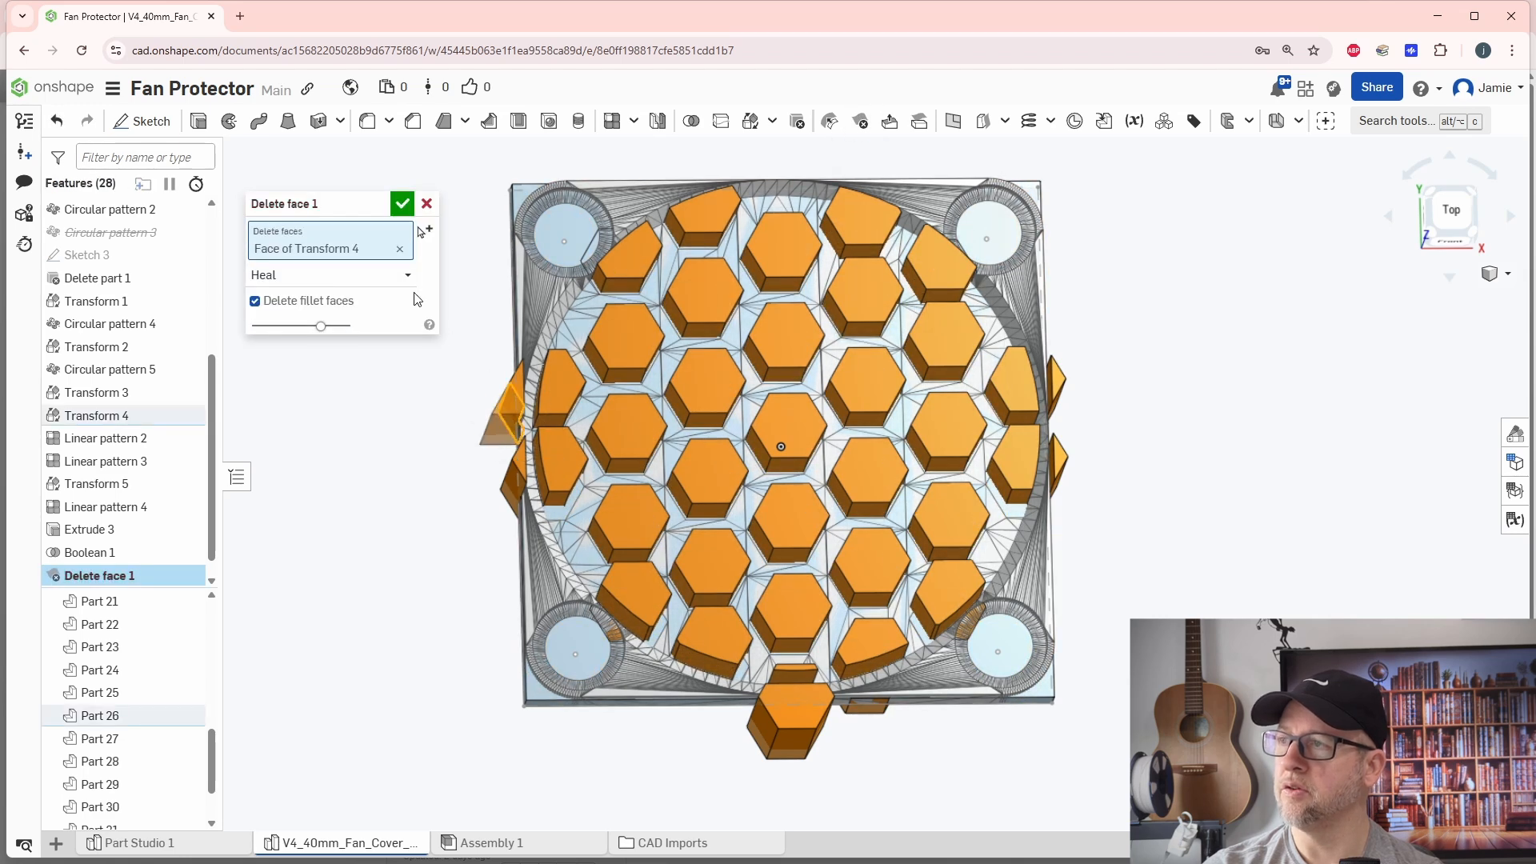
{"action": "left_click", "coordinate": [426, 203]}
{"action": "left_click", "coordinate": [797, 121]}
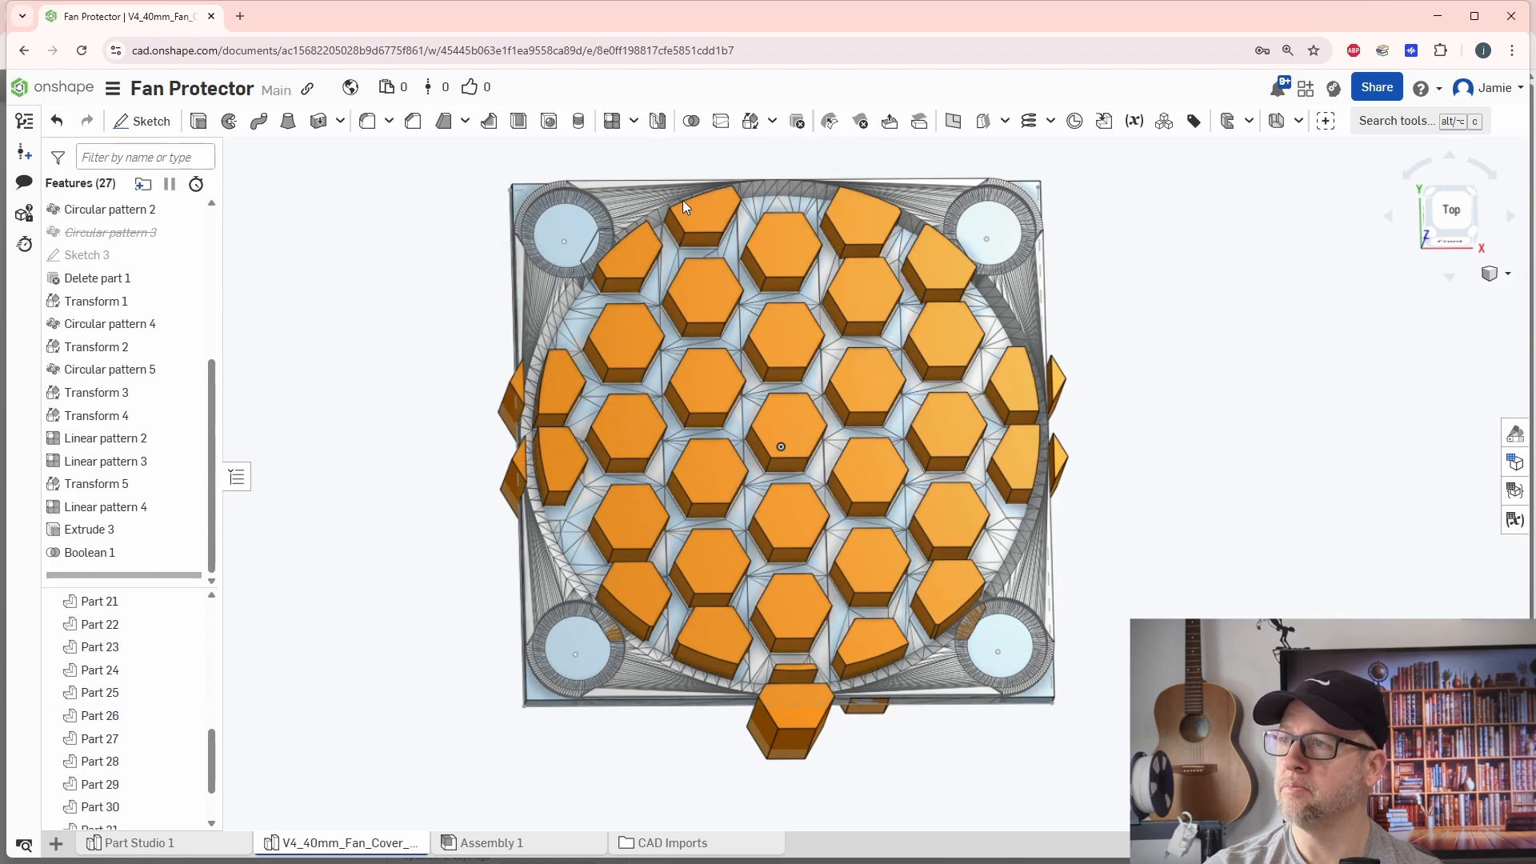
{"action": "scroll", "coordinate": [516, 405], "scroll_direction": "up", "scroll_amount": 3}
{"action": "scroll", "coordinate": [520, 396], "scroll_direction": "up", "scroll_amount": 2}
{"action": "left_click", "coordinate": [523, 390]}
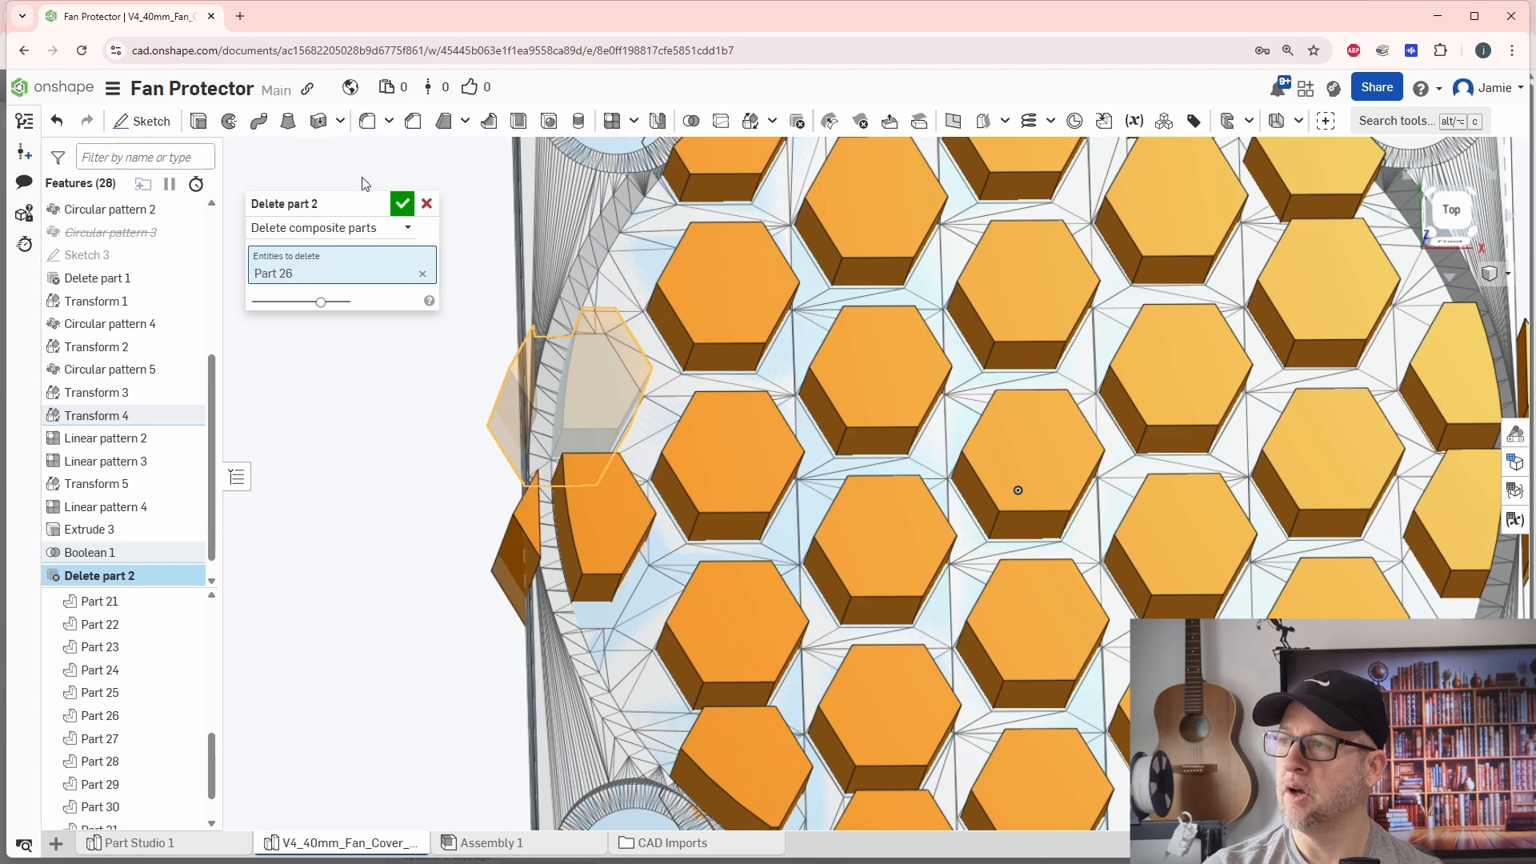
{"action": "left_click", "coordinate": [426, 204]}
Step: Suppress the Import 1 feature so the imported fan cover is out of the way
{"action": "scroll", "coordinate": [496, 368], "scroll_direction": "down", "scroll_amount": 3}
{"action": "mouse_move", "coordinate": [525, 397]}
{"action": "right_mouse_down"}
{"action": "mouse_move", "coordinate": [607, 408]}
{"action": "mouse_move", "coordinate": [730, 369]}
{"action": "mouse_move", "coordinate": [589, 374]}
{"action": "mouse_move", "coordinate": [524, 414]}
{"action": "mouse_move", "coordinate": [528, 382]}
{"action": "mouse_move", "coordinate": [548, 414]}
{"action": "mouse_move", "coordinate": [536, 372]}
{"action": "mouse_move", "coordinate": [568, 361]}
{"action": "mouse_move", "coordinate": [598, 400]}
{"action": "mouse_move", "coordinate": [487, 376]}
{"action": "mouse_move", "coordinate": [545, 373]}
{"action": "mouse_move", "coordinate": [530, 329]}
{"action": "mouse_move", "coordinate": [518, 381]}
{"action": "right_mouse_up"}
{"action": "scroll", "coordinate": [781, 412], "scroll_direction": "down", "scroll_amount": 5}
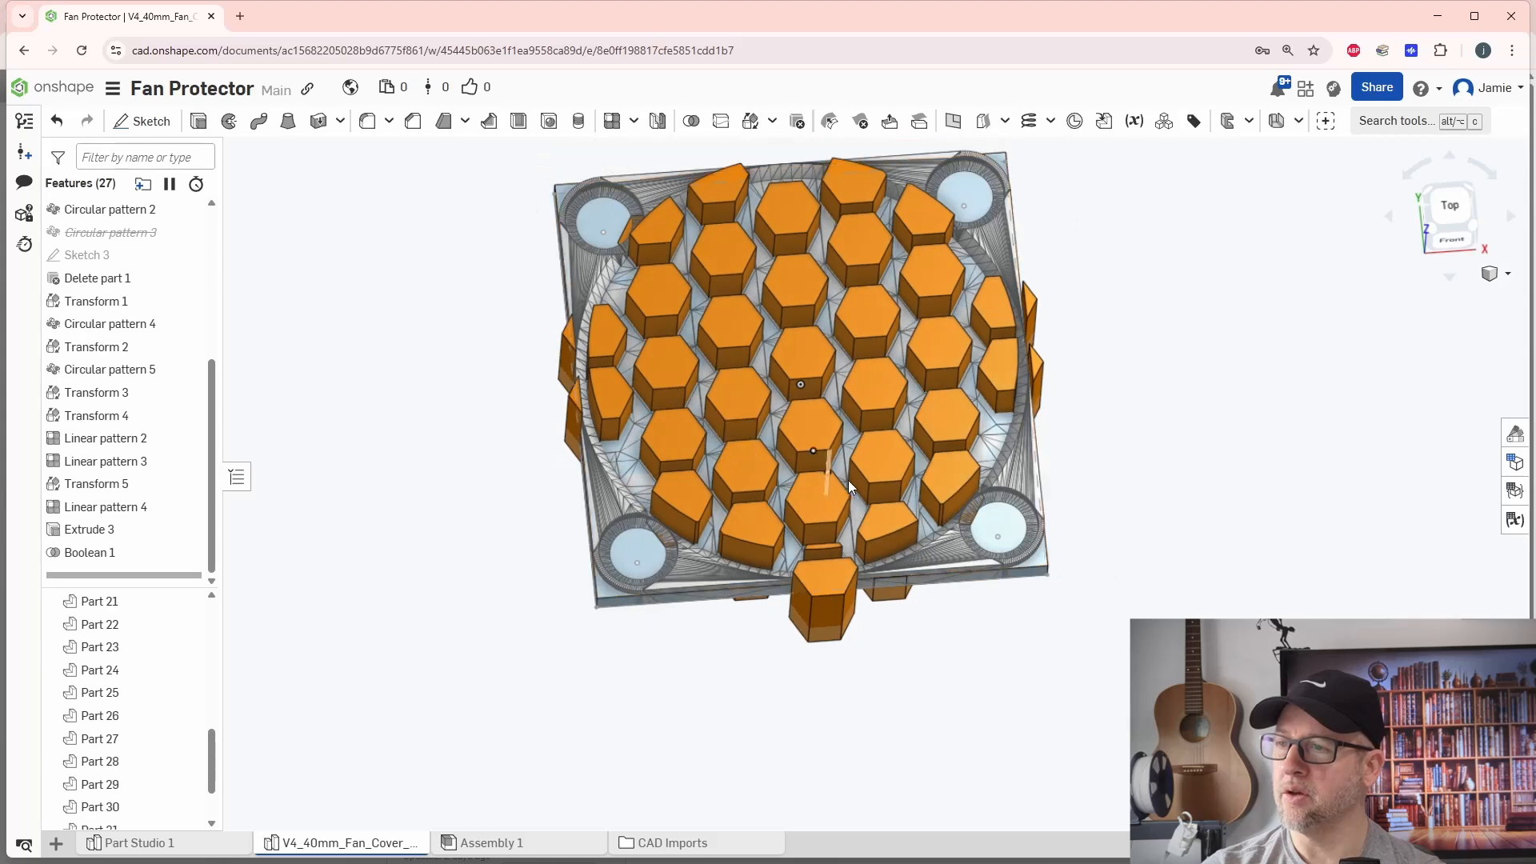
{"action": "mouse_move", "coordinate": [808, 473]}
{"action": "right_mouse_down"}
{"action": "mouse_move", "coordinate": [779, 501]}
{"action": "mouse_move", "coordinate": [798, 501]}
{"action": "mouse_move", "coordinate": [793, 485]}
{"action": "right_mouse_up"}
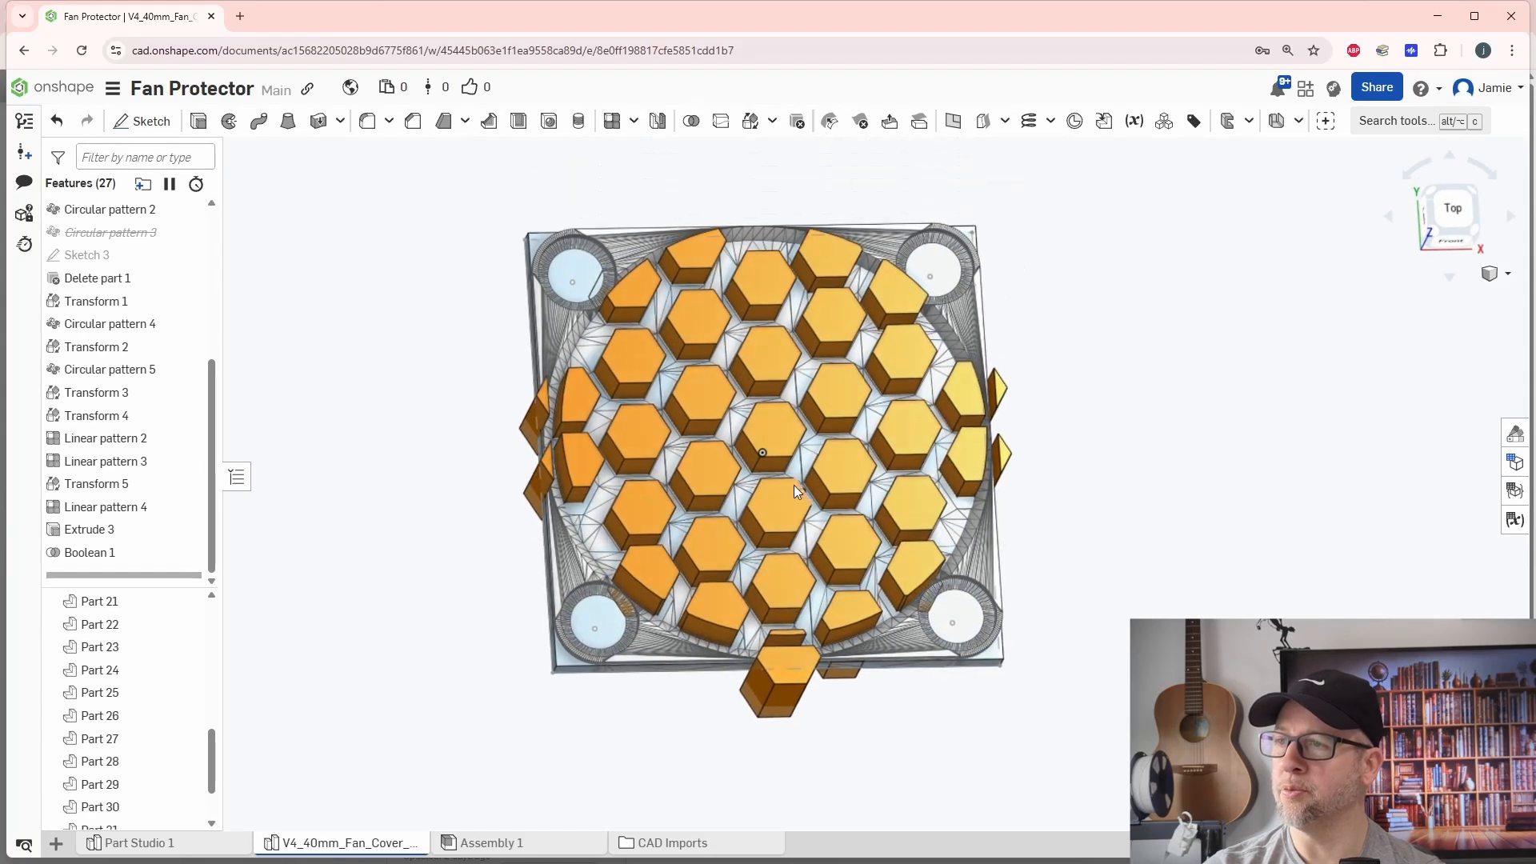
{"action": "right_click_drag", "start_coordinate": [1120, 429], "coordinate": [1109, 438]}
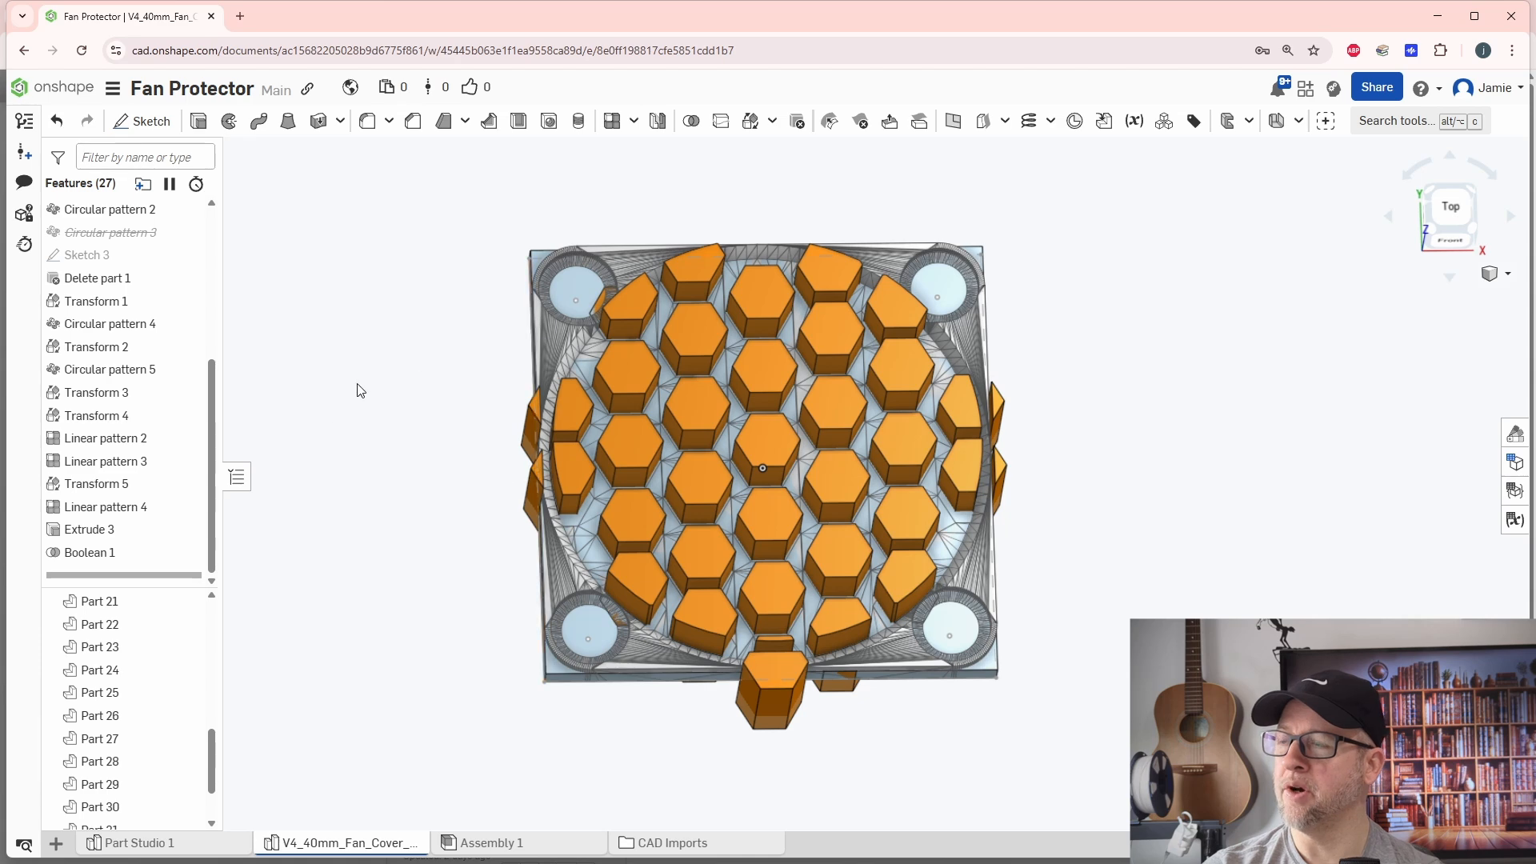
{"action": "scroll", "coordinate": [196, 456], "scroll_direction": "up", "scroll_amount": 4}
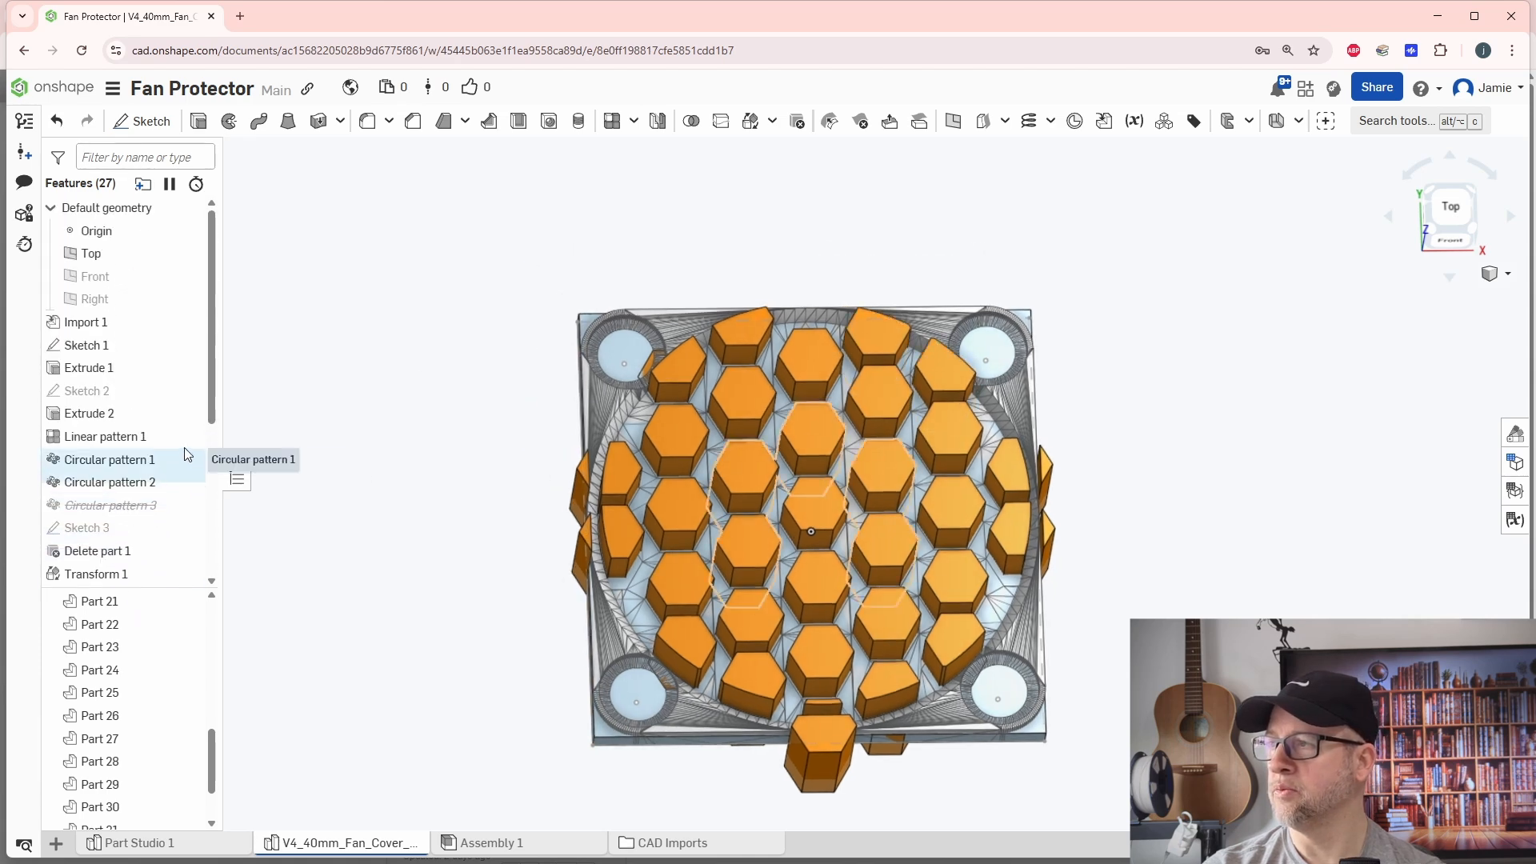
{"action": "right_click", "coordinate": [175, 330]}
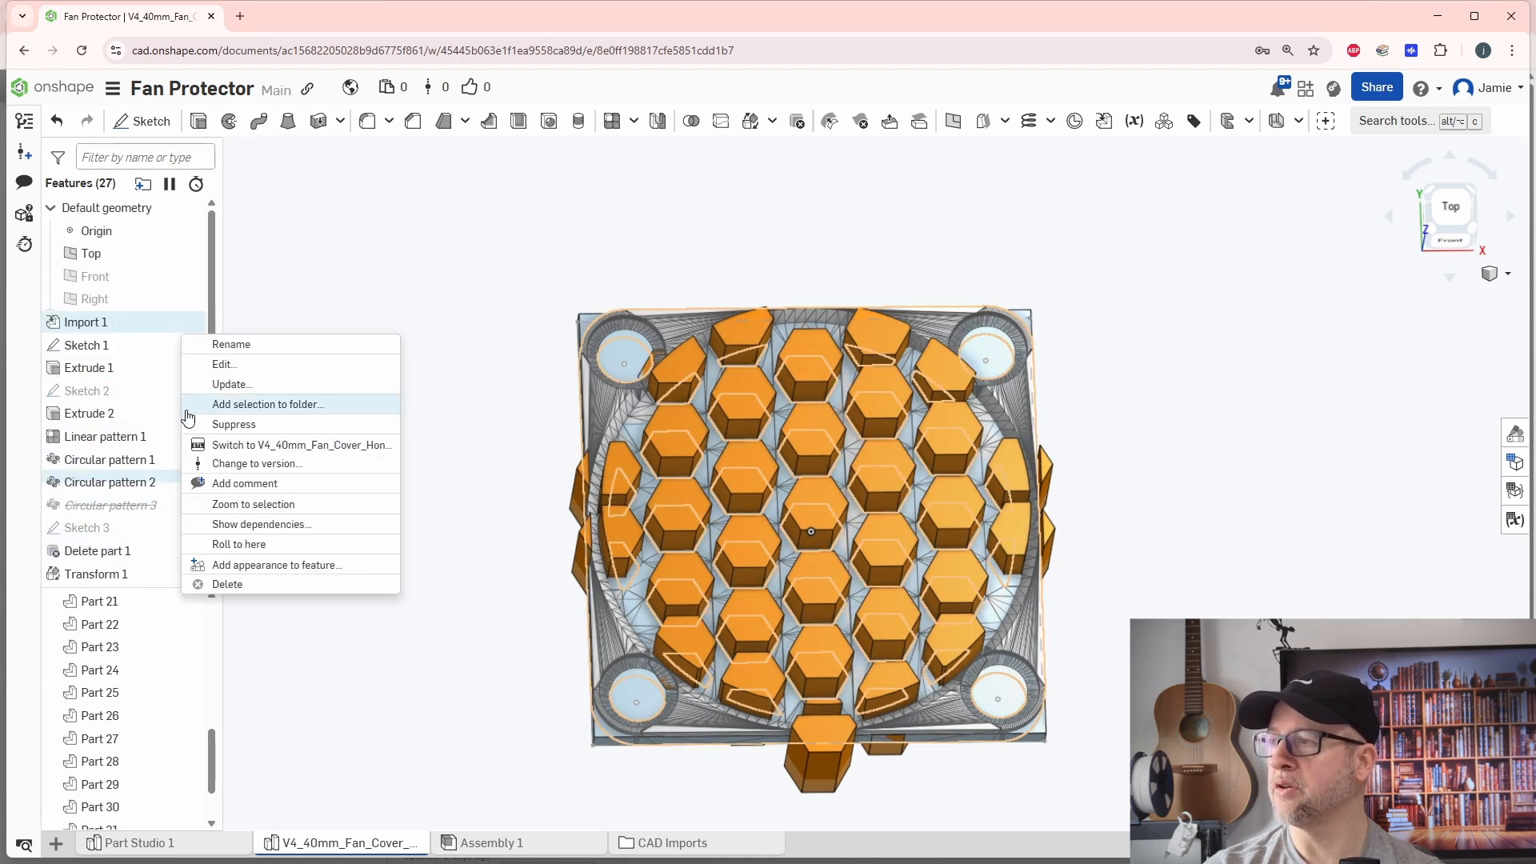
{"action": "left_click", "coordinate": [309, 425]}
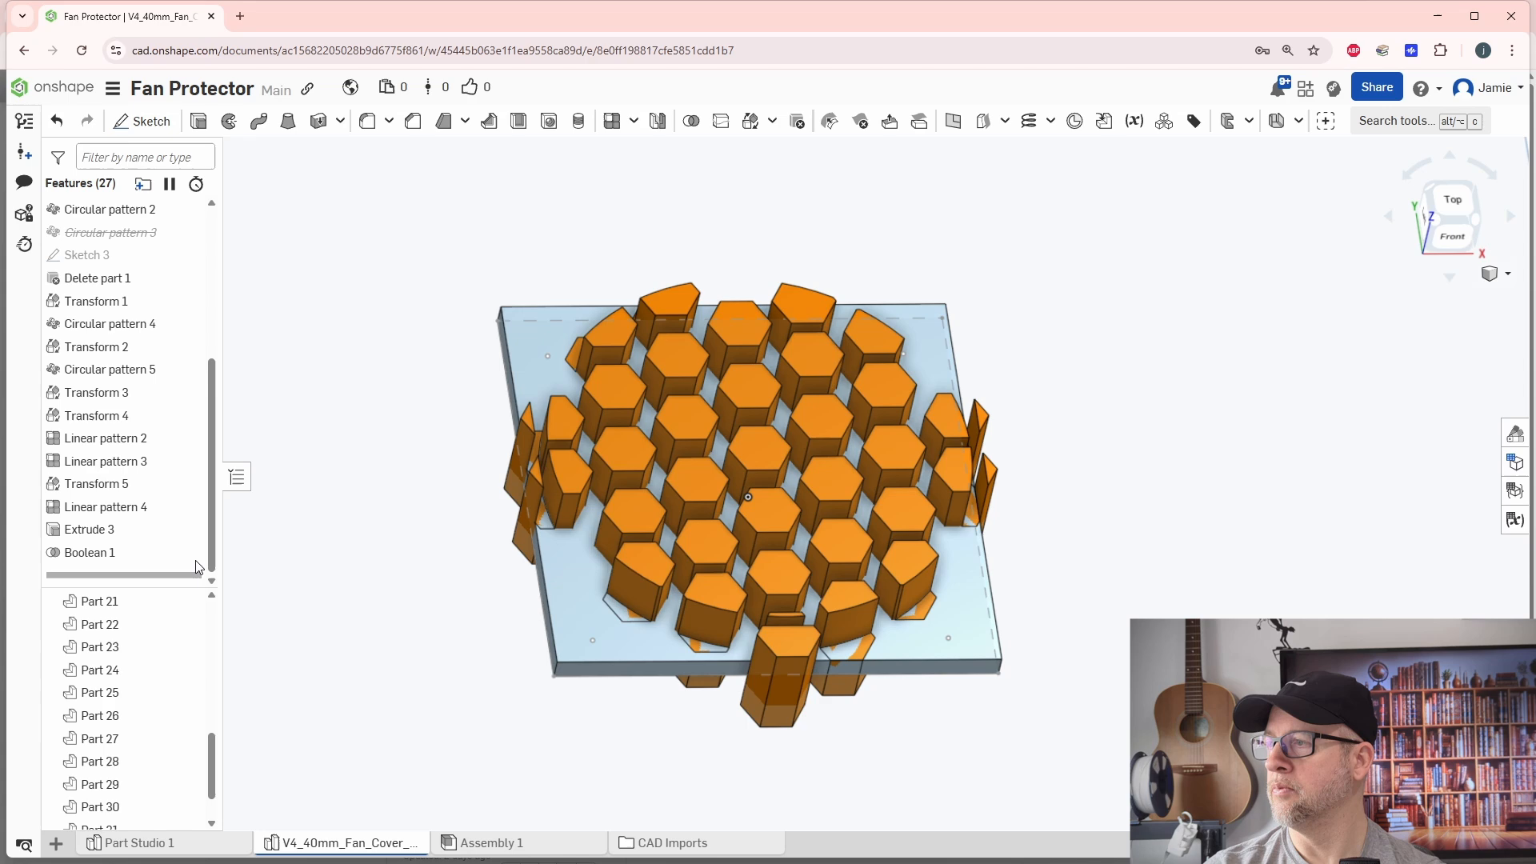
Step: Make the 25 mm surround extrusion, Extrude 3, symmetric about its sketch plane and accept it
{"action": "double_click", "coordinate": [92, 532]}
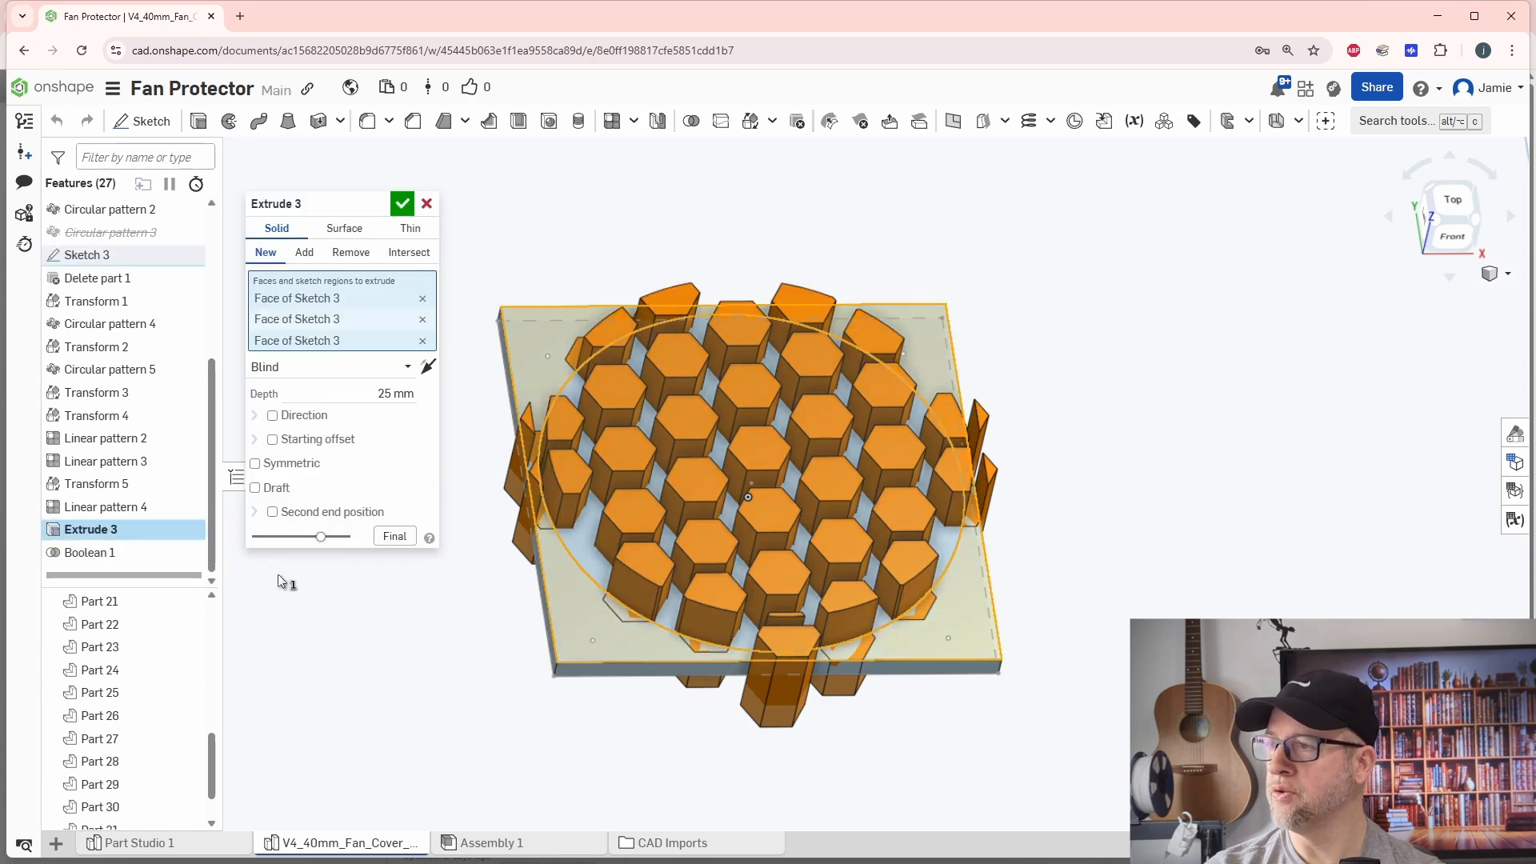
{"action": "right_click_drag", "start_coordinate": [438, 637], "coordinate": [467, 578]}
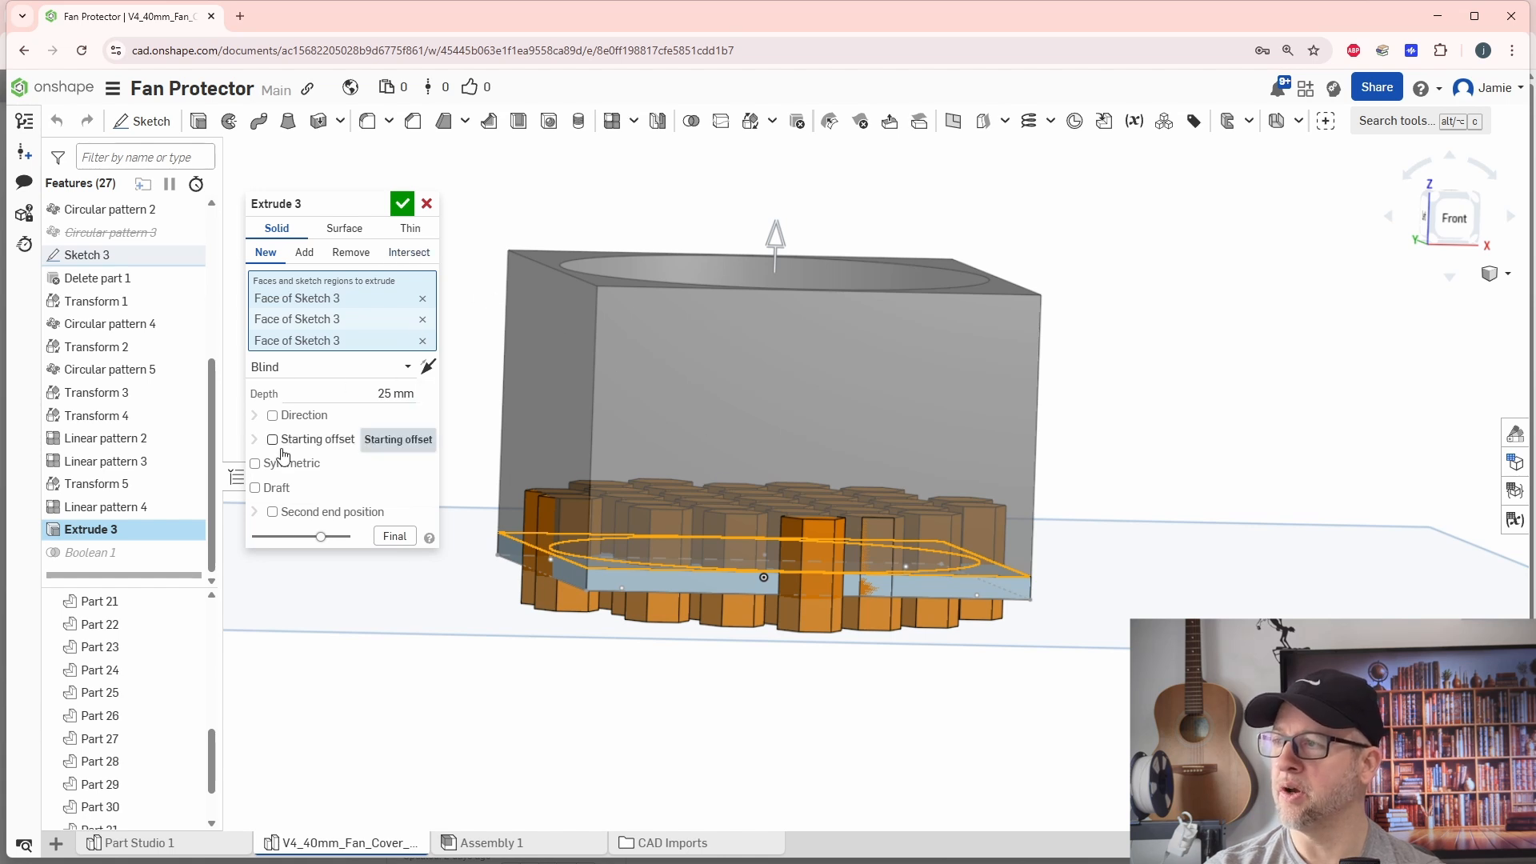
{"action": "left_click", "coordinate": [255, 464]}
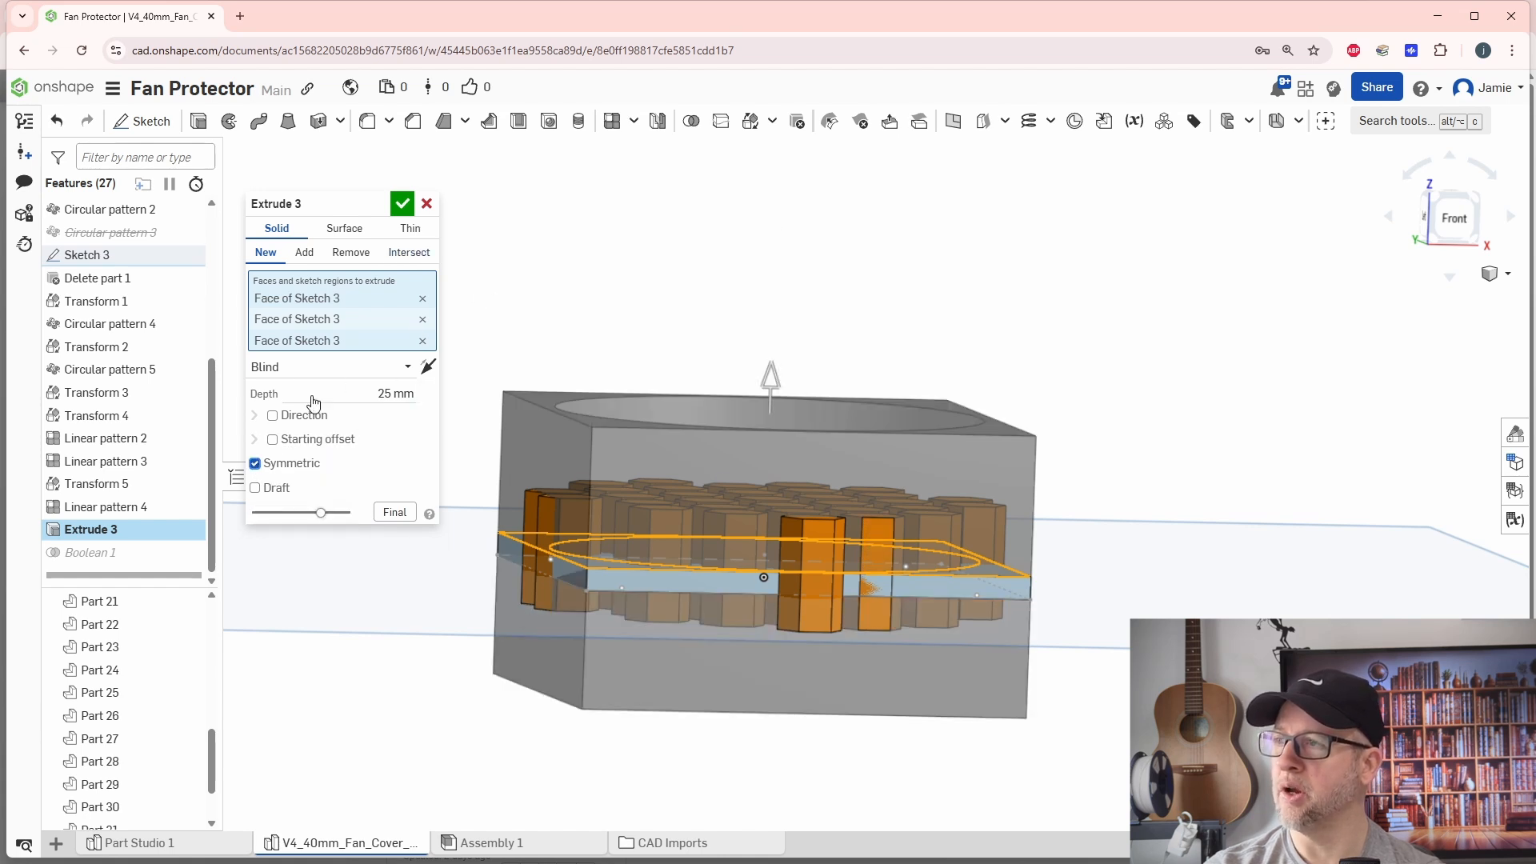
{"action": "left_click", "coordinate": [405, 206]}
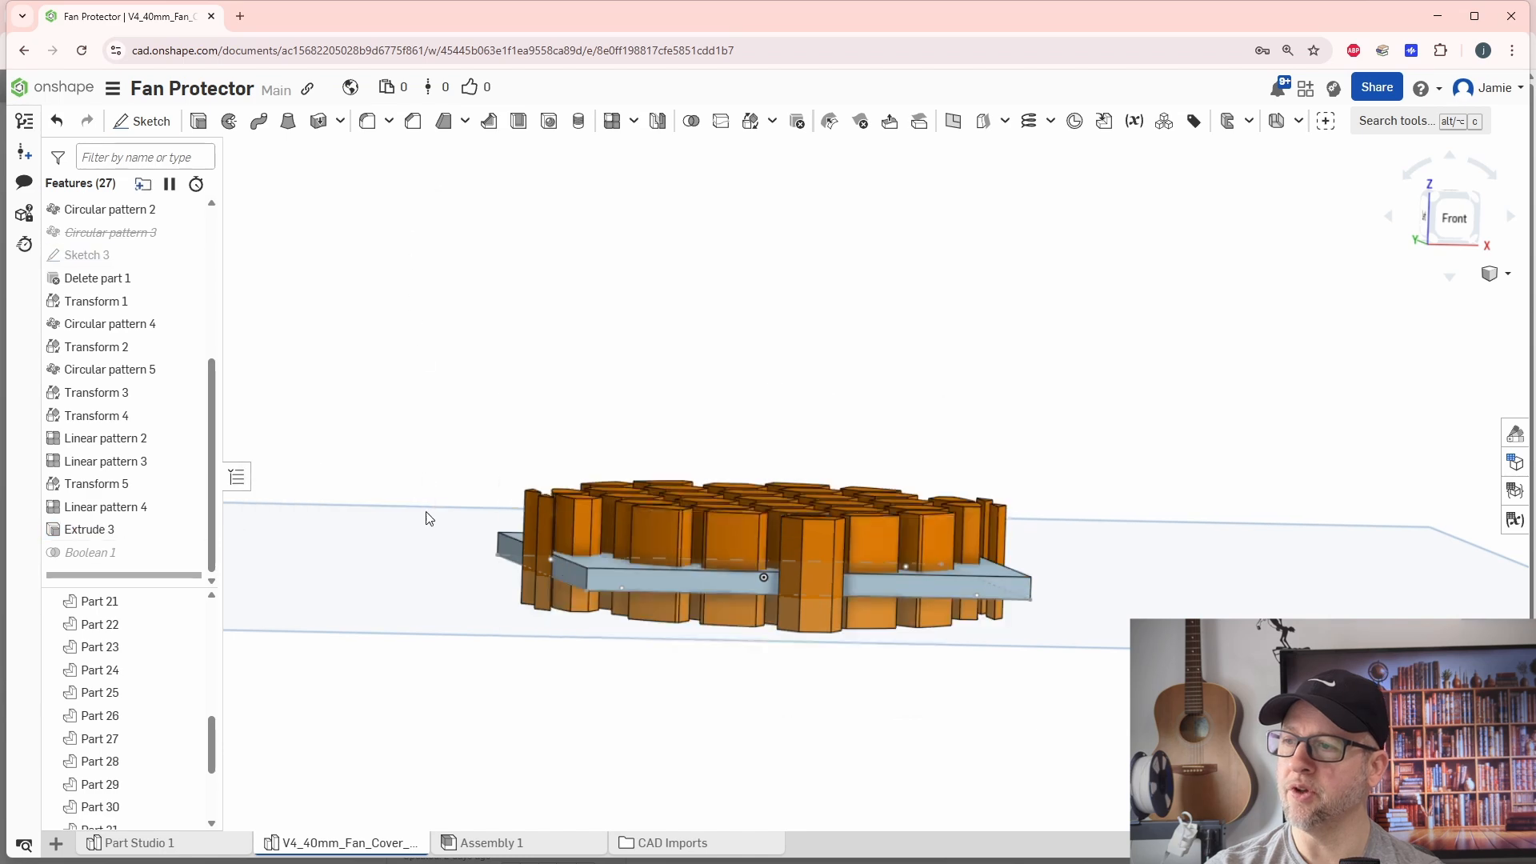
Step: Delete the five leftover prism pieces outside the circular opening: two at each side of the plate and one beyond its lower edge
{"action": "right_click_drag", "start_coordinate": [425, 590], "coordinate": [405, 685]}
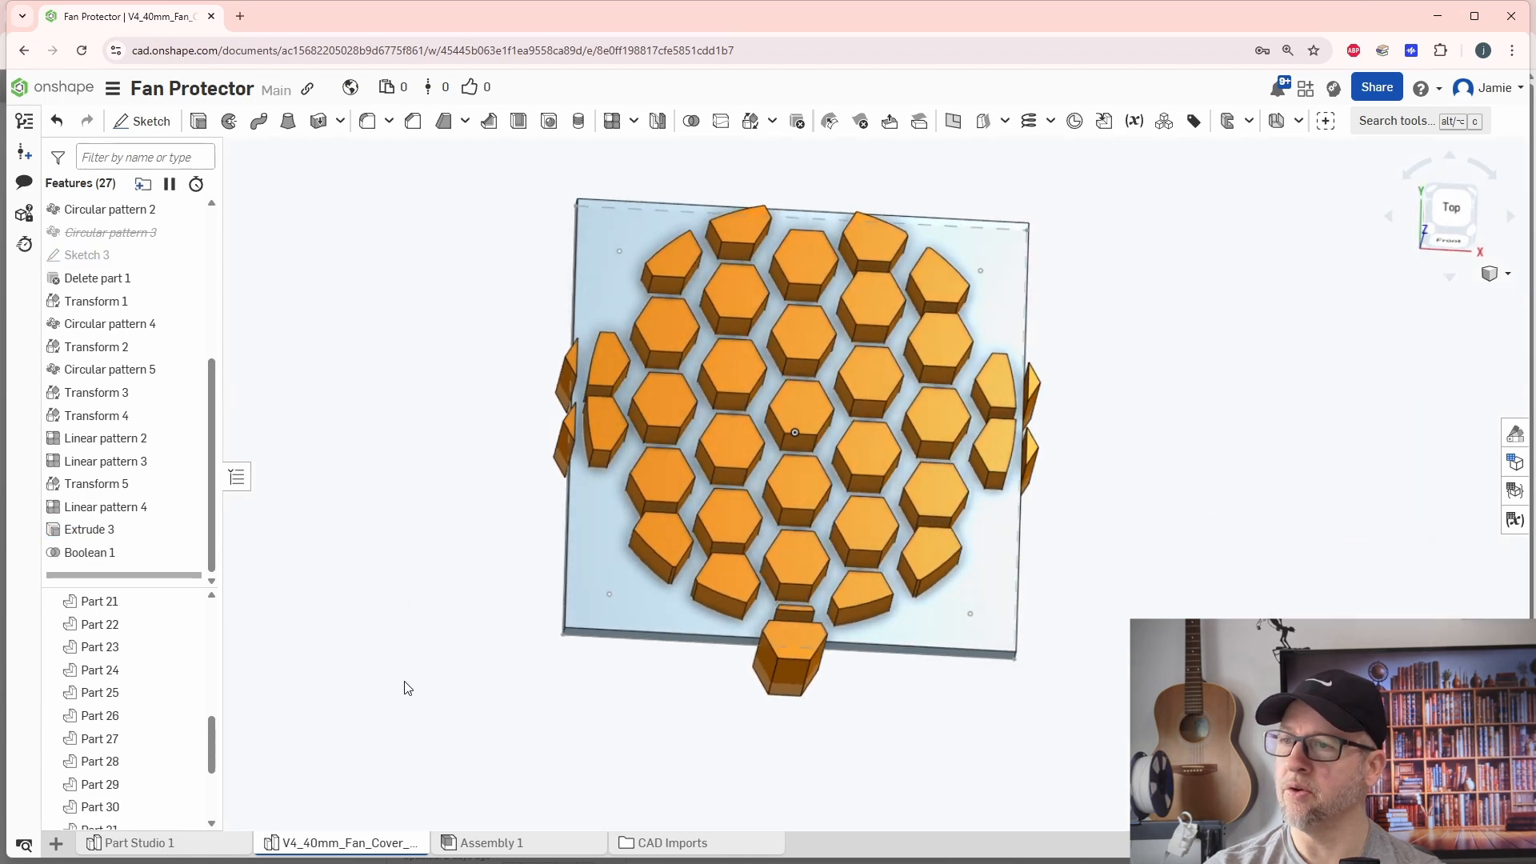
{"action": "scroll", "coordinate": [595, 432], "scroll_direction": "up", "scroll_amount": 5}
{"action": "middle_click_drag", "start_coordinate": [676, 465], "coordinate": [596, 487]}
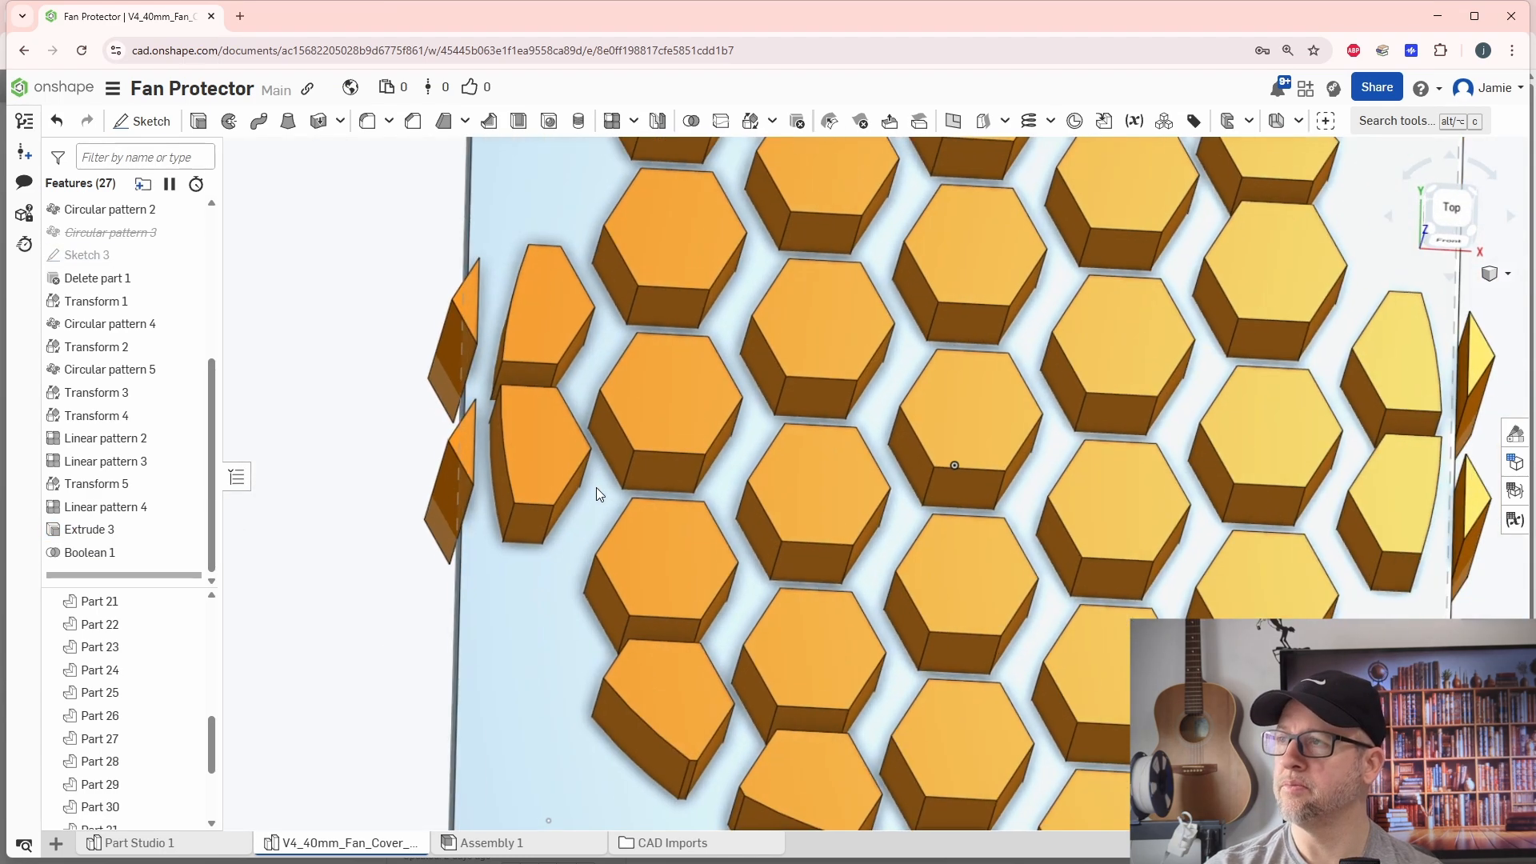
{"action": "scroll", "coordinate": [537, 463], "scroll_direction": "down", "scroll_amount": 4}
{"action": "right_click_drag", "start_coordinate": [537, 463], "coordinate": [490, 379]}
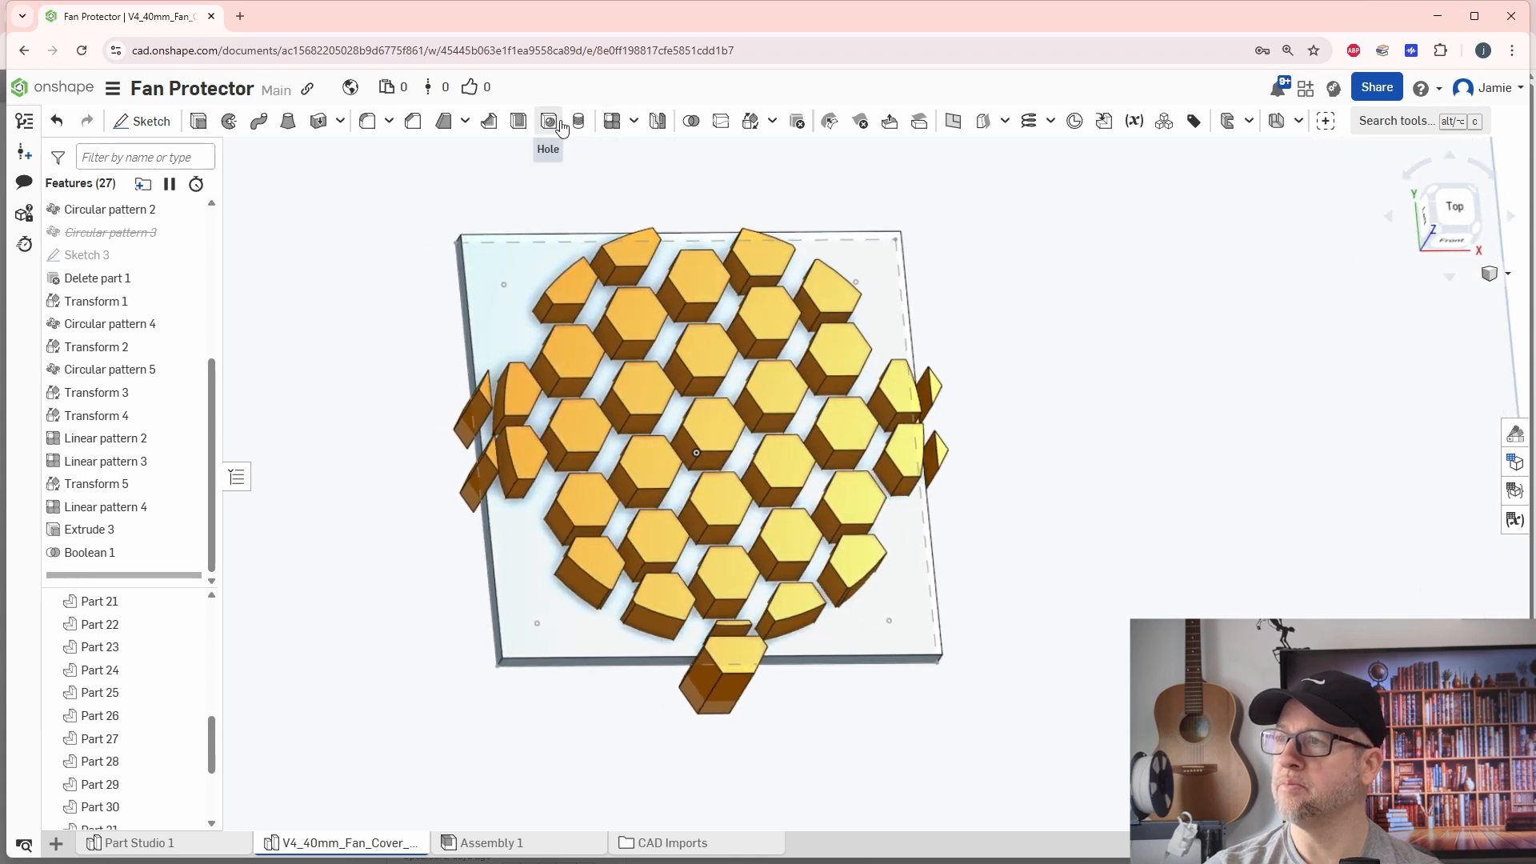
{"action": "left_click", "coordinate": [796, 121]}
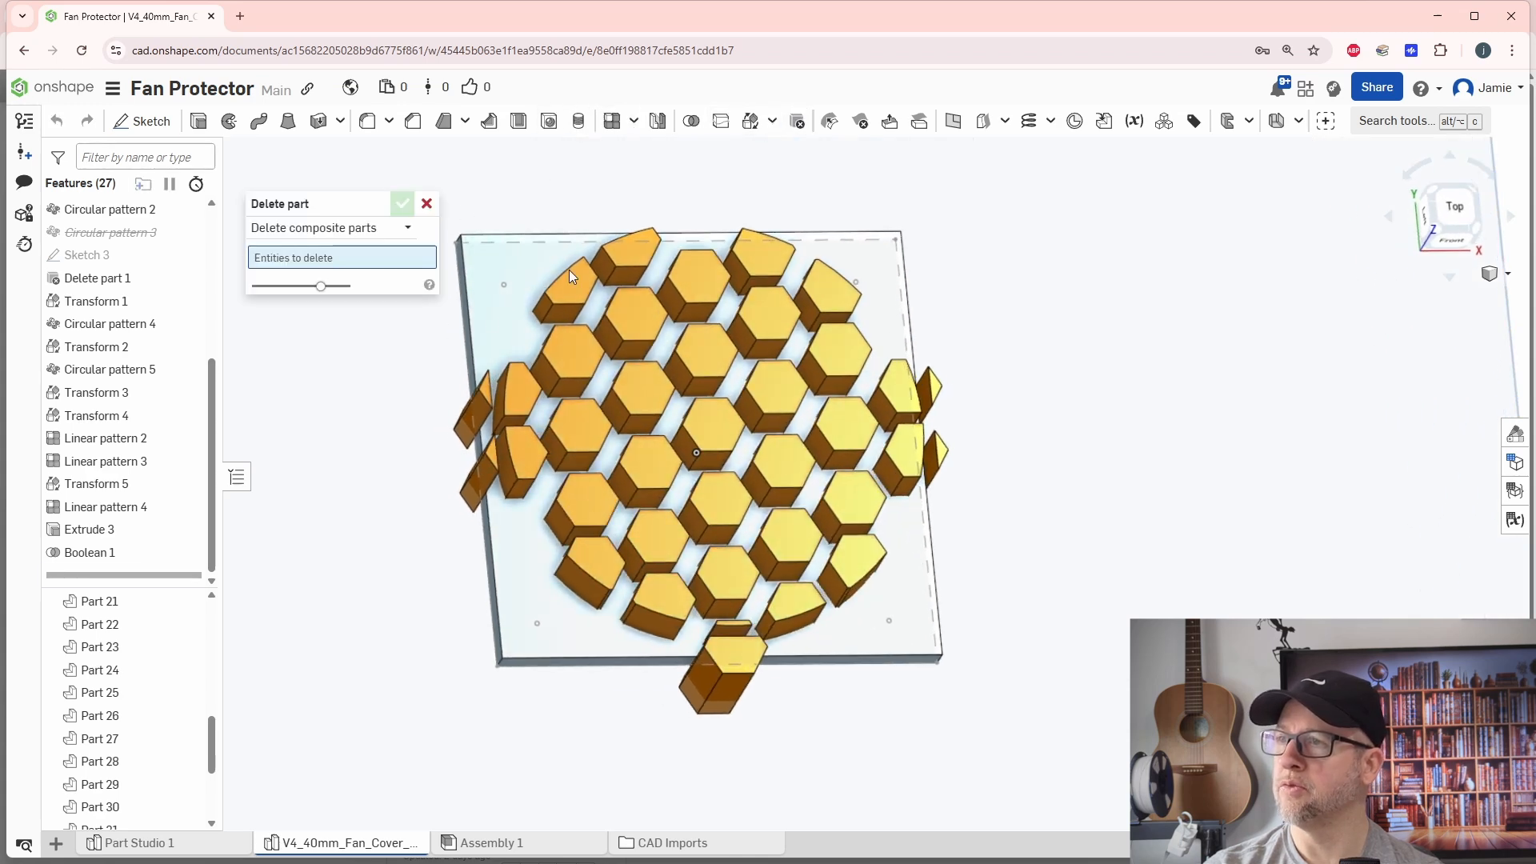
{"action": "left_click", "coordinate": [465, 407]}
{"action": "left_click", "coordinate": [476, 483]}
{"action": "left_click", "coordinate": [719, 674]}
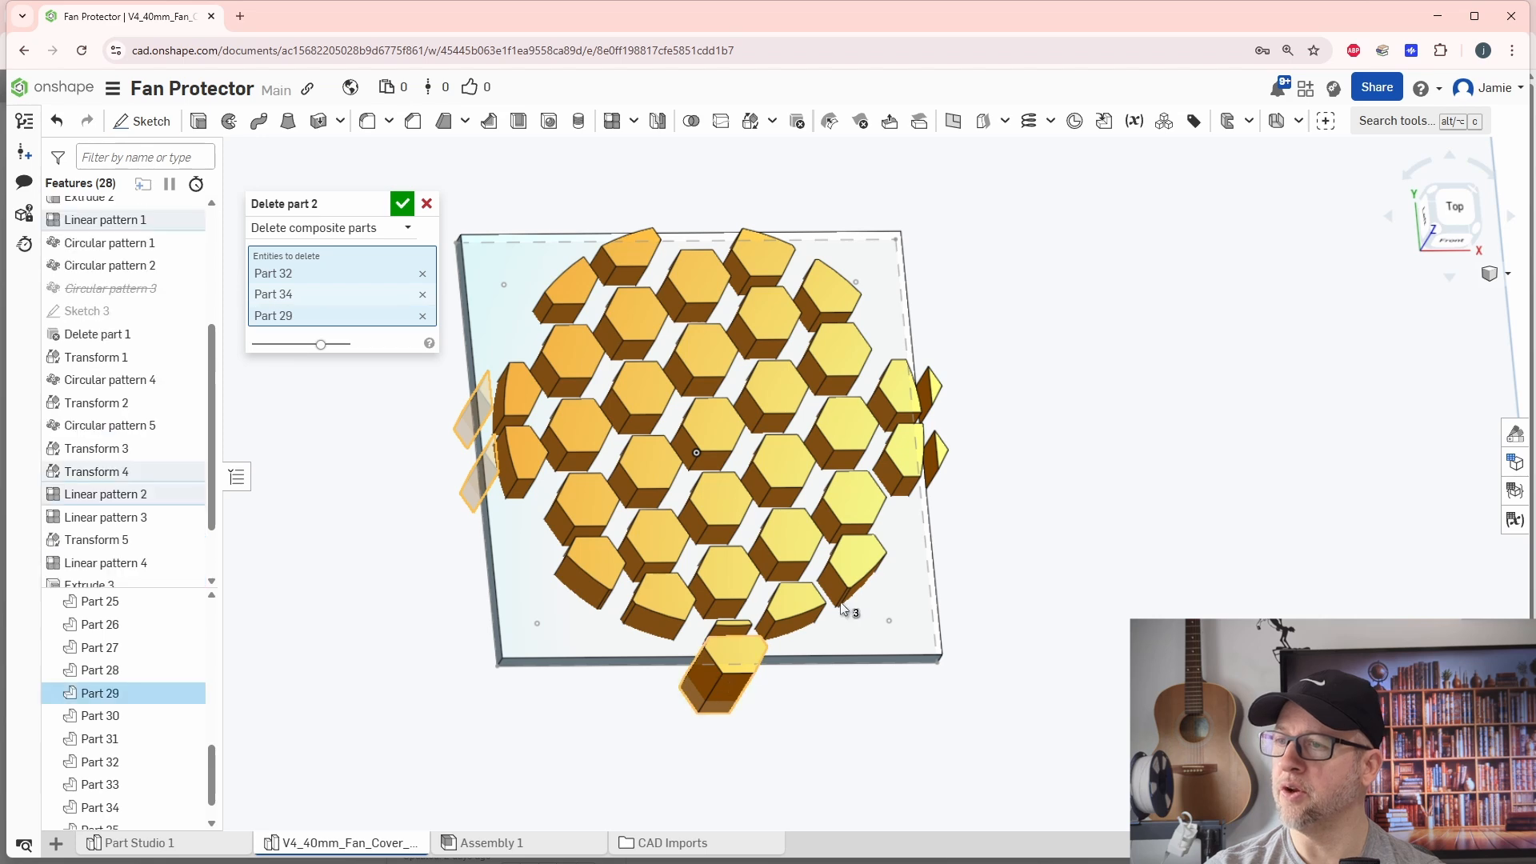
{"action": "left_click", "coordinate": [935, 468]}
{"action": "left_click", "coordinate": [936, 377]}
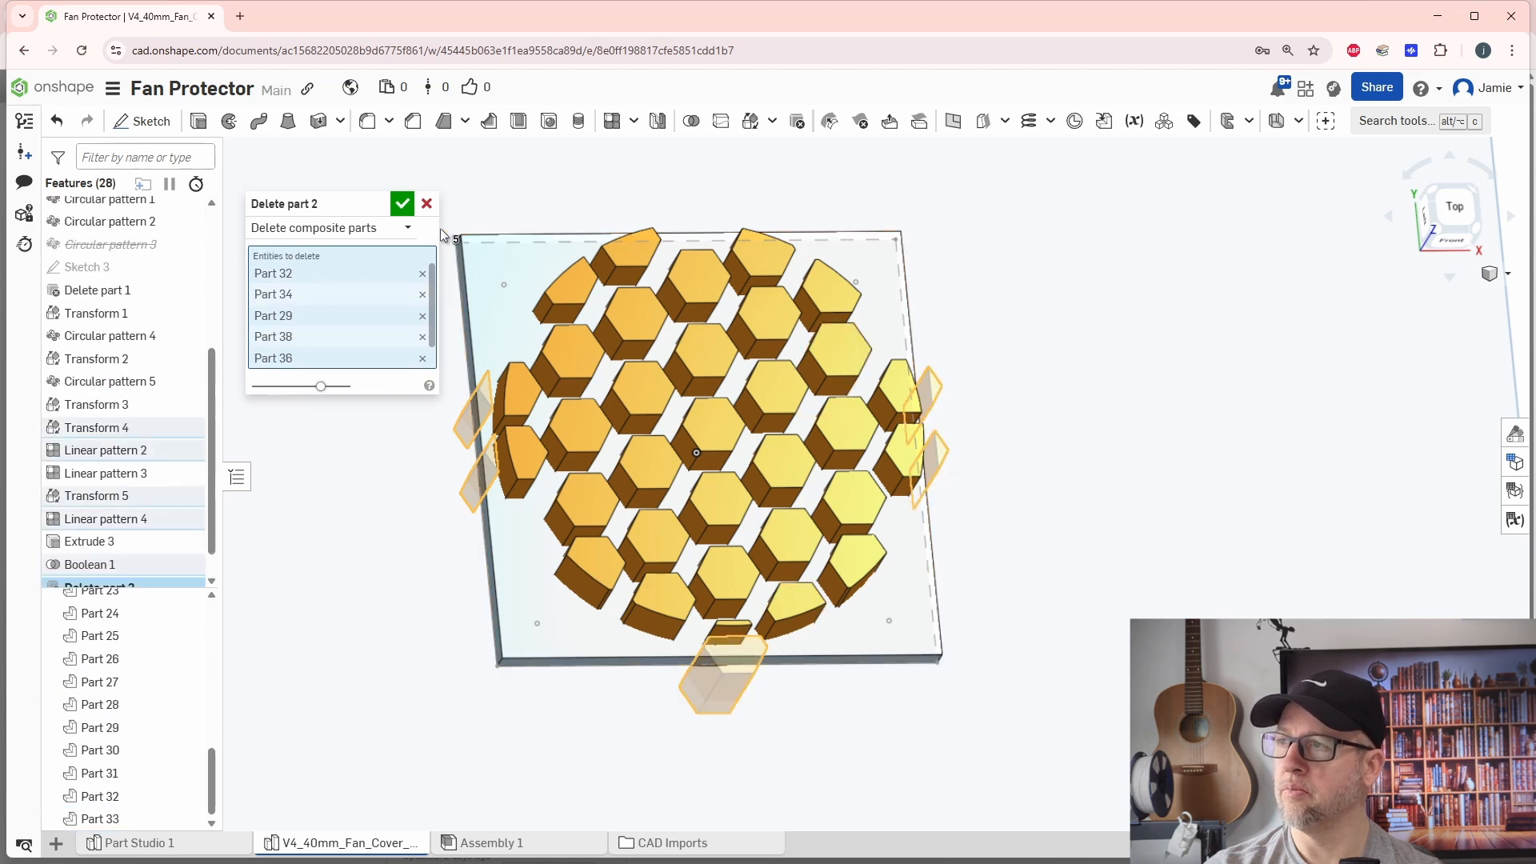
{"action": "left_click", "coordinate": [402, 203]}
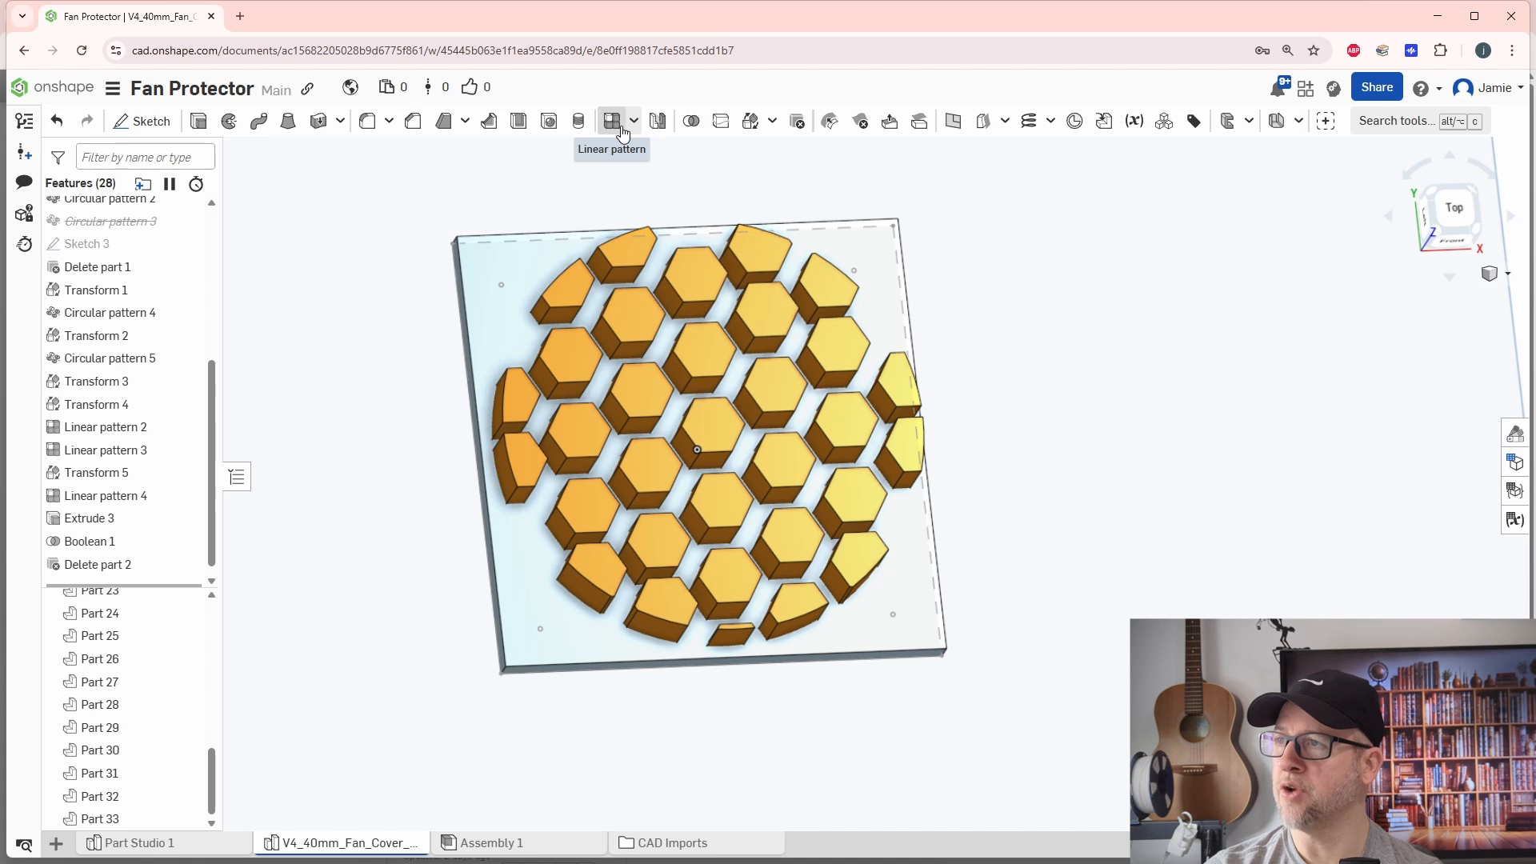
Step: Start a subtractive Boolean with the plate, Part 1, as its target, ready to pick the prisms as tools
{"action": "left_click", "coordinate": [691, 120]}
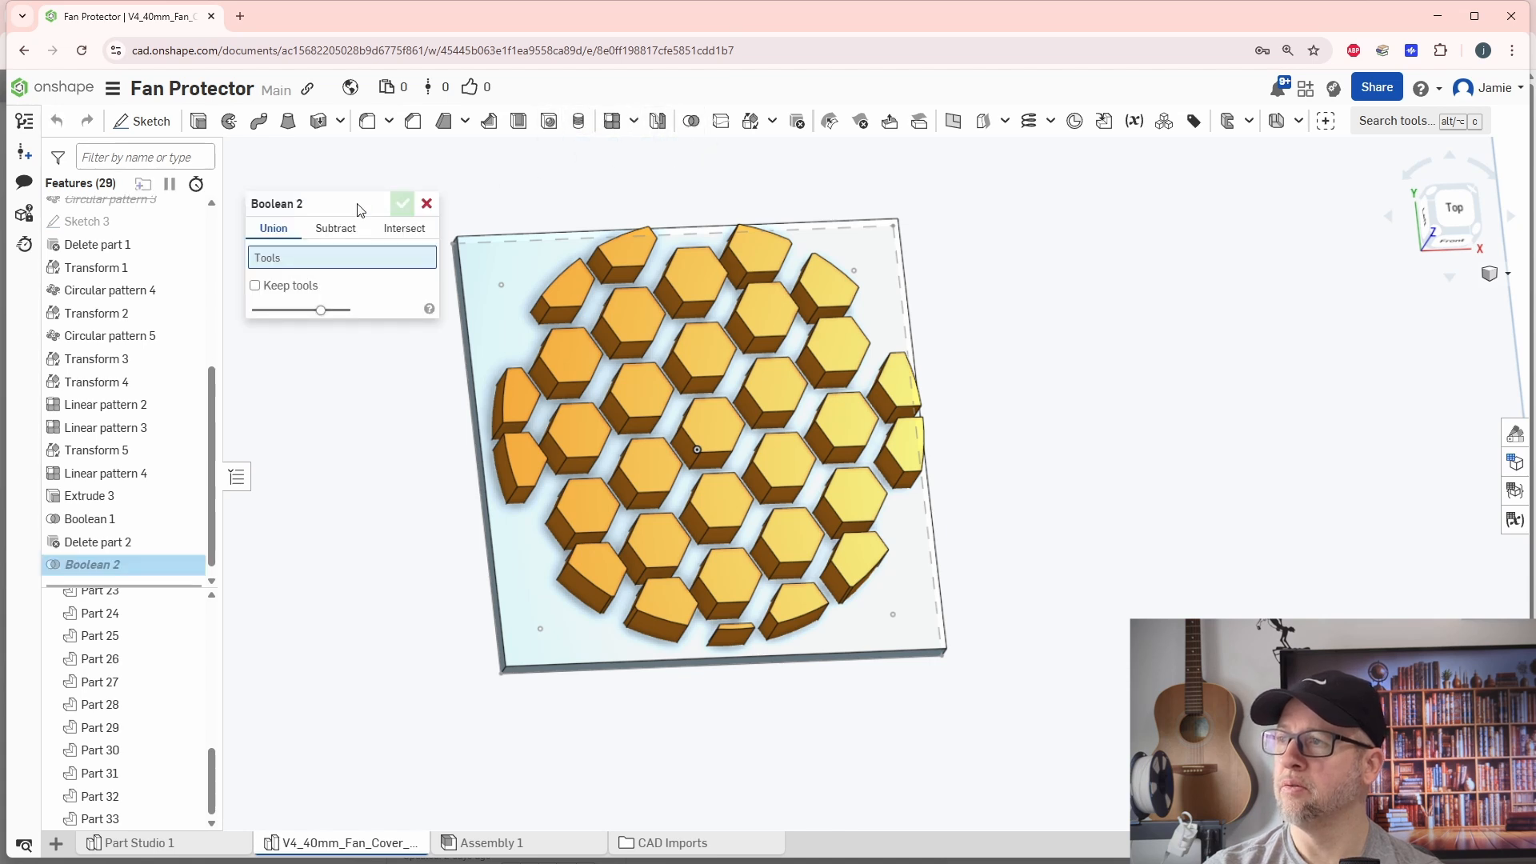
{"action": "left_click", "coordinate": [336, 230]}
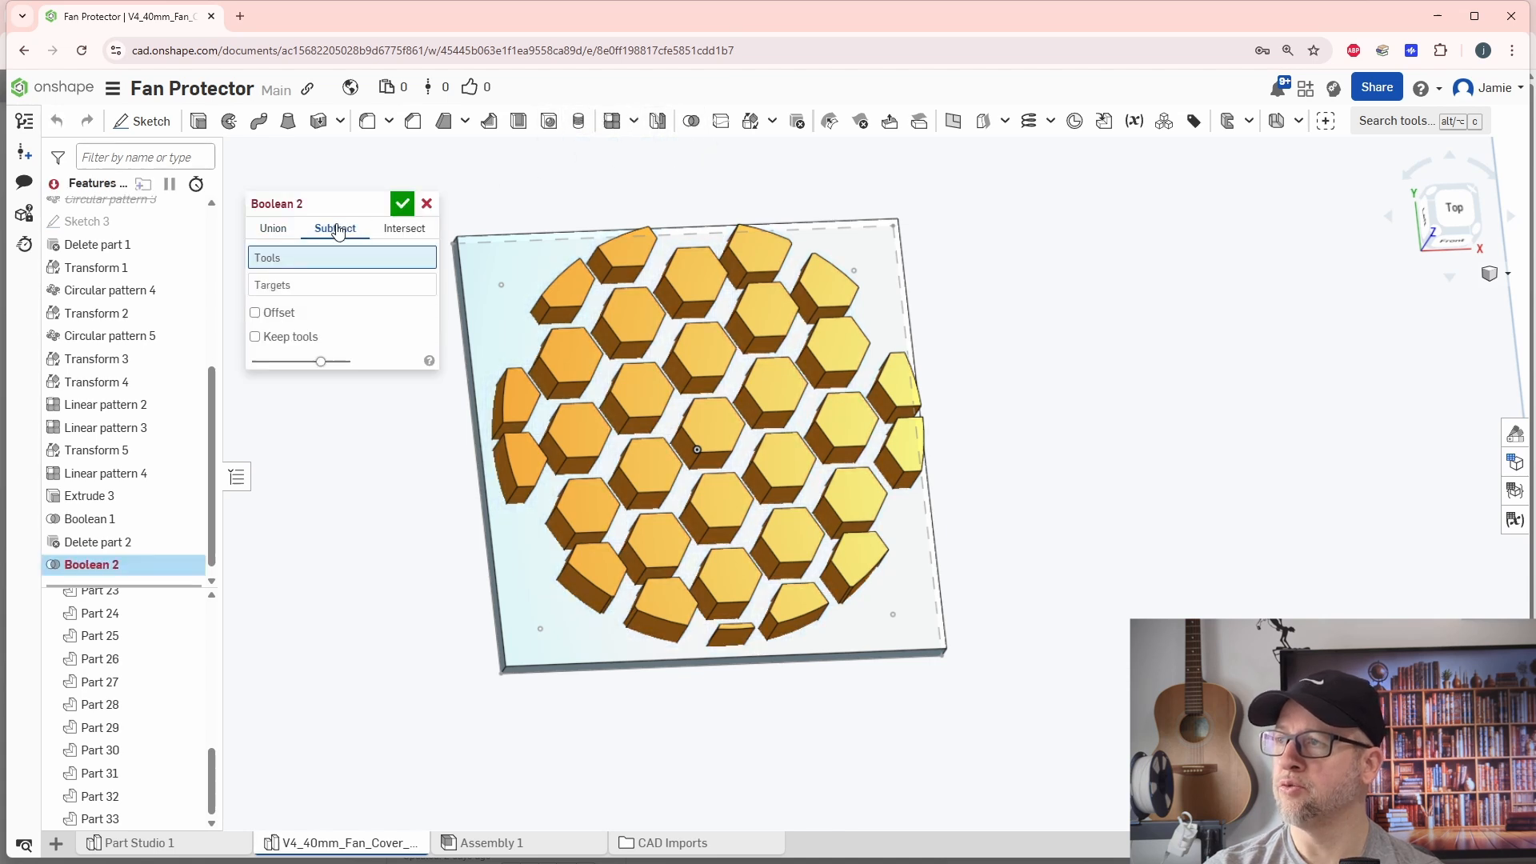
{"action": "left_click", "coordinate": [275, 287]}
{"action": "left_click", "coordinate": [526, 298]}
{"action": "left_click", "coordinate": [344, 257]}
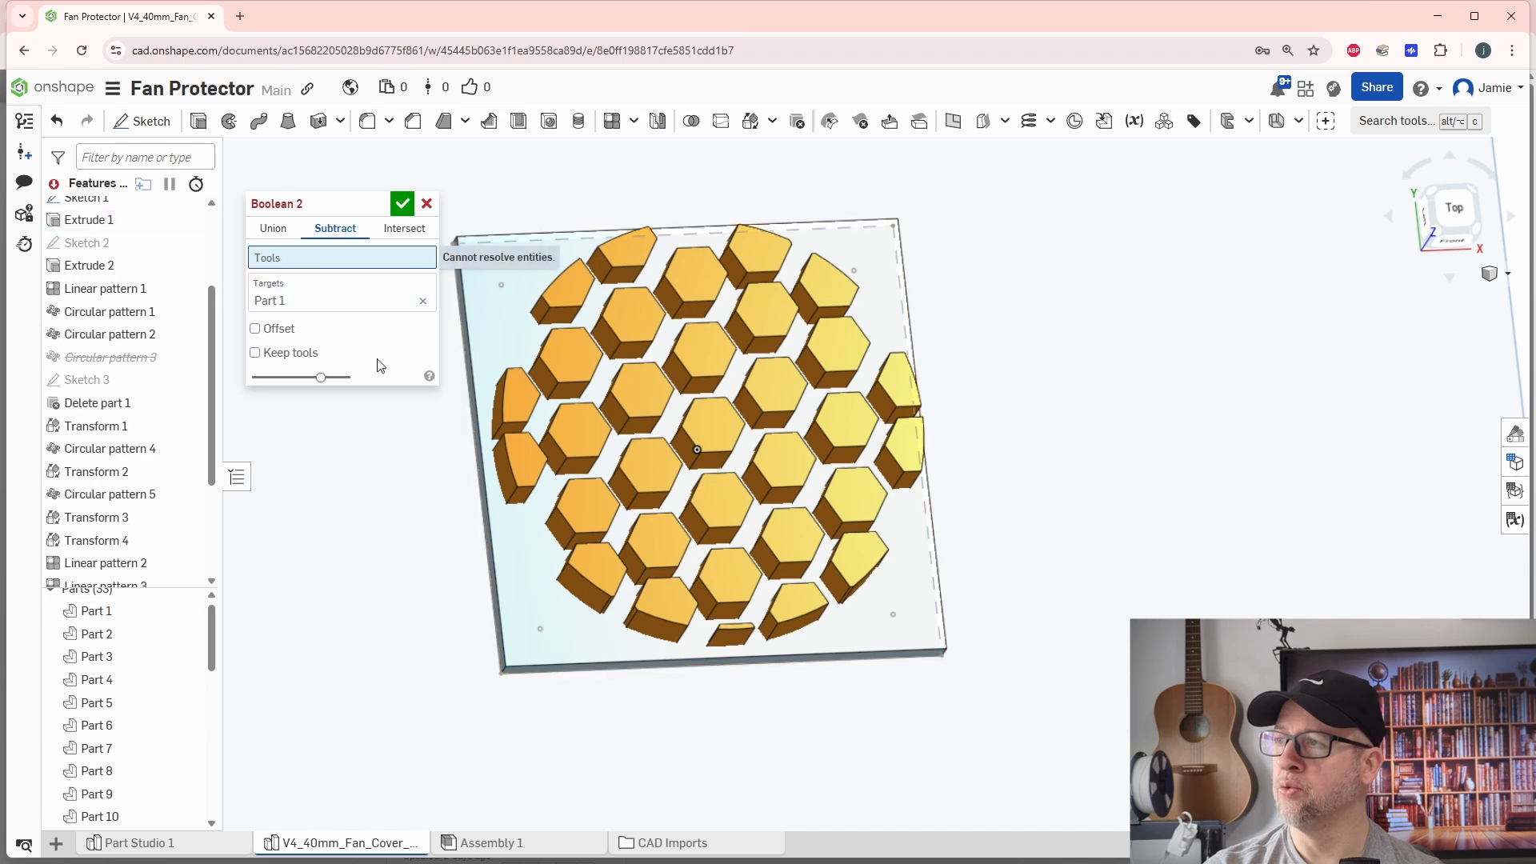
Step: Add the front prisms and those across the right half of the honeycomb as tools of the subtraction
{"action": "mouse_move", "coordinate": [683, 522]}
{"action": "right_mouse_down"}
{"action": "mouse_move", "coordinate": [678, 450]}
{"action": "mouse_move", "coordinate": [674, 533]}
{"action": "right_mouse_up"}
{"action": "left_click", "coordinate": [571, 515]}
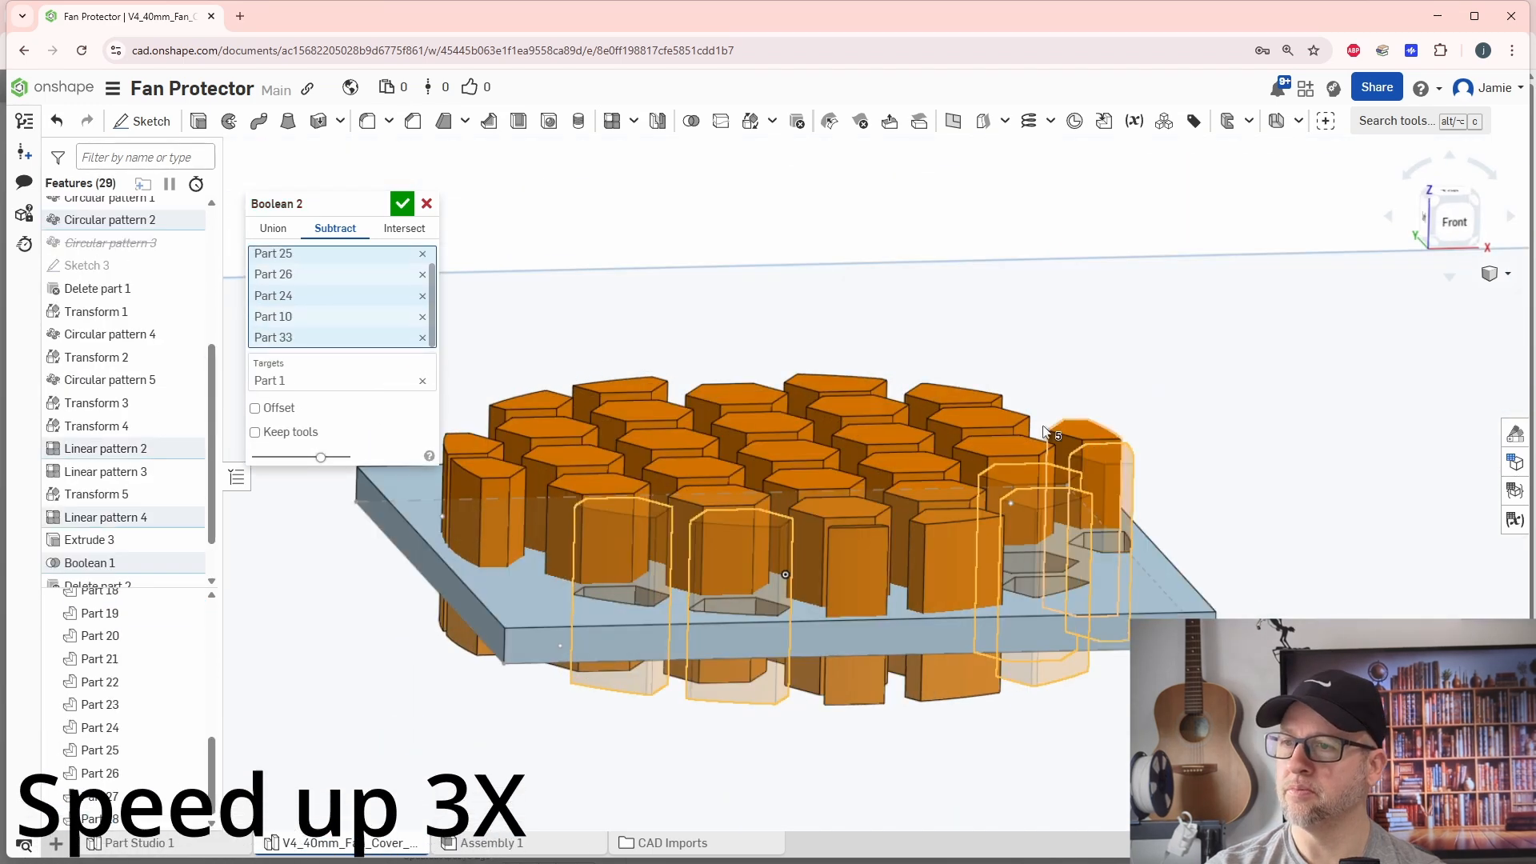
{"action": "left_click", "coordinate": [1010, 450]}
{"action": "left_click", "coordinate": [979, 424]}
{"action": "left_click", "coordinate": [951, 398]}
{"action": "left_click", "coordinate": [839, 390]}
{"action": "left_click", "coordinate": [860, 412]}
{"action": "left_click", "coordinate": [885, 449]}
{"action": "left_click", "coordinate": [911, 472]}
{"action": "left_click", "coordinate": [933, 497]}
{"action": "left_click", "coordinate": [952, 523]}
{"action": "left_click", "coordinate": [860, 548]}
{"action": "left_click", "coordinate": [763, 430]}
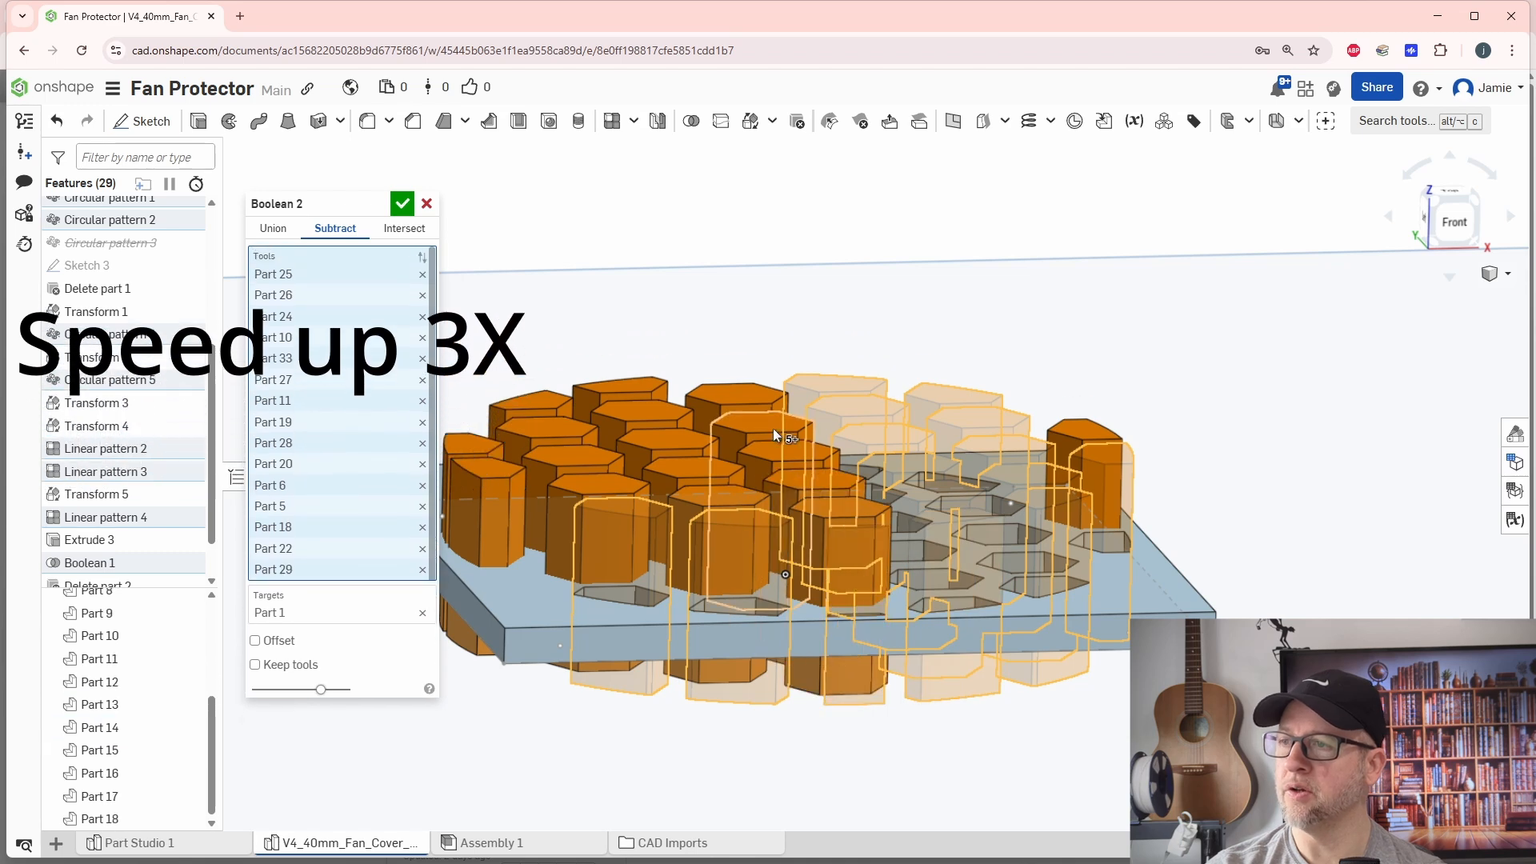
Step: Add the prisms in the middle and rear-left rows of the honeycomb to the subtraction tools
{"action": "left_click", "coordinate": [738, 399]}
{"action": "left_click", "coordinate": [624, 392]}
{"action": "left_click", "coordinate": [642, 415]}
{"action": "left_click", "coordinate": [771, 461]}
{"action": "left_click", "coordinate": [802, 483]}
{"action": "left_click", "coordinate": [832, 510]}
{"action": "right_click_drag", "start_coordinate": [833, 360], "coordinate": [846, 408]}
{"action": "left_click", "coordinate": [874, 488]}
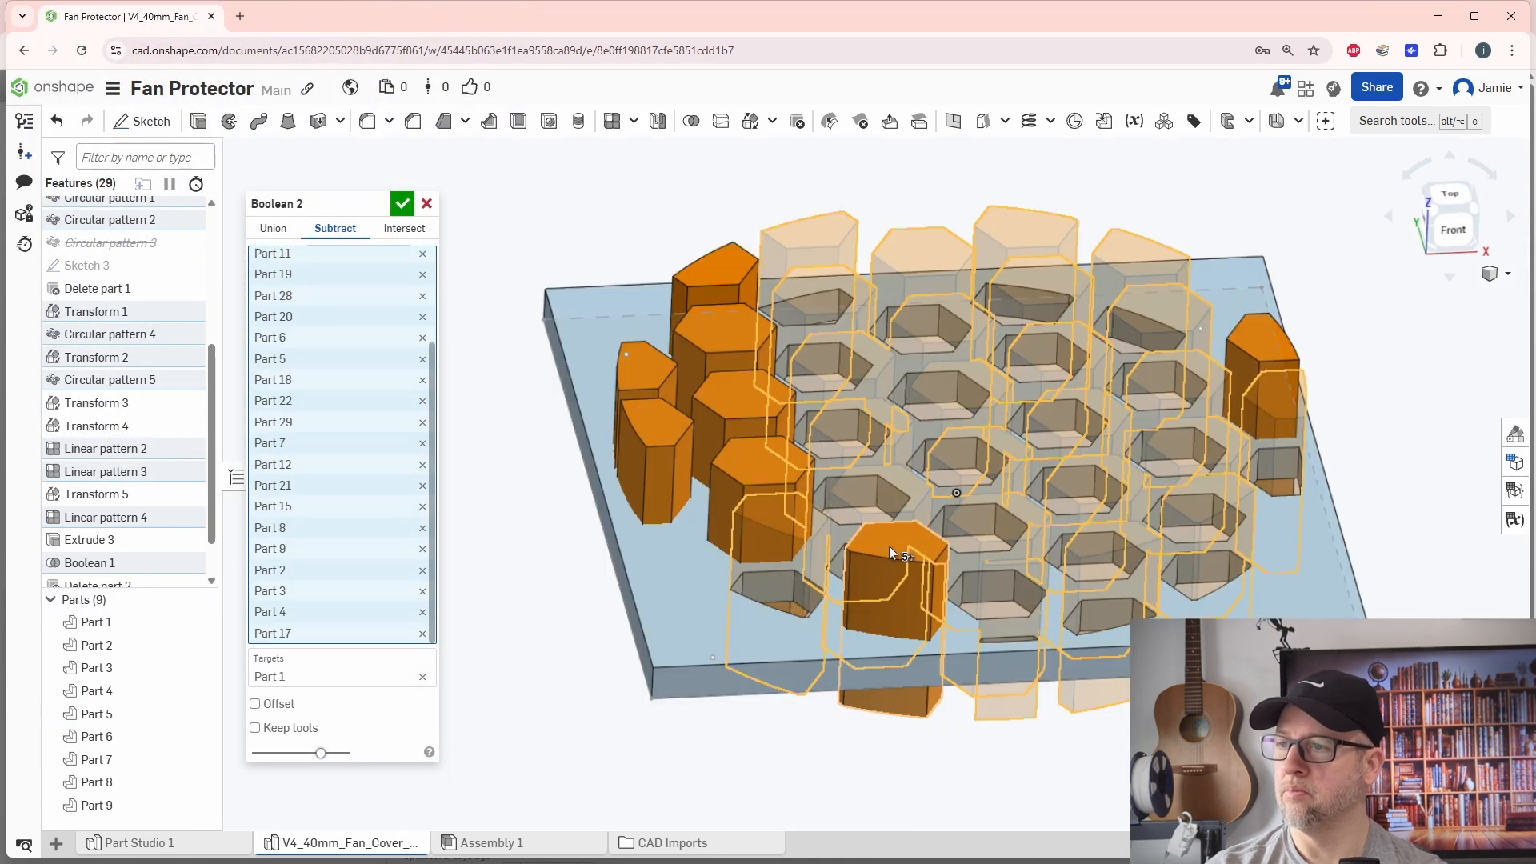
Step: Add the remaining prisms along the plate's left, front and right edges to the subtraction tools and accept the Boolean
{"action": "left_click", "coordinate": [889, 546]}
{"action": "left_click", "coordinate": [758, 465]}
{"action": "left_click", "coordinate": [642, 369]}
{"action": "left_click", "coordinate": [652, 428]}
{"action": "left_click", "coordinate": [1264, 339]}
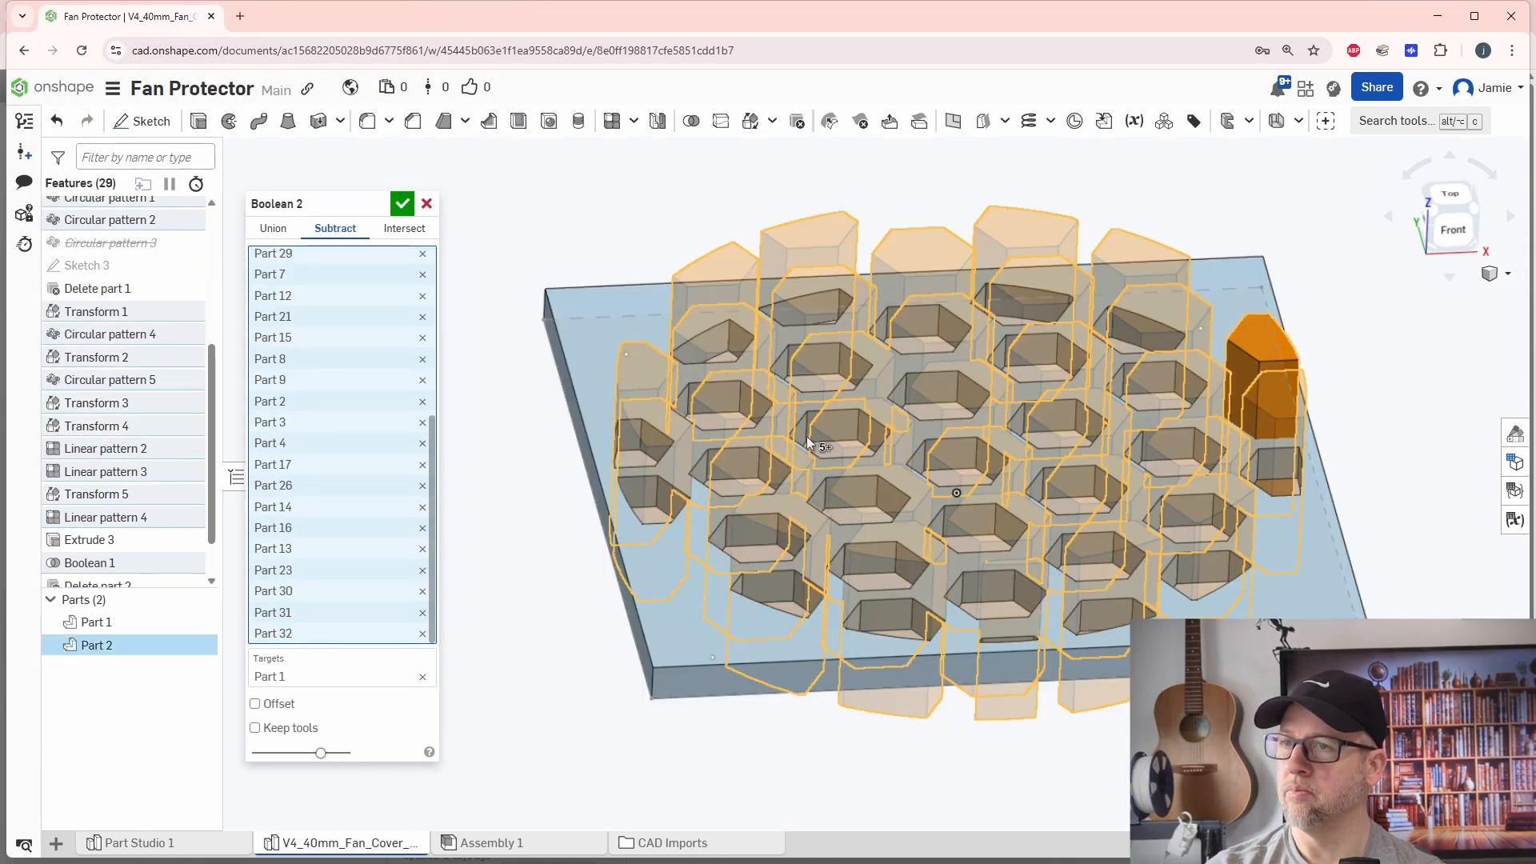
{"action": "left_click", "coordinate": [401, 203]}
{"action": "right_click_drag", "start_coordinate": [1159, 506], "coordinate": [1062, 528]}
{"action": "scroll", "coordinate": [1141, 594], "scroll_direction": "up", "scroll_amount": 5}
{"action": "scroll", "coordinate": [1062, 528], "scroll_direction": "down", "scroll_amount": 4}
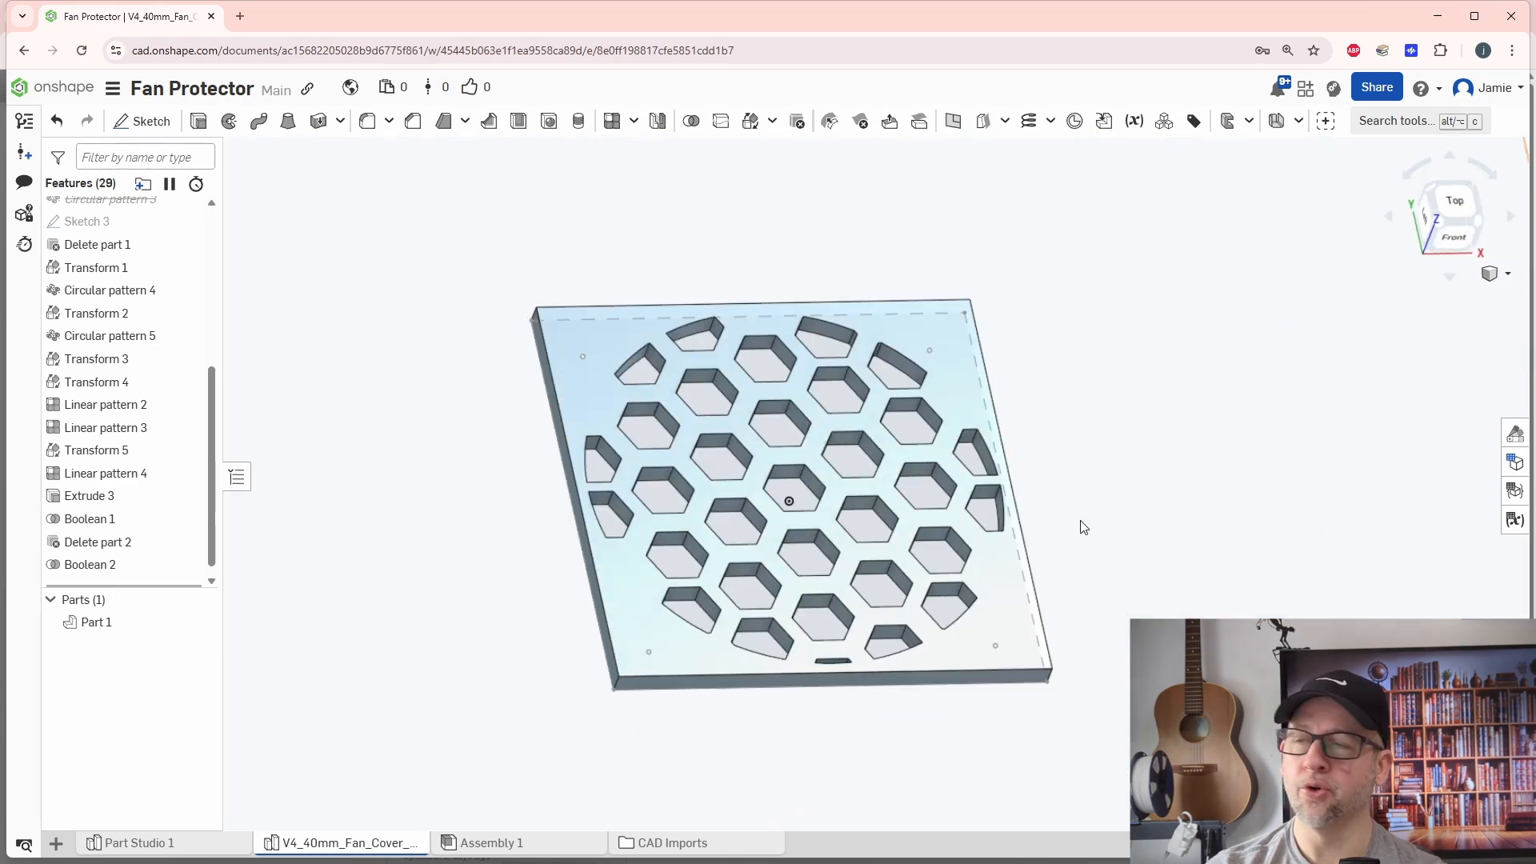
{"action": "right_click_drag", "start_coordinate": [1063, 524], "coordinate": [1056, 534]}
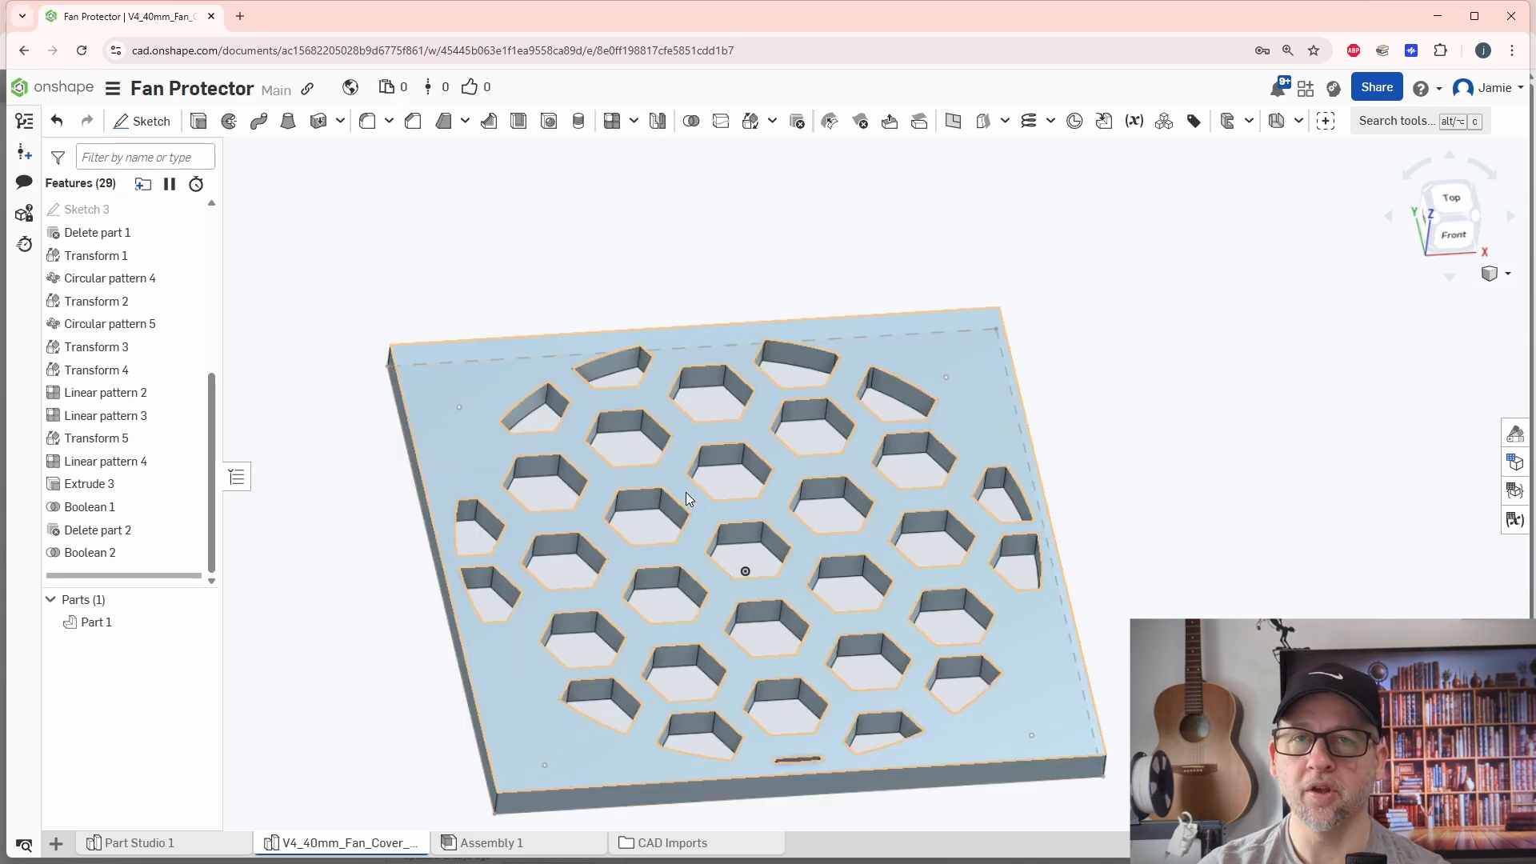
Step: Place metric counterbore holes, drill size 4, at the four corner points of Sketch 1 on the plate's underside
{"action": "right_click_drag", "start_coordinate": [600, 564], "coordinate": [632, 516]}
{"action": "key", "text": "f"}
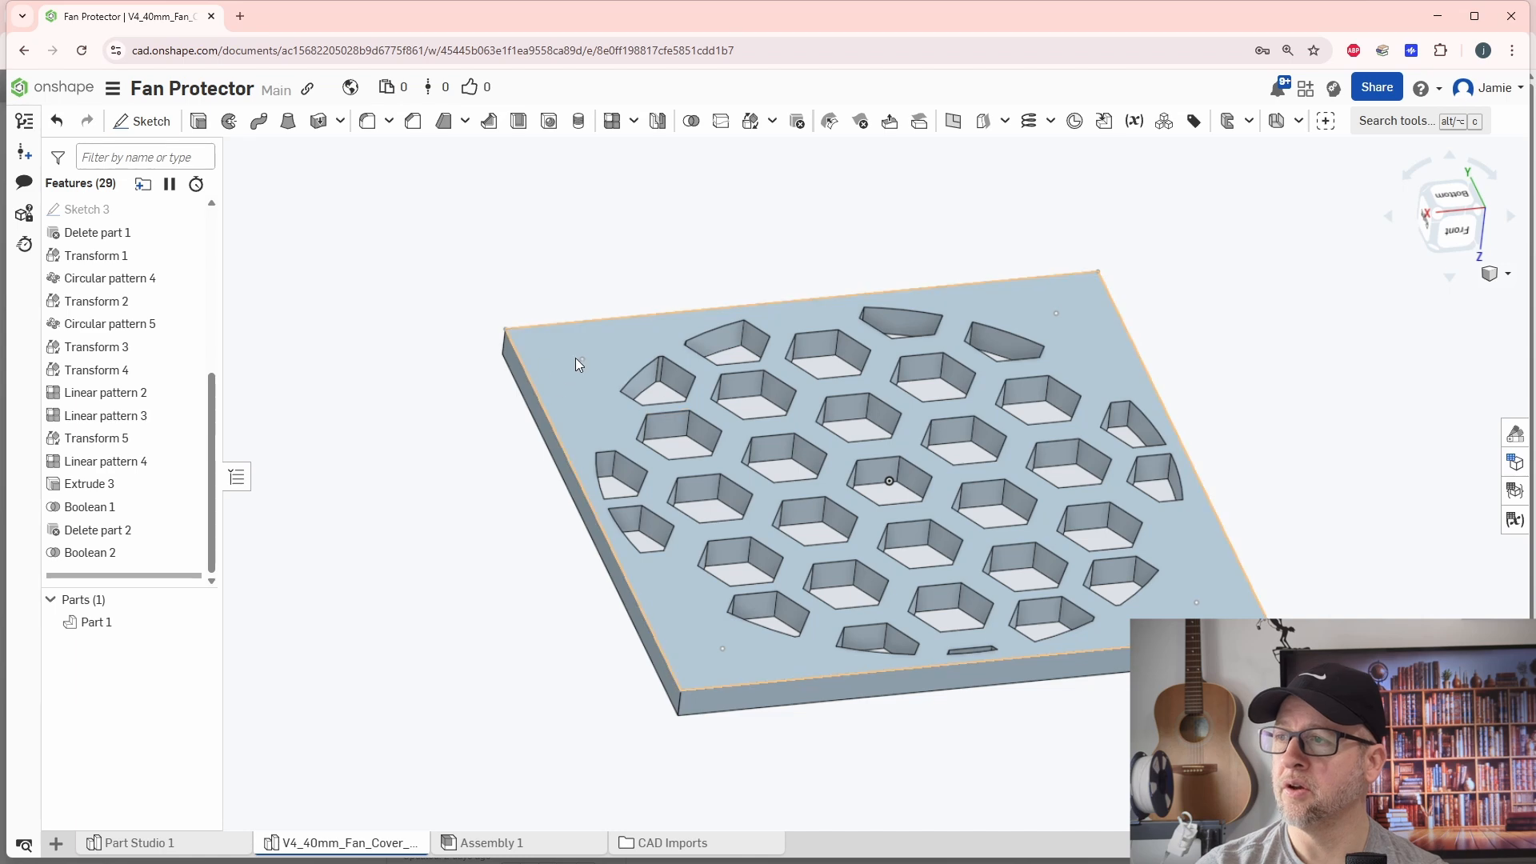
{"action": "right_click_drag", "start_coordinate": [1080, 314], "coordinate": [902, 584]}
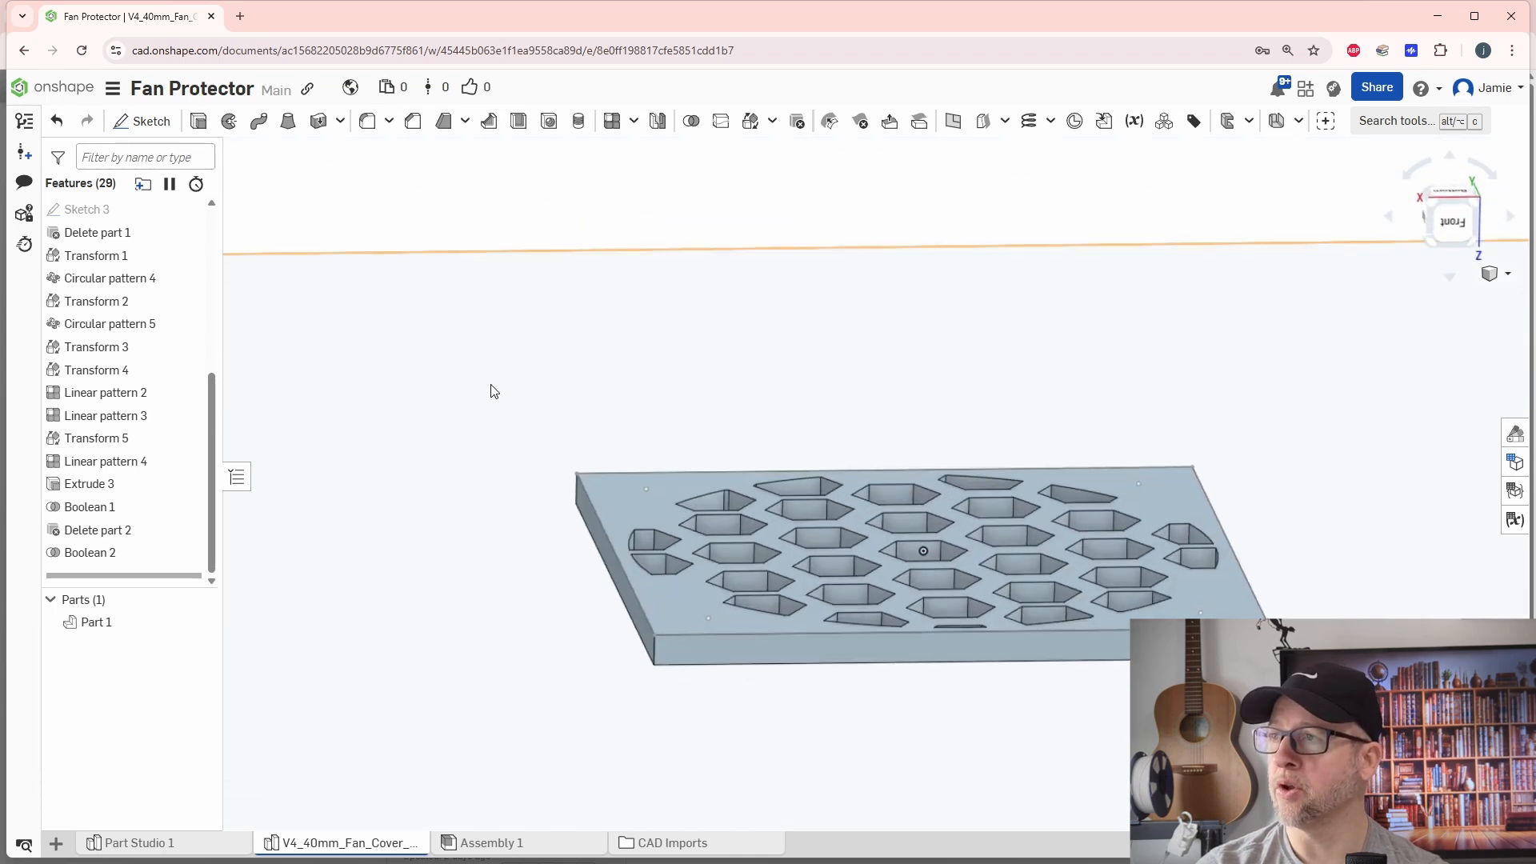
{"action": "left_click", "coordinate": [544, 132]}
{"action": "left_click", "coordinate": [334, 255]}
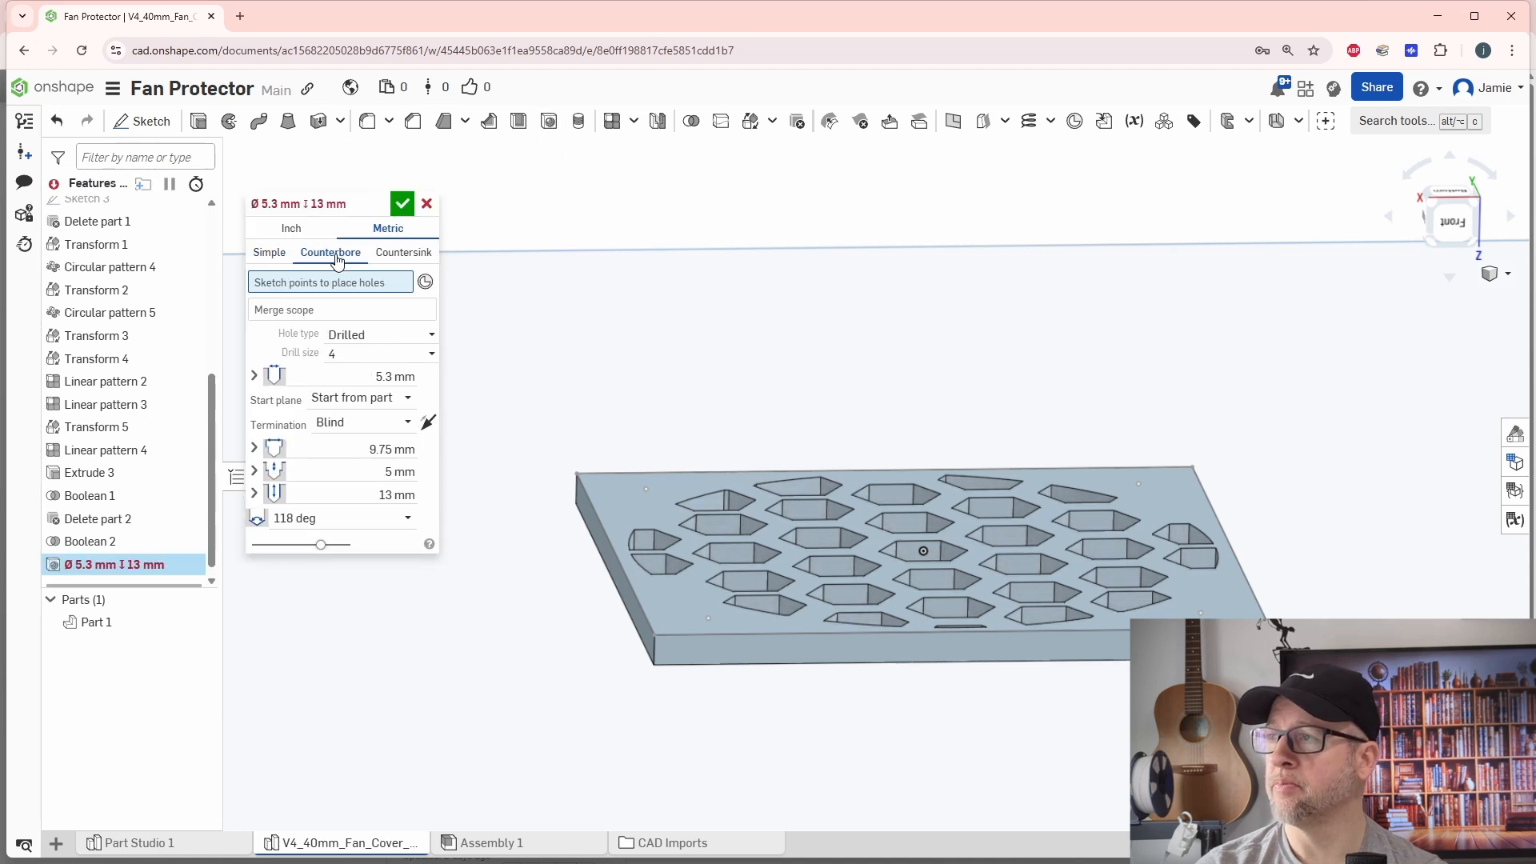
{"action": "left_click", "coordinate": [646, 488]}
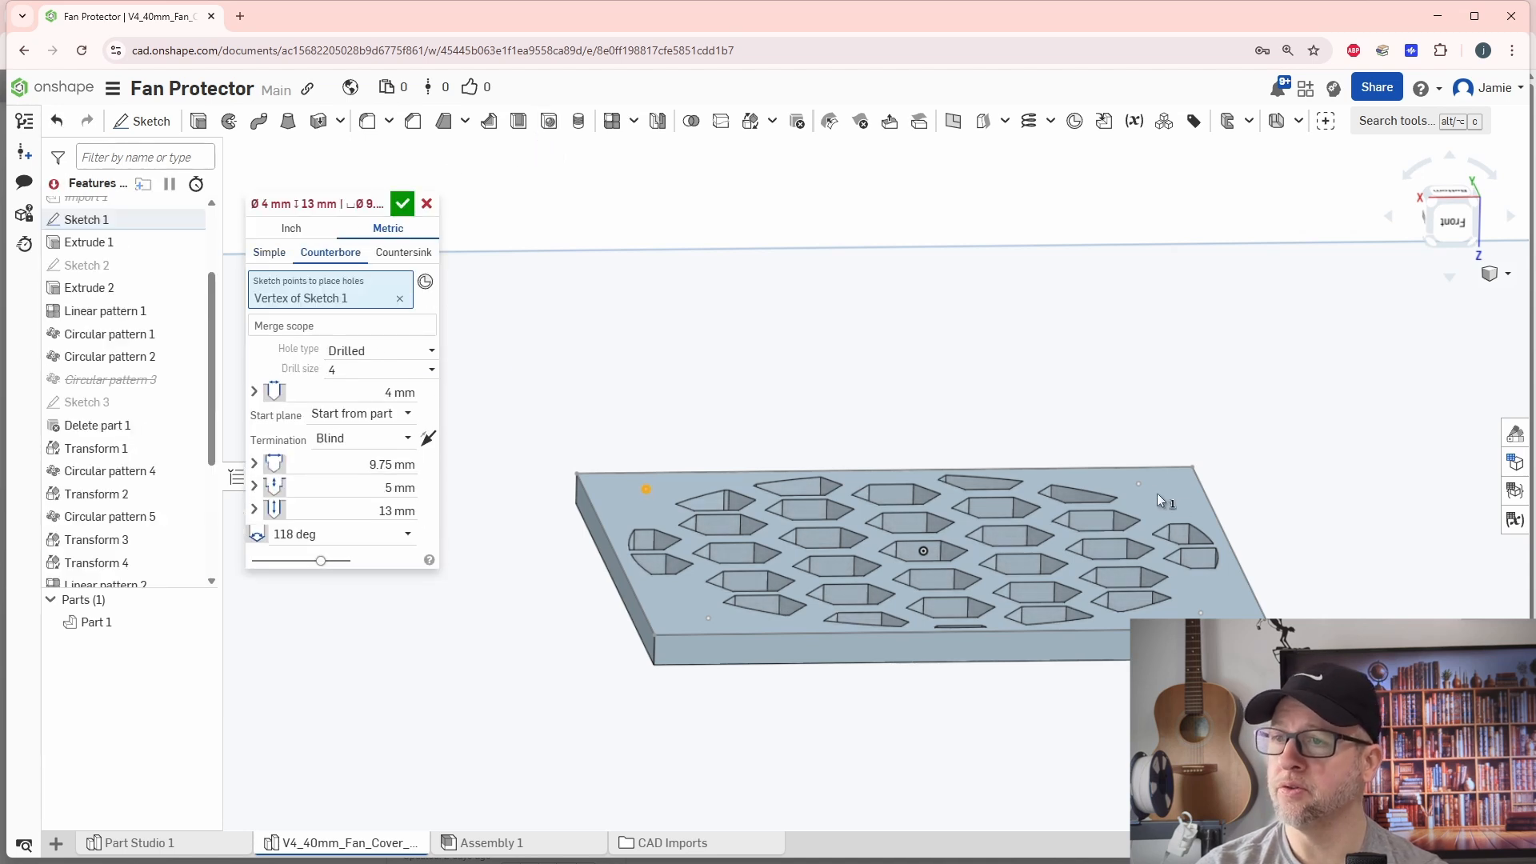
{"action": "left_click", "coordinate": [1139, 483]}
{"action": "left_click", "coordinate": [1200, 613]}
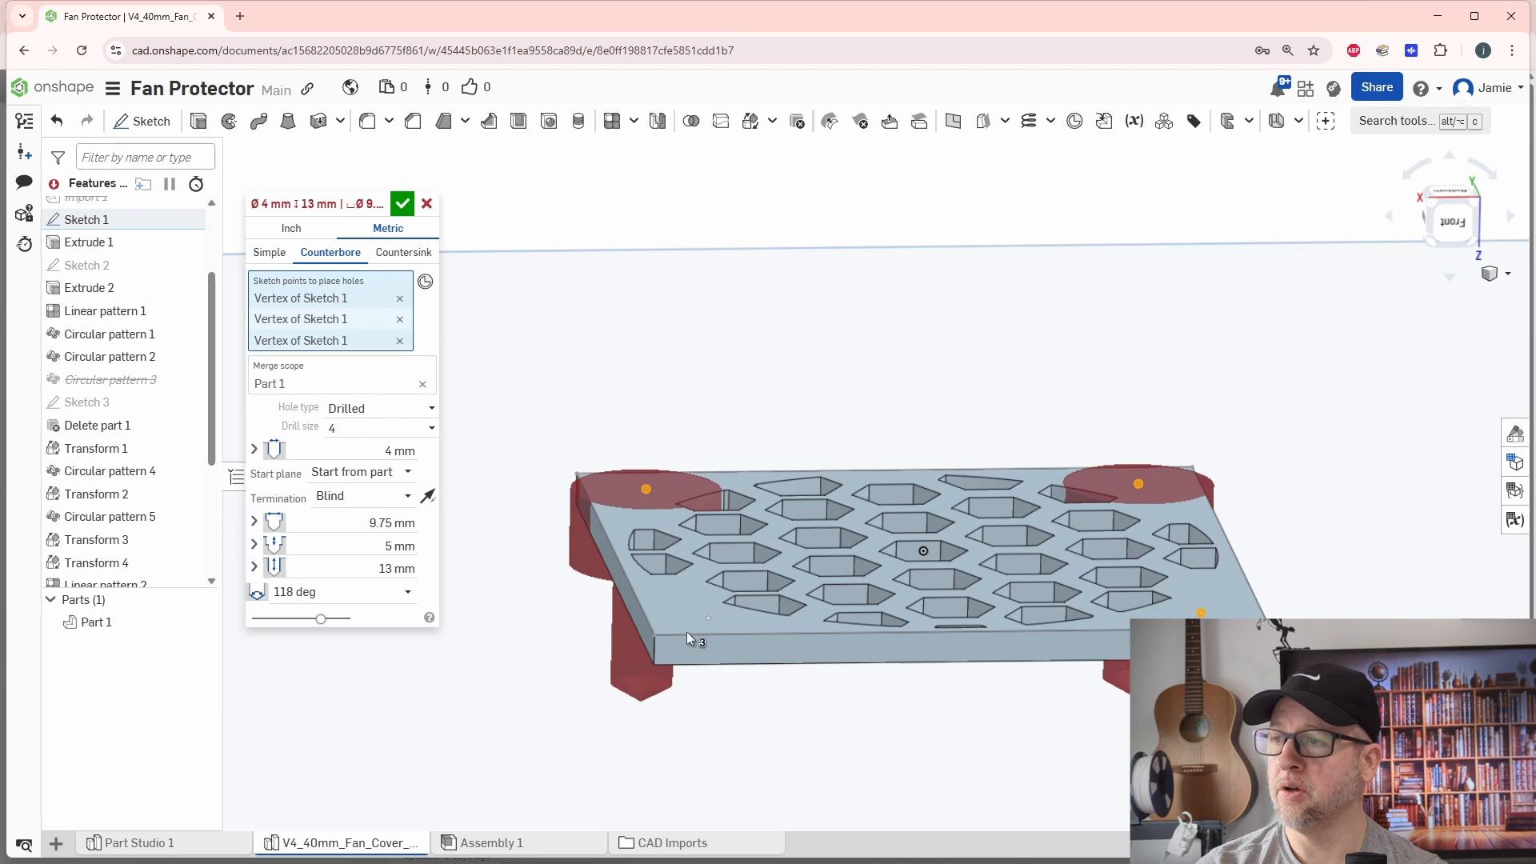
{"action": "left_click", "coordinate": [708, 617]}
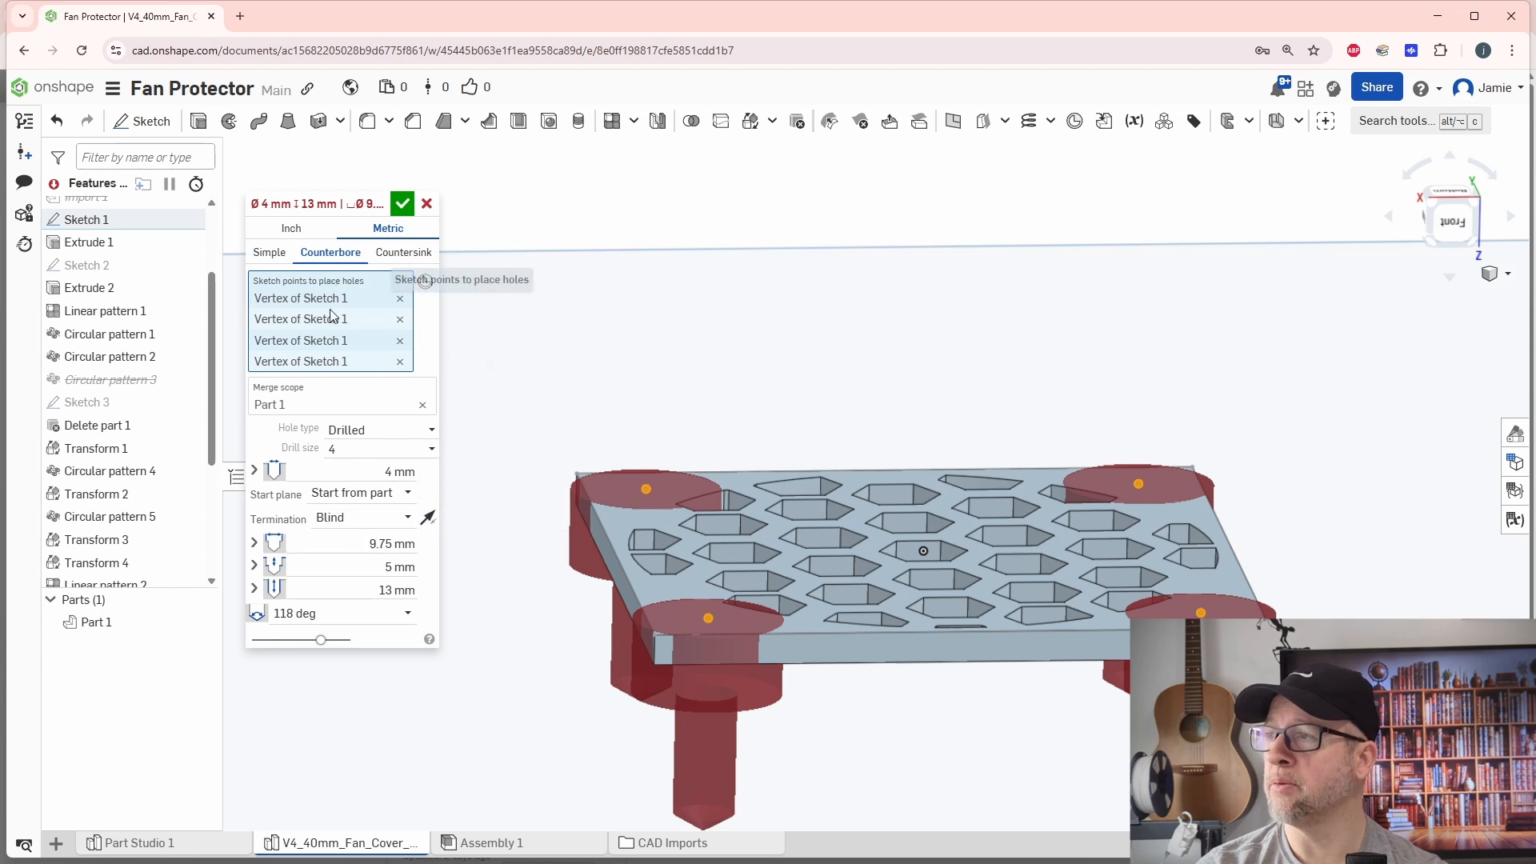
Step: Set the corner holes' counterbore diameter to 6 mm, counterbore depth to 1 mm and hole depth to 5 mm, and accept the feature
{"action": "left_click", "coordinate": [365, 543]}
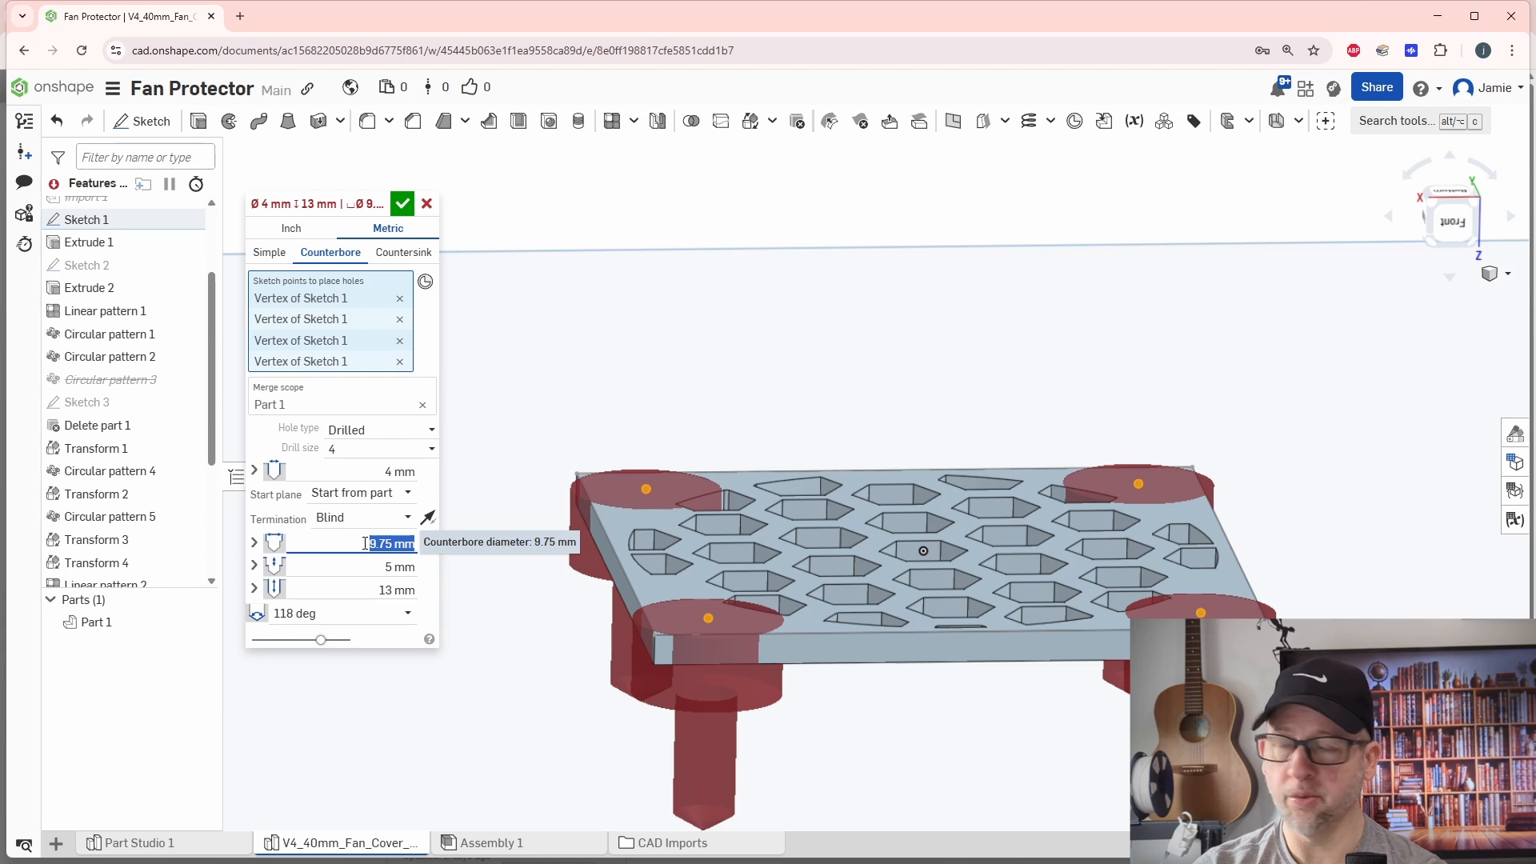
{"action": "type", "text": "6"}
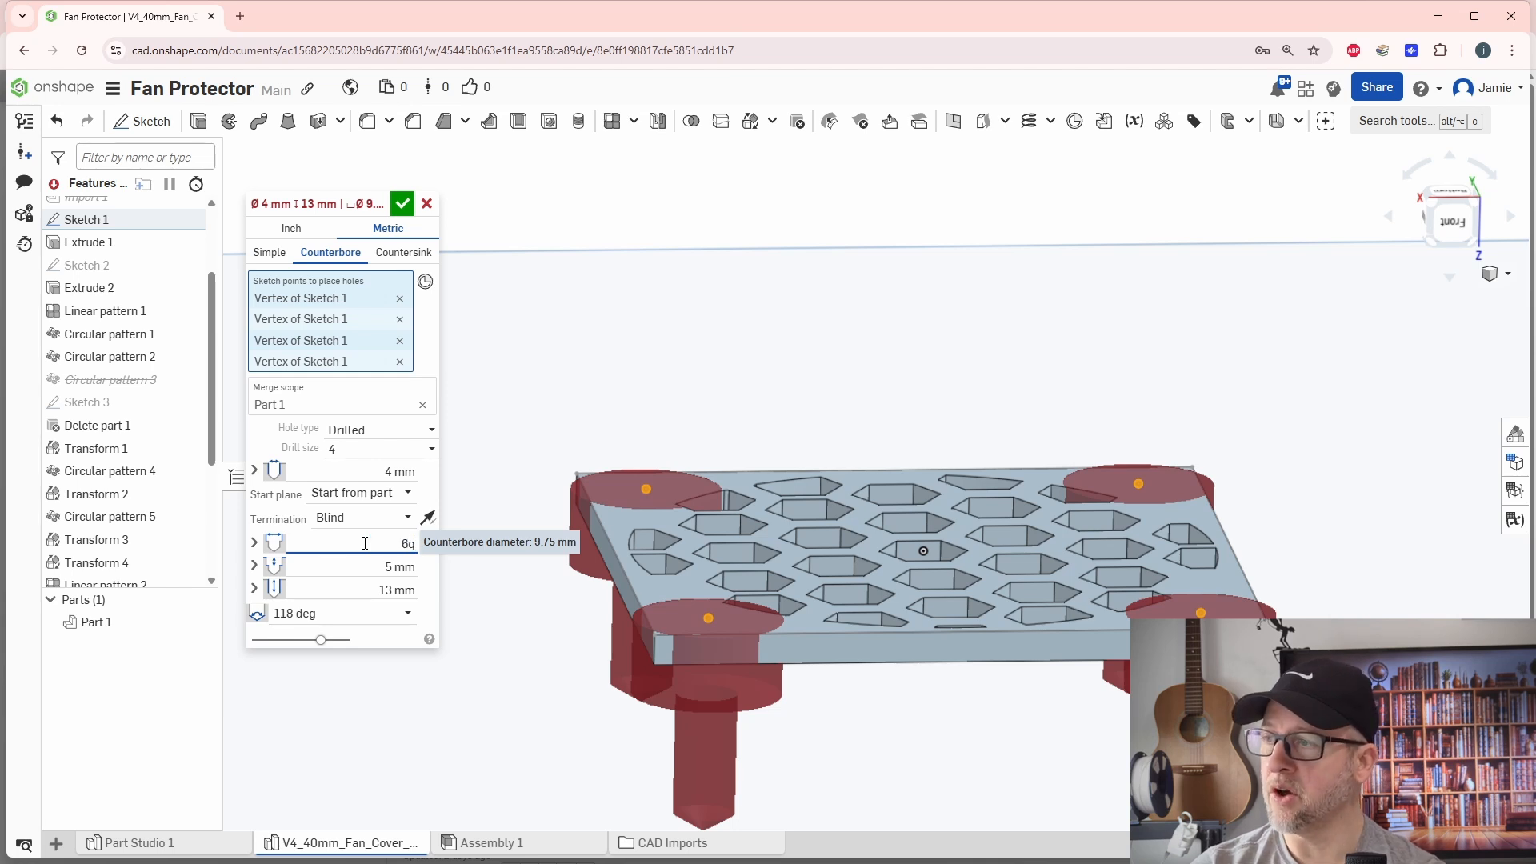
{"action": "key", "text": "Tab"}
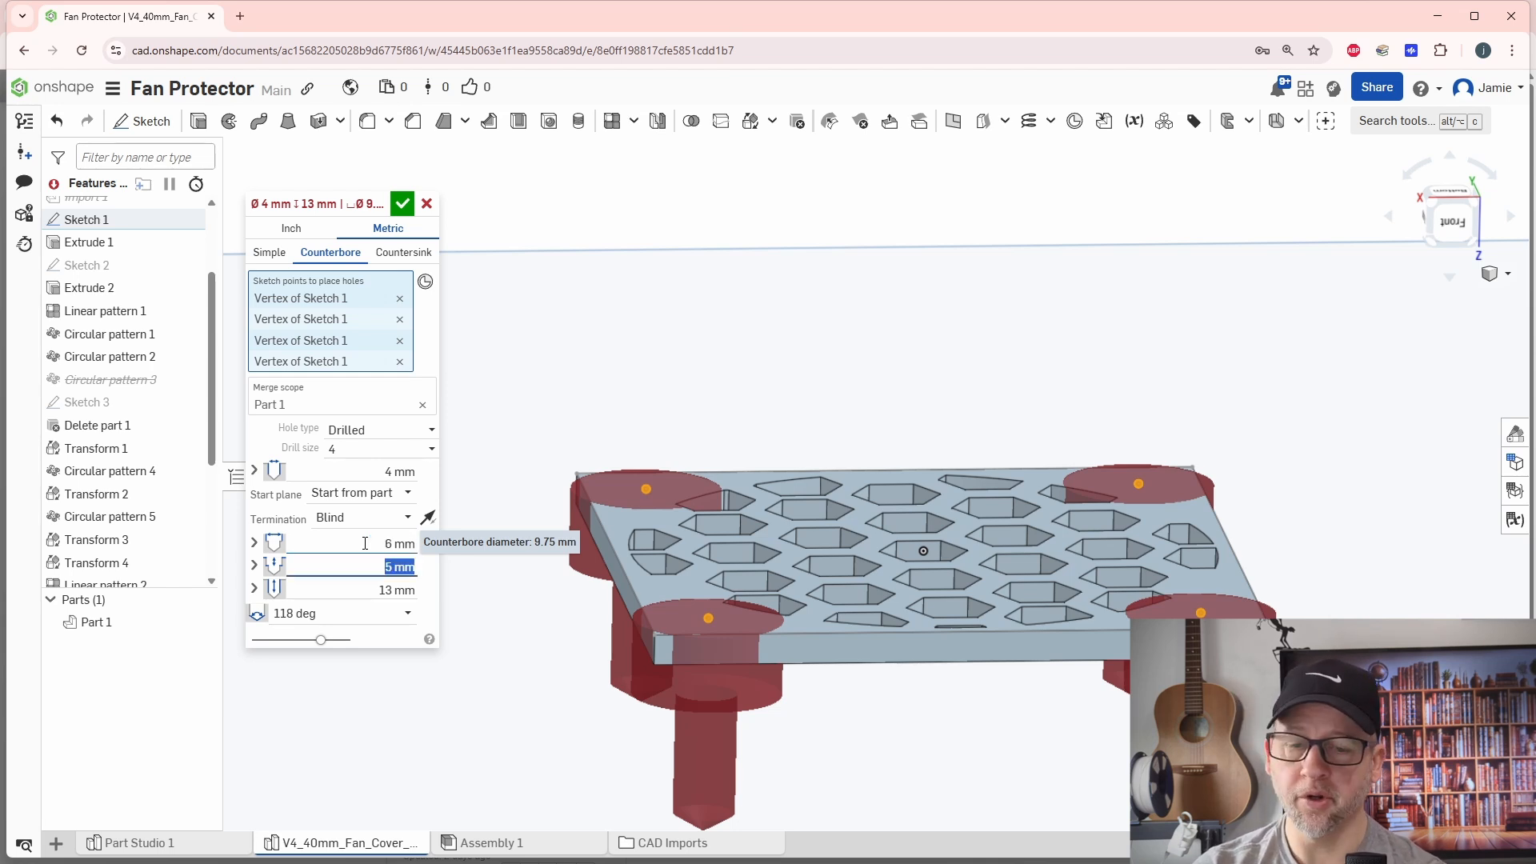
{"action": "type", "text": "1"}
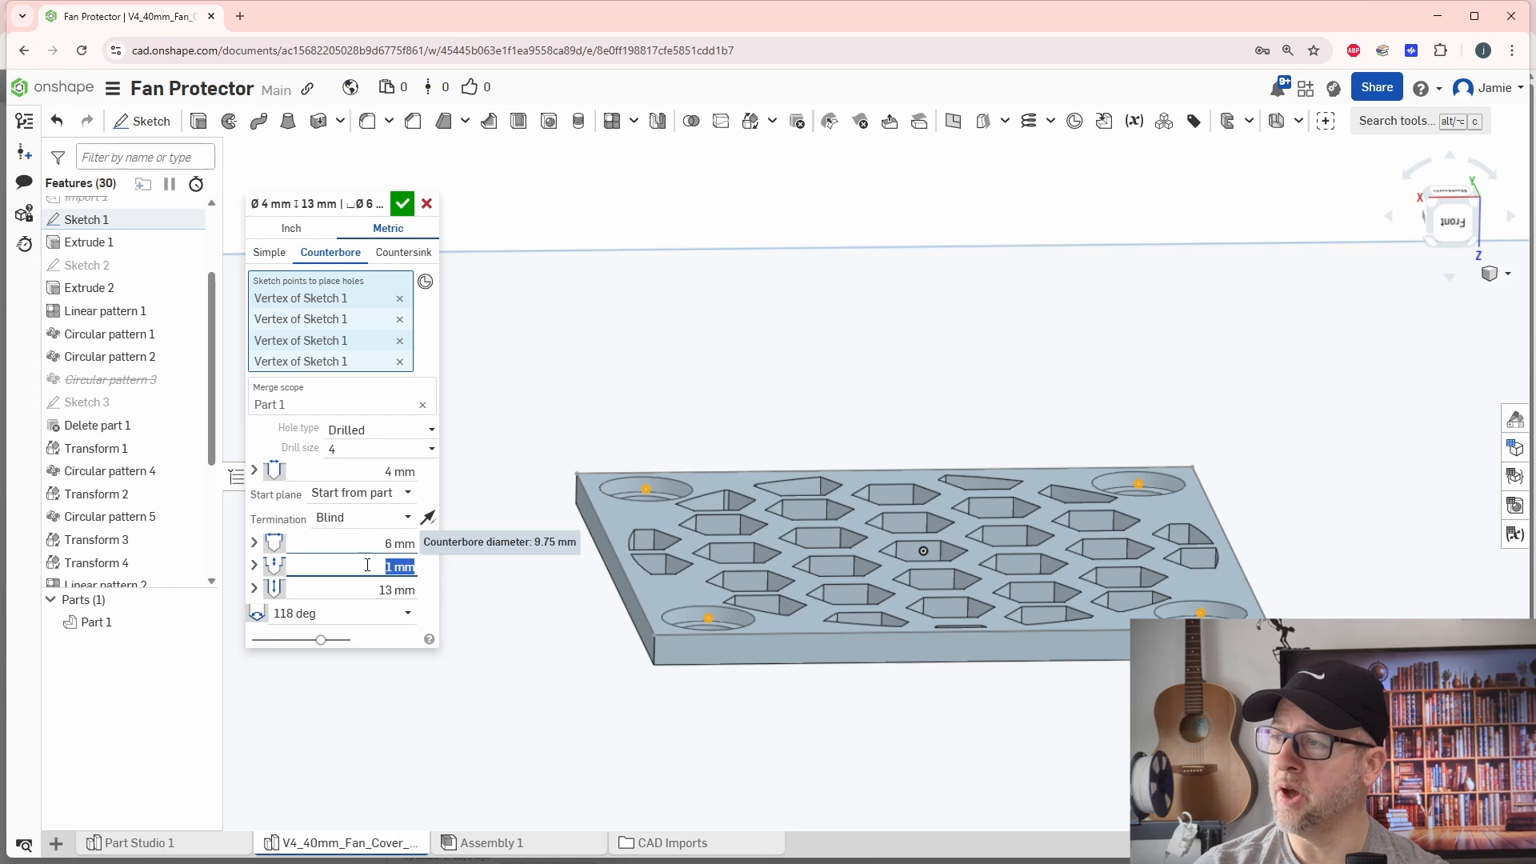
{"action": "left_click", "coordinate": [375, 590]}
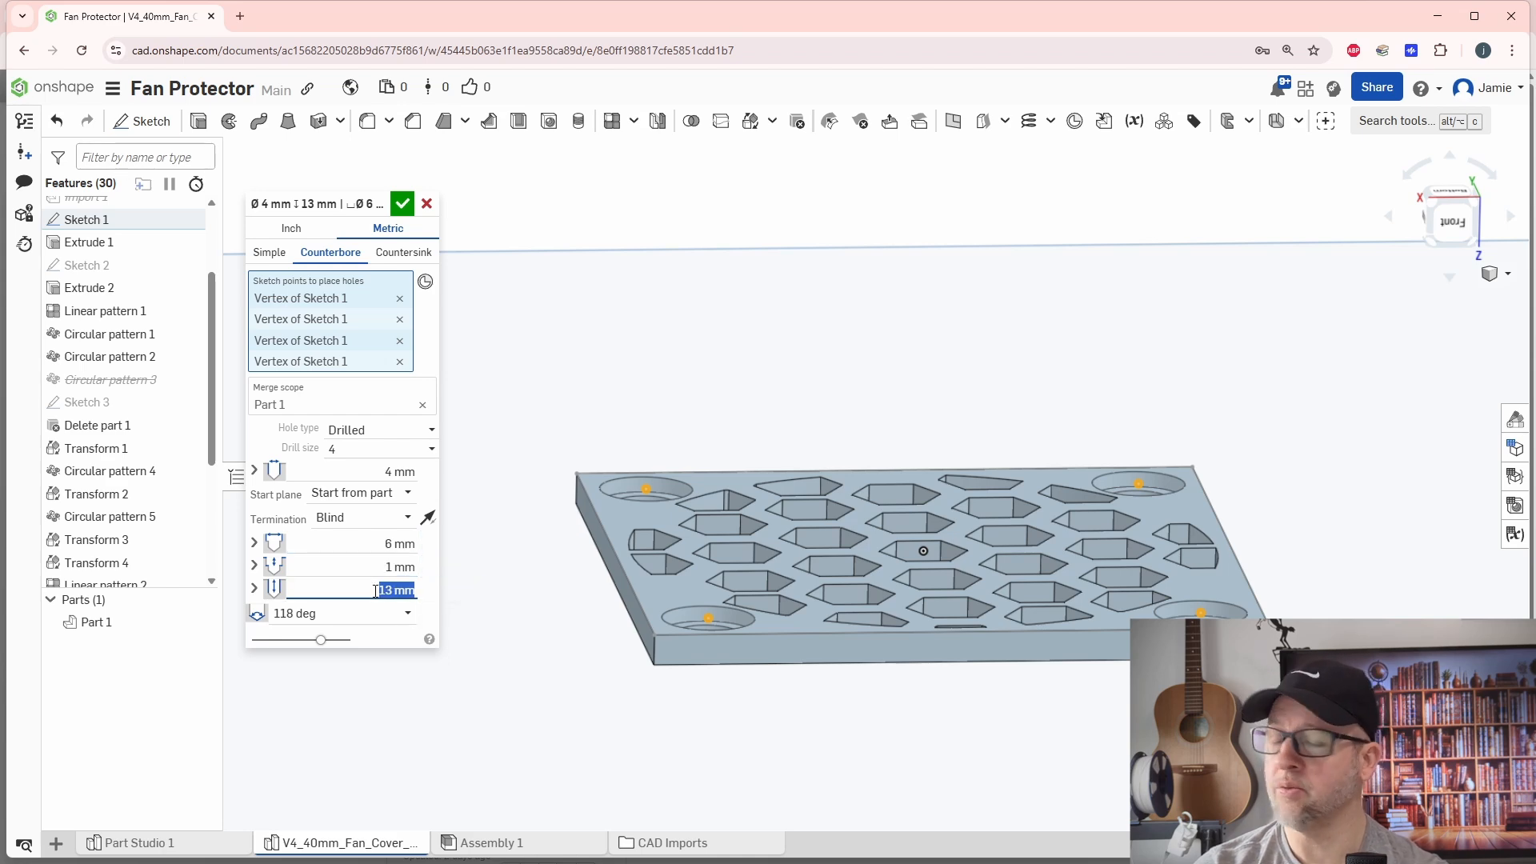
{"action": "type", "text": "5"}
{"action": "key", "text": "Return"}
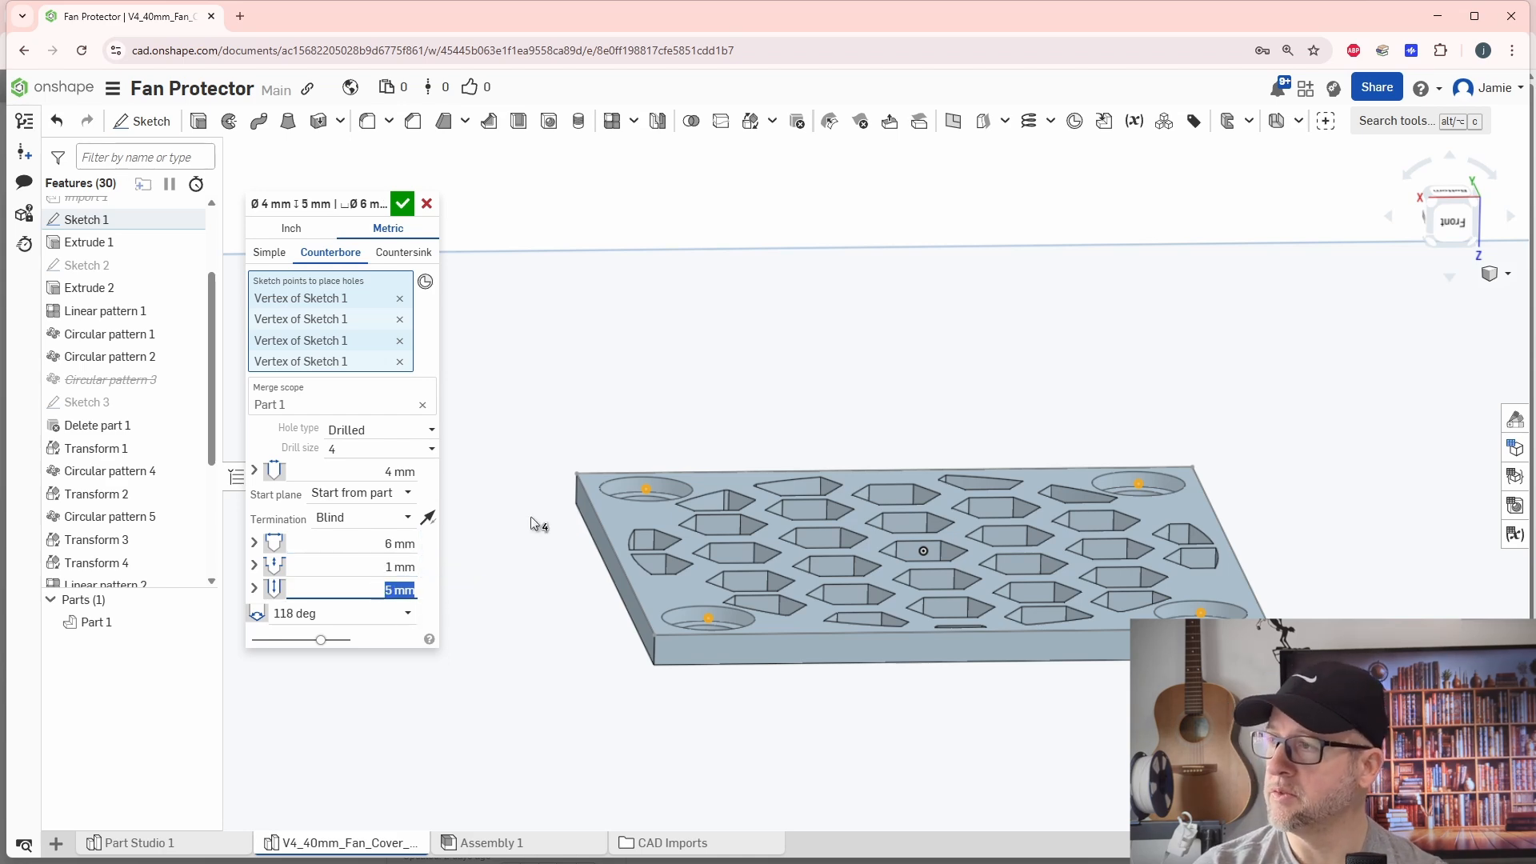
{"action": "right_click_drag", "start_coordinate": [538, 605], "coordinate": [544, 639]}
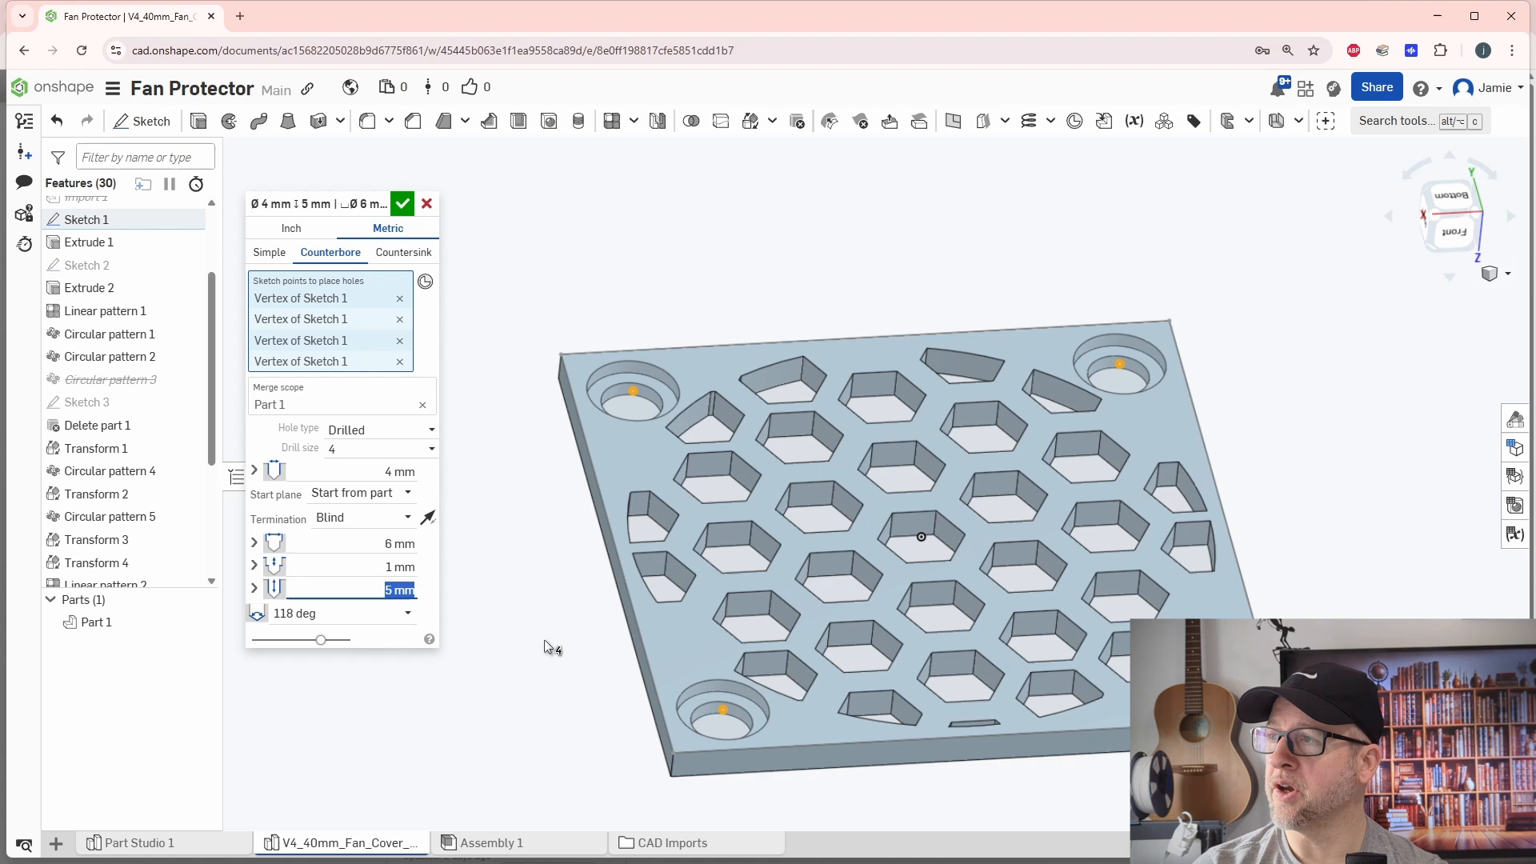
{"action": "left_click", "coordinate": [400, 203]}
{"action": "right_click_drag", "start_coordinate": [723, 598], "coordinate": [833, 529]}
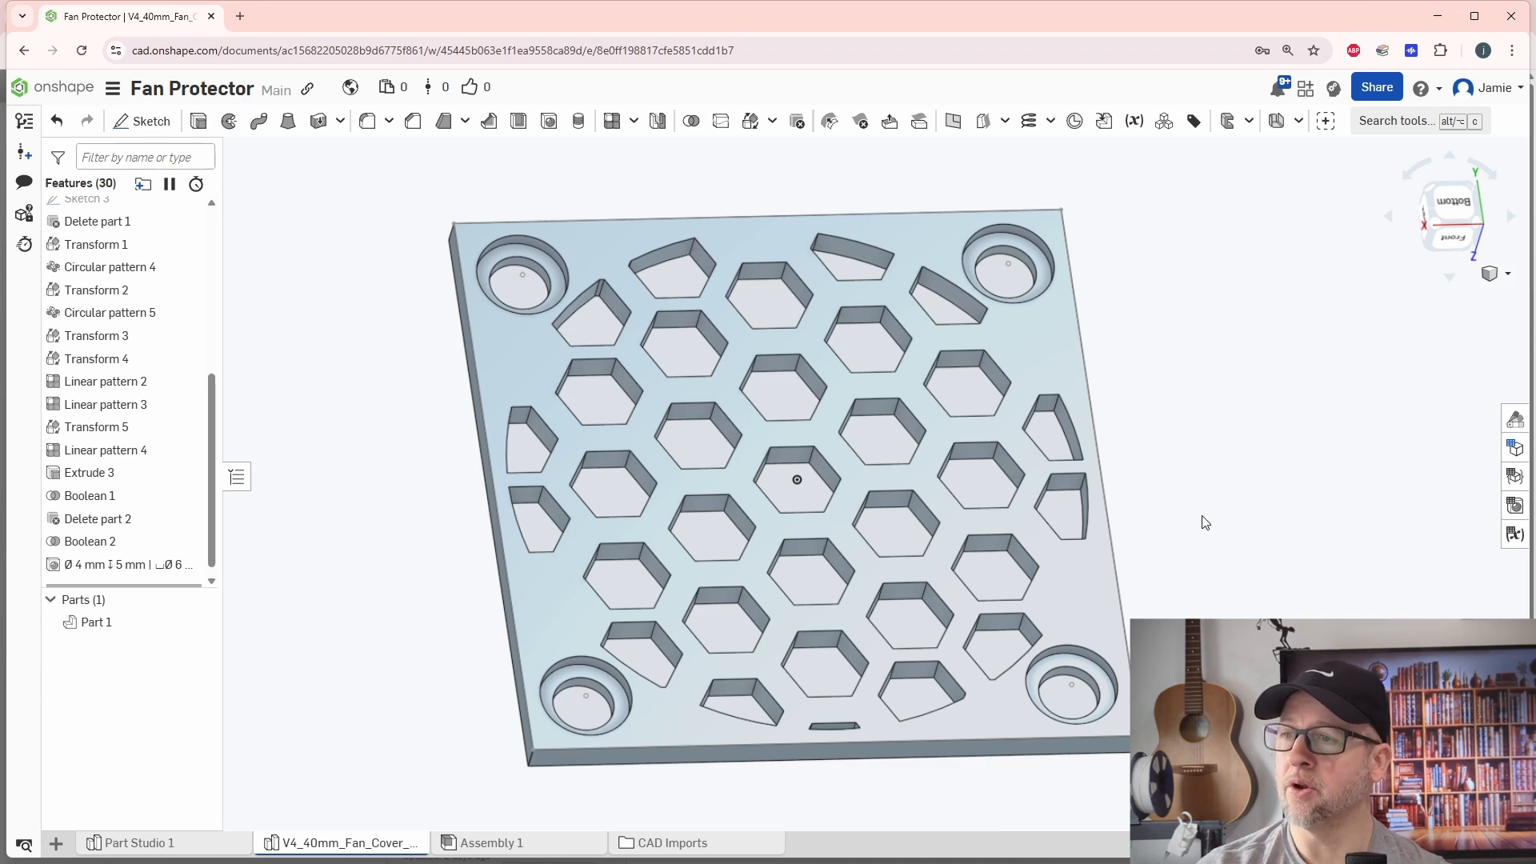
{"action": "right_click_drag", "start_coordinate": [1201, 516], "coordinate": [1240, 559]}
{"action": "middle_click_drag", "start_coordinate": [1241, 552], "coordinate": [1207, 548]}
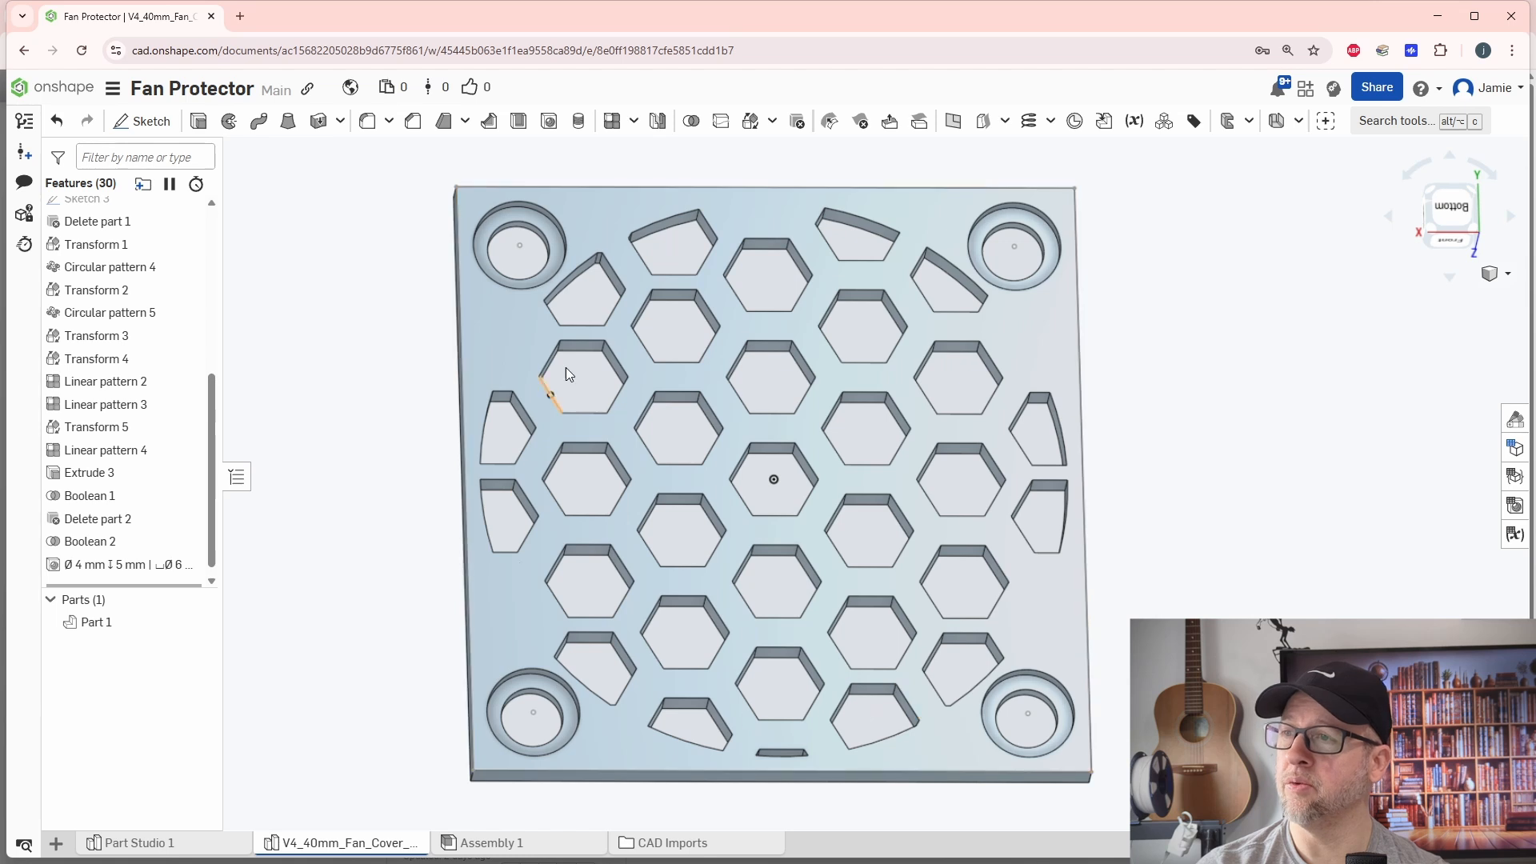
{"action": "middle_click_drag", "start_coordinate": [1225, 501], "coordinate": [1175, 500]}
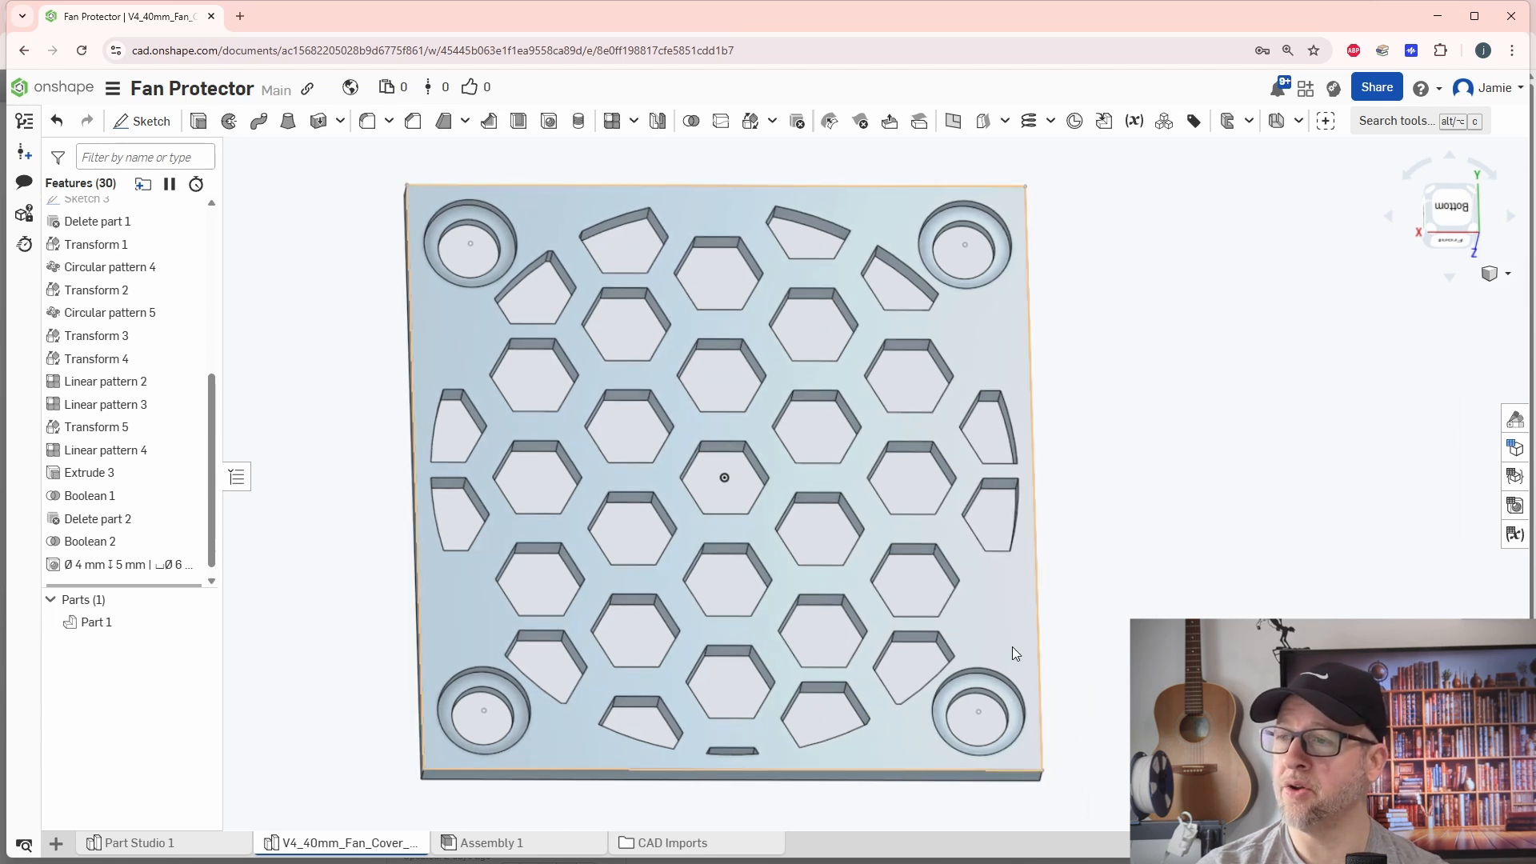